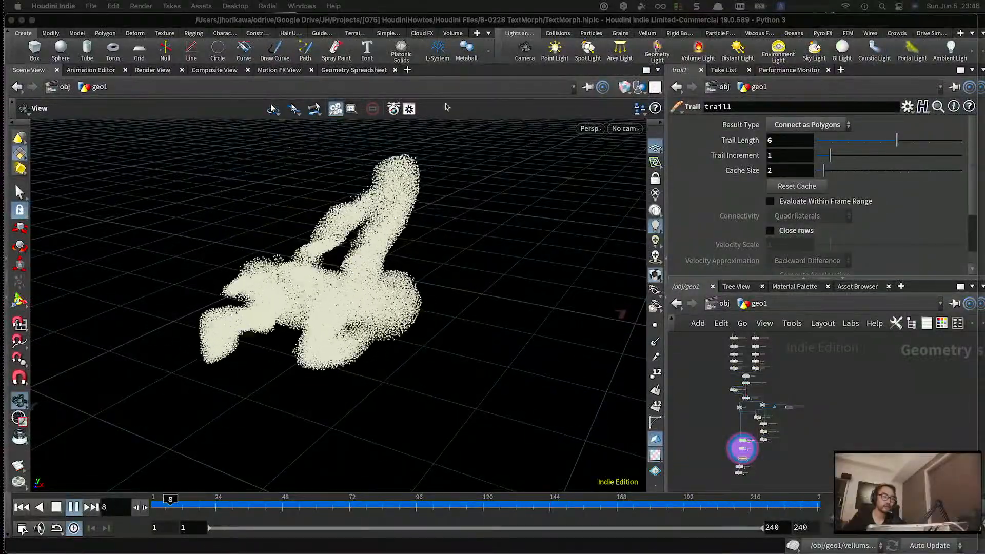
- Play and scrub the particle letter morph along the timeline, ending at frame 1
click(75, 508)
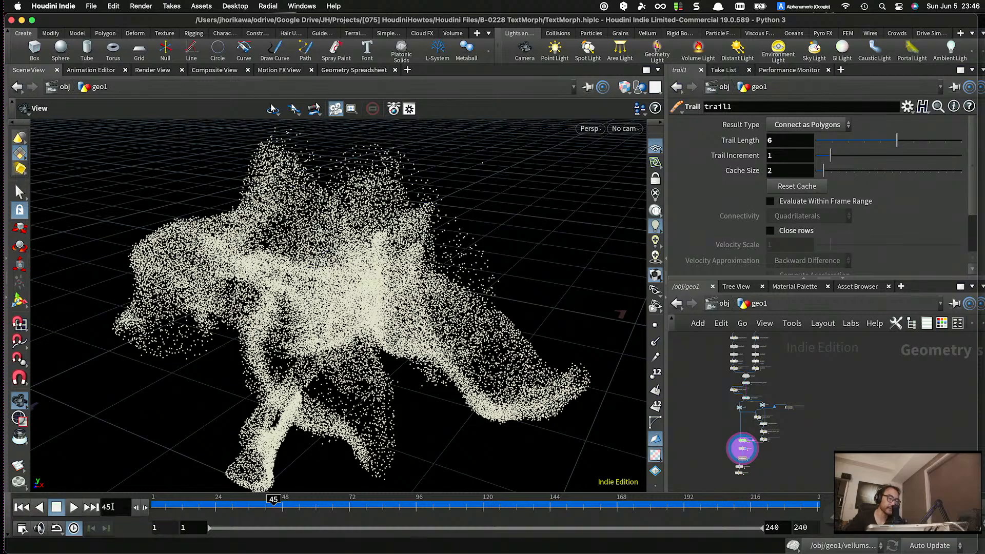
click(148, 501)
mouse_move(148, 501)
mouse_down()
mouse_move(728, 500)
mouse_move(150, 509)
mouse_up()
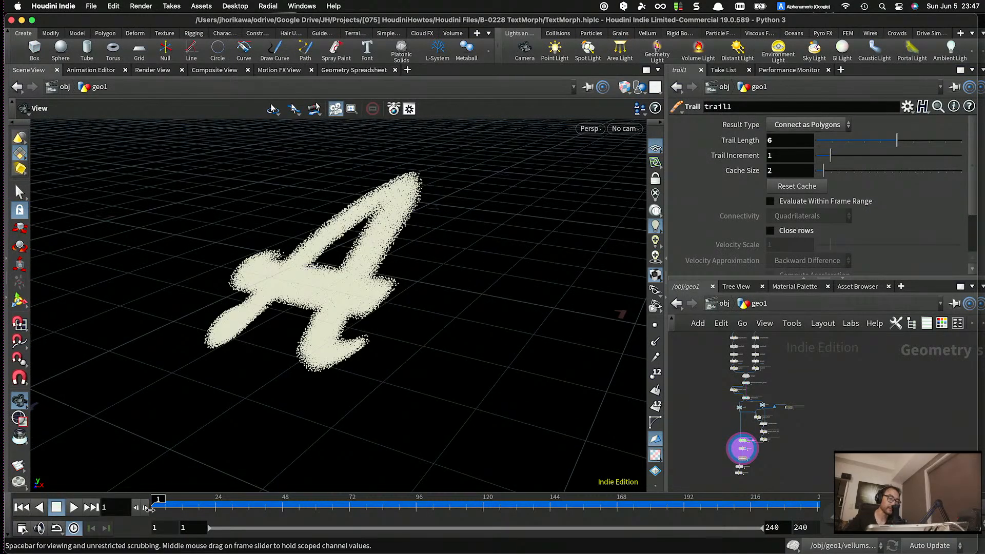
drag(148, 508, 810, 500)
drag(672, 507, 493, 513)
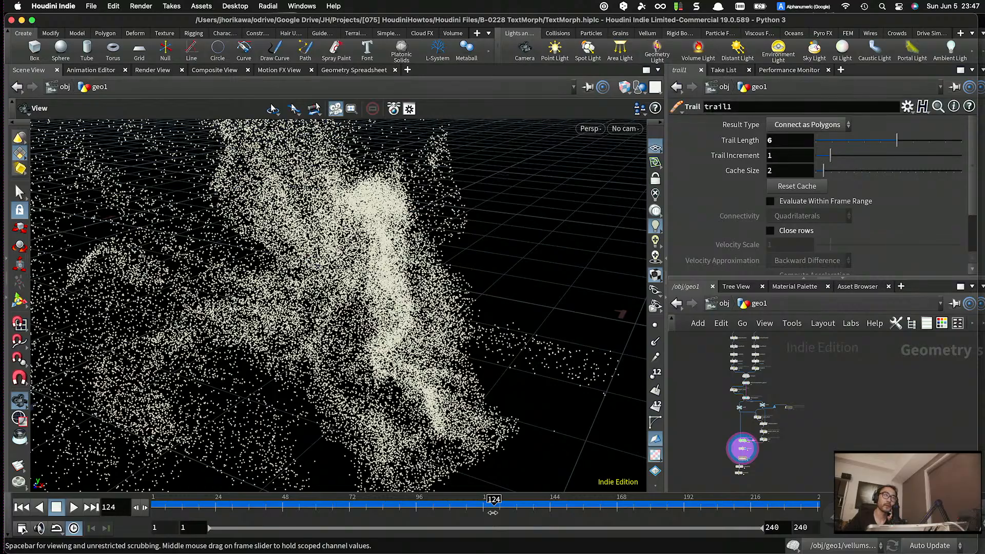
drag(493, 512, 131, 516)
click(78, 511)
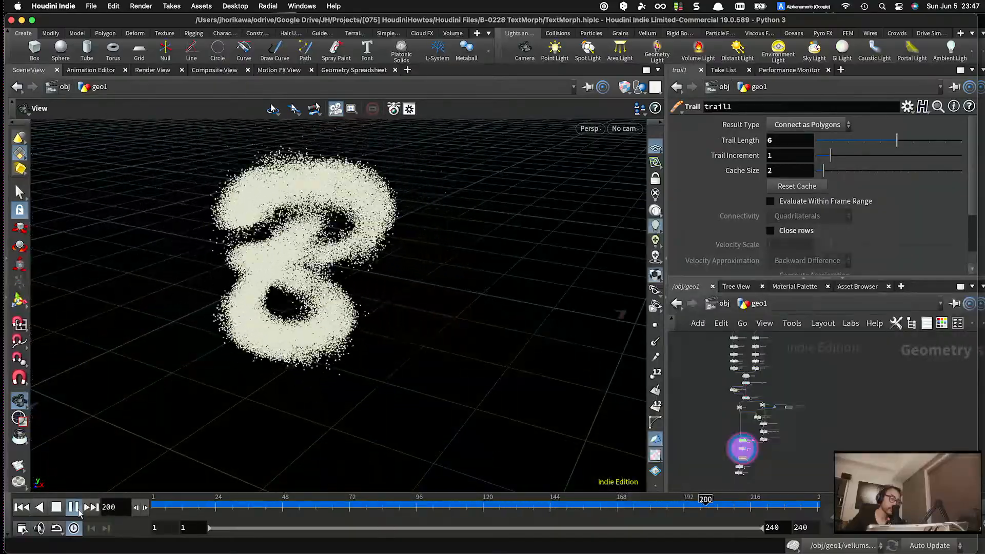
click(78, 512)
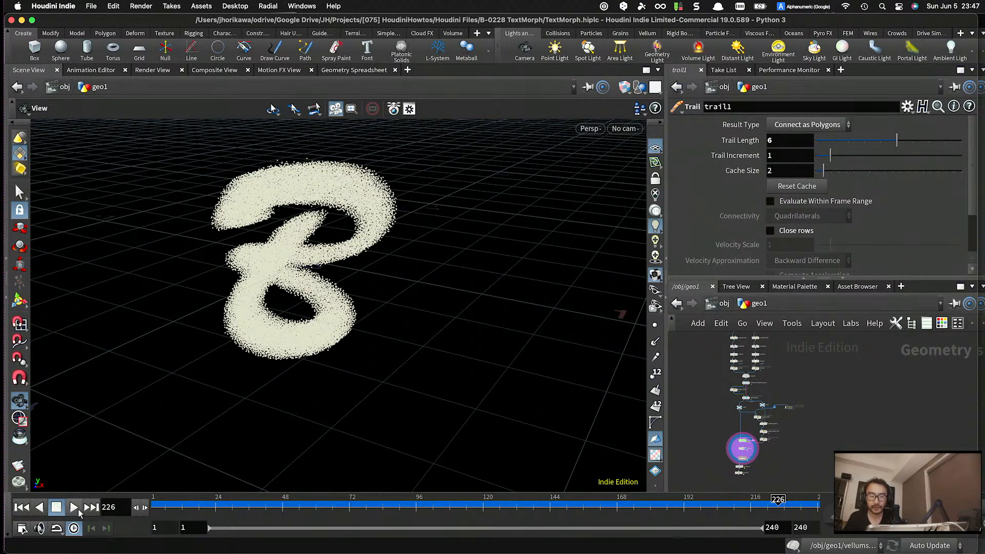
drag(171, 507, 126, 506)
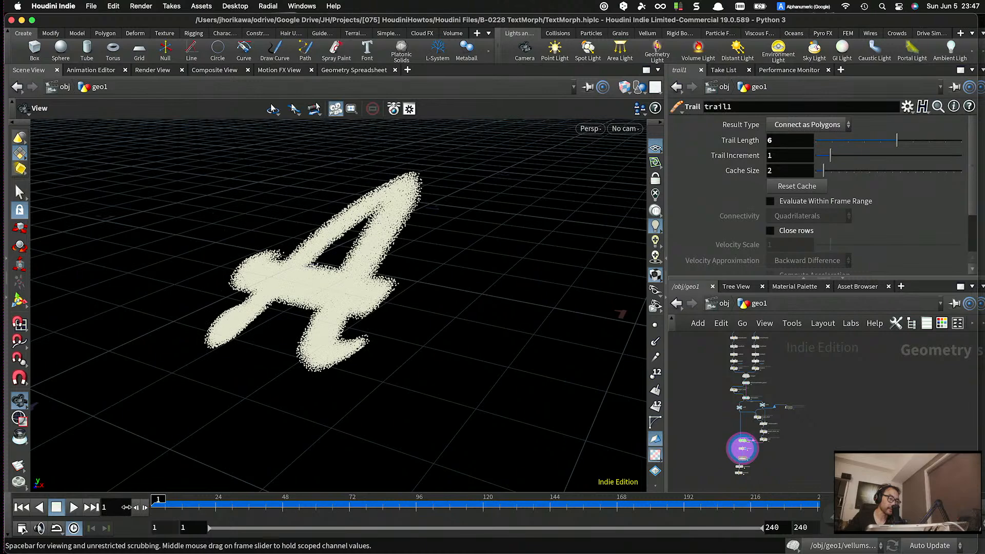
- Inspect the source letter's cluster wrangle and its VEX code, and display the target letter's cluster1 wrangle
middle_drag(296, 306, 353, 317)
scroll(353, 317, up, 2)
scroll(372, 313, up, 2)
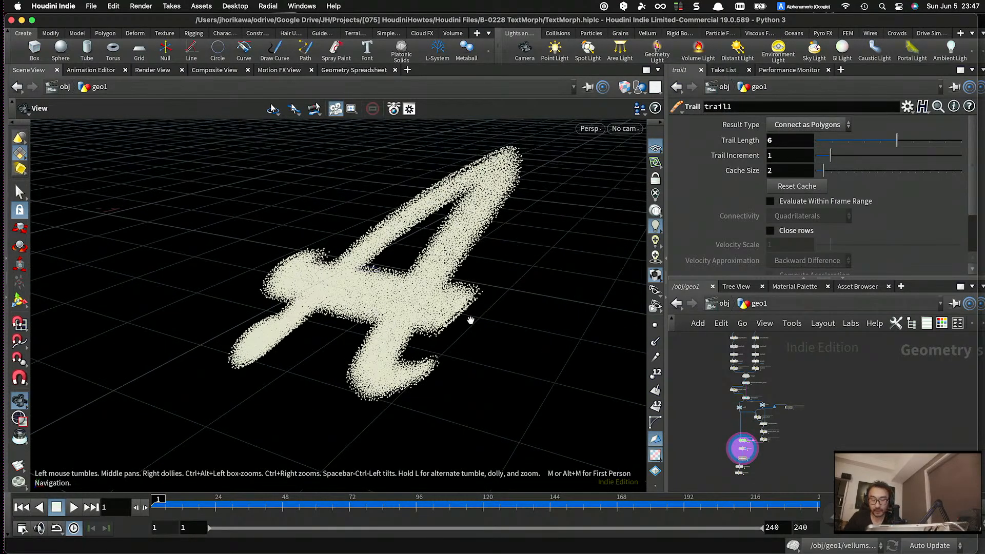
scroll(503, 314, up, 5)
scroll(495, 279, down, 2)
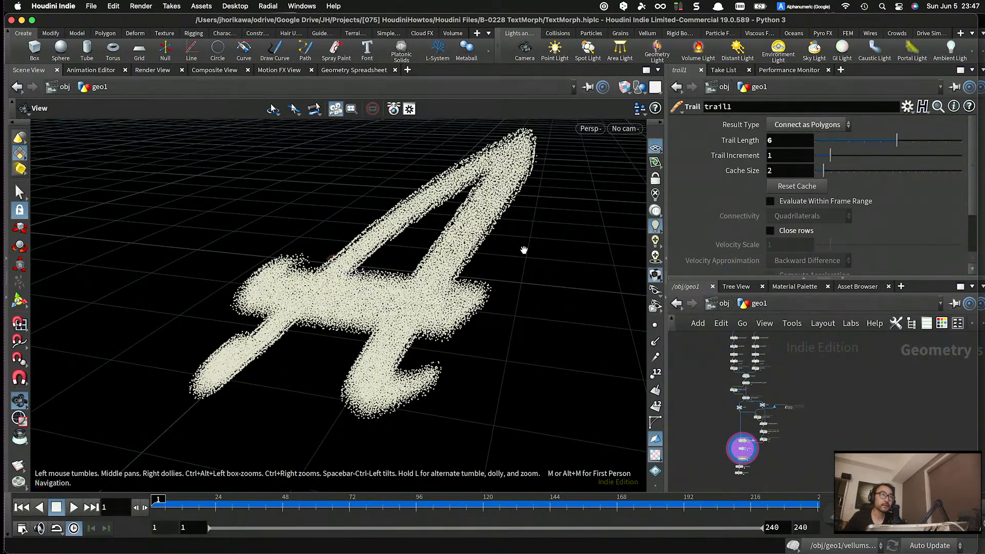
scroll(738, 385, up, 6)
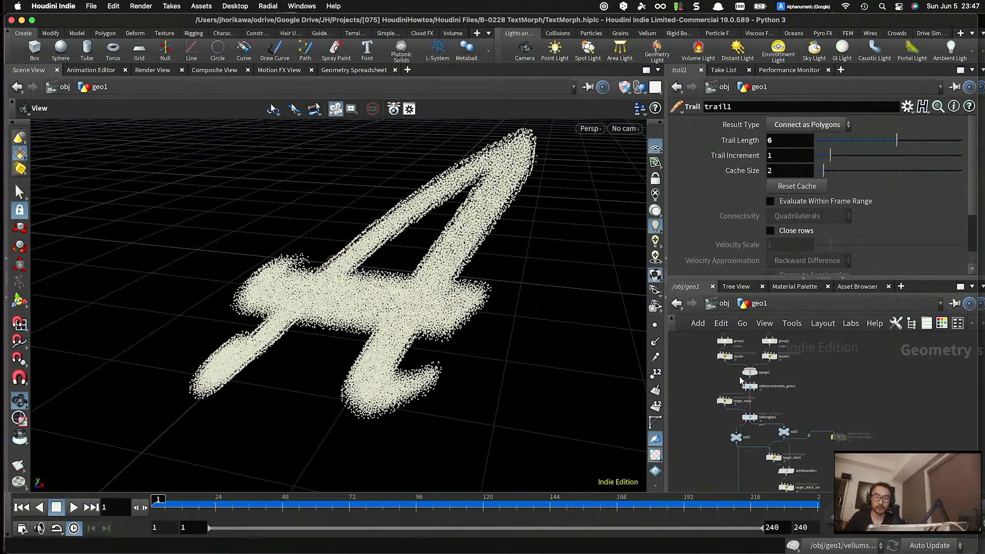
scroll(749, 386, up, 2)
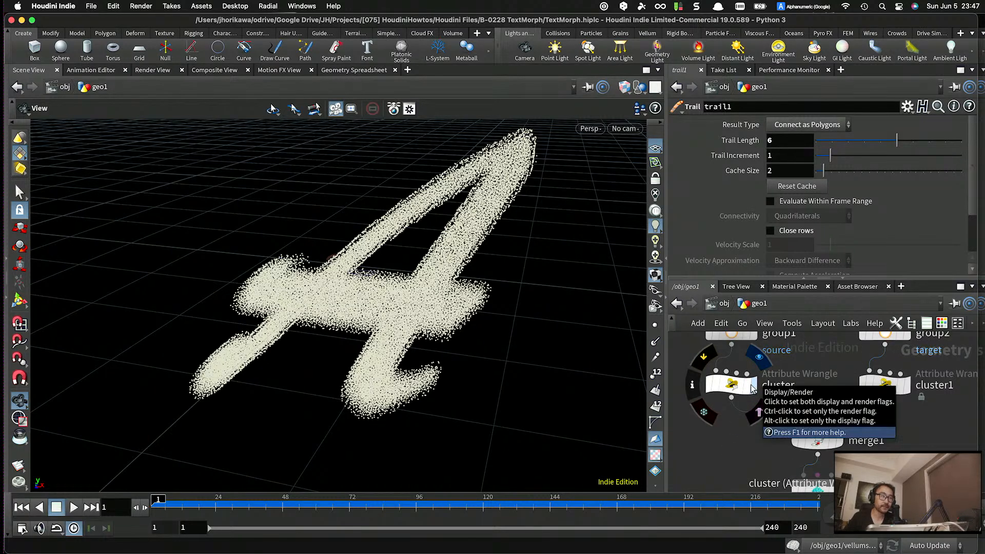
click(753, 389)
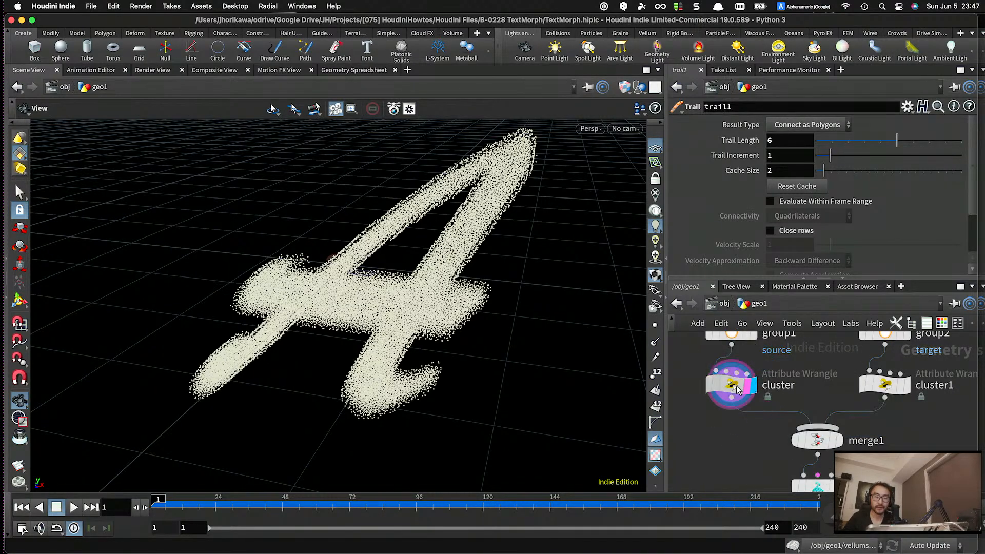
click(733, 384)
click(907, 389)
drag(569, 359, 473, 319)
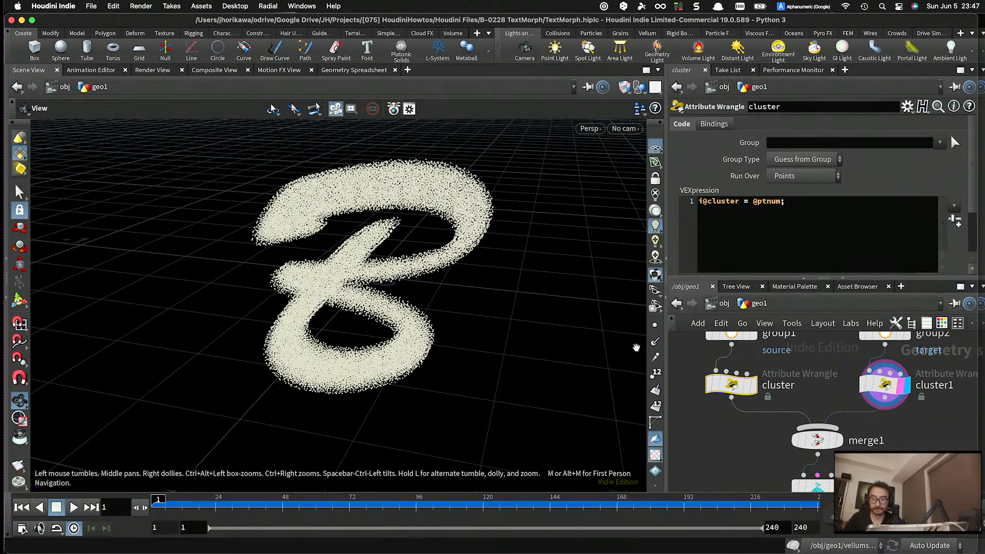
- Examine the vellumconstraints_grain1 settings and the target_mass wrangle that follows in the network
scroll(782, 365, down, 5)
scroll(797, 411, up, 5)
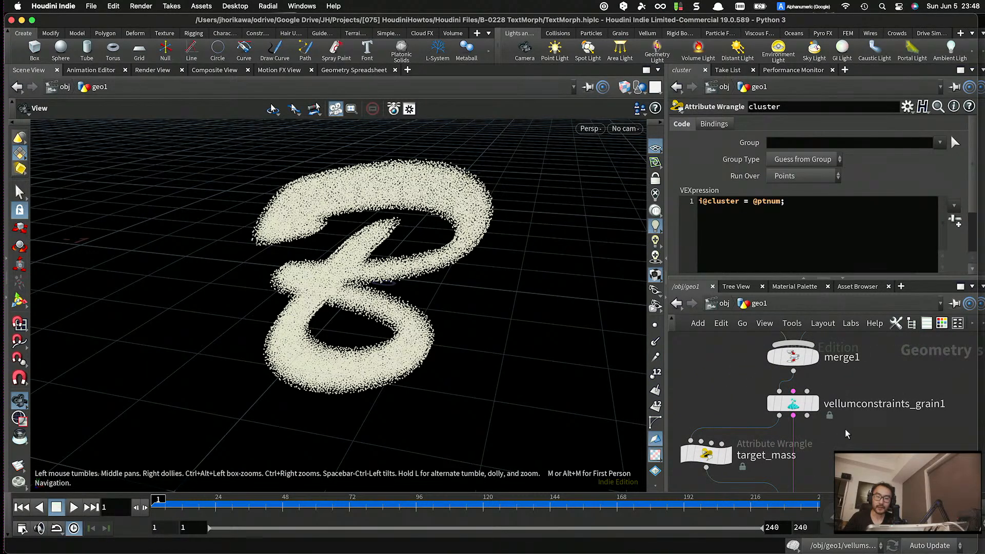
click(793, 404)
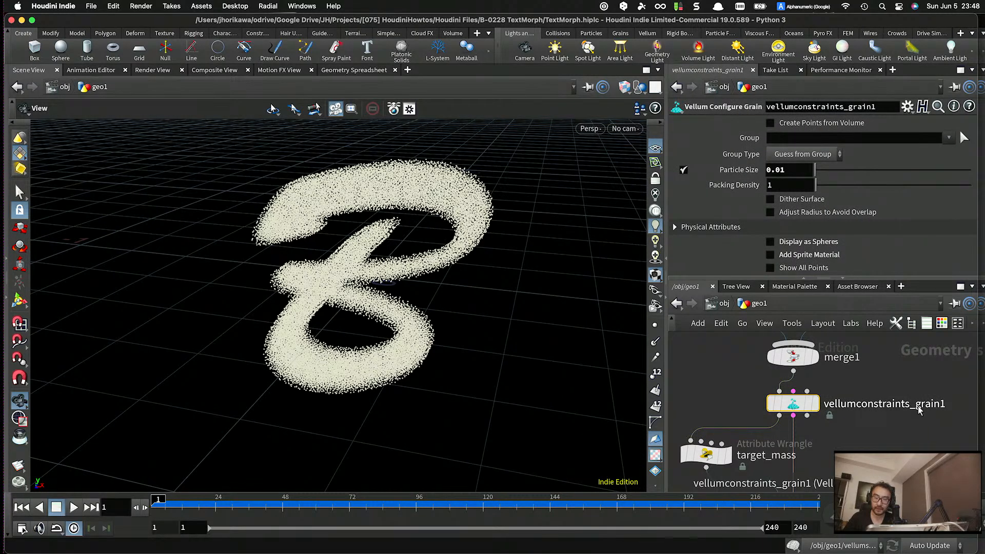
scroll(759, 387, down, 3)
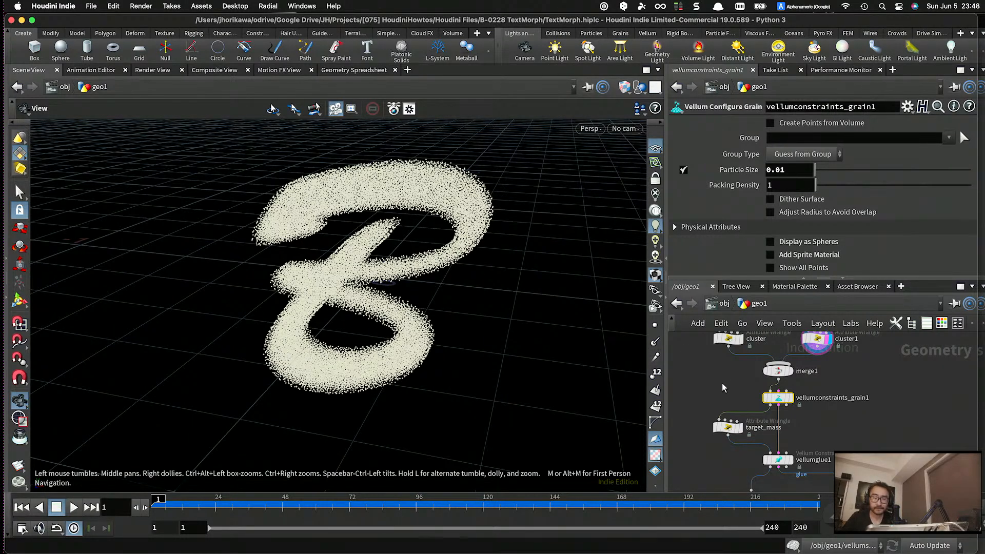
scroll(749, 465, up, 3)
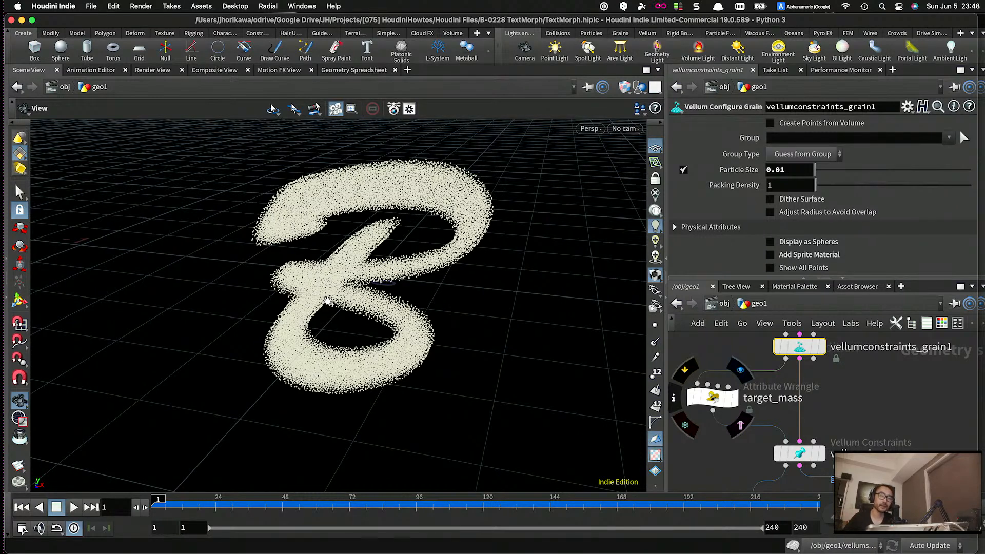
scroll(835, 380, down, 6)
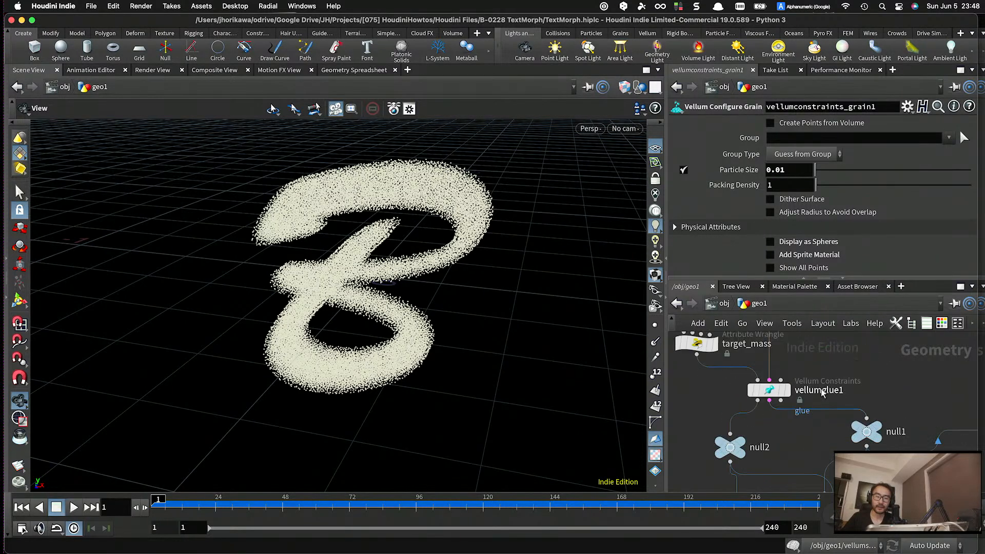
- Trace the network around the target_stitch wrangle and examine the vellumglue1 constraint settings
scroll(857, 444, up, 4)
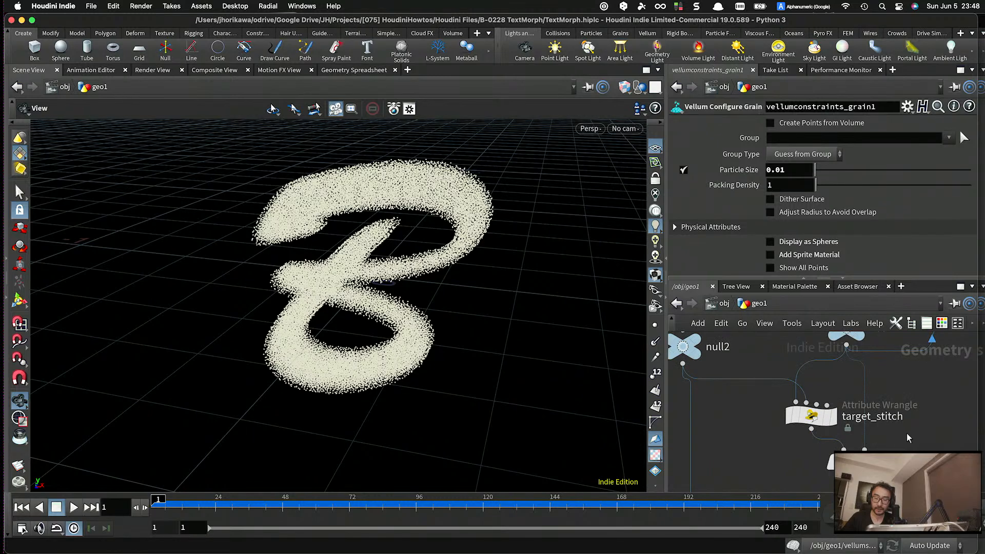
drag(926, 439, 847, 424)
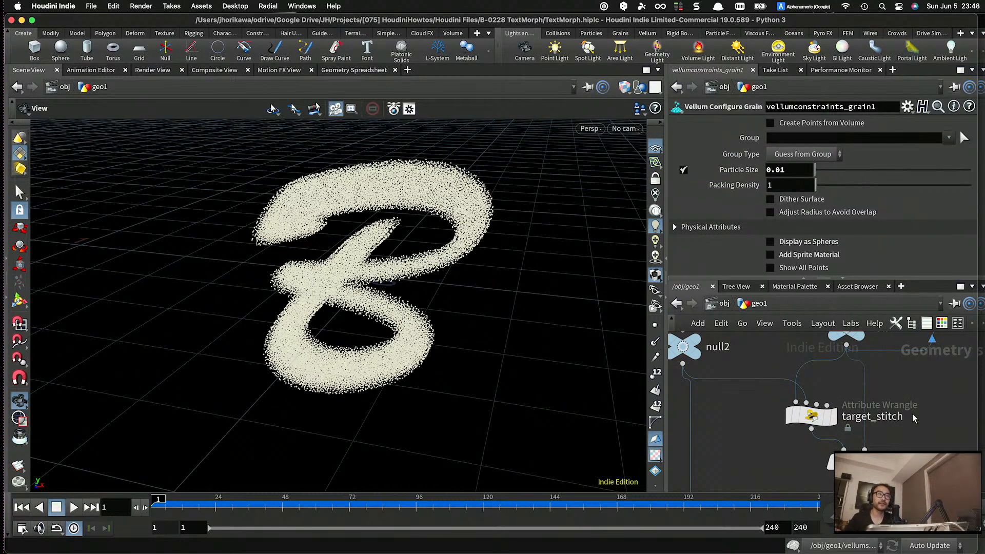
scroll(888, 421, down, 4)
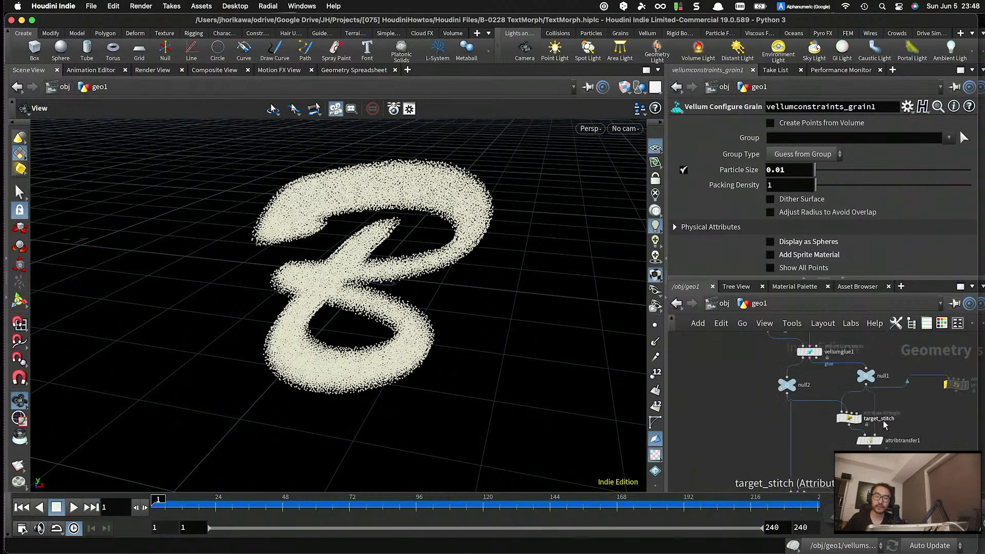
scroll(832, 375, up, 2)
middle_drag(832, 380, 831, 403)
scroll(824, 377, up, 2)
click(790, 369)
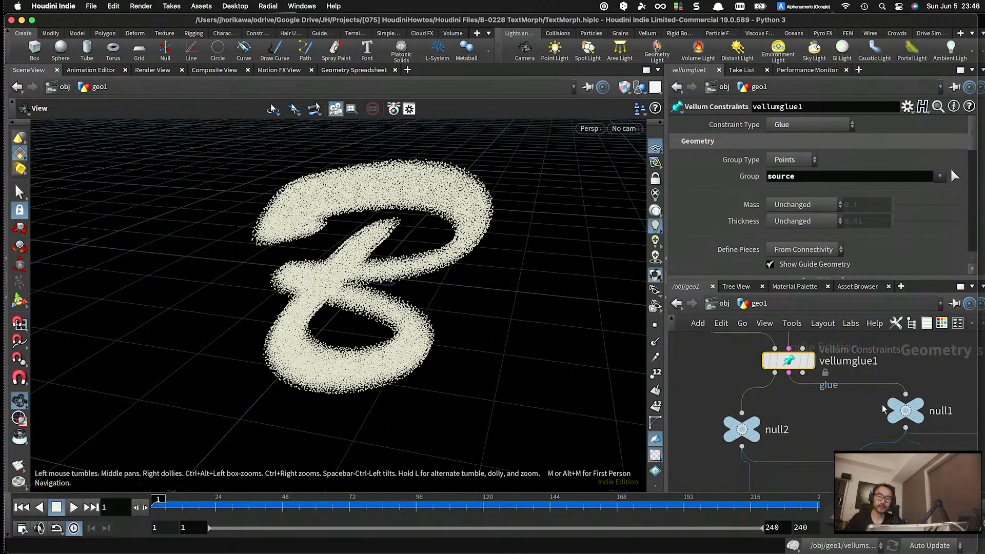
- Display the glue constraints at null1 and examine the connections between the letter A's particles up close
click(919, 410)
click(905, 410)
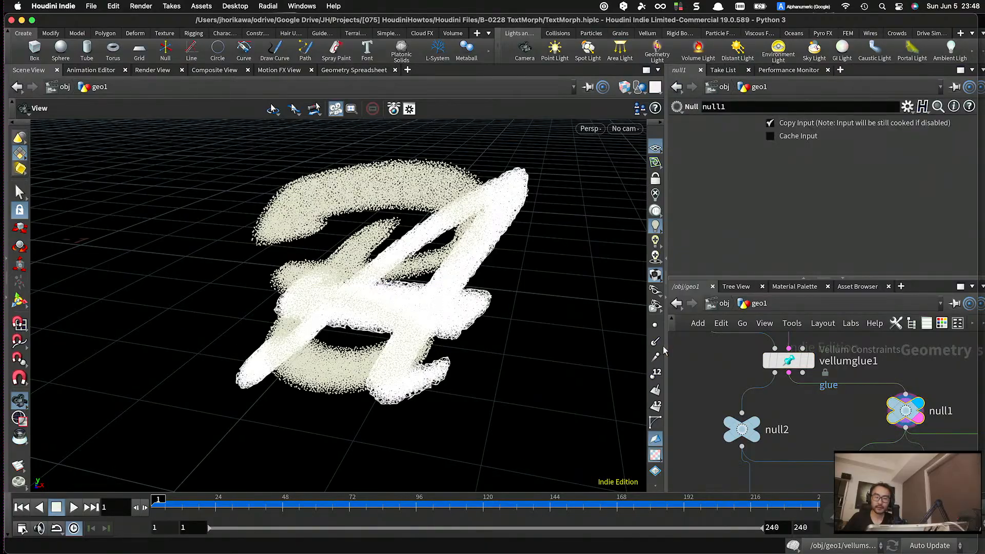
scroll(445, 230, up, 10)
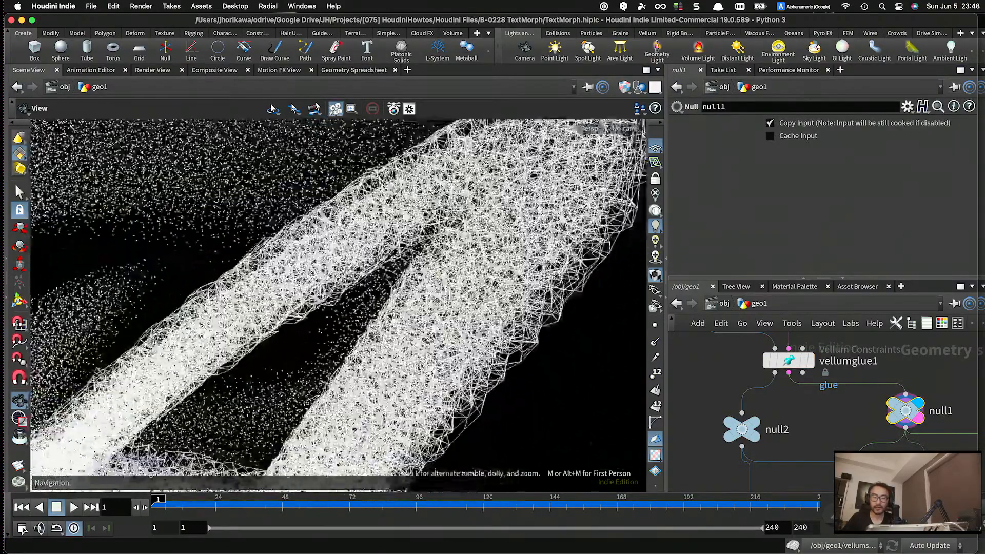
drag(445, 231, 466, 231)
scroll(547, 189, down, 6)
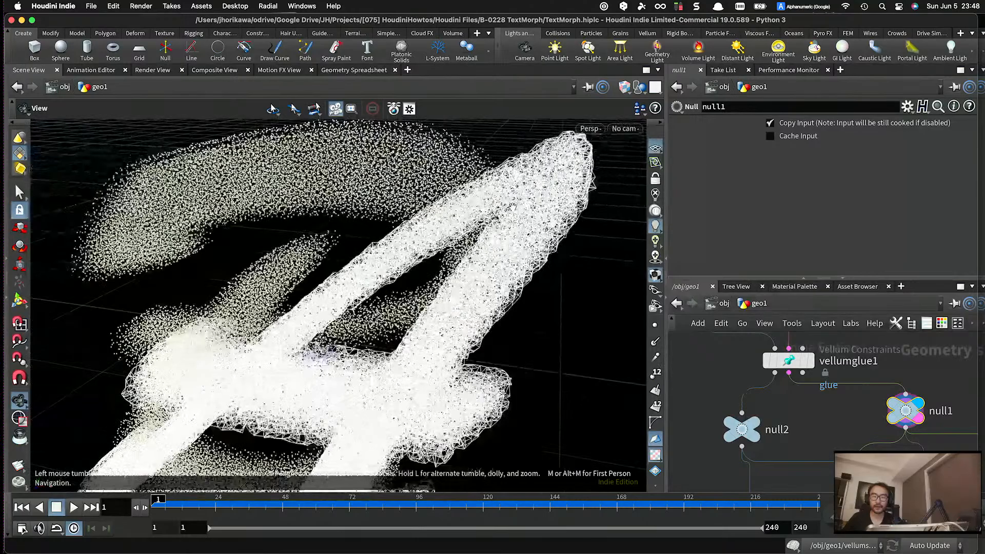
scroll(514, 221, up, 8)
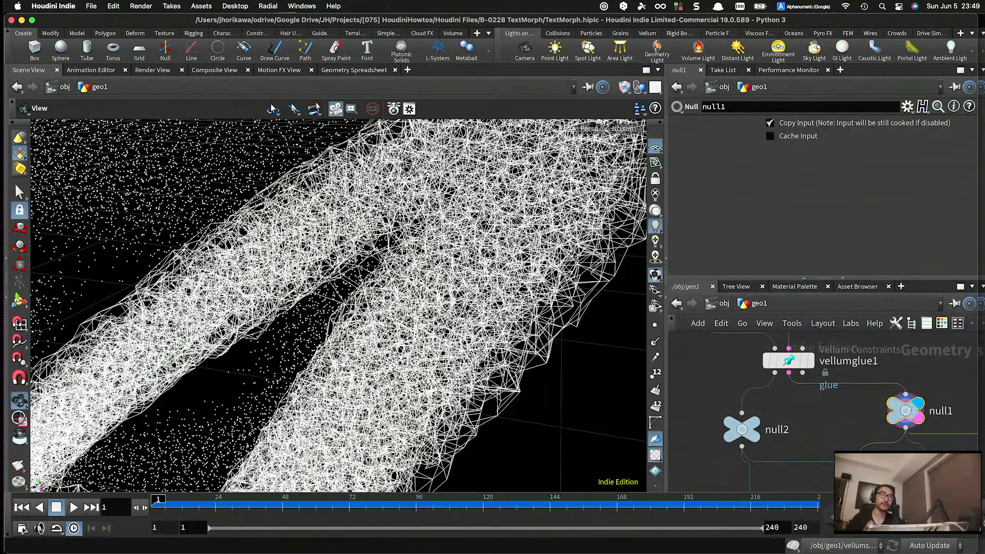
scroll(840, 350, down, 6)
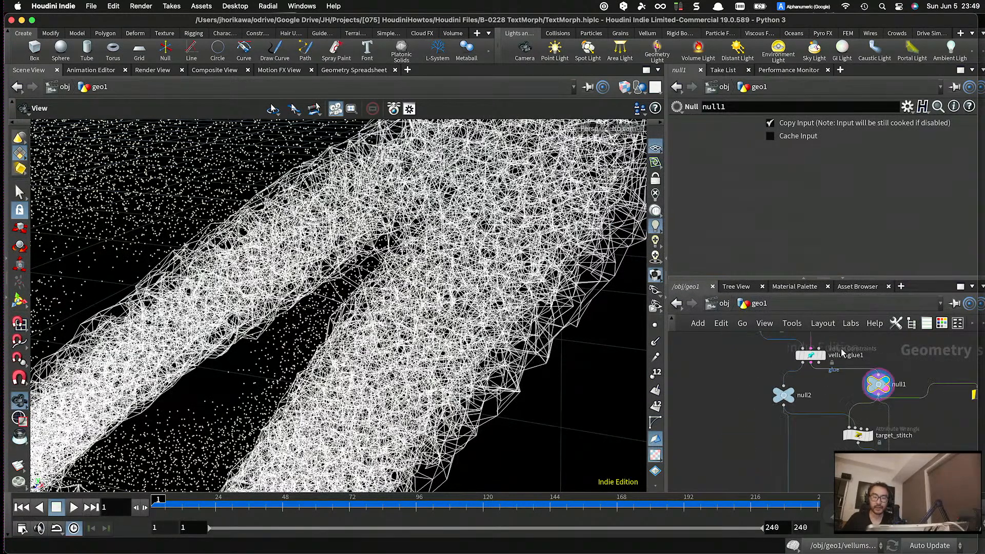
- Display the target_stitch_val wrangle and examine the stitch constraints running between the two letters
scroll(857, 396, up, 4)
scroll(859, 397, down, 3)
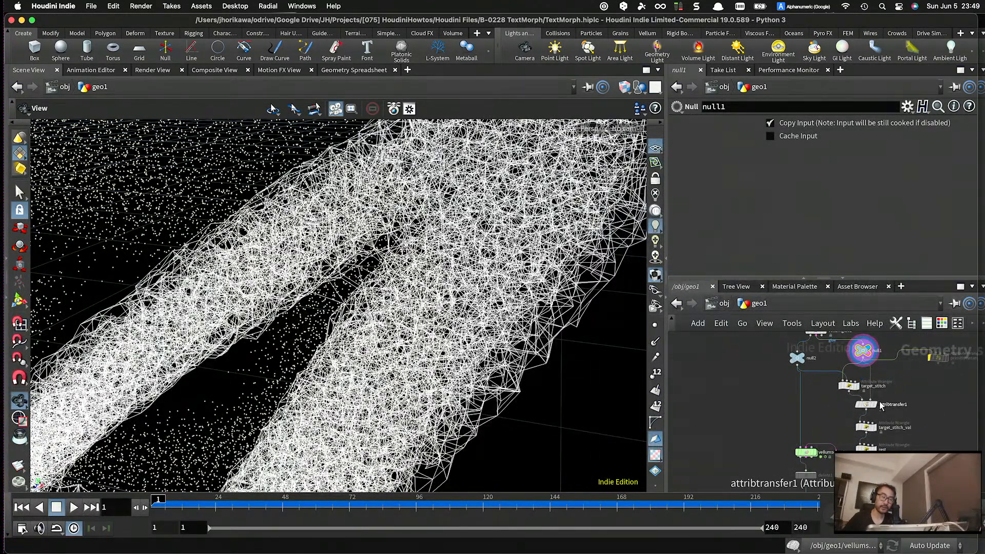
scroll(441, 273, down, 10)
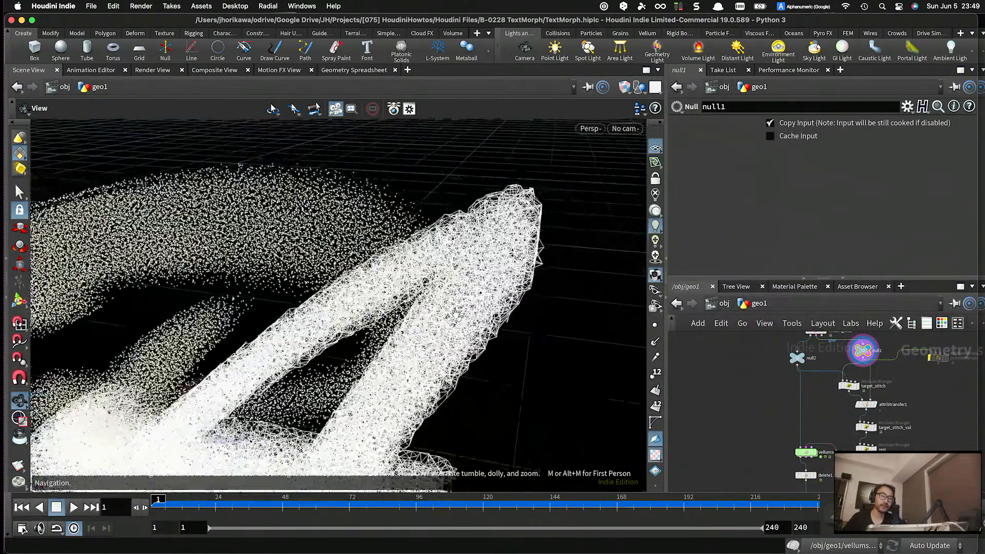
scroll(862, 390, up, 2)
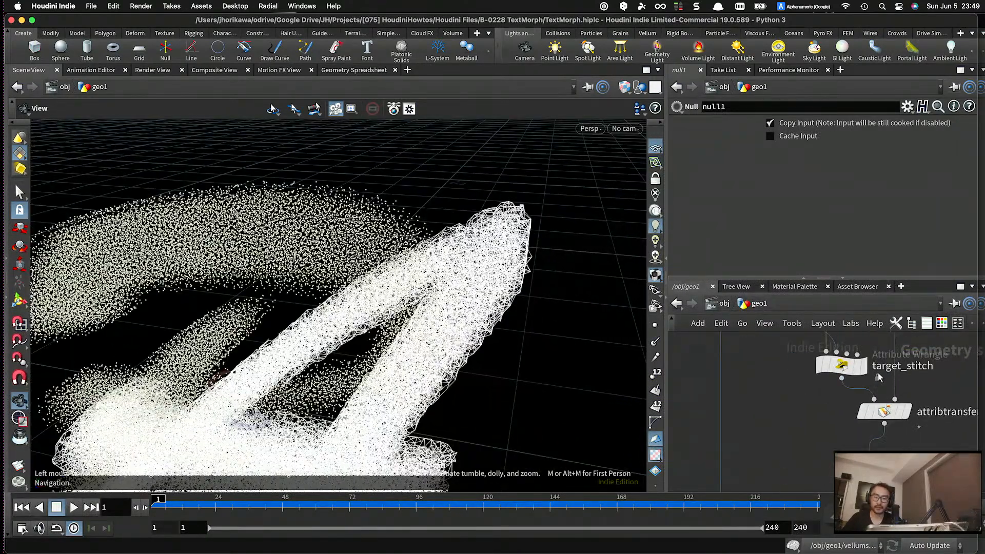
scroll(879, 376, up, 4)
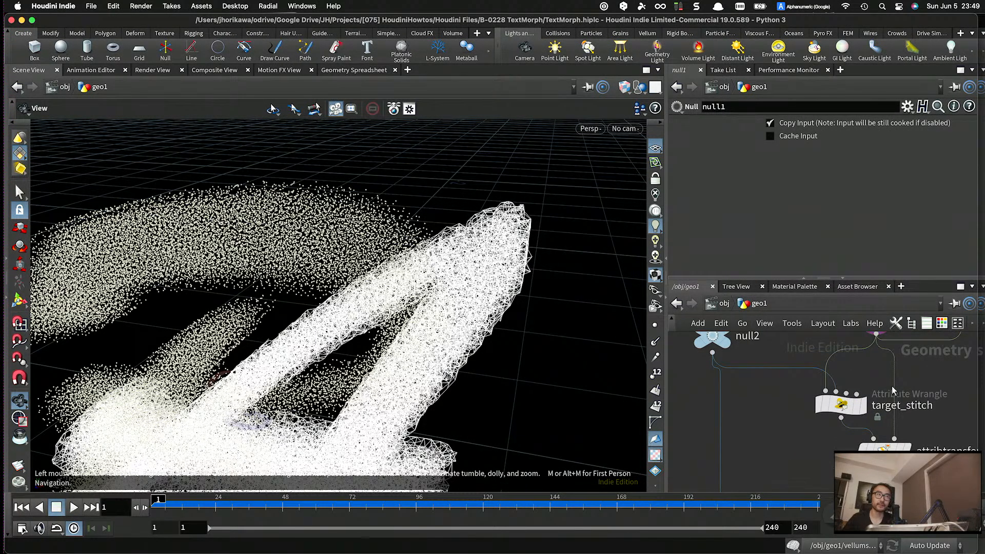
scroll(894, 391, down, 4)
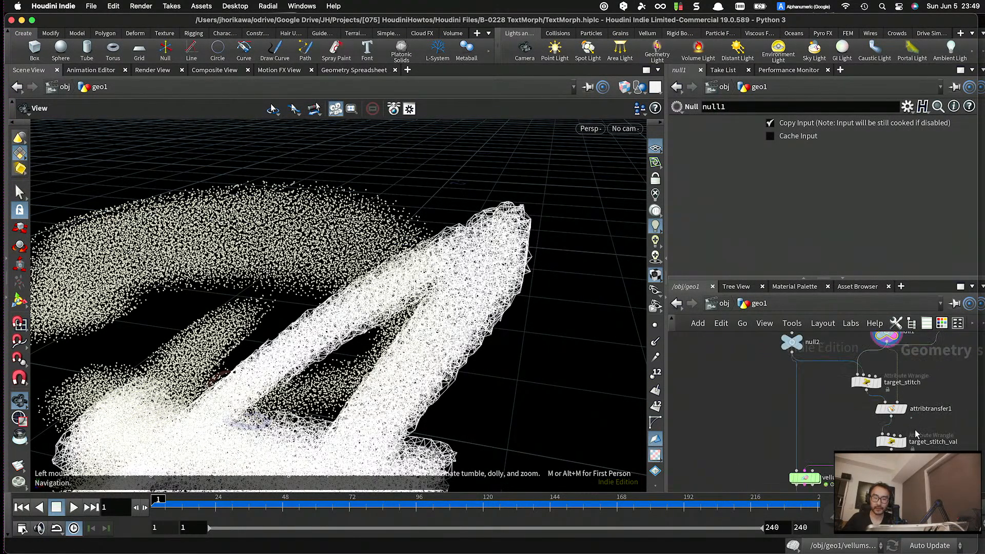
scroll(902, 427, up, 1)
click(898, 427)
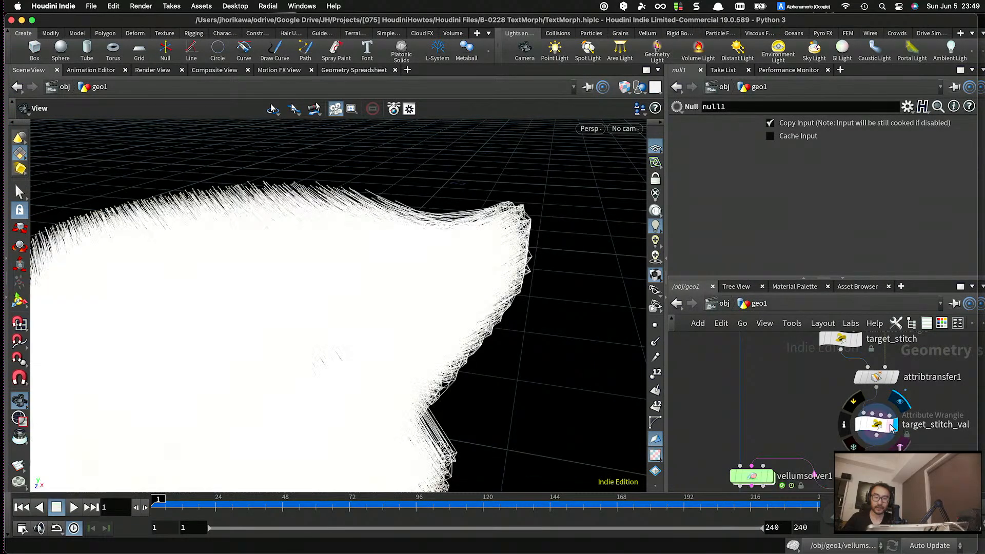
drag(433, 212, 431, 240)
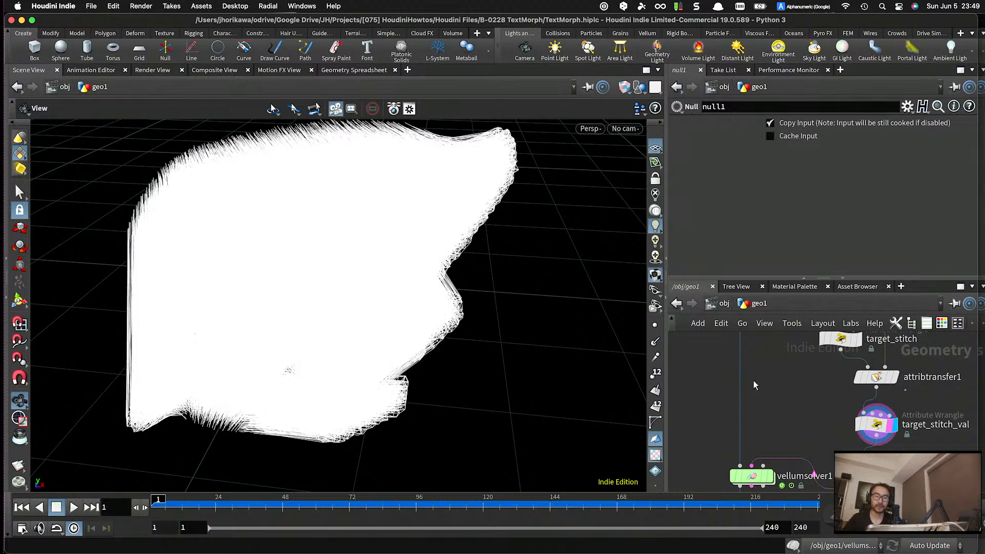
- Trace the network below vellumsolver1, display the delete1 output, and scrub the beginning of the timeline
scroll(806, 395, down, 5)
scroll(796, 425, up, 6)
scroll(783, 415, down, 3)
scroll(784, 418, down, 4)
middle_drag(784, 418, 794, 399)
scroll(801, 401, down, 4)
scroll(807, 407, up, 8)
middle_drag(806, 453, 820, 482)
scroll(806, 413, up, 1)
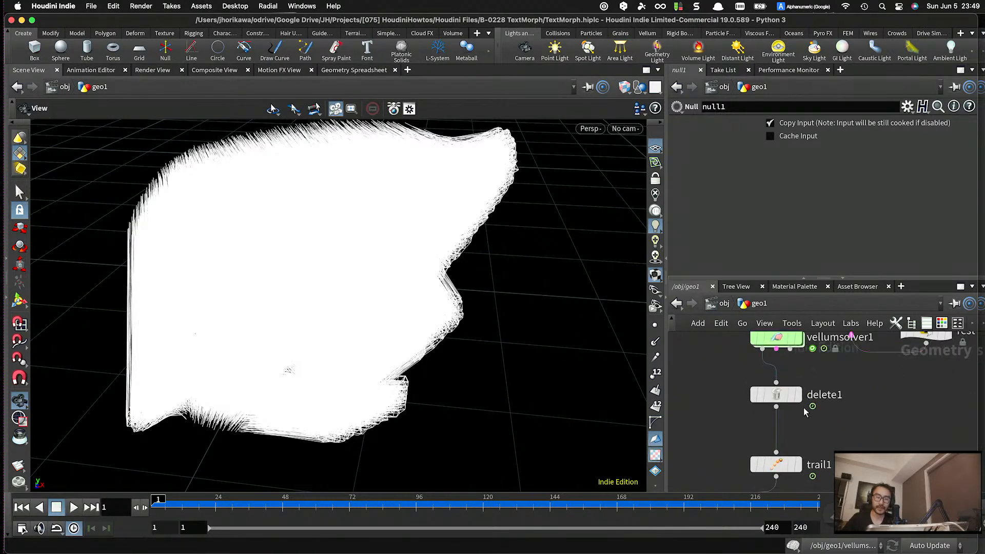
click(798, 395)
click(804, 420)
drag(191, 504, 154, 477)
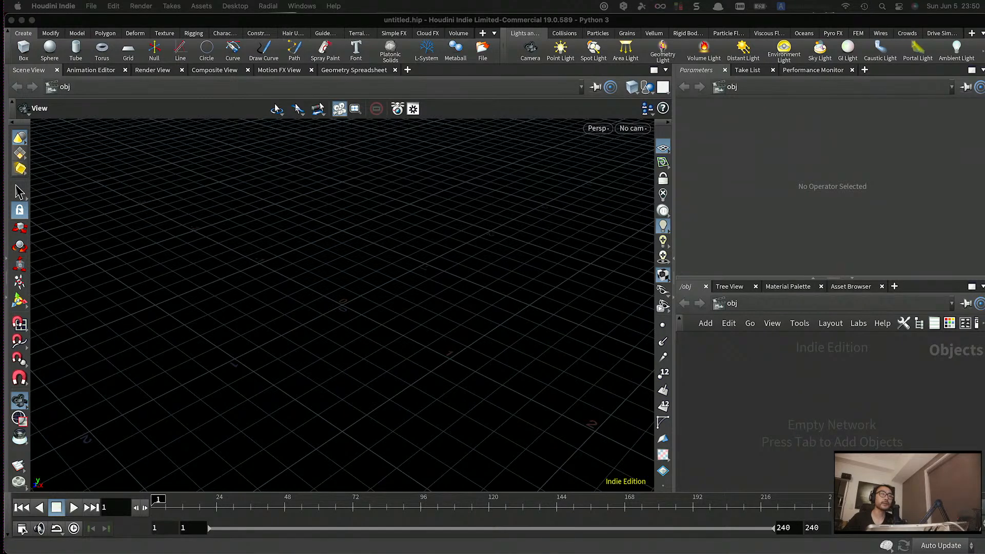
- Create a Geometry object in the empty scene and enter its network
click(767, 368)
key(Tab)
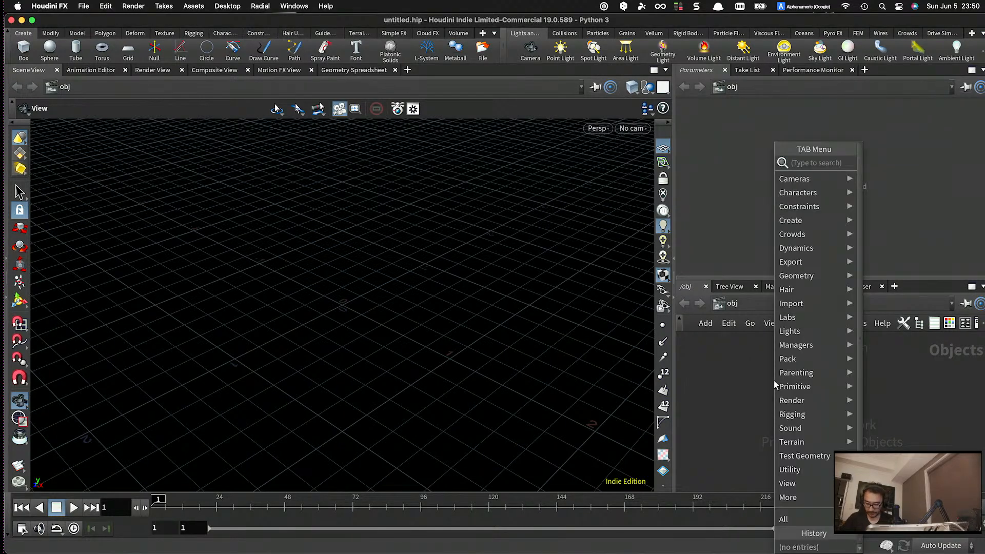
text(geome)
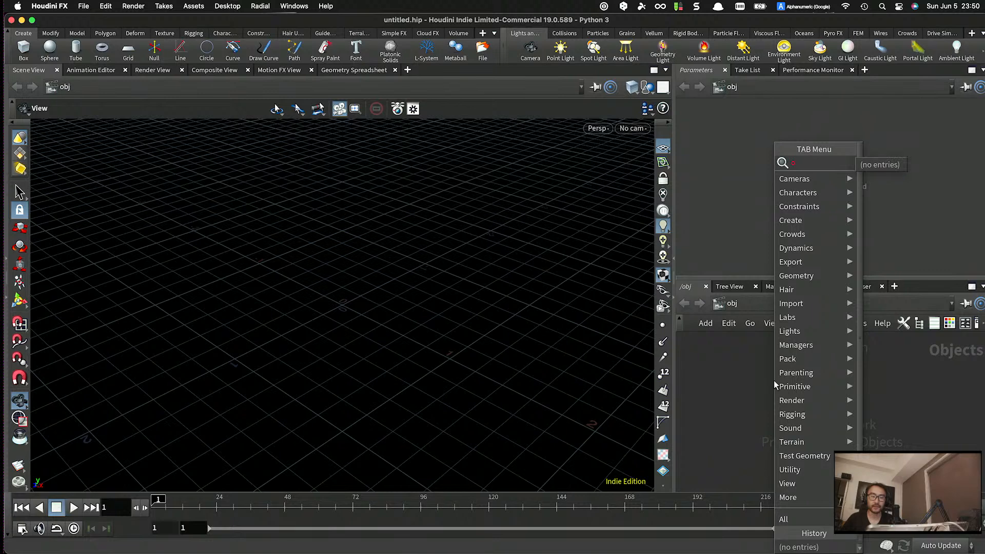
key(Return)
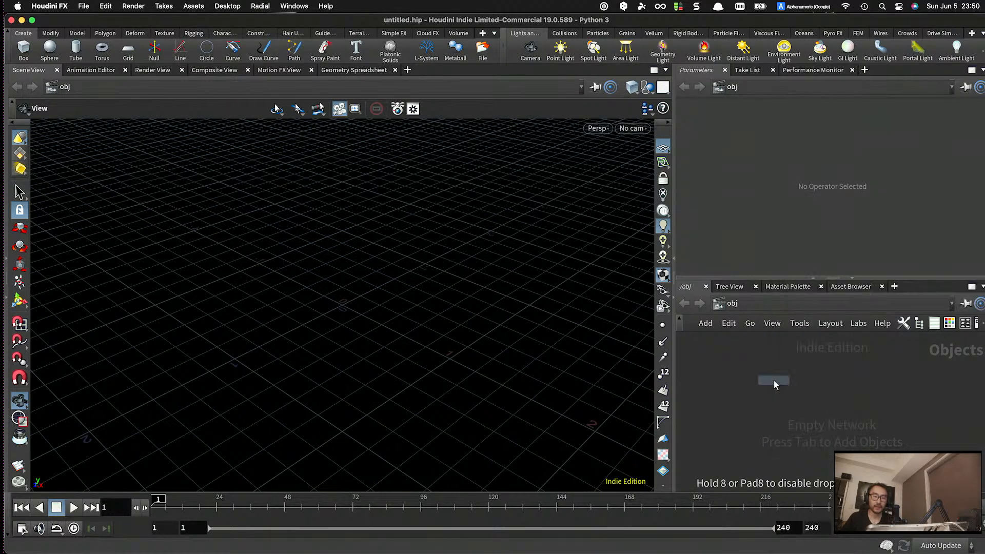
click(773, 380)
double_click(773, 380)
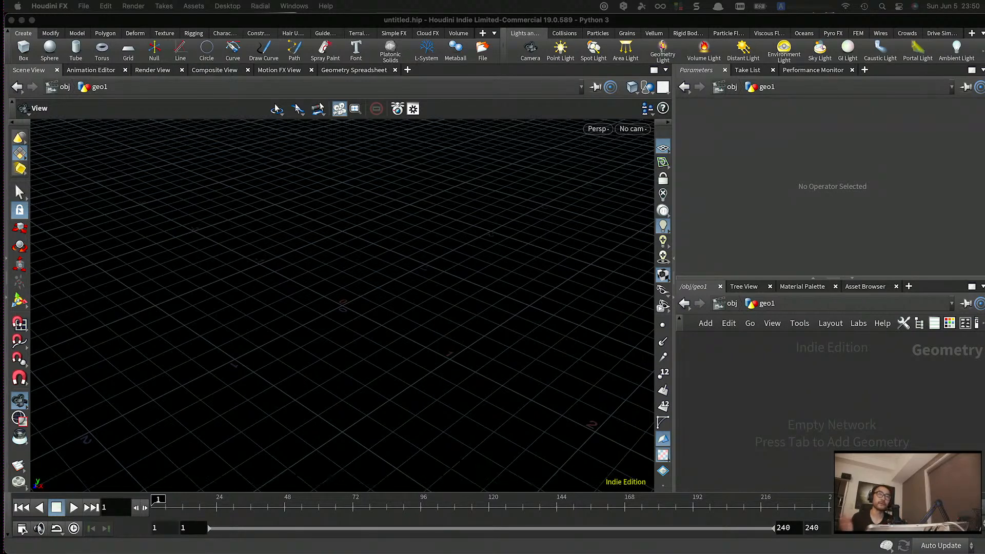
- Add a Font node to the geometry network and set its text to A
click(856, 355)
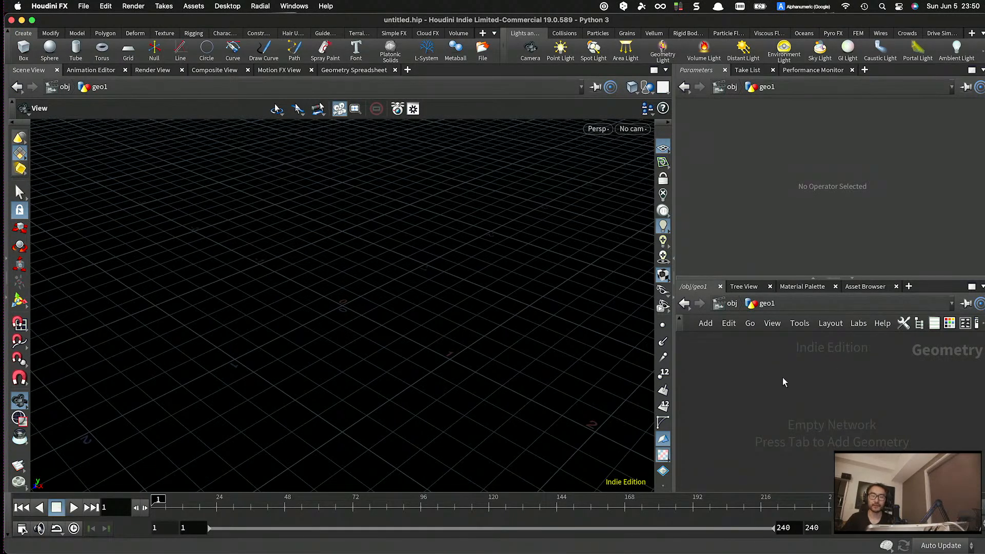
key(Tab)
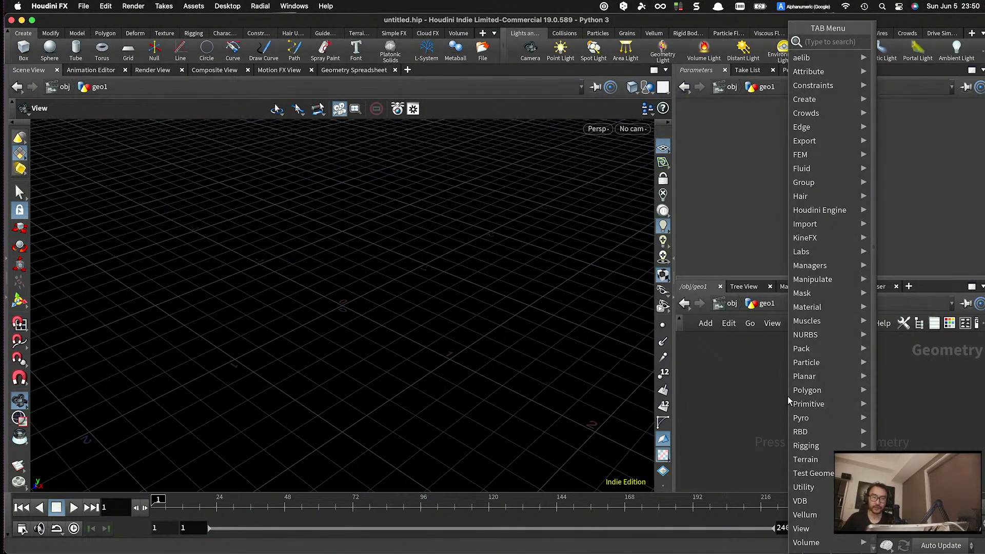
text(file)
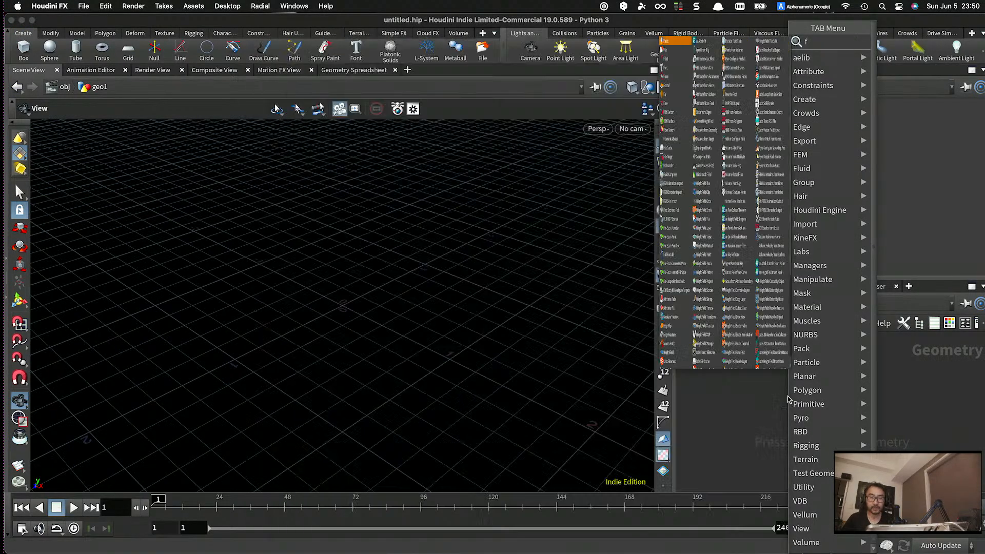
key(Return)
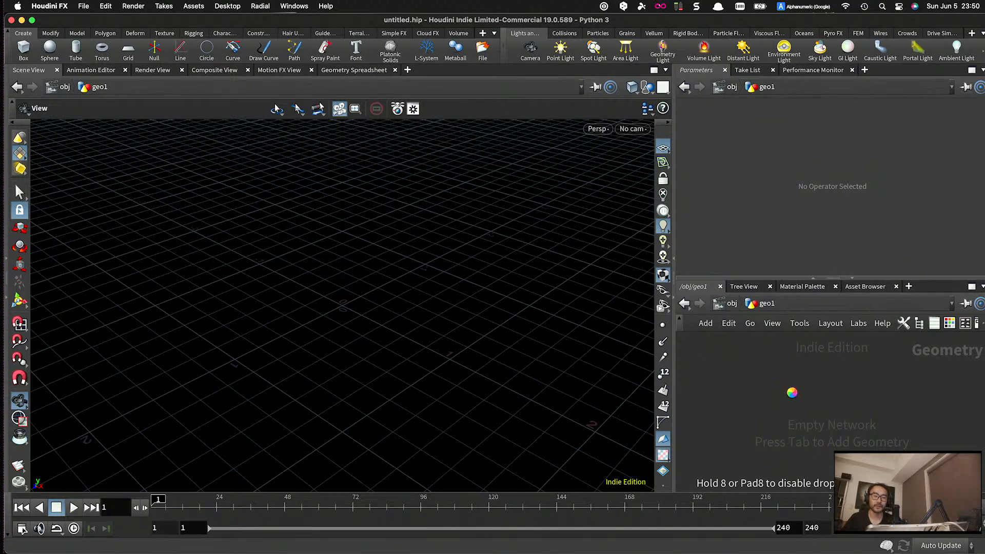
click(807, 399)
drag(796, 397, 779, 383)
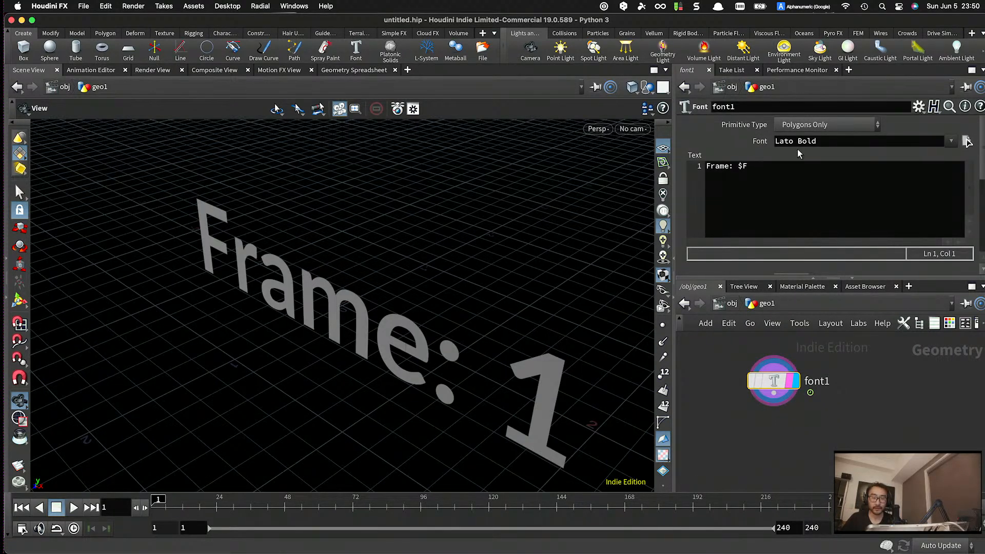
drag(772, 173, 662, 167)
text(A)
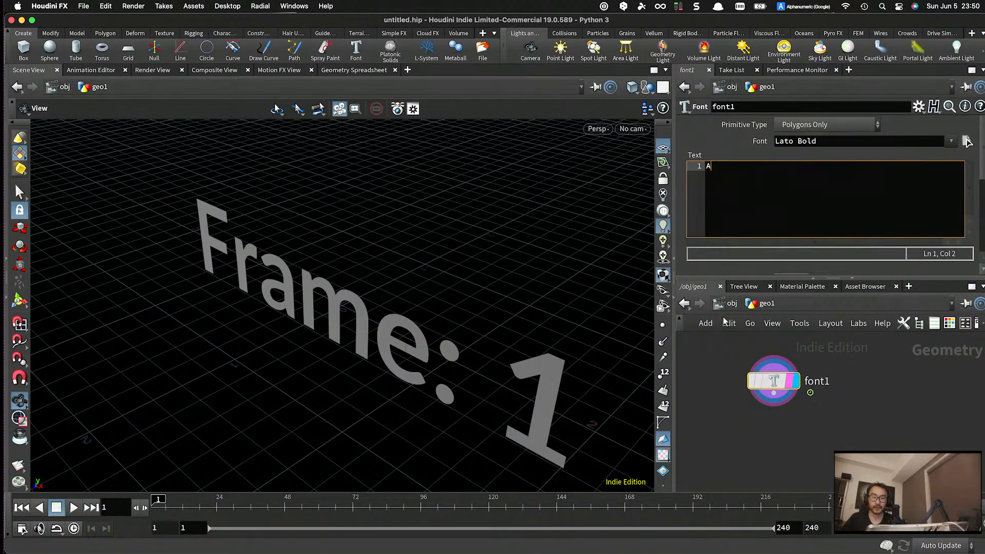
click(711, 369)
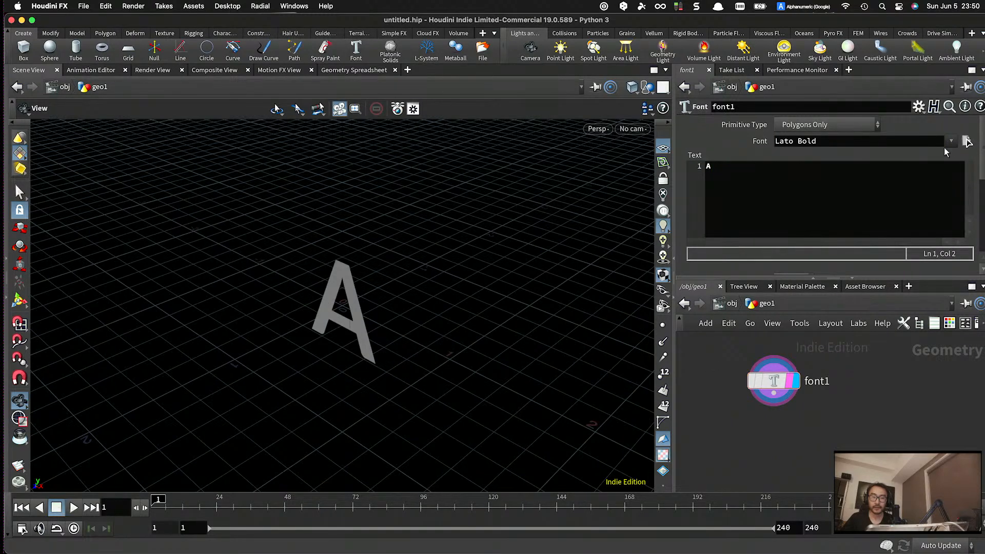
click(951, 142)
scroll(831, 307, down, 10)
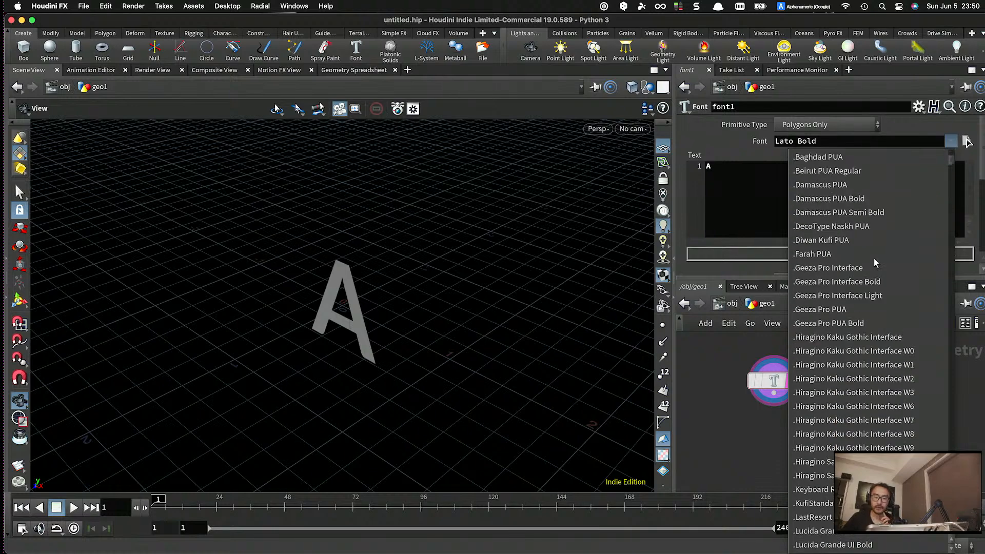
scroll(821, 307, down, 8)
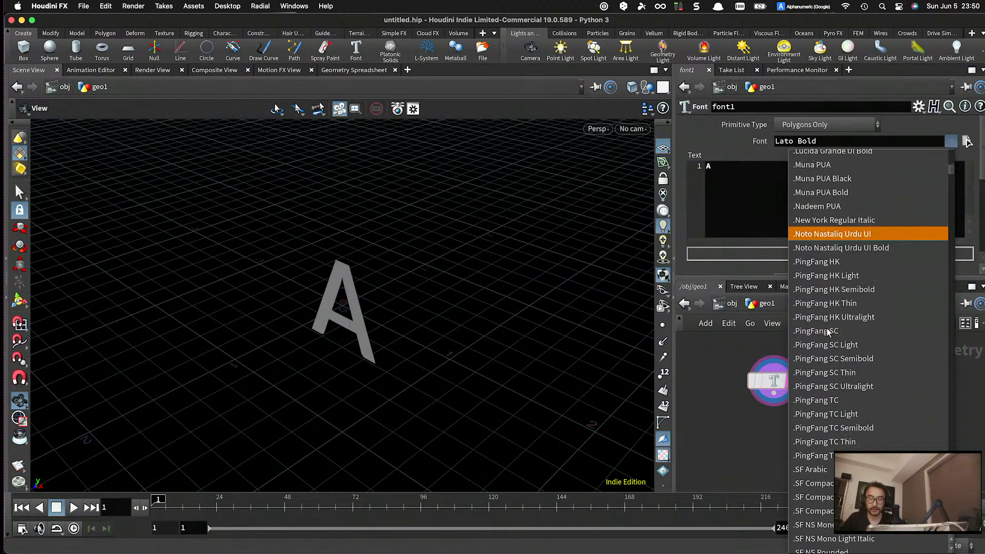
click(737, 439)
- Open Font Book and browse its typefaces, previewing Brush Script MT
key(super+space)
text(fon)
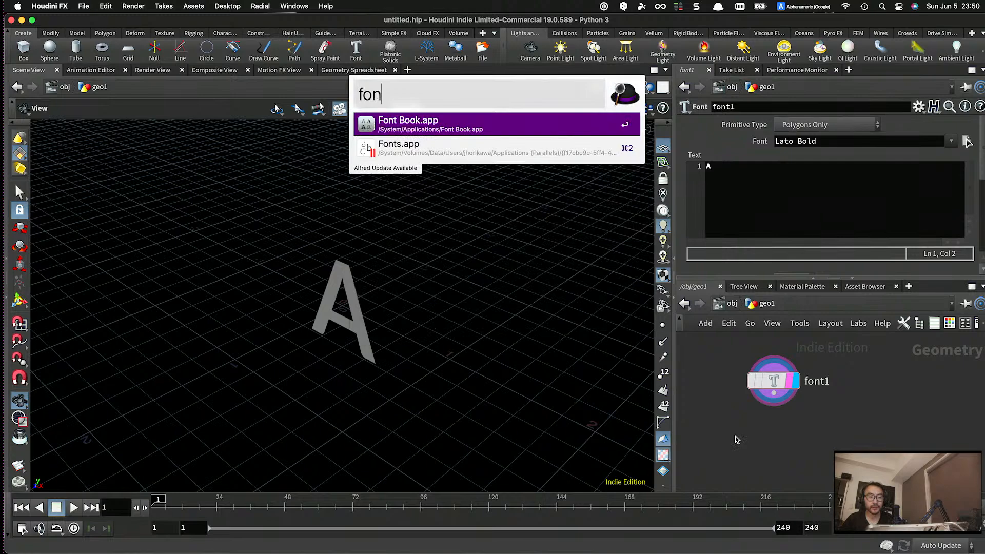
key(Return)
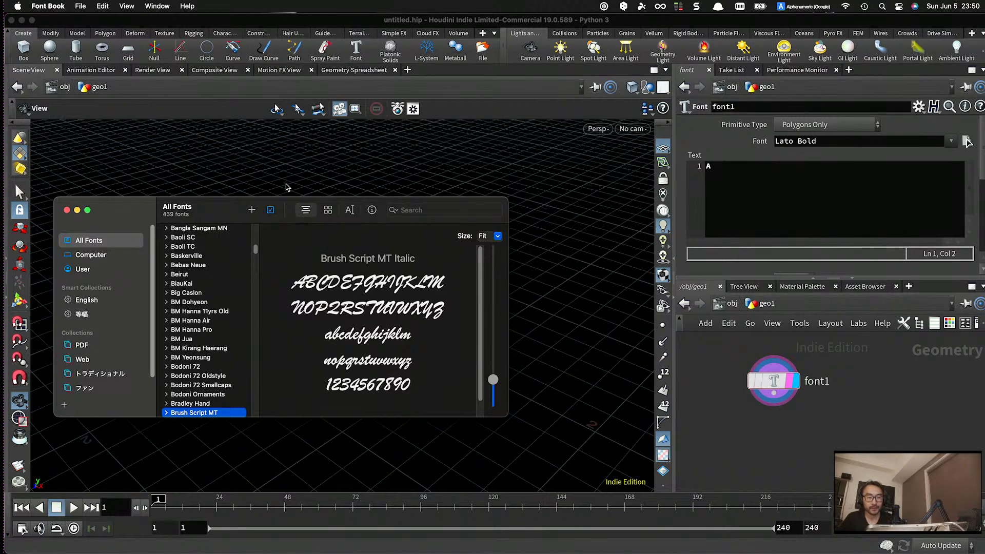
drag(271, 200, 525, 147)
scroll(466, 243, down, 3)
scroll(464, 293, down, 2)
click(464, 290)
click(446, 244)
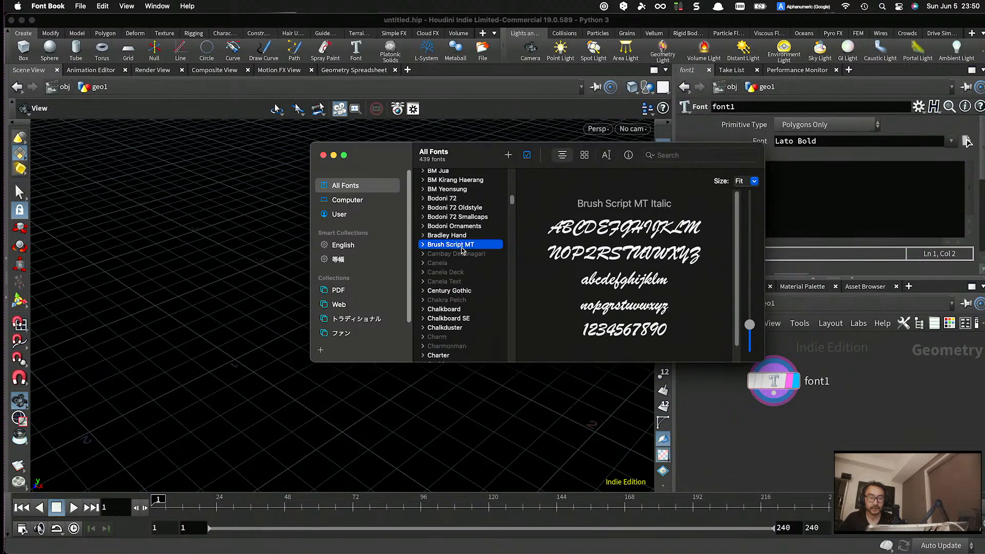
- Switch back to Houdini and set the typeface of font1 to Brush Script MT
click(786, 154)
click(967, 141)
scroll(894, 225, down, 15)
scroll(894, 224, down, 15)
scroll(902, 290, down, 15)
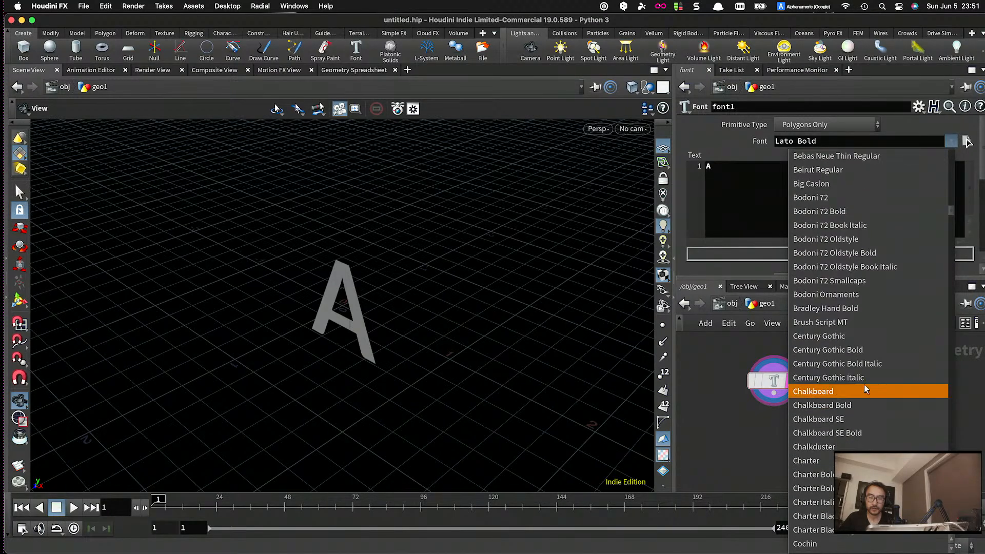
click(800, 322)
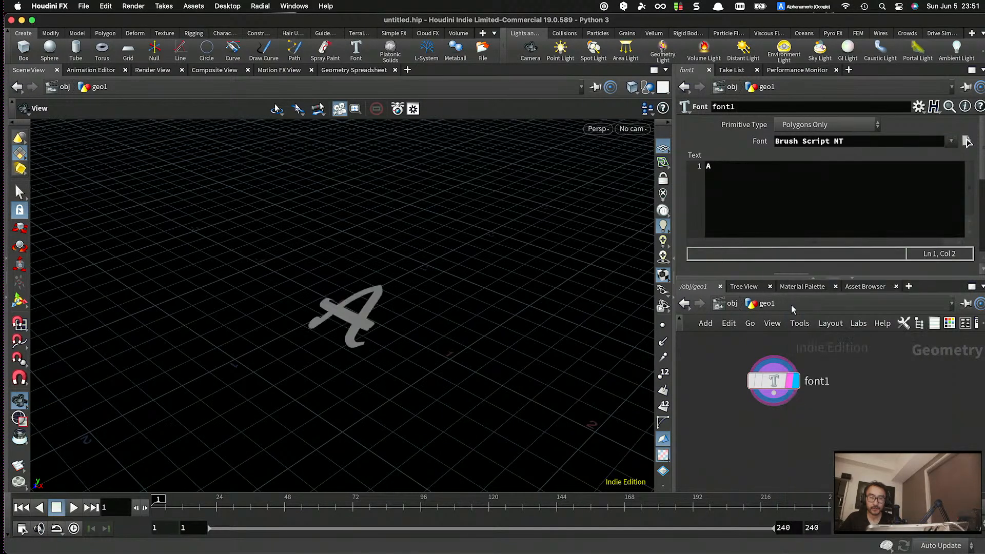
drag(487, 319, 435, 312)
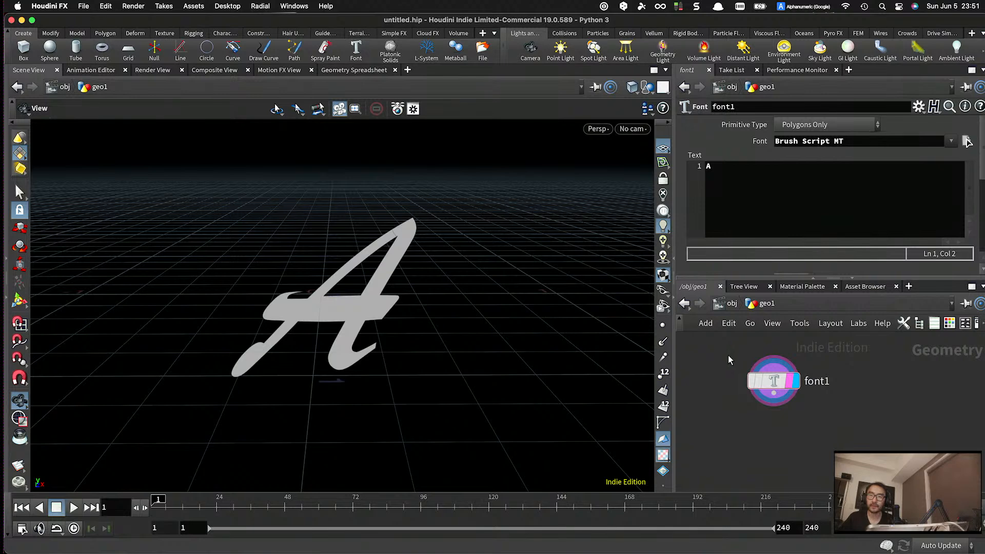
- Duplicate the font1 node beside the original and set the copy's text to B
drag(781, 386, 940, 390)
middle_drag(931, 435, 891, 438)
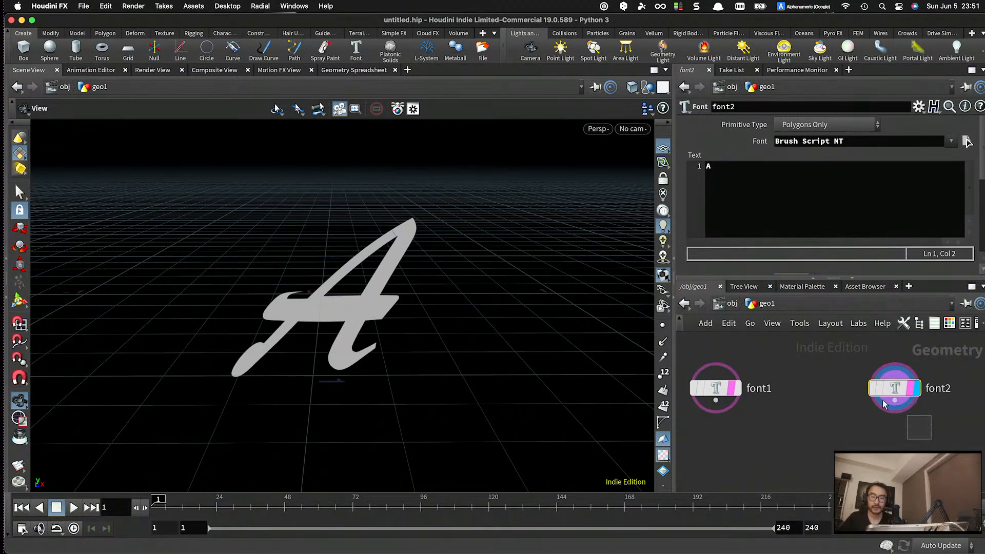
drag(761, 204, 644, 186)
text(B)
scroll(829, 402, down, 2)
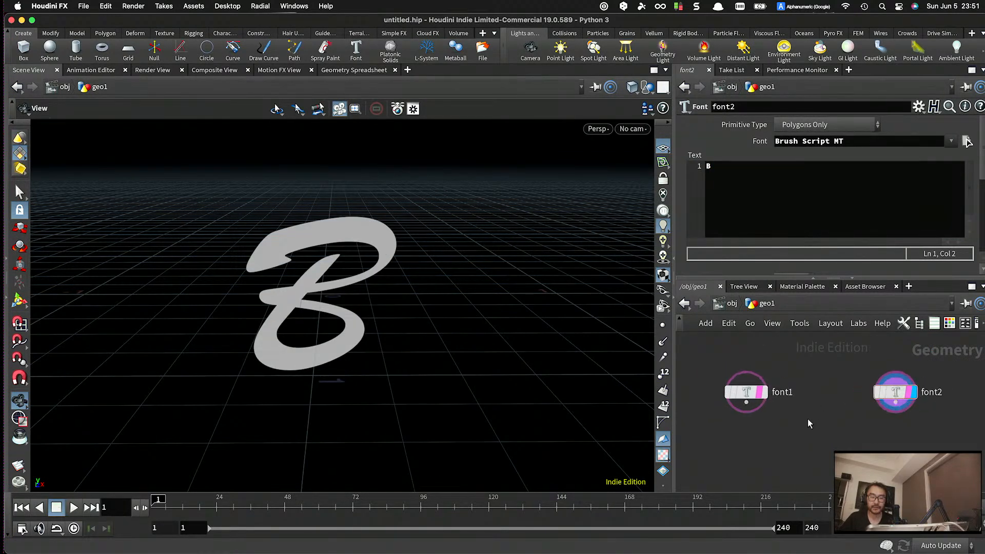
middle_drag(771, 442, 771, 406)
drag(411, 308, 341, 271)
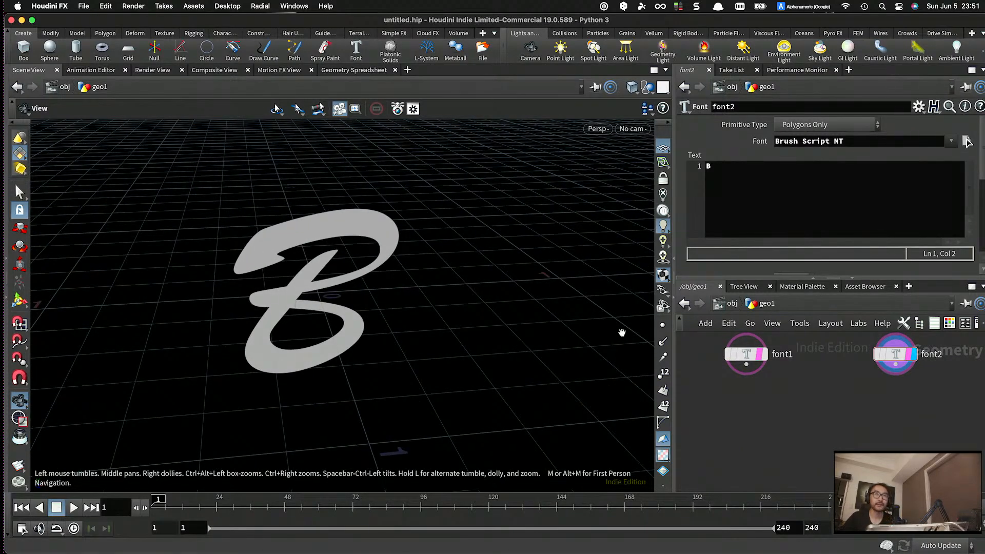
- Display the letter A from font1 and add a PolyExtrude node connected beneath it
scroll(767, 367, up, 2)
click(762, 352)
click(739, 352)
middle_drag(739, 396, 785, 396)
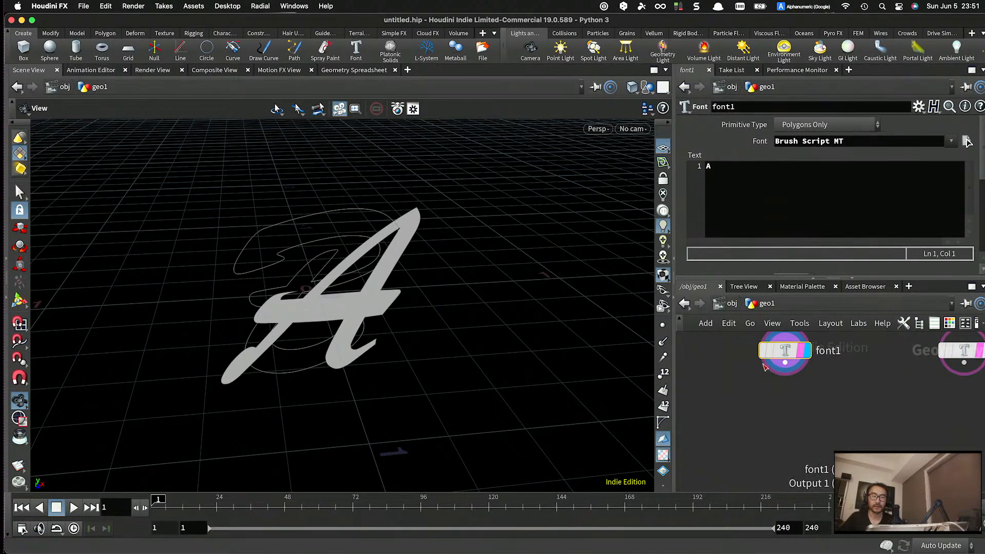
key(Tab)
key(Escape)
key(Tab)
text(pol)
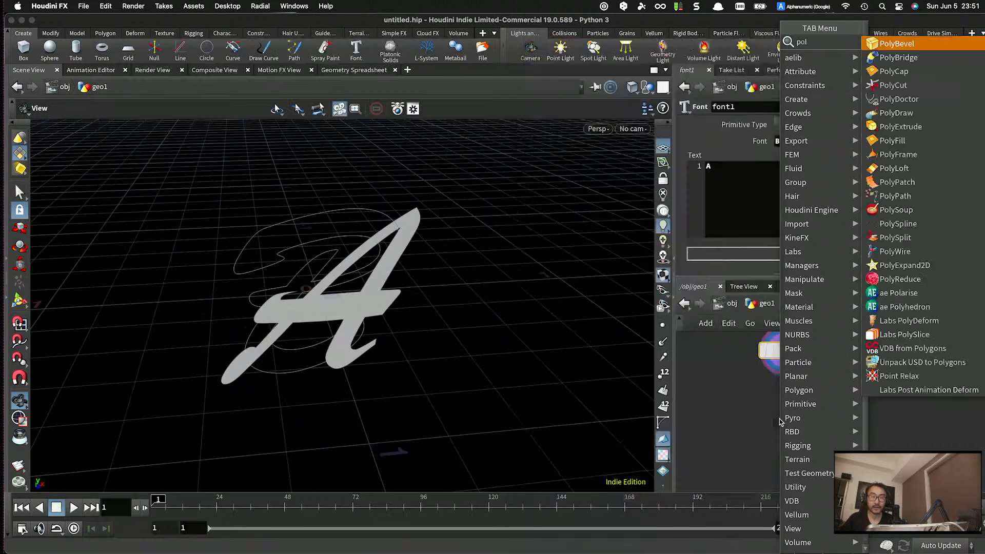
text(yt)
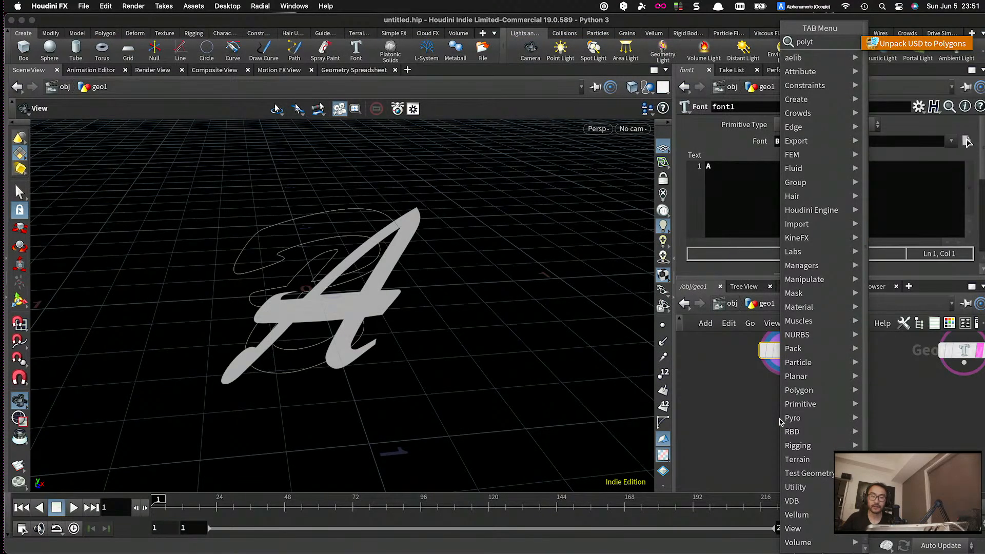
key(BackSpace)
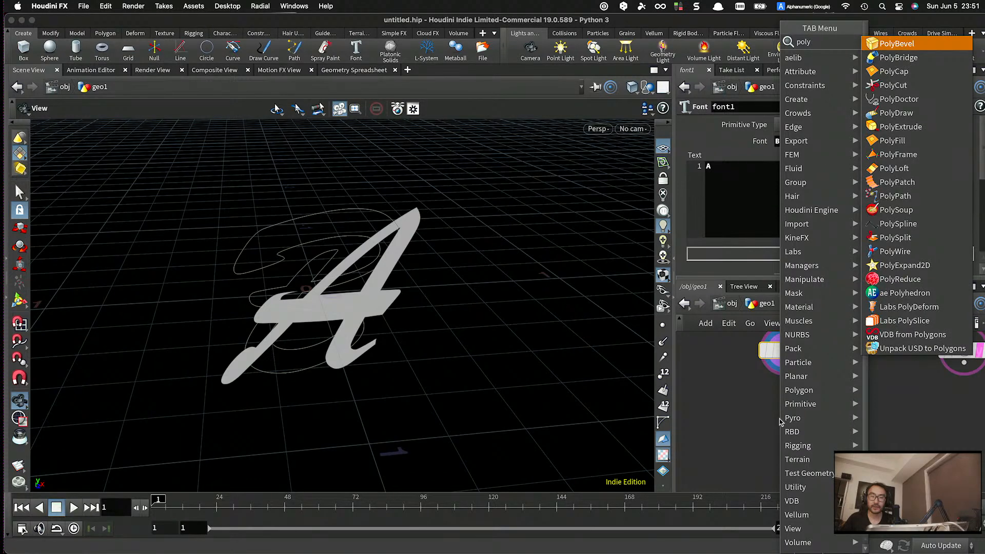
text(ex)
key(Return)
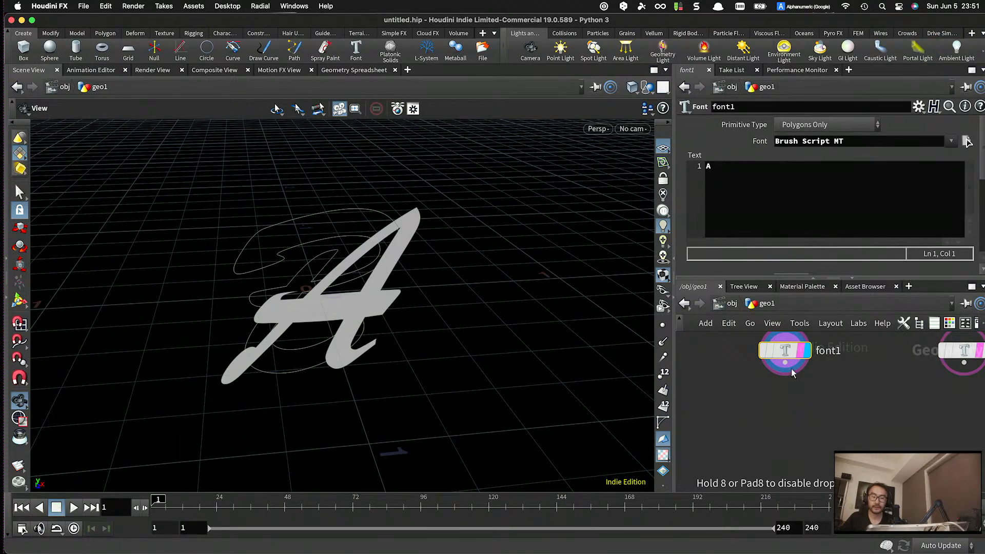
click(785, 407)
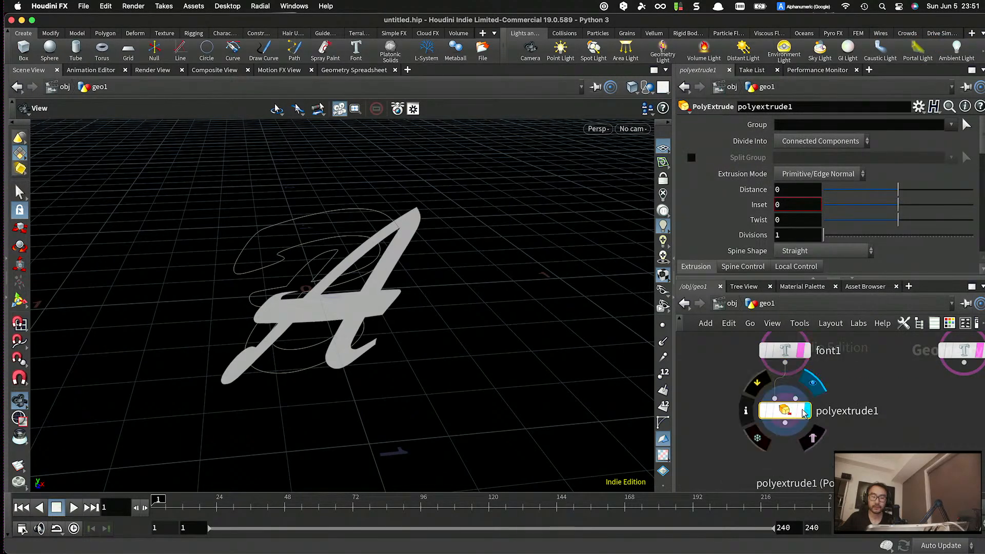
- Extrude the letter A with a distance of 0.2 and check its thickness
mouse_move(898, 190)
mouse_down()
mouse_move(927, 191)
mouse_move(914, 191)
mouse_up()
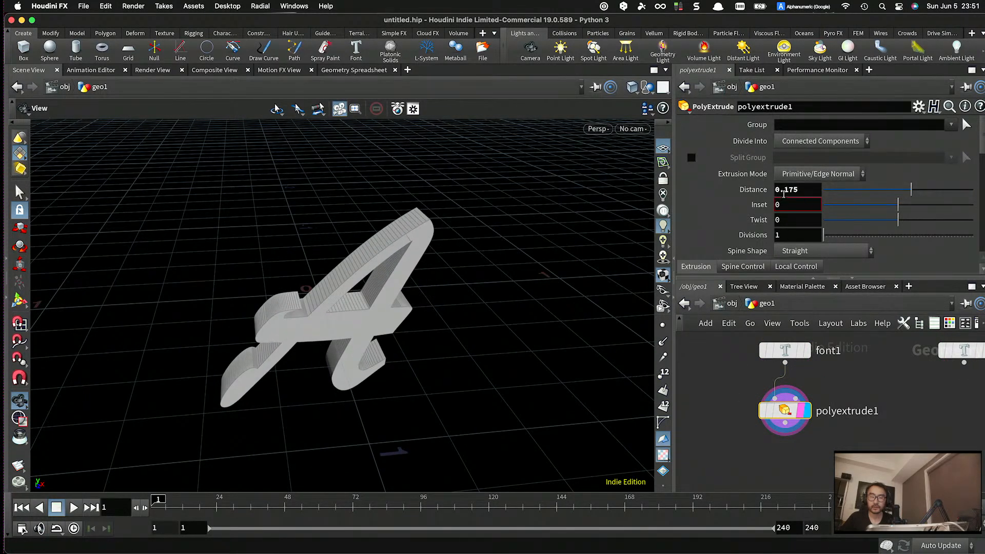
drag(787, 190, 818, 190)
key(BackSpace)
key(BackSpace)
text(2)
key(Return)
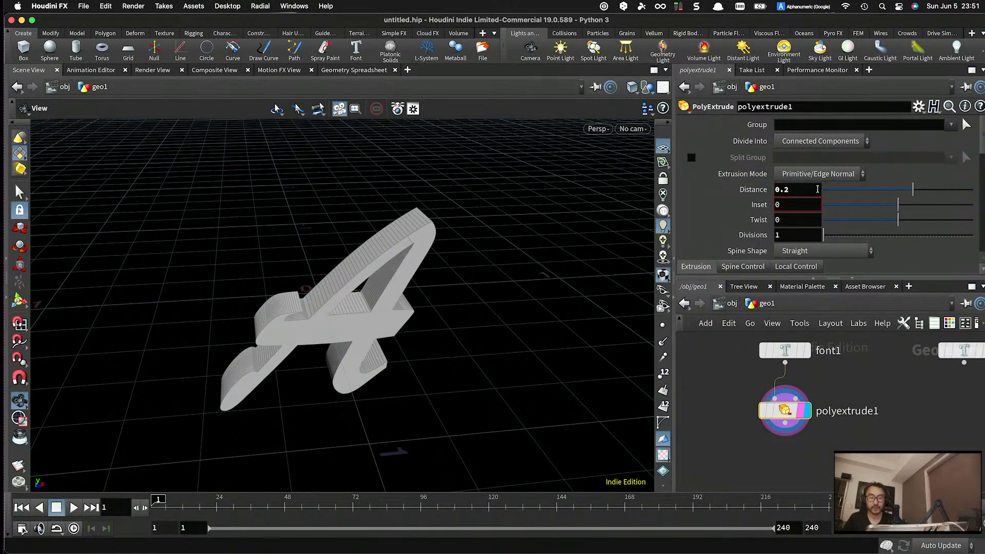
drag(537, 264, 488, 267)
- Set the extrusion distance of the letter A to 0.15
drag(785, 190, 800, 188)
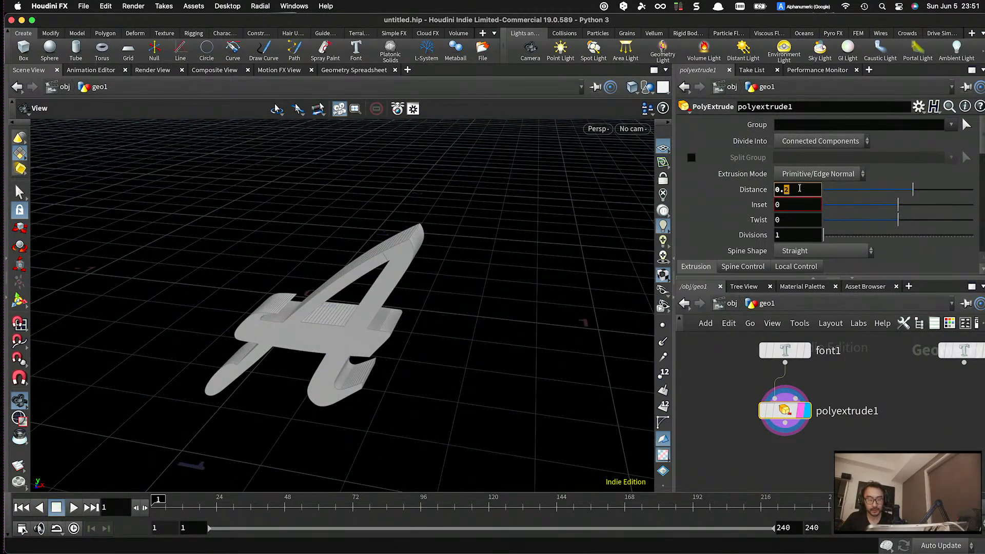
text(15)
key(Return)
drag(416, 252, 446, 277)
right_click(798, 190)
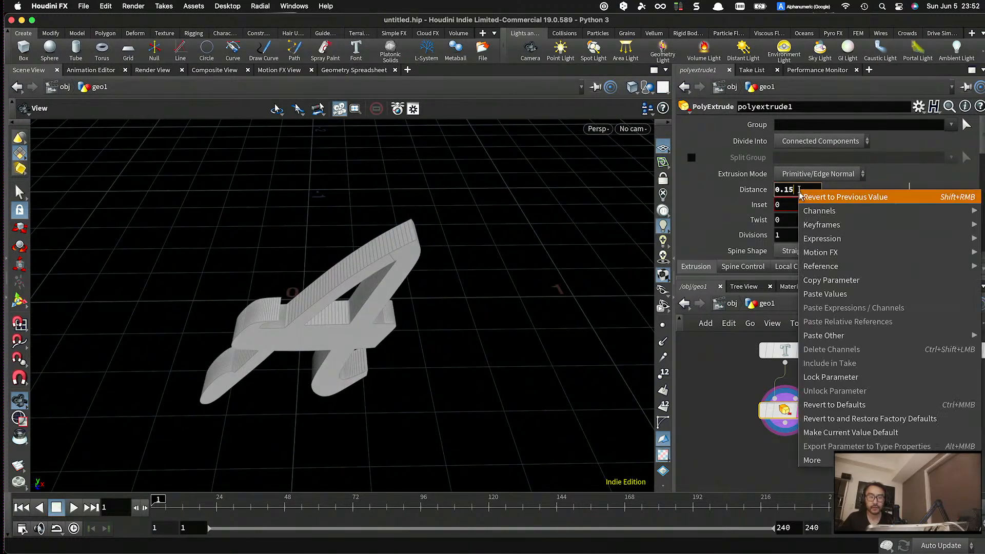
click(731, 395)
- Duplicate polyextrude1, connect font2 to the copy, and display the extruded letter B from behind
alt+drag(780, 408, 907, 409)
middle_drag(947, 392, 890, 392)
drag(855, 414, 908, 414)
drag(907, 362, 896, 399)
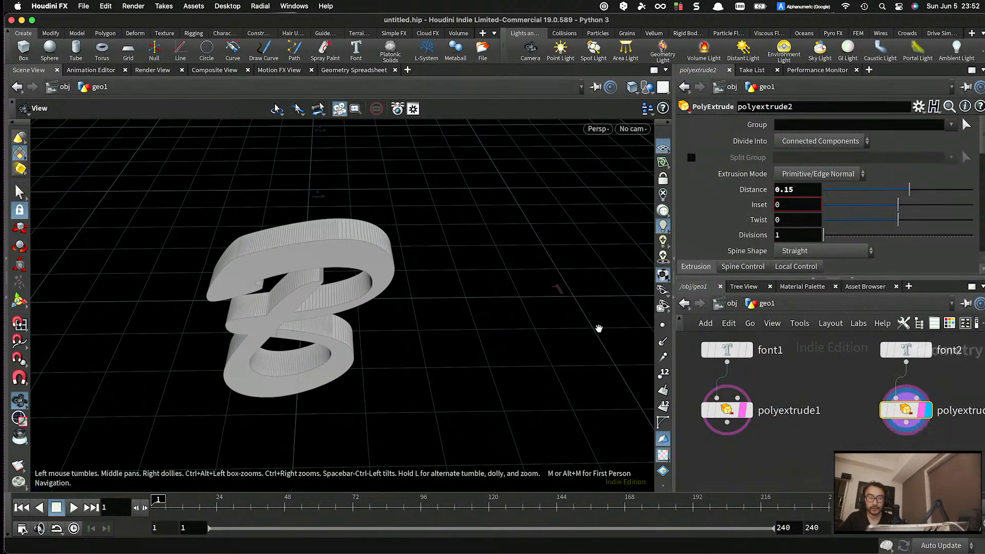
drag(384, 302, 466, 290)
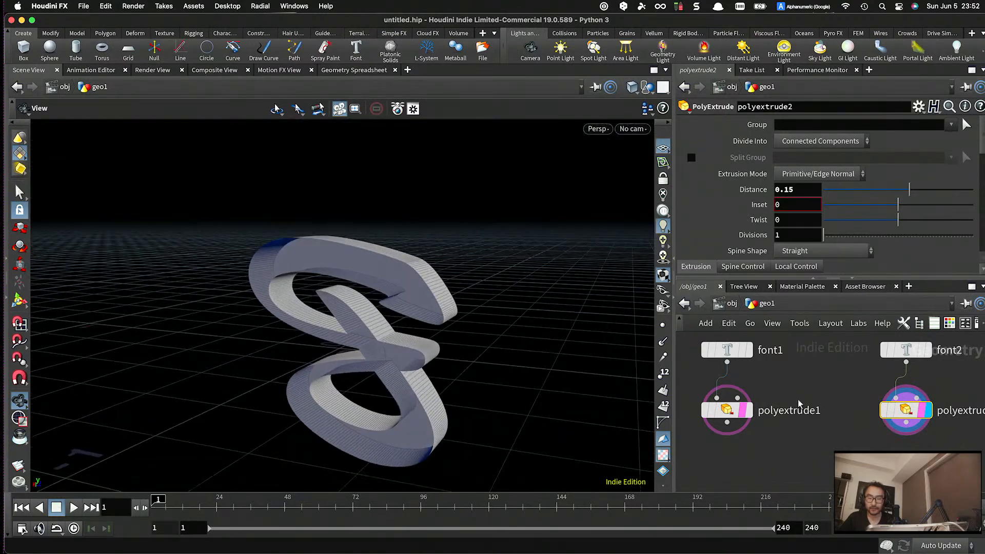
- Enable Output Back on both PolyExtrude nodes together
shift+click(726, 409)
scroll(850, 203, down, 6)
click(778, 180)
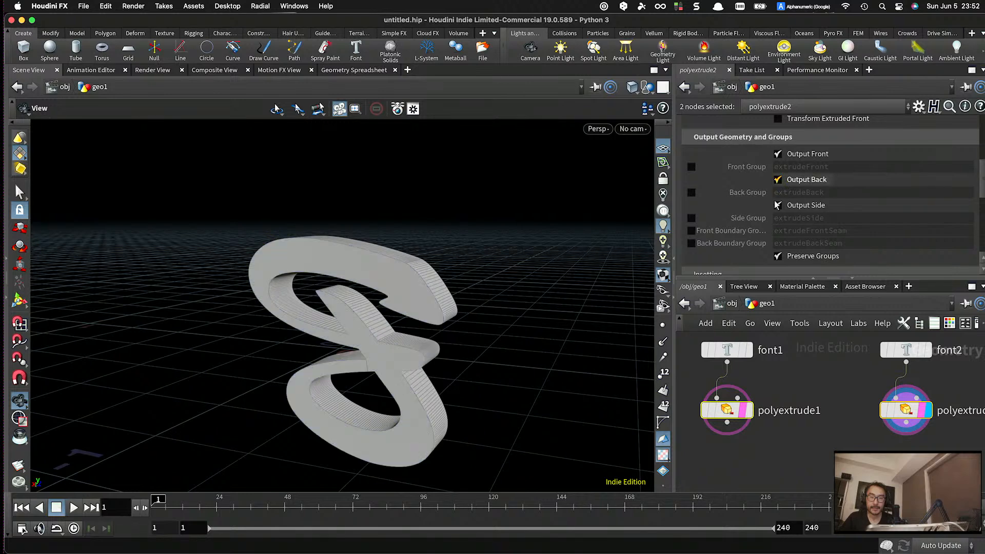
- Add an IsoOffset node below polyextrude1 to turn the letter A into a fog volume, and display it
click(826, 443)
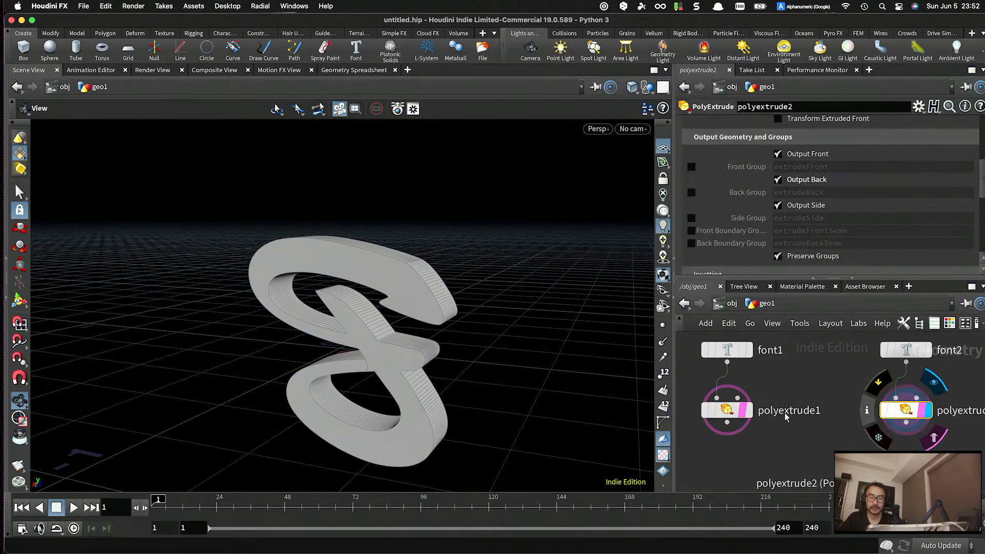
click(750, 410)
scroll(814, 414, down, 5)
scroll(792, 427, up, 5)
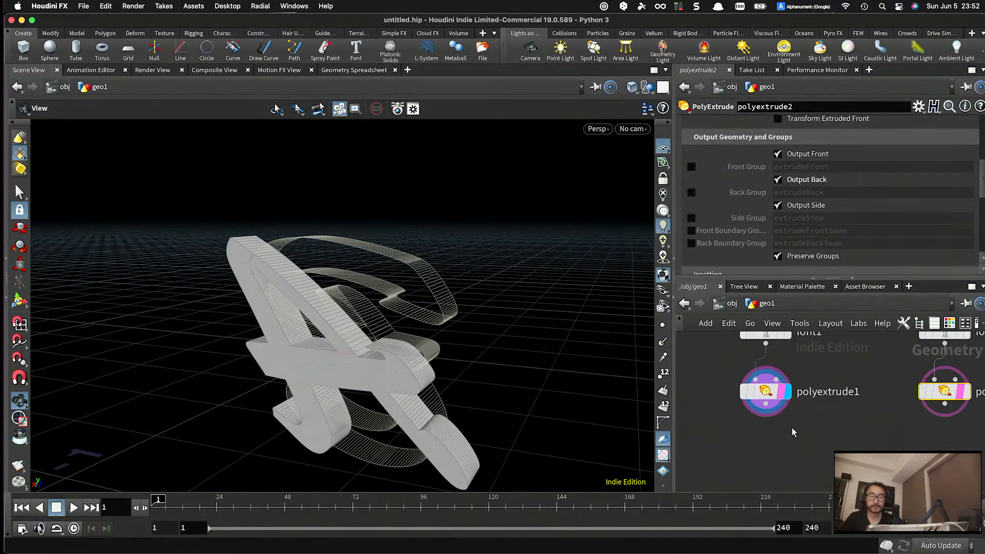
middle_drag(804, 403, 811, 377)
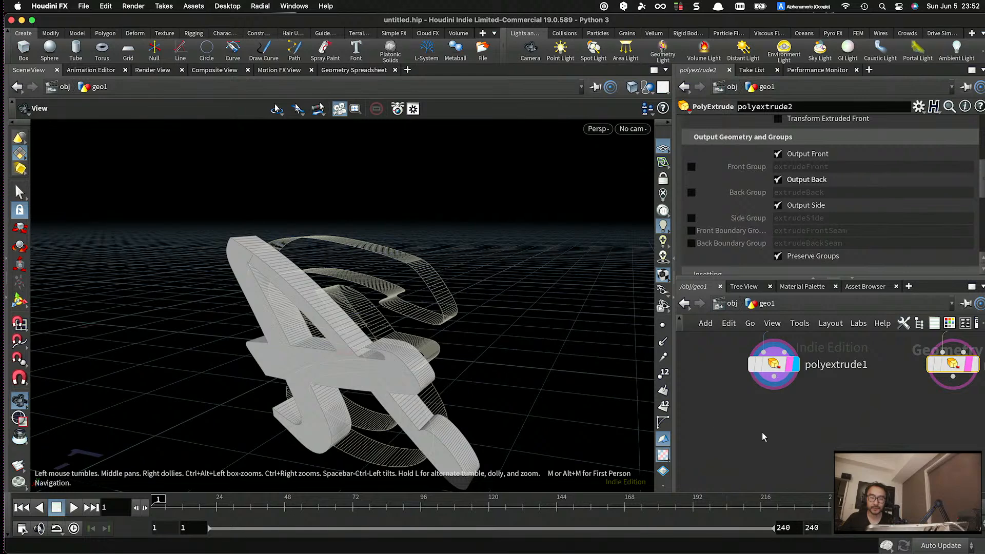
key(Tab)
text(i)
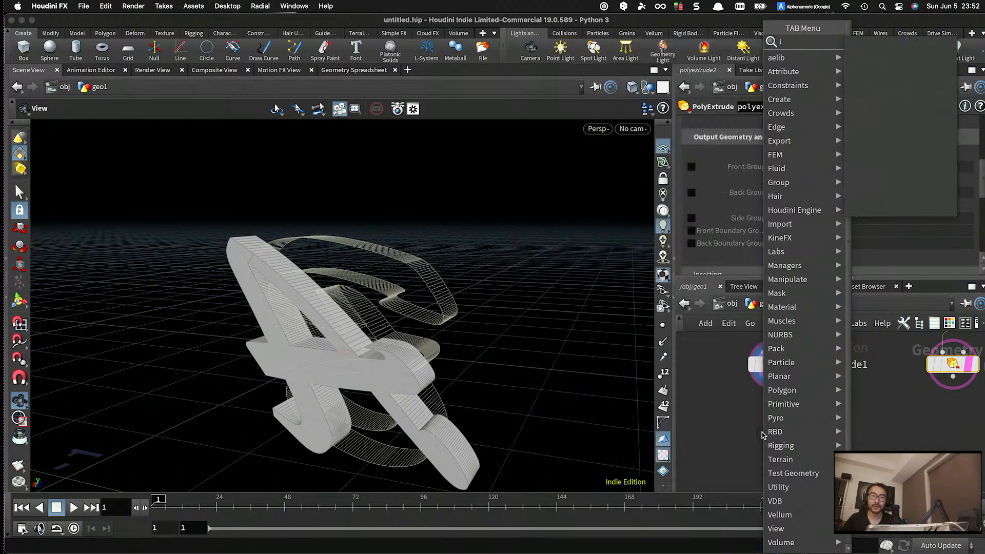
key(Return)
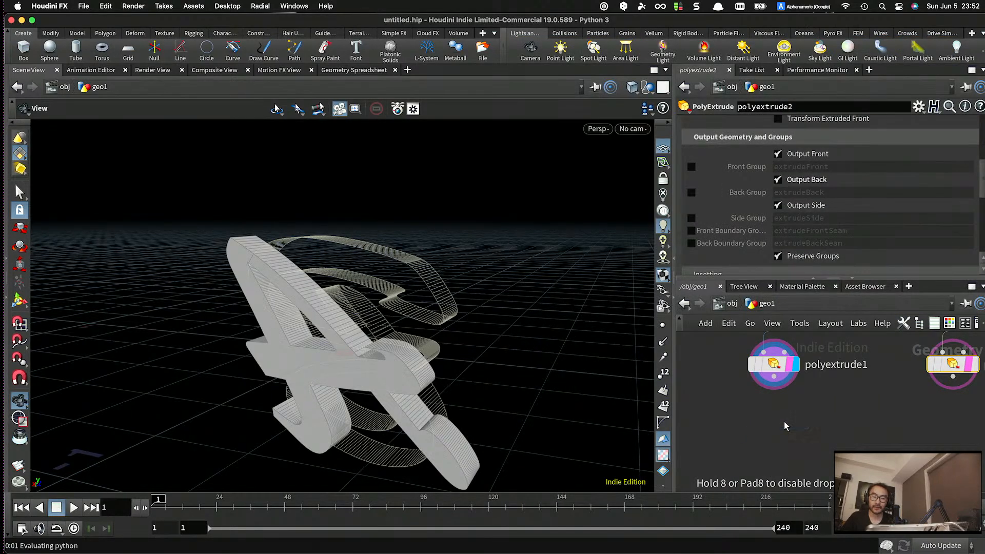
click(783, 419)
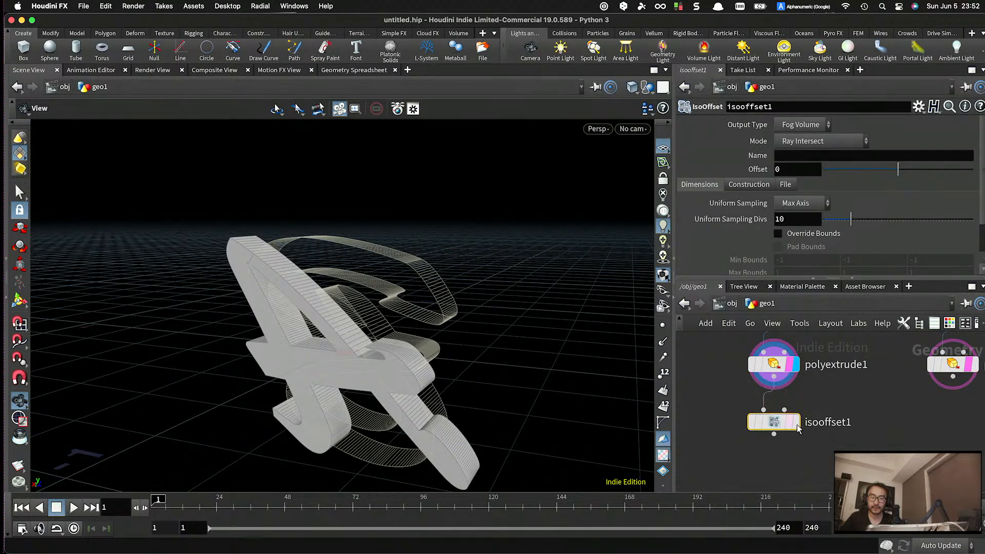
click(794, 425)
- Link the Distance of polyextrude2 to the Distance of polyextrude1 with a relative reference
click(774, 366)
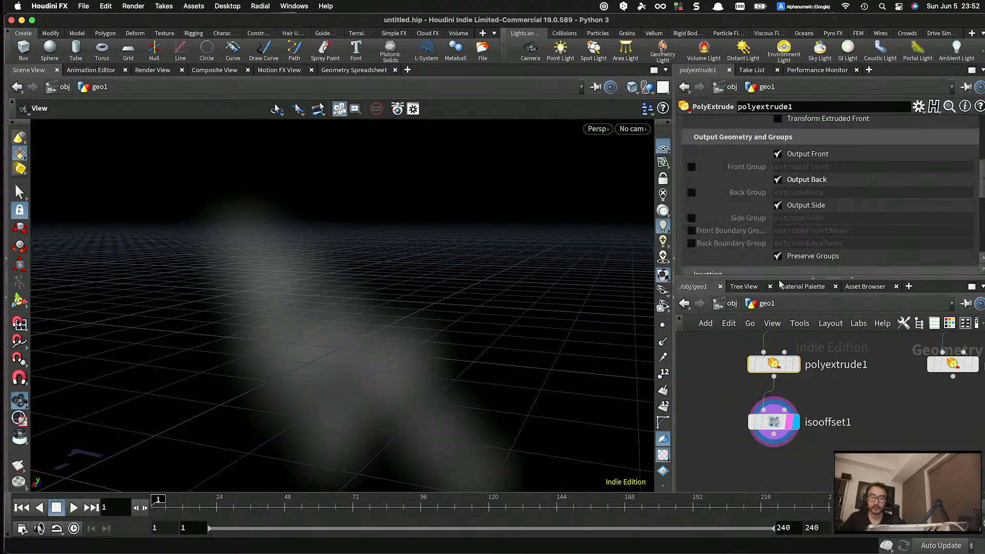
scroll(810, 216, up, 3)
right_click(803, 189)
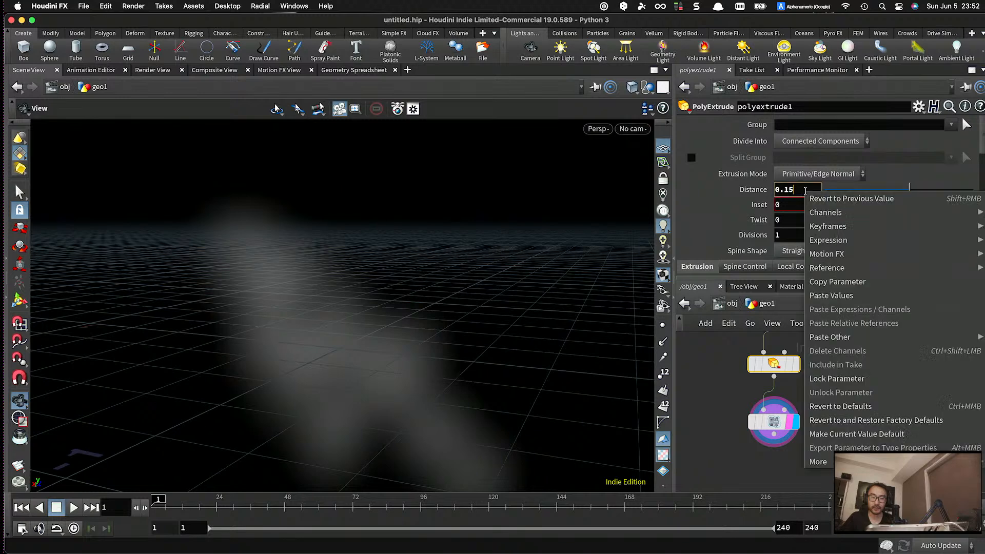
click(882, 280)
click(953, 365)
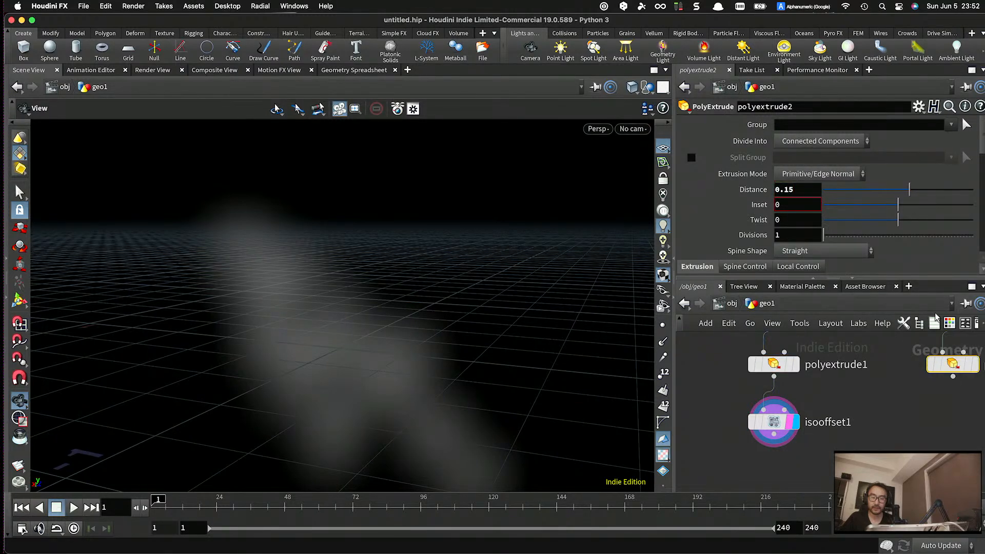
click(799, 189)
key(BackSpace)
key(BackSpace)
key(BackSpace)
key(BackSpace)
right_click(800, 189)
click(841, 323)
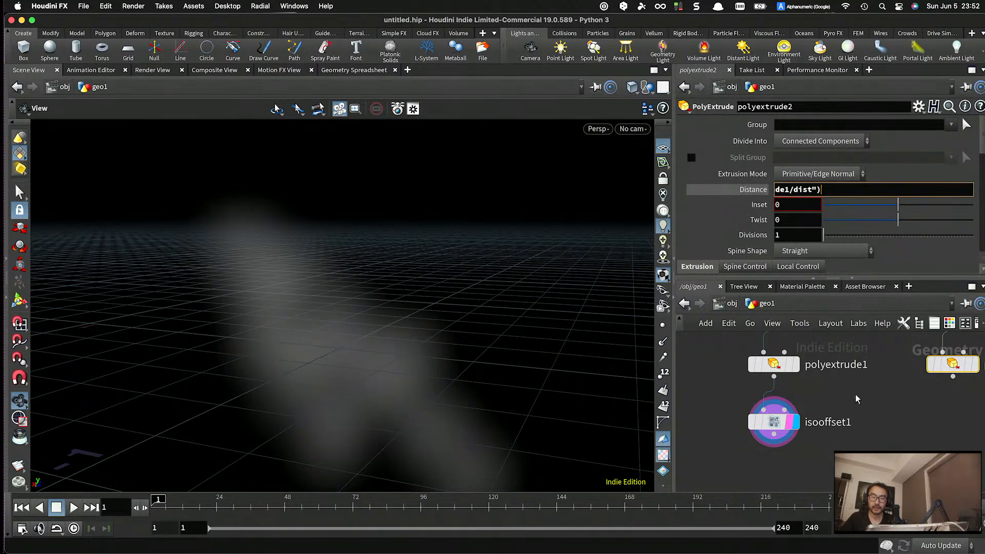
- Raise the Uniform Sampling Divs of isooffset1 to 50 and then to 100
click(774, 422)
double_click(807, 221)
text(50)
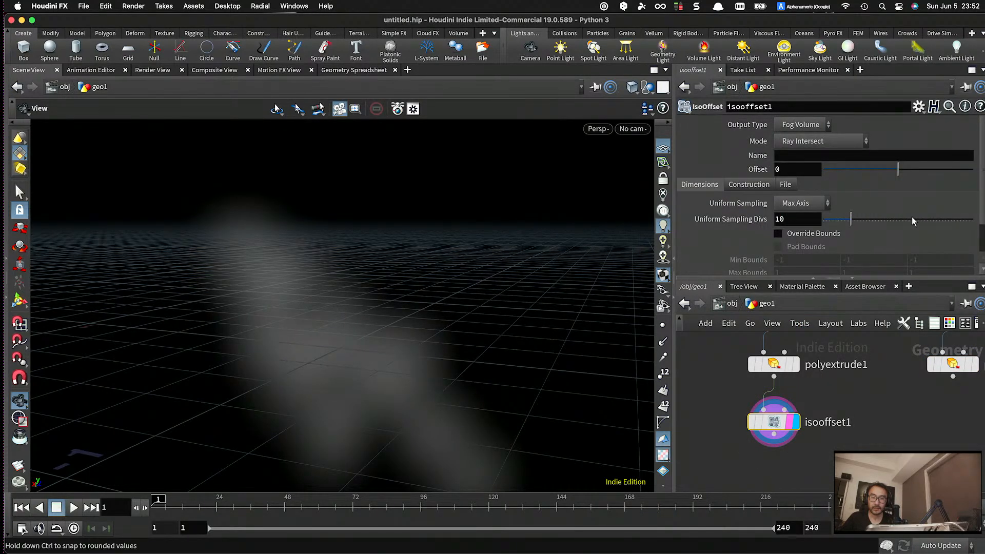
key(Return)
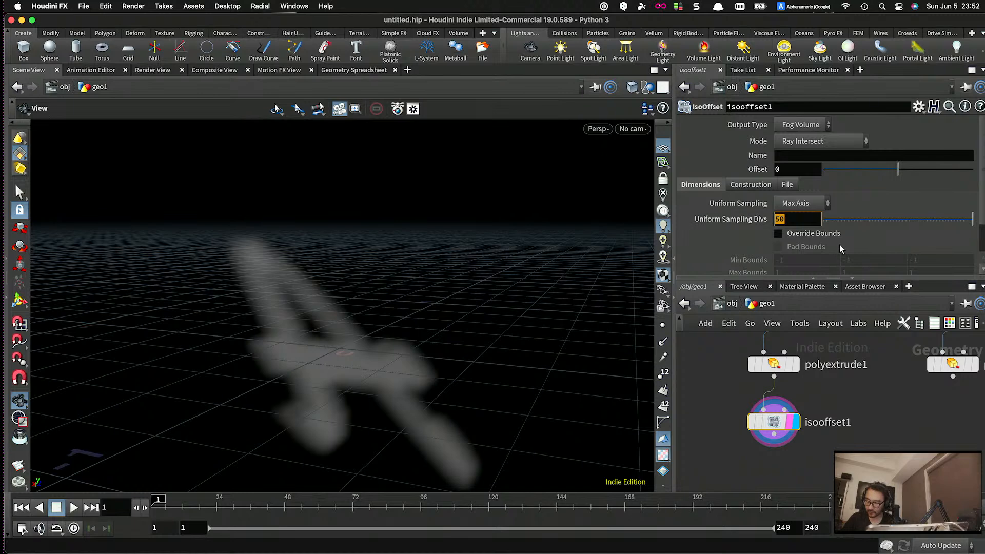
text(100)
key(Return)
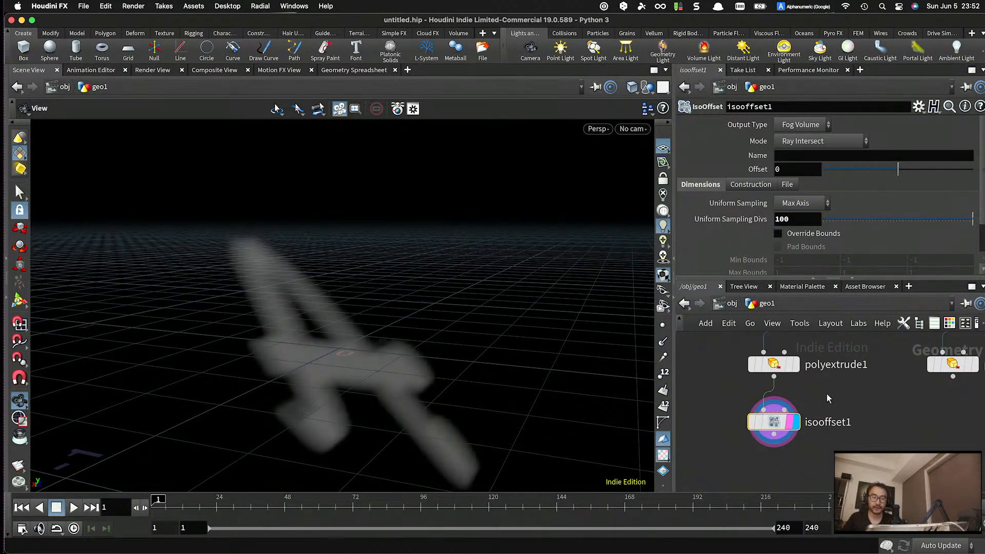
- Duplicate isooffset1, connect polyextrude2 to the copy, and display the fog volume of the letter B
scroll(847, 419, down, 5)
click(847, 421)
scroll(853, 442, up, 5)
middle_drag(792, 441, 753, 434)
alt+drag(725, 394, 909, 399)
drag(908, 354, 898, 389)
scroll(909, 445, down, 5)
middle_drag(846, 455, 877, 435)
scroll(877, 435, up, 5)
- Add a Scatter node, connect isooffset1 to it, and display the scattered points of the letter A
key(Tab)
text(scat)
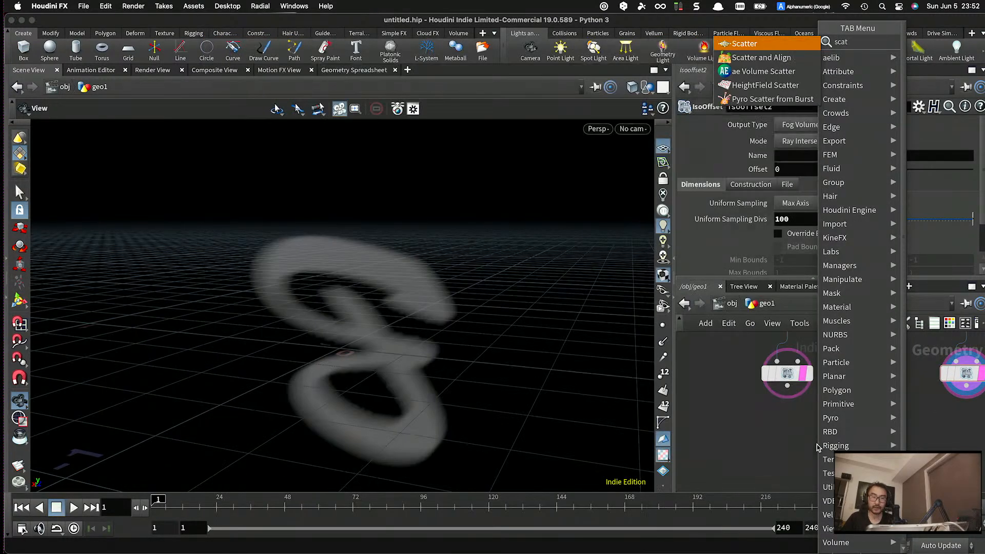
key(Return)
click(787, 430)
drag(786, 385, 786, 420)
click(791, 434)
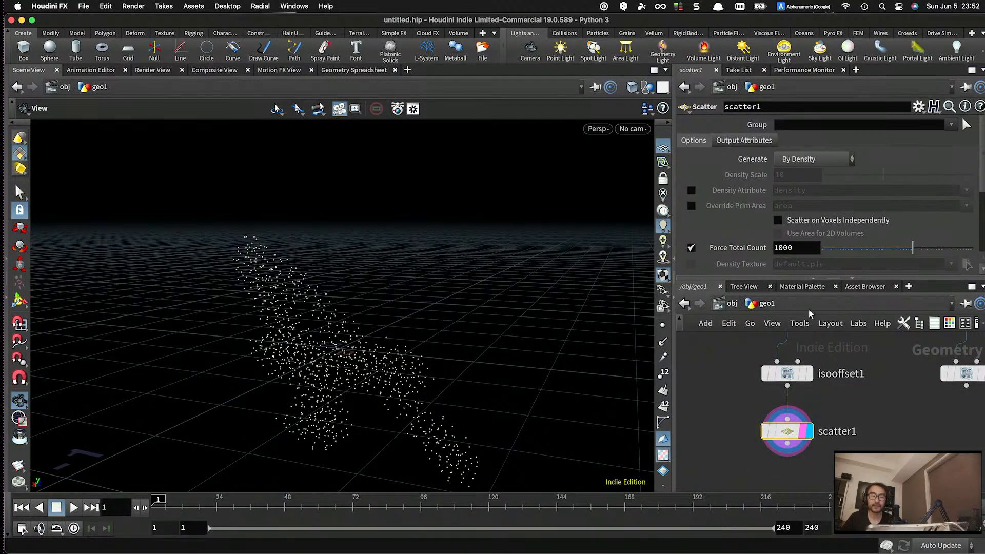
- Set the Force Total Count of scatter1 to 10000
click(806, 251)
text(0)
key(Return)
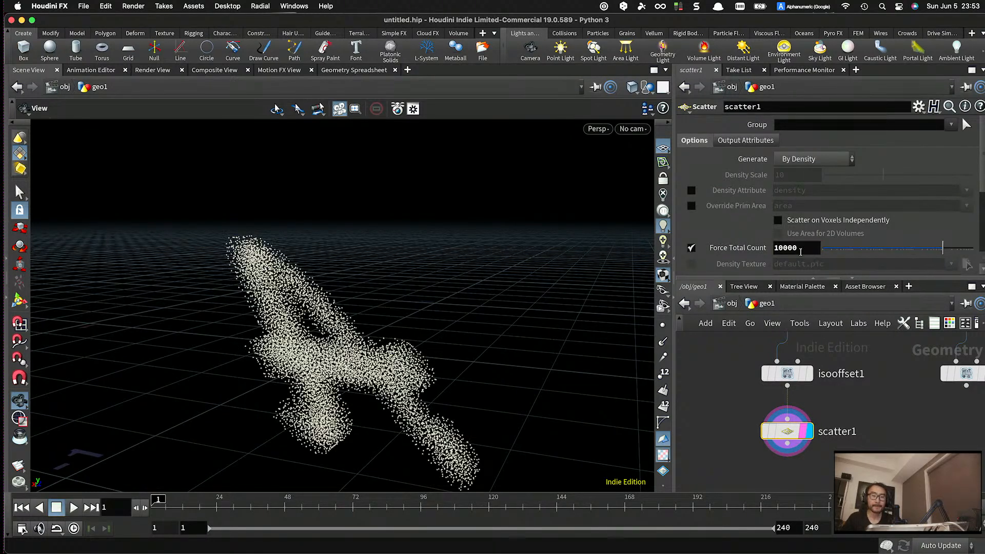
click(810, 248)
right_click(808, 250)
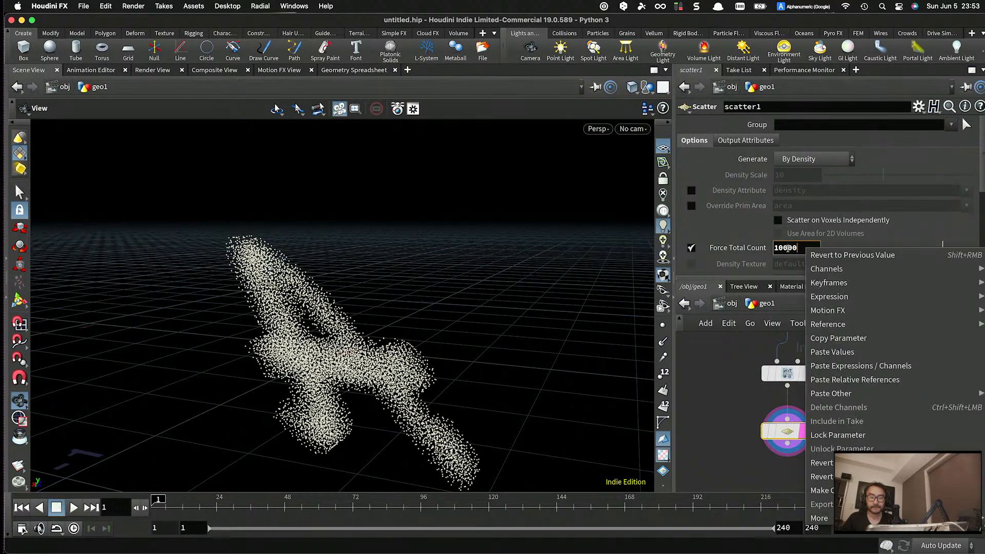
click(740, 389)
- Duplicate scatter1, connect isooffset2 to the copy, and display the points of the letter B
alt+drag(782, 434, 961, 434)
middle_drag(961, 433, 909, 432)
drag(914, 384, 916, 420)
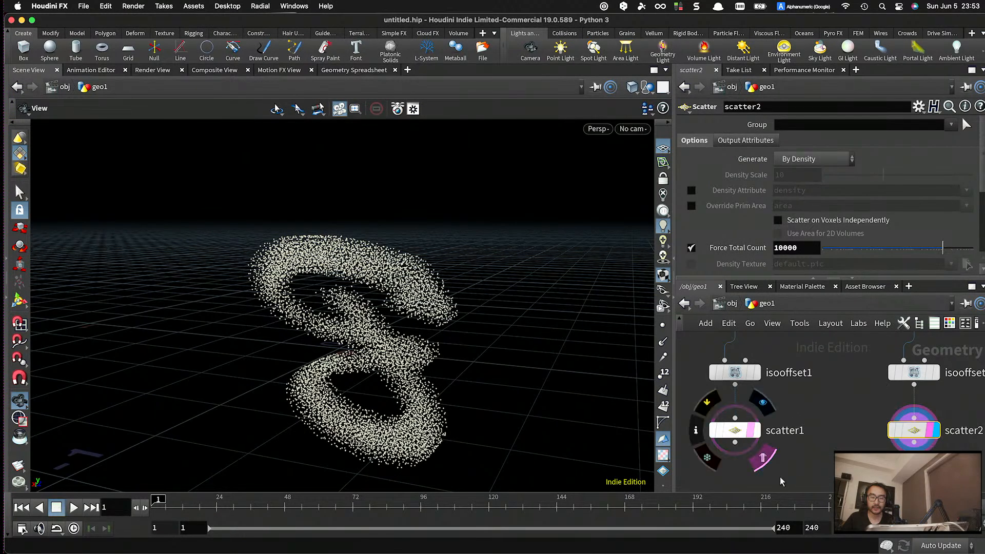
- Link the Force Total Count of scatter2 to scatter1 with the relative reference ch("../scatter1/npts")
click(734, 430)
right_click(789, 248)
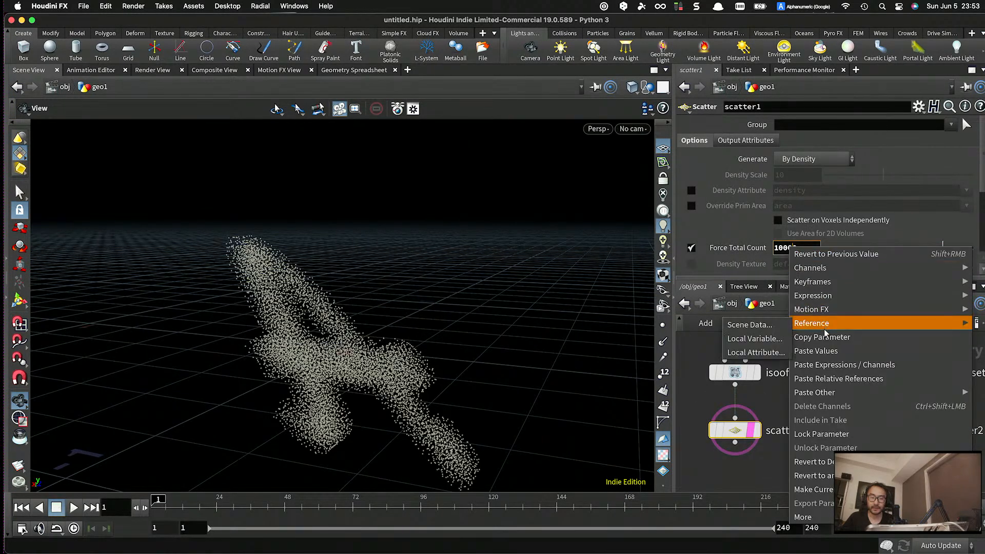
click(825, 335)
click(913, 431)
drag(800, 248, 755, 247)
key(BackSpace)
right_click(804, 247)
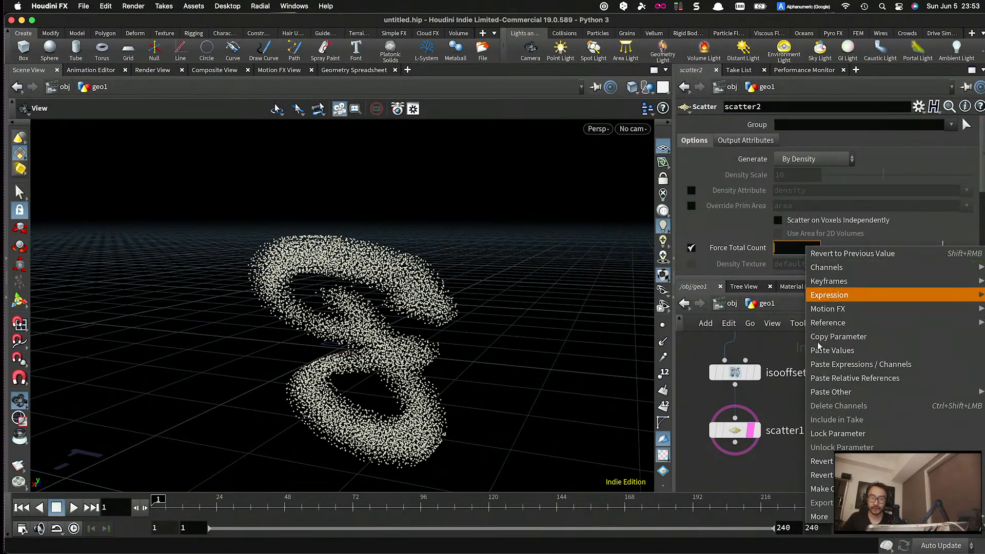
click(819, 375)
key(Return)
click(828, 452)
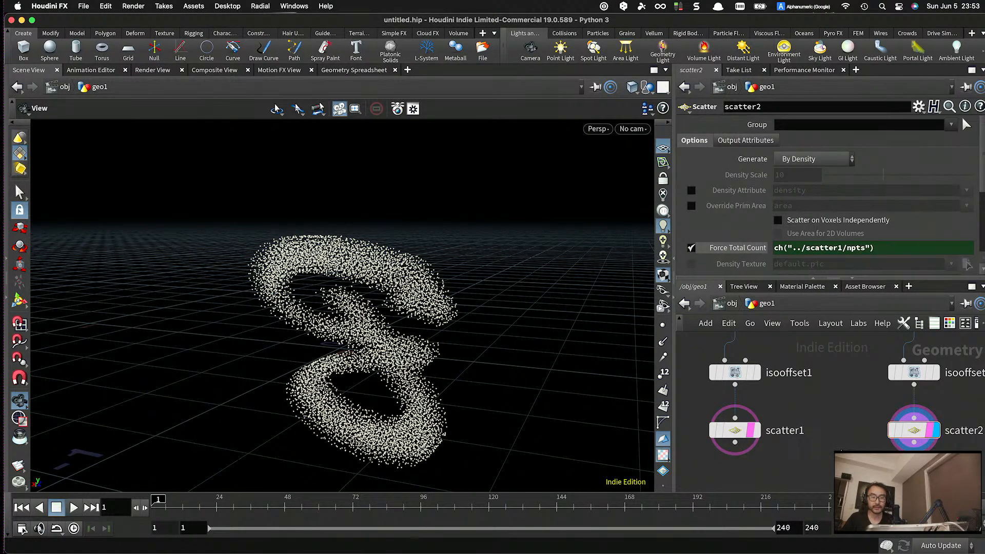
- Display scatter1 together with the templated scatter2 and examine the overlapping point clouds of both letters up close
scroll(735, 390, down, 5)
drag(505, 330, 329, 329)
scroll(749, 418, up, 2)
click(747, 413)
right_drag(580, 275, 564, 164)
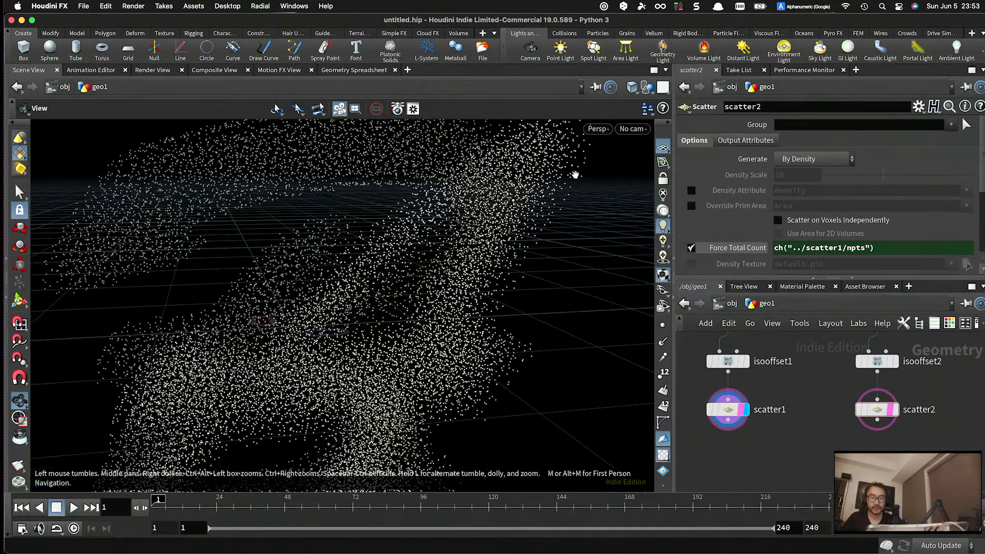
key(h)
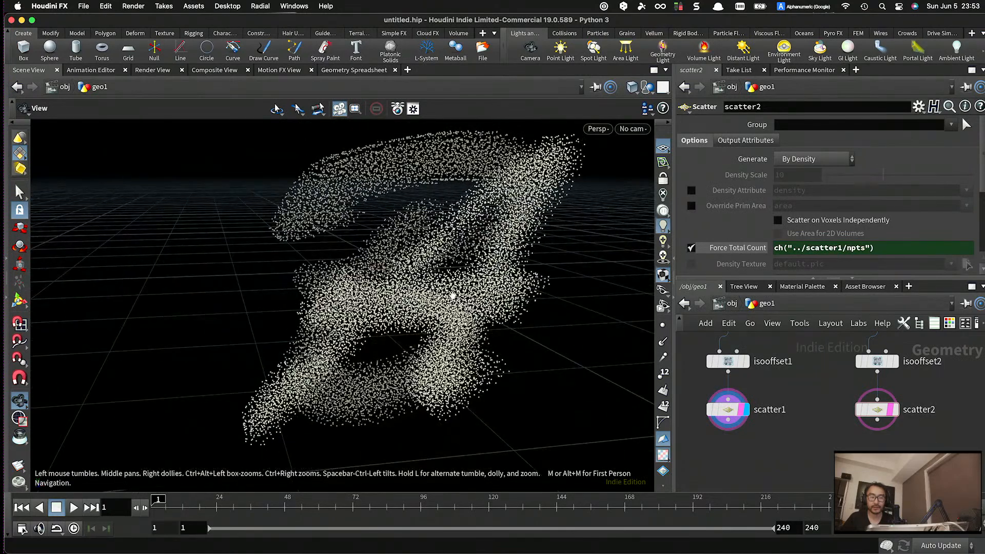
scroll(556, 180, up, 5)
middle_drag(564, 173, 598, 242)
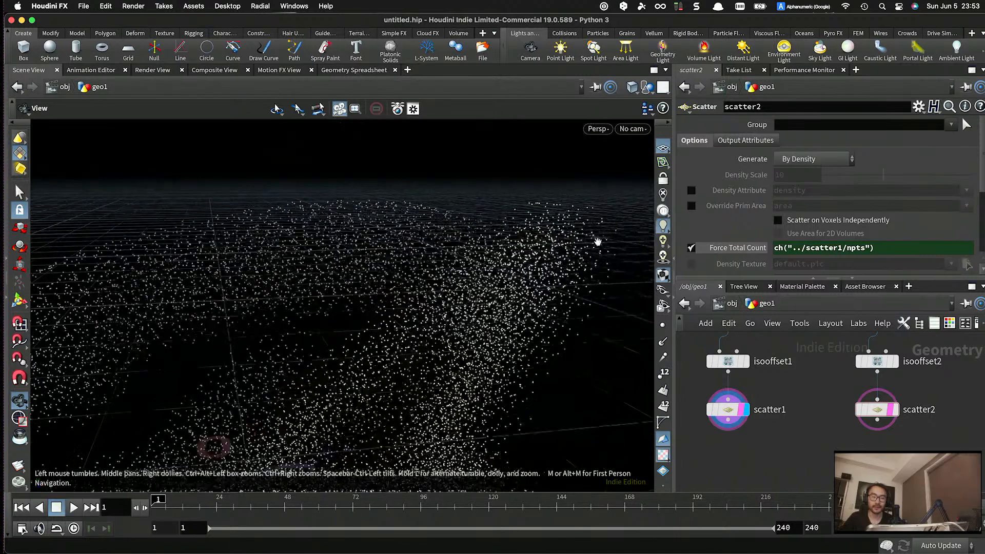
scroll(600, 238, up, 5)
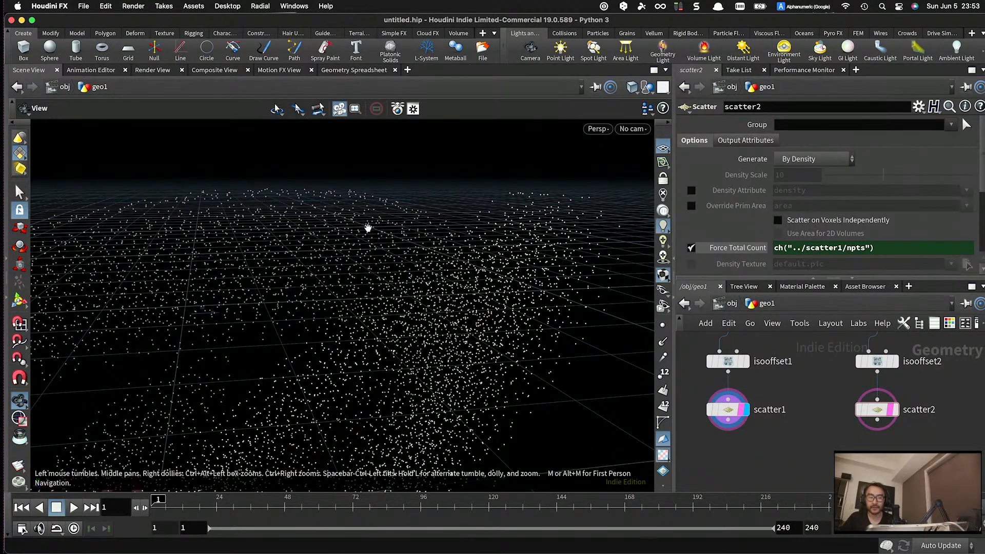
scroll(463, 253, down, 10)
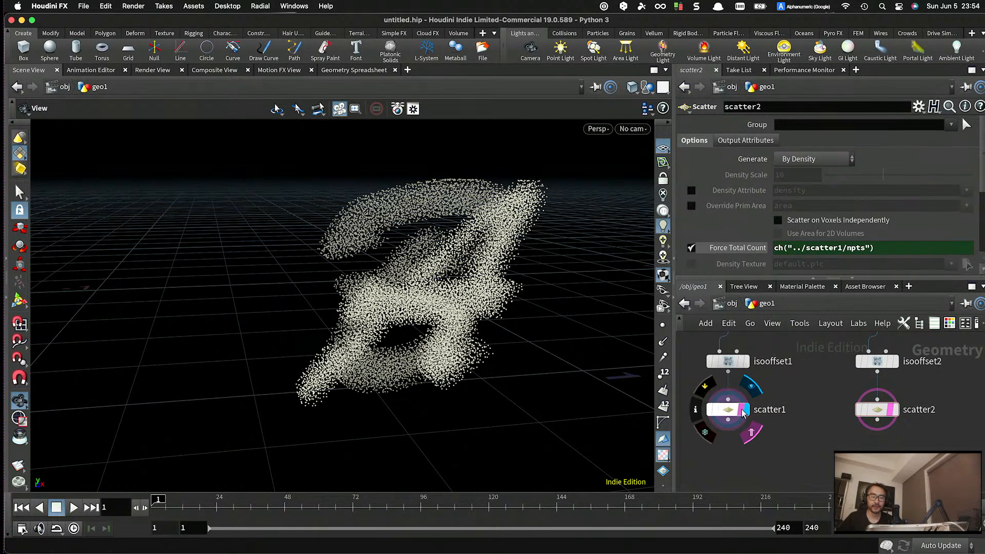
- Examine the scattered points of the letter A alone, and display scatter2 to examine those of the letter B
click(750, 431)
scroll(762, 426, down, 2)
scroll(529, 265, up, 5)
scroll(523, 236, up, 5)
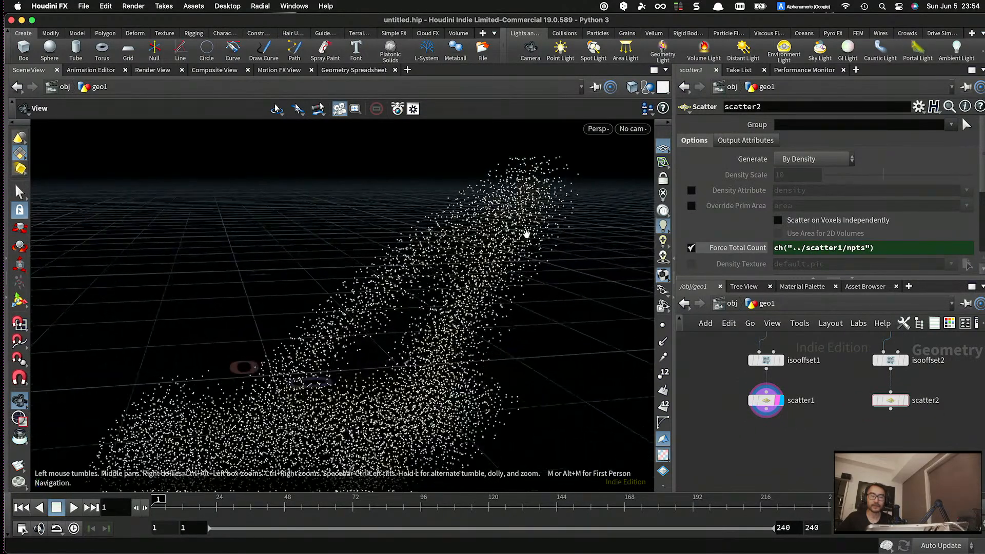
drag(494, 198, 493, 332)
scroll(866, 411, up, 3)
click(923, 398)
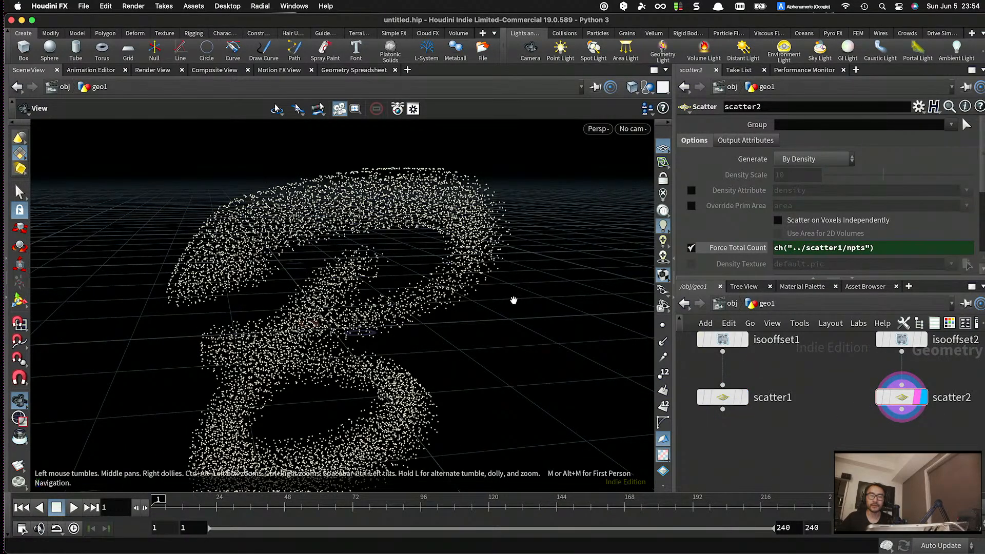
drag(489, 256, 485, 286)
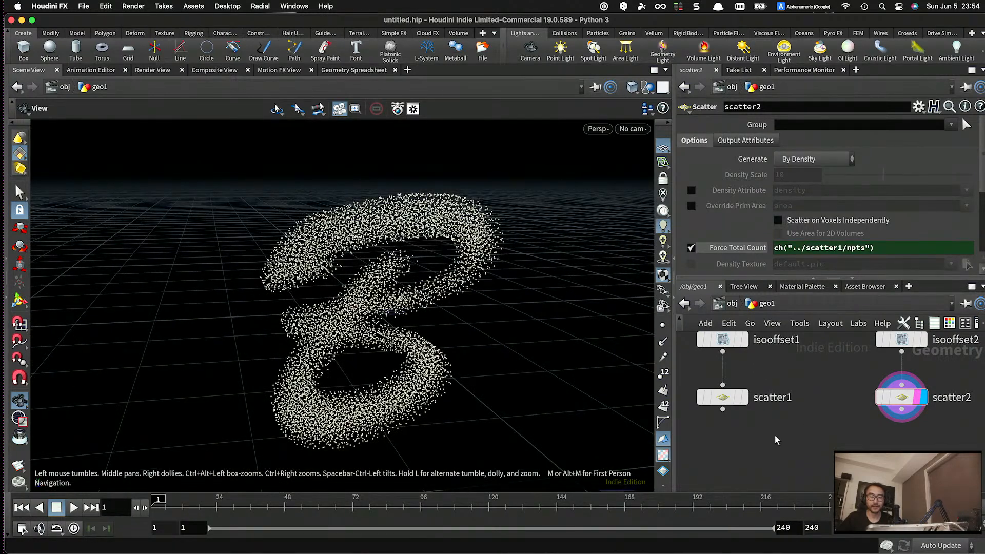
- Display only the scatter1 points of the letter A and show that node's parameters
middle_drag(779, 435, 810, 426)
key(Tab)
key(Escape)
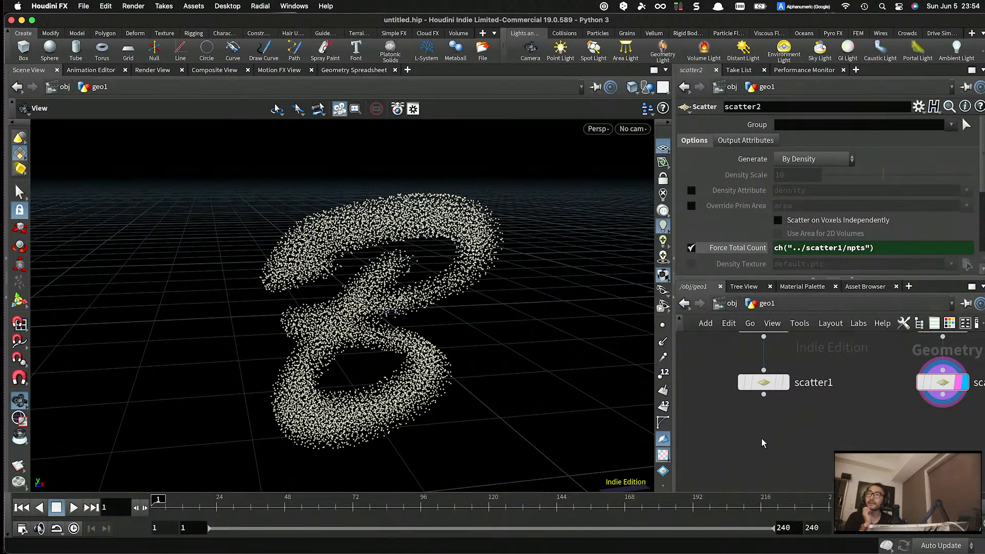
click(779, 383)
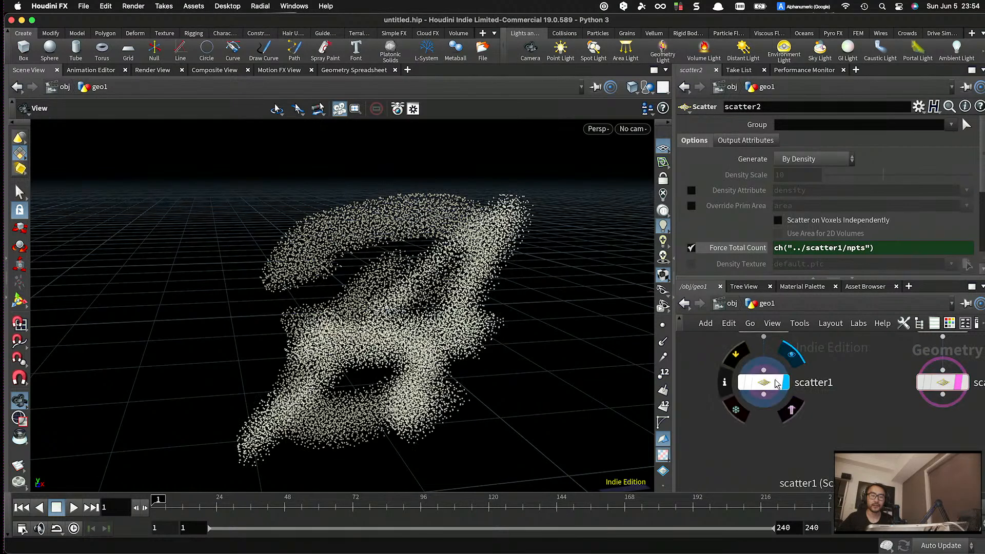
click(778, 384)
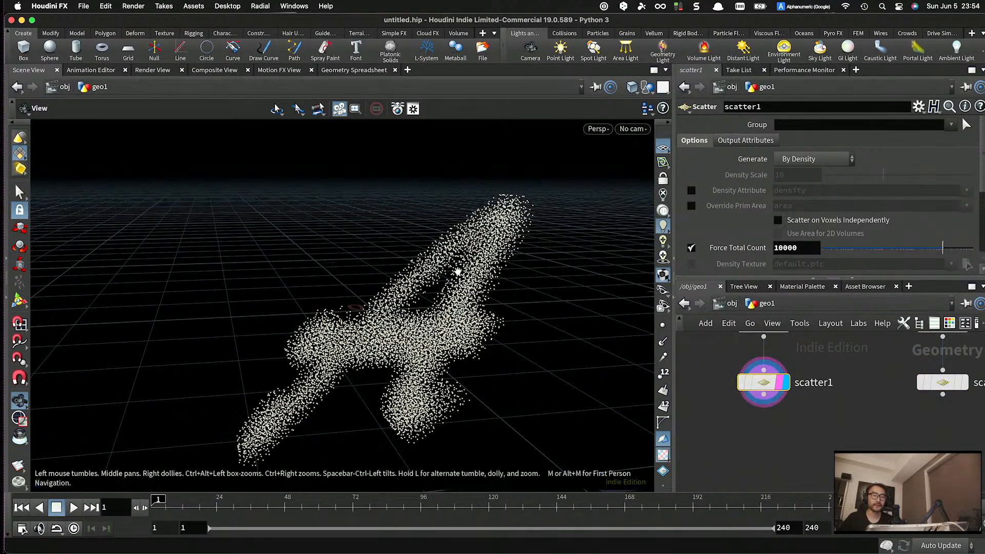
key(Tab)
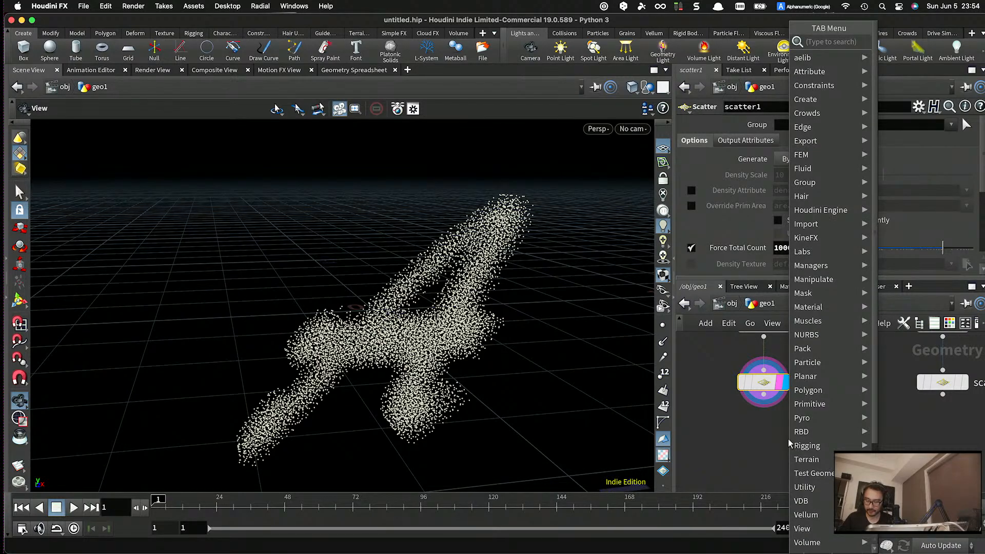
text(poi)
key(BackSpace)
key(BackSpace)
key(BackSpace)
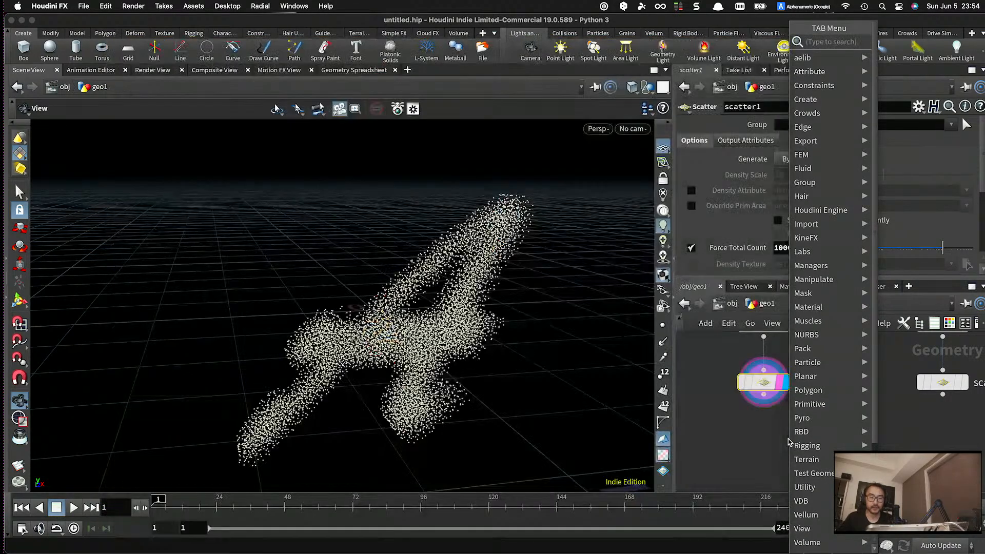
click(708, 390)
- Show the point numbers on the letter A's scattered points, examine them up close, and hide them again
click(663, 373)
scroll(494, 337, up, 10)
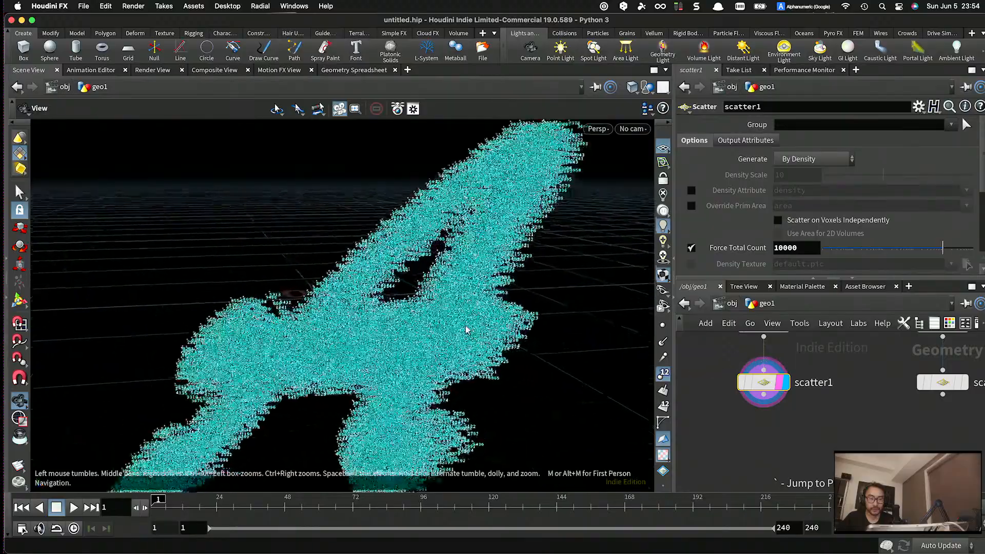
scroll(494, 337, up, 10)
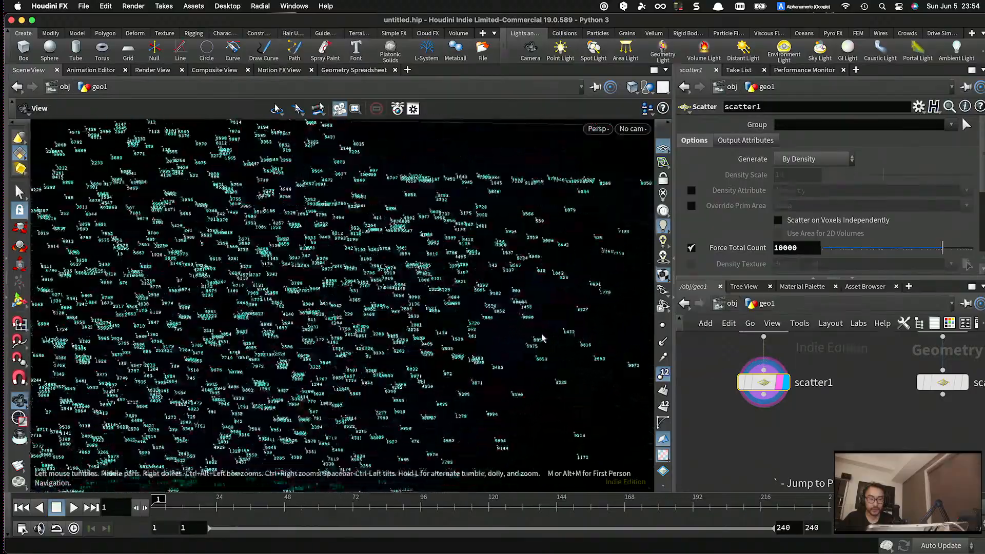
drag(564, 308, 510, 292)
scroll(518, 301, down, 5)
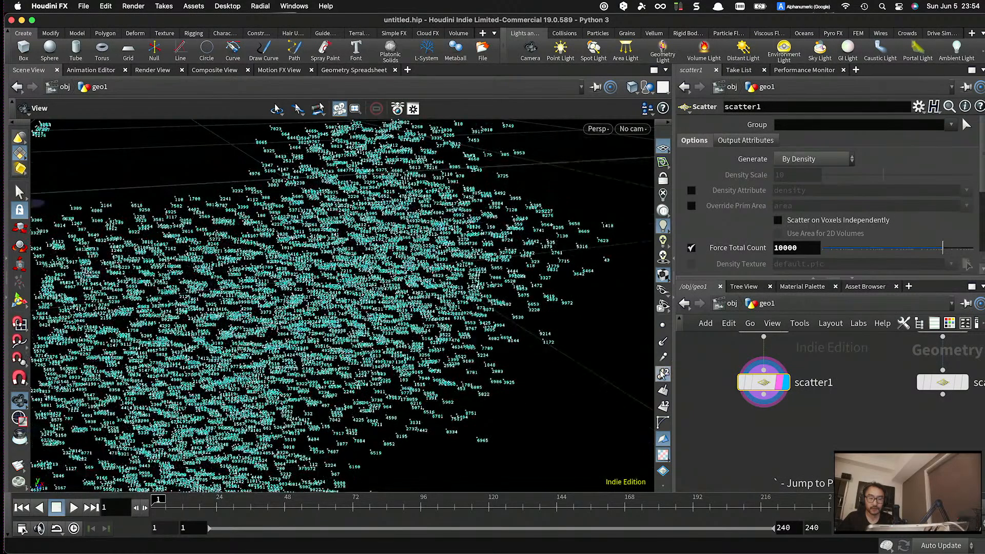
click(663, 374)
- Add a Point Wrangle fed by scatter1, rename it cluster, and display it
scroll(743, 376, down, 5)
scroll(752, 406, up, 1)
key(Tab)
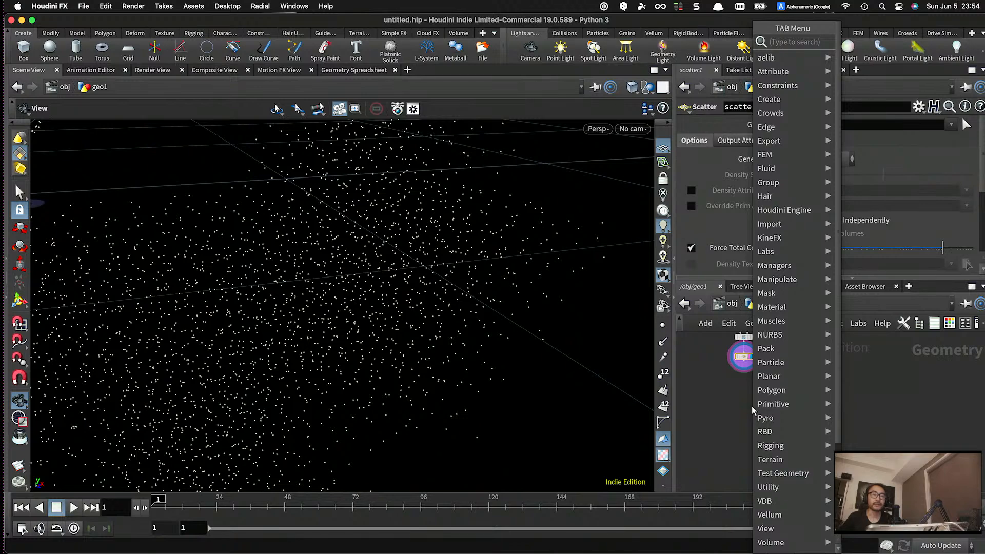
text(point wra)
key(Return)
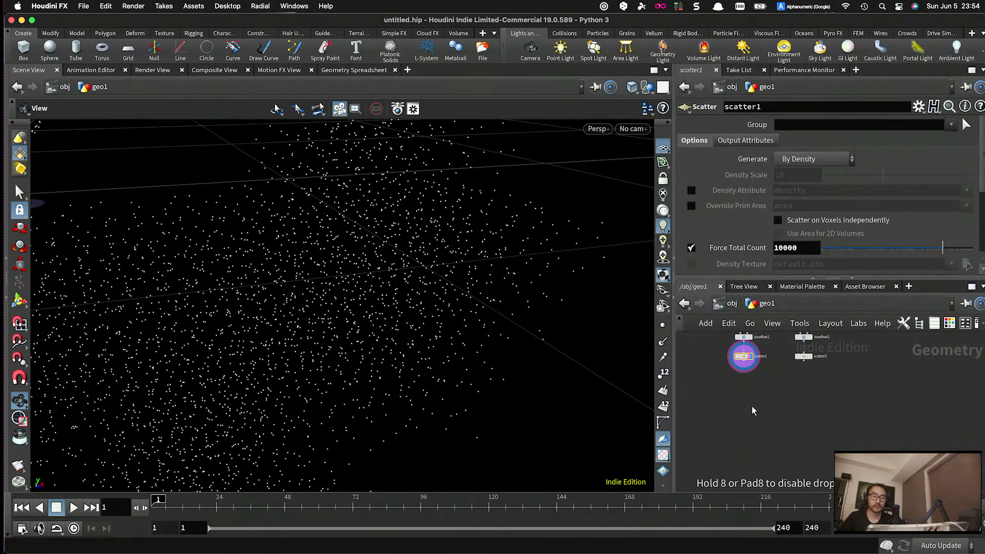
click(752, 409)
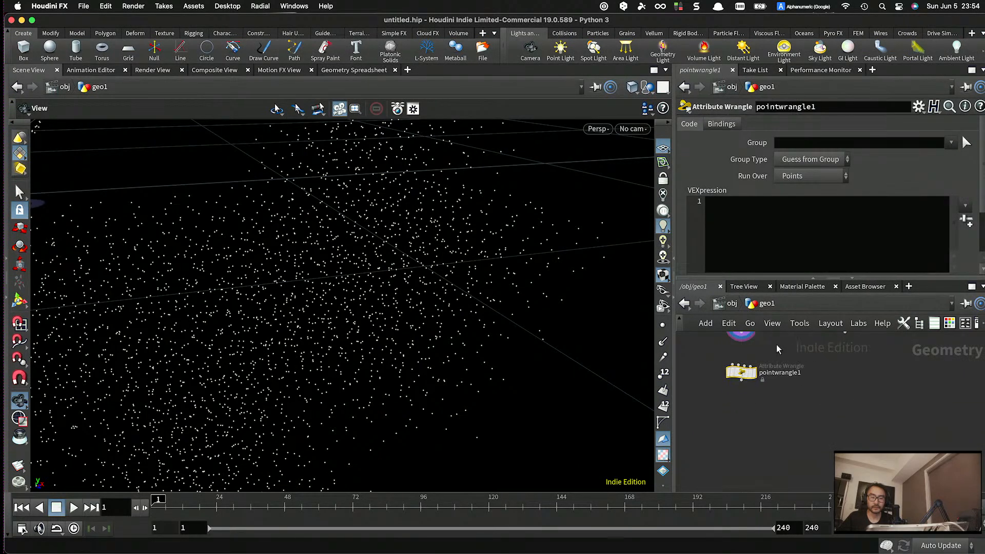
scroll(769, 359, up, 3)
drag(744, 377, 729, 422)
double_click(792, 434)
text(cluster)
key(Return)
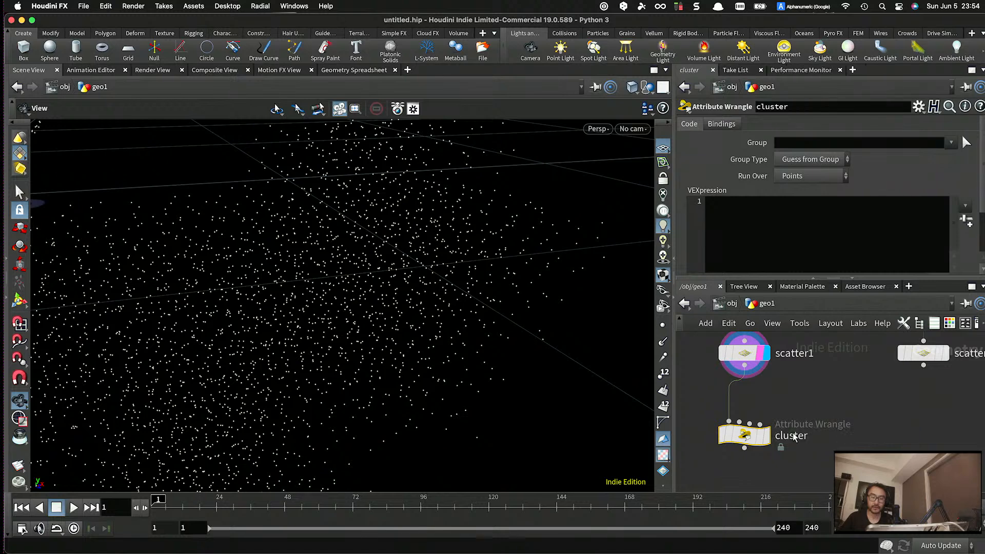
mouse_move(761, 437)
drag(761, 436, 760, 421)
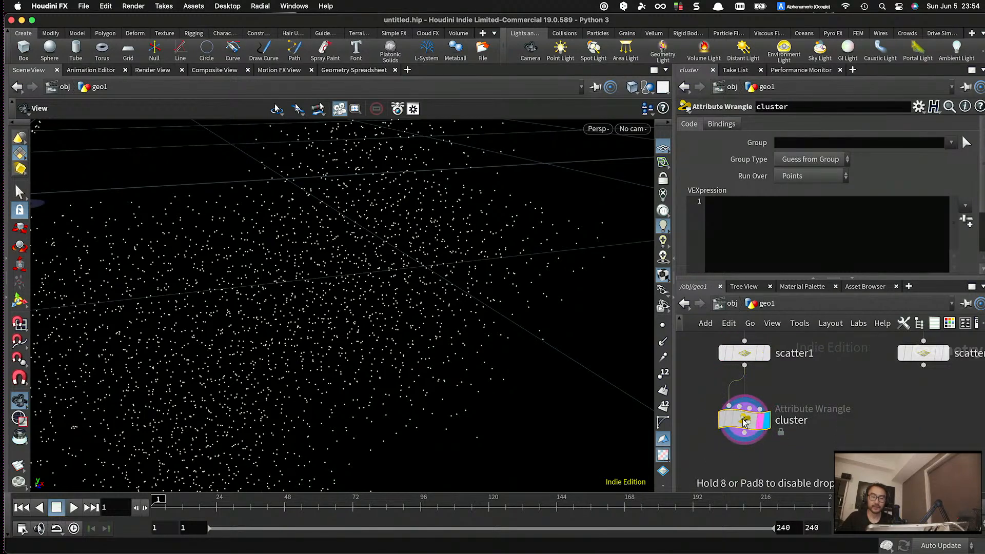
click(736, 257)
text(i@cluster = @ptnum;)
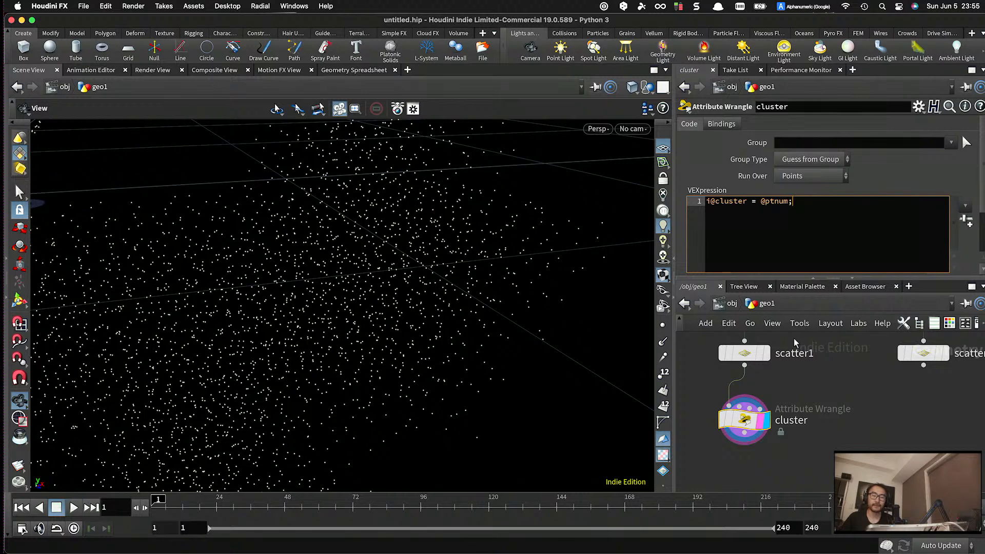
click(807, 380)
- Duplicate the cluster wrangle onto the scatter2 branch, and display the original wrangle with the copy templated
alt+drag(756, 418, 924, 394)
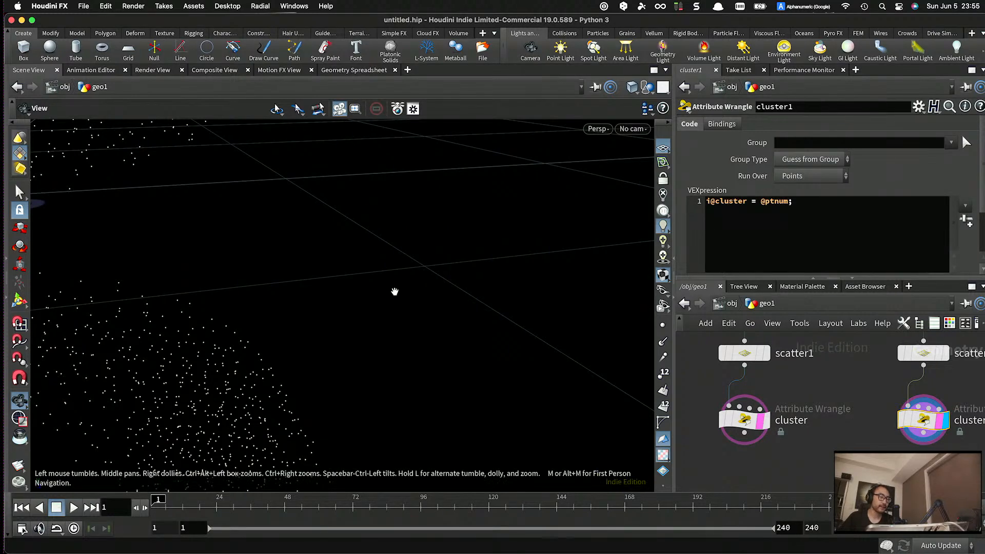
drag(439, 257, 357, 308)
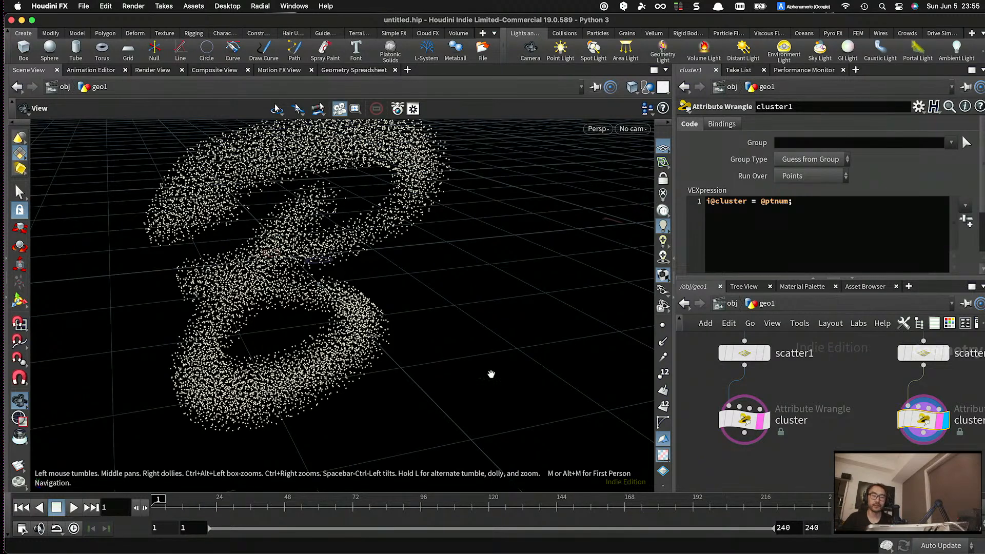
click(766, 419)
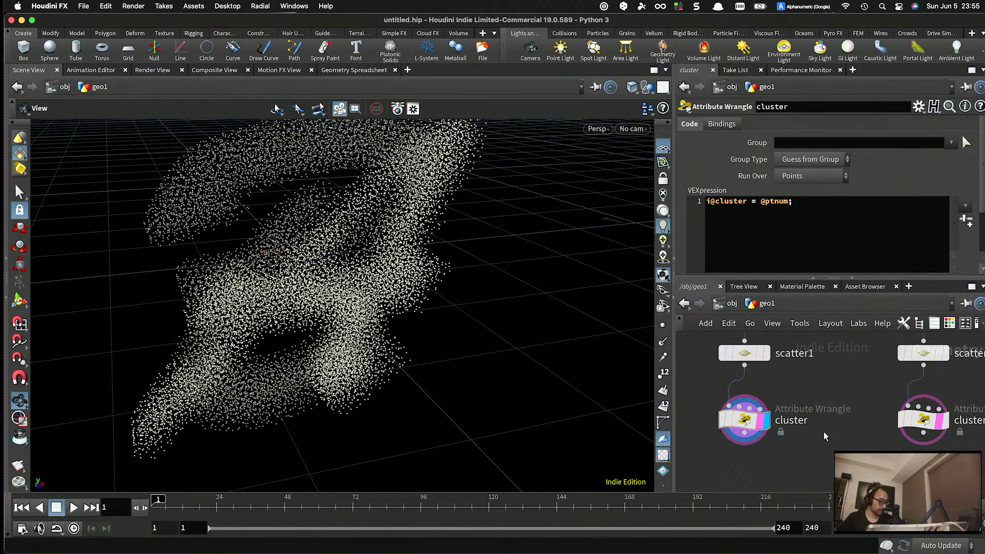
- Save the scene as Particle Morphing in the Live-0096 Particle Morphing folder inside Houdini Files
key(super+shift+s)
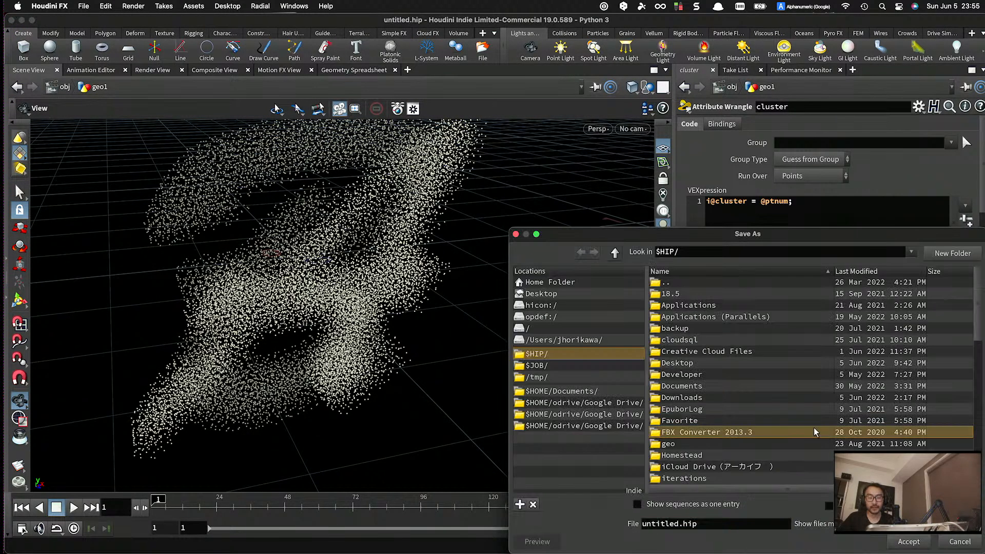
click(592, 409)
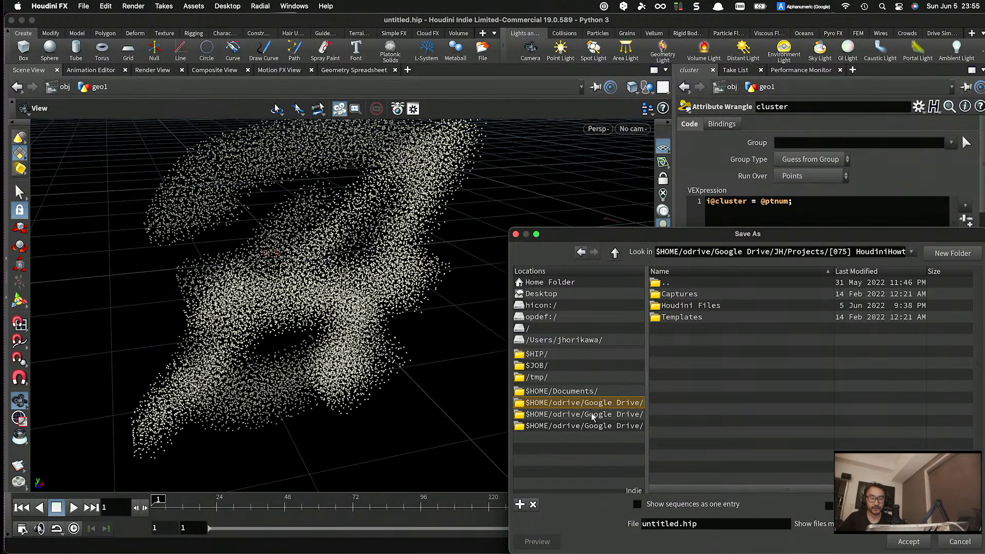
double_click(679, 306)
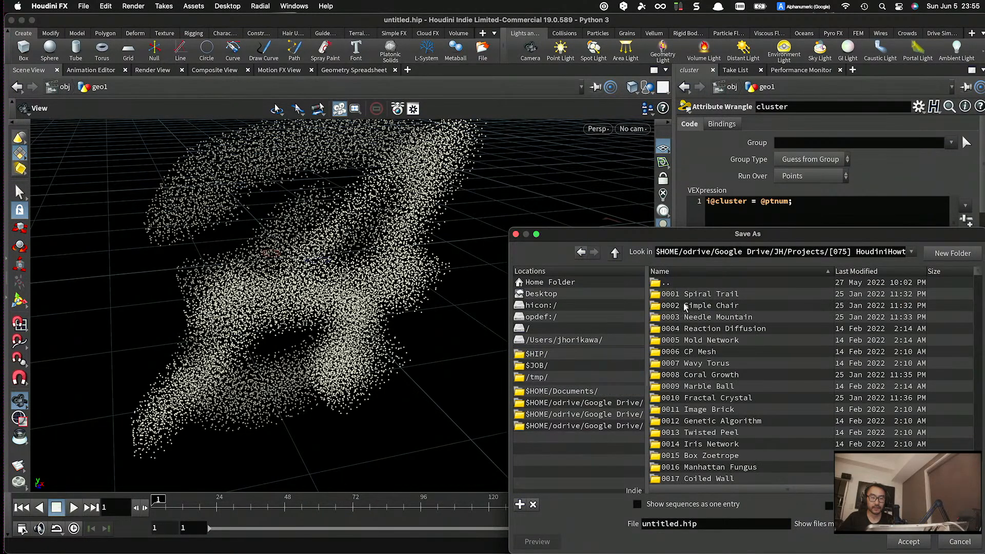
scroll(928, 301, down, 10)
scroll(928, 359, down, 20)
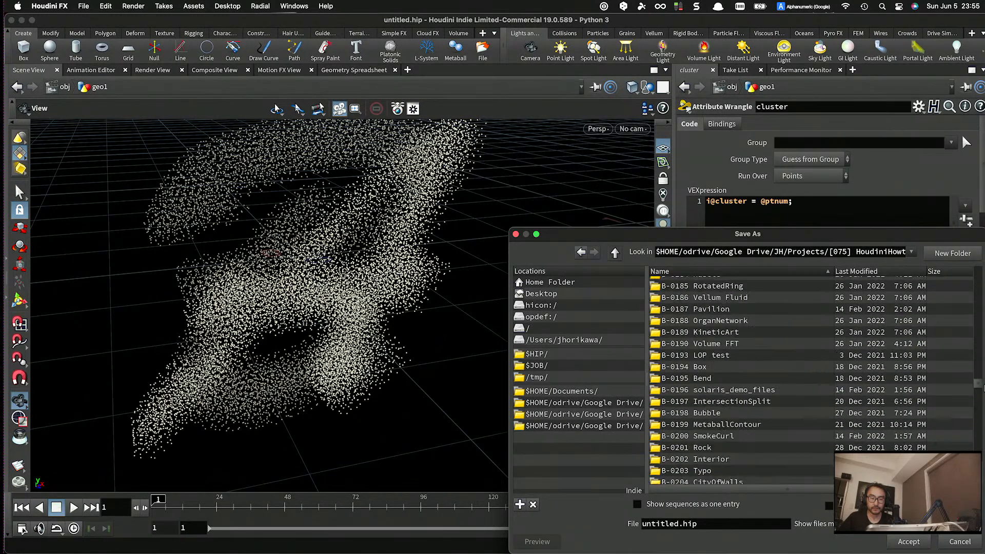
scroll(772, 358, down, 8)
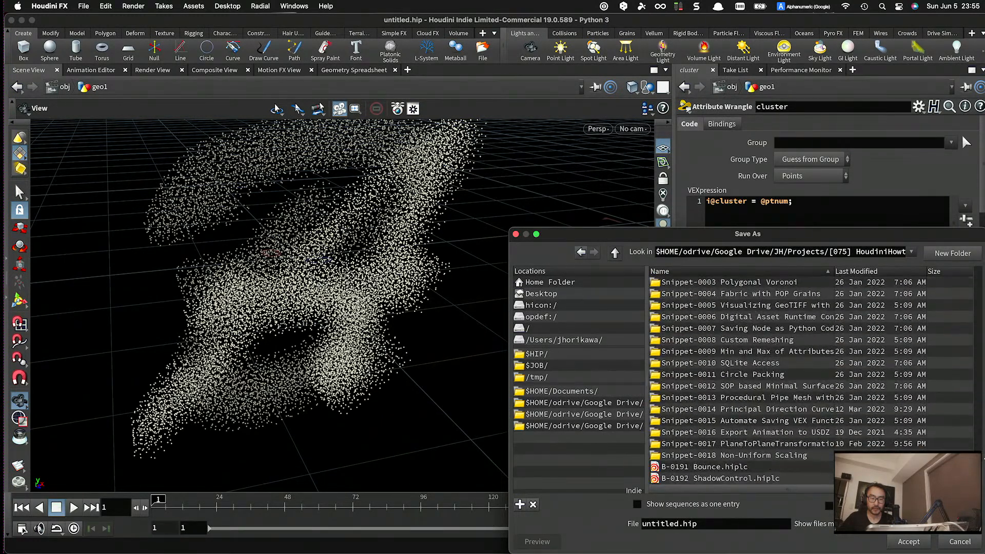
click(772, 358)
double_click(772, 358)
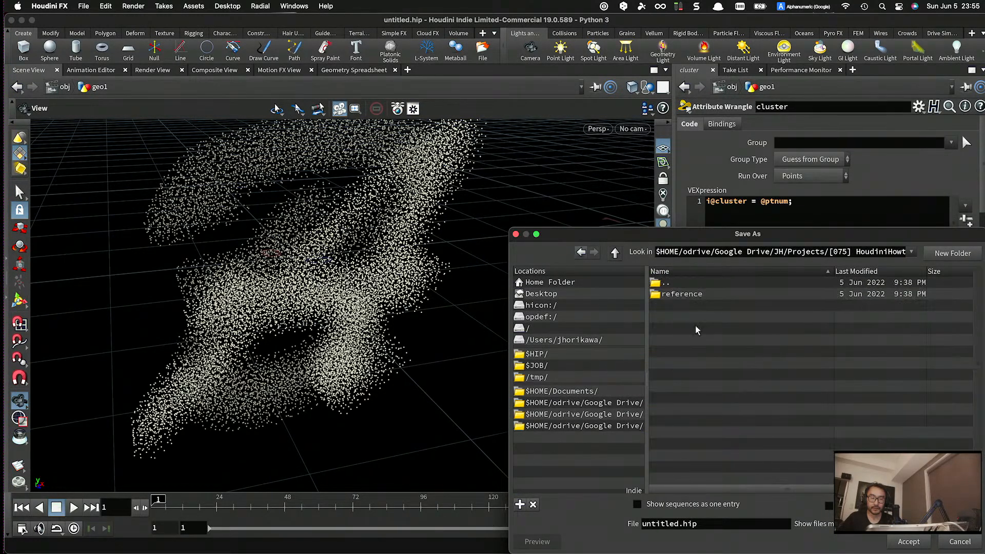
double_click(666, 522)
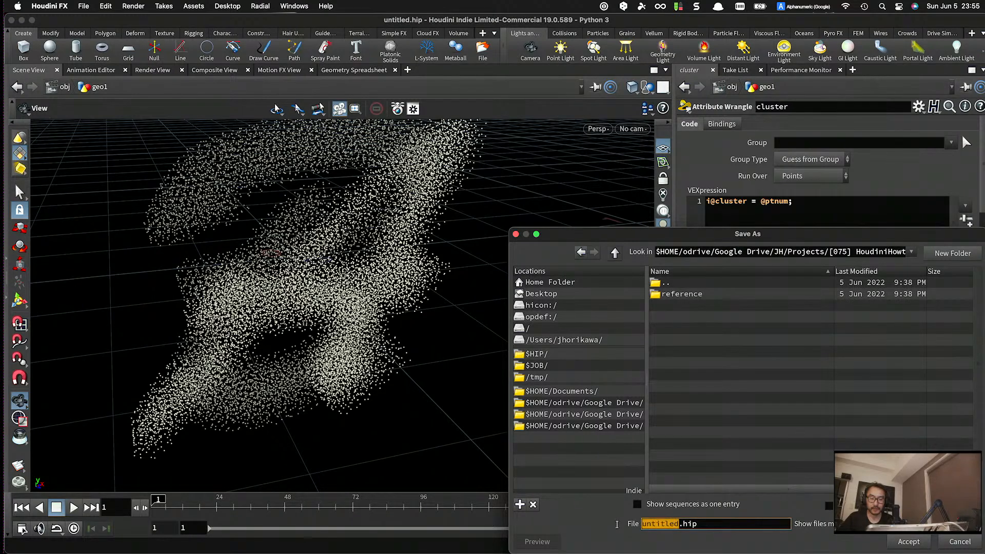
text(Par)
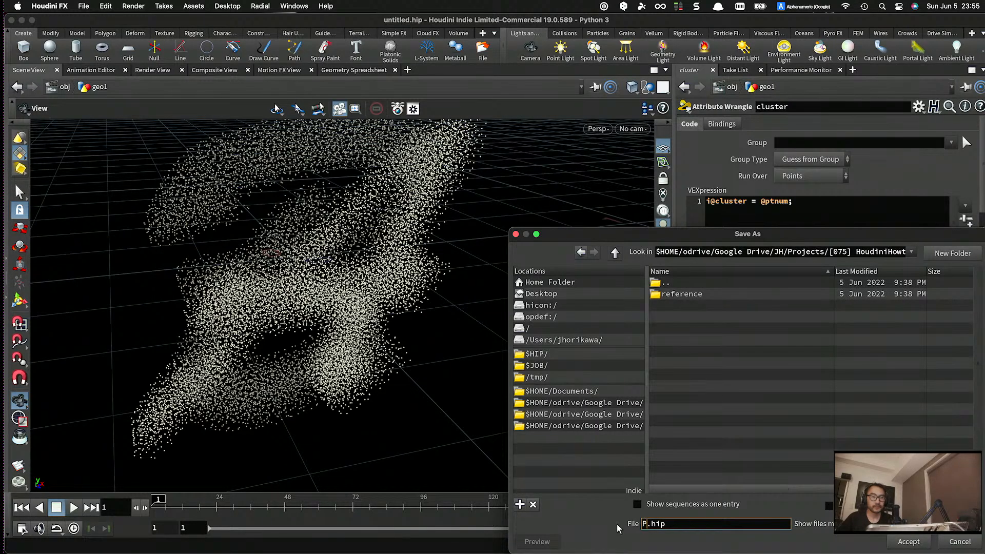
text(ticle Morphing)
key(Return)
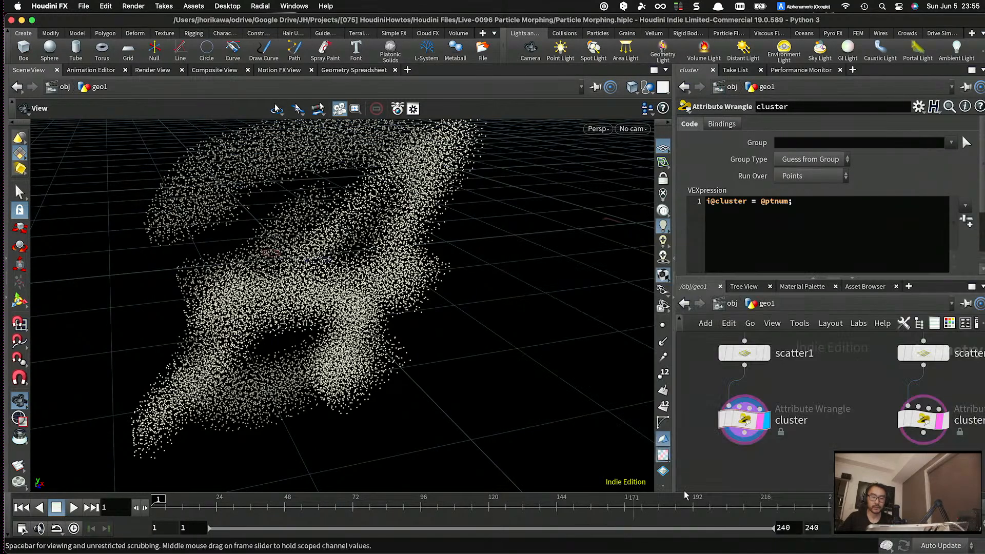
- Combine the outputs of the cluster and cluster1 wrangles in a Merge node and display it
mouse_move(723, 428)
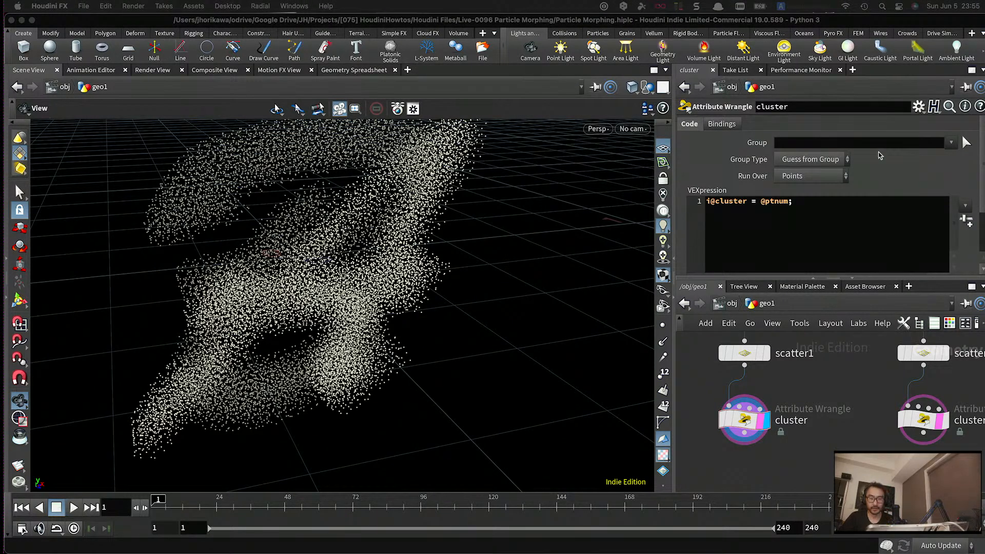
click(863, 380)
scroll(847, 411, down, 3)
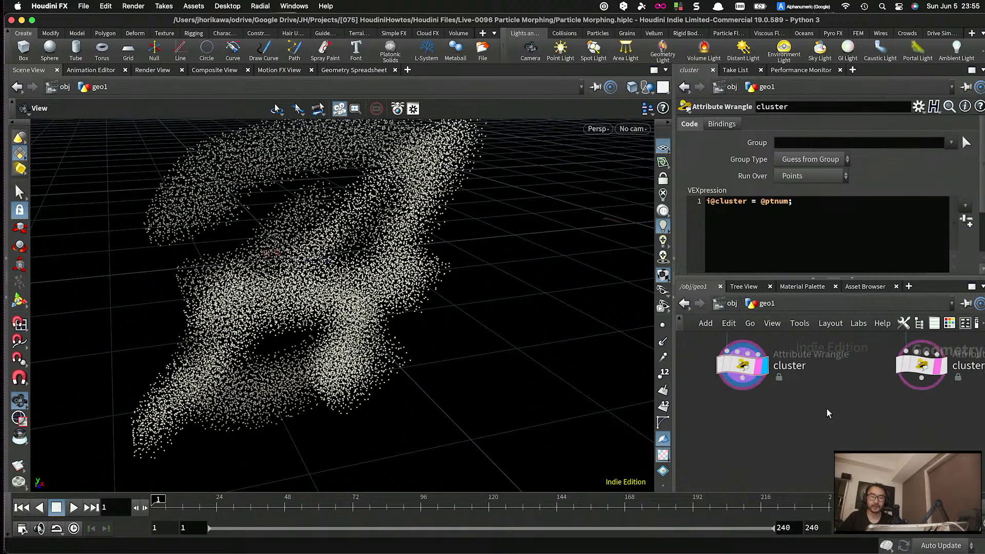
key(Tab)
text(merge)
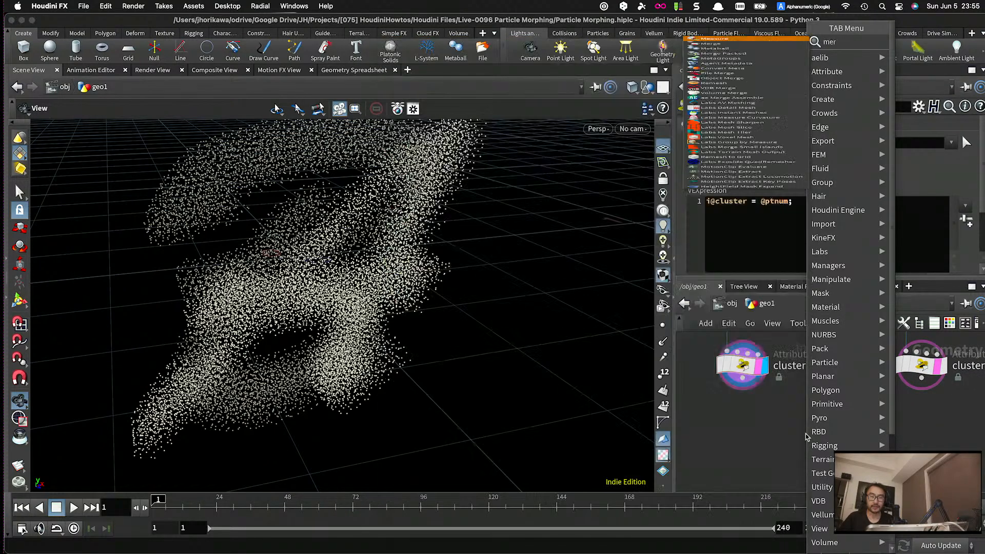
key(Return)
click(805, 435)
drag(743, 382, 806, 421)
drag(921, 383, 829, 440)
click(830, 437)
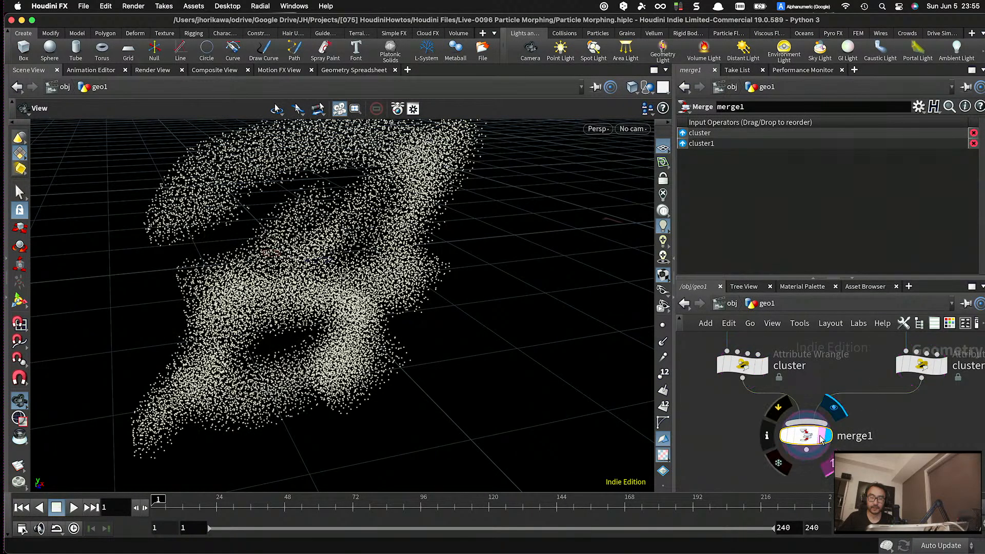
- Insert a Group Create node between the cluster wrangle and the merge node
scroll(821, 436, down, 4)
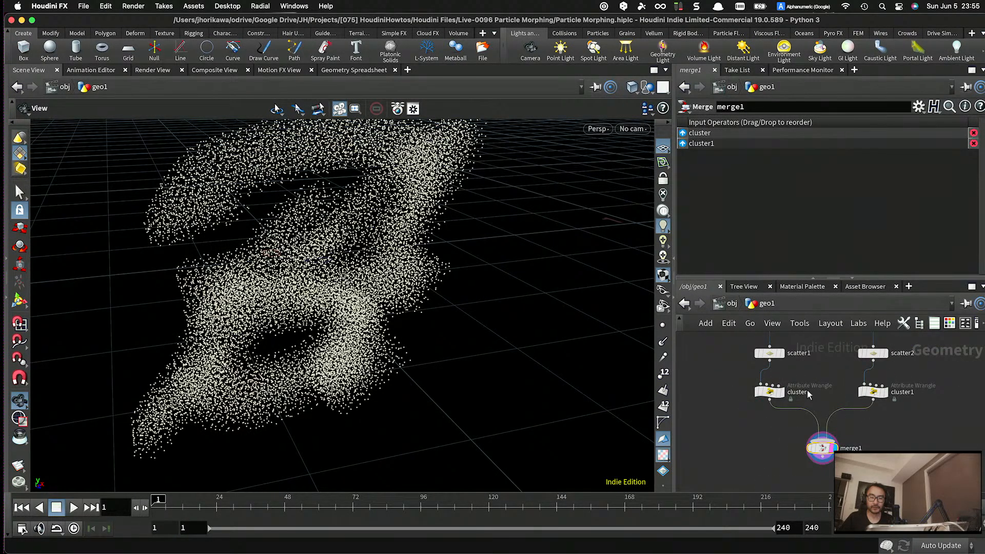
key(Tab)
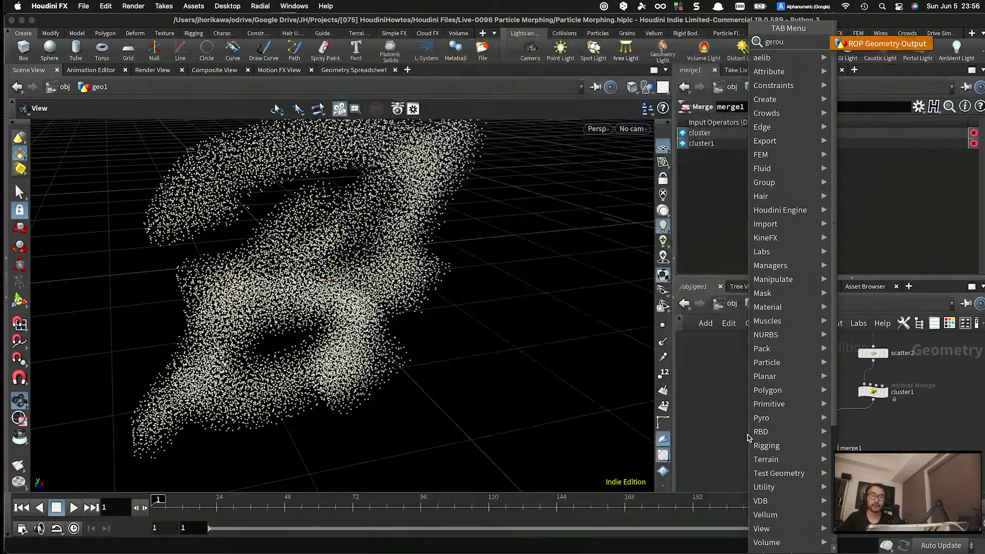
text(geoup)
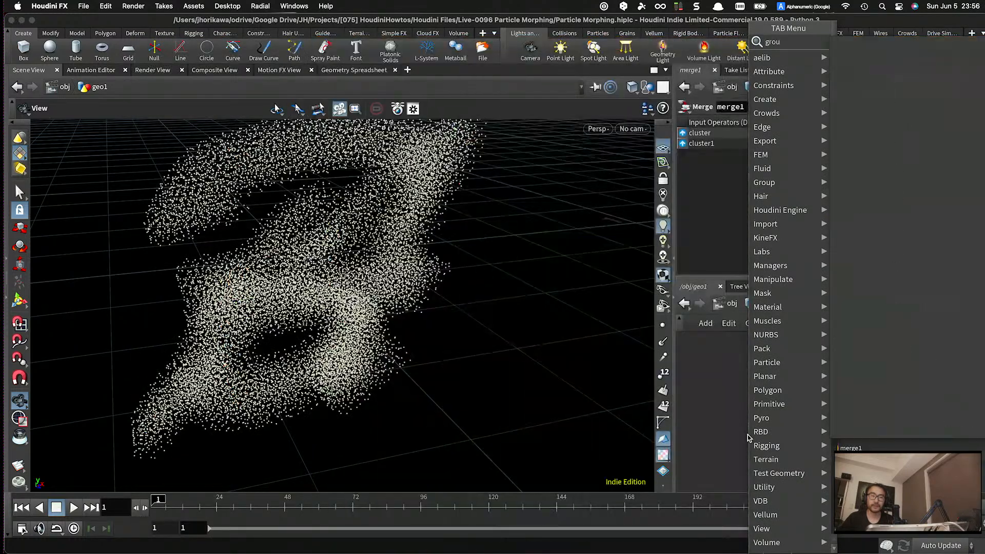
key(Return)
click(747, 439)
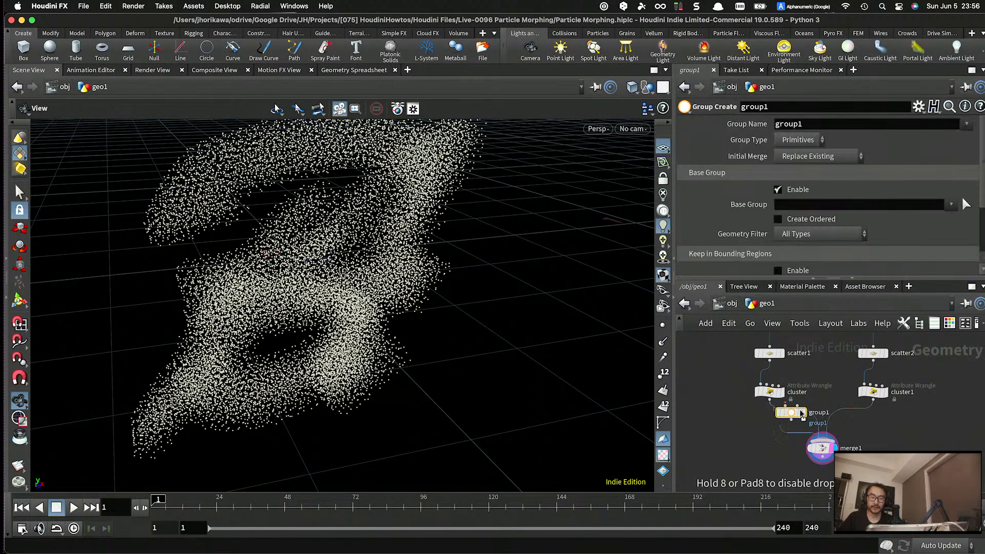
scroll(747, 435, up, 3)
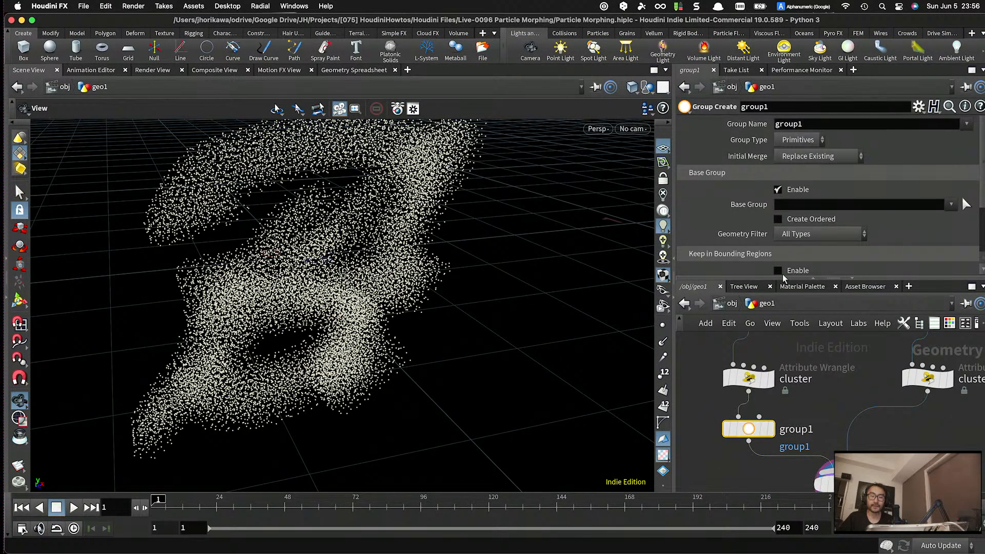
- Set the Group Create node's type to Points and name its group source
click(811, 142)
click(810, 169)
double_click(793, 124)
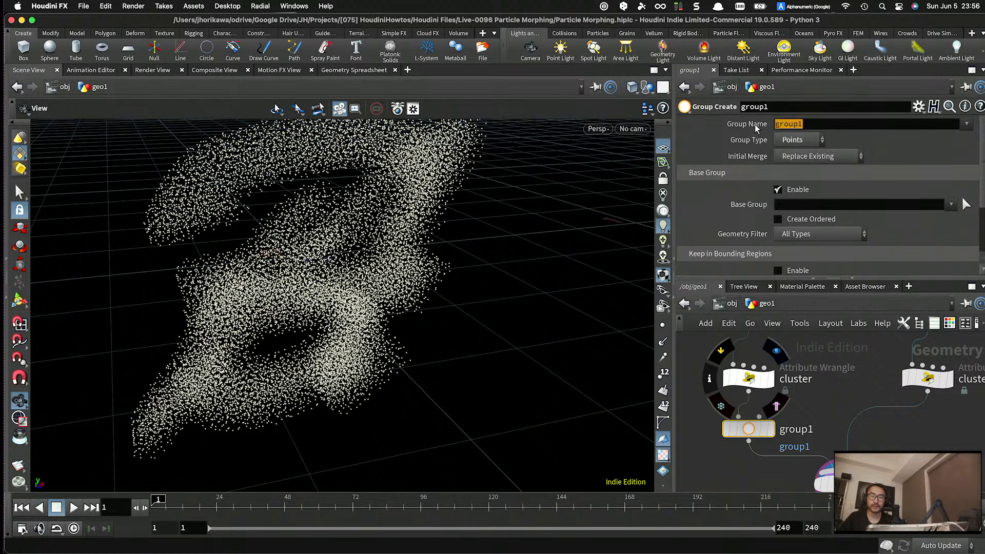
text(s)
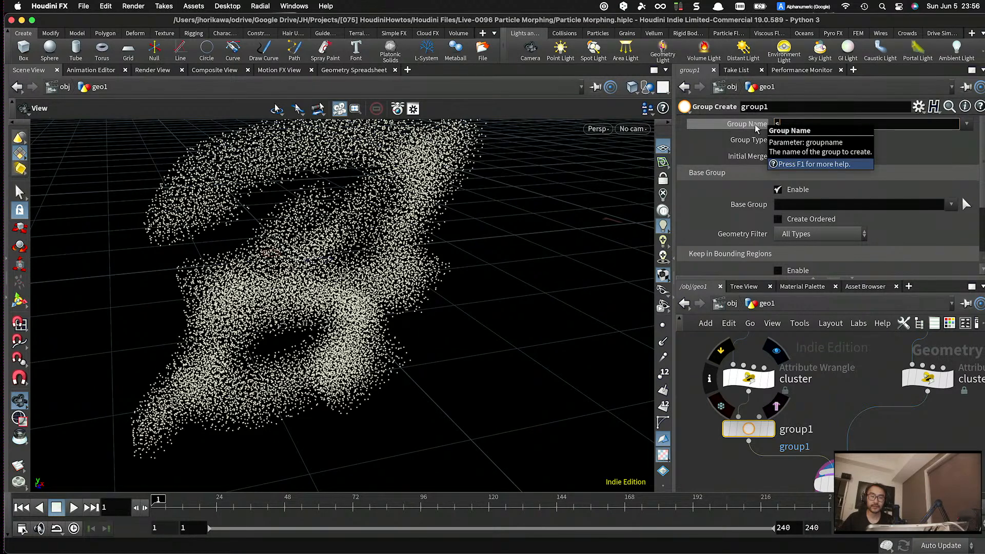
text(opurce)
key(Return)
- Duplicate the group node onto the branch between cluster1 and the merge, and name its group target
alt+drag(752, 430, 934, 432)
middle_drag(934, 432, 907, 429)
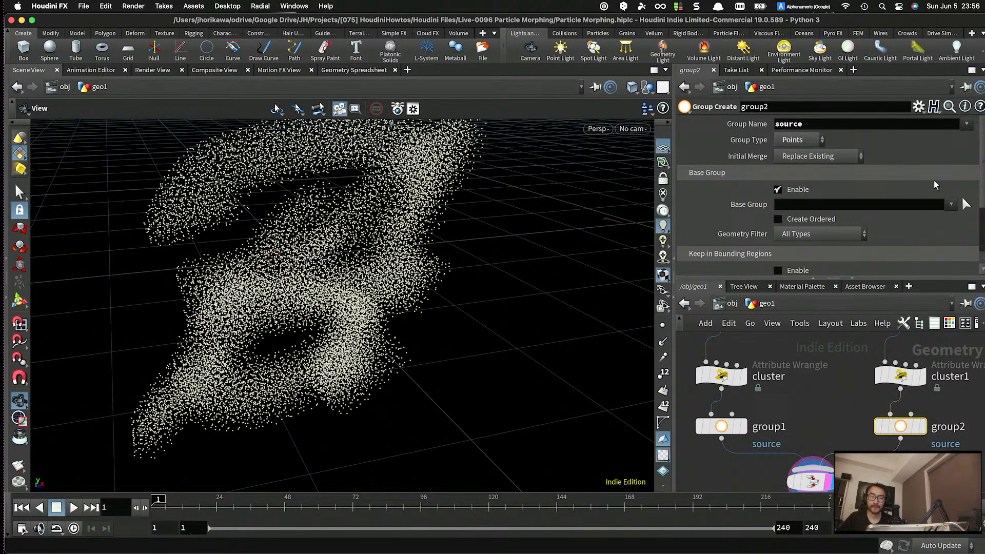
click(872, 124)
text(target)
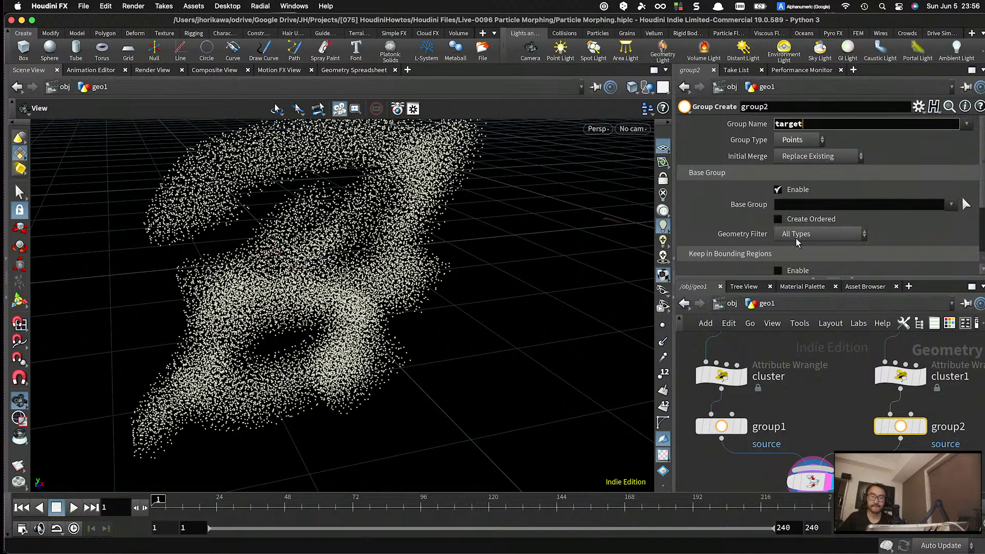
key(Return)
- Add a Vellum Configure Grain node below the merge, connect merge1 to its first input, and display it
click(830, 386)
scroll(830, 387, down, 4)
scroll(821, 434, up, 4)
drag(817, 430, 808, 438)
middle_drag(862, 465, 861, 416)
key(Tab)
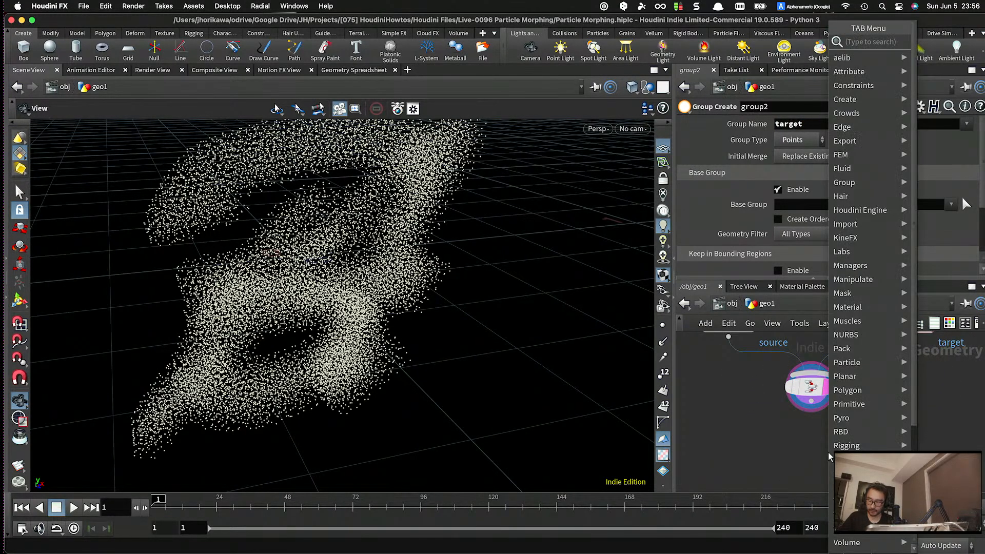
text(vellum gra)
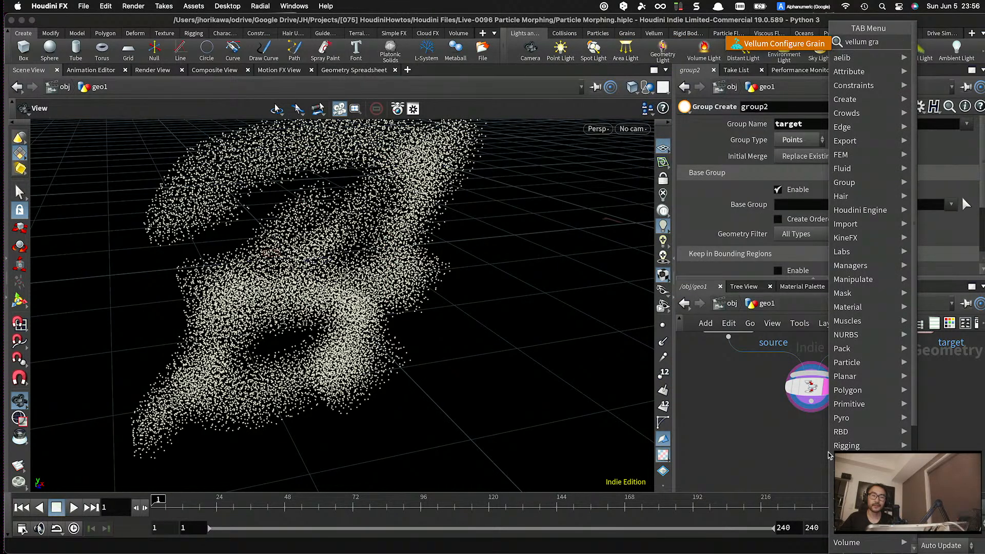
key(Return)
click(814, 443)
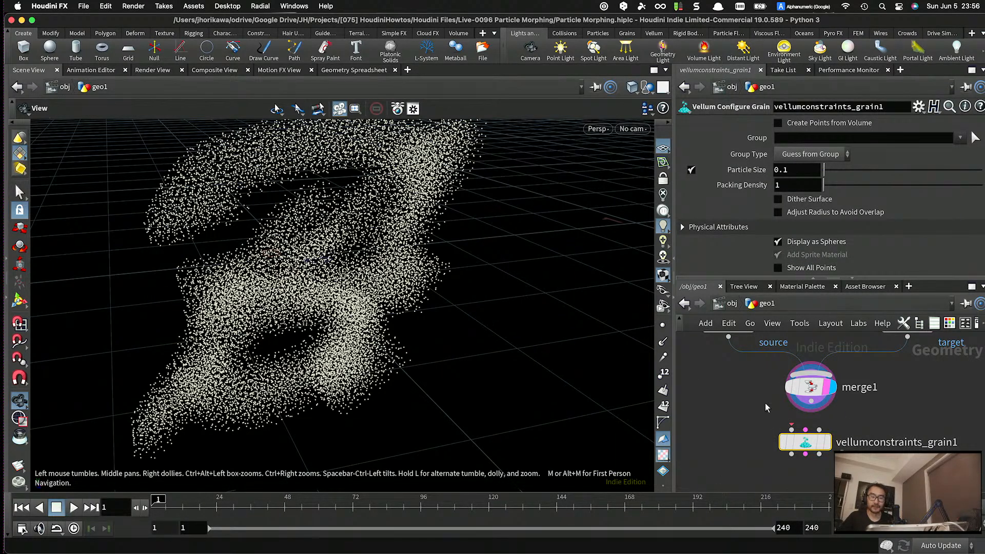
drag(811, 402, 810, 441)
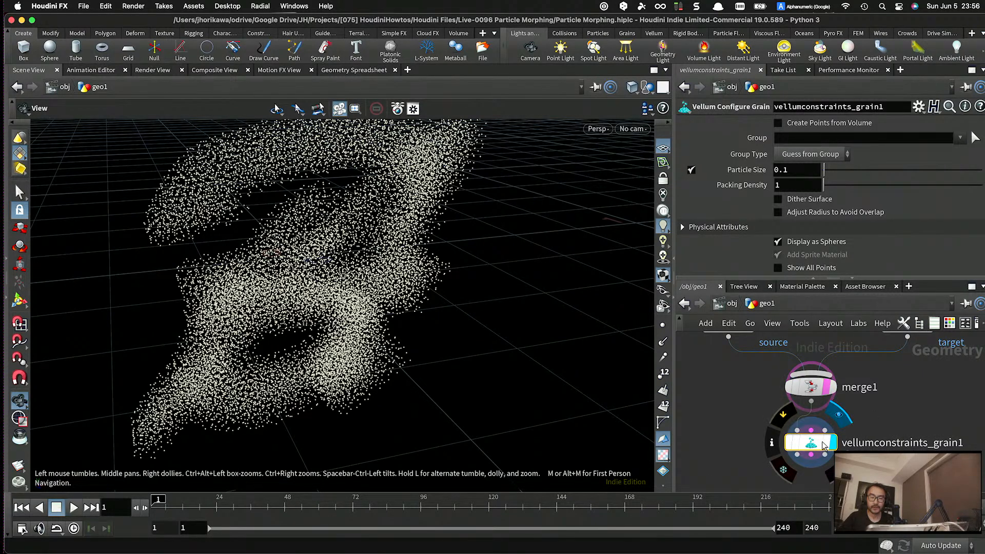
click(823, 444)
scroll(783, 423, down, 1)
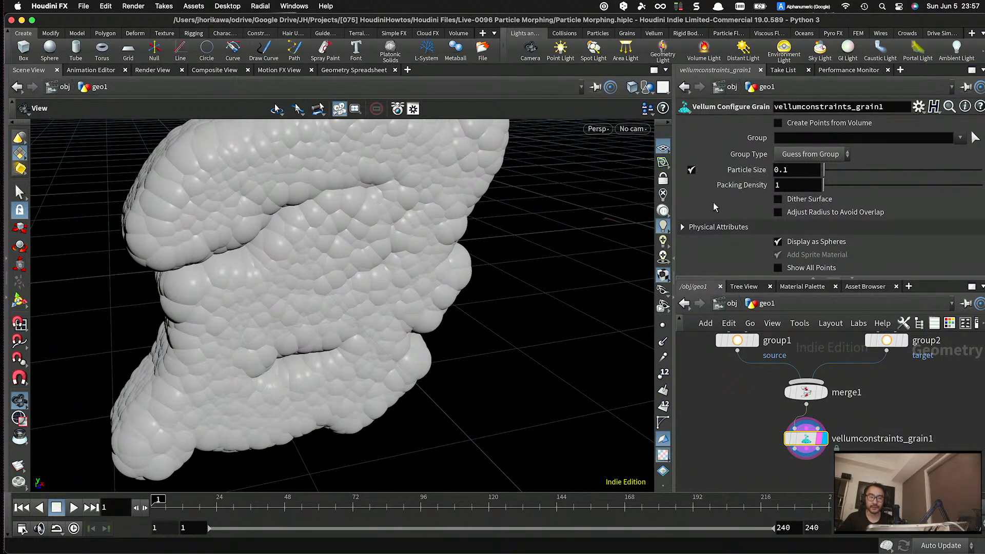
- Turn off Display as Spheres and Add Sprite Material on the grain node so the grains show as points
click(778, 242)
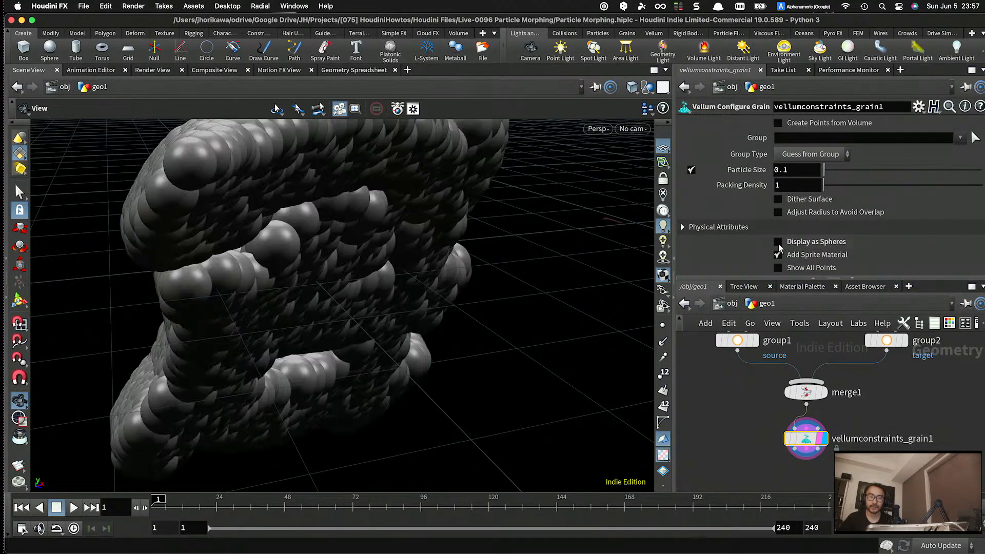
click(778, 255)
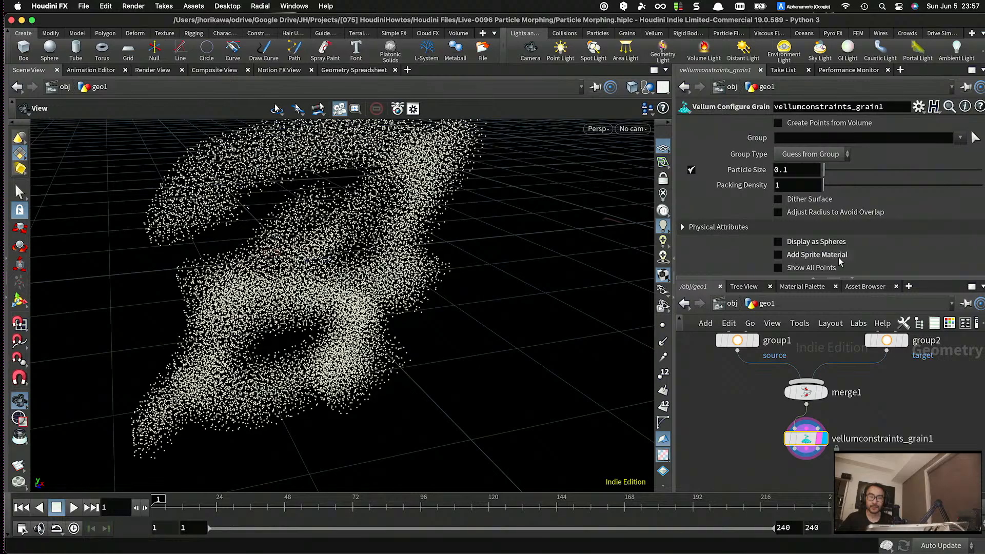
drag(523, 257, 463, 236)
drag(428, 277, 408, 263)
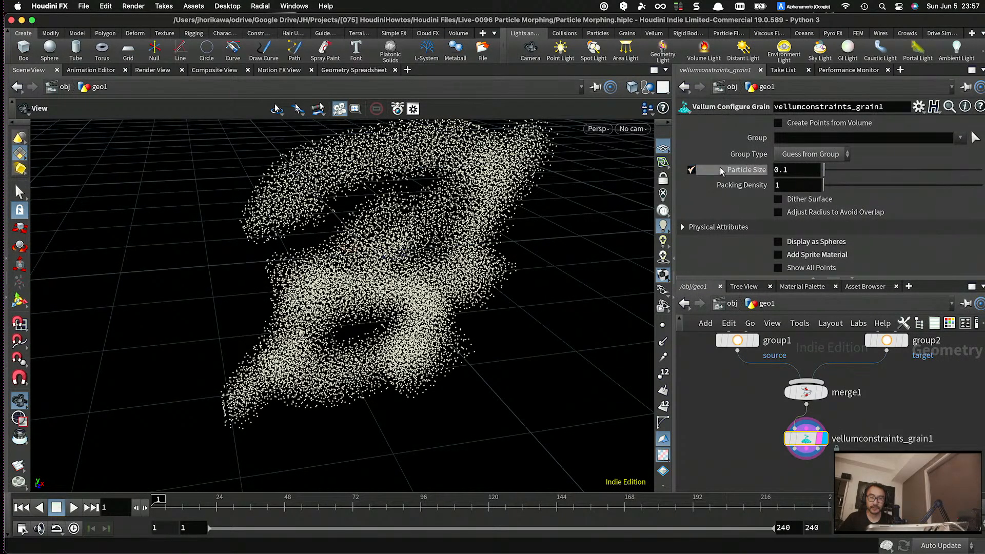
- Set the grain node's Particle Size to 0.01
click(691, 170)
click(782, 171)
text(0)
key(Return)
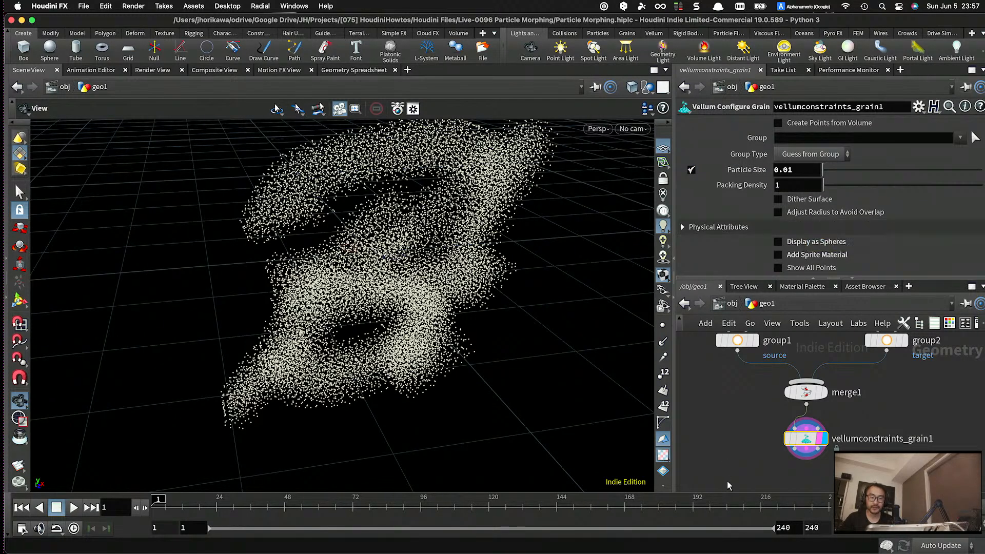
- Add a Null node below the grain node and wire it to the grain's first output
scroll(786, 414, up, 2)
middle_drag(785, 414, 761, 384)
middle_drag(764, 450, 764, 412)
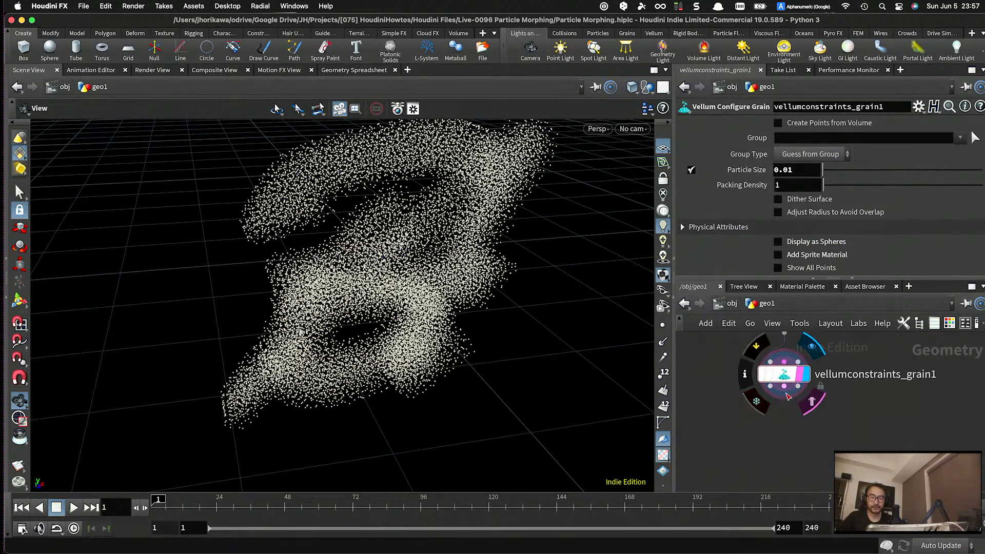
scroll(800, 436, down, 4)
key(Tab)
text(null)
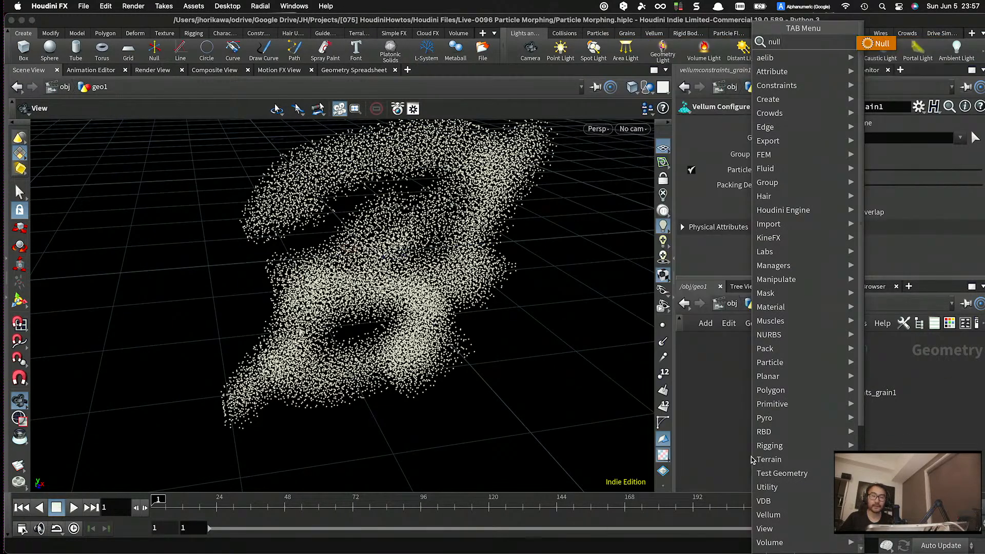
key(Return)
scroll(752, 457, up, 2)
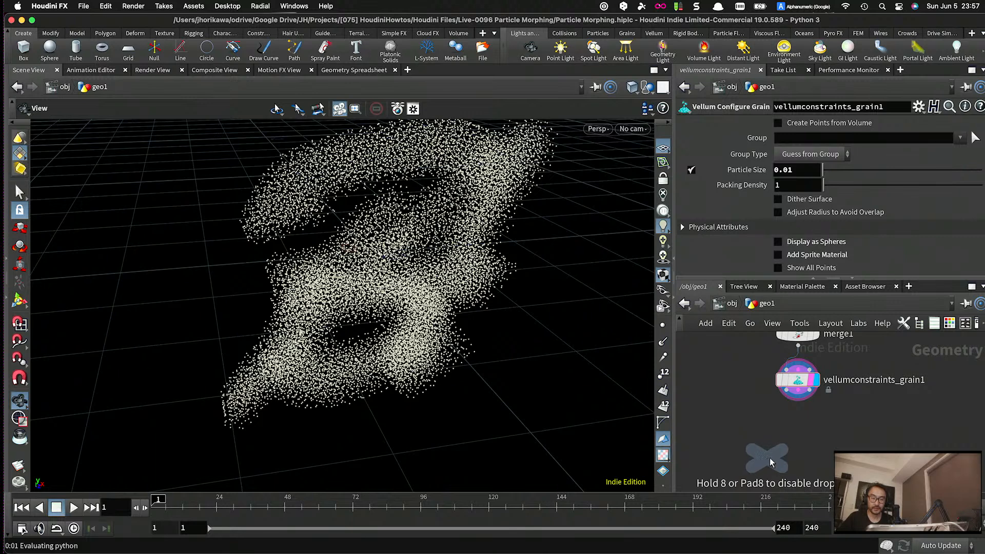
click(798, 441)
drag(802, 447, 764, 439)
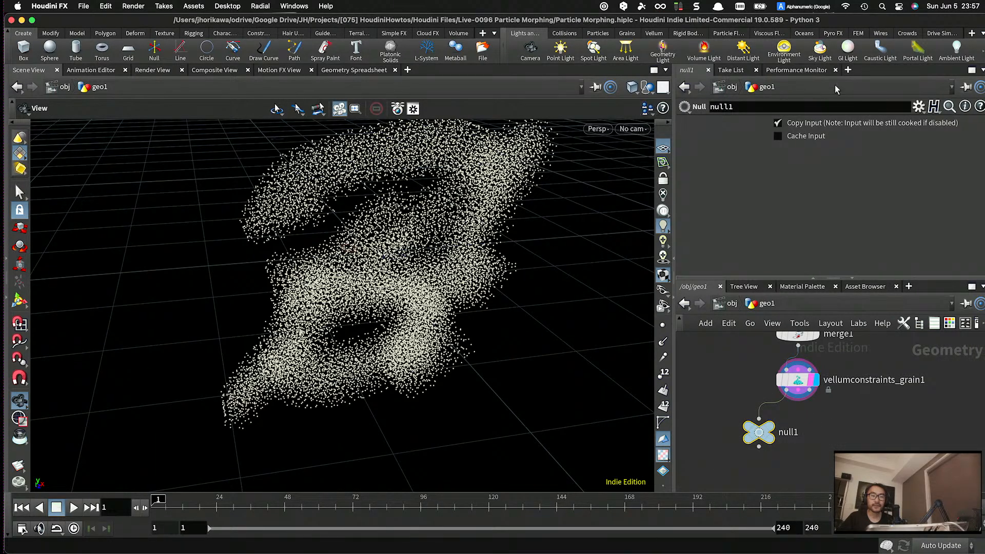
- Add a Geometry Spreadsheet pane beside the parameters and examine the grain point attributes through the null
click(848, 69)
mouse_move(851, 97)
mouse_move(807, 249)
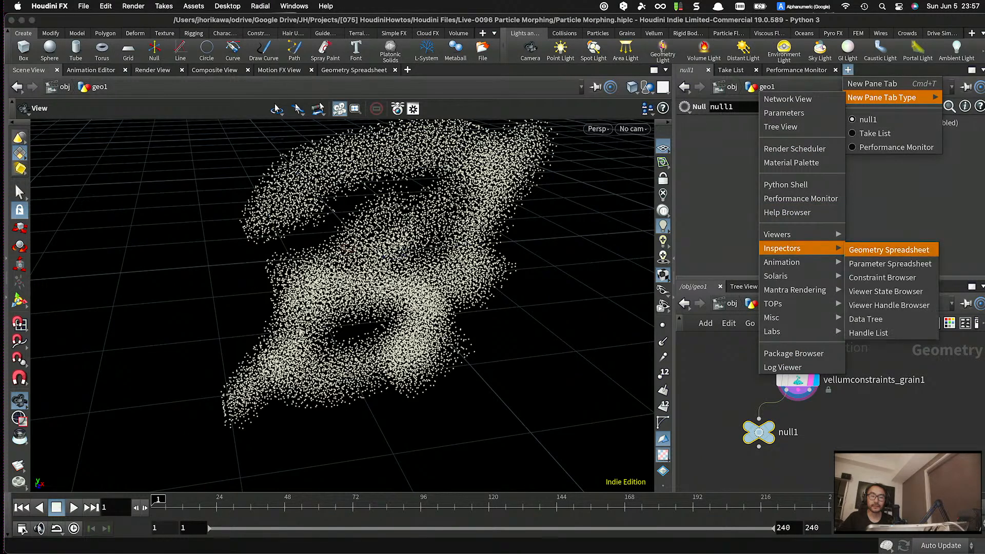
click(882, 248)
drag(772, 268, 819, 276)
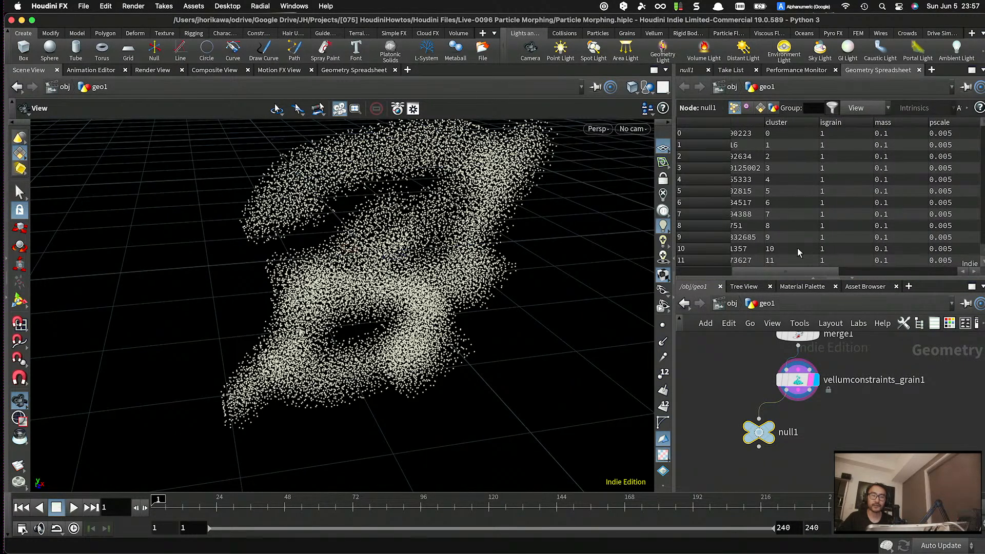
drag(799, 273, 844, 272)
drag(800, 386, 797, 385)
mouse_move(825, 272)
mouse_down()
mouse_move(887, 266)
mouse_move(808, 275)
mouse_move(824, 266)
mouse_up()
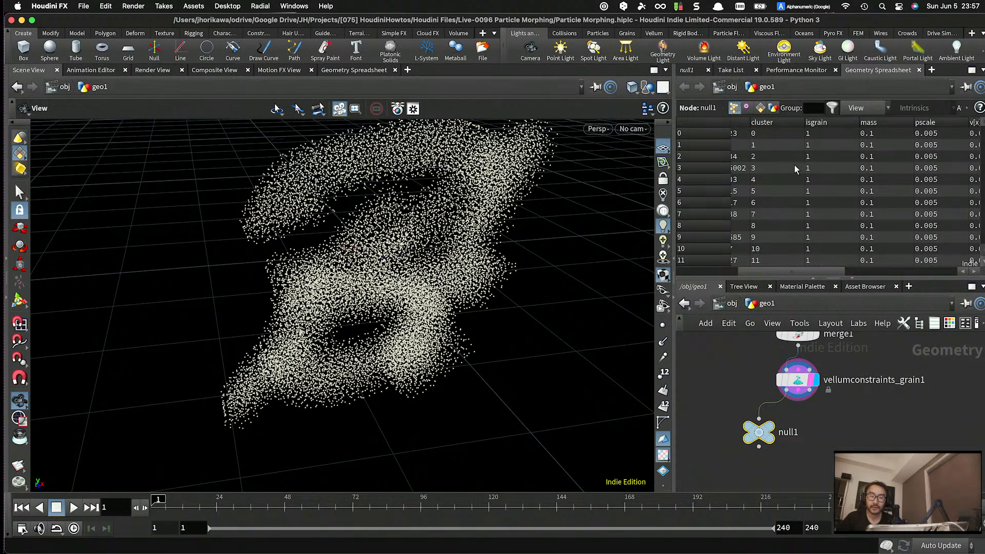
drag(814, 274, 896, 271)
- Display the null with the grain node's constraint output to inspect it, and rewire it to the geometry output
drag(766, 431, 812, 438)
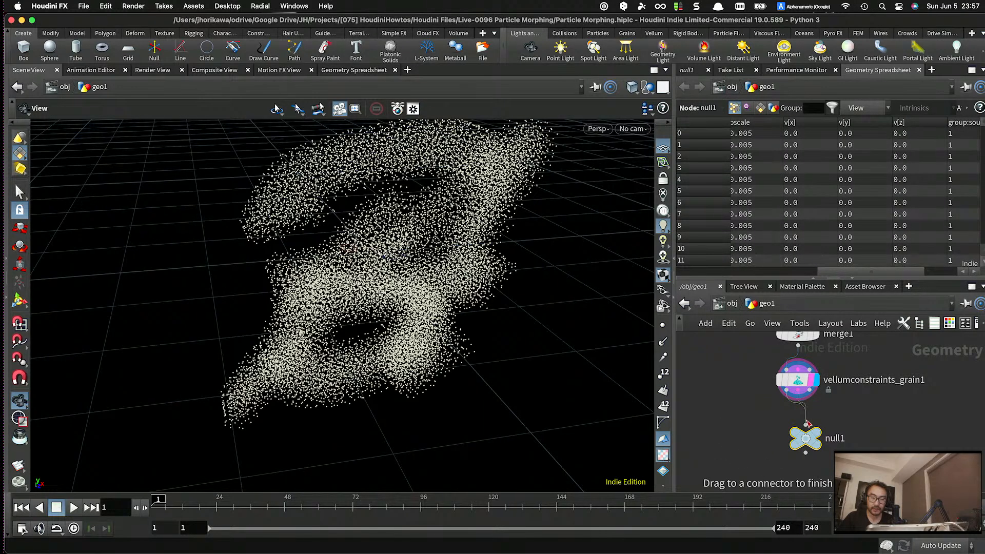
click(817, 439)
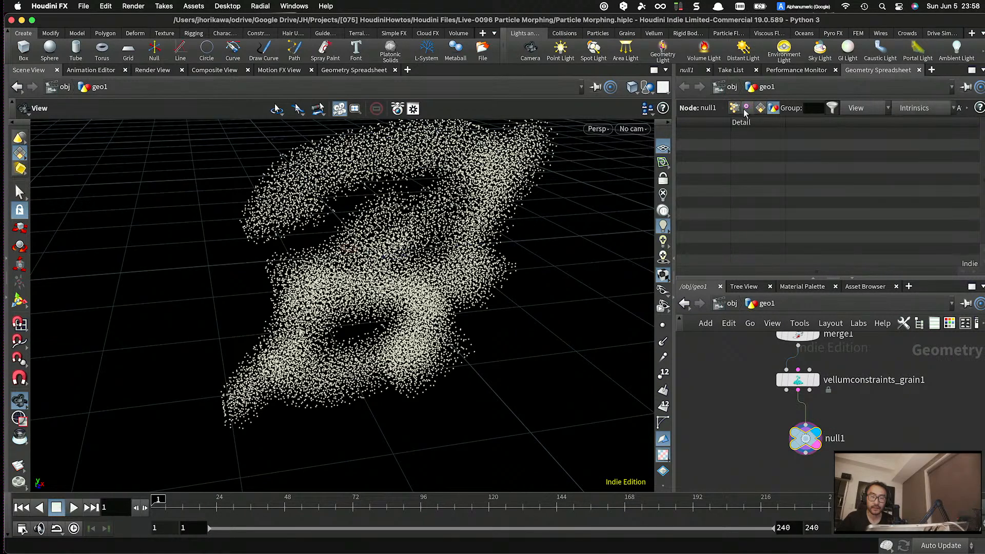
drag(805, 438, 695, 444)
scroll(798, 432, up, 2)
mouse_move(811, 420)
middle_down()
mouse_move(817, 402)
mouse_move(810, 423)
middle_up()
middle_drag(697, 444, 746, 432)
drag(703, 439, 849, 436)
click(850, 418)
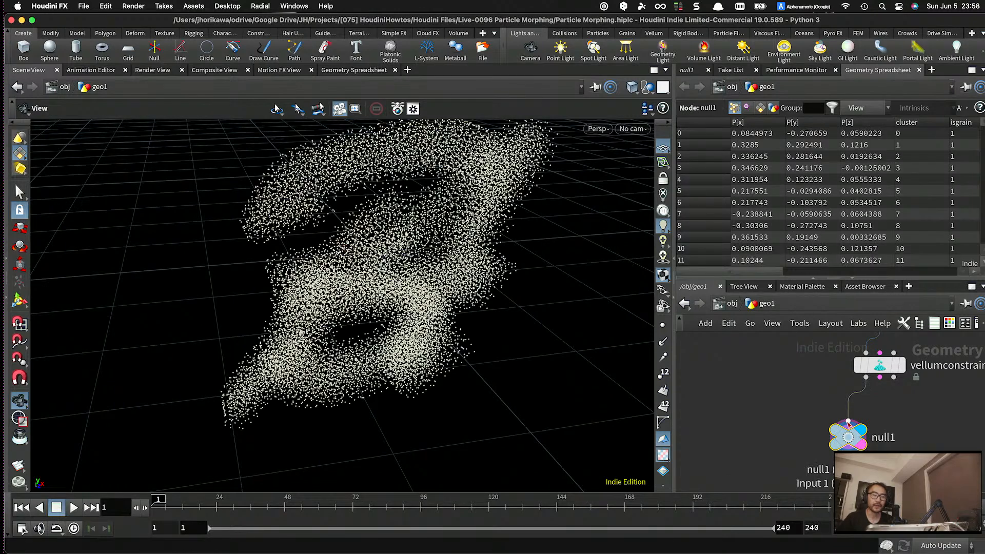
- Display the group2 node and examine the target group's points in the viewport
middle_drag(821, 349, 733, 478)
click(902, 365)
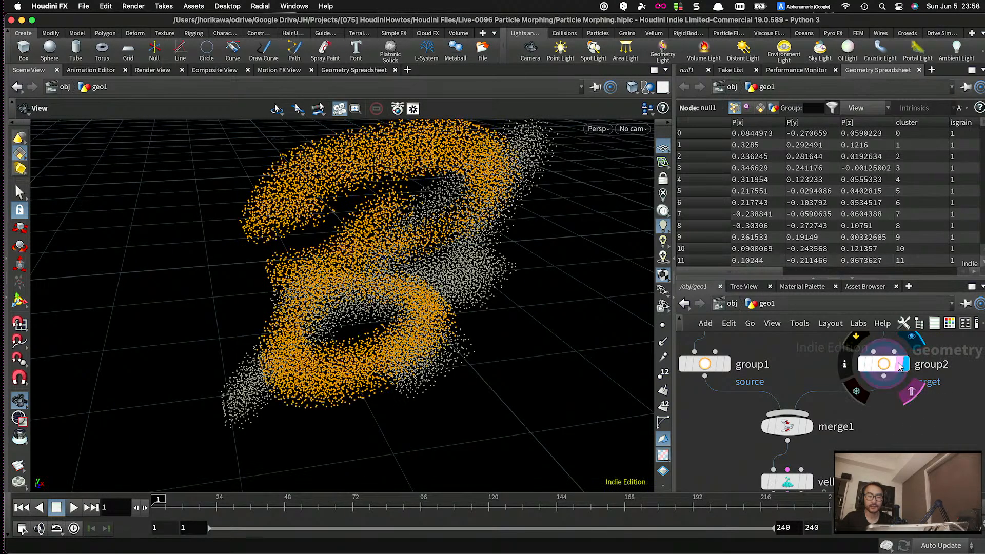
drag(492, 288, 503, 266)
click(901, 434)
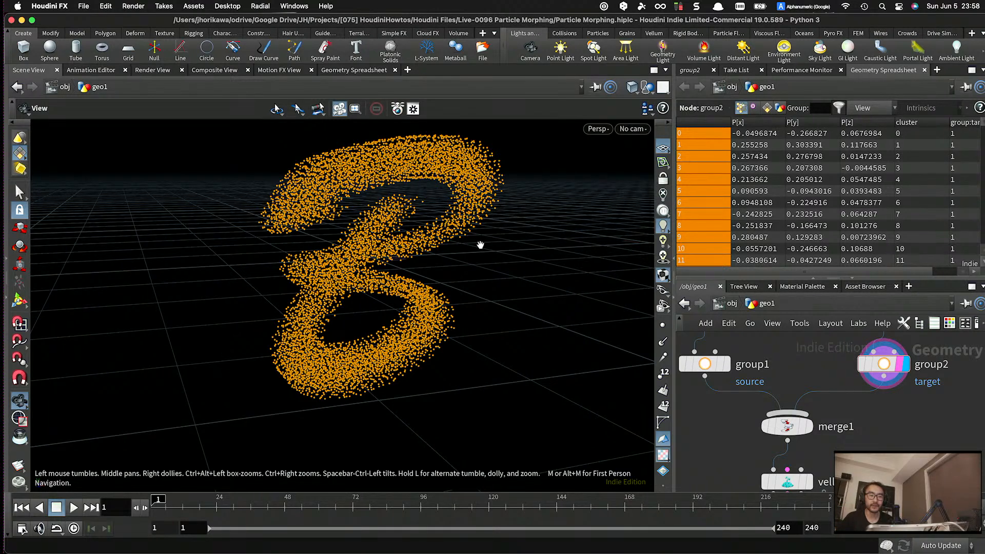
scroll(842, 402, down, 5)
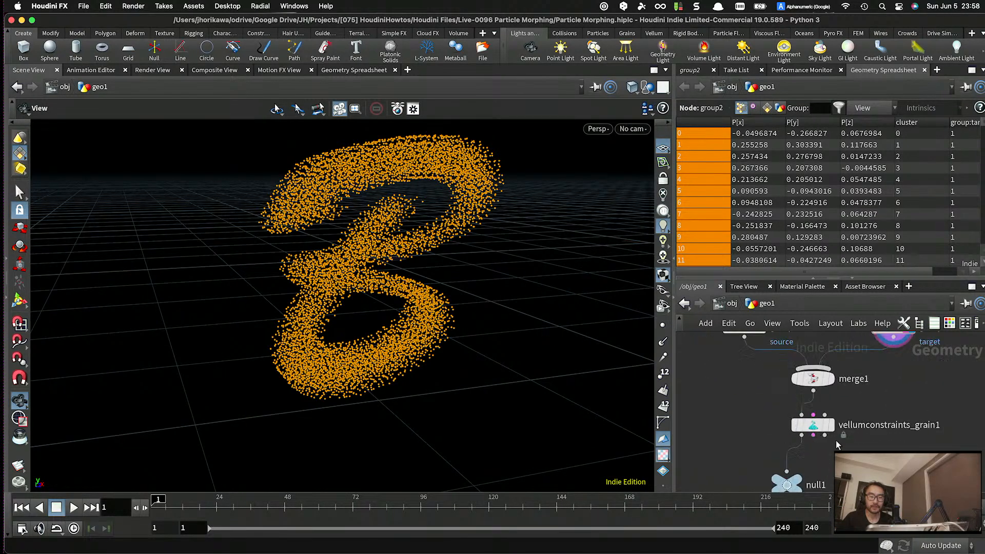
- Examine the null's mass and pscale point attributes in the spreadsheet
mouse_move(754, 451)
mouse_down()
mouse_move(791, 450)
mouse_move(773, 456)
mouse_up()
mouse_move(771, 272)
mouse_down()
mouse_move(813, 270)
mouse_move(761, 272)
mouse_up()
drag(815, 396, 816, 394)
drag(775, 271, 849, 270)
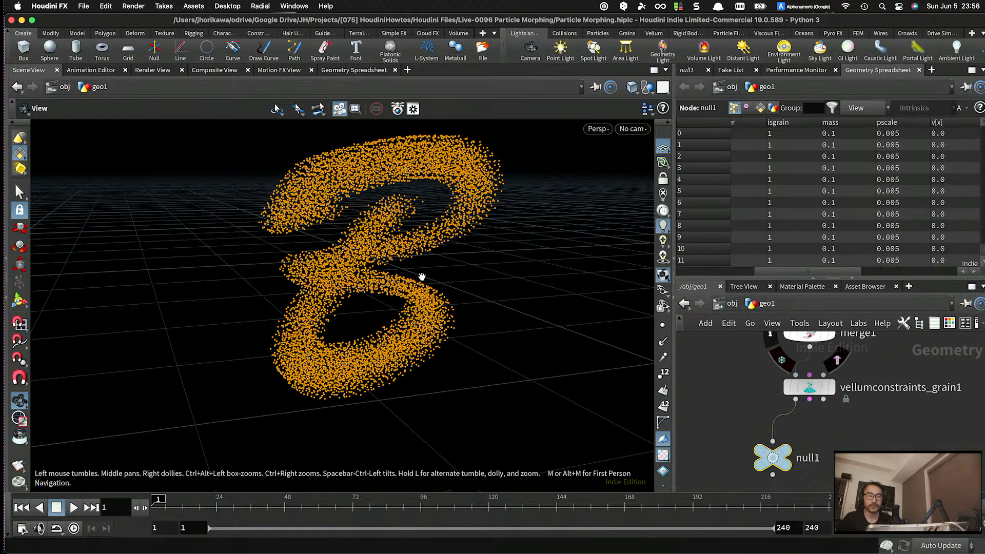
- Replace the null with a Point Wrangle wired to the grain node's first output and display it
scroll(817, 438, down, 3)
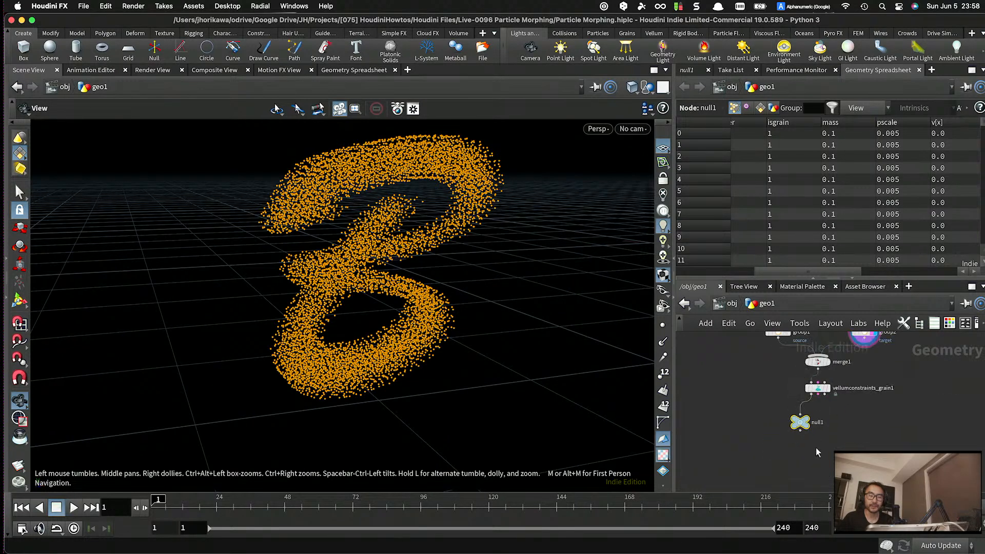
key(Delete)
key(Tab)
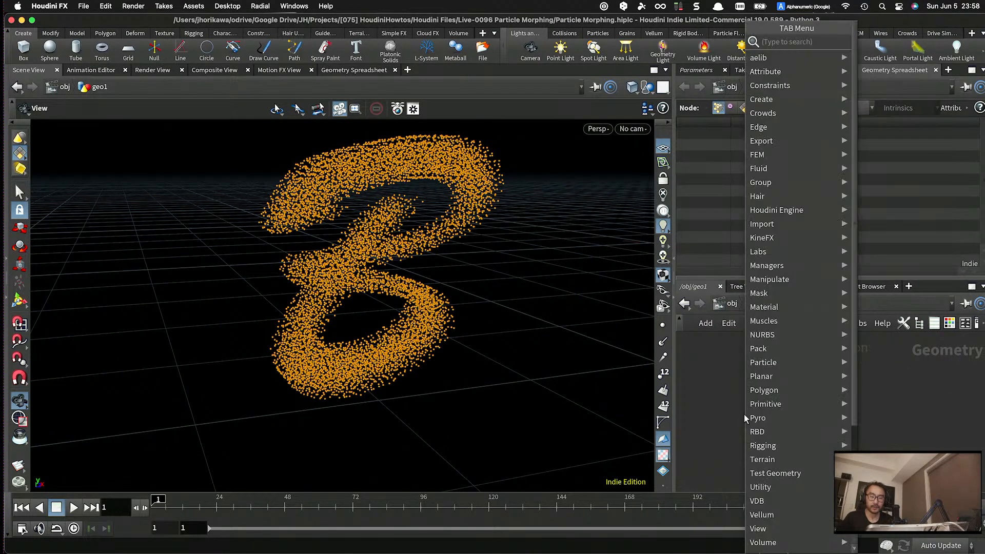
text(pointwra)
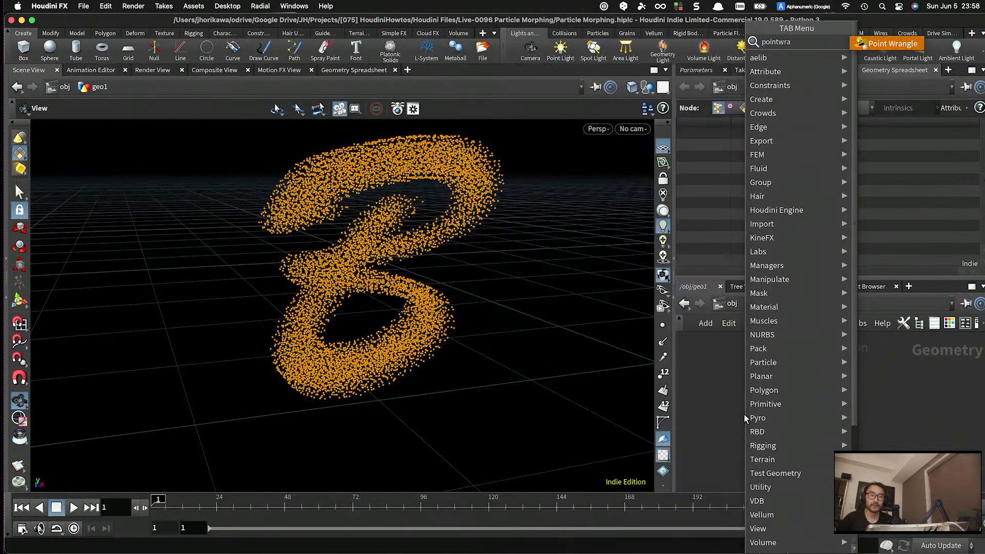
key(Return)
click(745, 405)
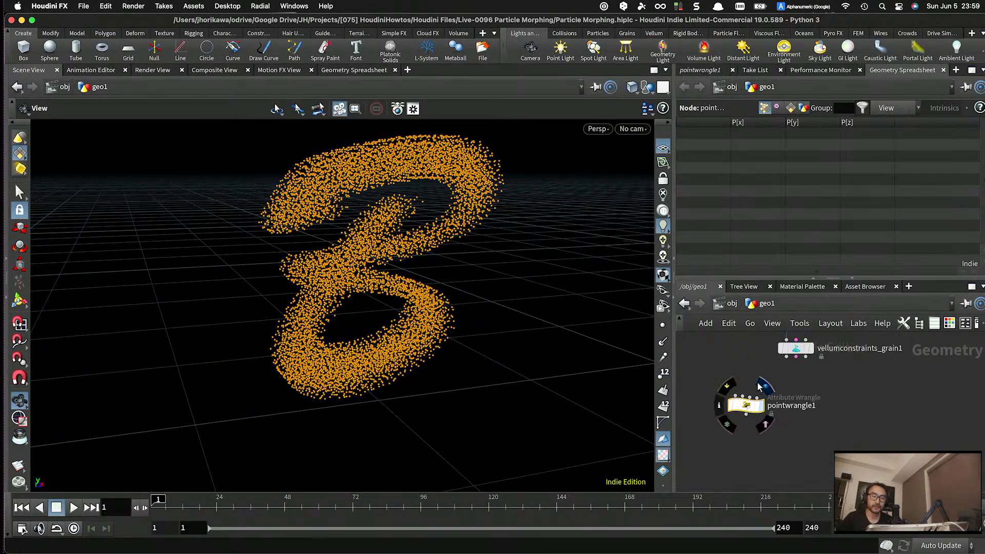
drag(800, 372, 764, 433)
click(758, 428)
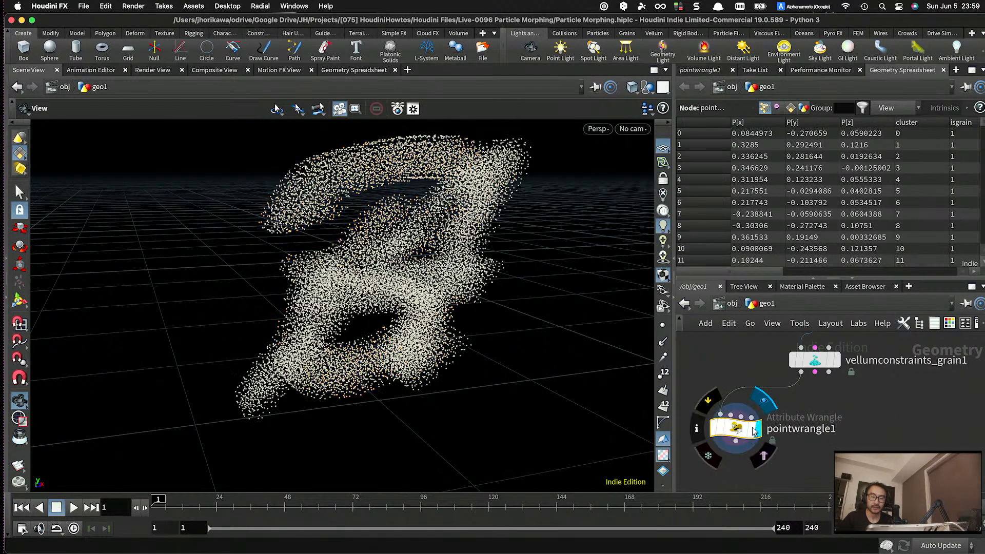
- Rename the point wrangle to target_mass
double_click(793, 428)
text(mass)
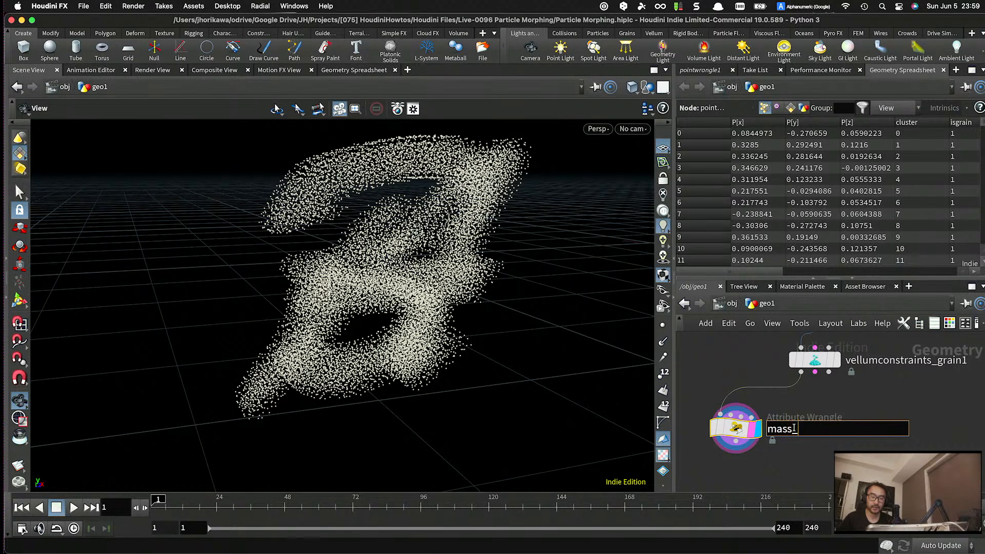
key(Return)
double_click(805, 428)
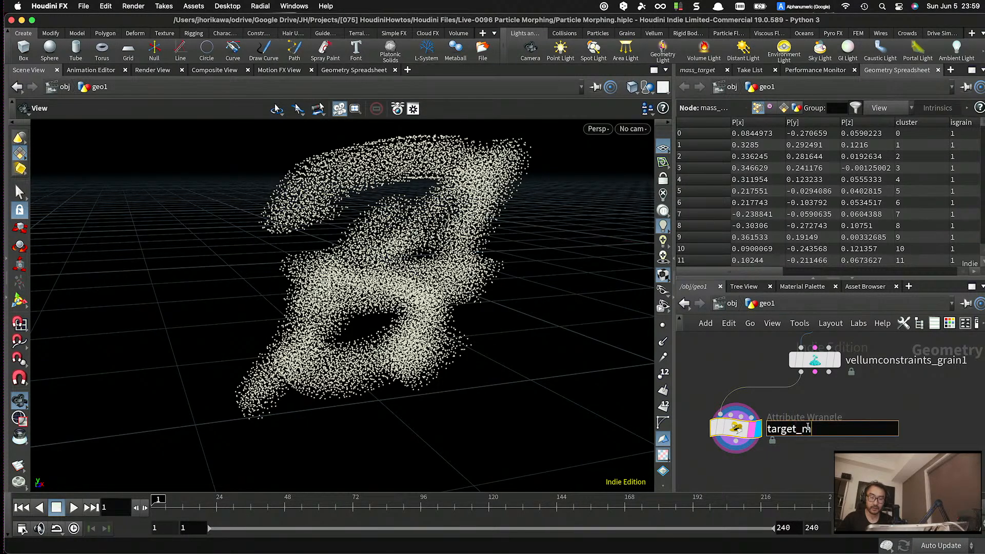
text(mass)
key(Return)
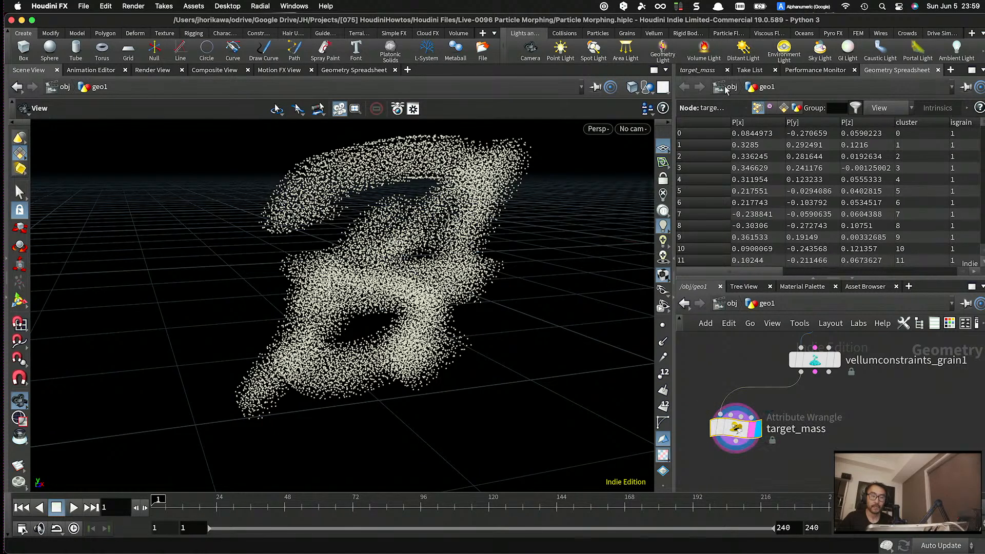
- Restrict the target_mass wrangle to the target group and enter the expression f@mass = 0.0;
click(710, 70)
click(950, 143)
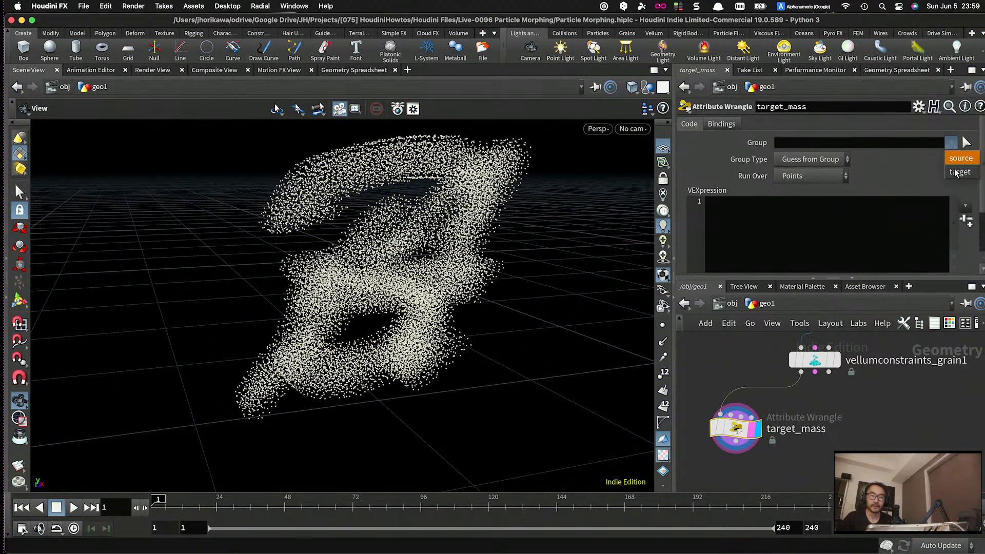
click(976, 173)
click(835, 226)
text(f@mass = 0.0;)
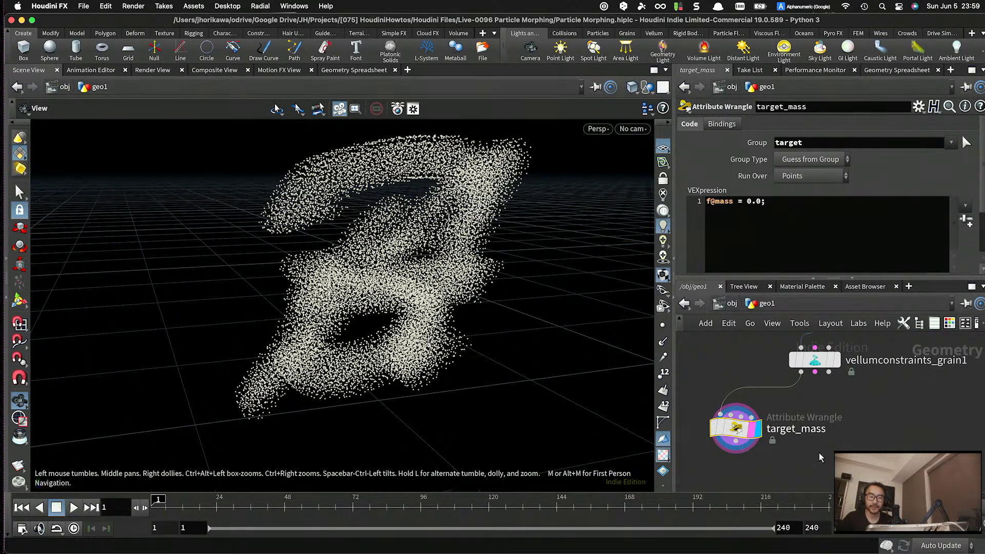
- Examine the mass values of the source and target group points in target_mass's geometry spreadsheet
click(882, 70)
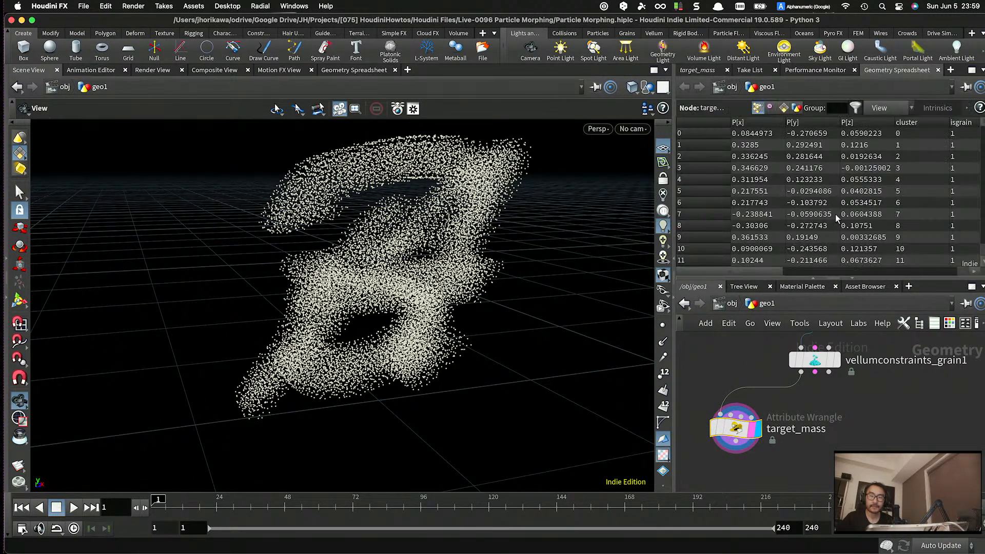
drag(790, 273, 876, 272)
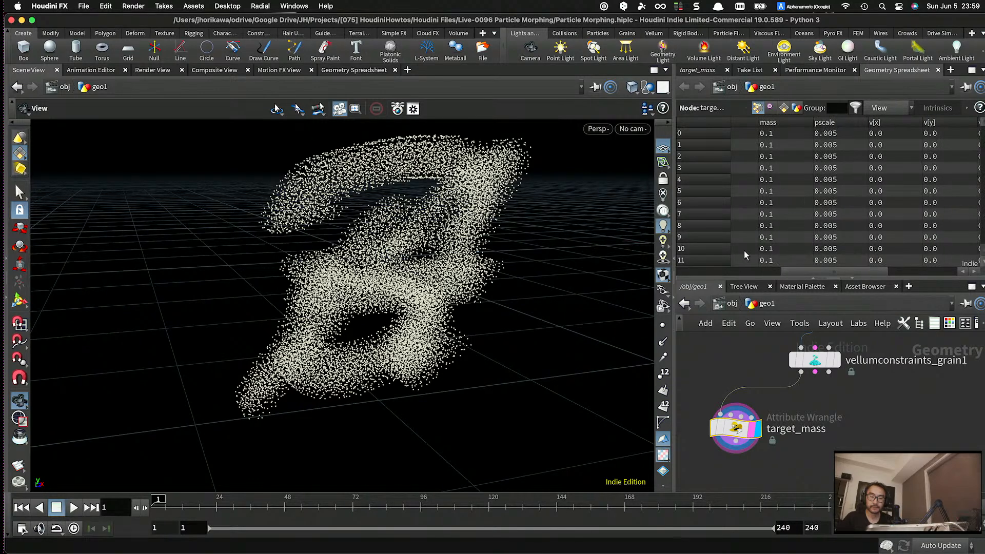
drag(673, 213, 272, 225)
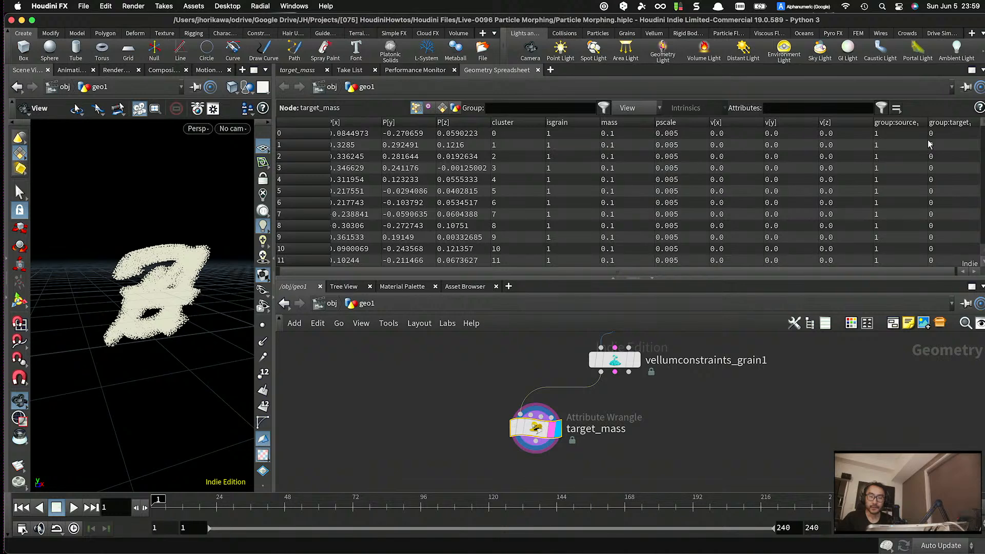
scroll(695, 176, down, 20)
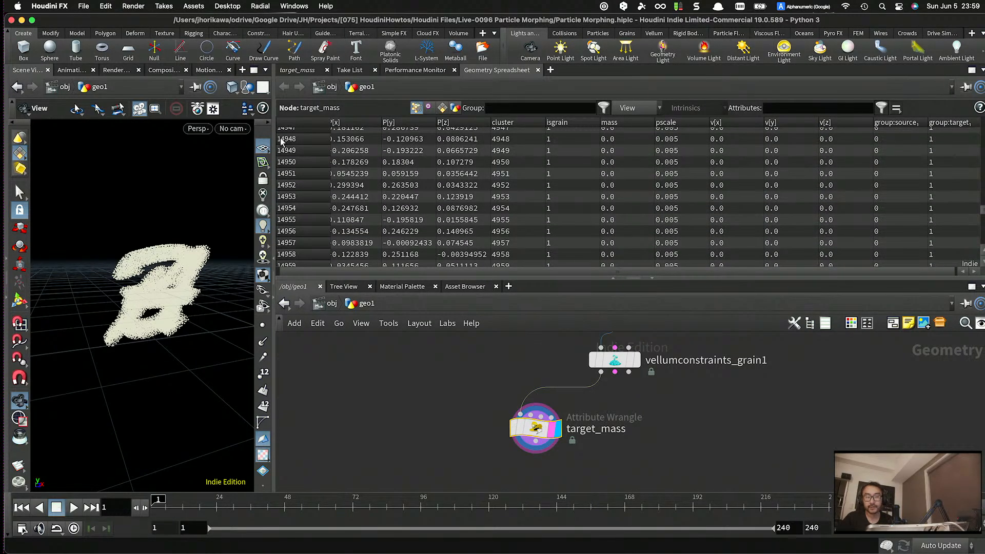
drag(273, 149, 632, 163)
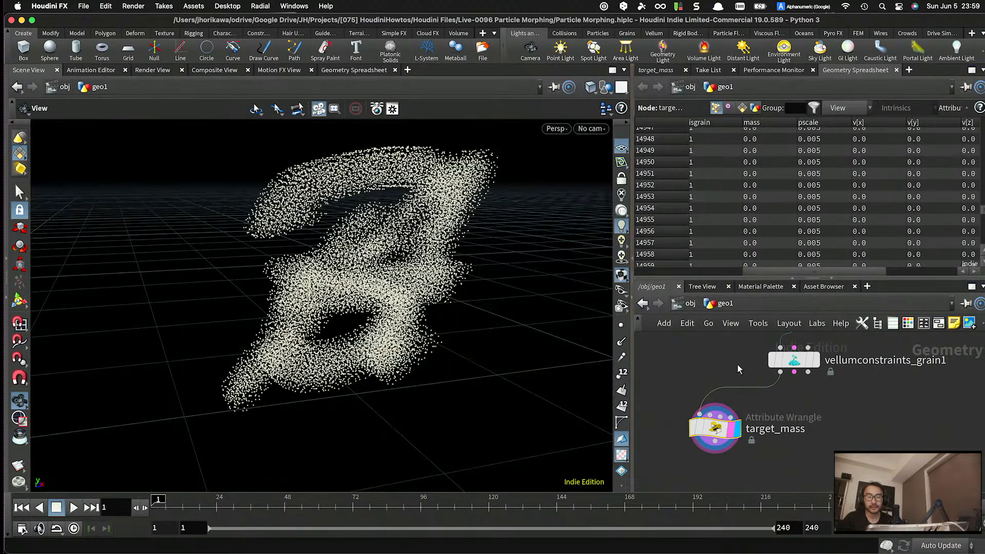
- Add a Vellum Solver node below the target_mass wrangle in the network
scroll(737, 365, down, 5)
scroll(737, 400, up, 5)
scroll(745, 404, down, 2)
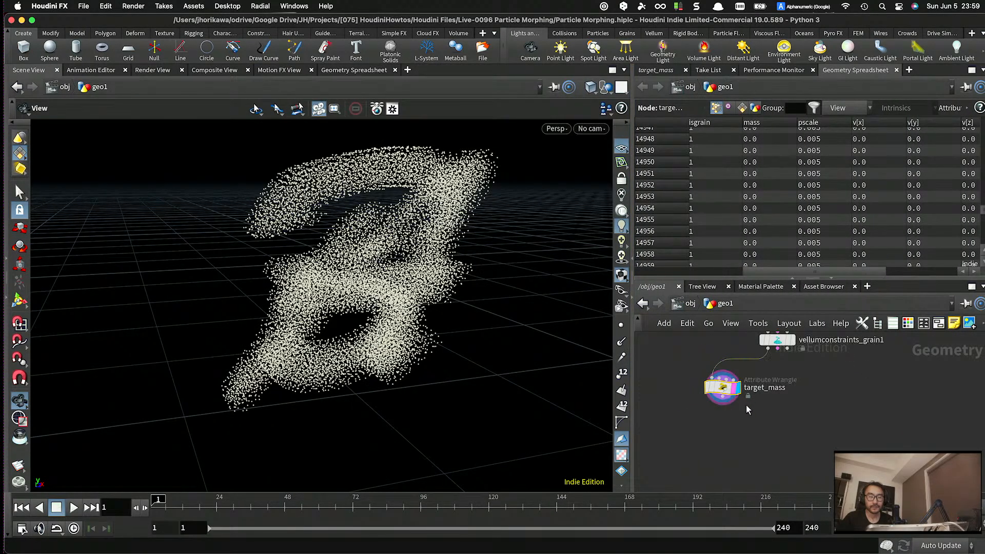
middle_drag(751, 415, 749, 423)
key(Tab)
key(Escape)
mouse_move(723, 416)
mouse_down()
mouse_move(730, 428)
mouse_move(728, 412)
mouse_up()
key(Tab)
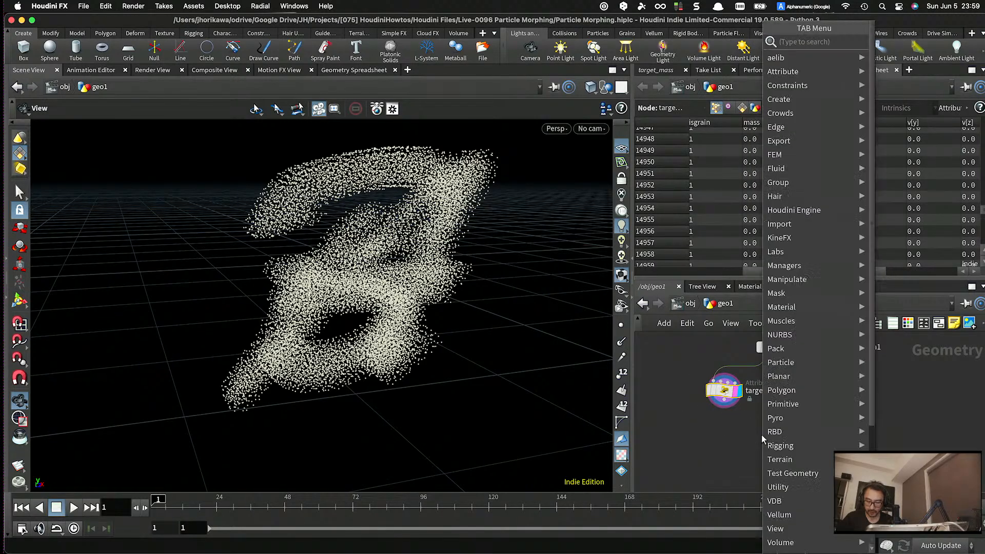
text(vellu)
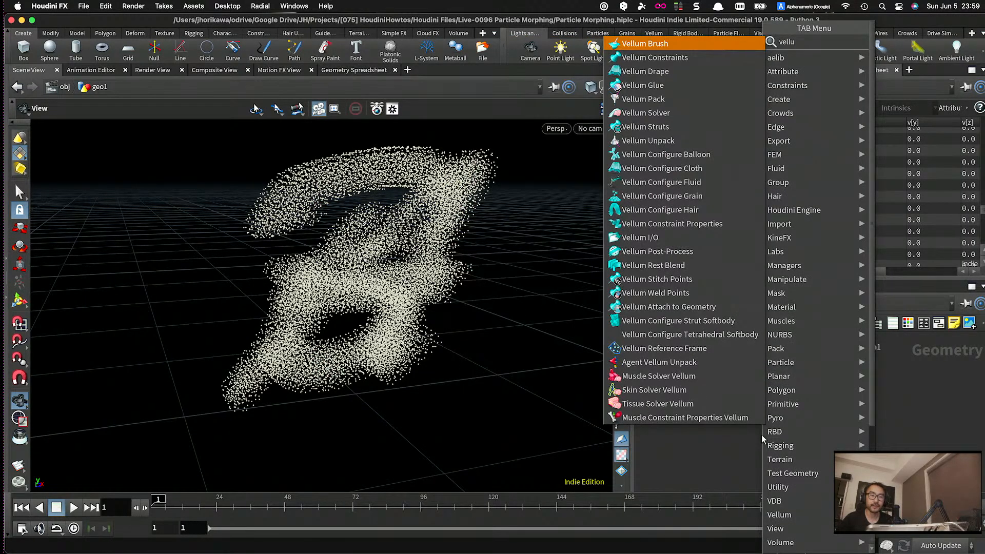
text(m so)
key(Return)
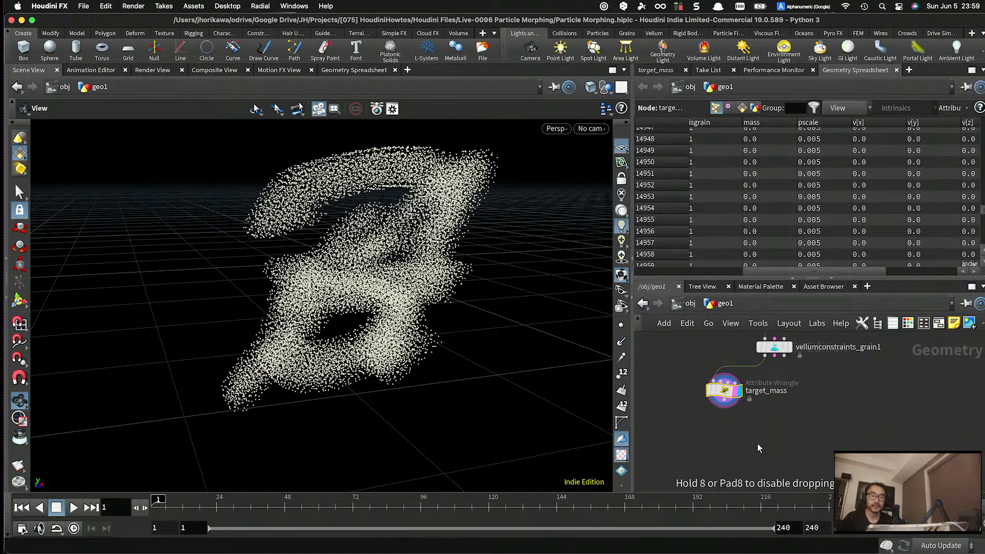
click(754, 445)
scroll(754, 445, up, 3)
drag(756, 445, 769, 447)
- Wire target_mass into the Vellum Solver's first input and vellumconstraints_grain1's second and third outputs into its second and third inputs
drag(711, 381, 754, 433)
scroll(759, 420, down, 4)
scroll(769, 431, up, 2)
drag(775, 348, 772, 435)
drag(771, 438, 775, 437)
drag(784, 349, 786, 431)
scroll(798, 445, up, 3)
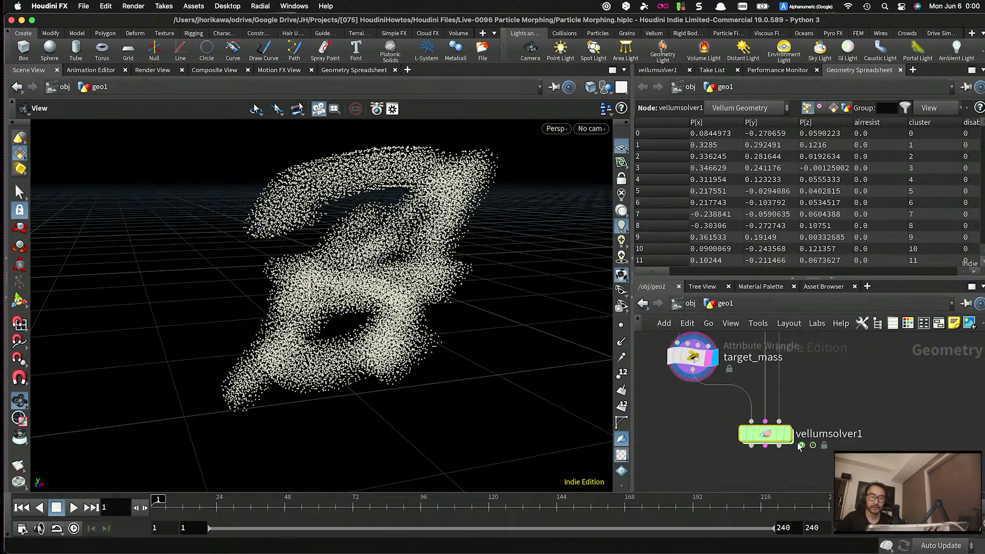
- Display the Vellum Solver, reposition it below target_mass, and save the scene
scroll(763, 378, down, 2)
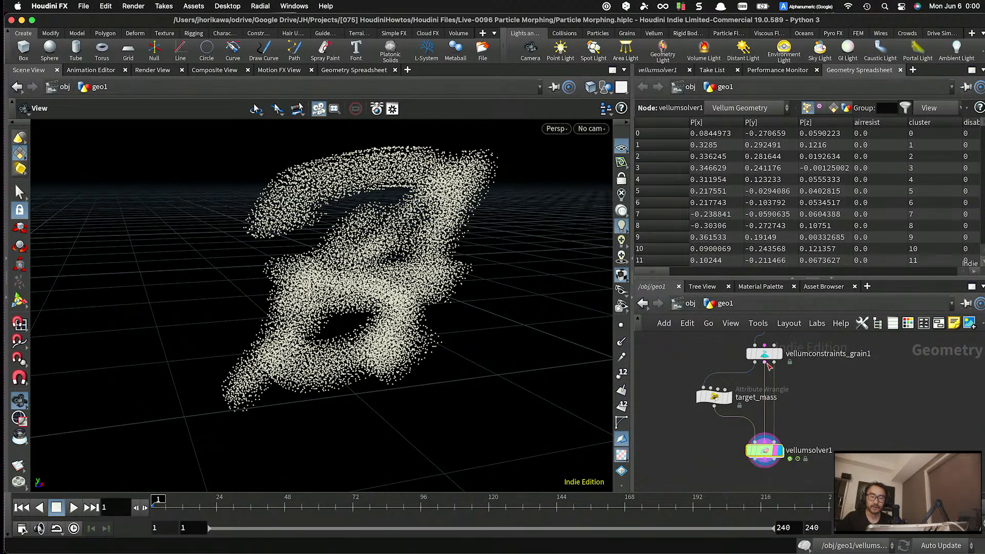
scroll(771, 409, down, 2)
scroll(774, 444, up, 2)
drag(771, 439, 757, 426)
scroll(785, 450, up, 2)
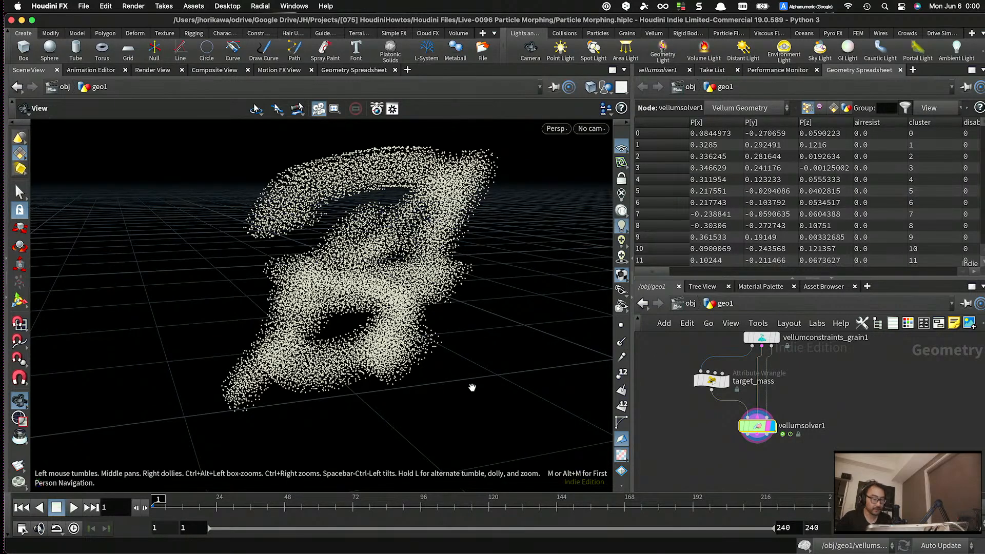
key(super+s)
- Play the grain simulation, scrub back through the cached frames to check the motion, and return to frame 1
click(74, 509)
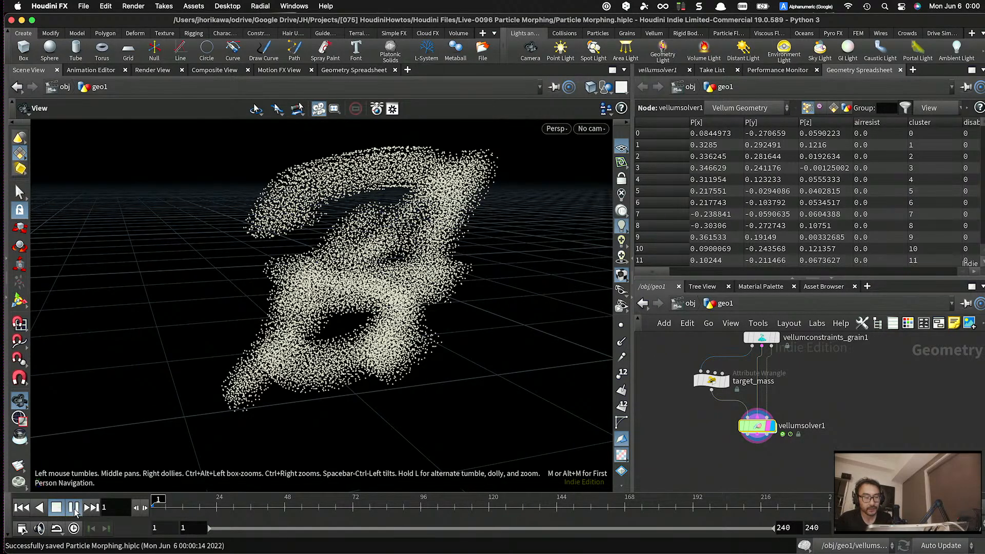
click(75, 509)
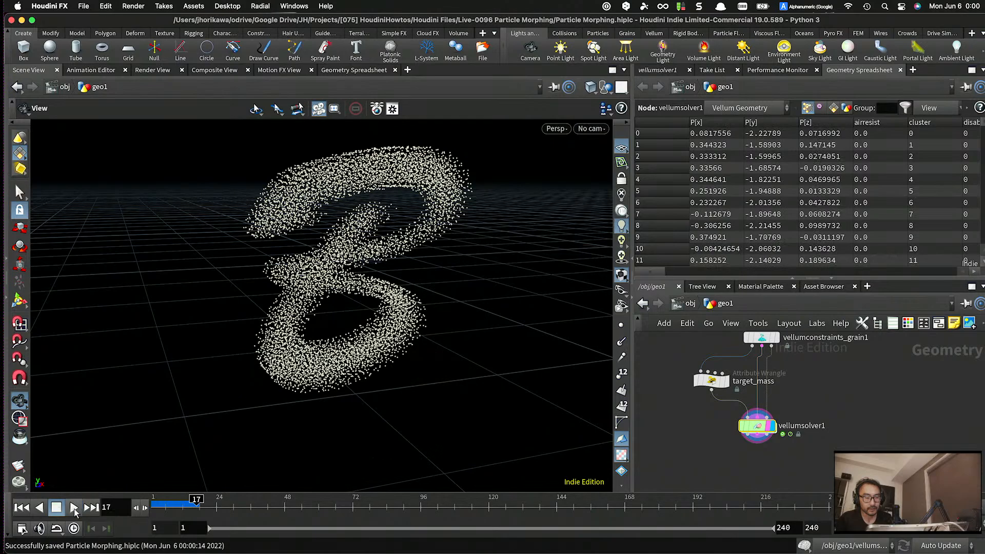
mouse_move(196, 504)
mouse_down()
mouse_move(147, 507)
mouse_move(192, 504)
mouse_move(152, 505)
mouse_move(182, 504)
mouse_up()
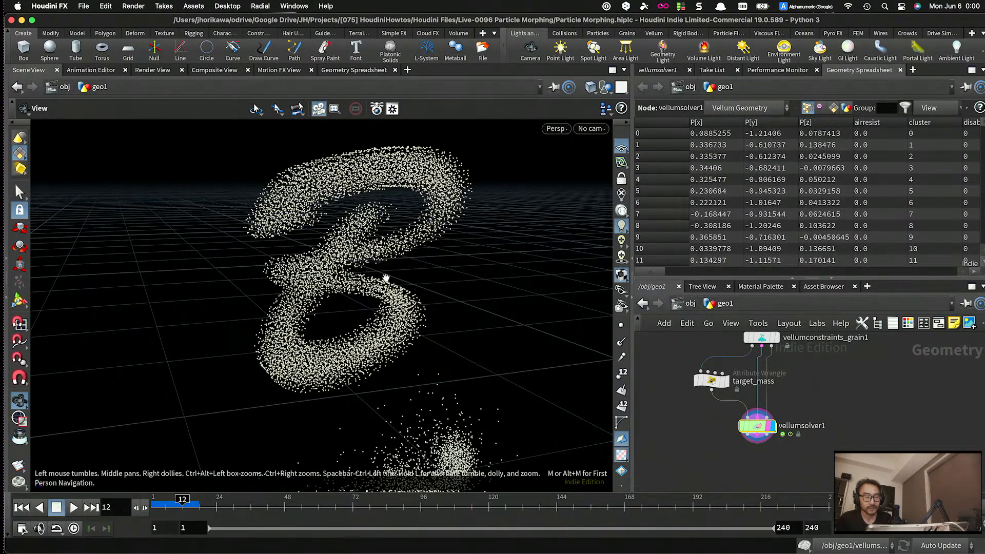
scroll(393, 274, down, 3)
scroll(359, 336, up, 2)
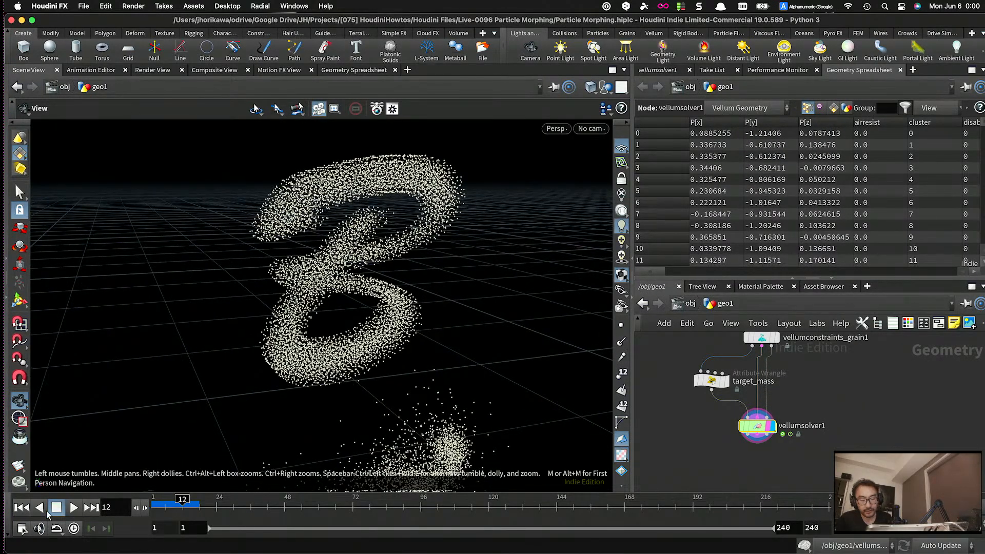
click(21, 508)
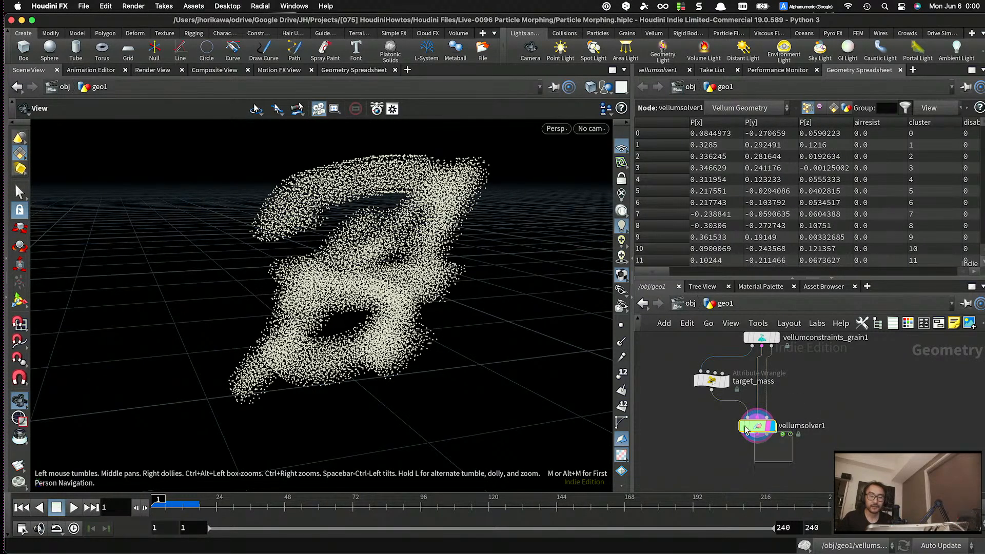
- Set the Vellum Solver's Y gravity to 0
click(659, 70)
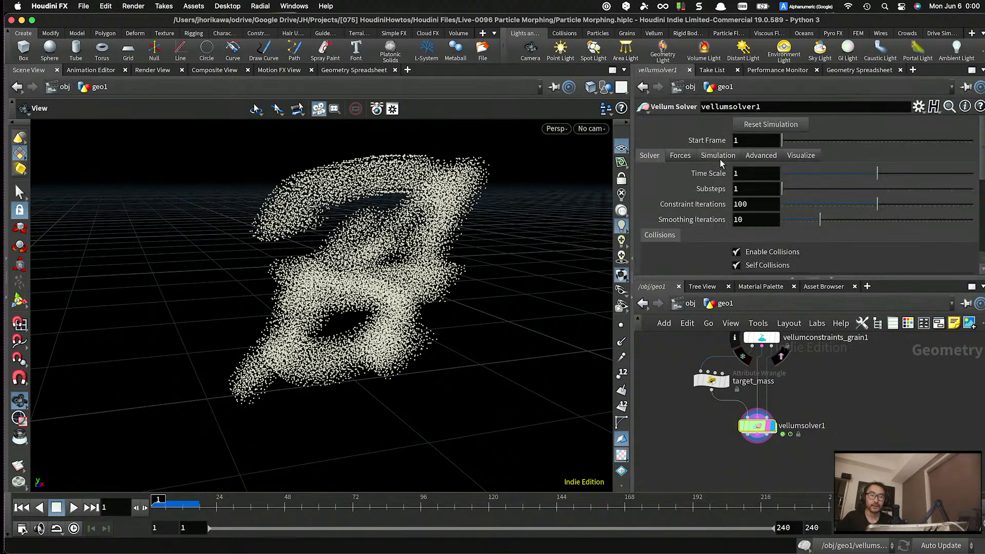
click(713, 156)
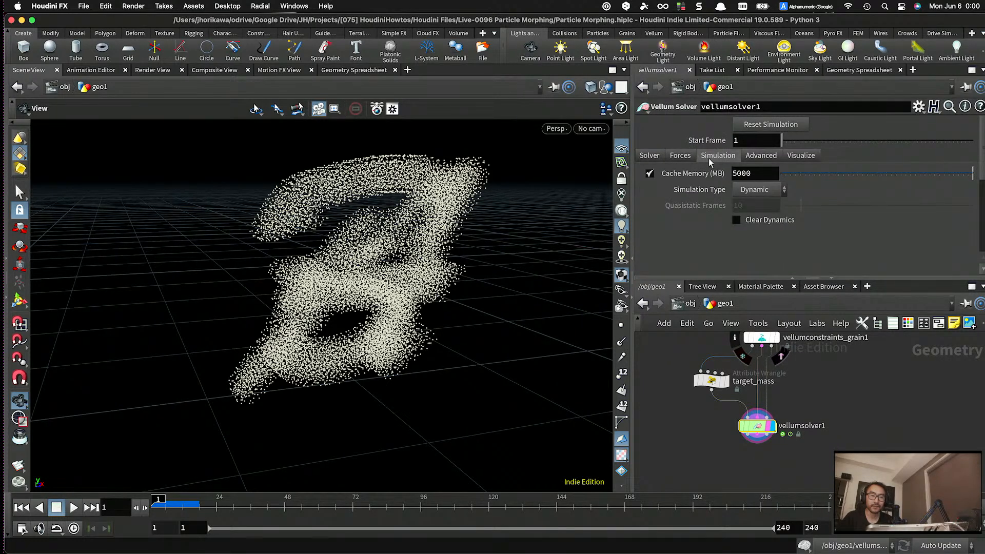
click(680, 156)
click(841, 173)
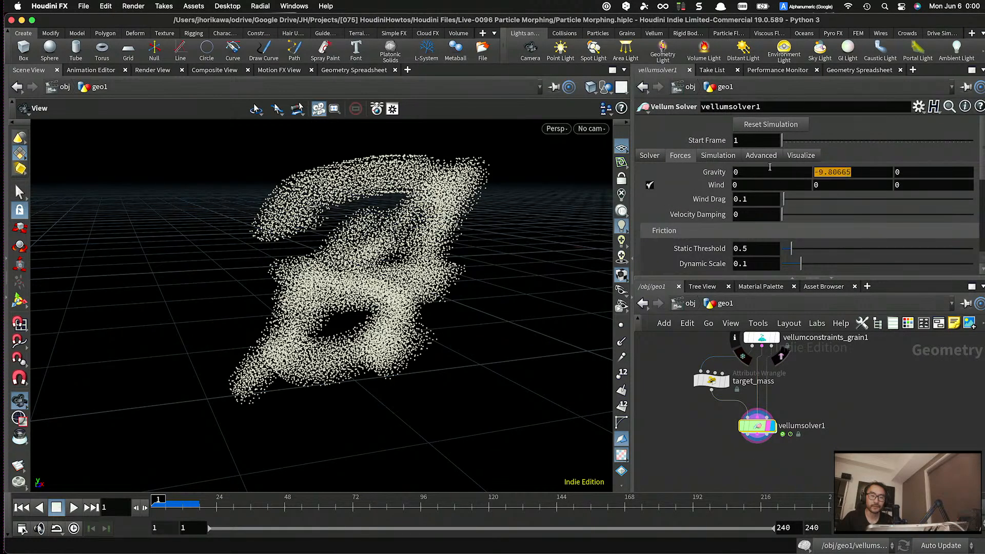
text(0)
key(Return)
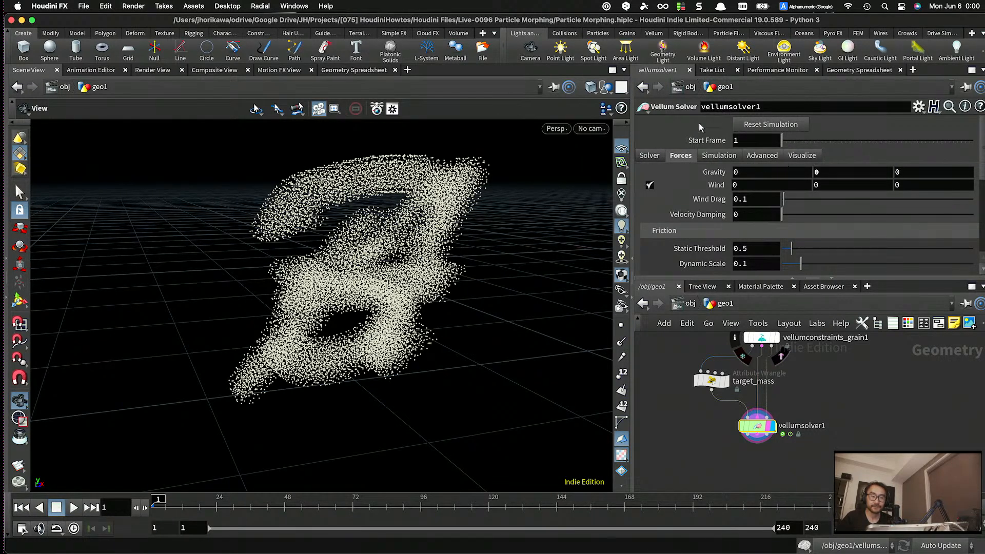
- Turn off Enable Collisions on the Vellum Solver
click(651, 157)
scroll(661, 170, down, 2)
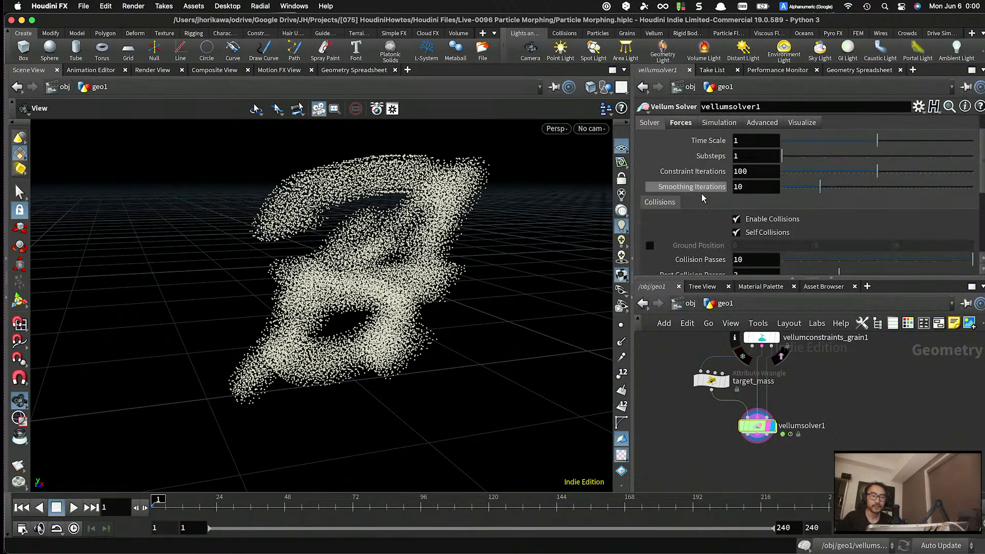
click(736, 219)
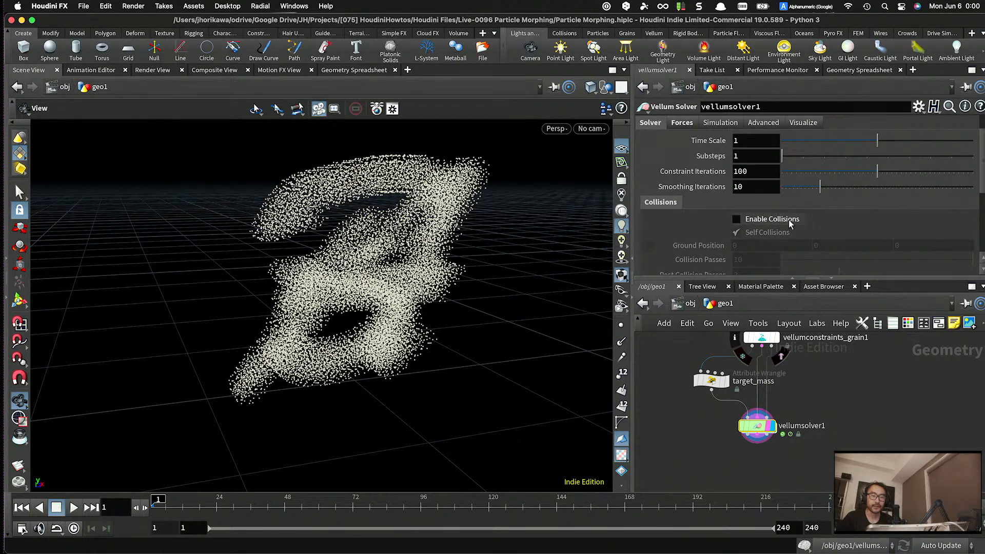
- Play the simulation without gravity and collisions, then scrub back to frame 1
click(74, 507)
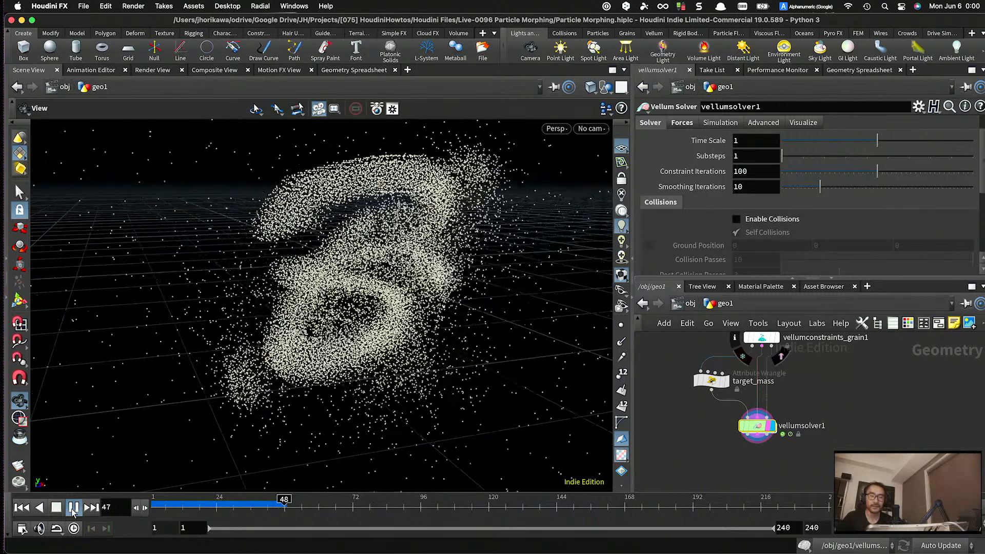
click(74, 508)
drag(280, 500, 154, 500)
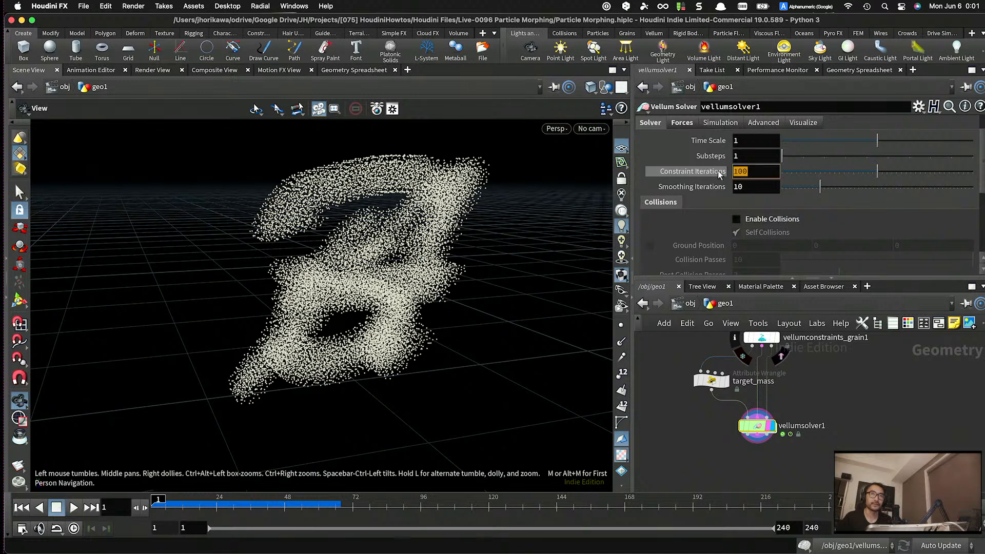
- Set the Vellum Solver's Constraint Iterations to 10
mouse_move(720, 175)
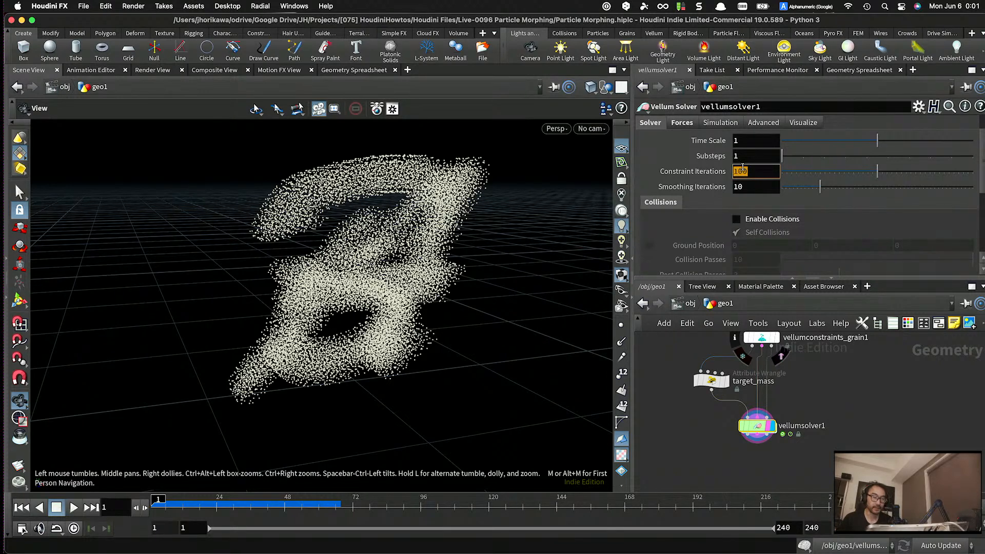
key(Return)
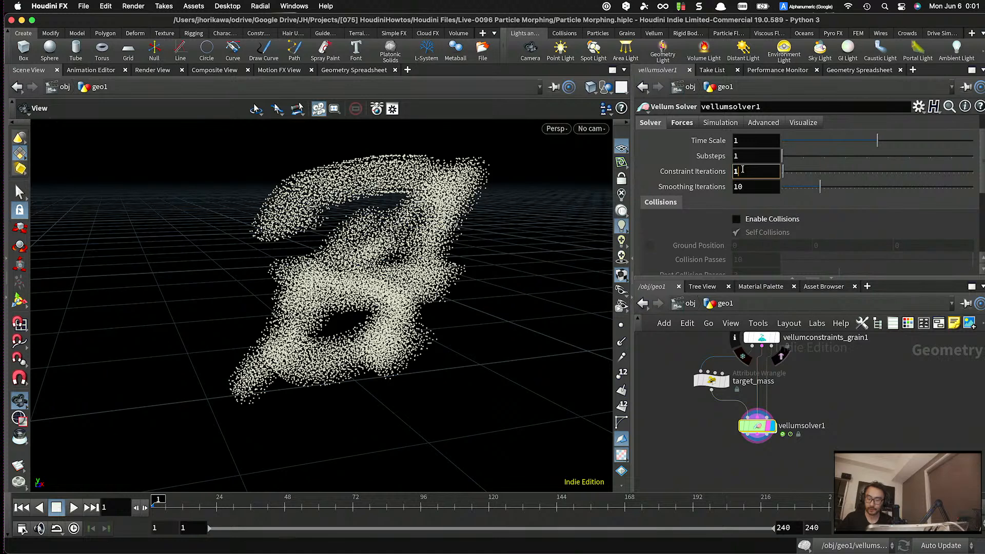
key(Return)
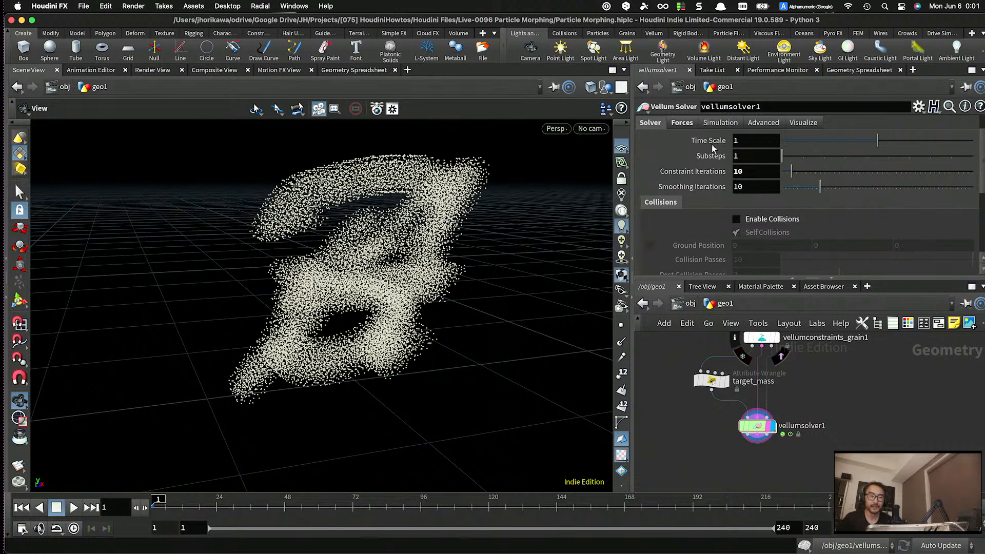
- Set the Vellum Solver's Cache Memory to 50000 MB and save the scene
click(719, 125)
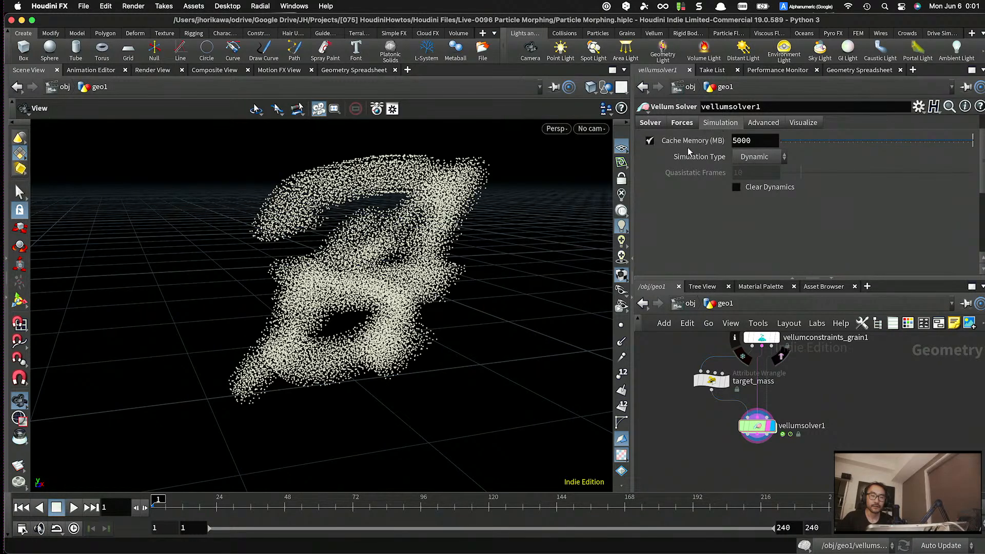
click(750, 140)
text(0)
key(Return)
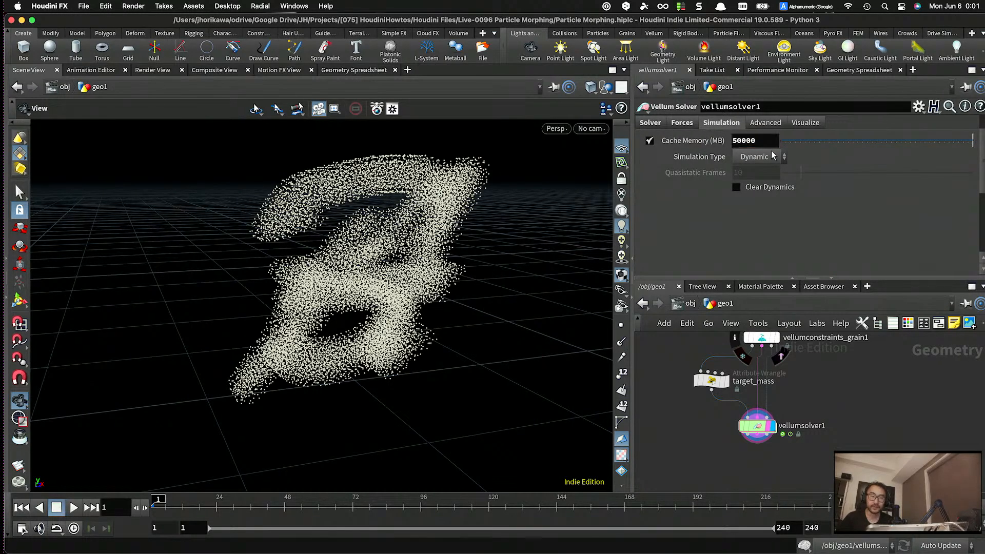
key(super+s)
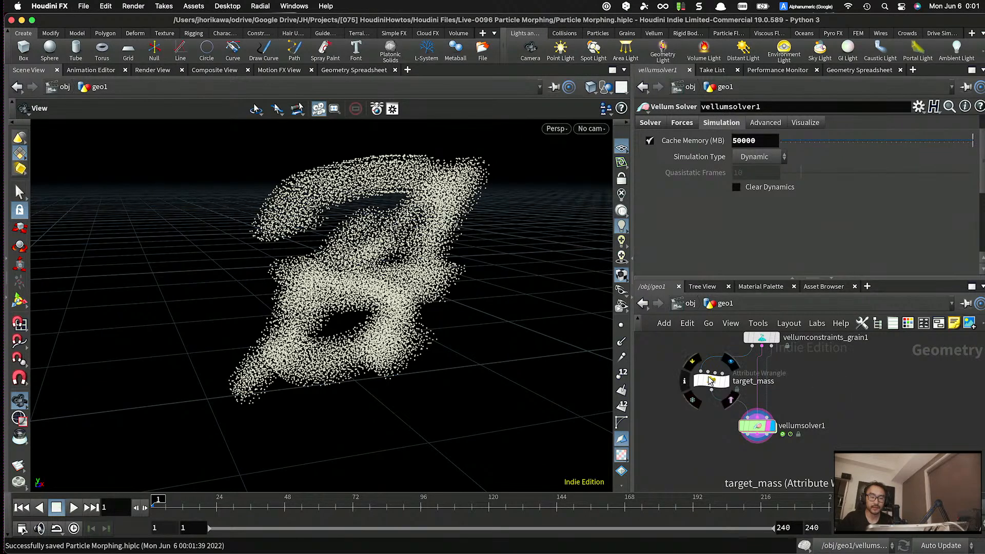
- Play the simulation with the reduced constraint iterations, inspect the particles from another angle, and return to frame 1
drag(758, 428, 763, 429)
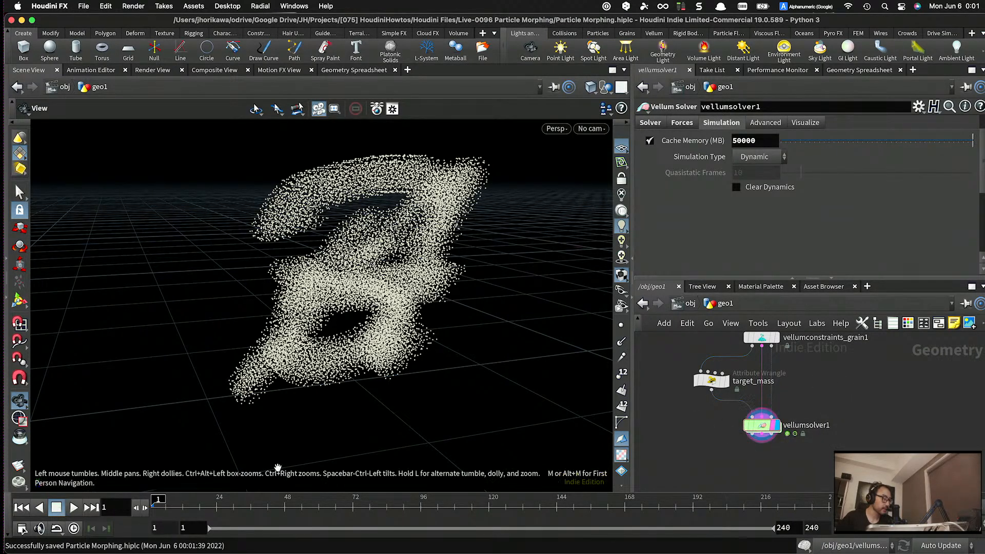
click(73, 508)
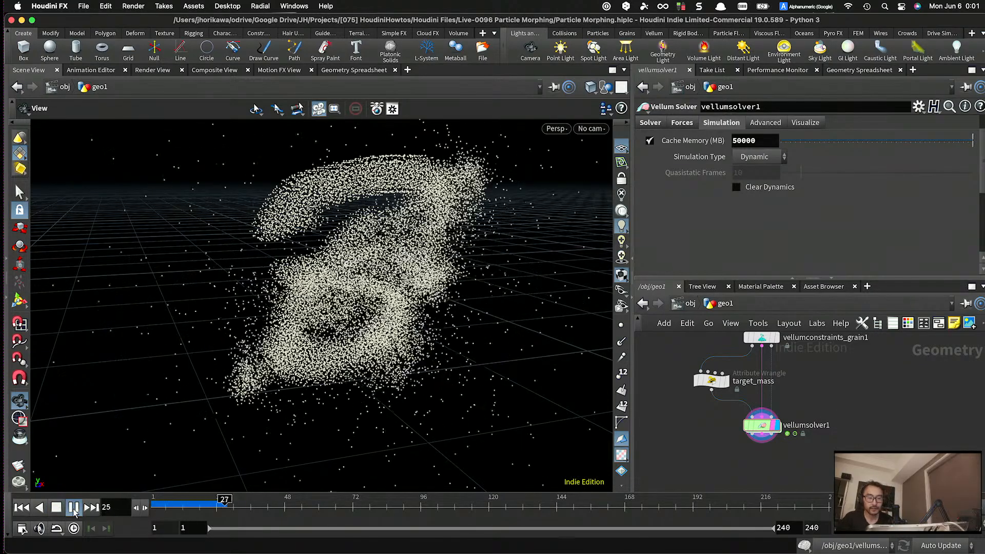
drag(412, 245, 275, 345)
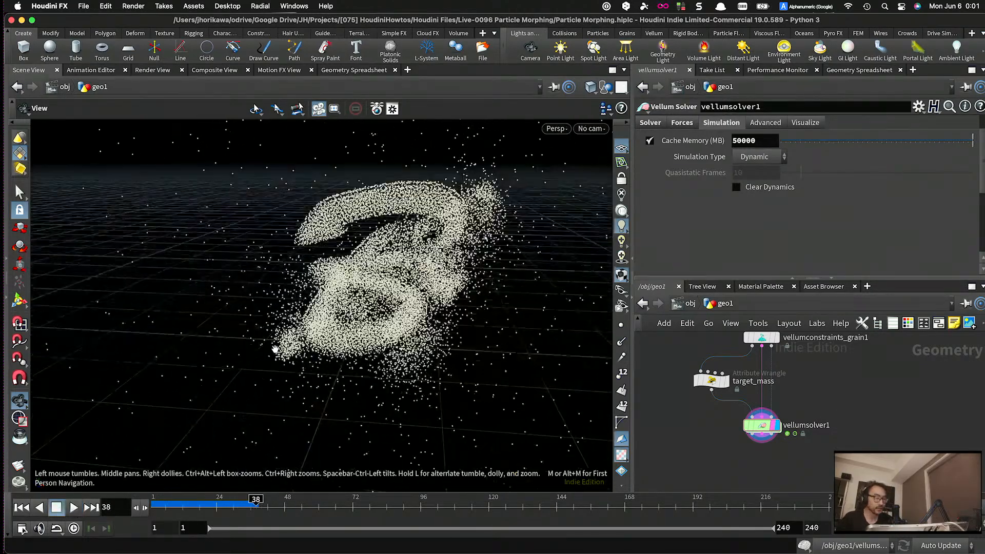
click(22, 508)
scroll(660, 407, up, 1)
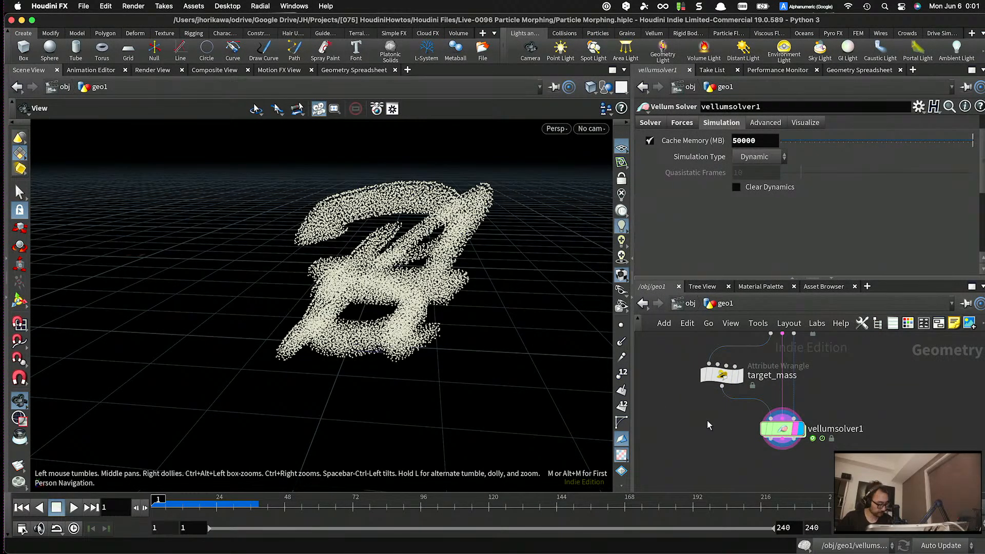
- Save the scene
key(super+s)
scroll(755, 427, down, 4)
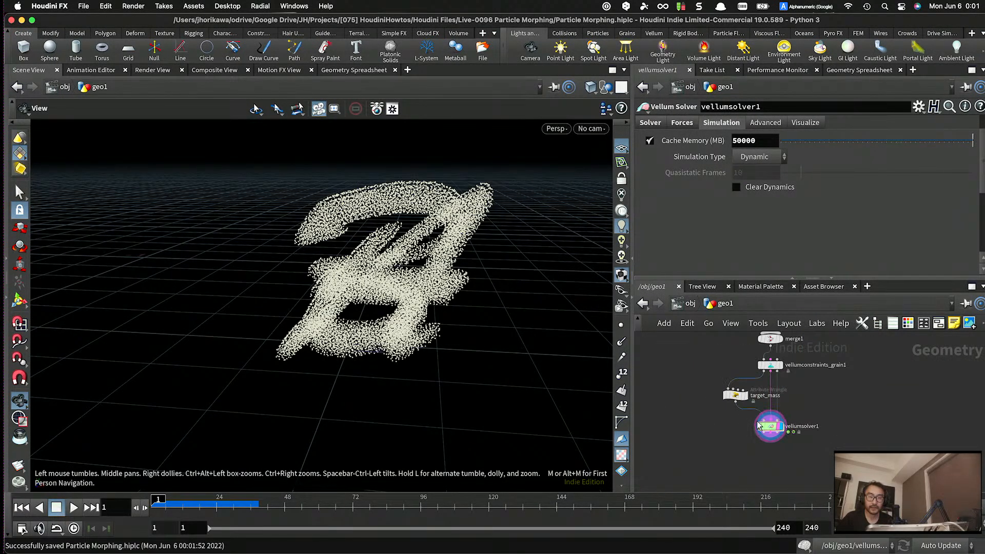
scroll(803, 423, up, 3)
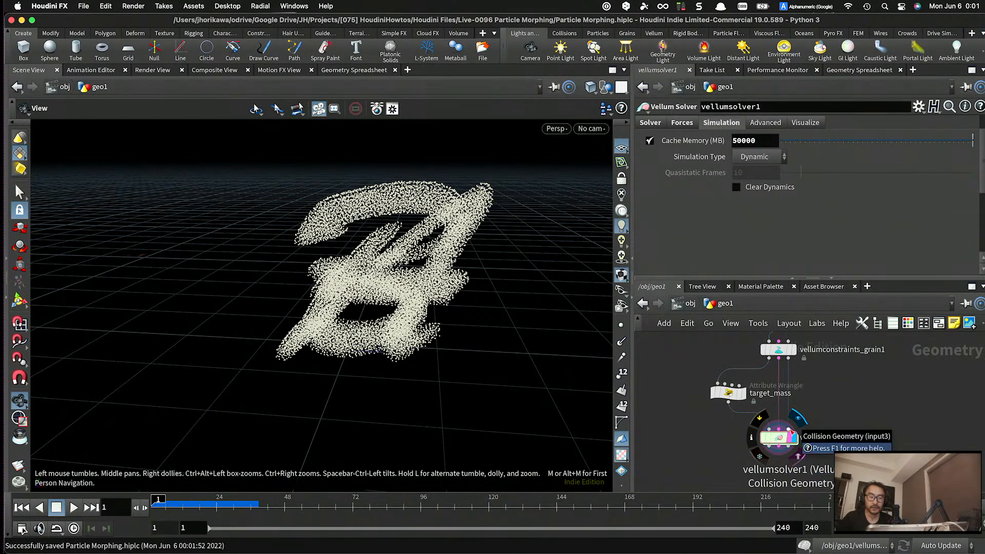
- Review the Vellum Solver's force, friction, iteration and collision settings
click(687, 124)
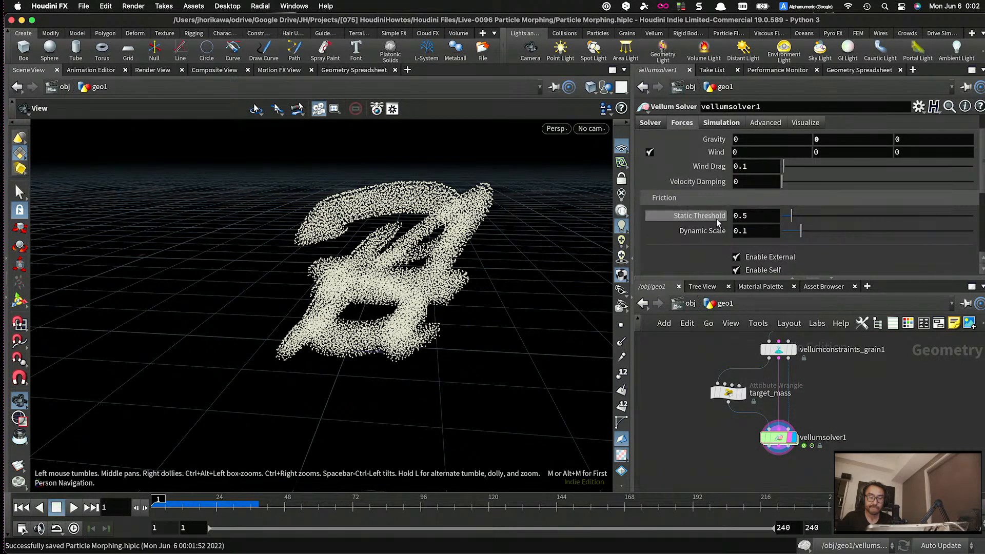
scroll(717, 221, down, 4)
scroll(692, 185, up, 3)
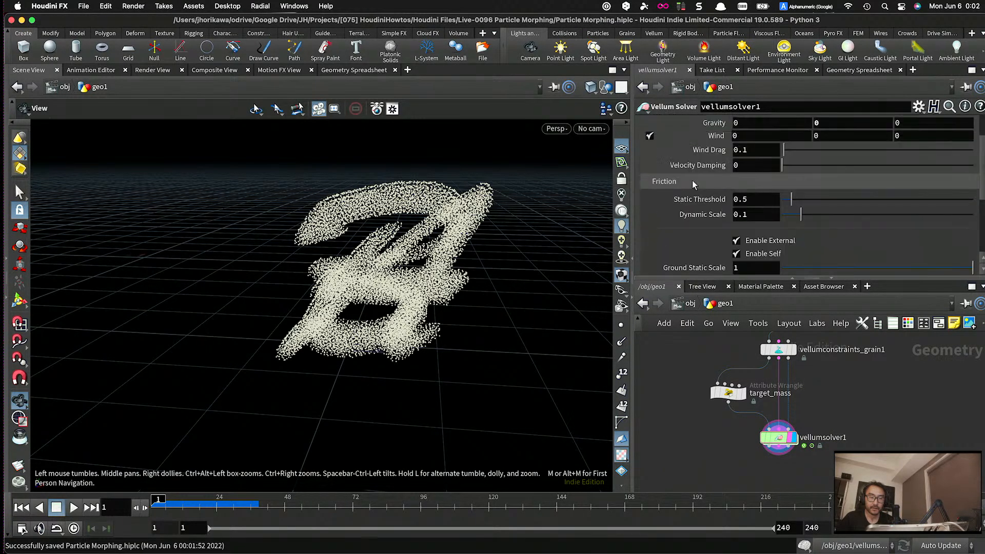
scroll(692, 180, up, 2)
middle_drag(806, 404, 817, 435)
scroll(816, 432, down, 3)
scroll(788, 438, up, 3)
scroll(788, 438, down, 3)
scroll(787, 438, up, 3)
scroll(787, 438, up, 3)
scroll(787, 438, down, 3)
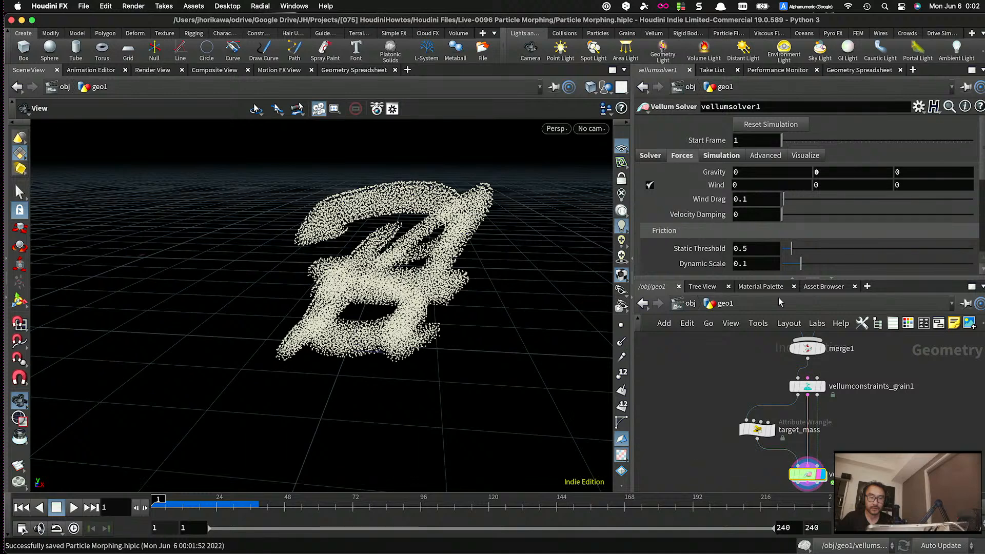
click(721, 155)
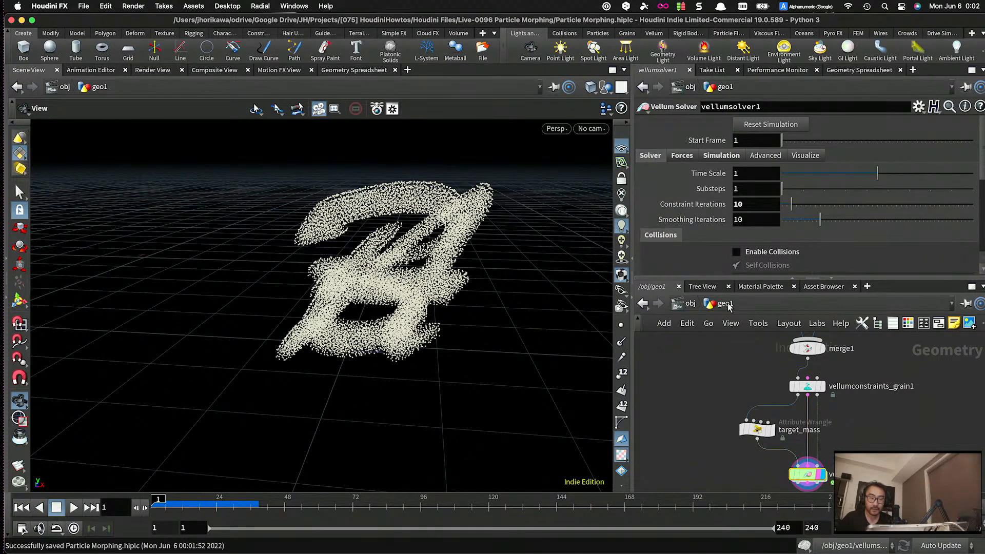
- Examine the node network from the scatter, cluster and group nodes down to the merge node
scroll(728, 371, down, 3)
scroll(728, 364, up, 3)
middle_drag(728, 363, 741, 432)
scroll(769, 359, up, 2)
middle_drag(769, 359, 775, 378)
scroll(775, 379, up, 1)
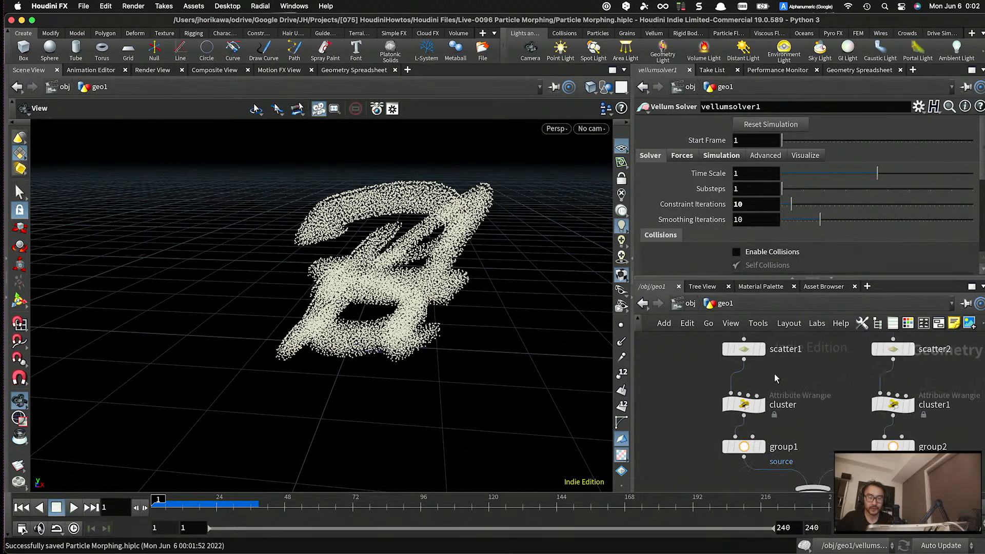
scroll(784, 422, down, 5)
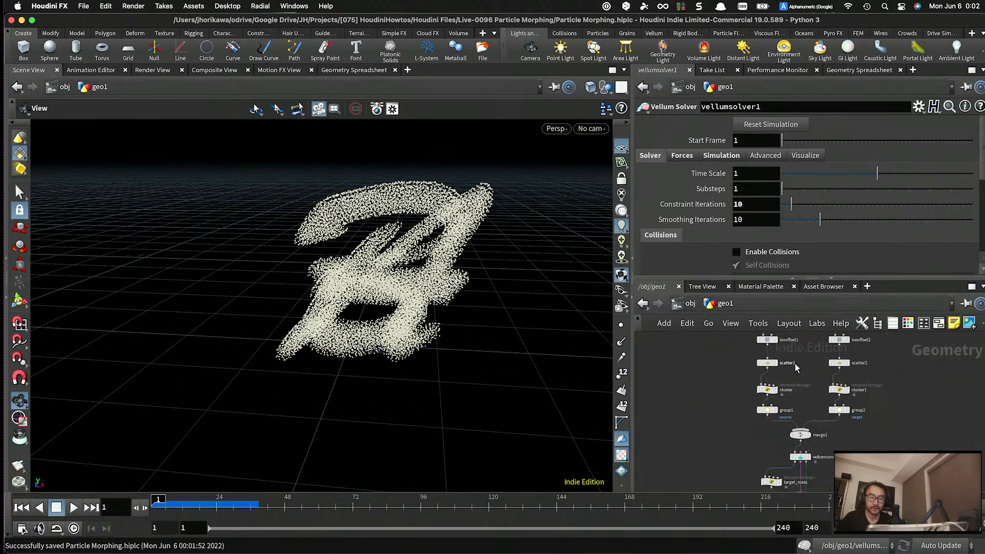
middle_drag(773, 444, 772, 406)
scroll(772, 405, up, 3)
scroll(772, 406, up, 3)
scroll(771, 436, down, 3)
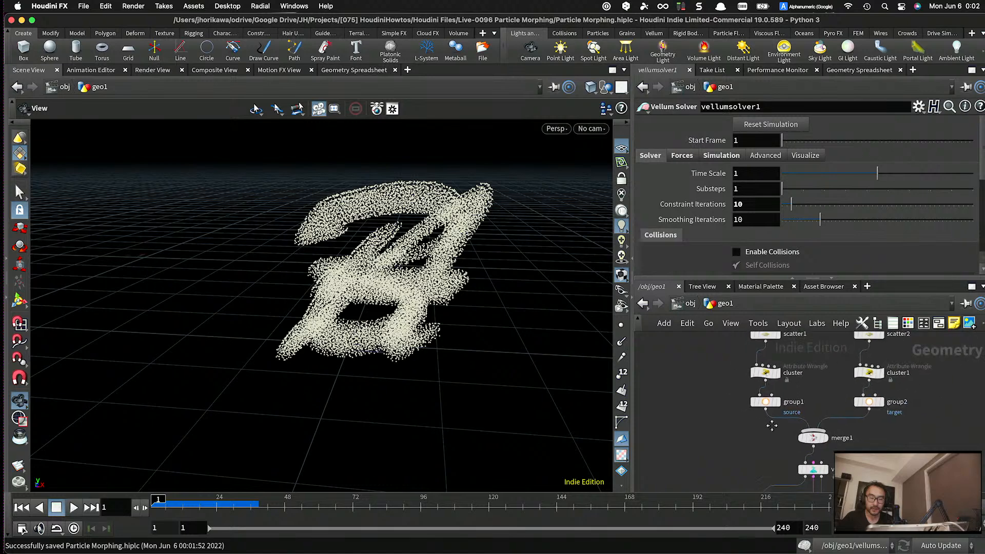
- Set the Particle Size on the vellumconstraints_grain1 node to 0.0001
middle_drag(813, 474, 821, 393)
scroll(821, 393, up, 3)
drag(889, 412, 765, 368)
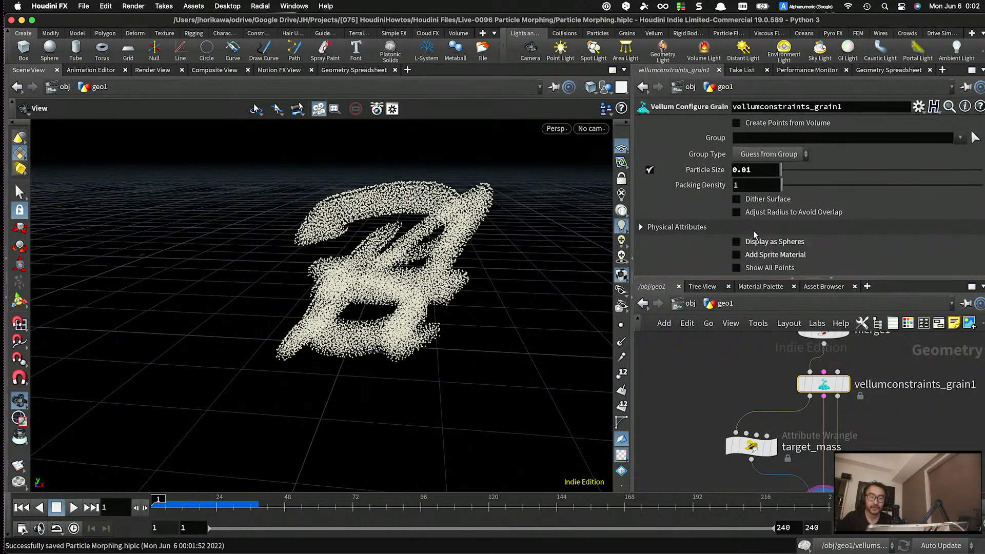
click(745, 170)
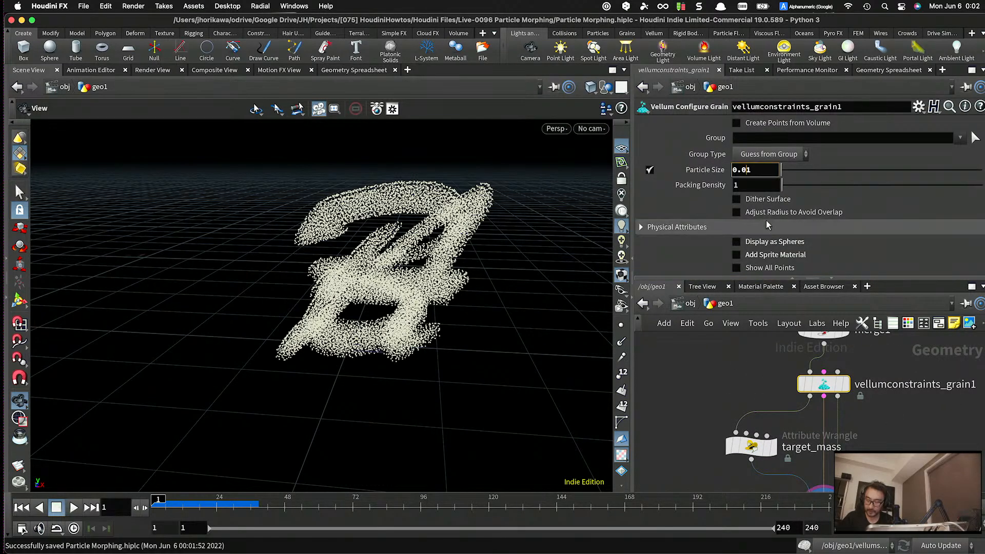
text(00)
- Select the vellumsolver1 node, play the simulation with the smaller particle size and scrub back to frame 1
scroll(743, 365, down, 3)
middle_drag(797, 480, 779, 424)
scroll(779, 431, up, 3)
click(779, 400)
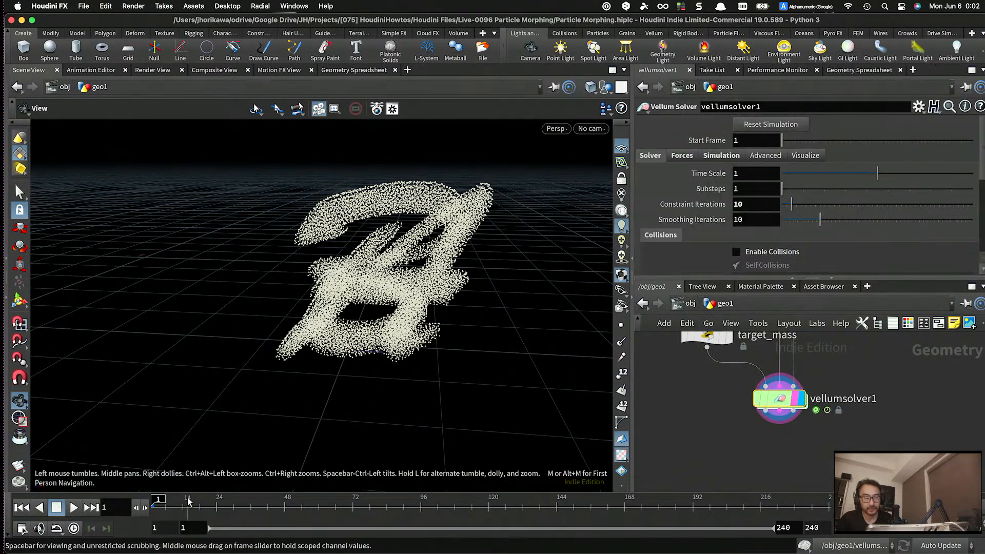
click(73, 508)
drag(173, 508, 152, 507)
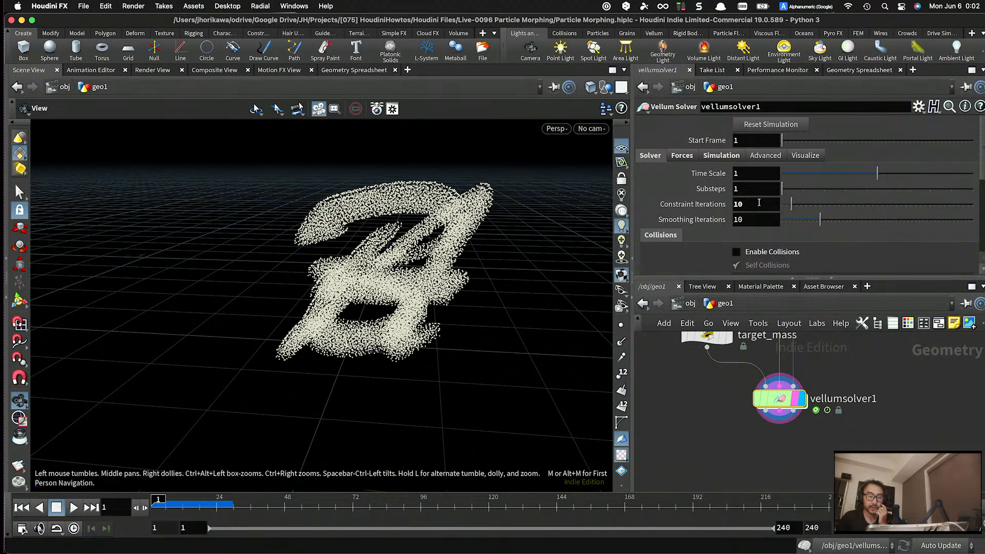
- Set the Particle Size on vellumconstraints_grain1 to 0.001 and play the simulation
scroll(759, 203, down, 5)
scroll(759, 203, up, 5)
scroll(721, 418, down, 3)
middle_drag(781, 371, 782, 424)
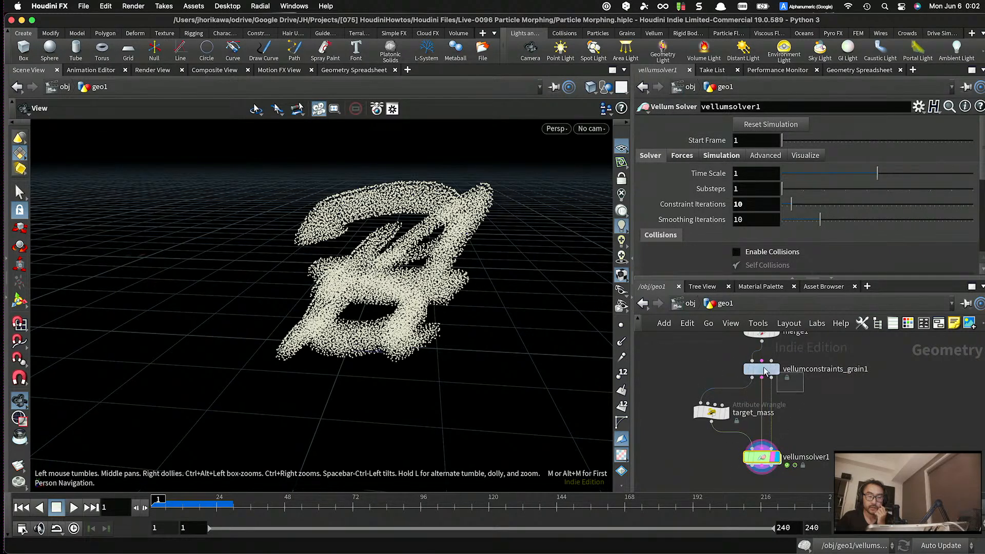
click(773, 372)
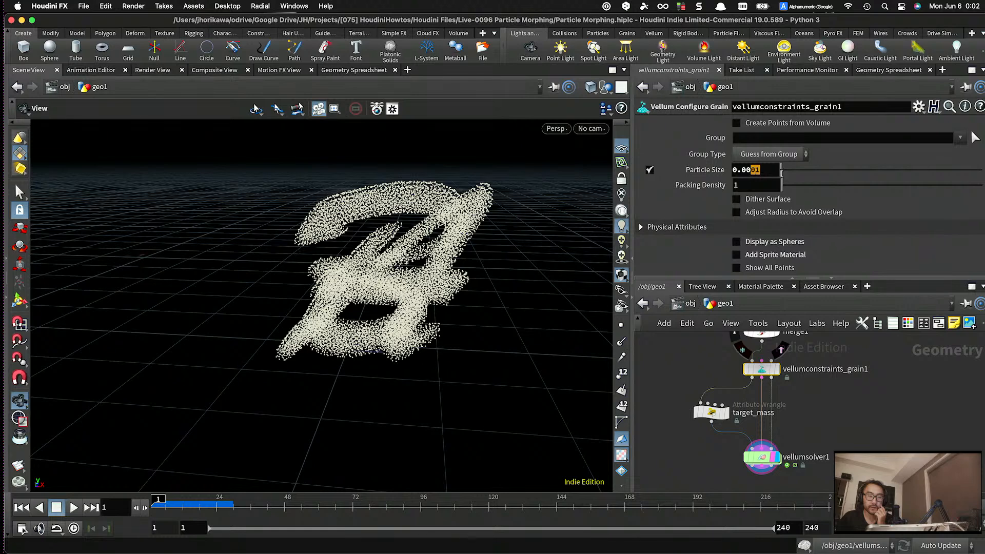
drag(772, 173, 787, 177)
text(1)
key(Return)
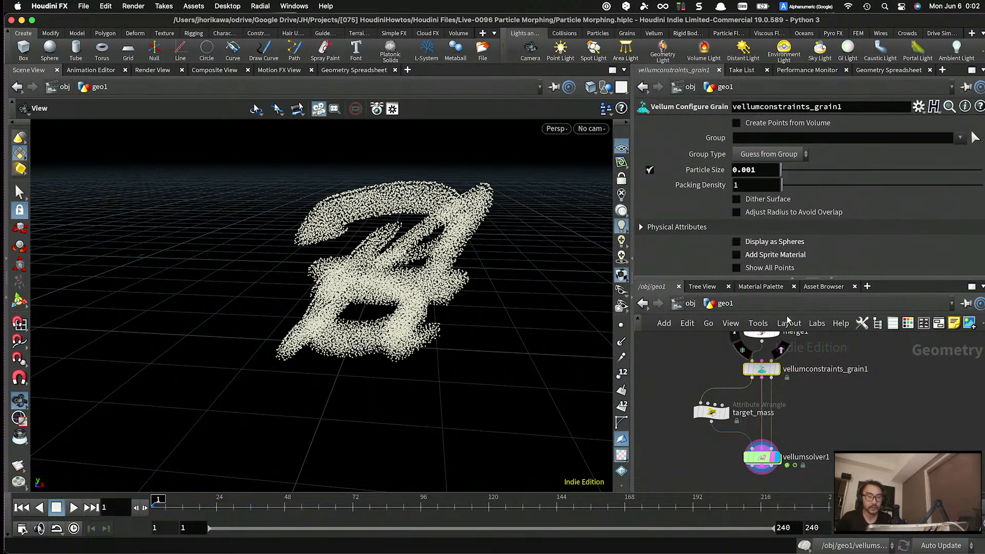
click(74, 507)
click(74, 507)
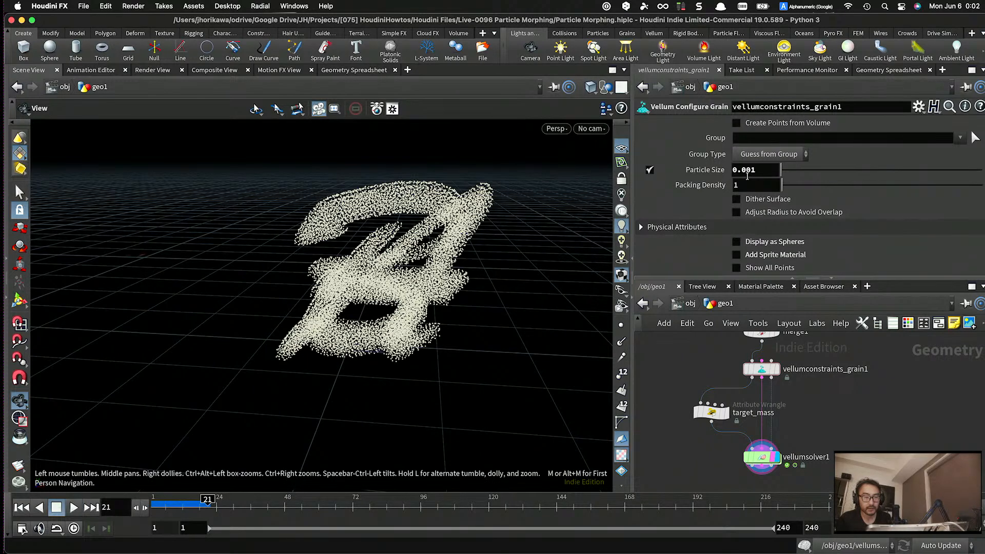
- Set the grain Particle Size to 0.01, replay the simulation from frame 1 and return to the first frame
text(1)
key(Return)
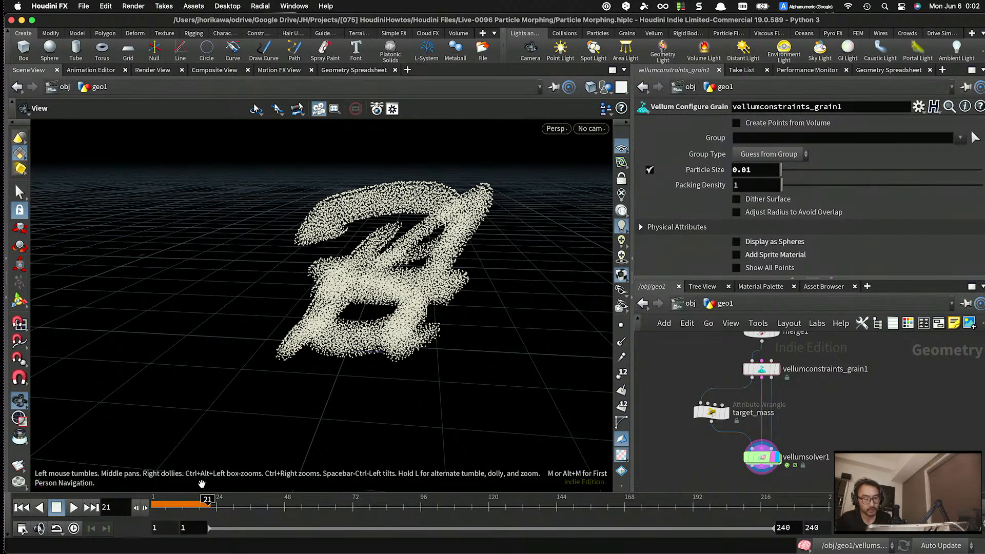
click(24, 508)
click(74, 508)
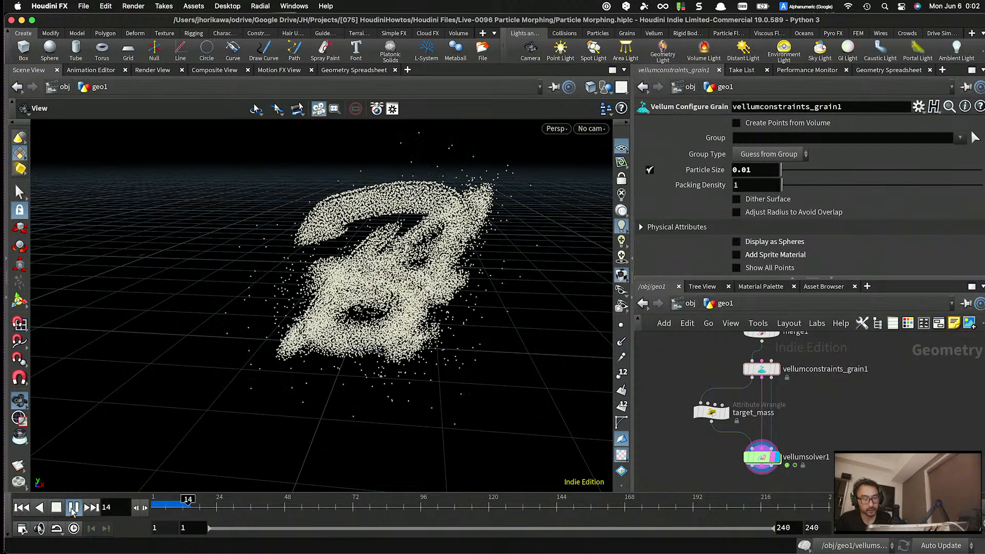
click(73, 507)
click(22, 508)
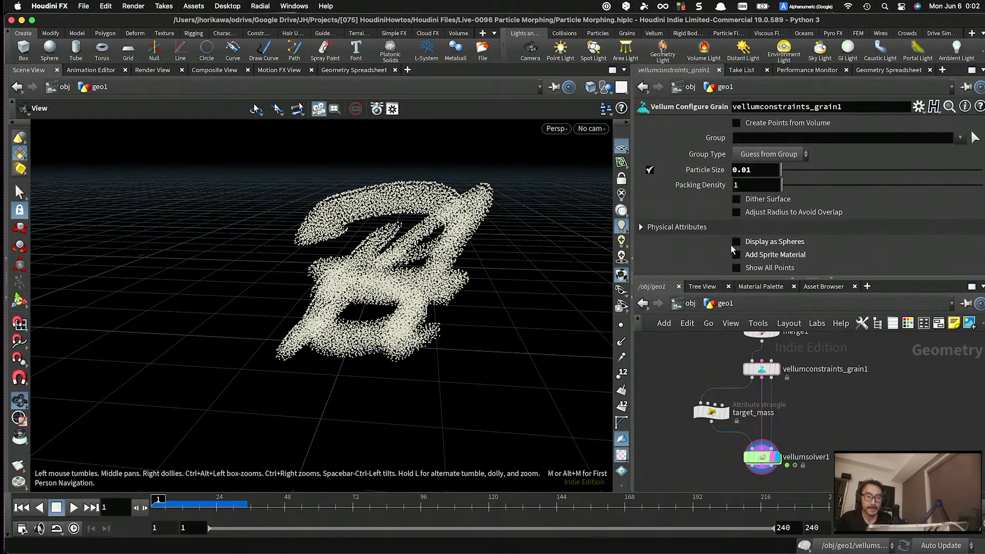
- Review the Physical Attributes of the vellumconstraints_grain1 node and collapse the section again
click(641, 226)
scroll(708, 231, down, 2)
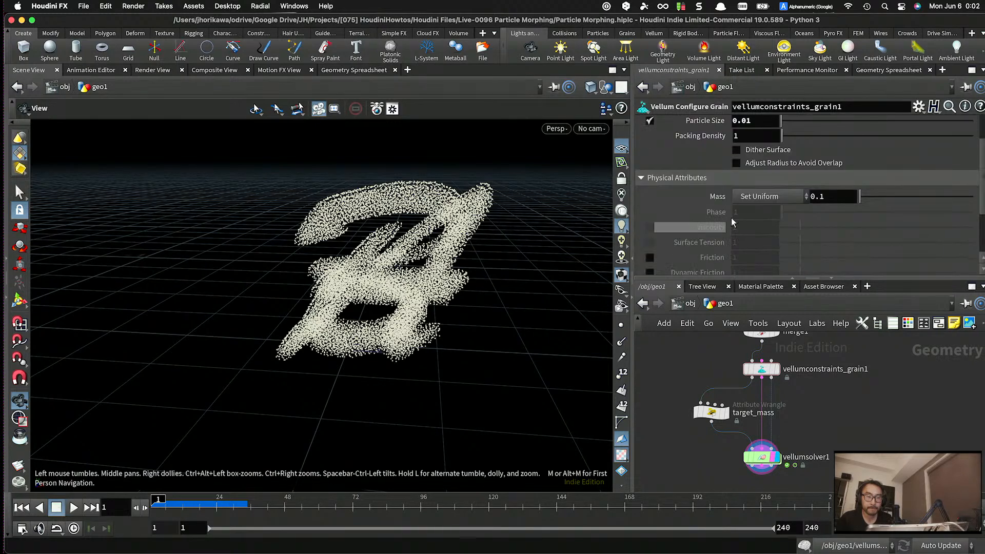
scroll(759, 198, down, 3)
scroll(759, 231, up, 4)
click(646, 218)
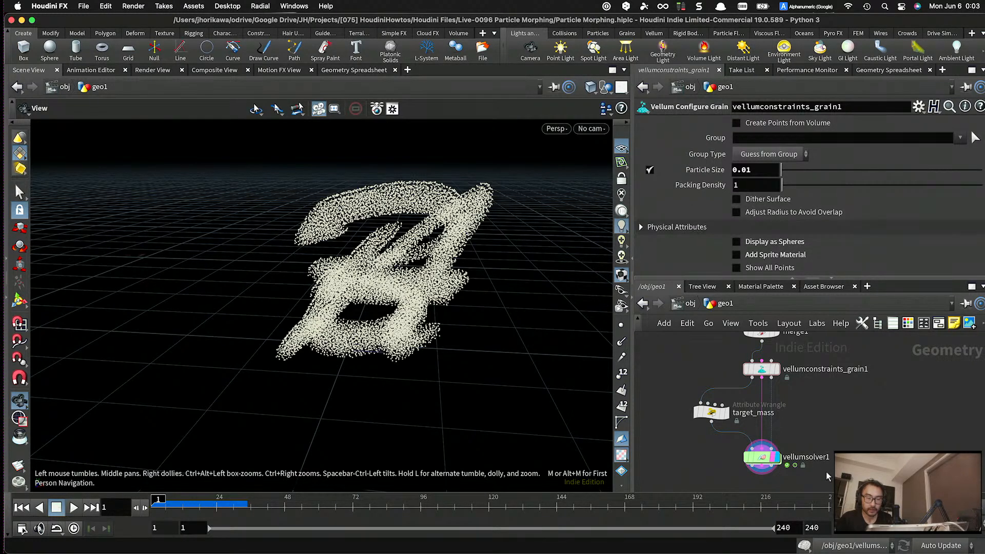
- Turn off Self Collisions in the Vellum Solver with Enable Collisions unchecked, play the simulation and return to frame 1
click(762, 456)
scroll(770, 242, down, 3)
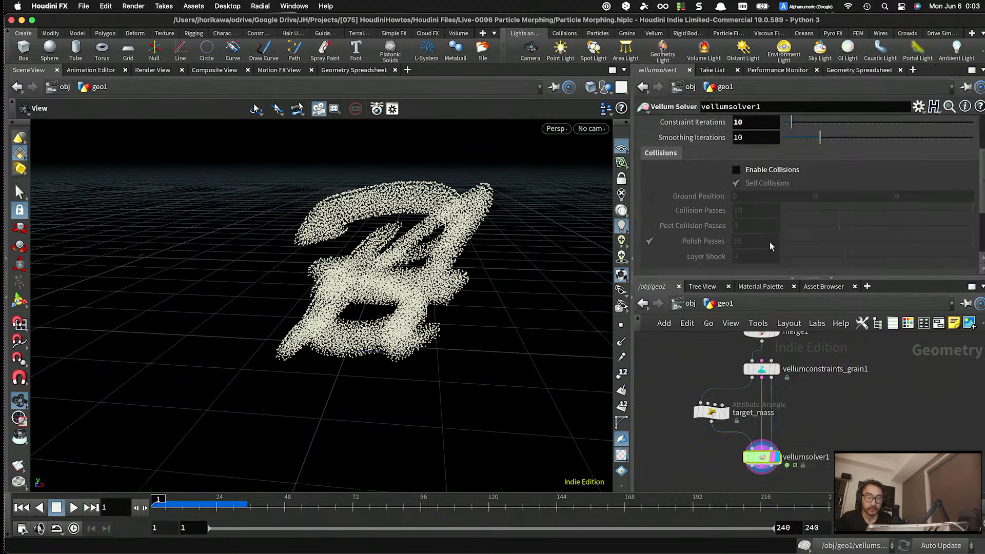
click(736, 170)
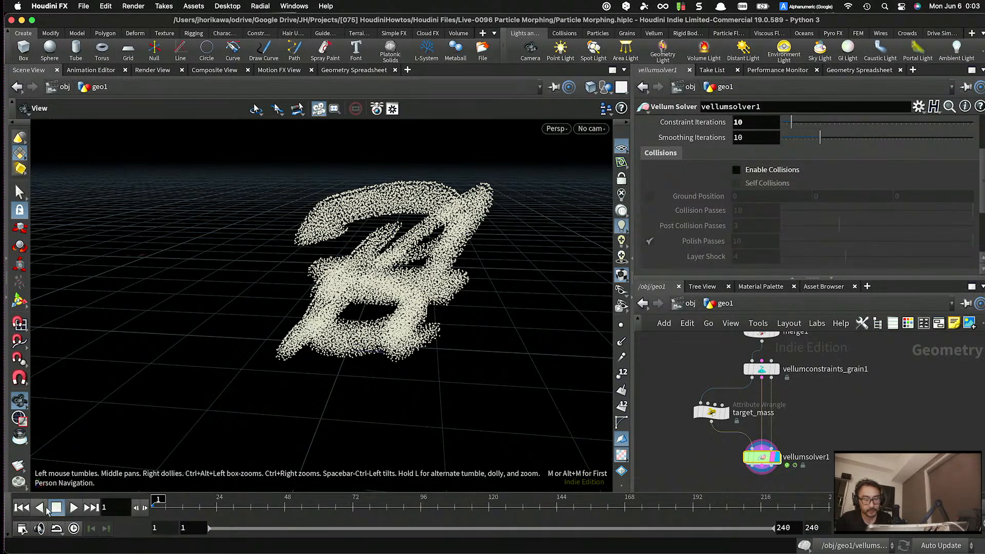
click(73, 508)
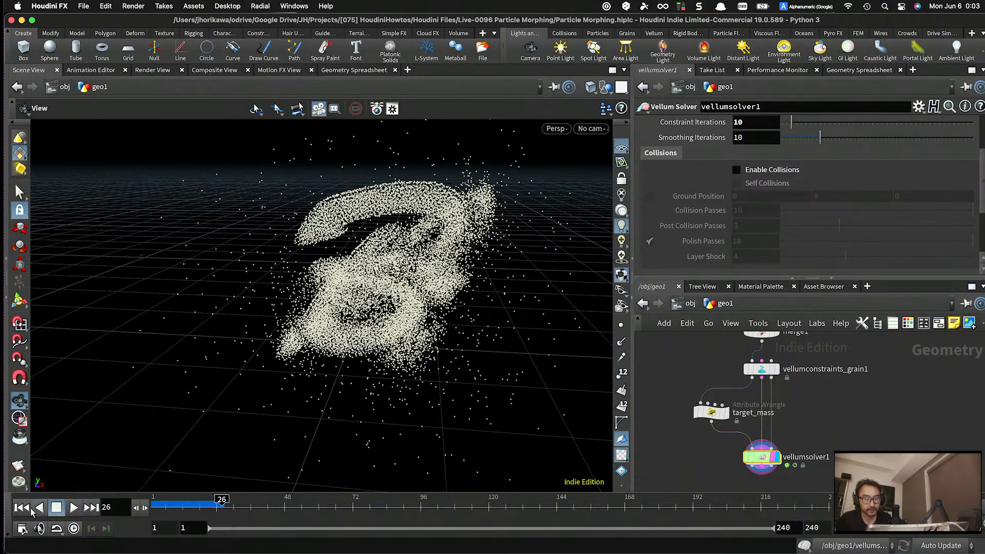
click(20, 508)
- Review the VEX expression of the cluster wrangle on the source branch
scroll(727, 456, down, 5)
scroll(726, 386, up, 5)
middle_drag(747, 344, 754, 412)
scroll(755, 412, up, 2)
click(711, 389)
mouse_move(749, 337)
middle_down()
mouse_move(750, 367)
mouse_move(752, 355)
middle_up()
scroll(751, 370, down, 2)
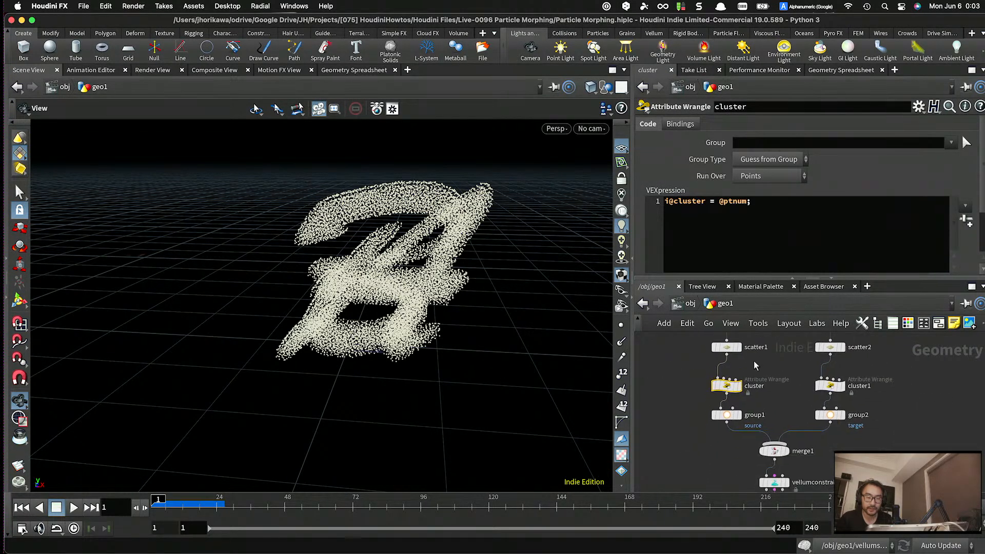
- Set the Particle Size on vellumconstraints_grain1 to 0 and play the simulation with the Vellum Solver selected
middle_drag(832, 489, 833, 435)
click(775, 424)
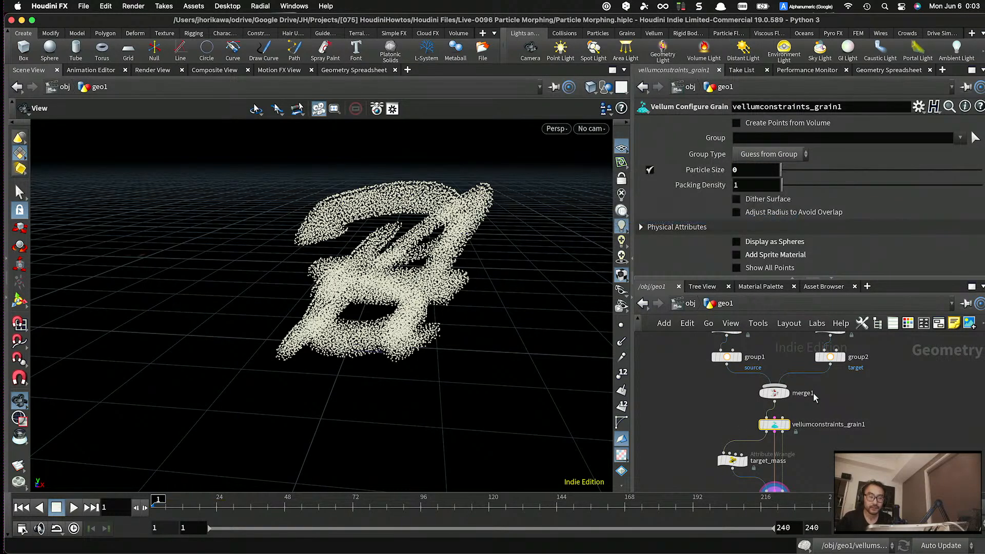
scroll(815, 377, down, 3)
scroll(826, 464, up, 3)
click(787, 447)
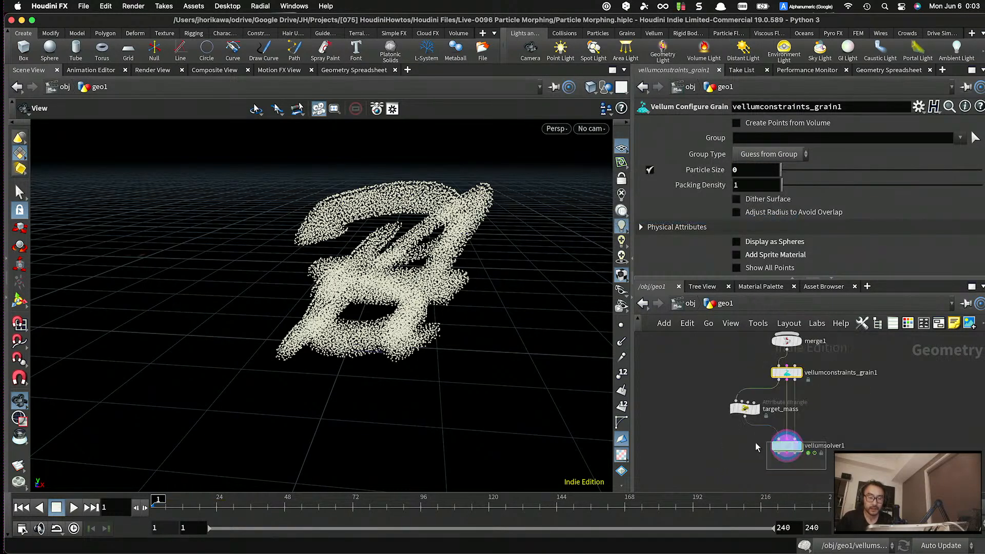
click(74, 507)
click(75, 508)
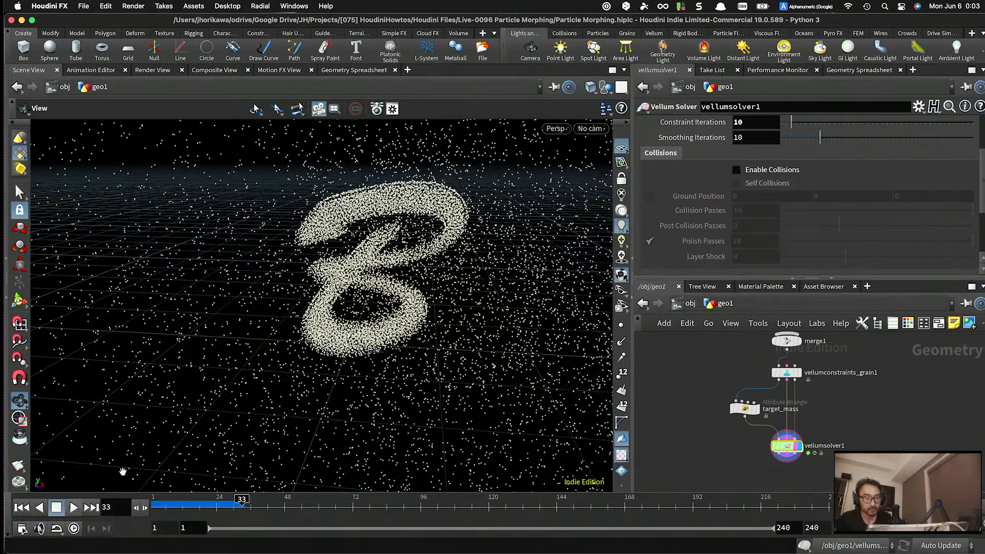
- Change the Particle Size on vellumconstraints_grain1 to 0.0001
scroll(723, 206, up, 3)
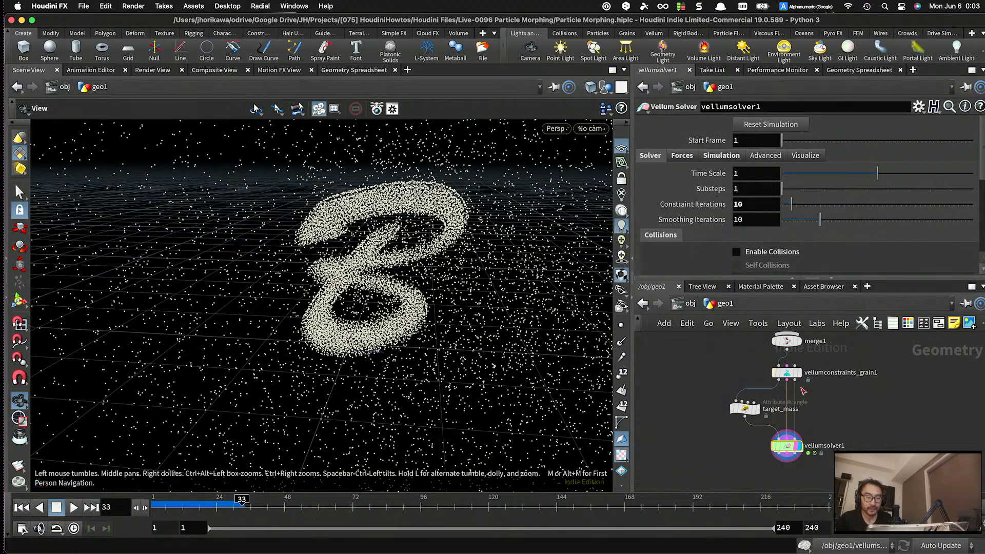
drag(784, 369, 783, 368)
click(746, 171)
text(.0001)
key(Return)
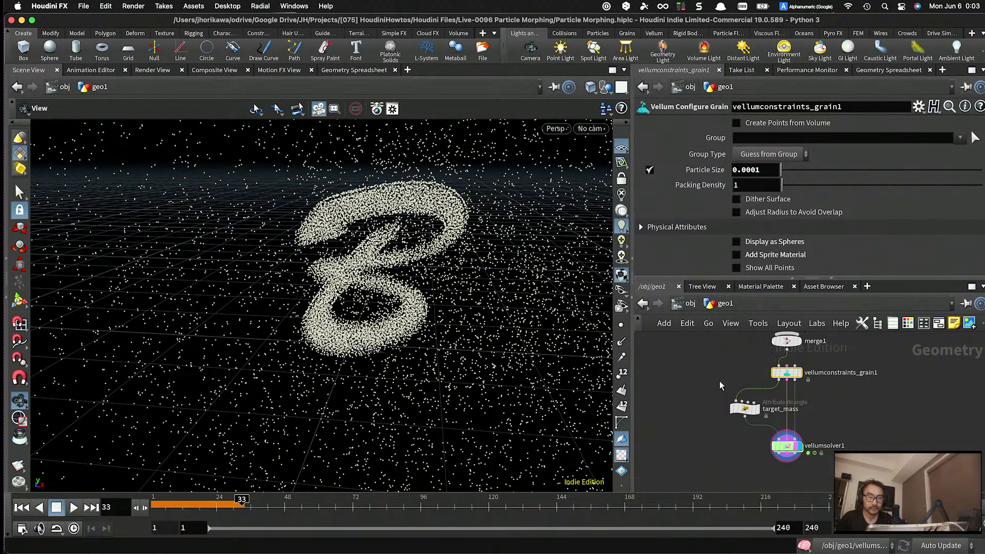
- Replay the simulation from the start with the tiny particle size and return to frame 1
click(22, 507)
click(73, 508)
click(72, 507)
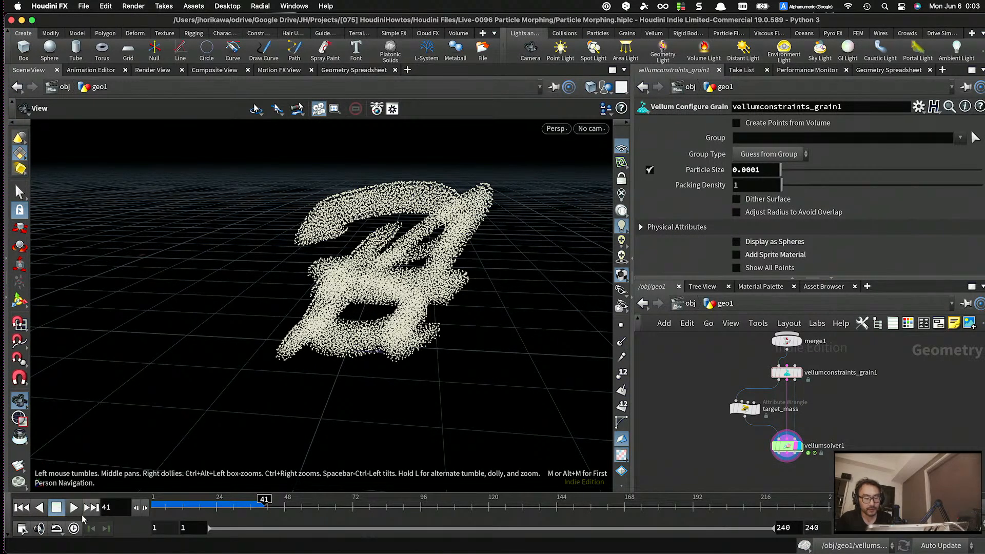
click(22, 508)
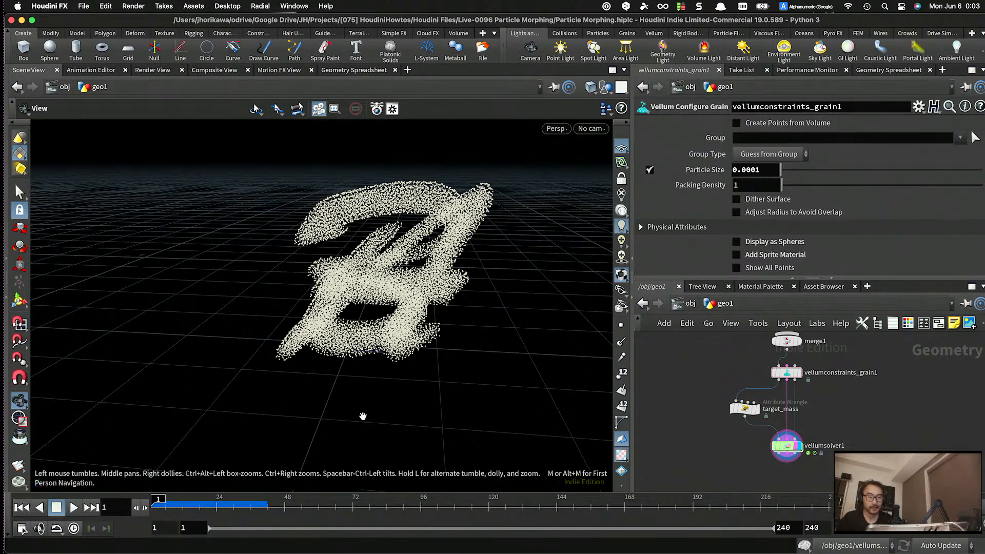
scroll(716, 436, down, 5)
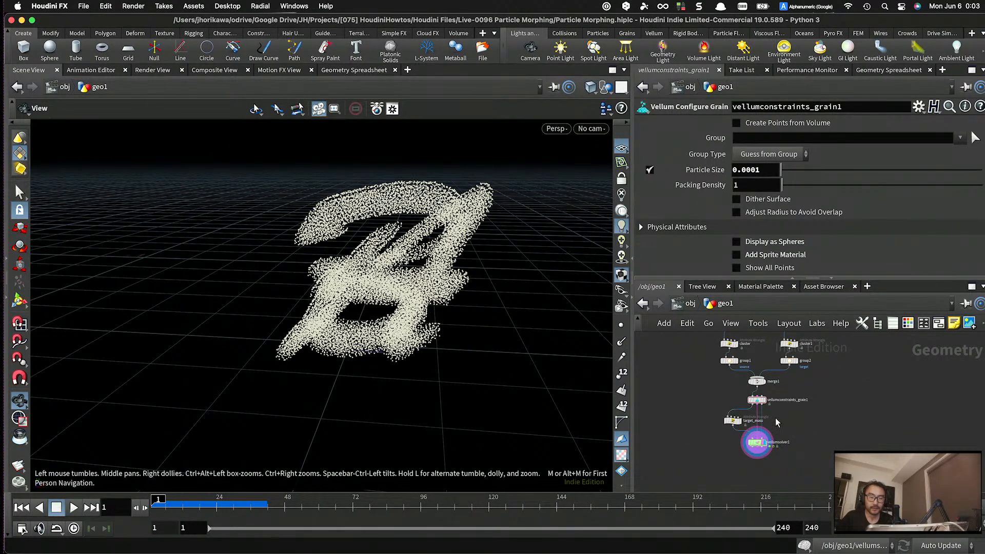
scroll(760, 442, up, 5)
scroll(760, 442, down, 2)
scroll(759, 442, up, 4)
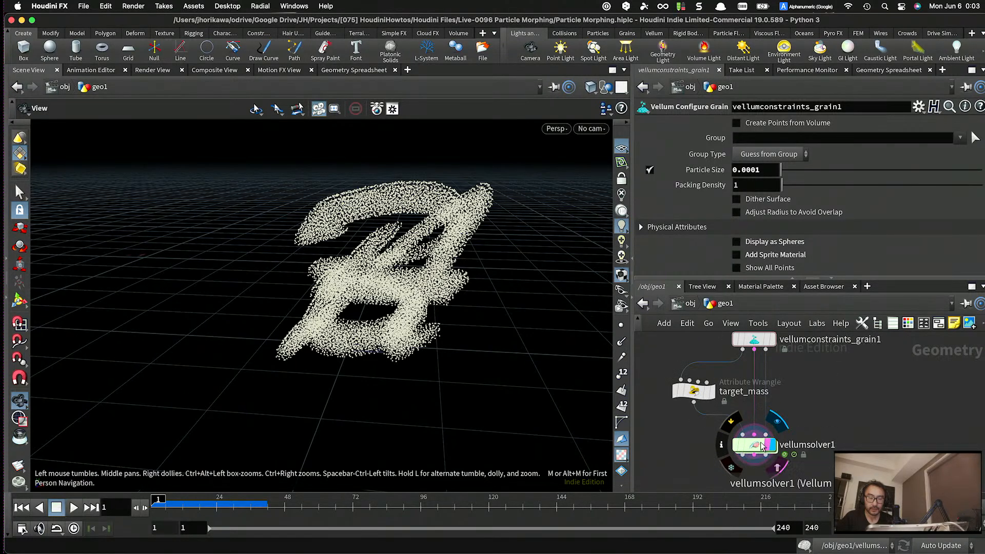
- Open the forces network inside vellumsolver1 around its FORCE output
double_click(760, 445)
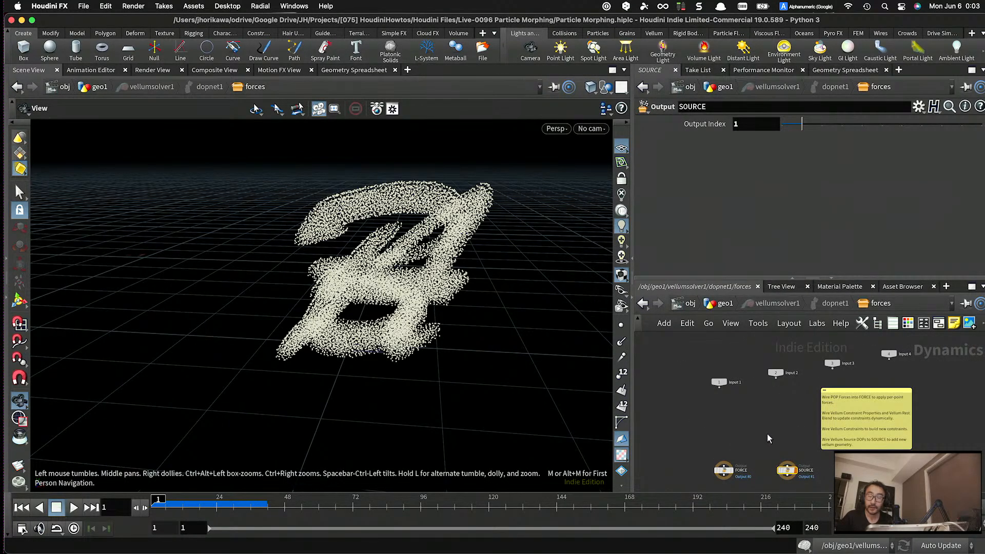
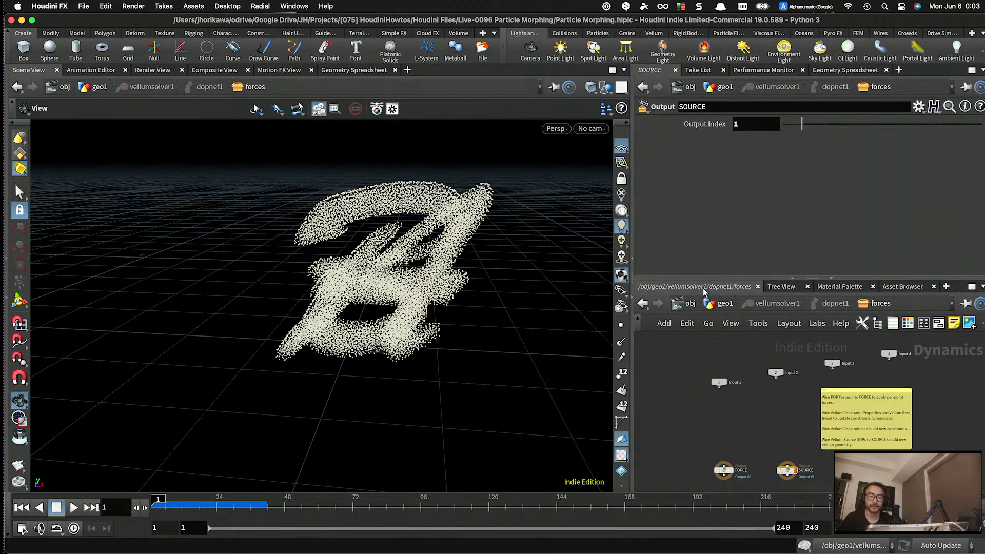
scroll(747, 451, up, 4)
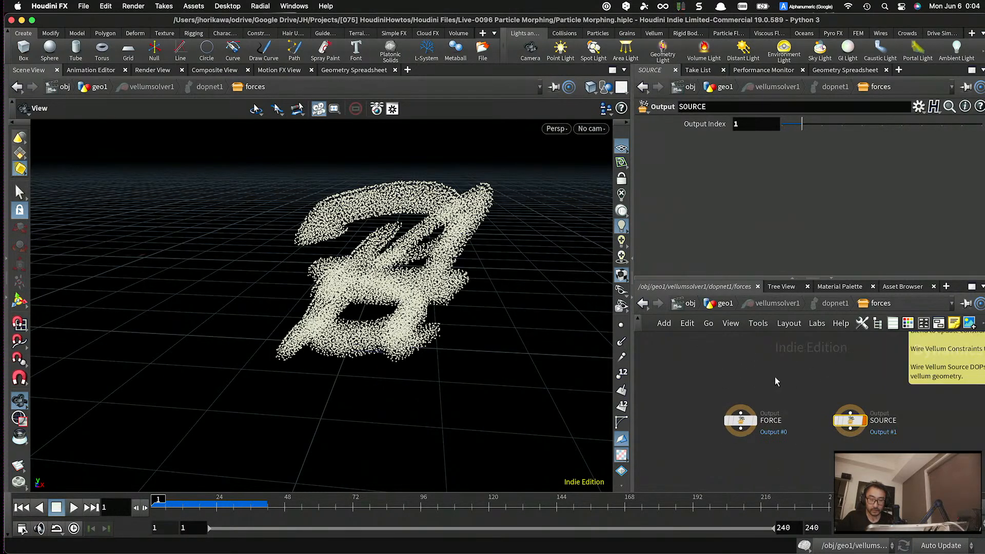
key(Tab)
text(poin)
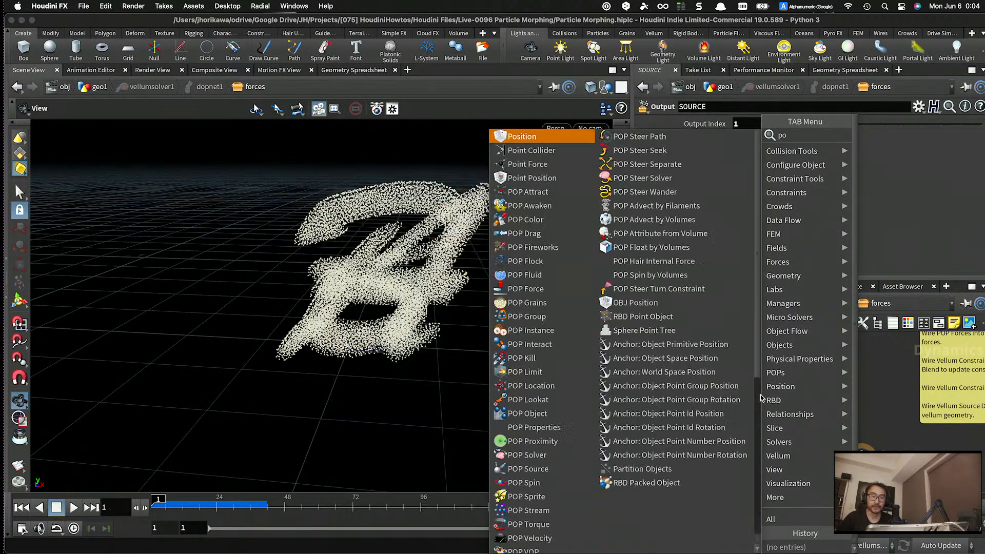
key(BackSpace)
text(p win)
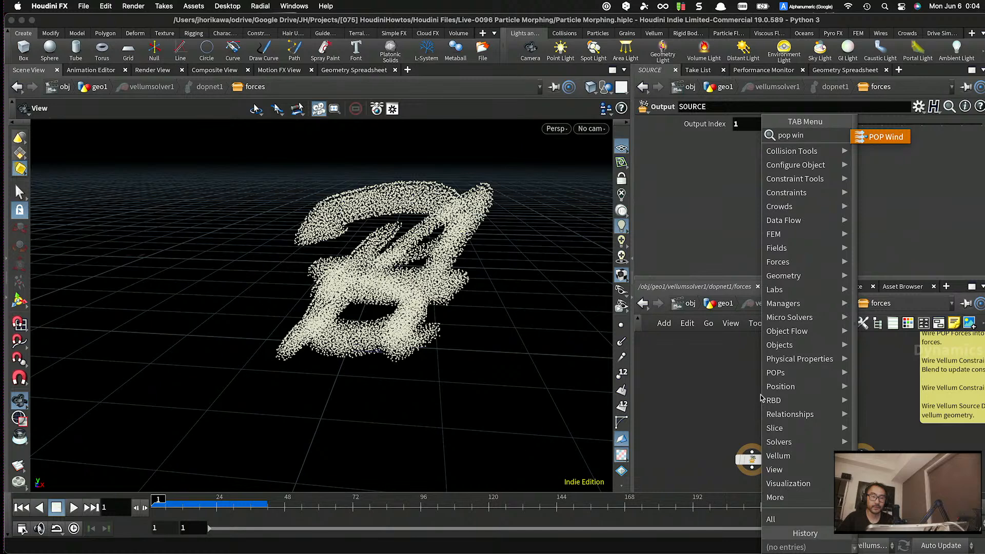
key(Return)
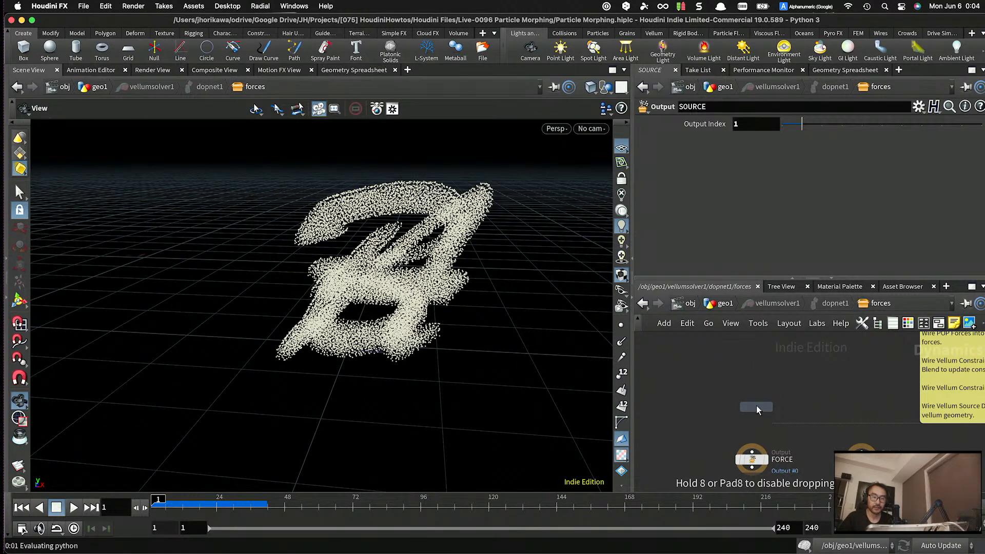
key(Tab)
text(pop)
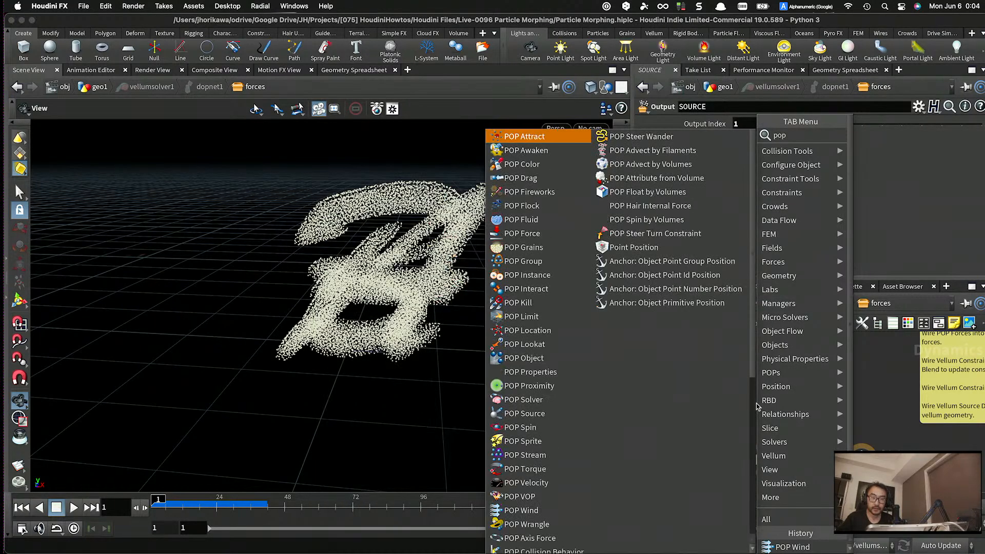
click(542, 235)
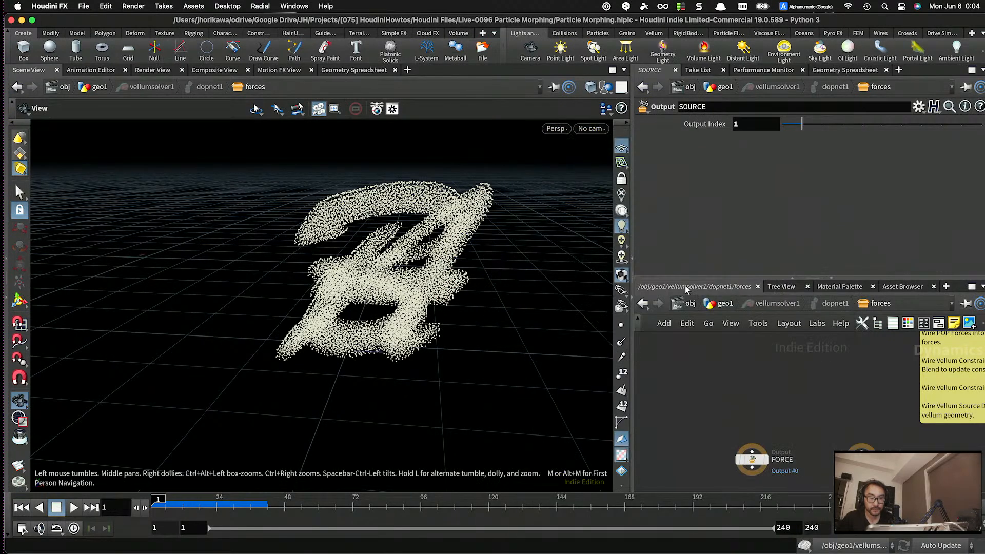
- Add a POP Wind node above the FORCE output and connect it to that output
key(Tab)
text(wind)
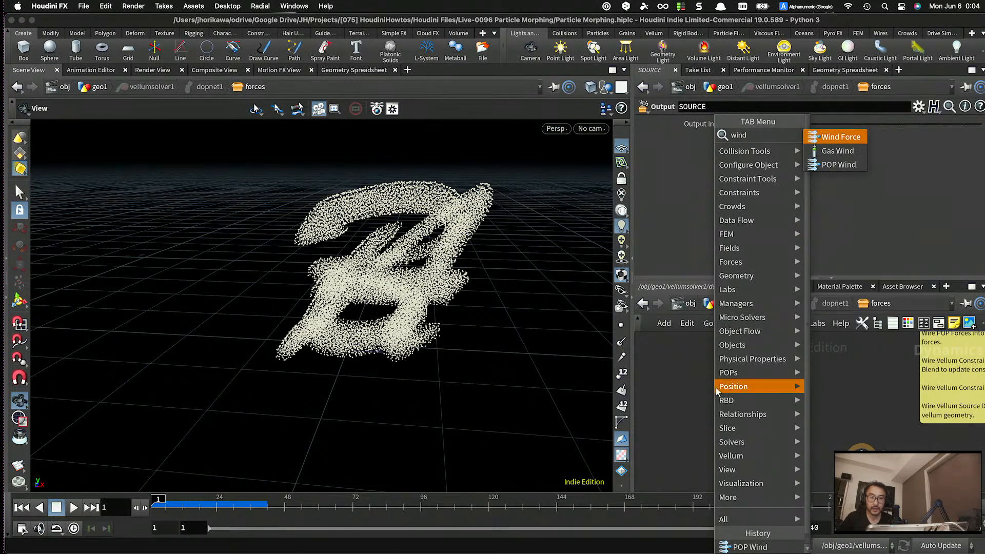
click(838, 164)
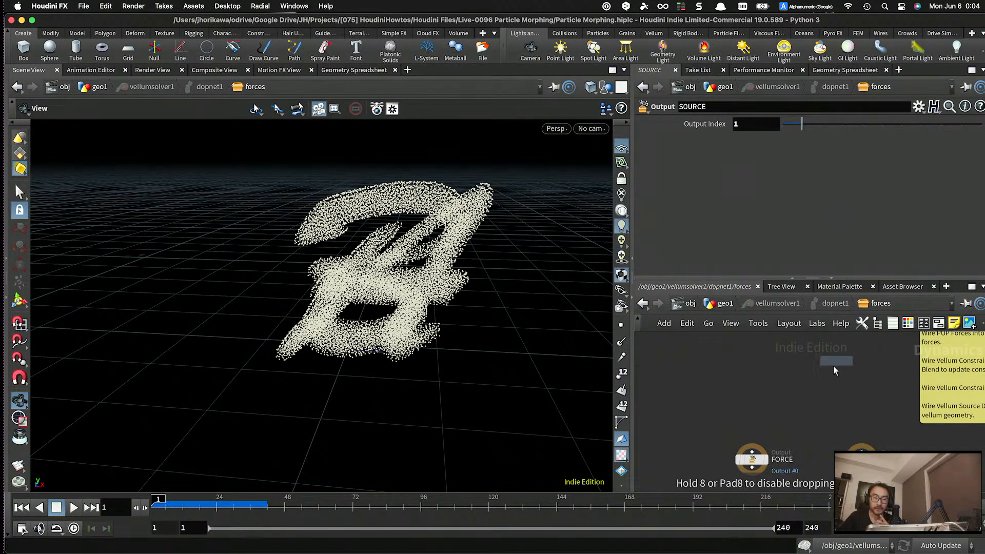
click(758, 402)
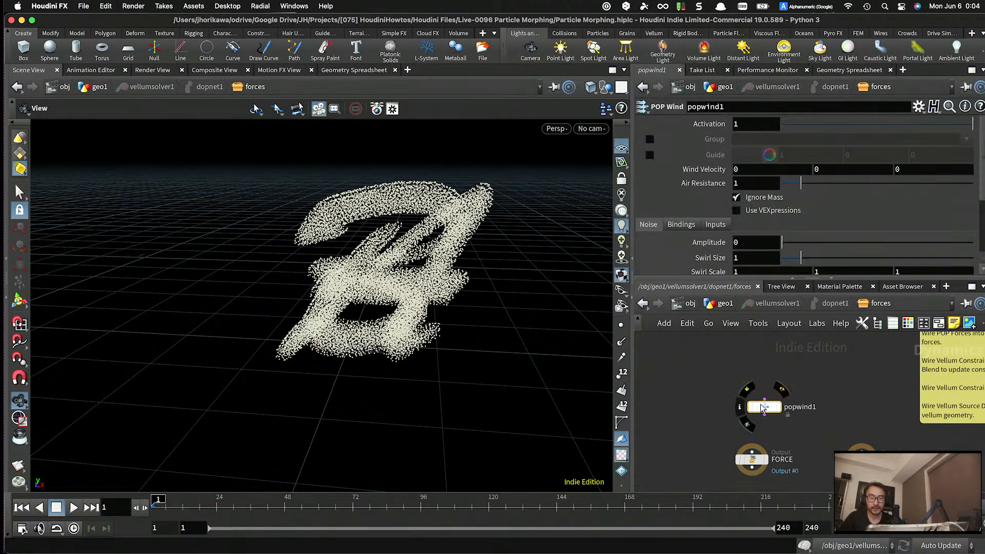
mouse_move(756, 423)
mouse_down()
mouse_move(752, 452)
mouse_move(755, 417)
mouse_move(772, 418)
mouse_move(756, 419)
mouse_up()
- Set the noise Amplitude of popwind1 to 3.2 and play the simulation from frame 1 with real-time playback enabled
drag(781, 249, 842, 243)
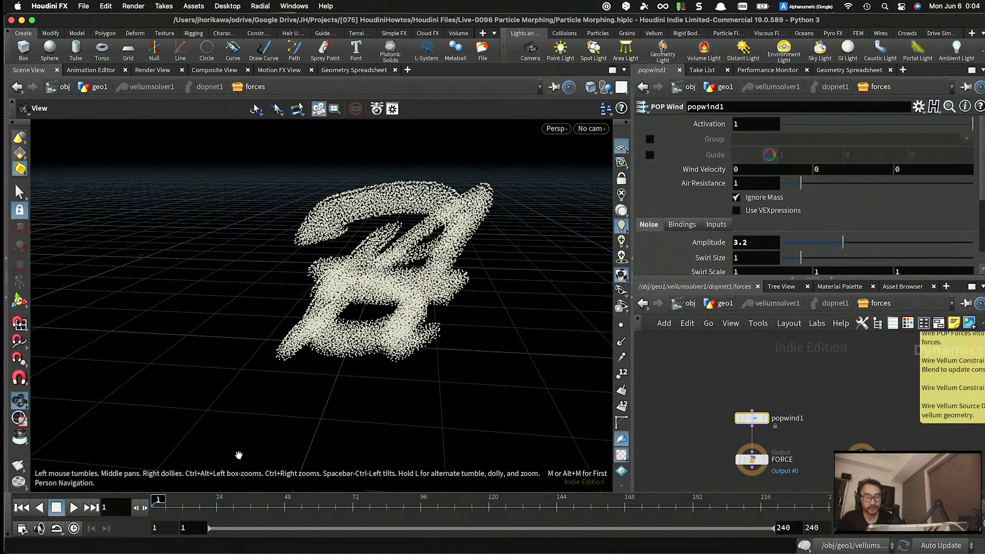
click(73, 508)
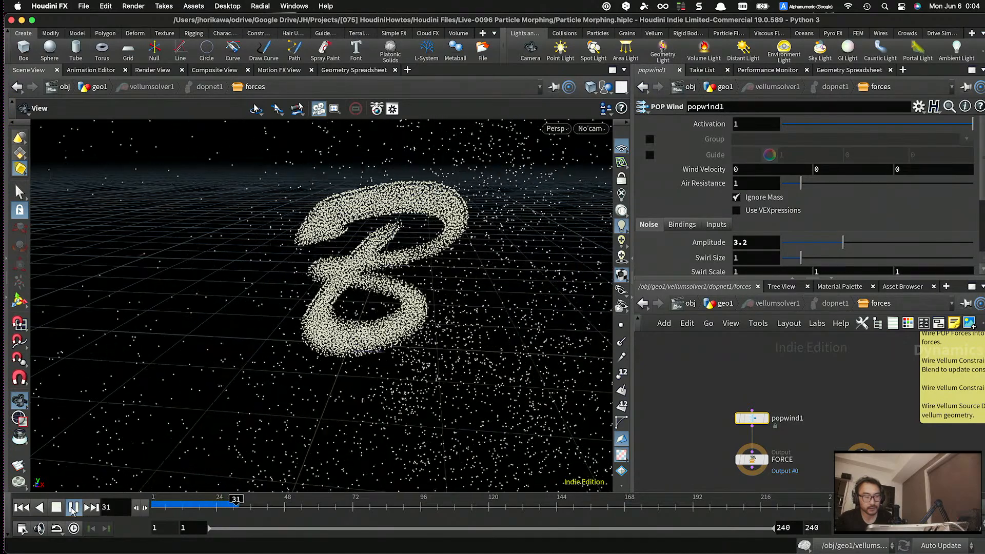
right_drag(337, 429, 323, 471)
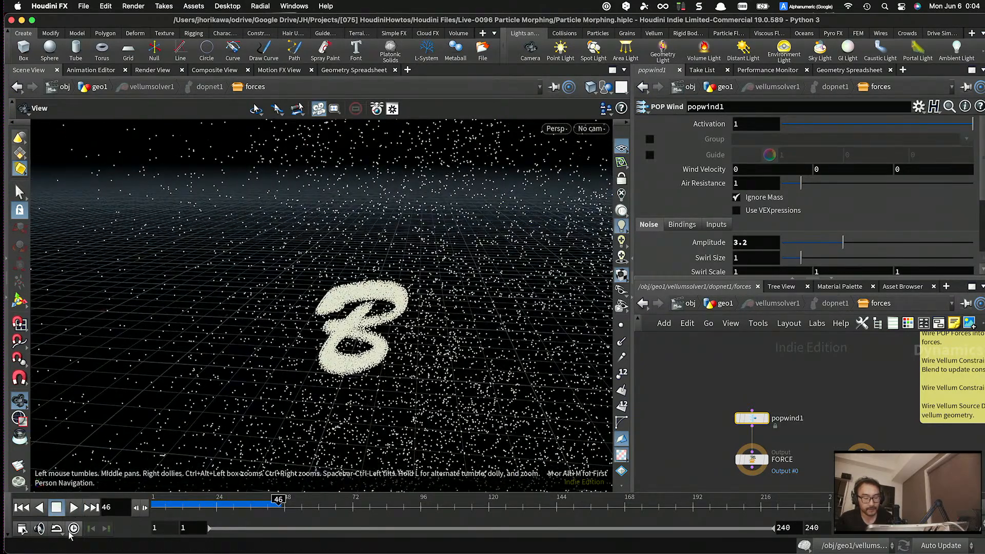
drag(235, 507, 132, 513)
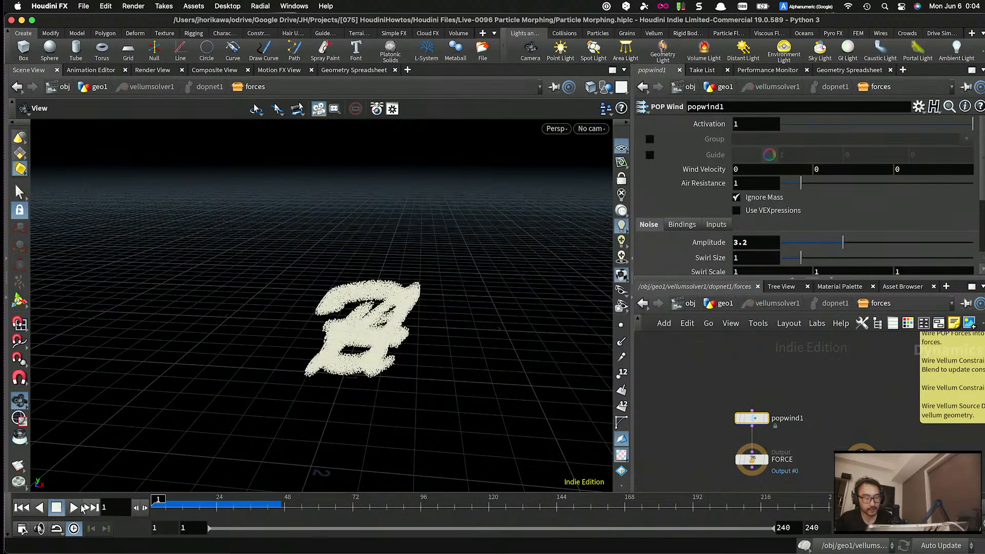
click(74, 507)
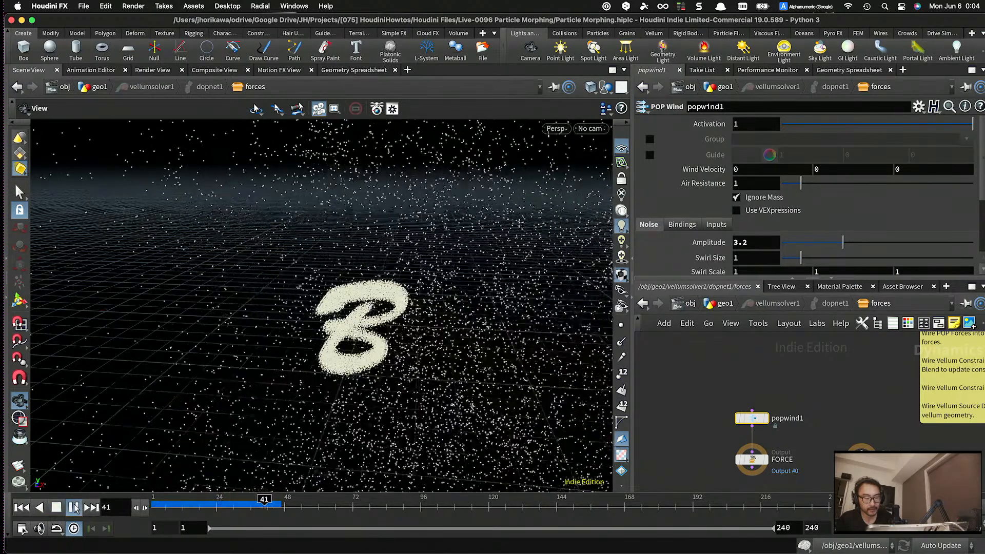
click(75, 507)
drag(226, 506, 191, 499)
- Lower the noise Amplitude of popwind1 to 0.97, replay the simulation from frame 1 and inspect the scattered particles
drag(809, 243, 808, 245)
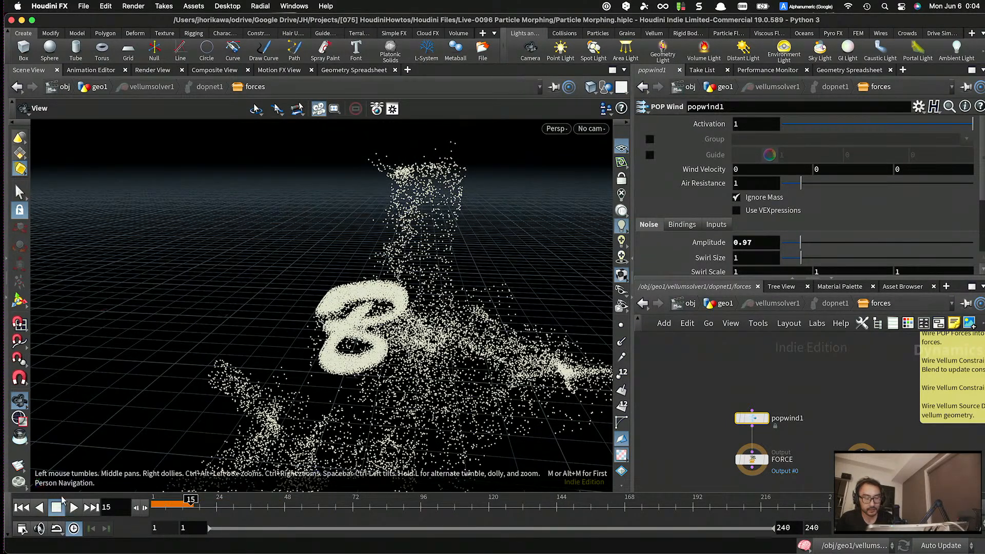
click(26, 508)
click(73, 507)
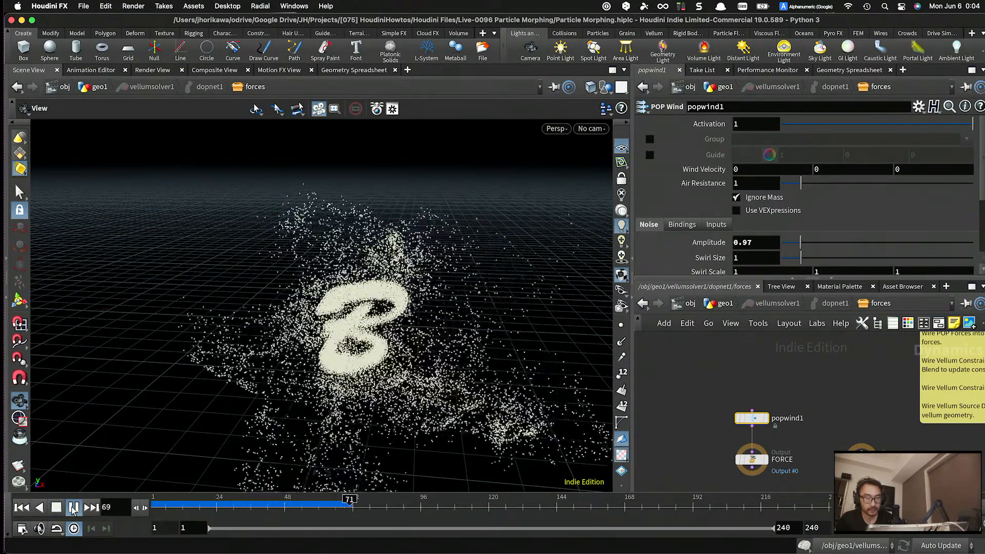
click(74, 509)
drag(328, 380, 426, 320)
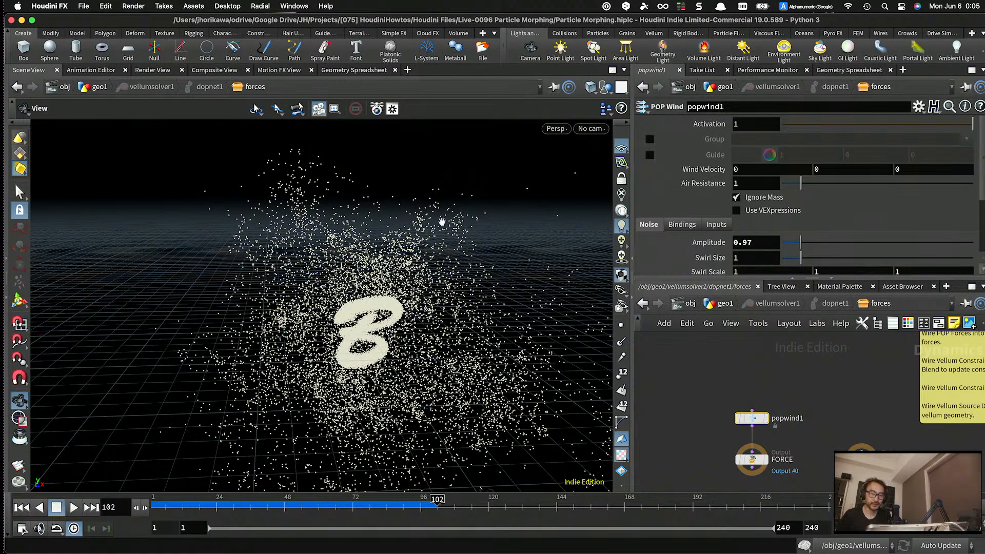
alt+drag(528, 366, 447, 355)
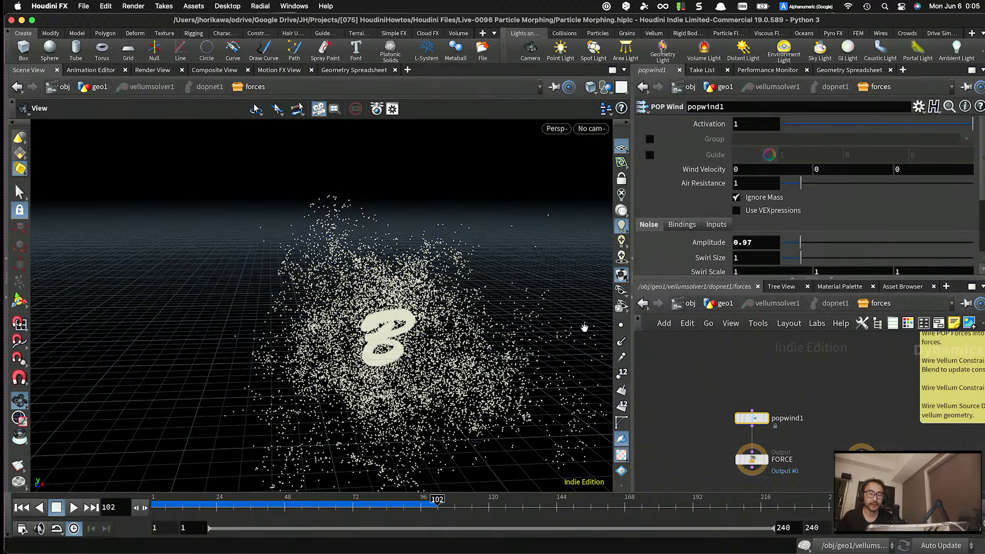
- Return to the geo1 network, scrub the simulation back to frame 1 and view the letters close up
click(724, 304)
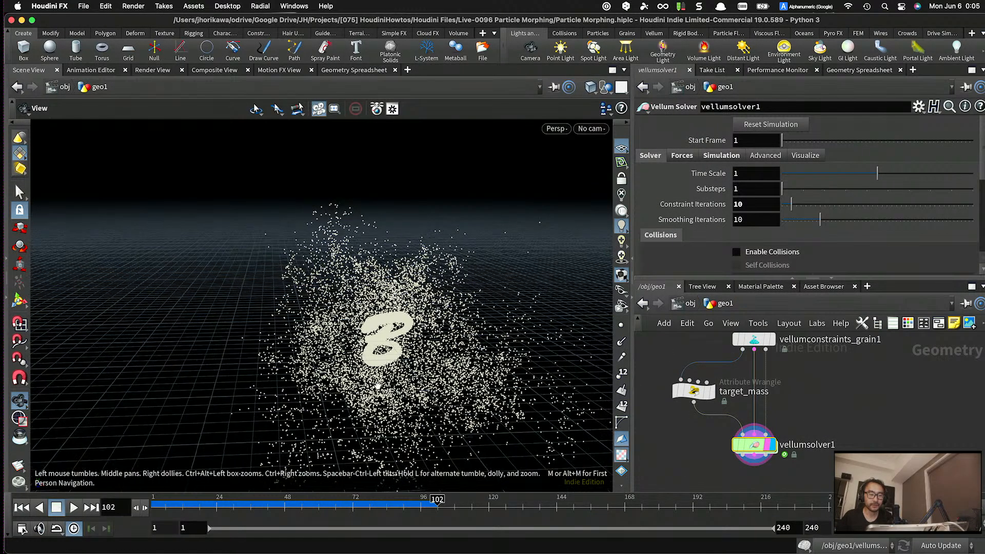
drag(370, 505, 197, 505)
right_drag(412, 395, 413, 471)
drag(415, 504, 126, 505)
right_drag(369, 297, 407, 290)
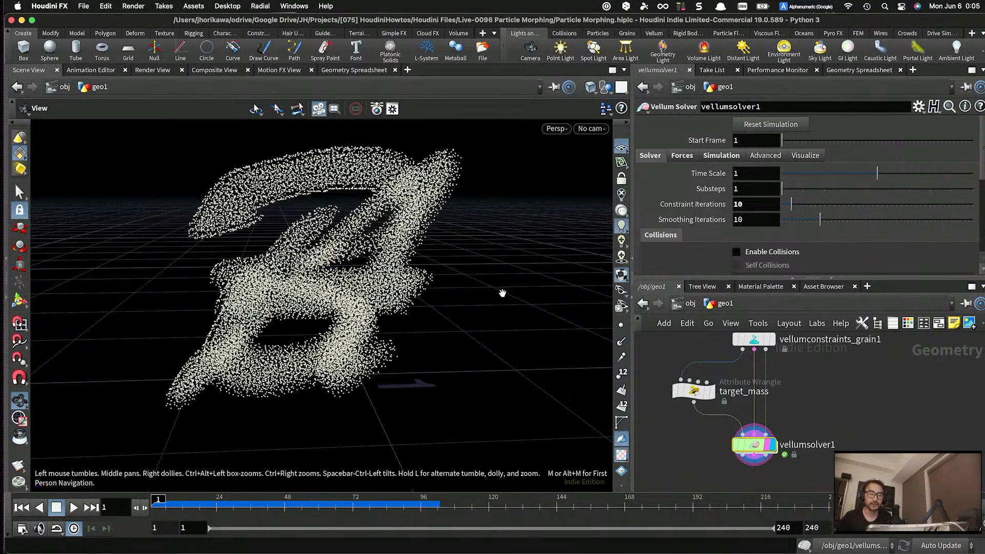
- Insert a Vellum Glue constraint node directly before vellumsolver1 on all three connections and display its output
drag(758, 446, 758, 483)
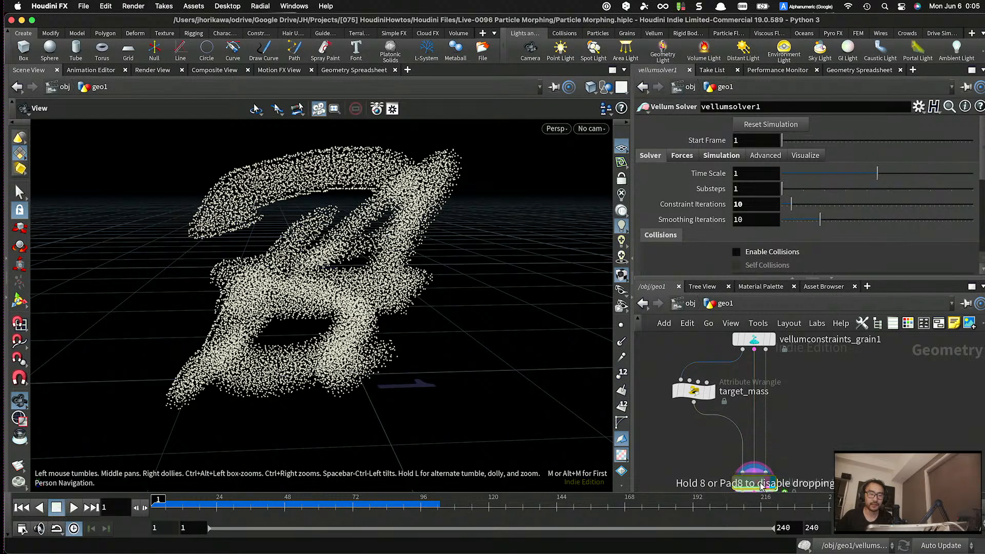
scroll(776, 426, down, 5)
middle_drag(788, 441, 787, 416)
scroll(783, 418, up, 4)
scroll(782, 418, up, 3)
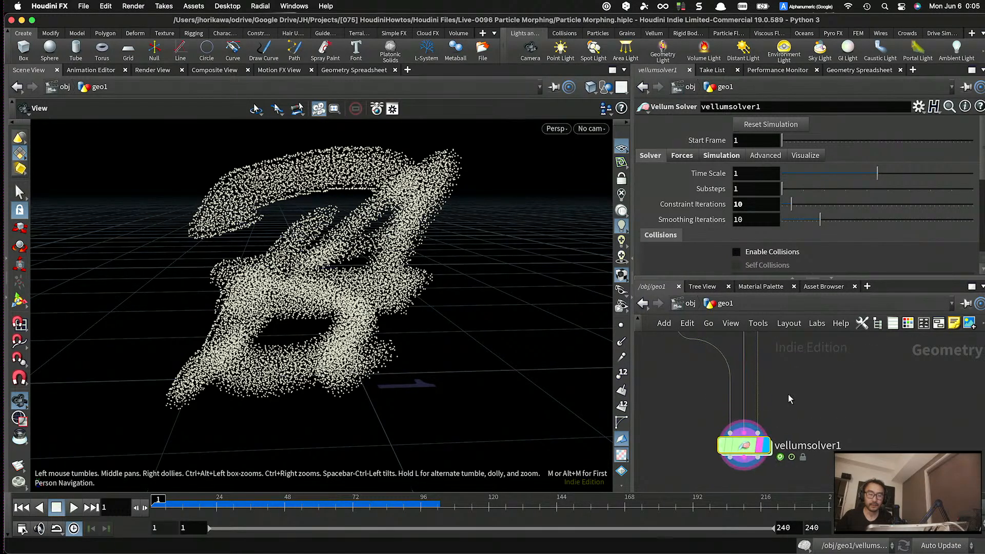
key(Tab)
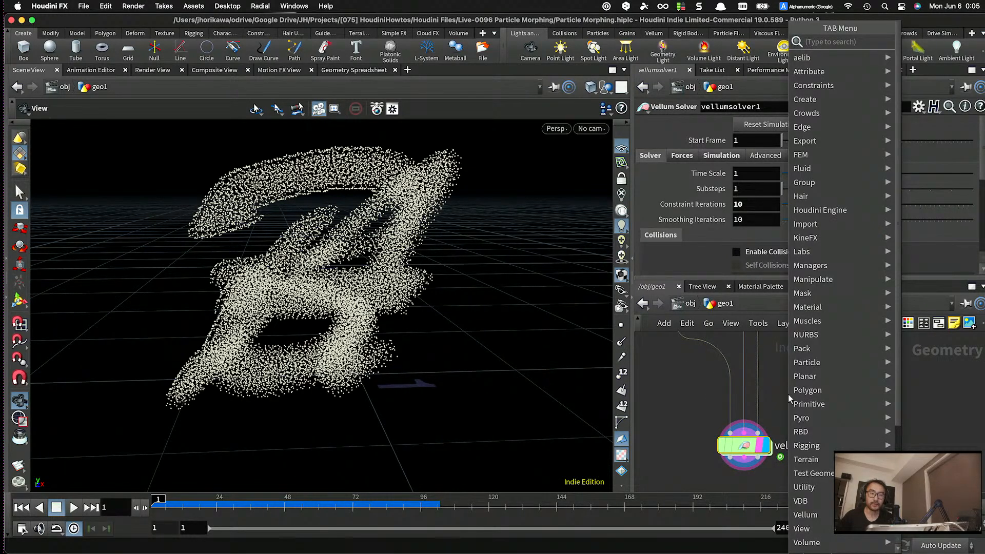
text(vellum)
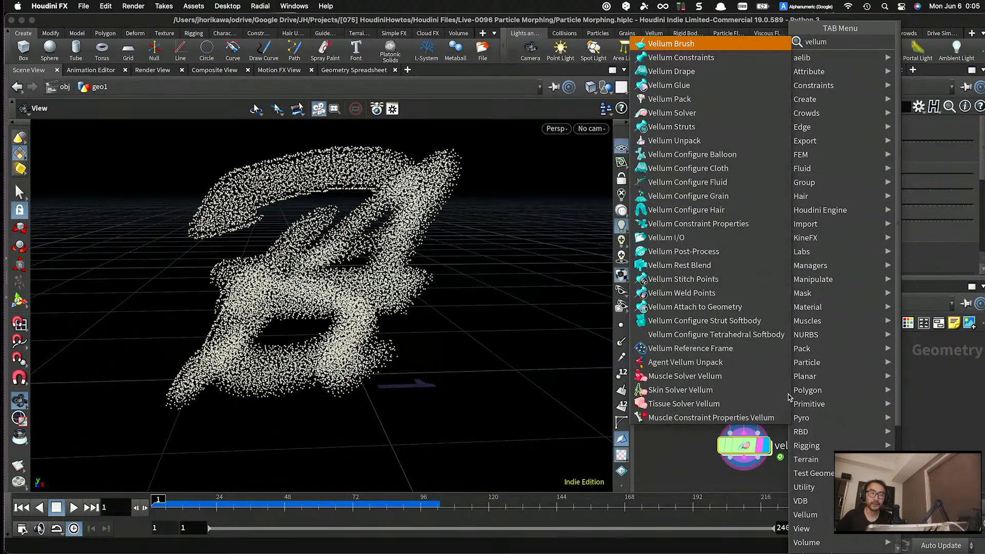
key(Return)
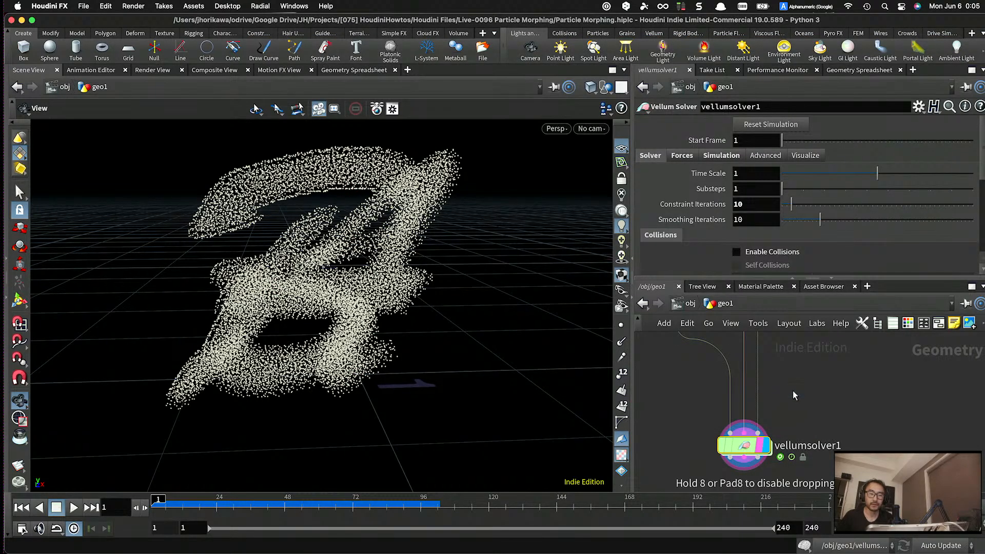
click(793, 392)
drag(795, 392, 748, 393)
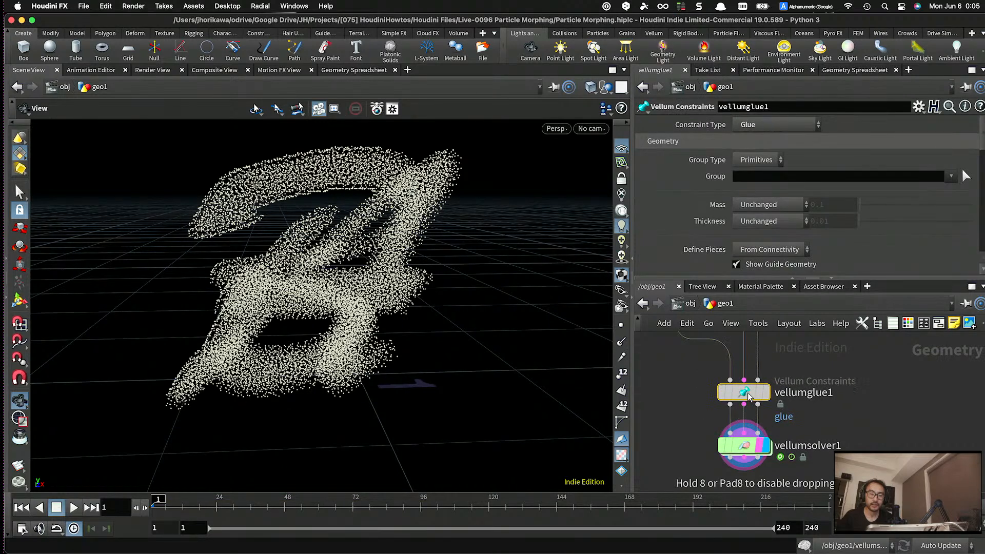
click(766, 393)
- Space vellumsolver1 further below vellumglue1, then add a displayed Null node fed by the glue node's constraint output
scroll(751, 441, down, 3)
drag(751, 442, 752, 475)
middle_drag(770, 431, 780, 395)
key(Tab)
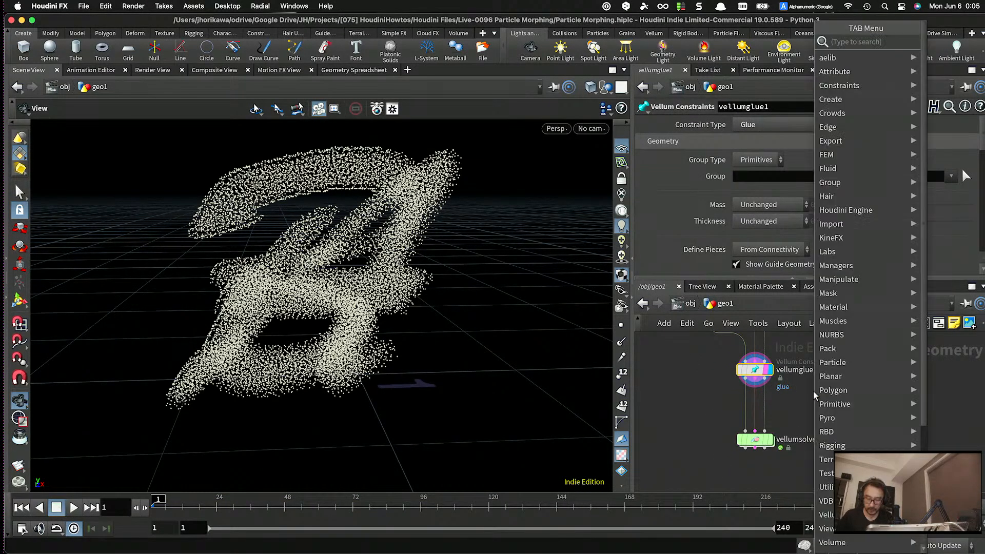
text(null)
key(Return)
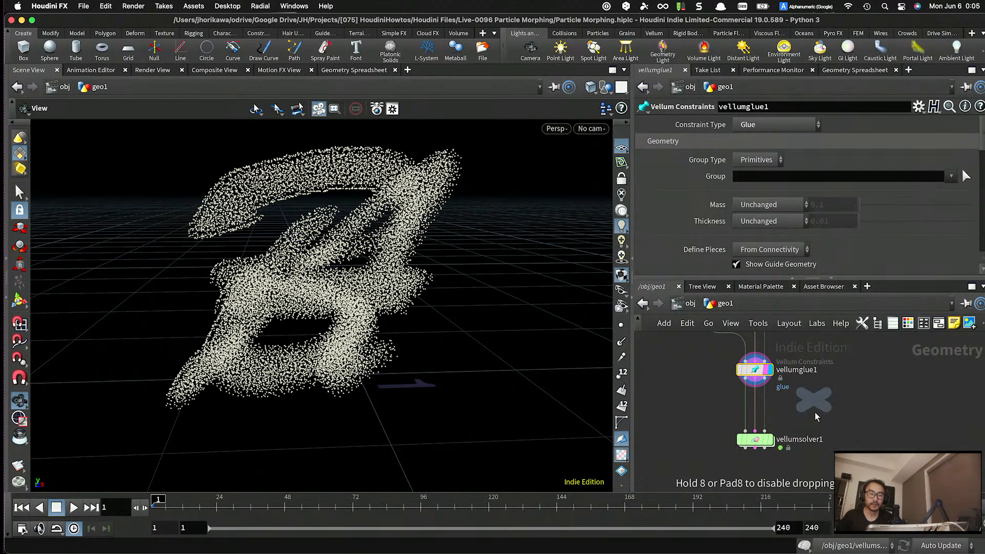
click(815, 410)
scroll(769, 385, up, 2)
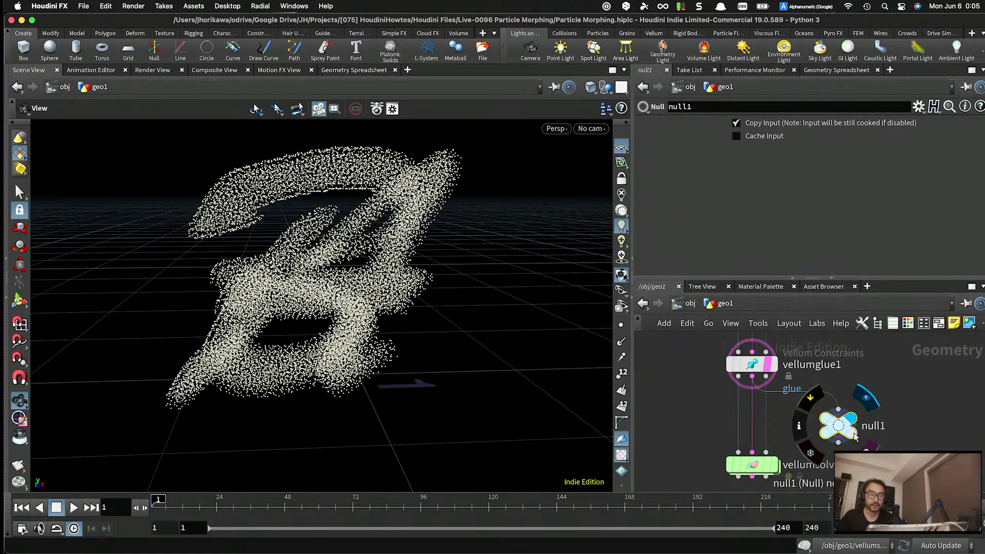
- Change the Group Type of vellumglue1, set its Target Group Type to Points and inspect the glue constraints on the letters
click(752, 364)
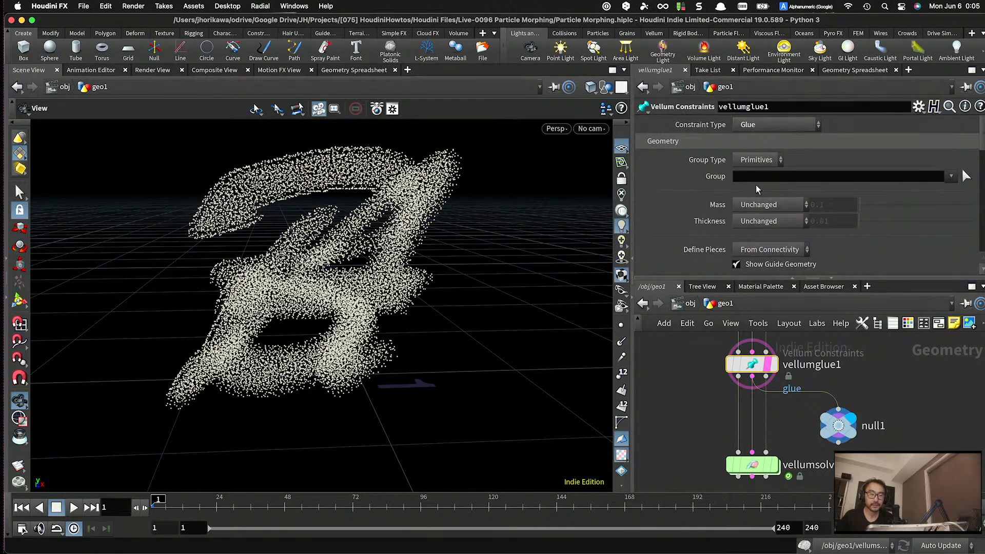
click(756, 160)
scroll(758, 183, down, 5)
click(757, 219)
click(749, 248)
scroll(422, 213, up, 3)
scroll(422, 213, up, 3)
middle_drag(423, 211, 506, 259)
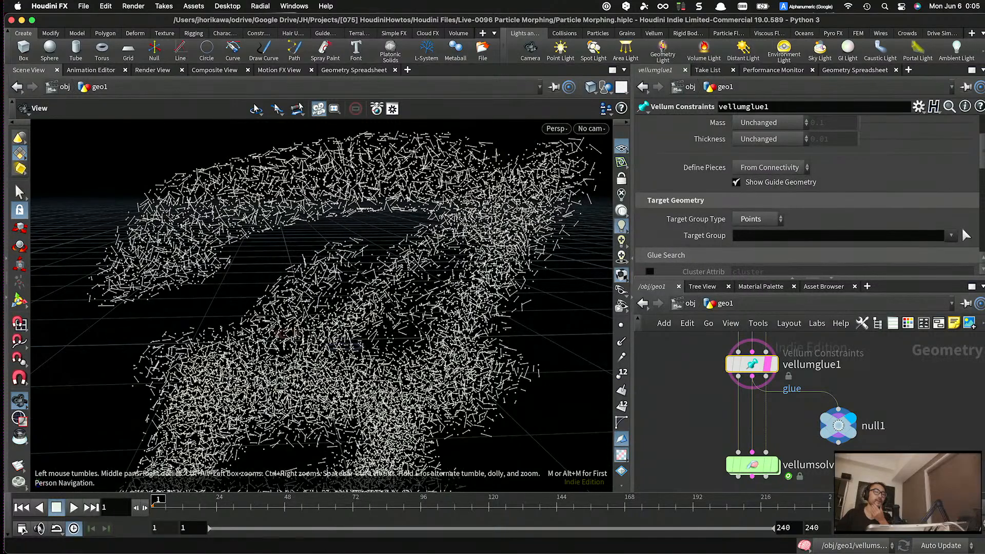
scroll(538, 214, down, 1)
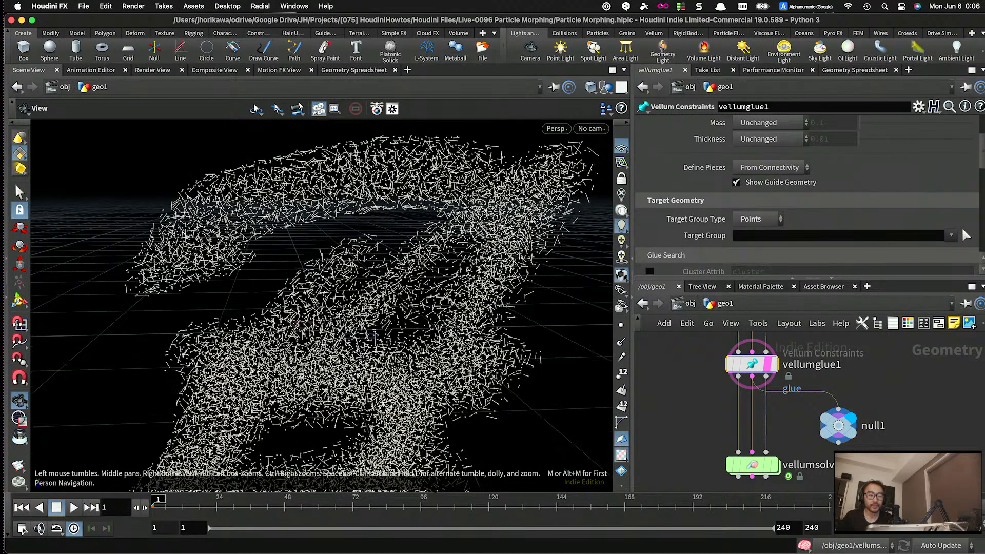
scroll(537, 214, down, 3)
scroll(533, 200, up, 4)
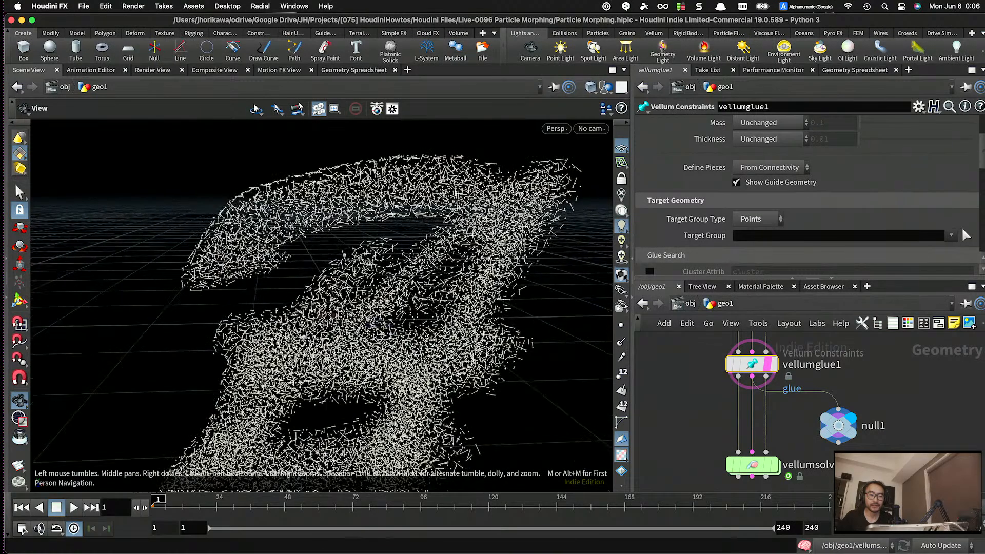
- Set both the Group and the Target Group of vellumglue1 to source and view the resulting glue constraints up close
scroll(362, 184, up, 5)
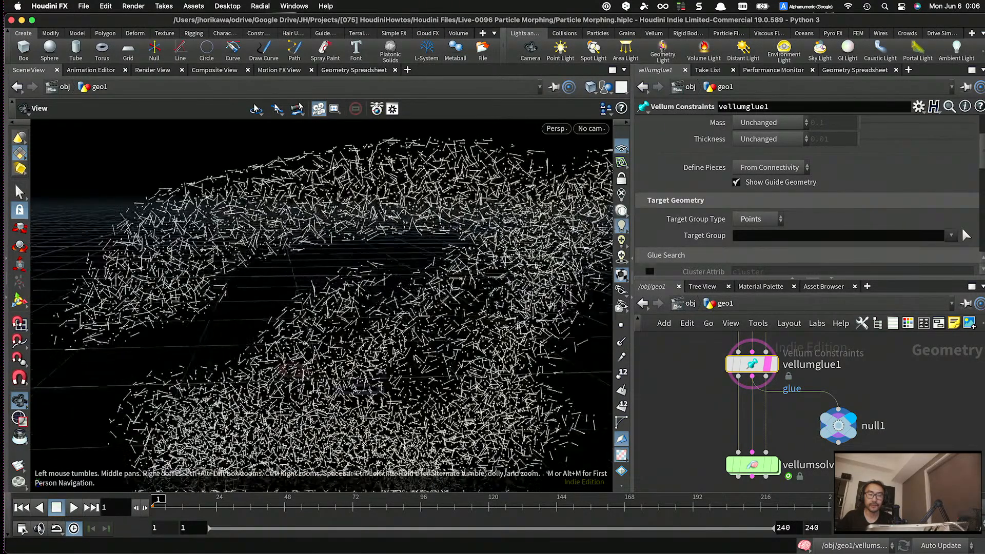
scroll(462, 221, up, 3)
scroll(462, 221, down, 8)
scroll(752, 238, up, 4)
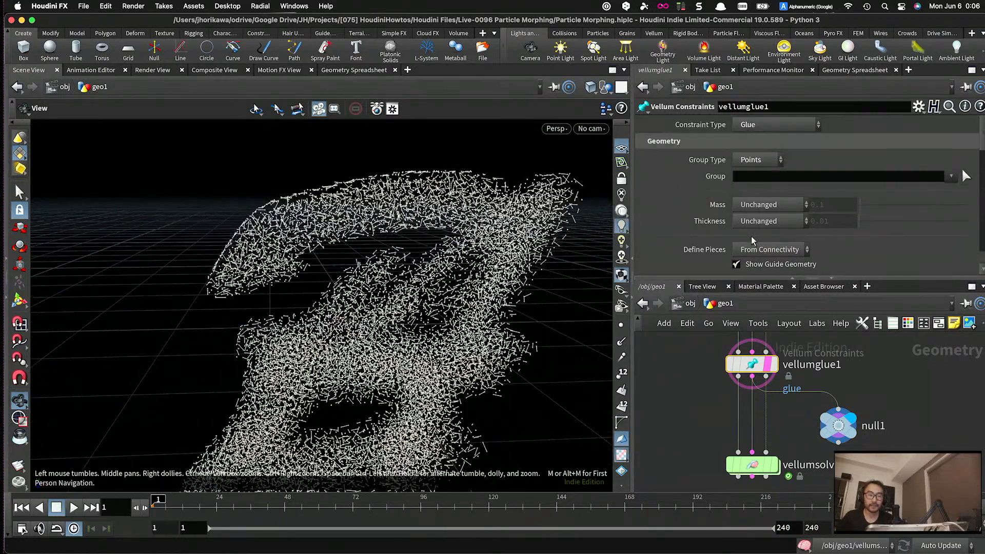
click(951, 176)
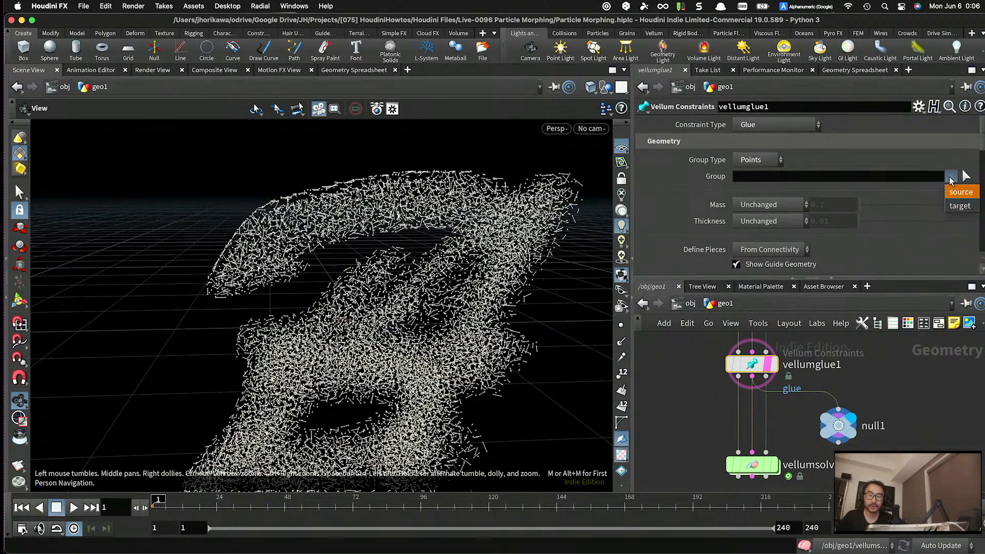
click(951, 193)
scroll(884, 183, down, 5)
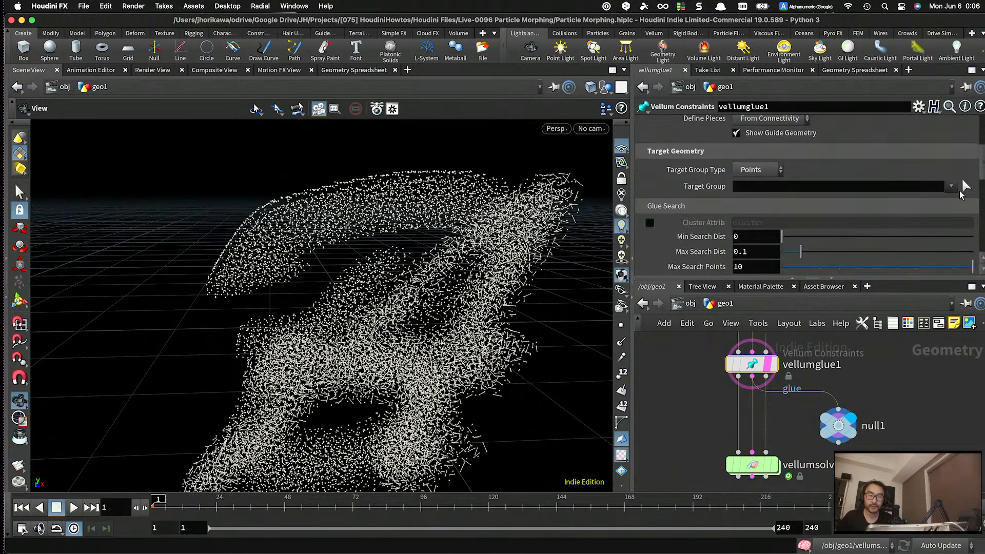
click(955, 188)
click(952, 205)
scroll(556, 239, up, 10)
scroll(547, 231, up, 10)
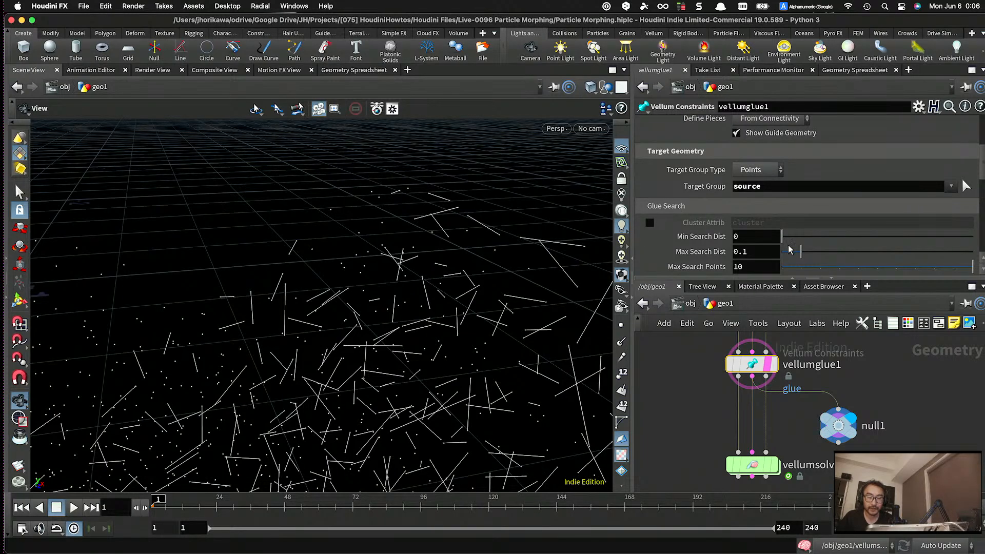
- Raise the Constraints Per Point of vellumglue1 to 3 and inspect the connections between the source particles
scroll(789, 249, down, 3)
scroll(437, 260, down, 10)
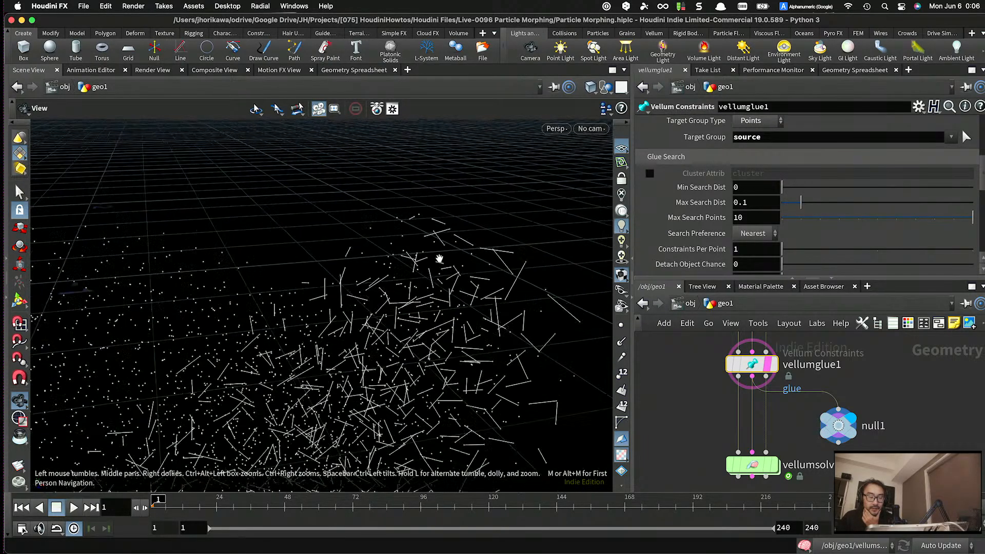
middle_drag(415, 328, 447, 277)
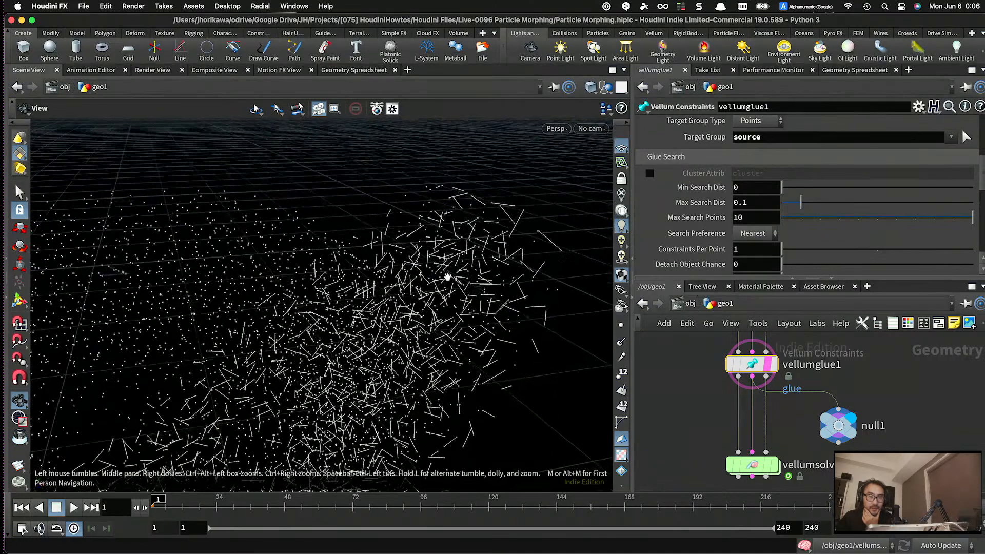
scroll(703, 222, down, 4)
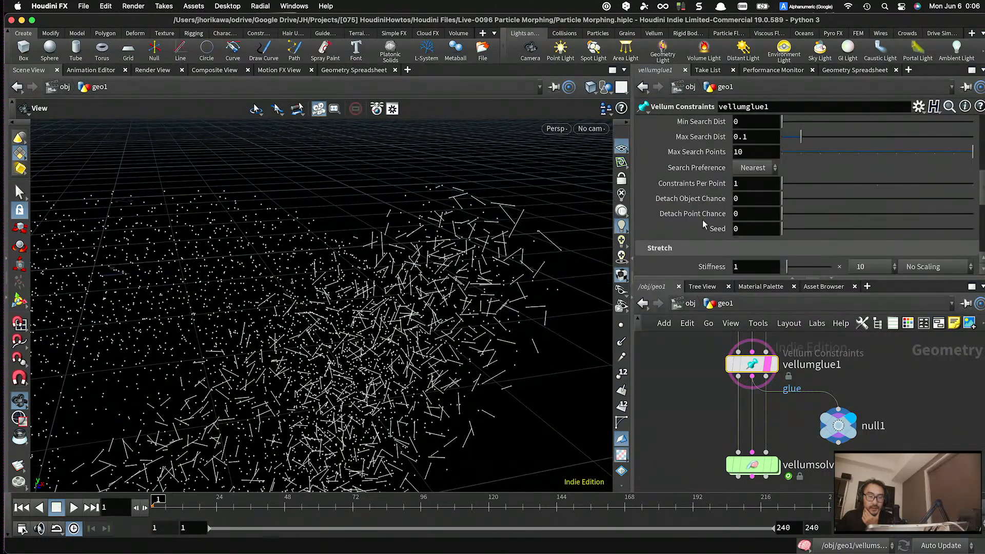
drag(812, 181, 982, 186)
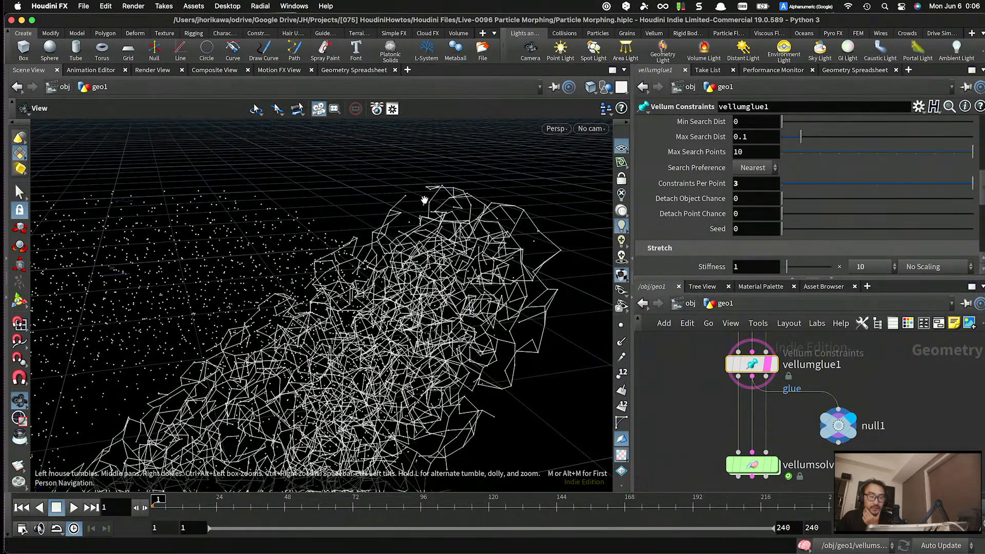
scroll(429, 202, up, 6)
drag(865, 185, 978, 186)
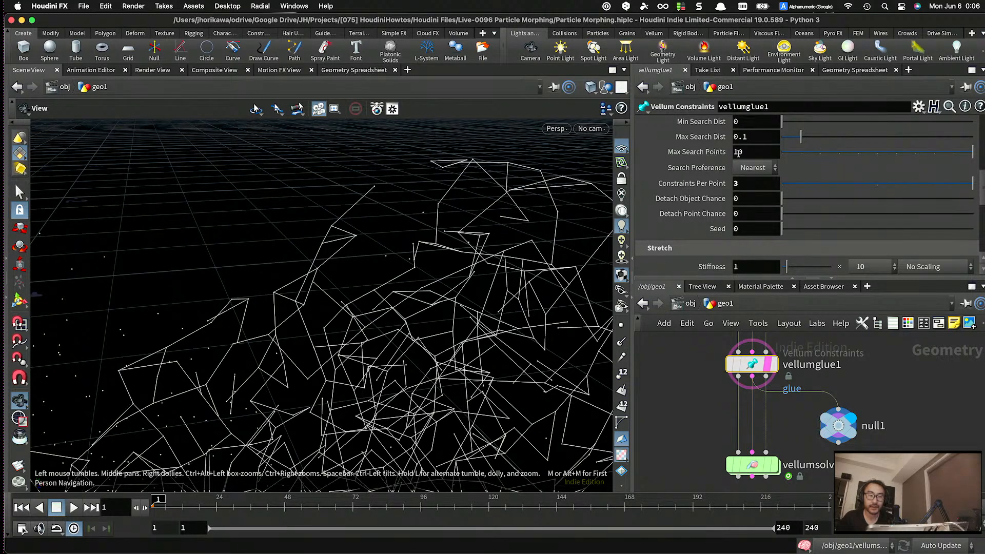
- Set the Max Search Dist of vellumglue1 to 10 and check the constraint web
drag(800, 137, 854, 136)
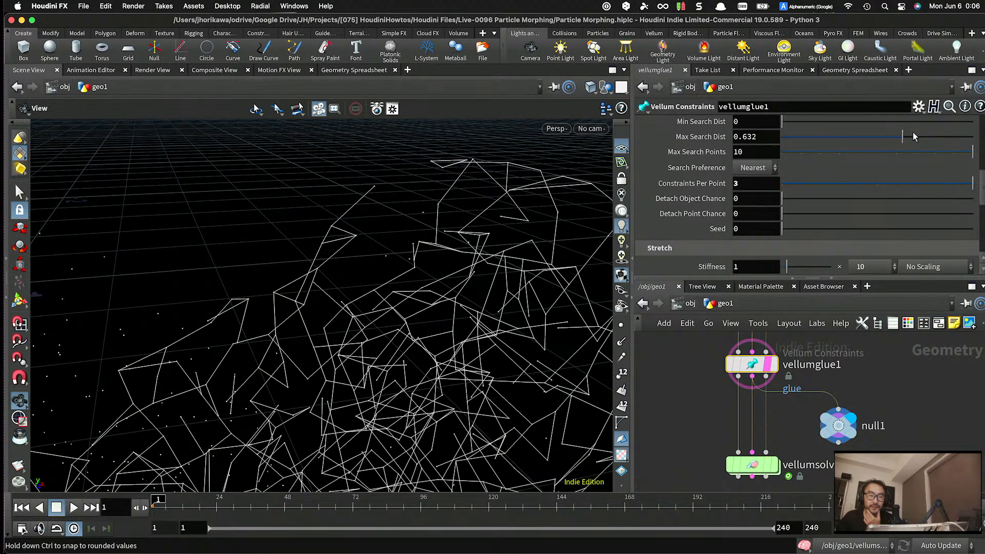
click(737, 136)
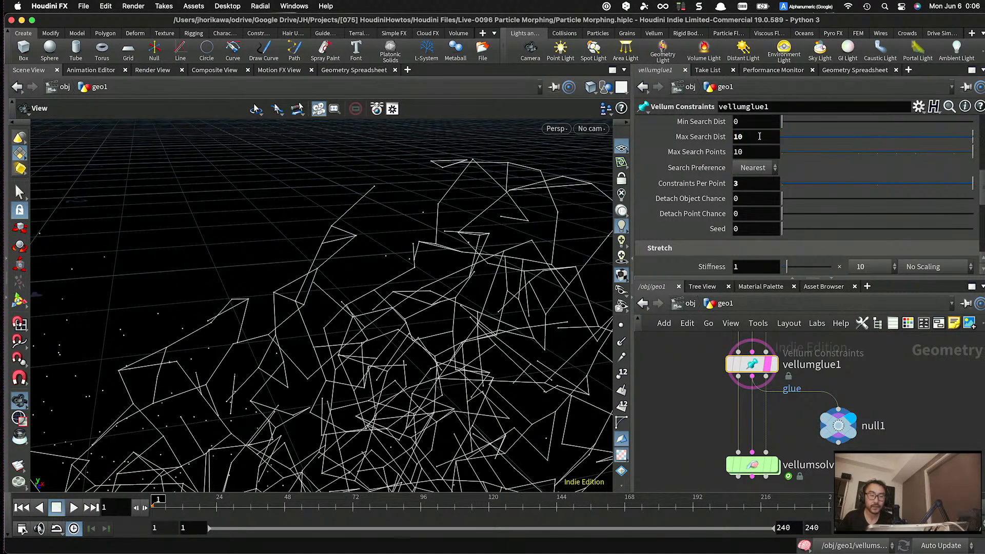
drag(497, 195, 470, 210)
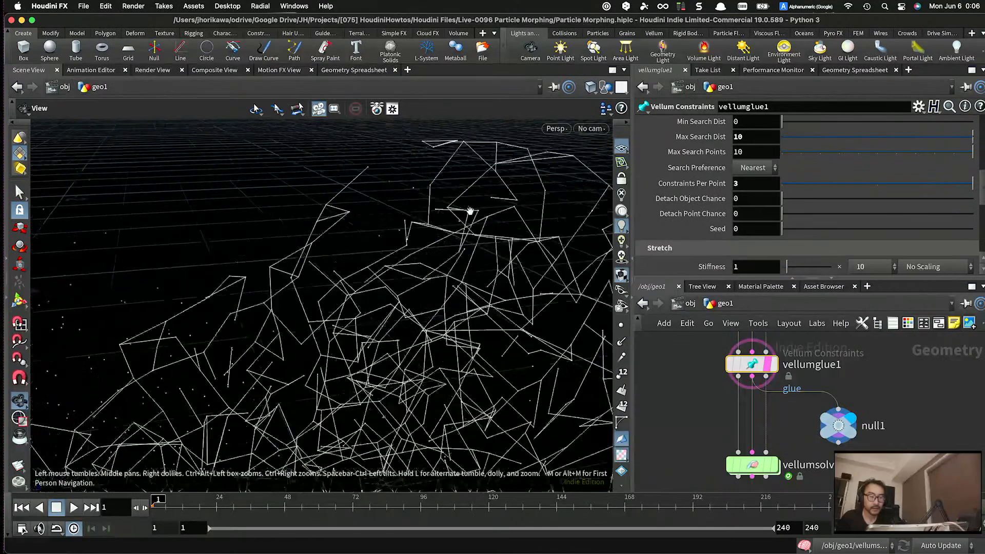
- Set the Constraints Per Point of vellumglue1 to 6 and inspect the glue network across the whole letter
click(764, 186)
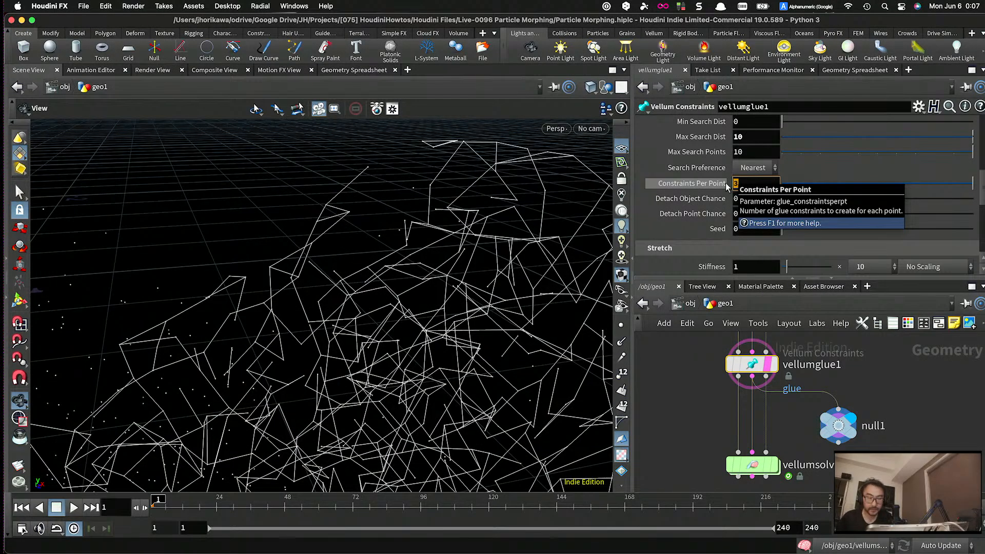
text(6)
key(Return)
drag(482, 189, 500, 213)
scroll(712, 176, up, 4)
scroll(712, 177, down, 4)
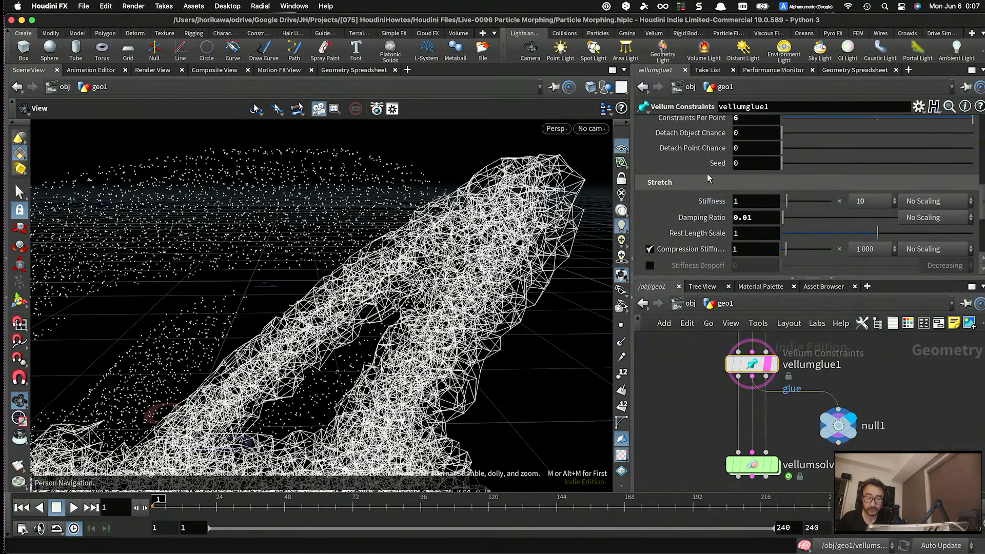
drag(475, 210, 418, 215)
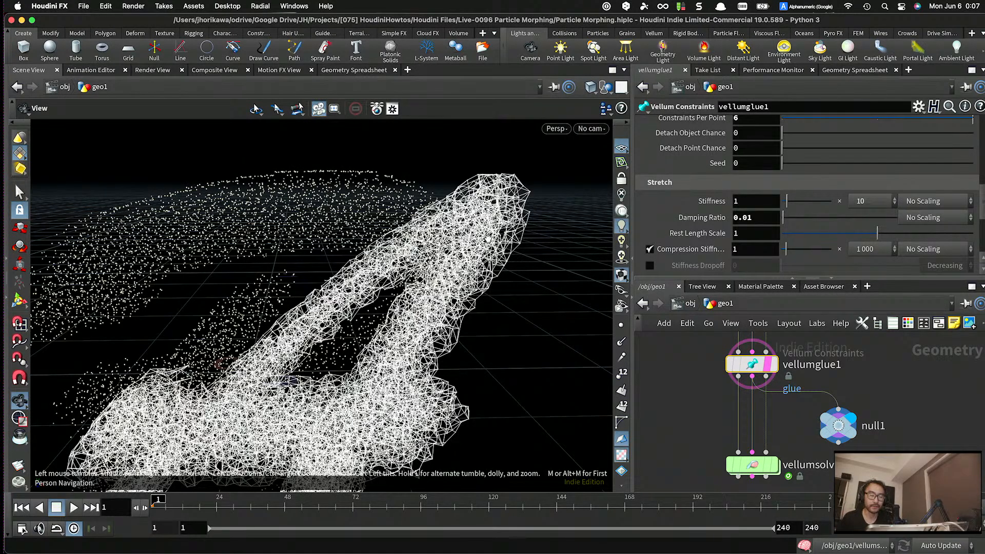
drag(505, 236, 598, 225)
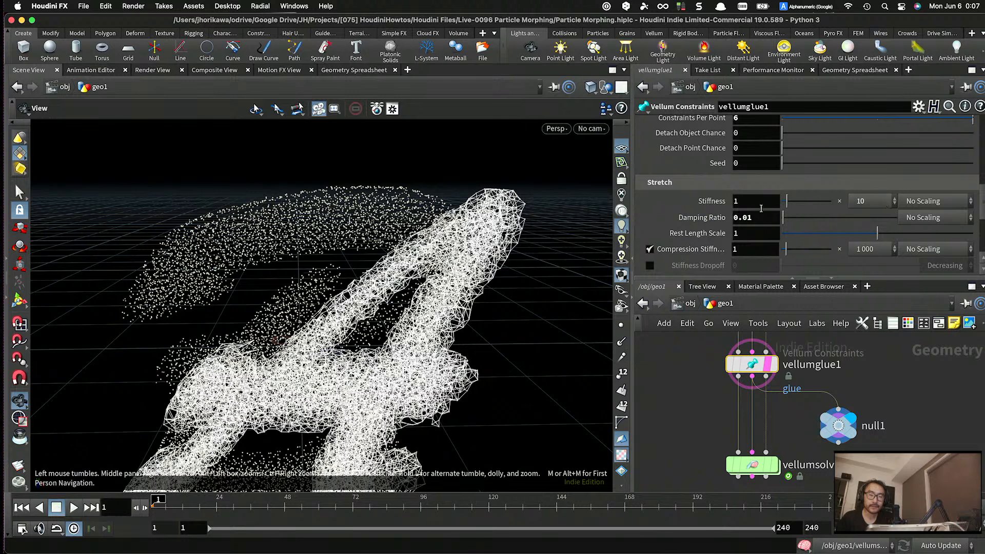
- Display vellumsolver1, play the glued morph simulation, and rewind to frame 1
middle_drag(805, 458, 810, 408)
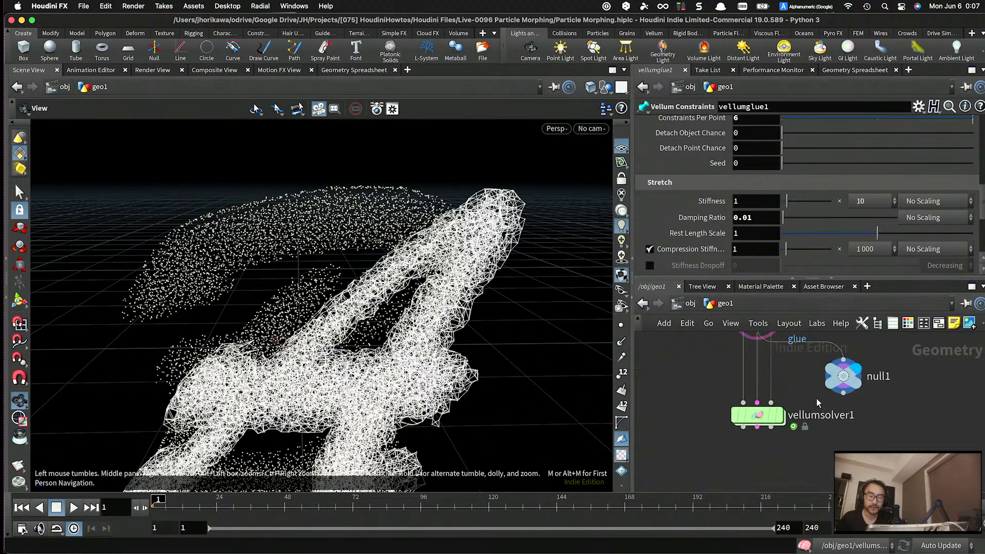
click(780, 417)
click(772, 417)
click(761, 418)
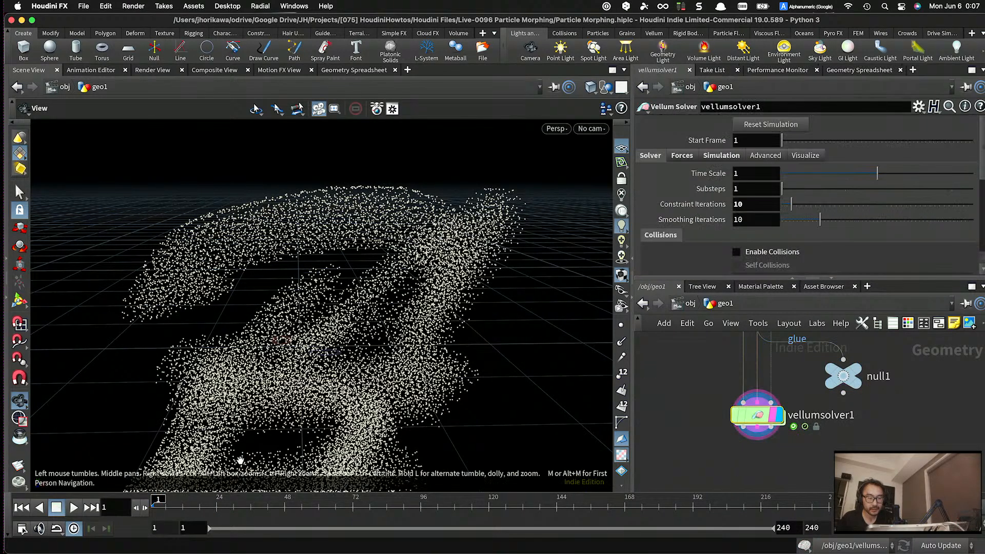
click(70, 507)
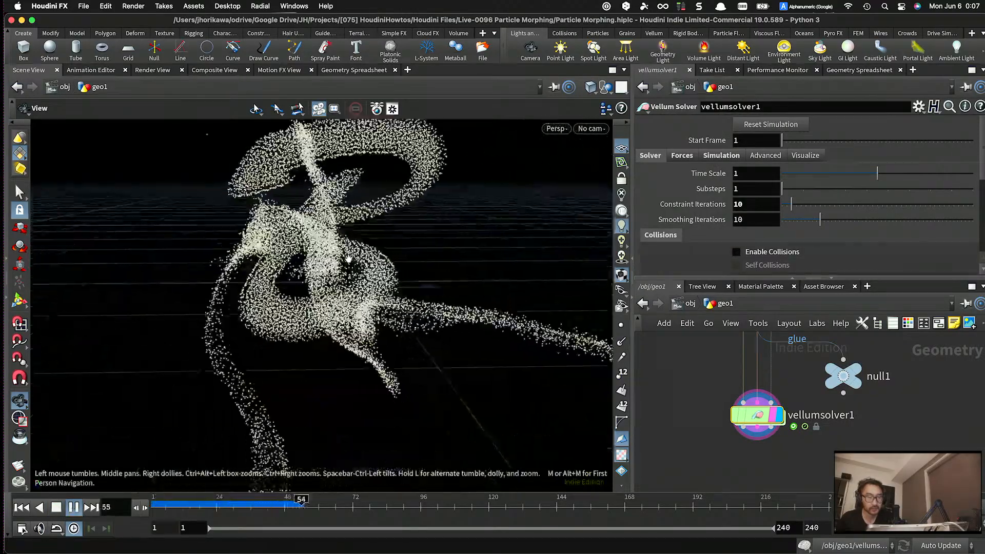
mouse_move(308, 310)
mouse_down()
mouse_move(364, 327)
mouse_move(306, 309)
mouse_up()
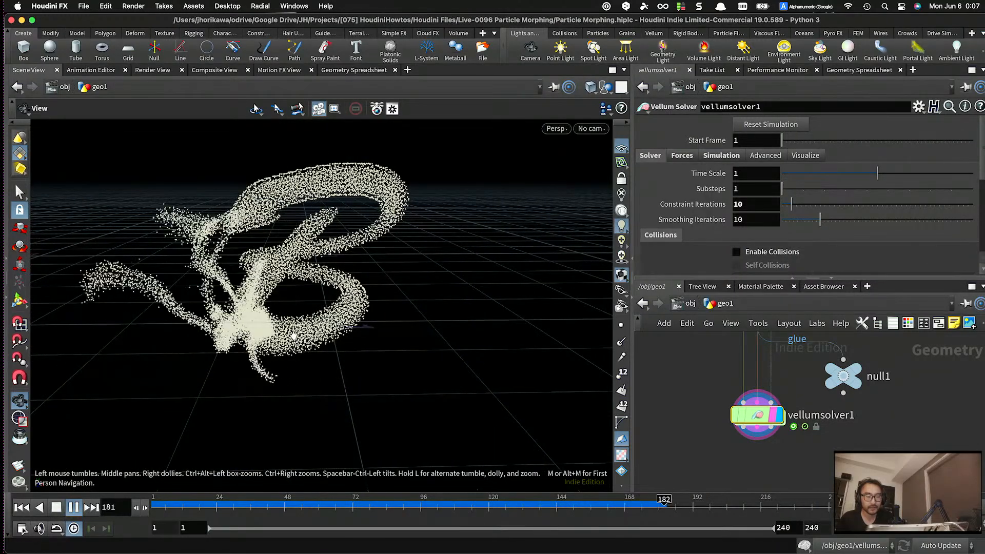
click(73, 507)
click(20, 508)
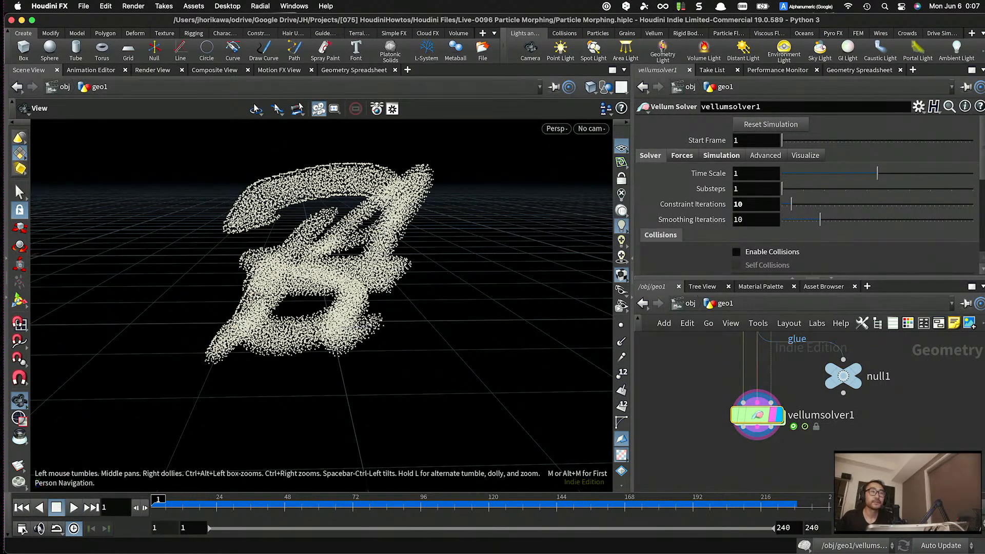
- In vellumglue1's Stretch settings, change the Stiffness multiplier to 1 and disable Compression Stiffness
key(super+Tab)
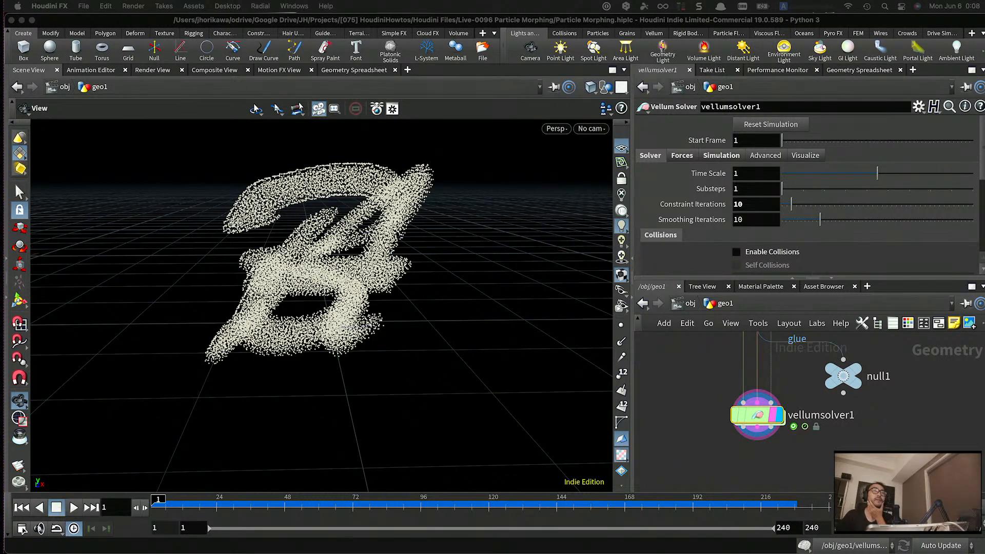
click(870, 430)
scroll(870, 430, down, 5)
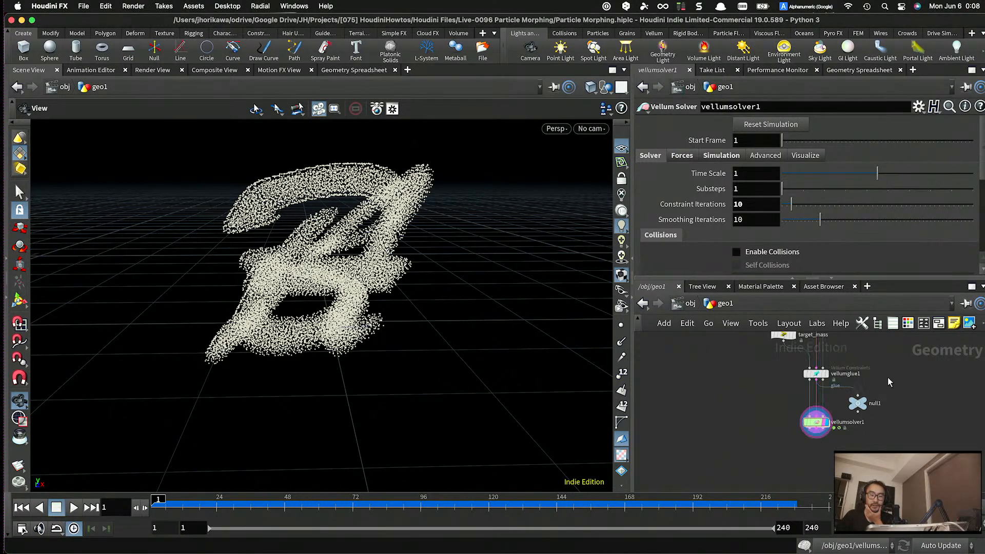
scroll(853, 378, up, 4)
middle_drag(854, 378, 852, 430)
click(790, 425)
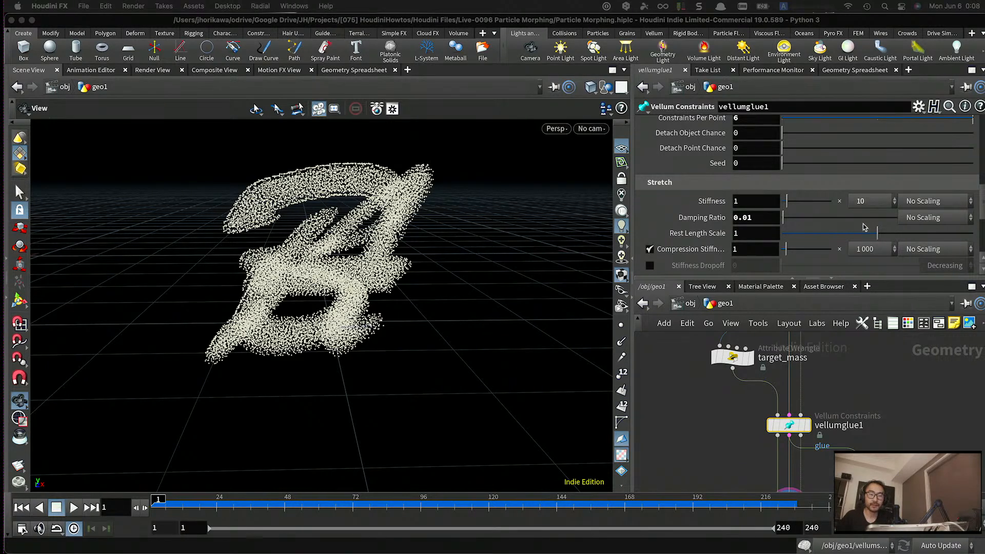
click(862, 204)
click(863, 205)
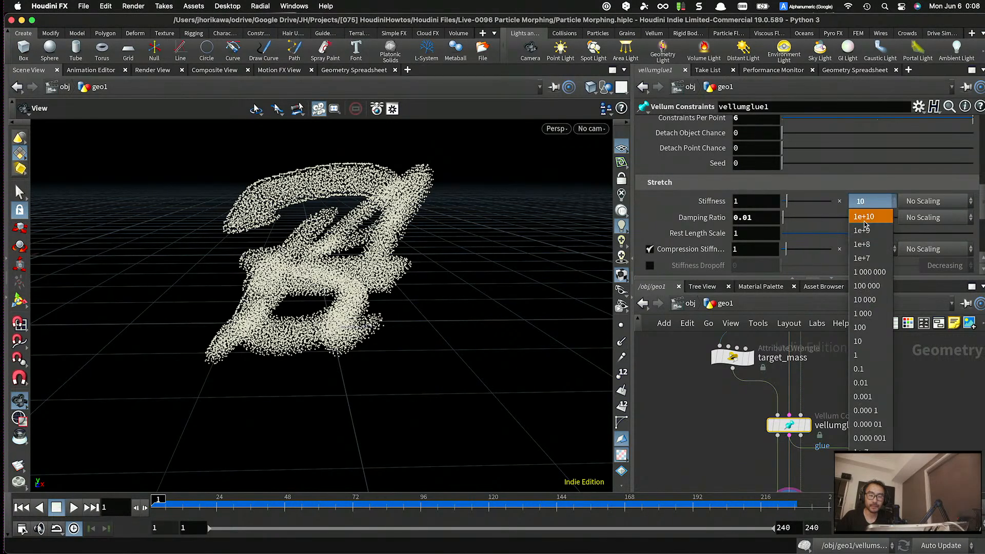
click(863, 352)
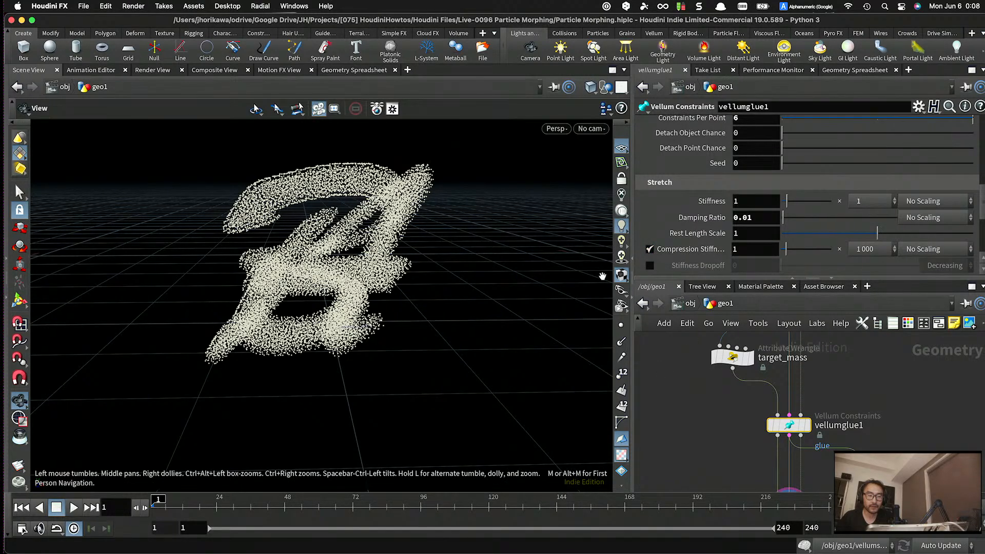
click(650, 250)
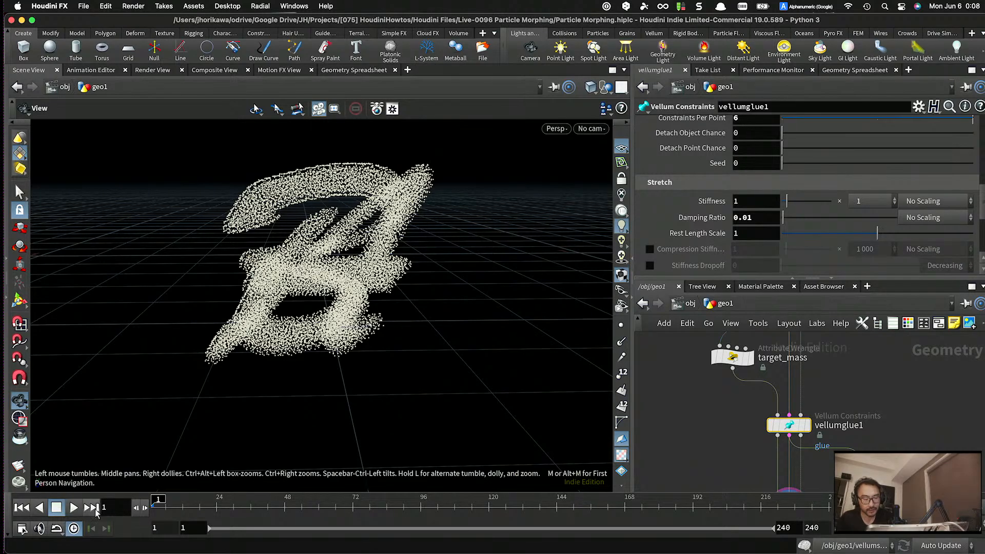
- Play the simulation with the softer glue constraints, and return to frame 1
click(75, 508)
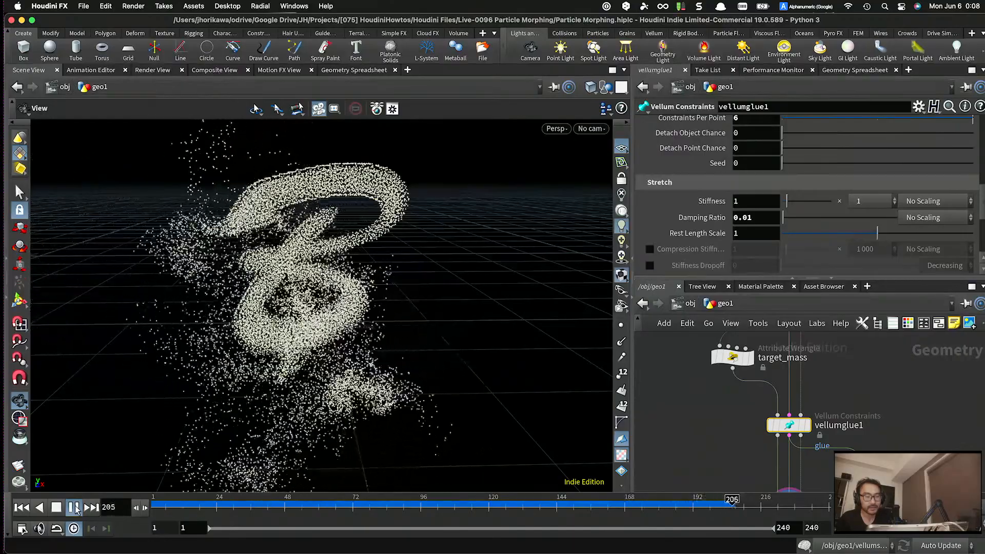
key(F11)
key(F11)
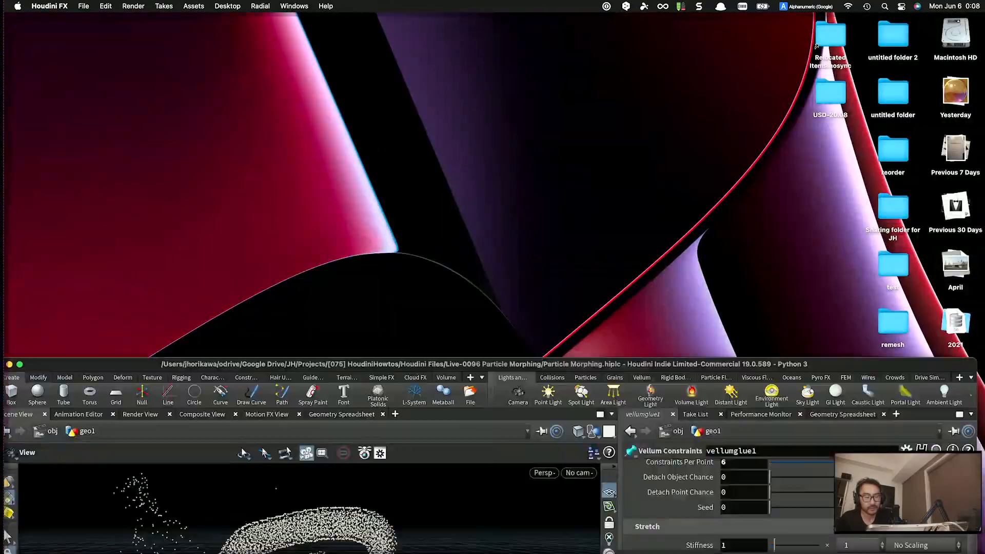
click(17, 508)
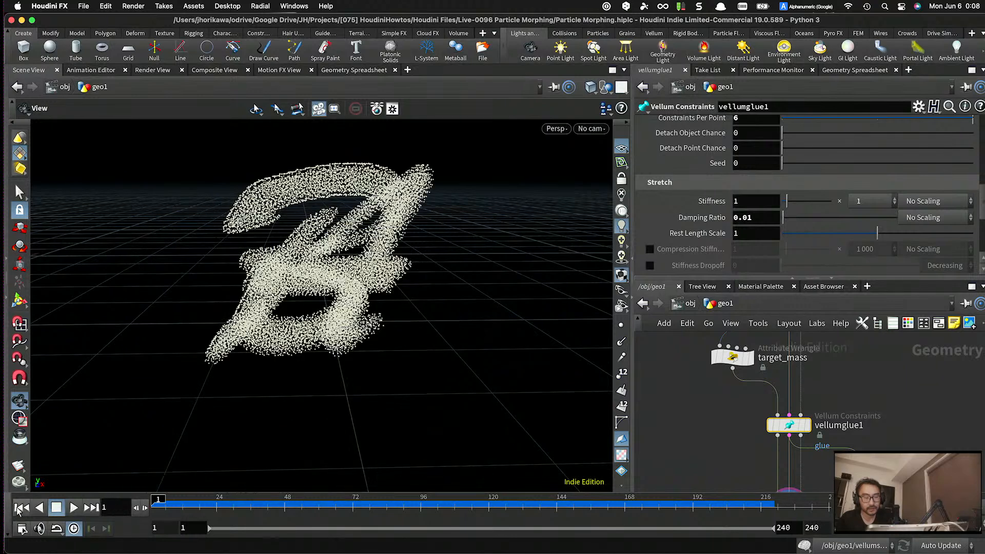
- Set the Stretch Stiffness of vellumglue1 to 5, play the morph to compare, and rewind to frame 1
drag(742, 201, 721, 203)
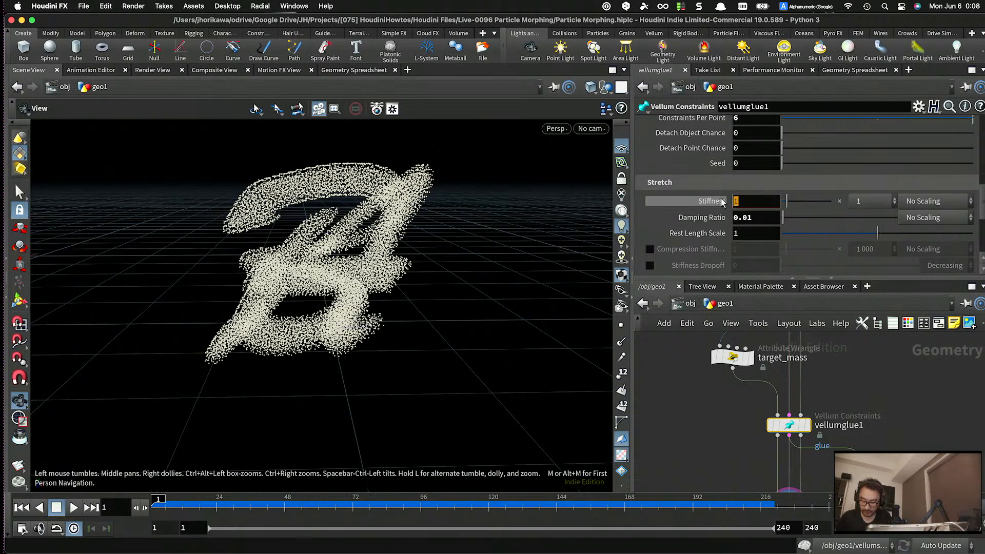
mouse_move(722, 202)
text(5)
key(Return)
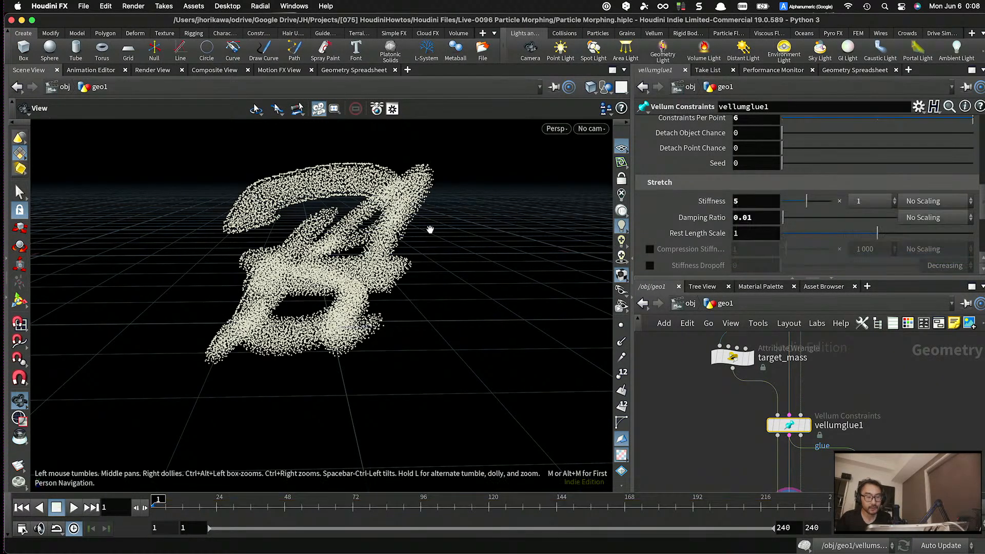
click(73, 508)
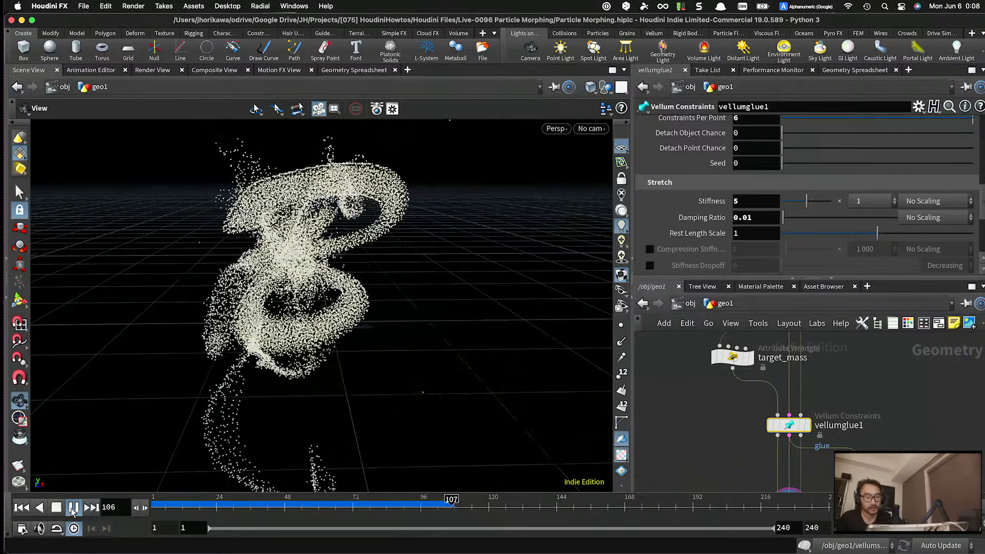
click(73, 508)
click(21, 508)
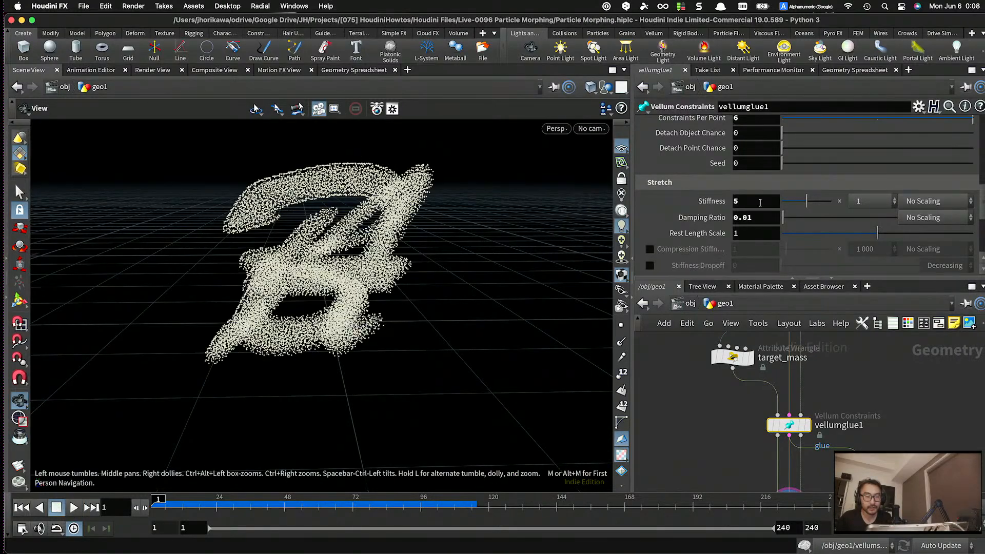
- Set the Stretch Stiffness of vellumglue1 to 1, play the morph simulation, and rewind to frame 1
key(Return)
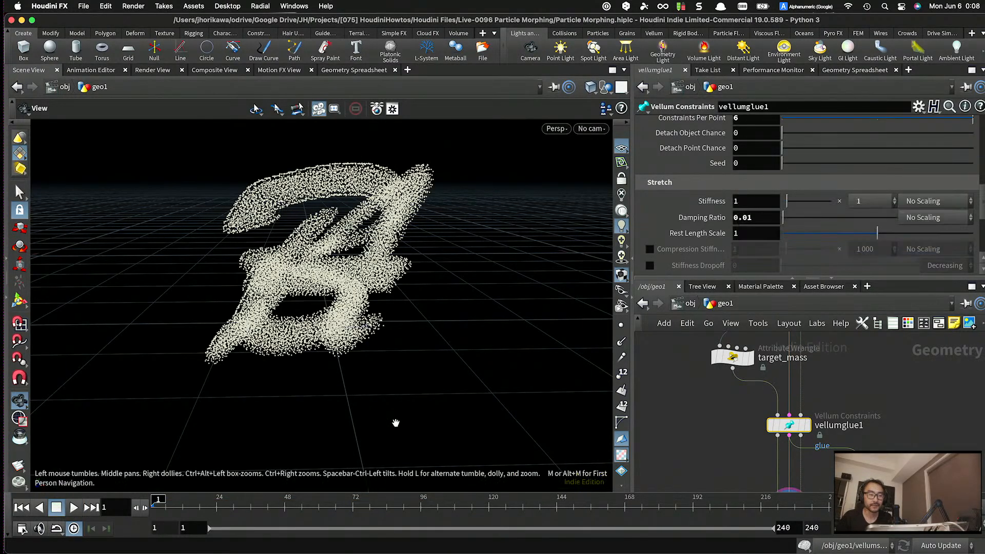
click(71, 507)
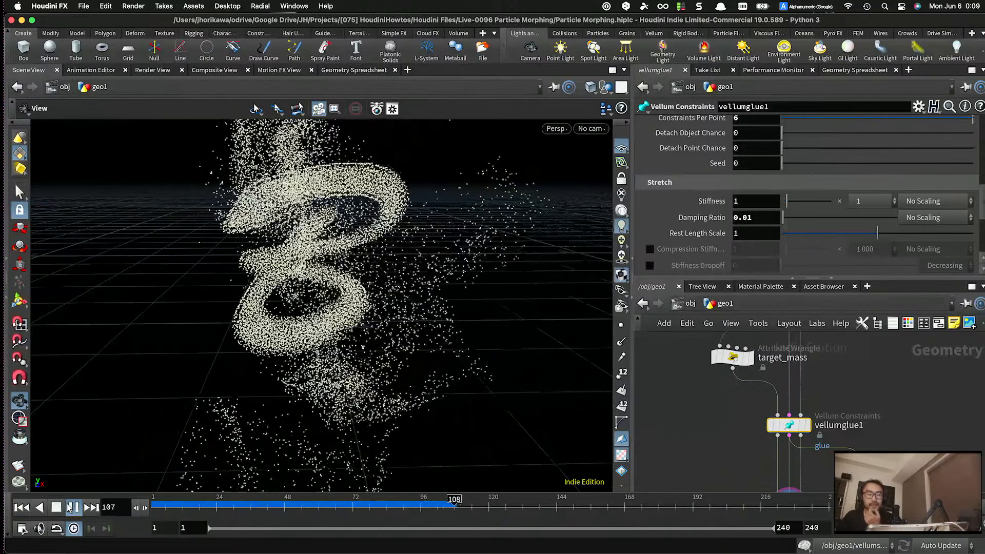
click(70, 508)
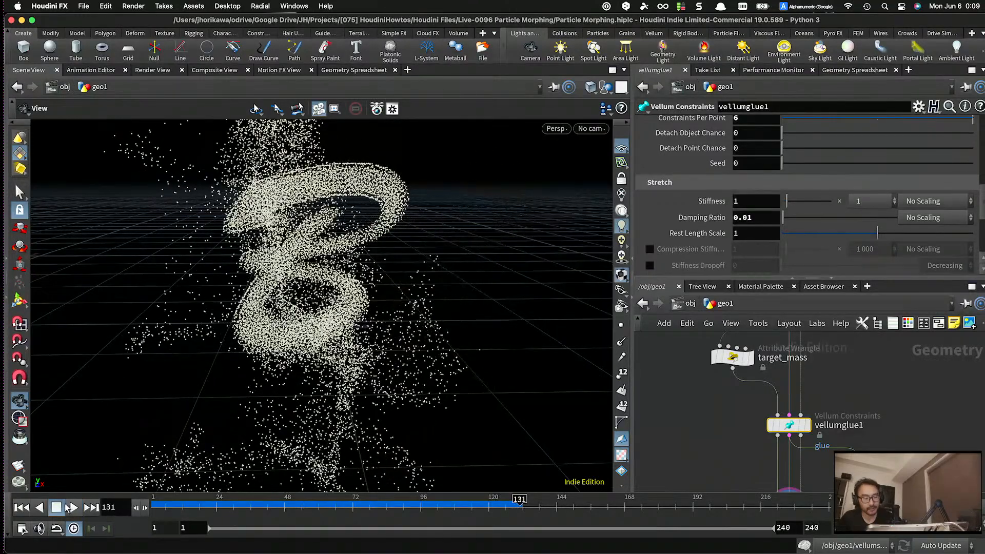
click(22, 507)
- Save the scene and set Force Total Count on scatter1 to 30000
scroll(788, 422, down, 1)
scroll(789, 422, down, 3)
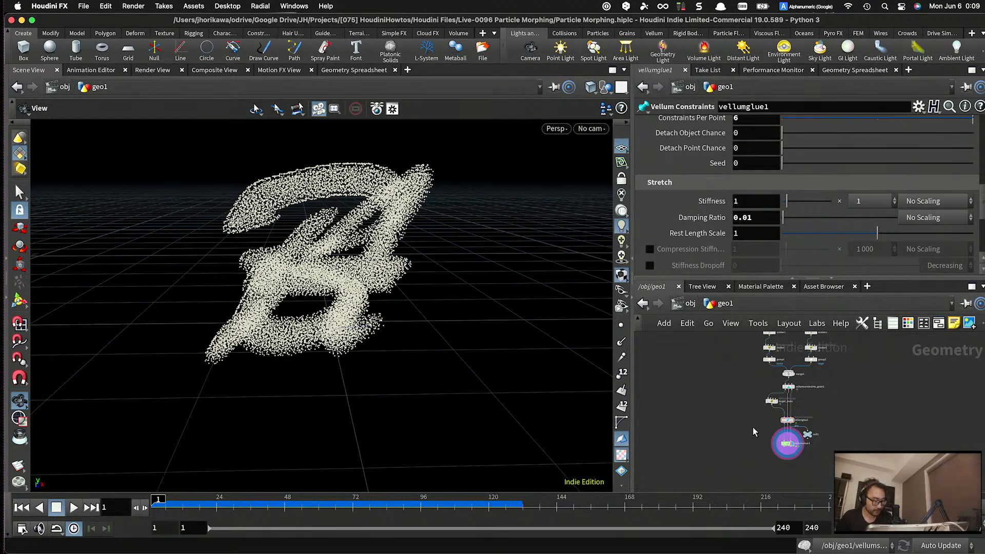
key(super+s)
scroll(764, 400, up, 5)
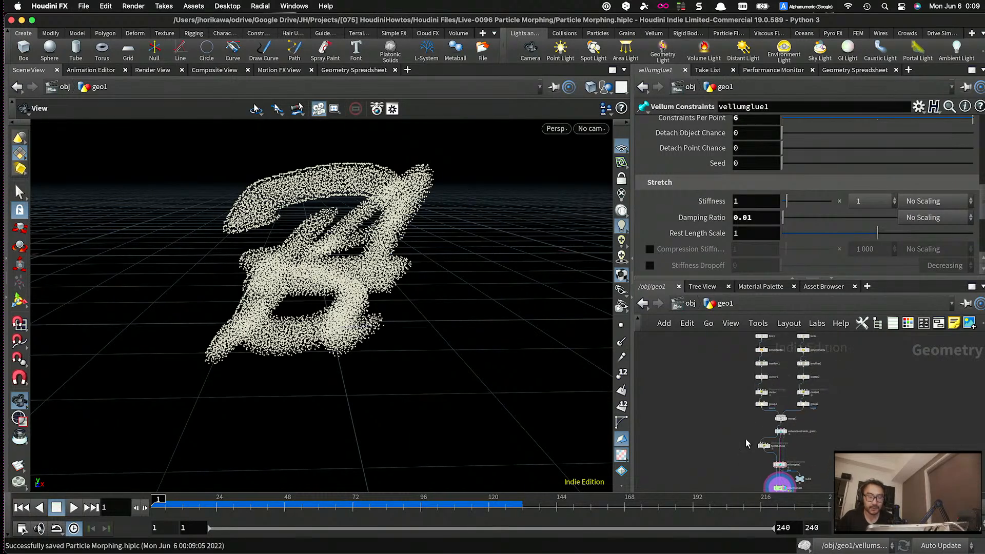
click(758, 344)
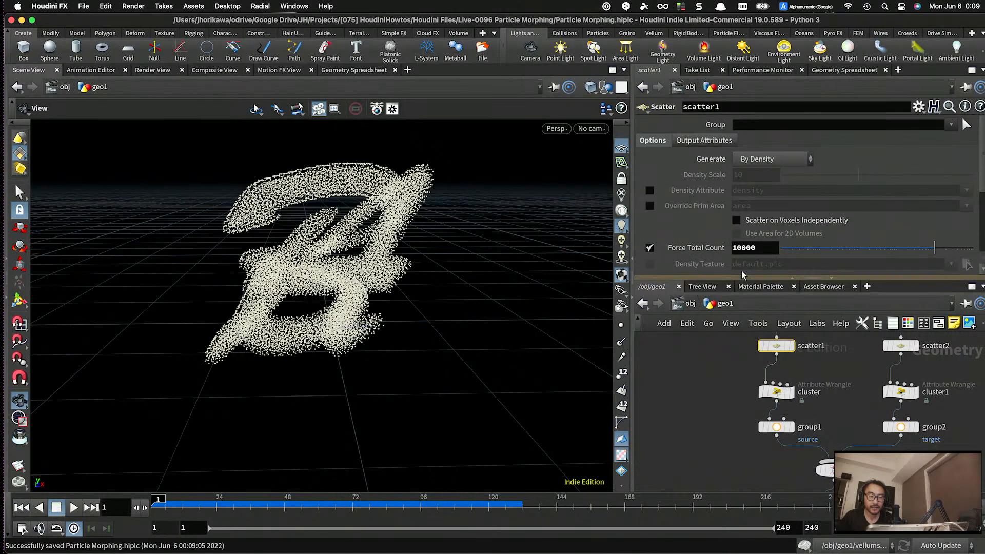
drag(736, 247, 730, 265)
text(3)
key(Return)
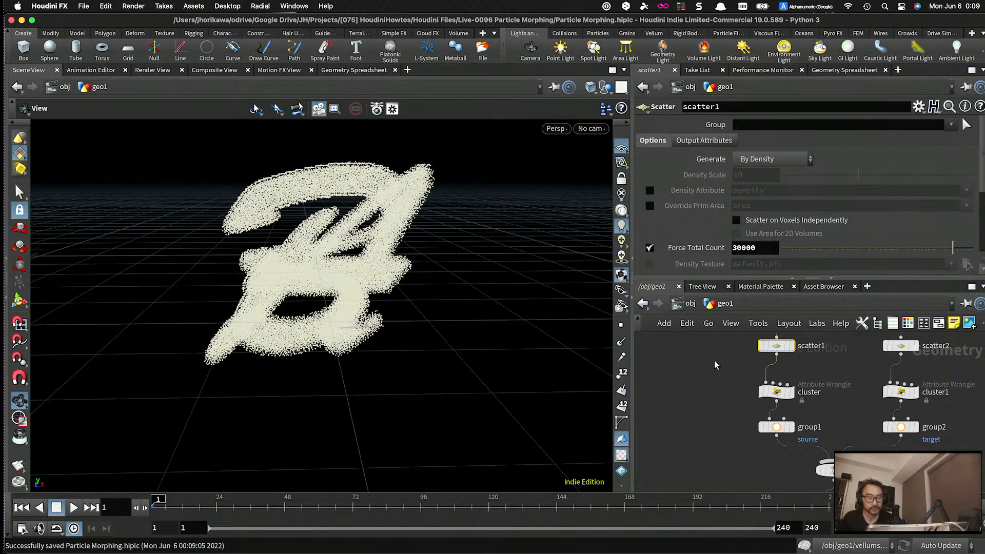
- Play the morph with the denser particles, stop it, and scrub back to frame 175 to inspect the particle trails
scroll(709, 374, down, 5)
middle_drag(691, 380, 667, 325)
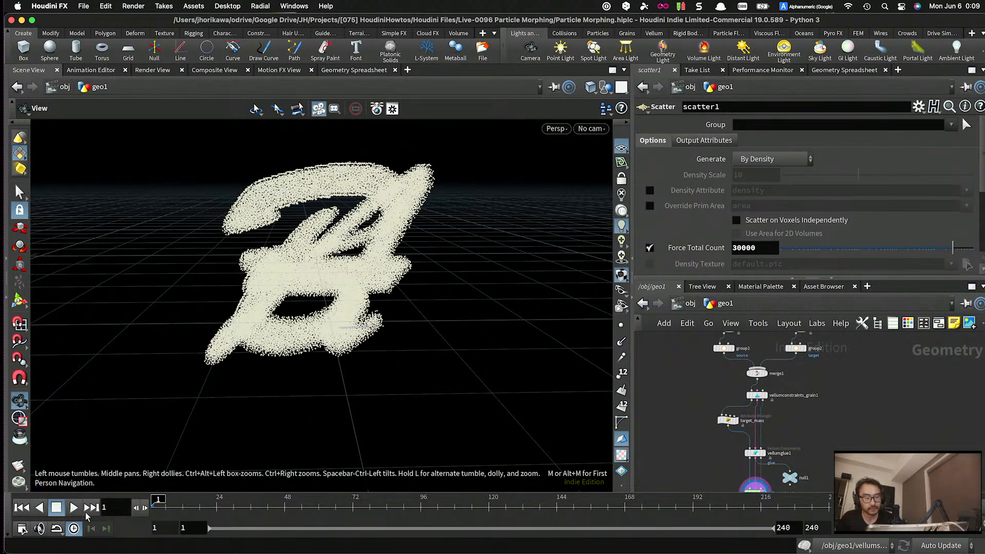
click(75, 507)
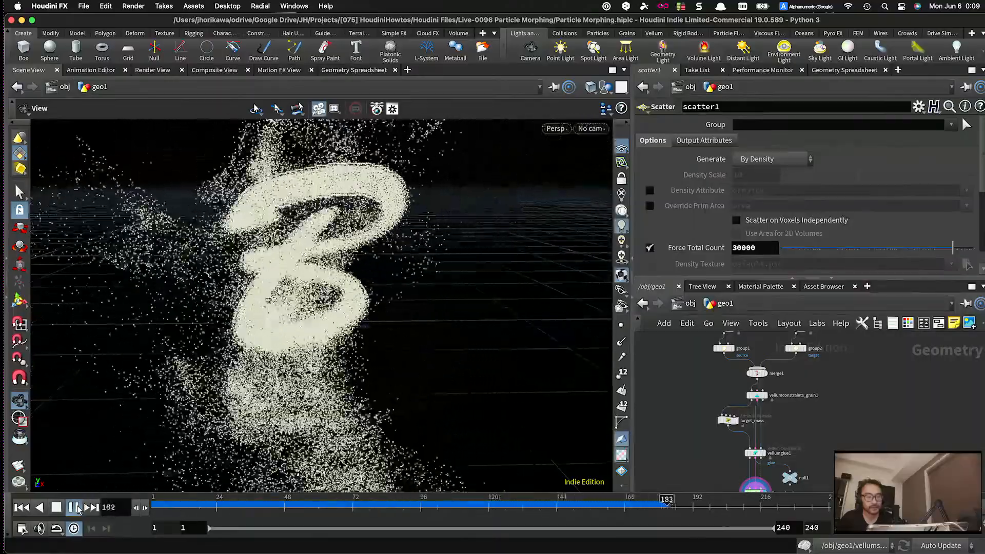
click(75, 508)
drag(685, 505, 644, 505)
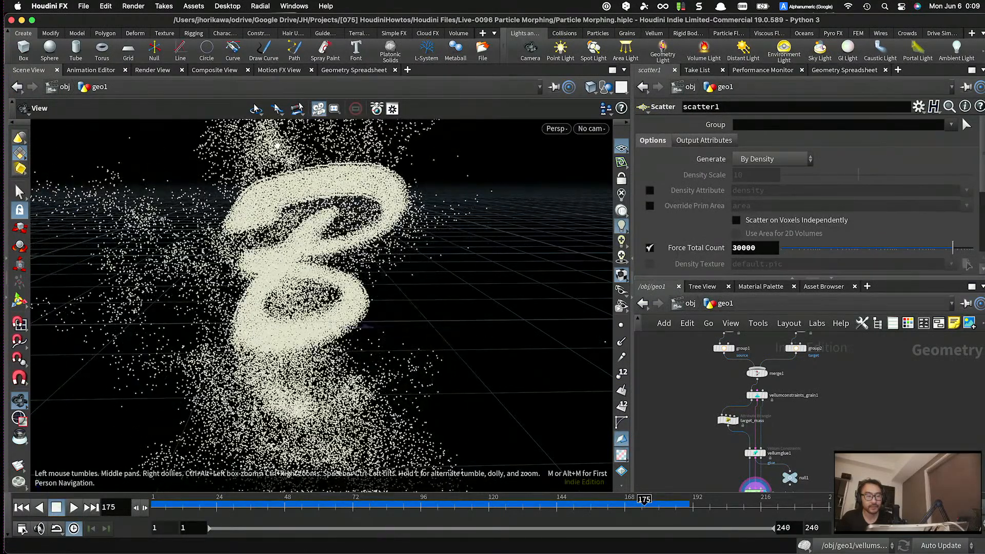
drag(373, 413, 396, 422)
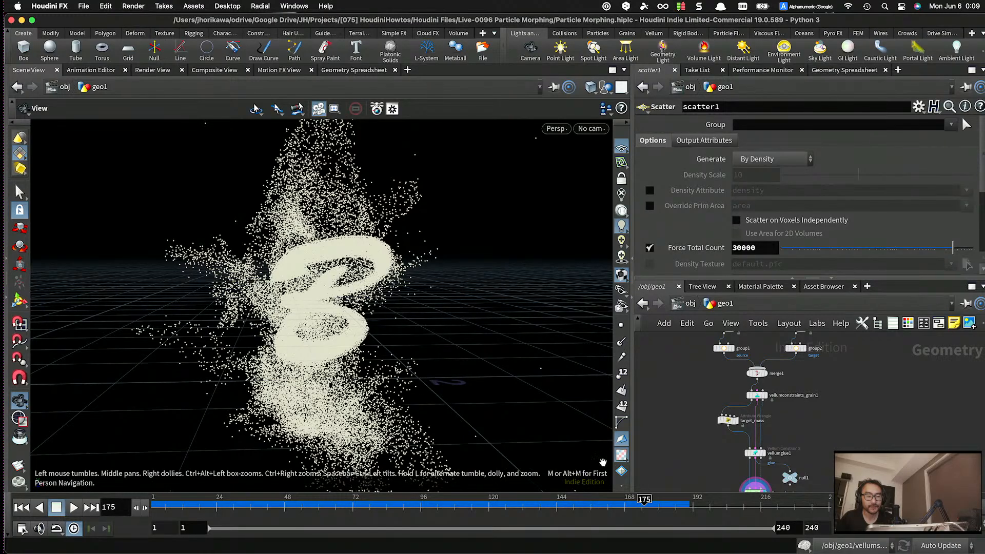
- Return to frame 1 to view the starting letter up close, and scrub to frame 155 to examine the spreading particles
drag(645, 500, 131, 487)
scroll(385, 214, up, 5)
drag(357, 247, 444, 256)
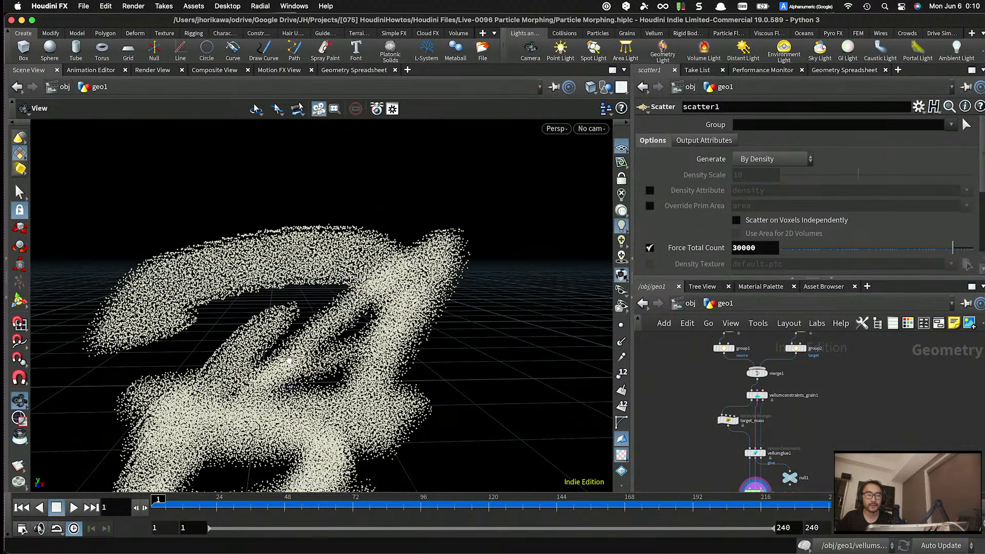
drag(281, 278, 390, 301)
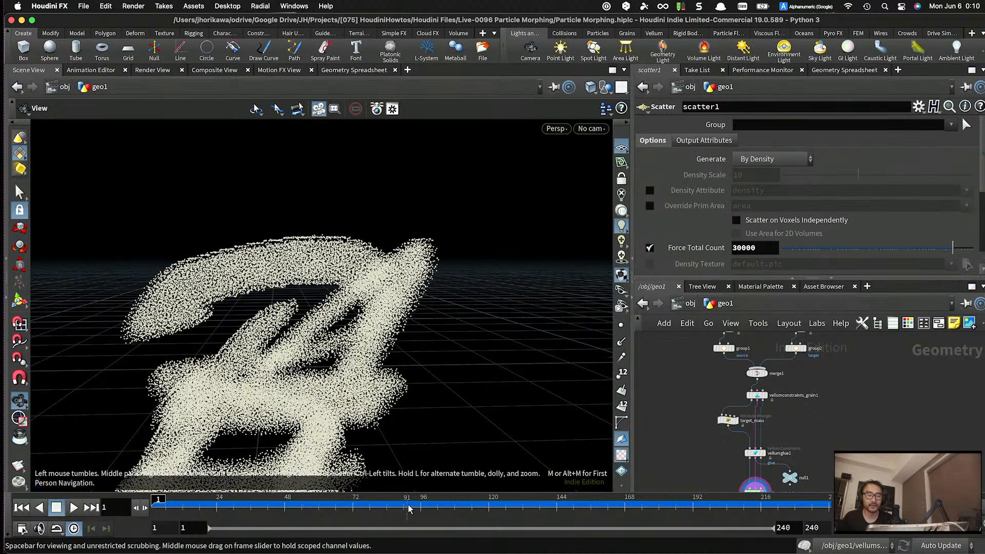
drag(526, 509, 587, 500)
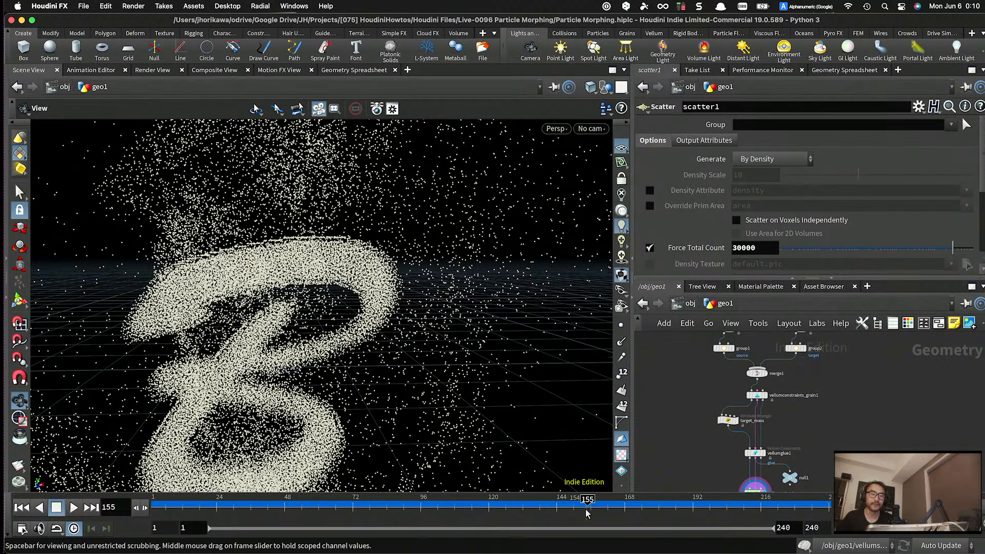
drag(487, 359, 269, 329)
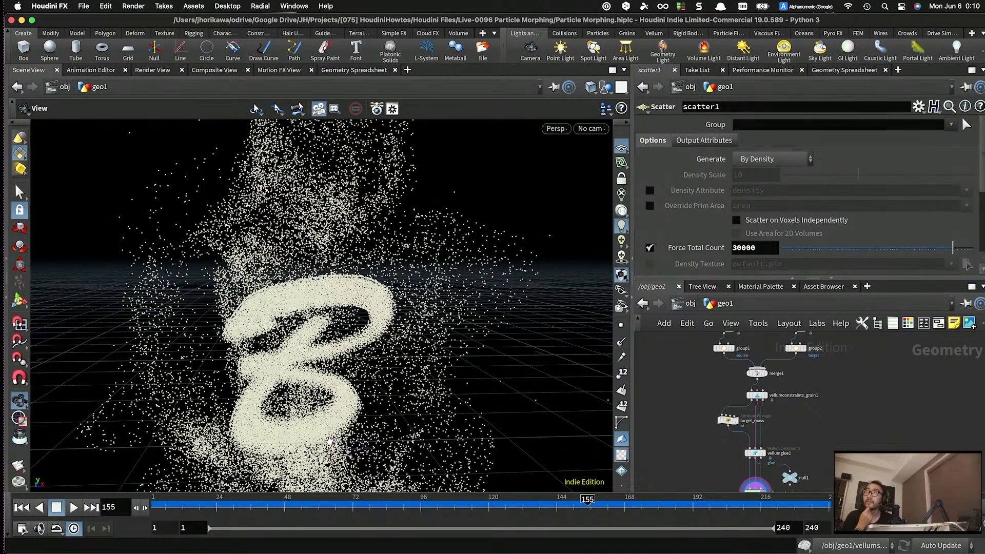
- Rewind to frame 1 and display the vellumglue1 node in the viewport
scroll(763, 399, down, 5)
scroll(772, 427, up, 8)
scroll(738, 418, down, 2)
middle_drag(704, 400, 729, 439)
drag(719, 411, 719, 436)
middle_drag(748, 397, 765, 436)
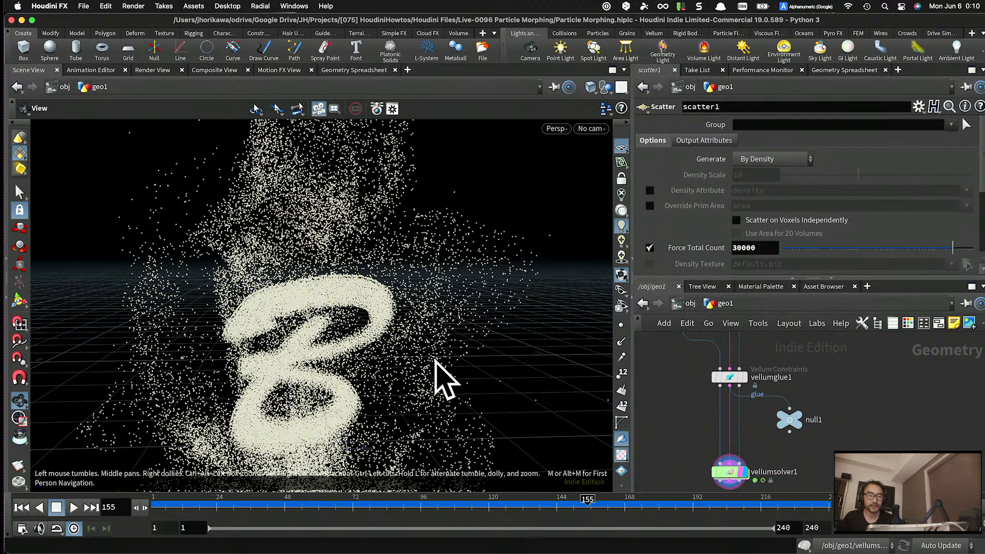
scroll(414, 356, down, 3)
scroll(837, 387, up, 4)
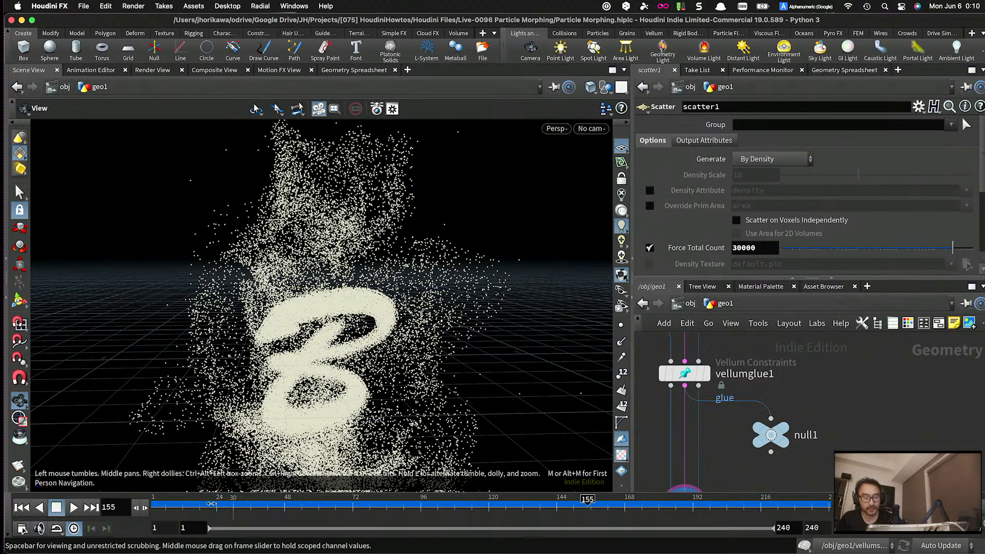
drag(223, 506, 153, 507)
scroll(363, 333, up, 5)
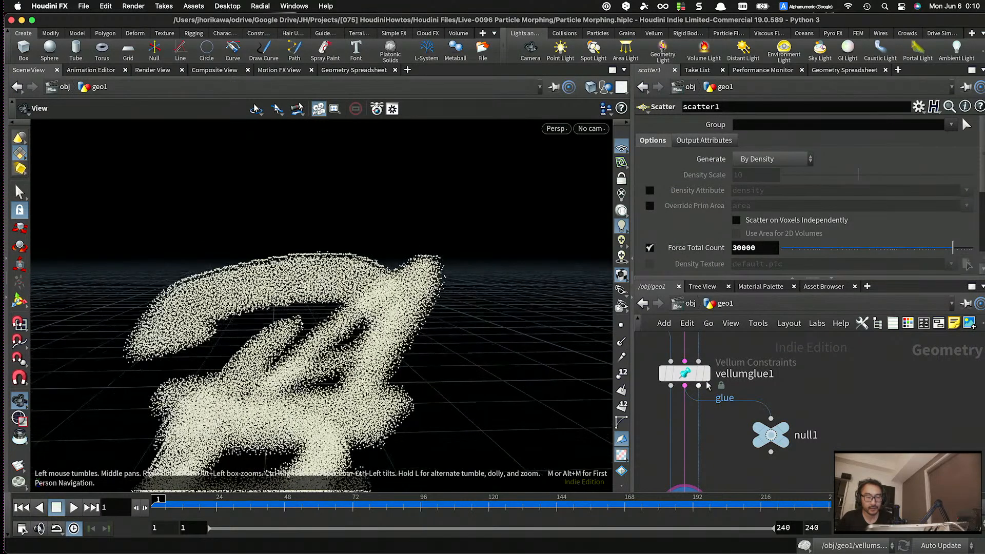
middle_drag(731, 377, 792, 381)
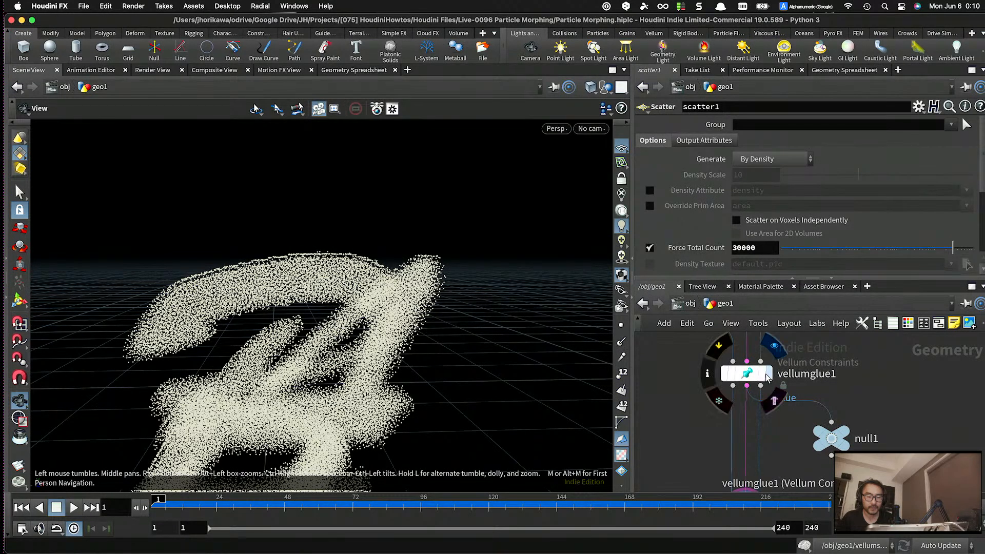
click(762, 378)
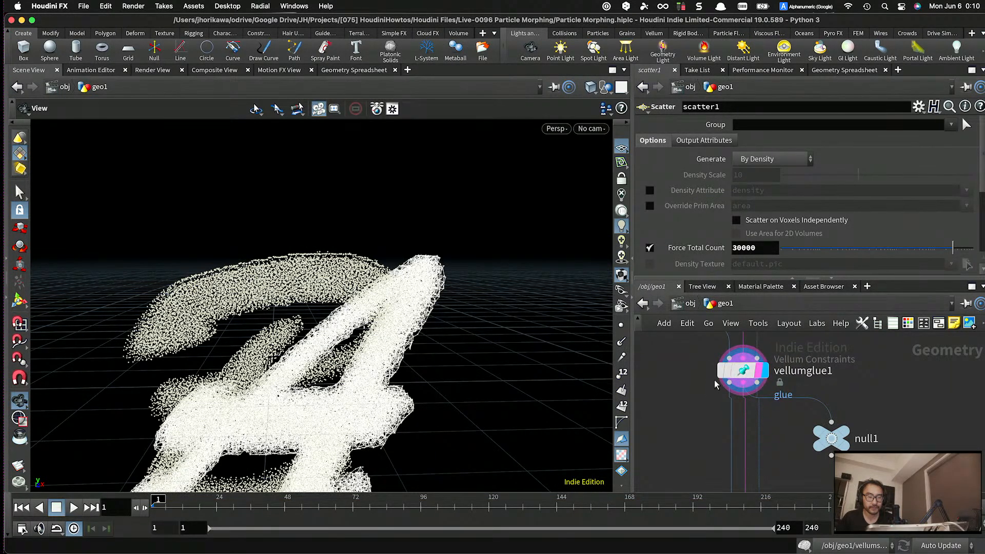
- Select vellumglue1 and review its constraint web along with its Stretch, Breaking and Glue Search settings
scroll(740, 372, down, 2)
mouse_move(744, 377)
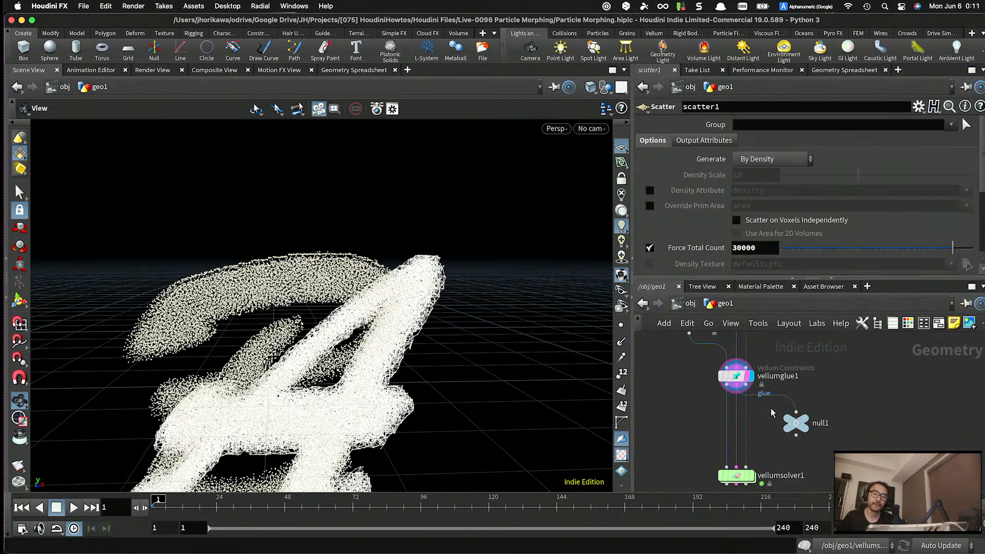
scroll(778, 414, up, 2)
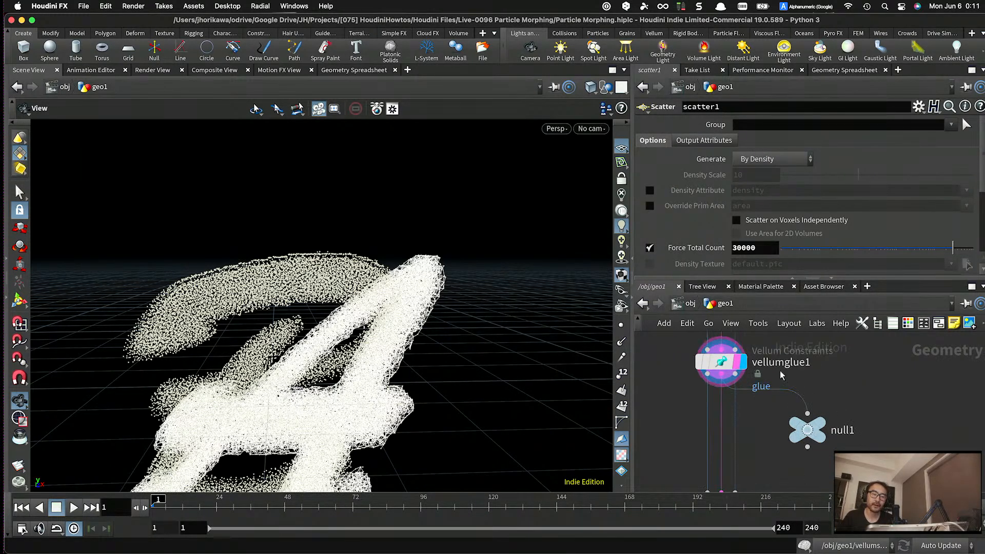
click(721, 361)
scroll(408, 318, up, 5)
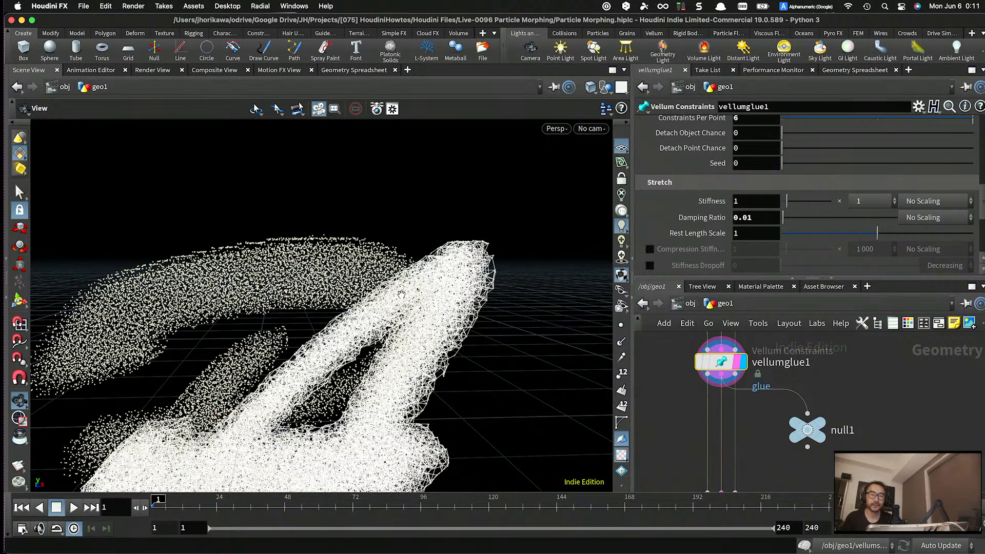
scroll(732, 202, down, 6)
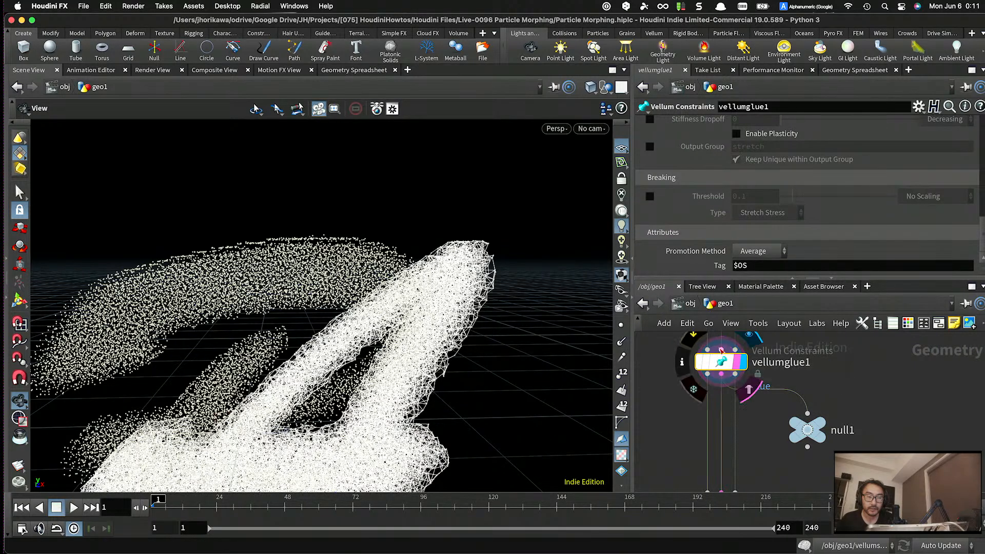
scroll(721, 254, up, 4)
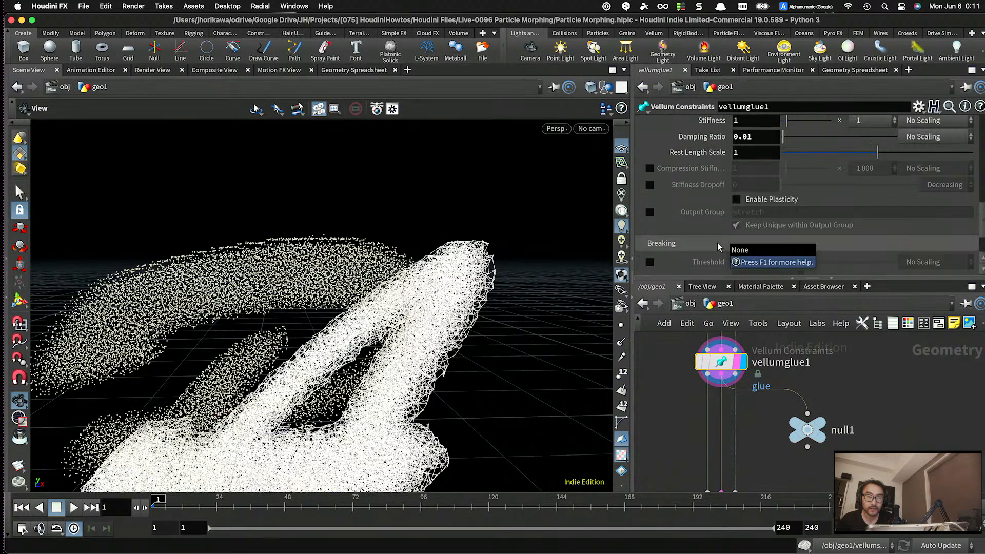
scroll(697, 223, up, 8)
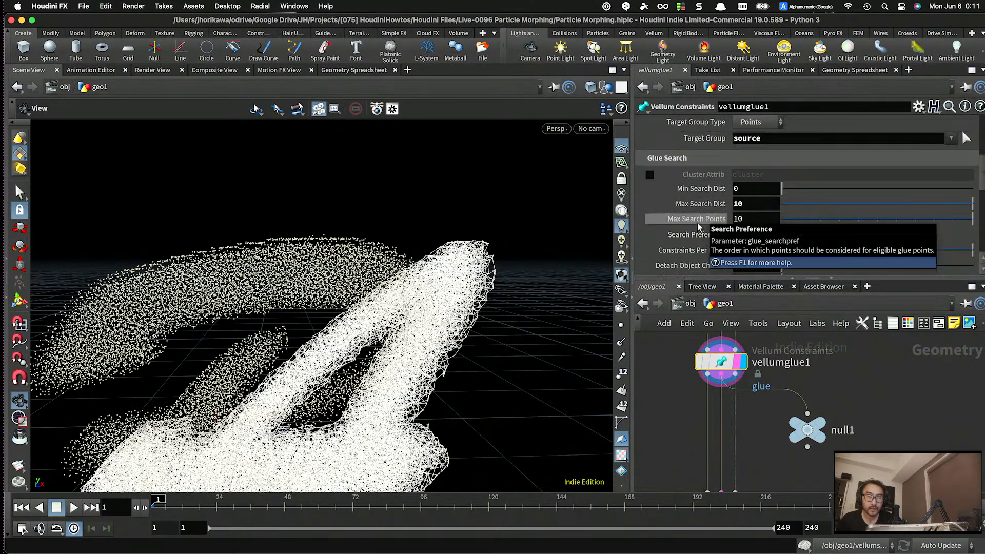
scroll(698, 226, up, 3)
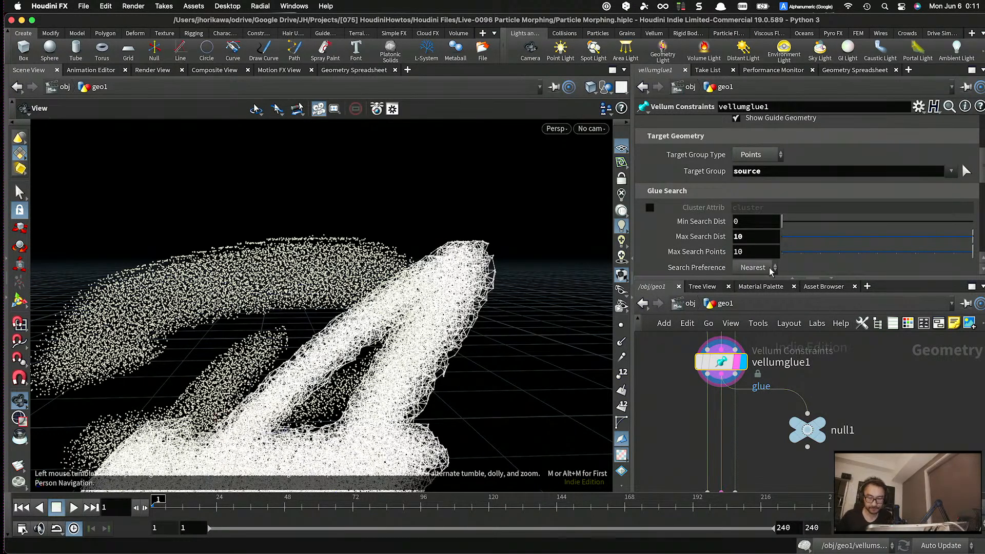
- Move vellumsolver1 slightly lower in an enlarged network view, and select and display null1 on the glue output
drag(830, 277, 831, 210)
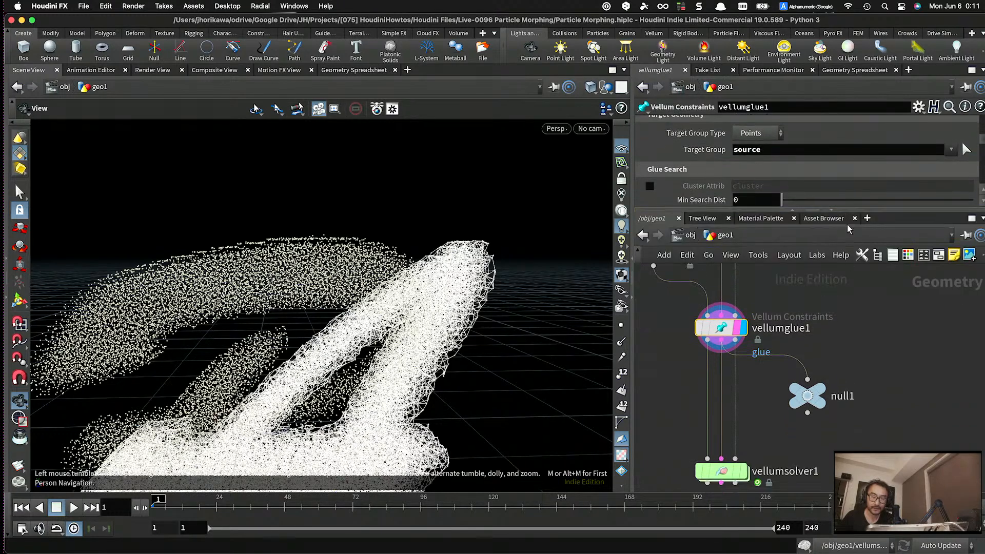
scroll(812, 340, down, 2)
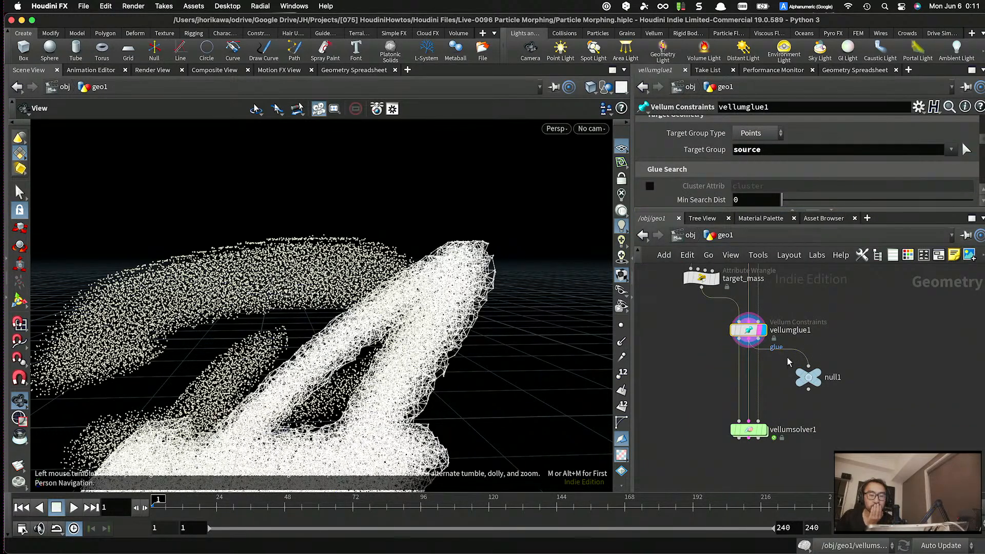
drag(746, 431, 747, 445)
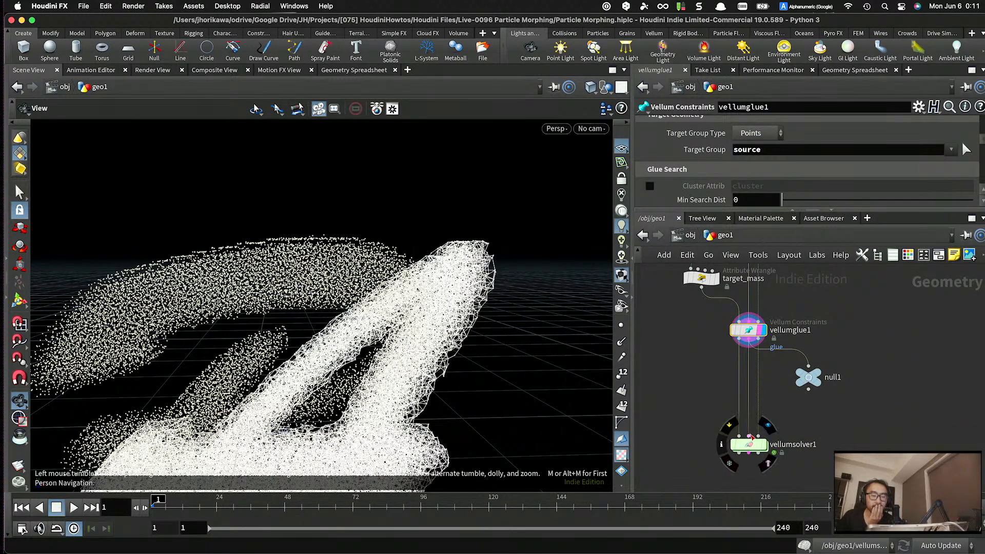
scroll(769, 359, up, 2)
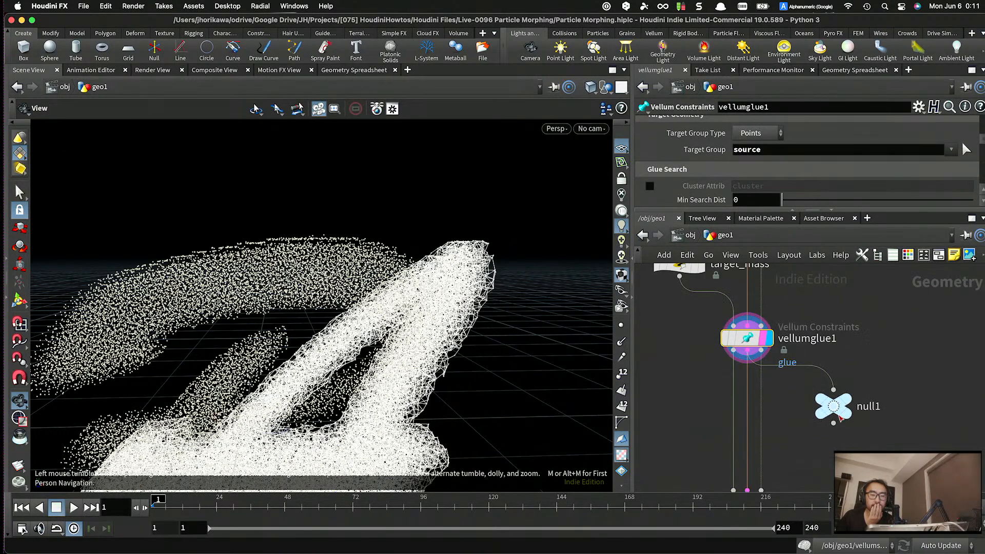
click(845, 414)
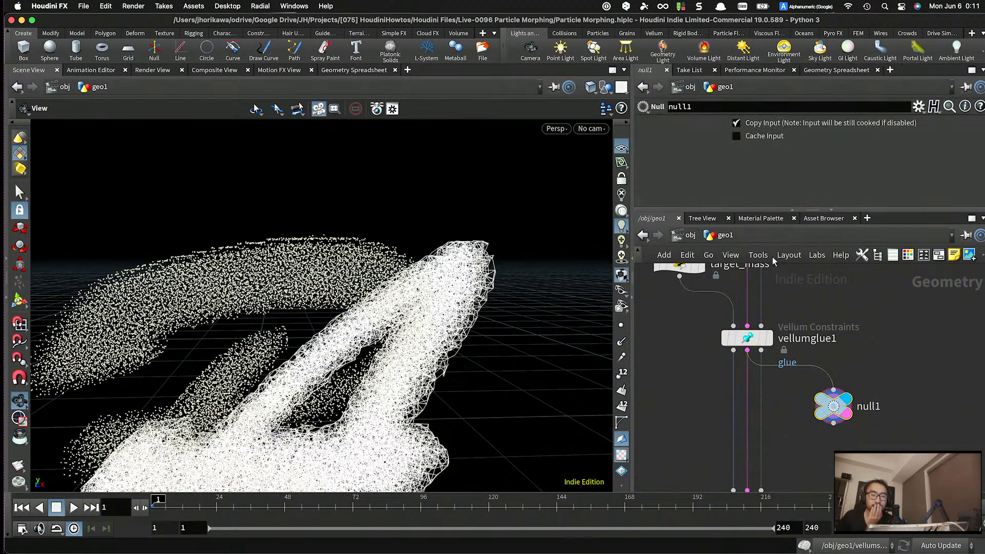
- Examine null1's primitive attributes, such as restlength and stiffness, in the Geometry Spreadsheet
click(828, 71)
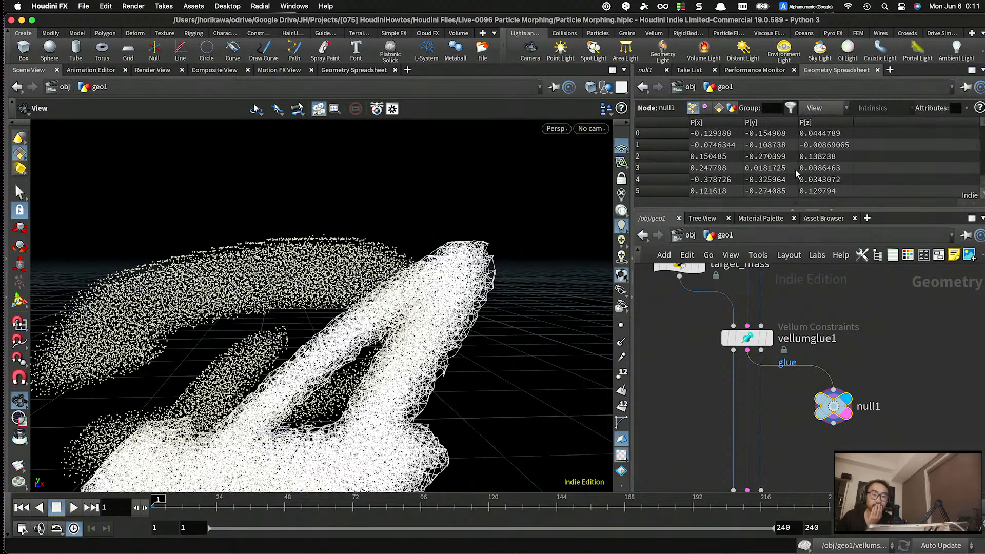
click(719, 109)
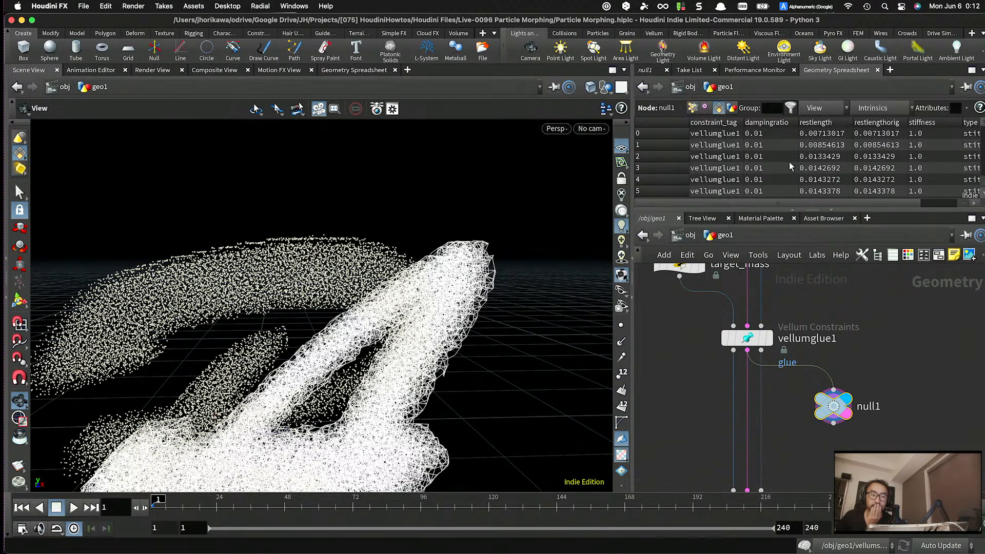
scroll(775, 165, down, 5)
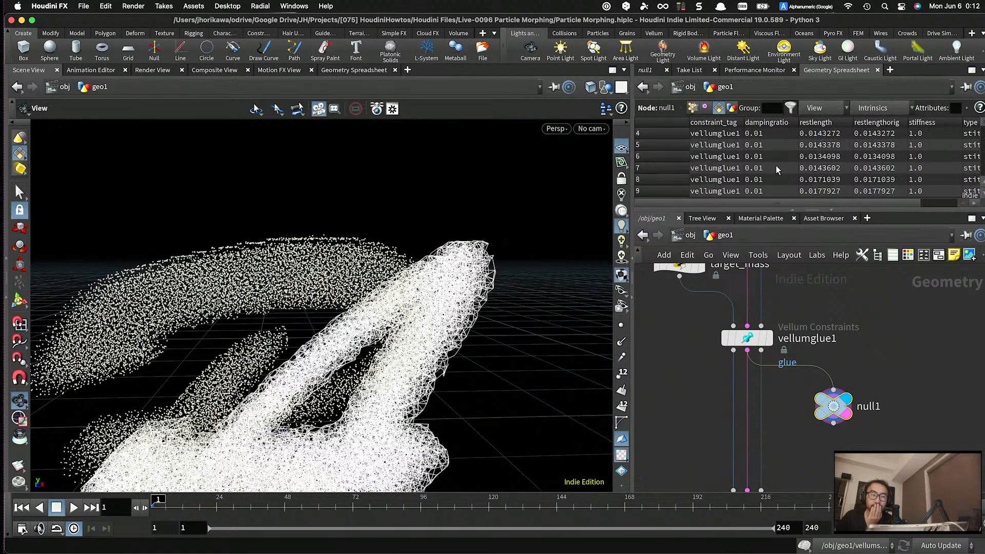
- Display the group1 node holding the source points in the viewport
scroll(776, 165, up, 4)
scroll(810, 316, down, 4)
middle_drag(811, 317, 818, 389)
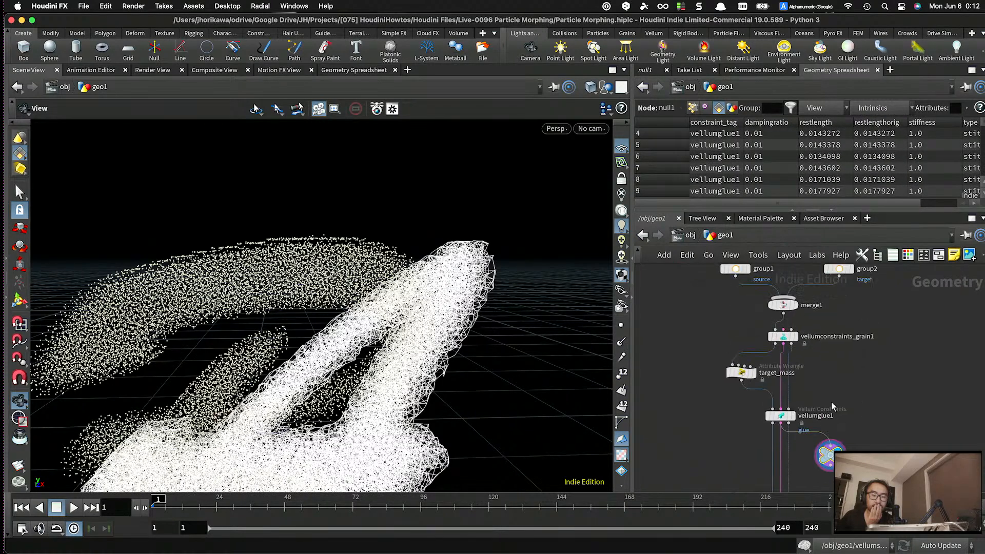
scroll(785, 305, up, 4)
scroll(731, 331, down, 3)
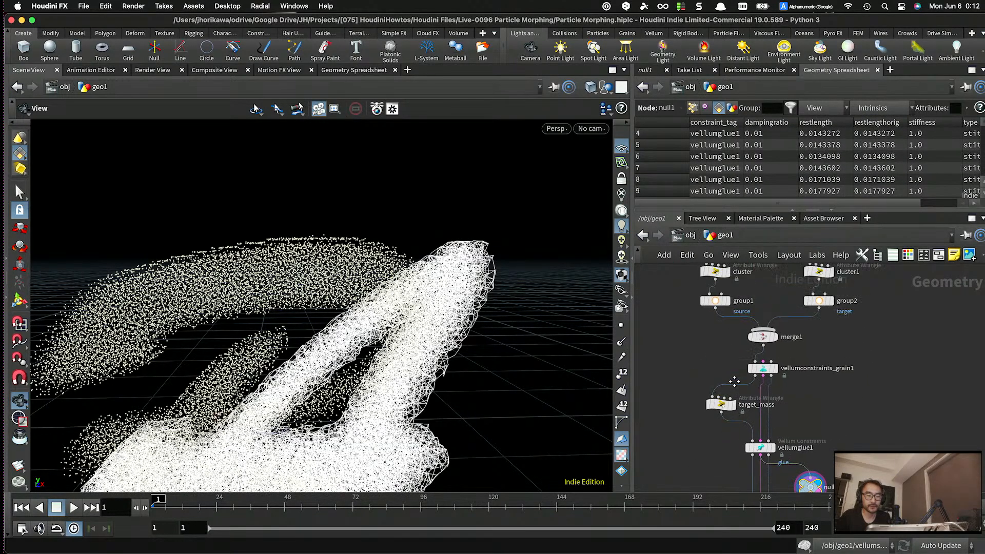
scroll(718, 359, up, 3)
click(737, 384)
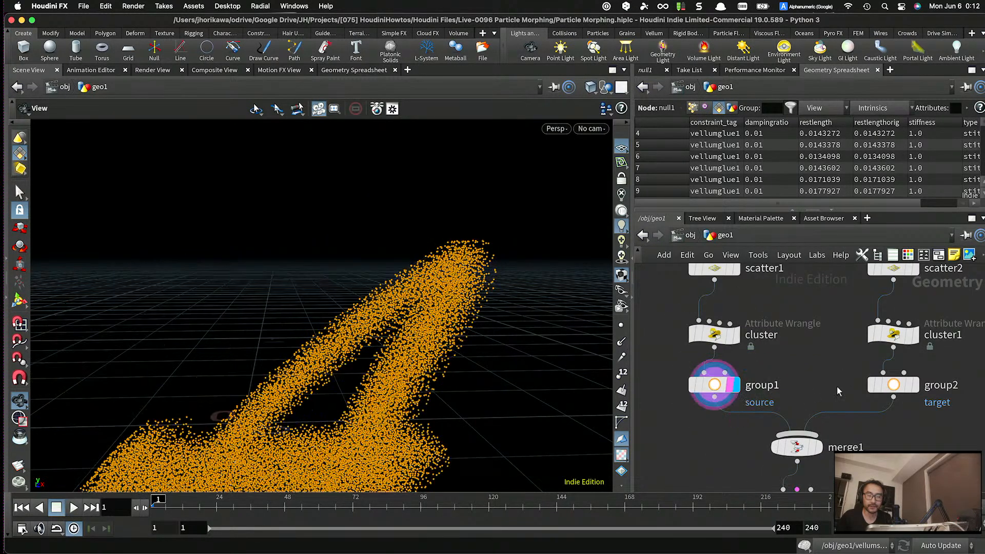
- Select scatter1 and show its parameters in a taller parameter area
scroll(775, 339, down, 2)
scroll(776, 345, up, 2)
click(726, 311)
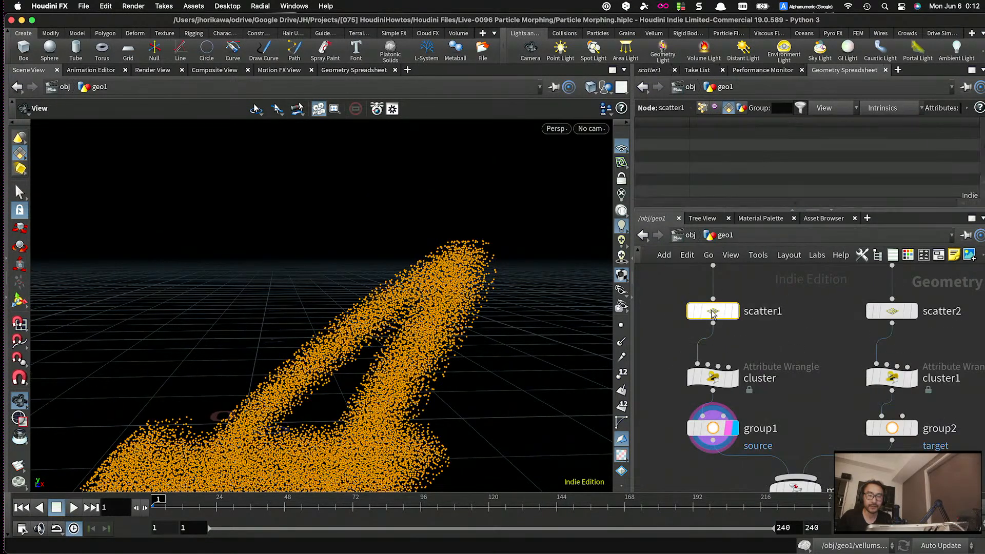
click(659, 73)
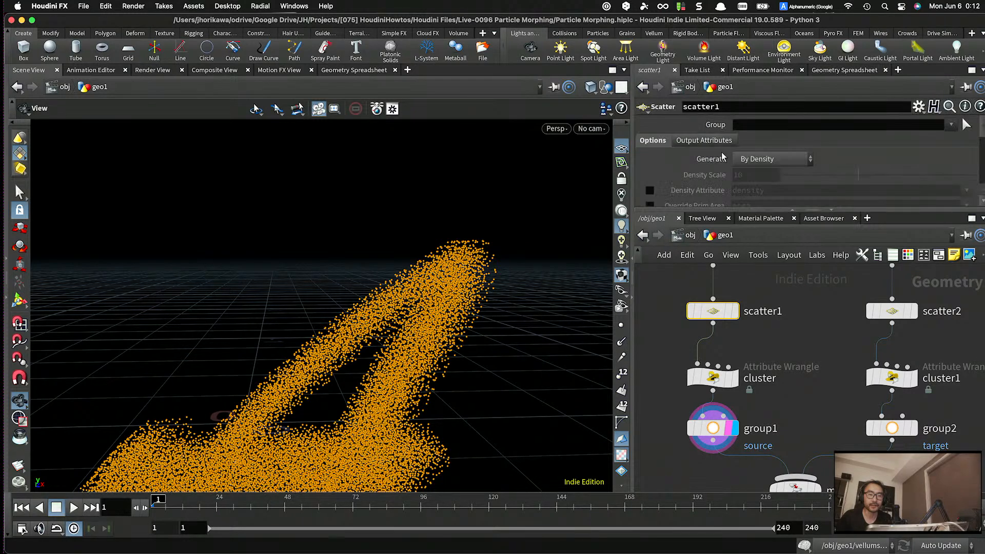
drag(713, 210, 714, 292)
- Copy scatter1's Force Total Count parameter
scroll(718, 171, down, 3)
scroll(738, 180, up, 2)
double_click(755, 233)
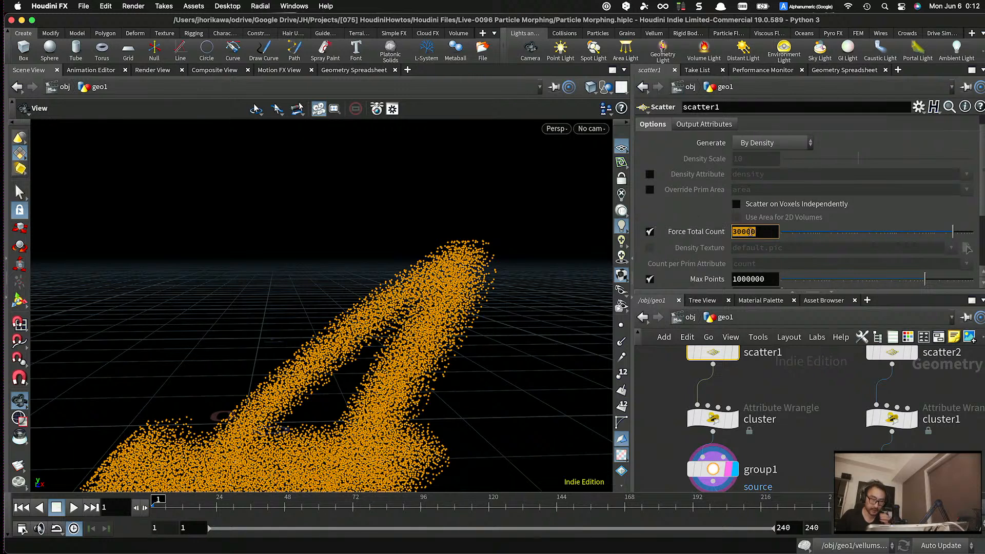
click(759, 232)
right_click(759, 233)
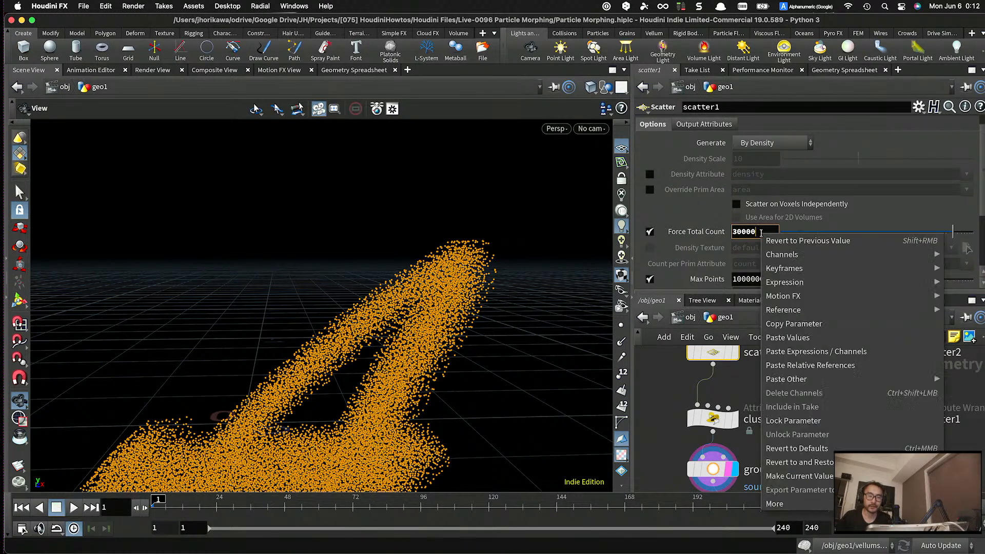
click(810, 328)
- Display and select null1 on vellumglue1's glue output, shifting it slightly in the network
scroll(812, 368, down, 5)
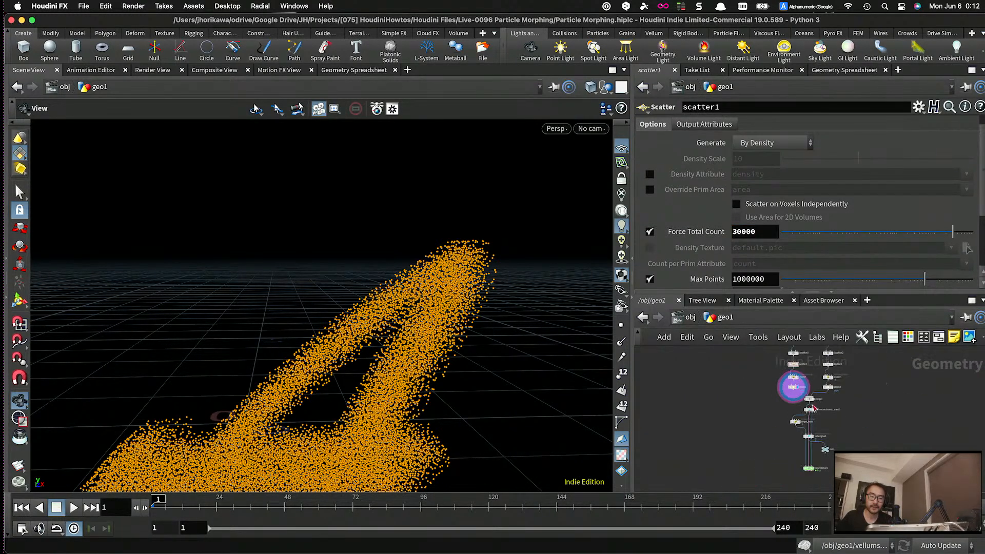
scroll(829, 442, down, 3)
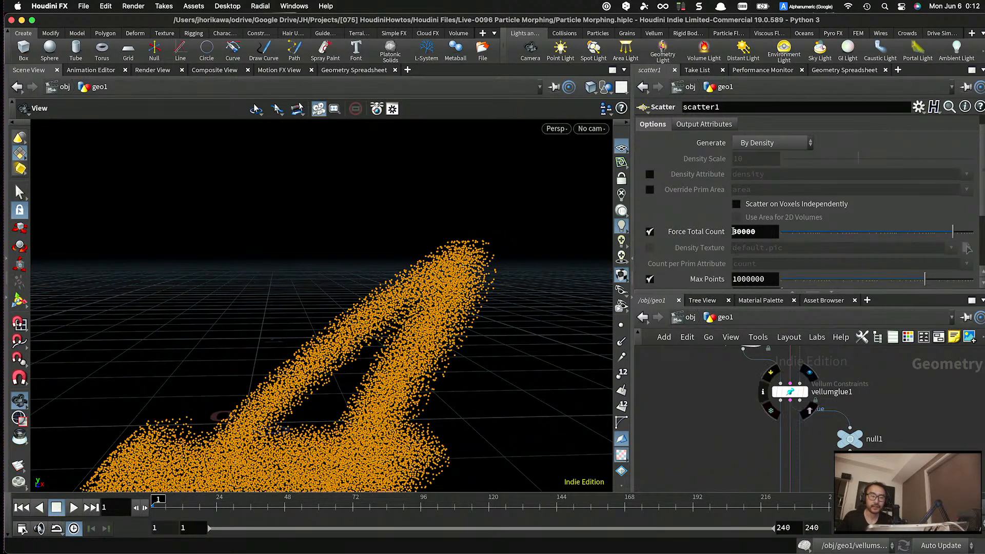
scroll(728, 386, down, 3)
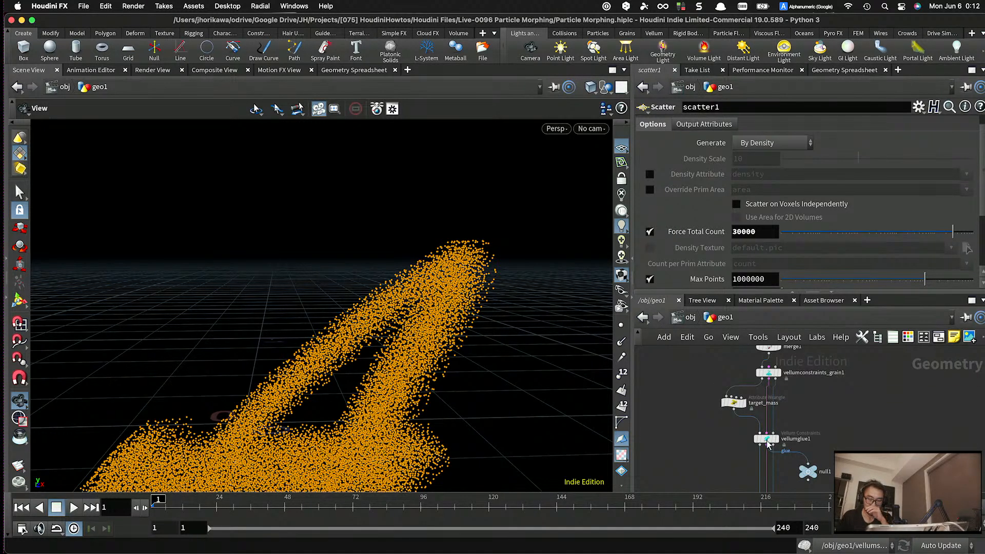
scroll(792, 461, up, 4)
middle_drag(791, 461, 787, 408)
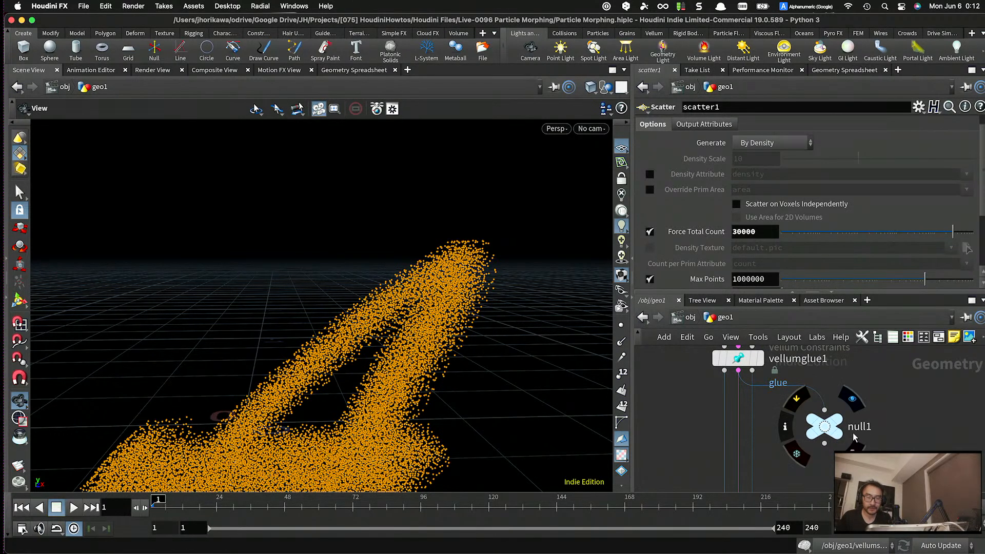
click(839, 420)
drag(827, 436, 800, 431)
drag(736, 357, 741, 361)
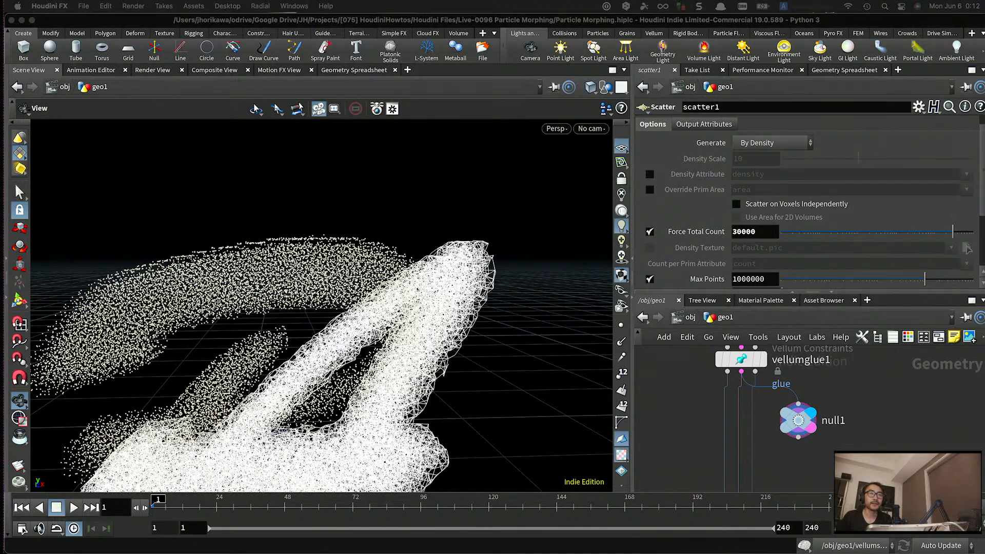
click(835, 420)
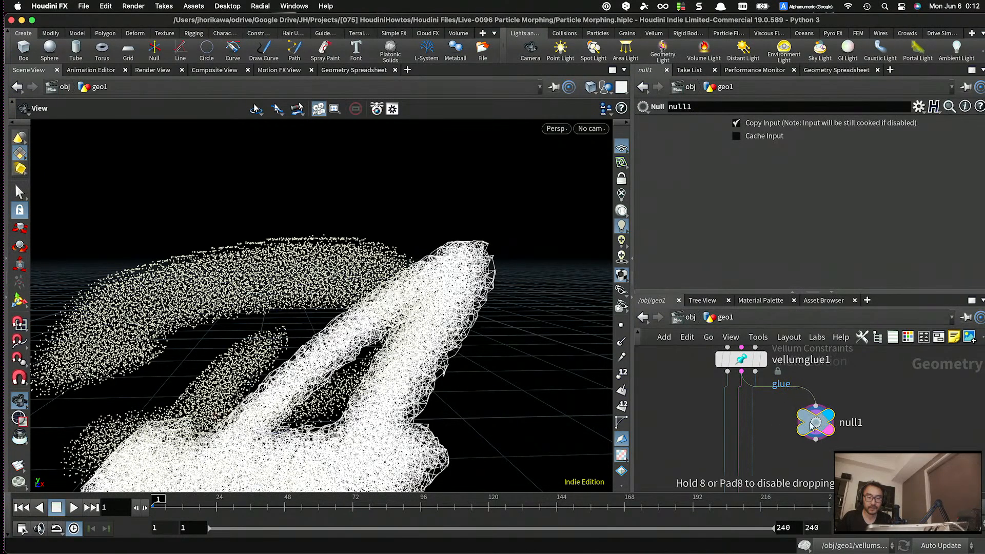
- Widen the Geometry Spreadsheet and examine null1's points through to the last one
click(831, 70)
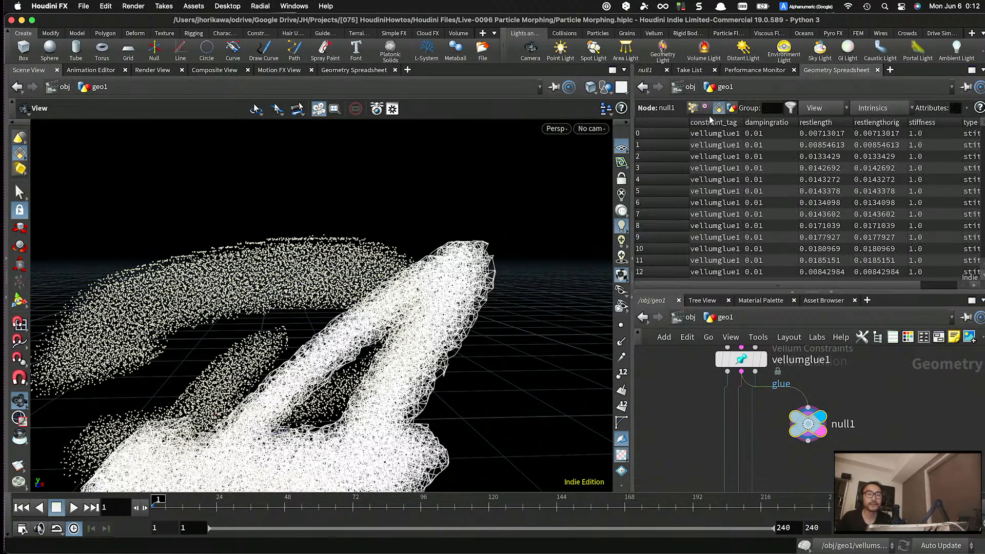
drag(631, 121, 545, 121)
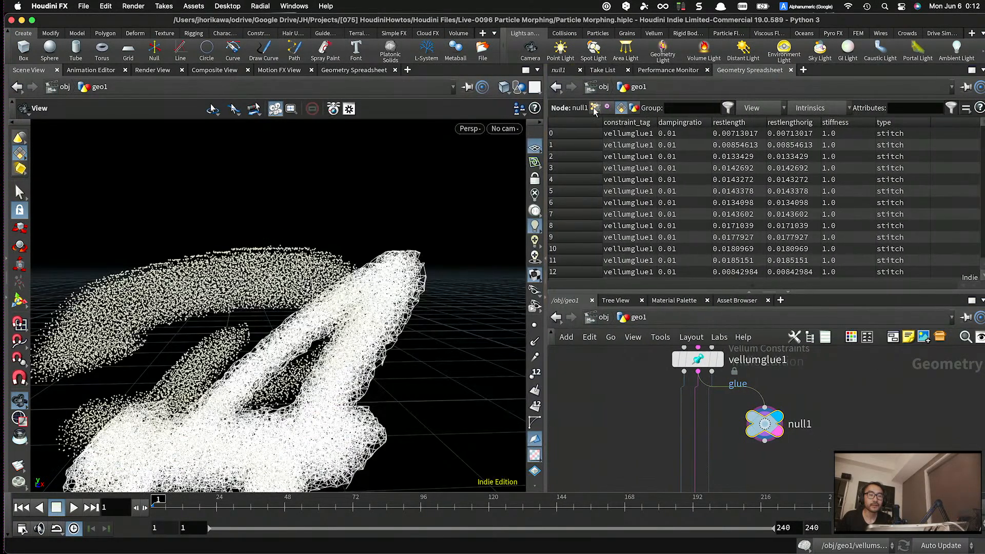
click(595, 107)
drag(983, 124, 984, 284)
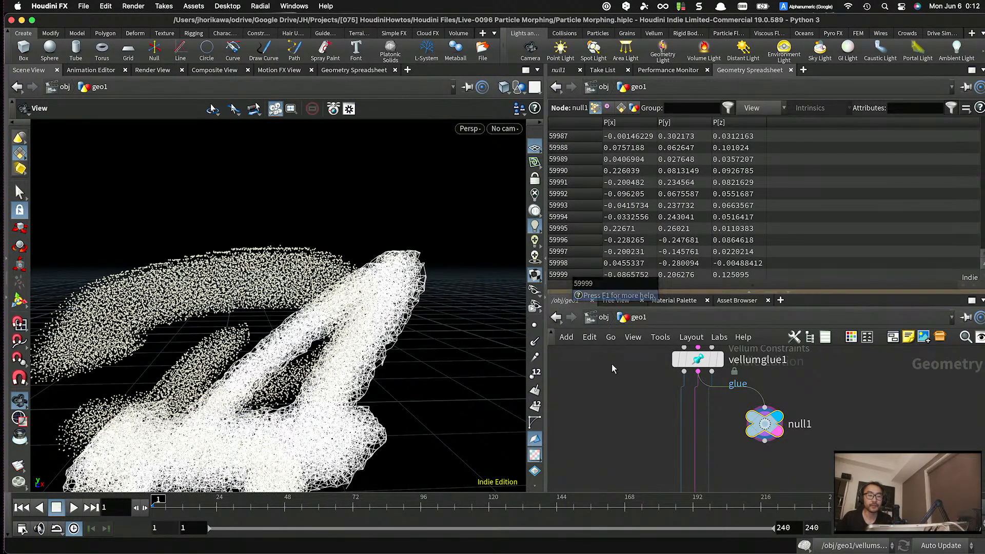
scroll(636, 445, down, 5)
scroll(633, 413, up, 6)
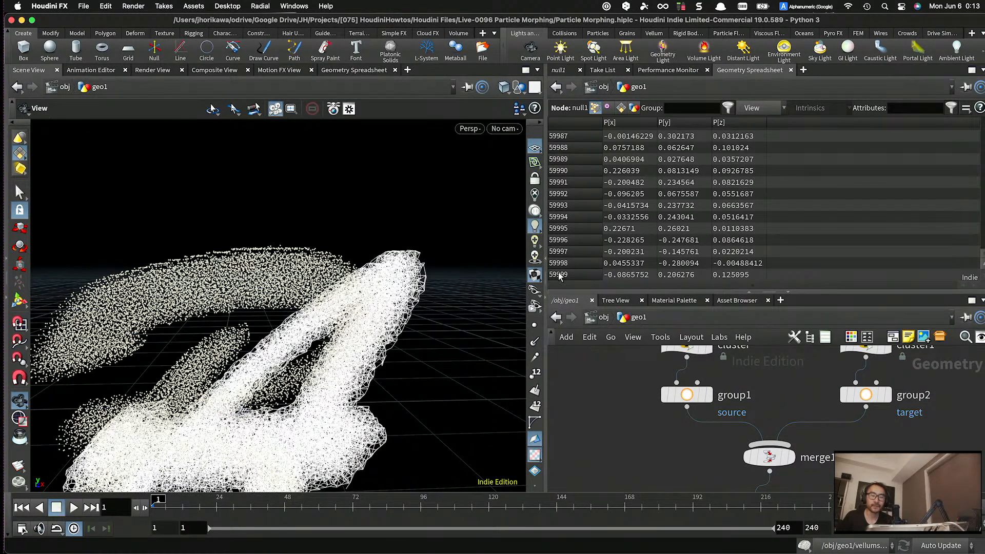
scroll(759, 436, down, 5)
scroll(769, 446, up, 6)
drag(775, 450, 777, 452)
- Examine null1's primitive list in the Geometry Spreadsheet, comparing the restlength, stiffness and type attributes of the constraints
click(620, 108)
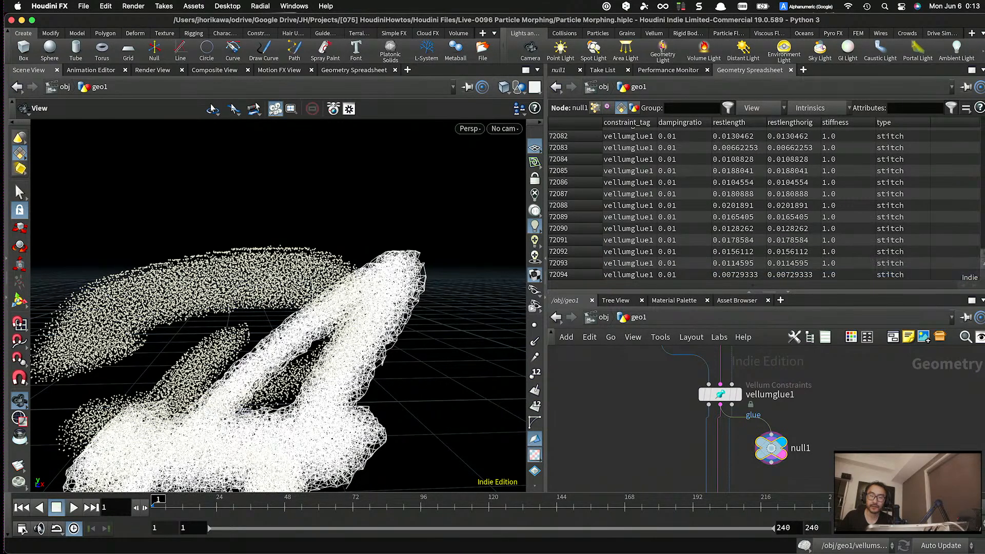
drag(982, 253, 983, 123)
scroll(575, 168, down, 8)
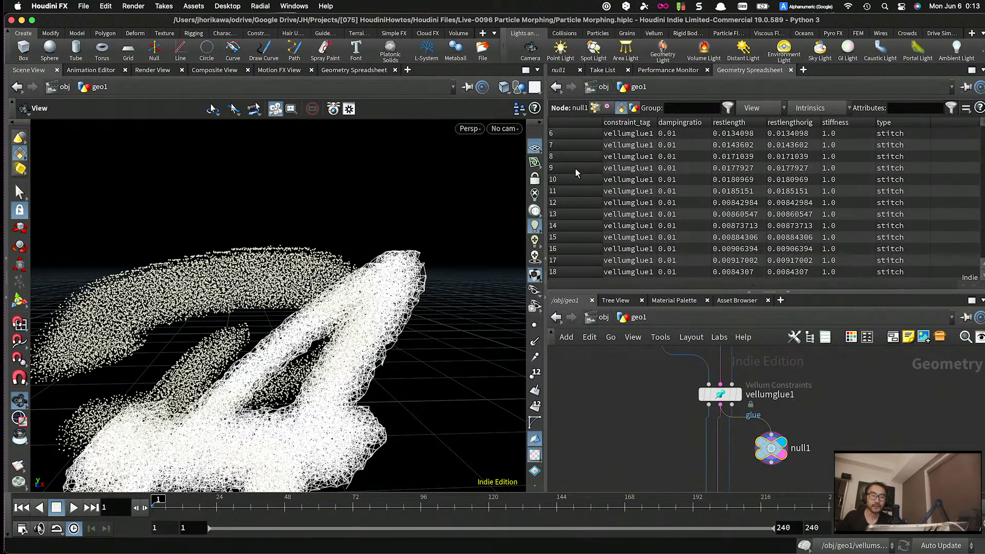
scroll(577, 175, down, 3)
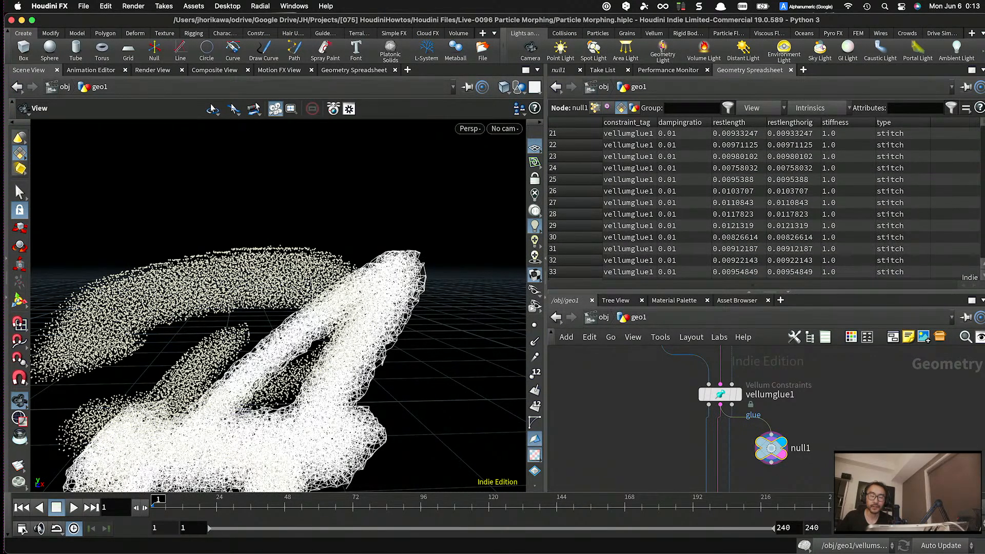
scroll(748, 405, up, 2)
drag(713, 392, 709, 391)
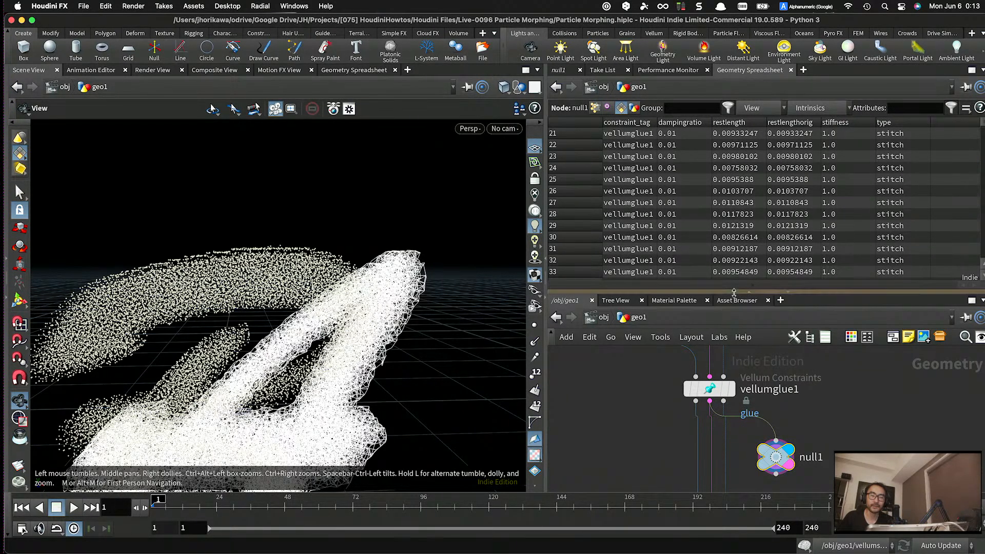
drag(716, 386, 719, 394)
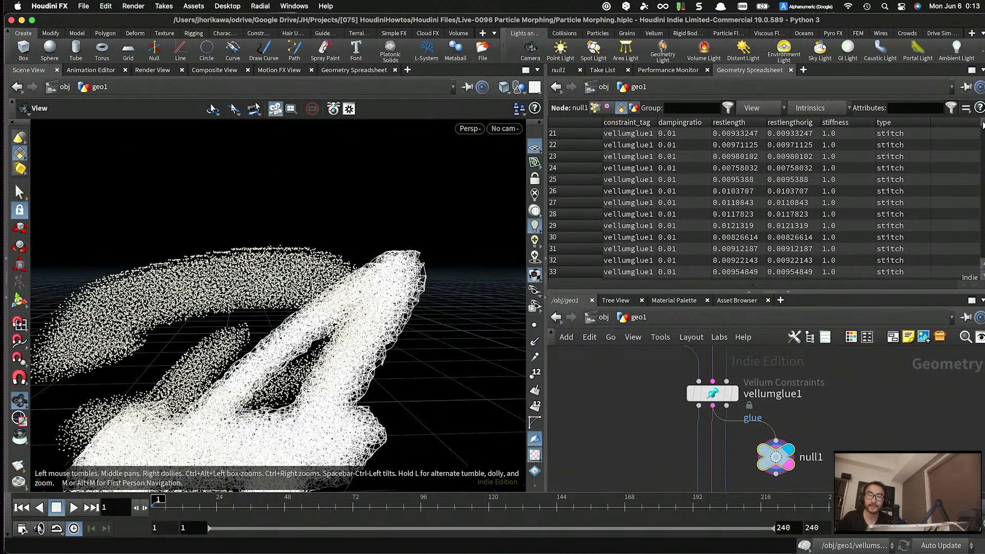
scroll(982, 125, up, 7)
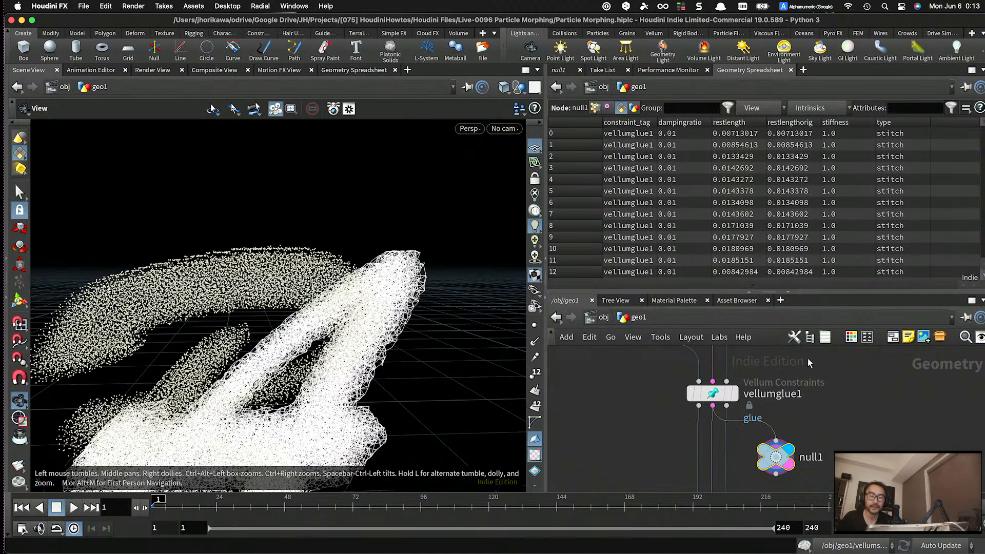
- Select vellumglue1 and review its Geometry, Target Geometry, Glue Search and Stretch settings
click(712, 393)
click(569, 71)
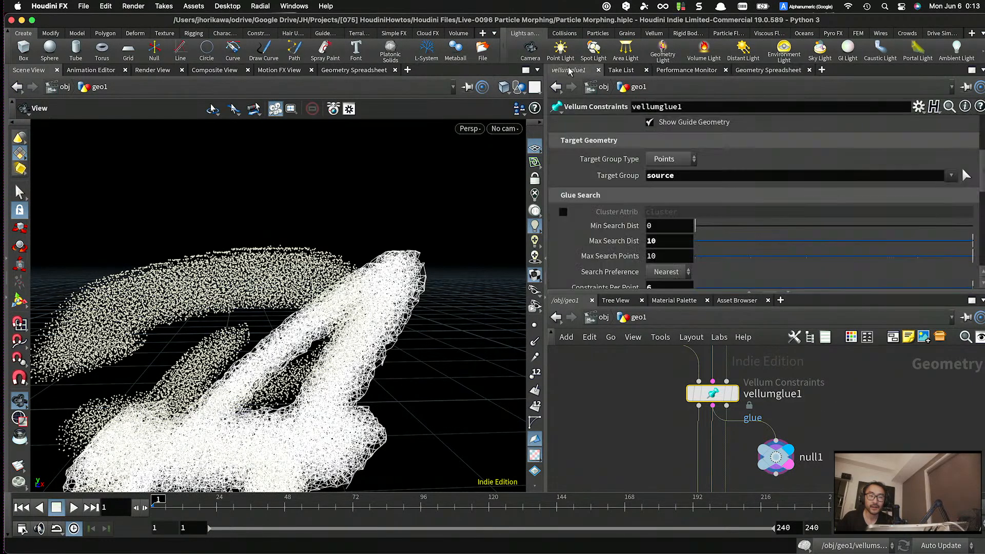
scroll(741, 189, down, 10)
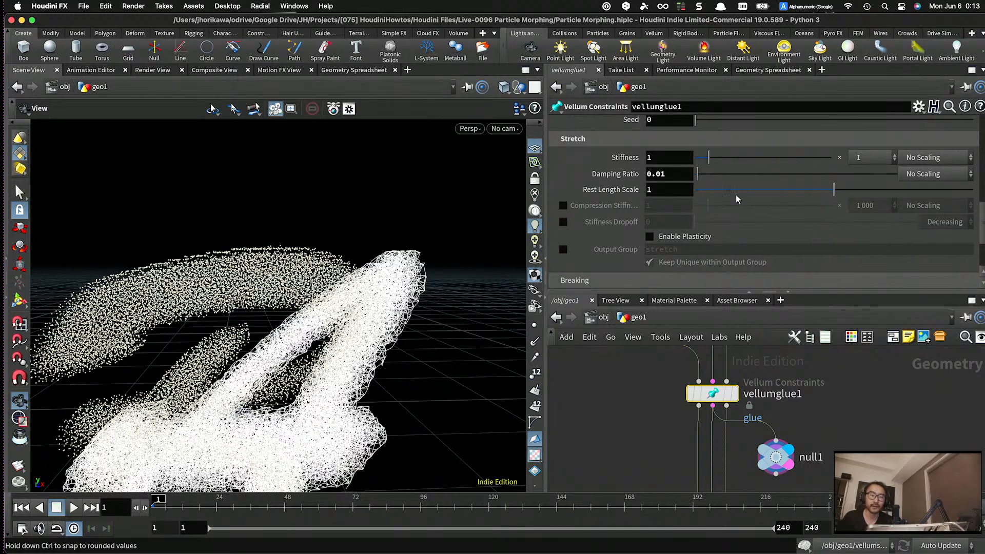
scroll(728, 206, down, 5)
scroll(729, 214, up, 15)
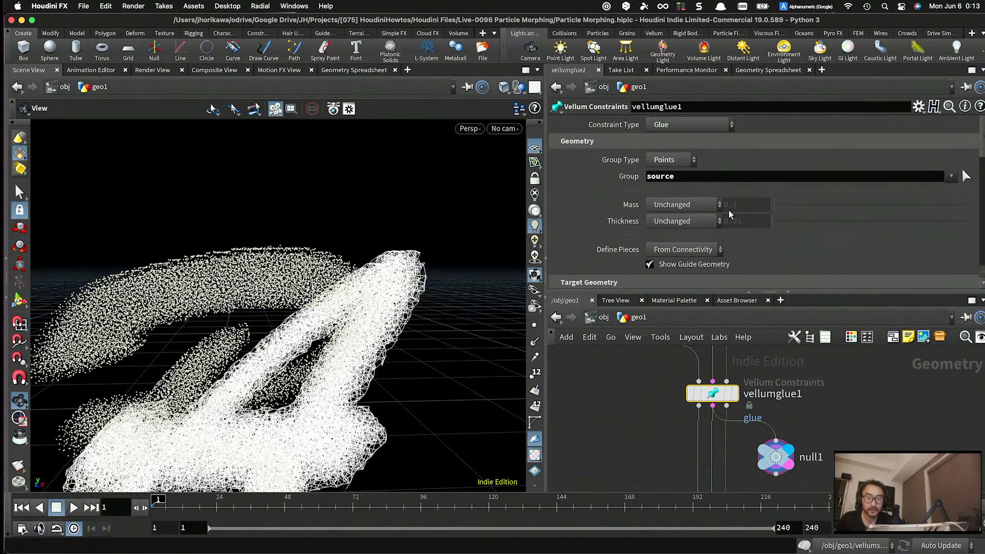
scroll(728, 210, down, 6)
- Add a Point Wrangle beside null1 and connect vellumglue1's glue constraint output to its first input
click(803, 452)
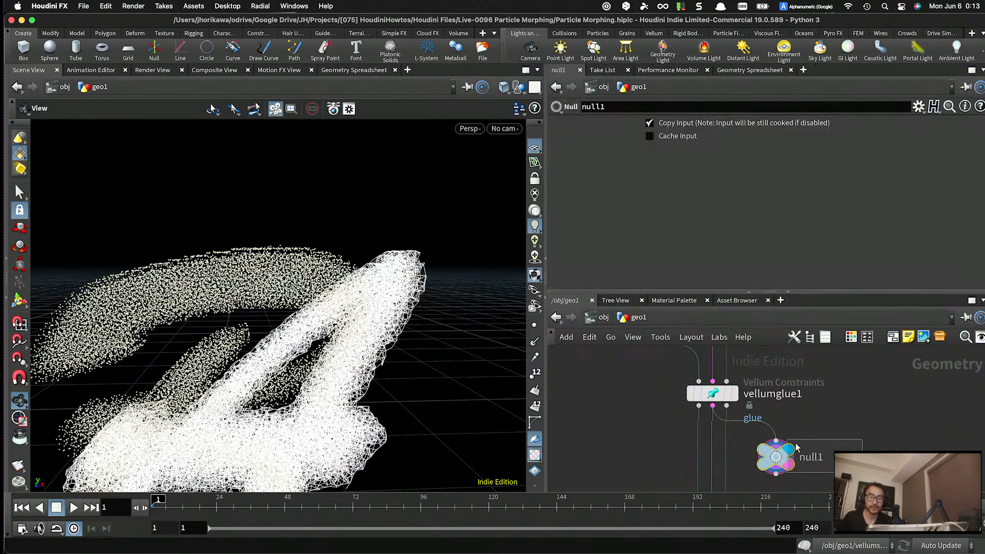
middle_drag(819, 459, 819, 408)
double_click(820, 406)
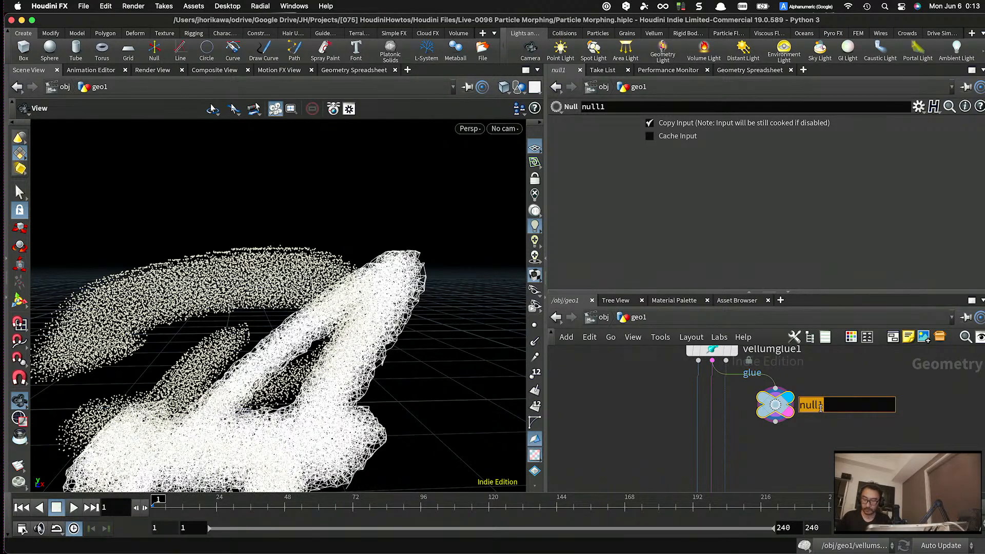
key(Escape)
key(Tab)
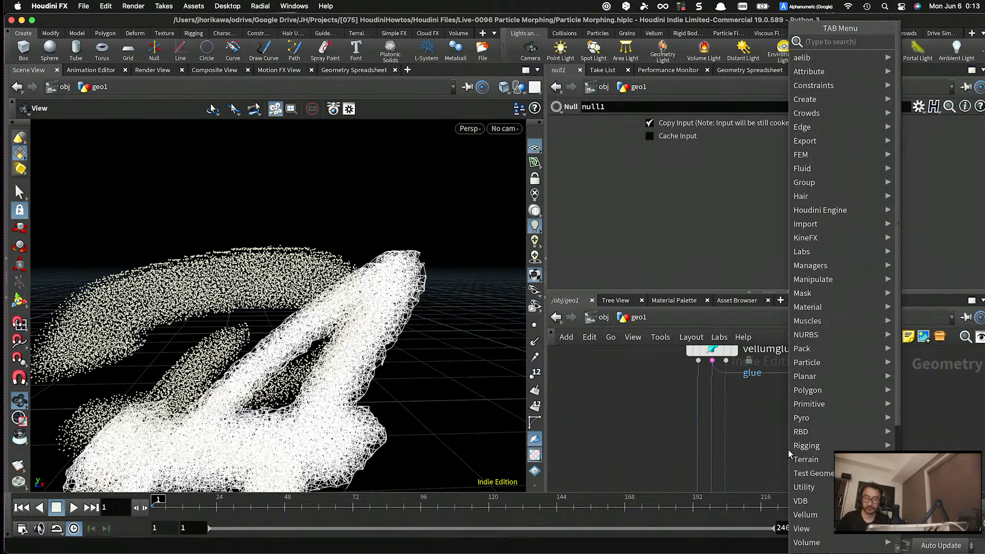
text(point w)
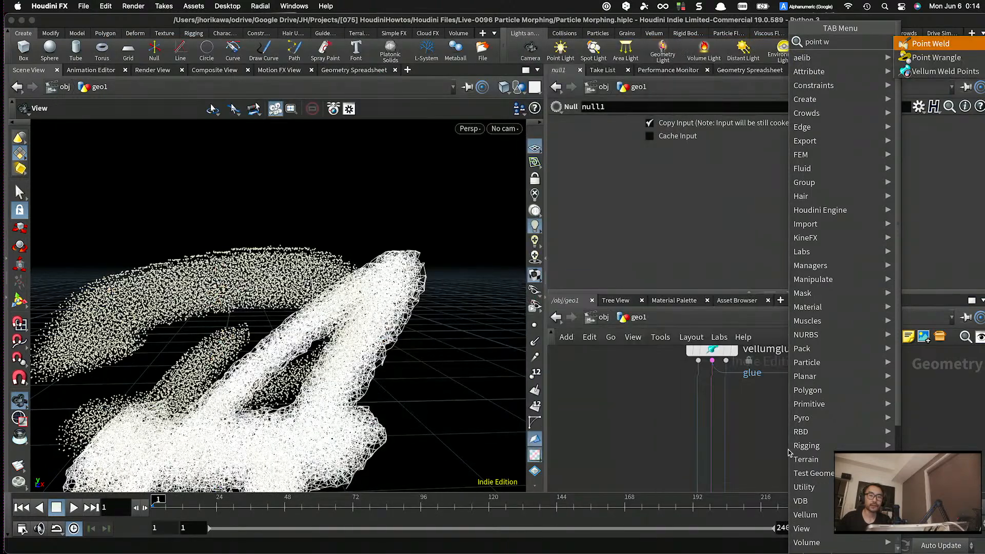
key(Return)
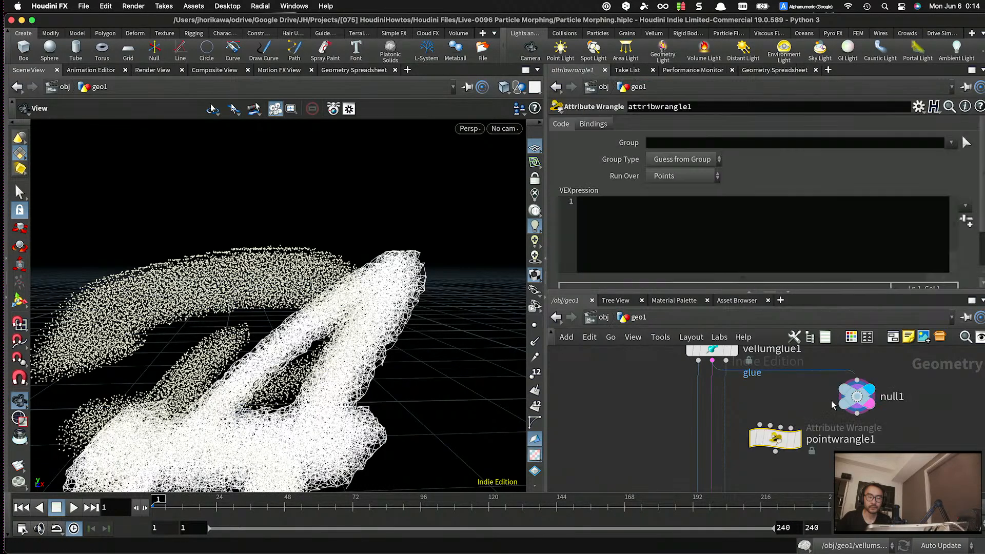
drag(712, 360, 760, 426)
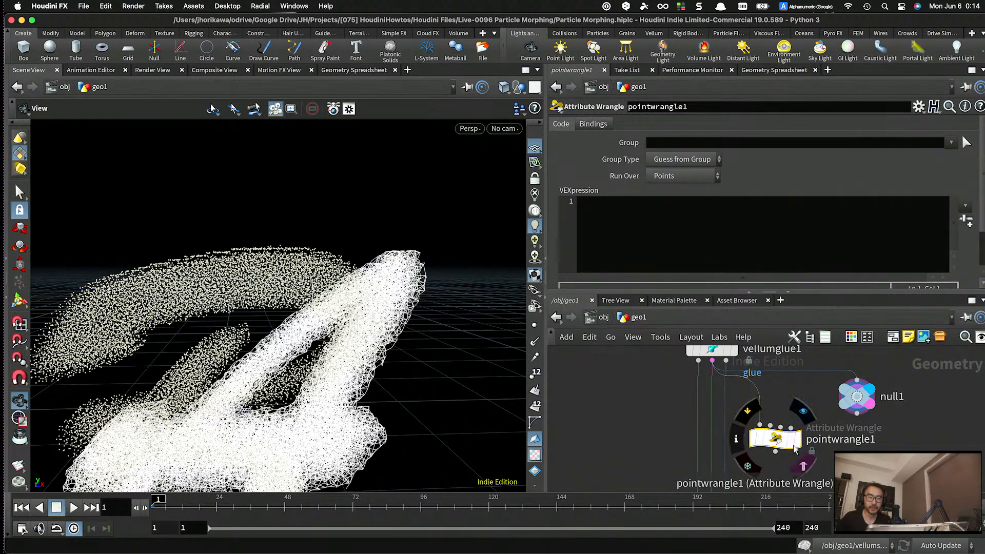
- Display the new point wrangle and rename it target_stitch
double_click(817, 440)
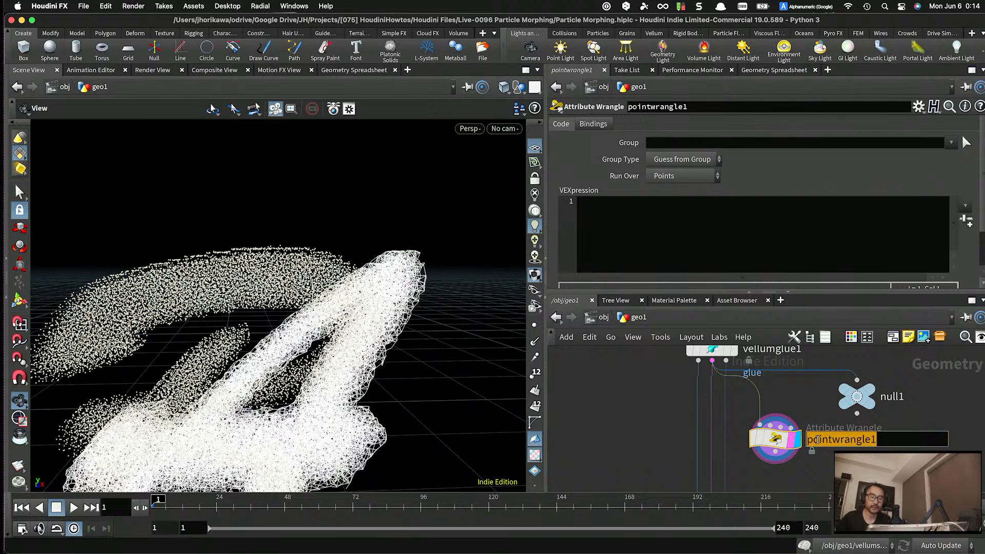
text(g)
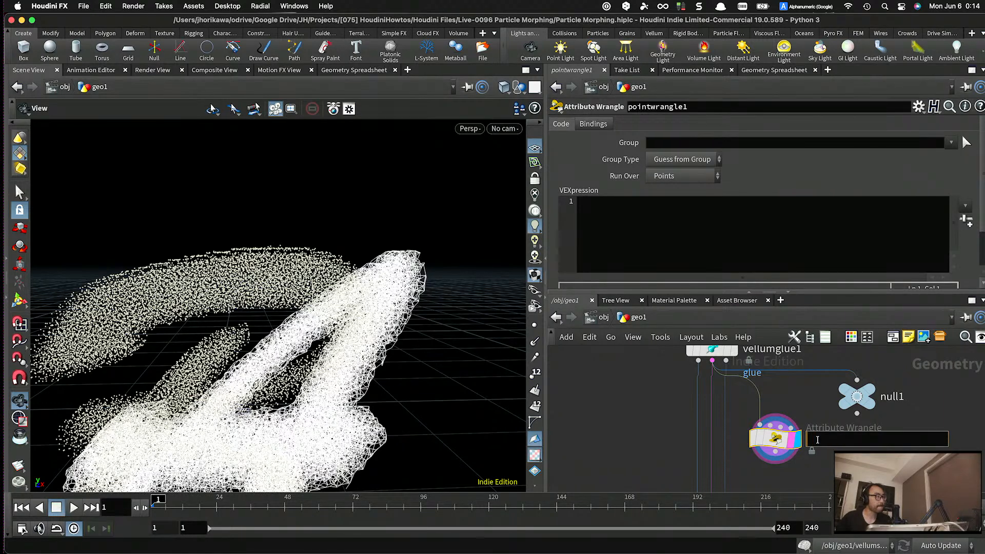
text(arg)
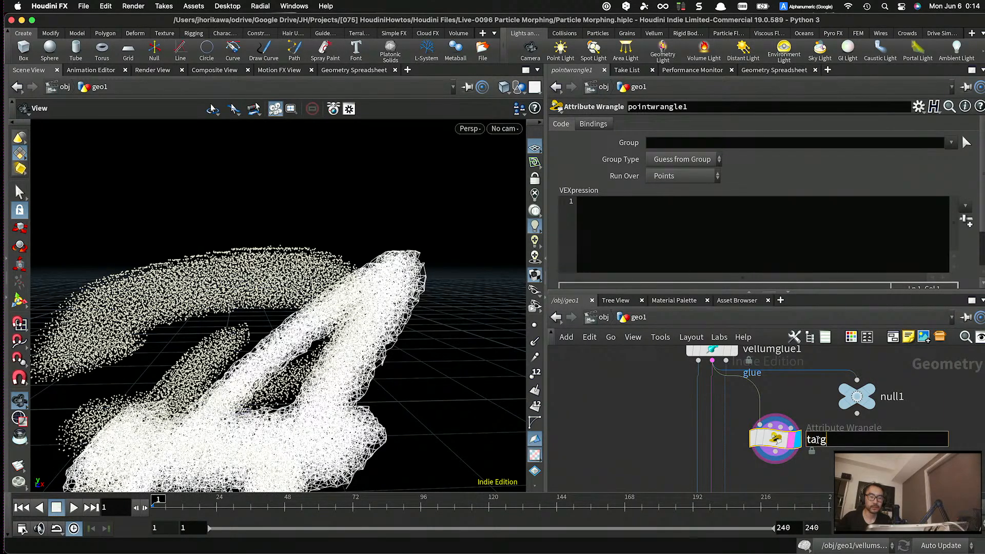
text(et_stitch)
key(Return)
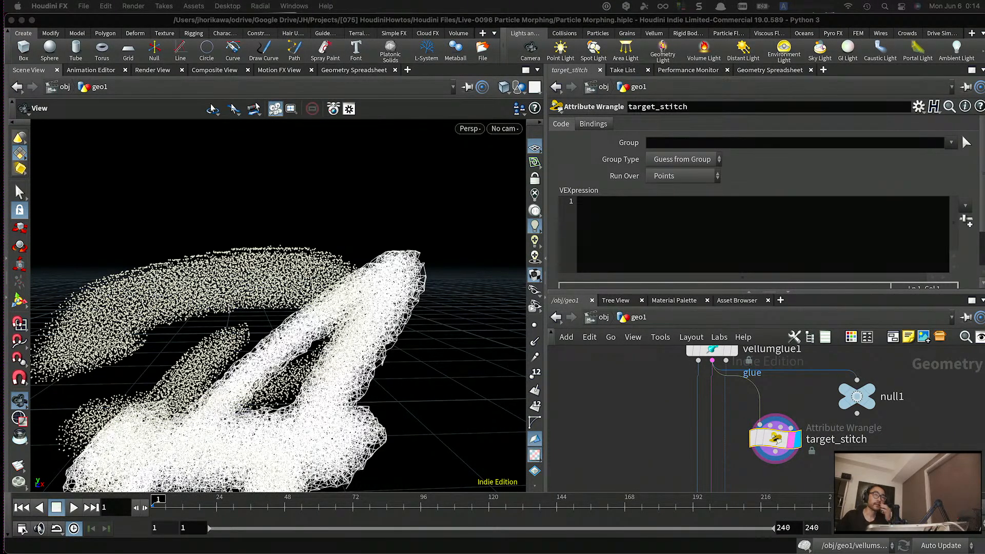
- Begin target_stitch's VEX code by declaring the integer variable num with "int num = chi"
click(726, 220)
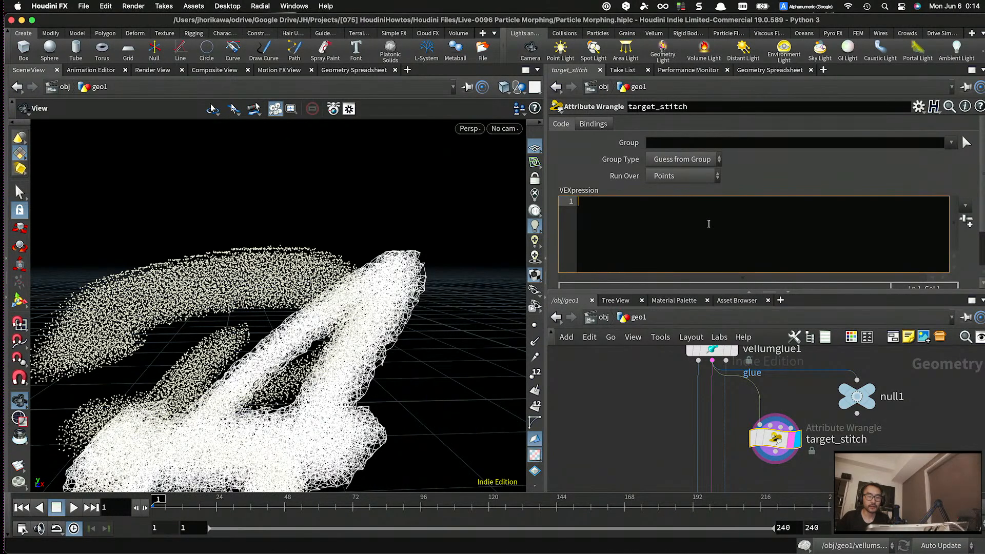
text(int)
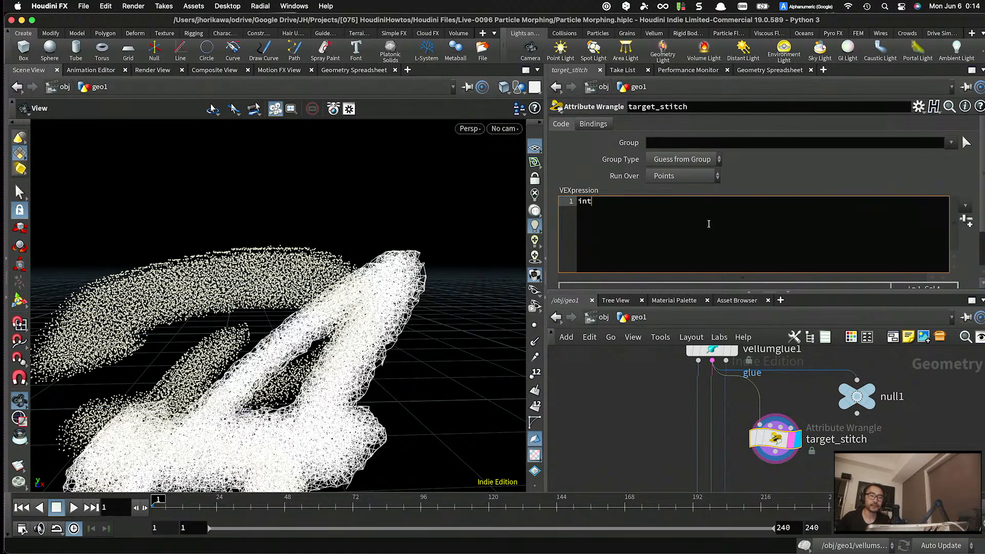
text( num = chi)()
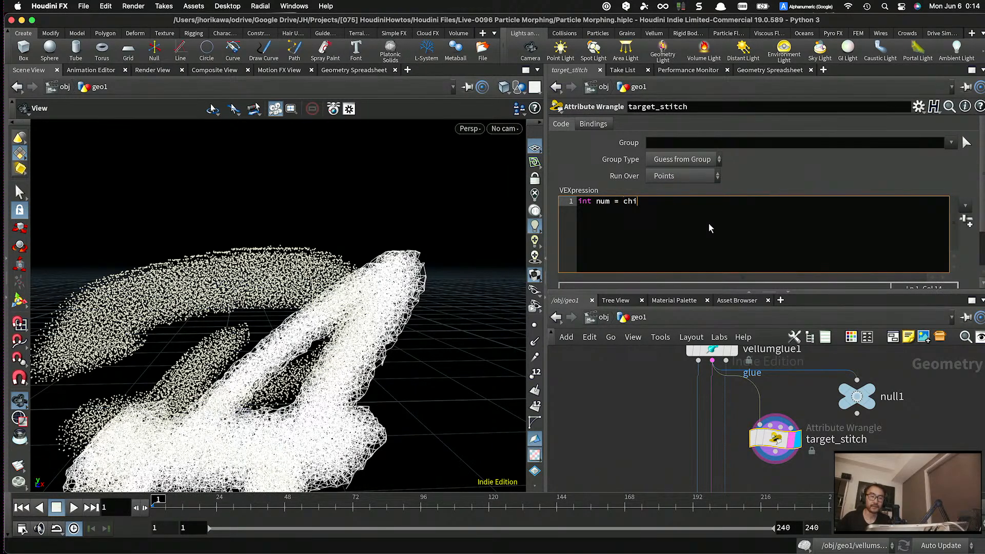
key(BackSpace)
key(BackSpace)
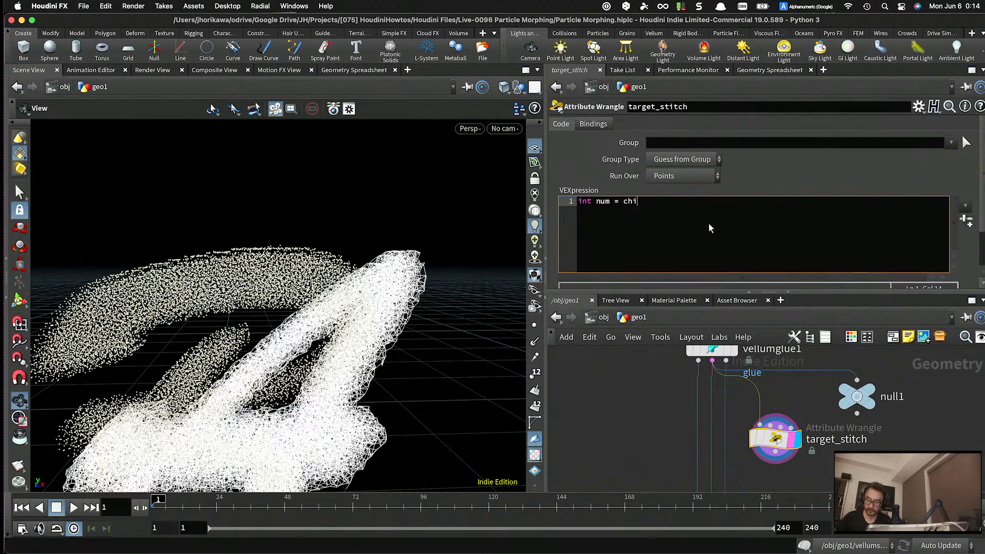
- Declare int num = chi("num"); in the target_stitch wrangle, create its Num parameter and link it to ch("../scatter1/npts")
text(("num");)
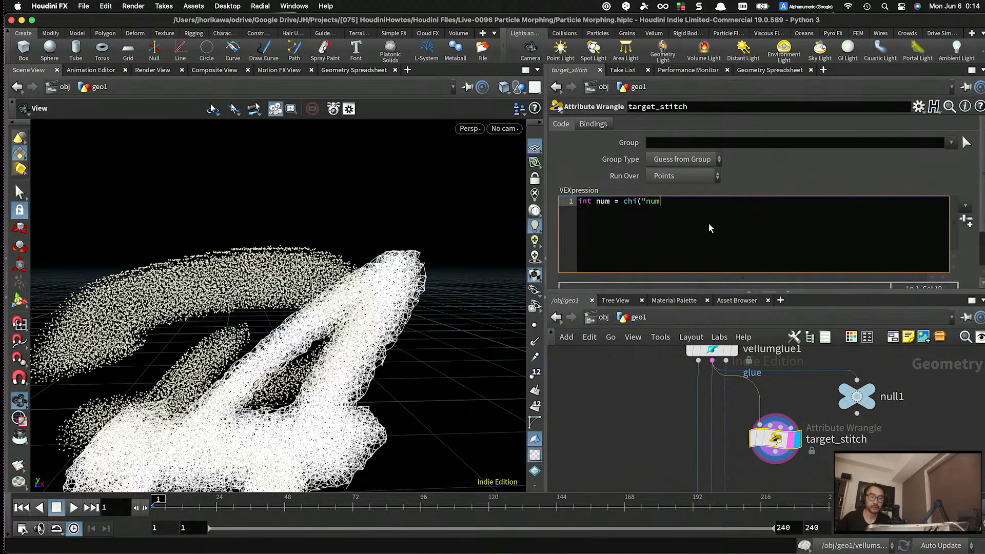
click(967, 220)
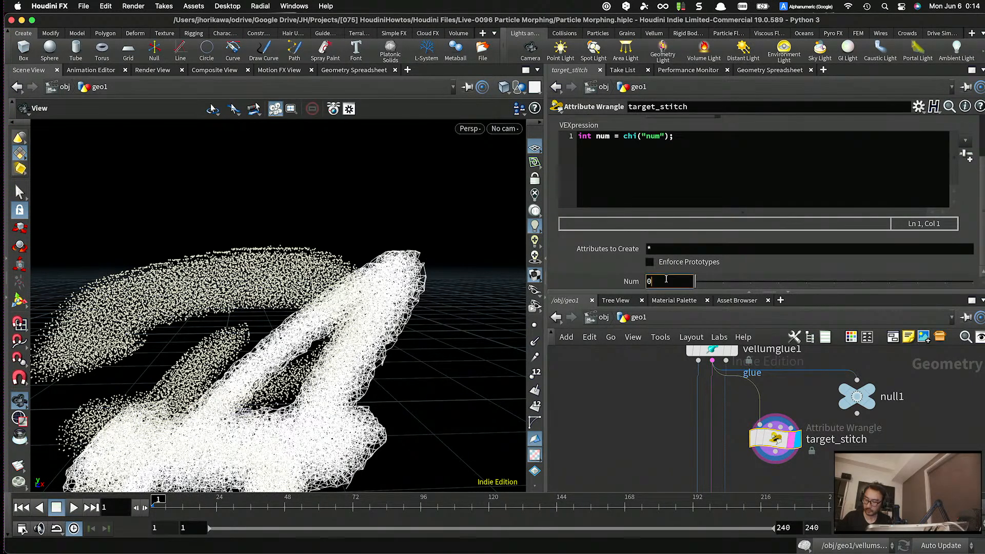
right_click(666, 279)
click(725, 408)
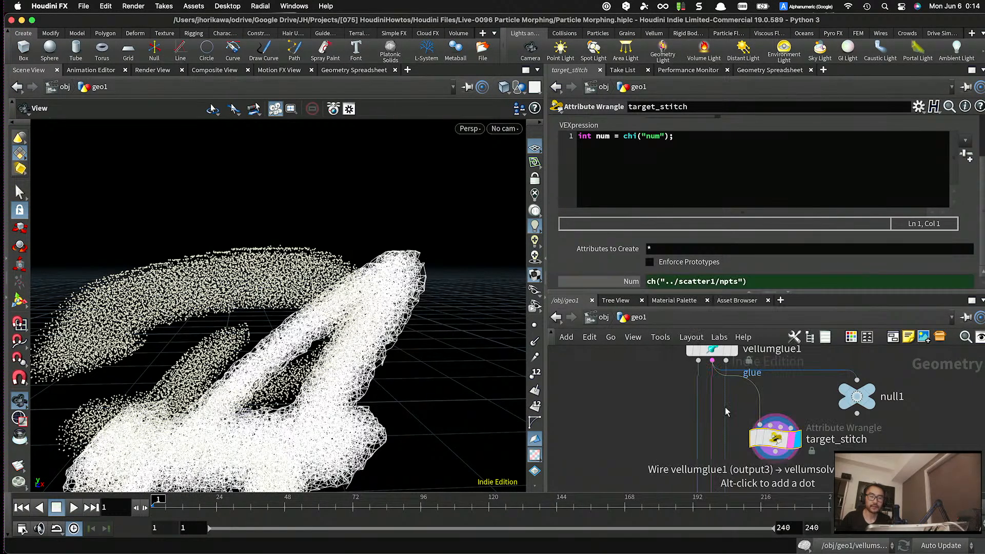
click(631, 282)
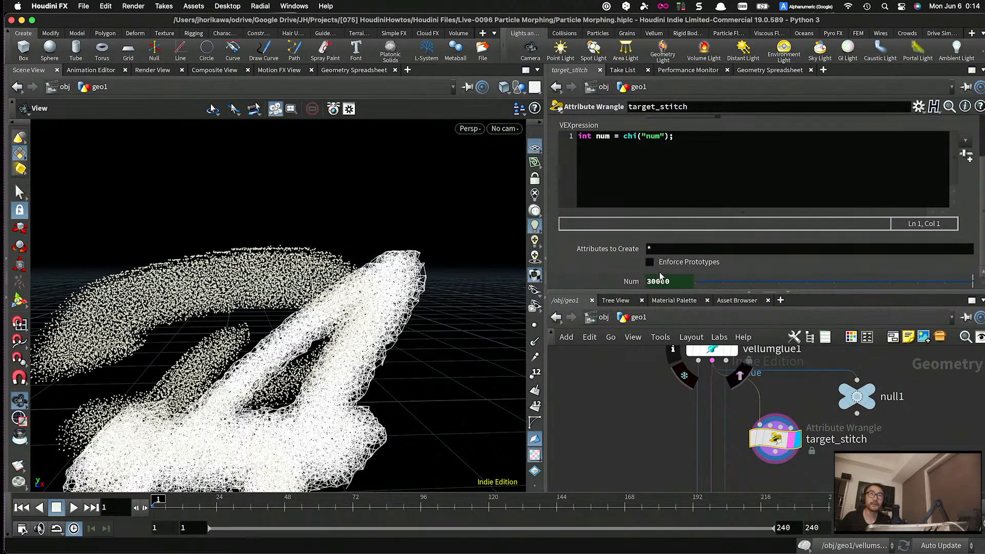
click(659, 195)
scroll(654, 182, up, 3)
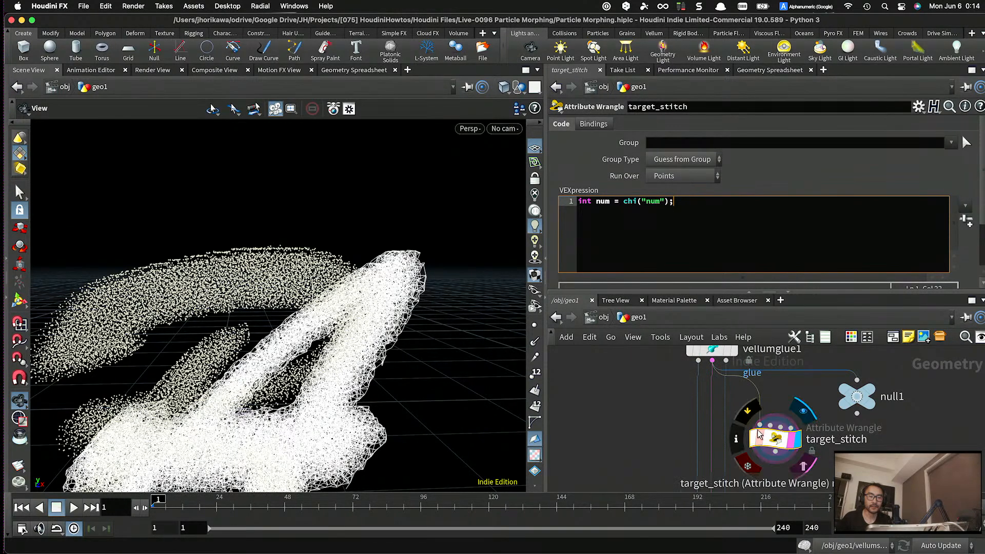
- Examine the node network upstream of target_stitch, including the group2 node that defines the target points before the merge
scroll(756, 429, down, 8)
scroll(451, 317, down, 4)
scroll(448, 315, down, 2)
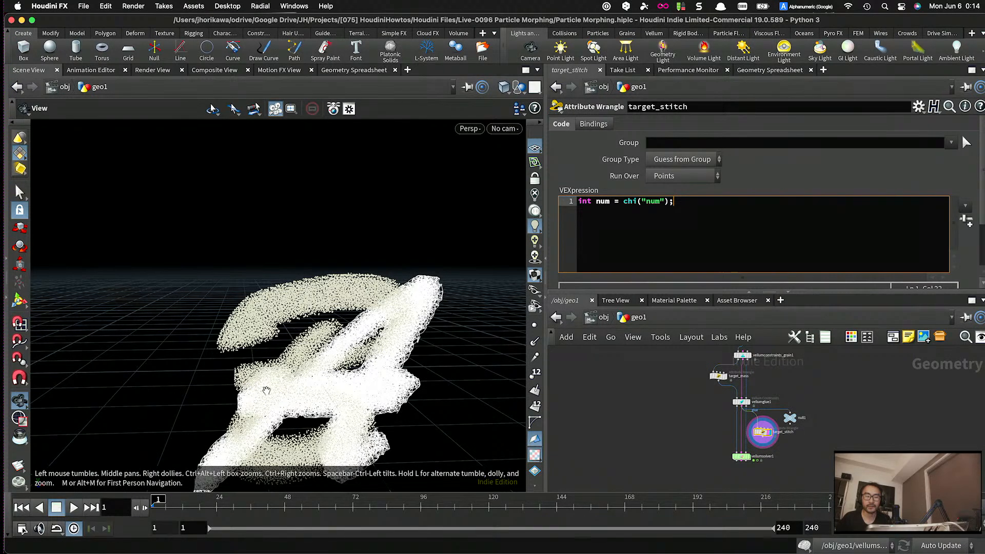
scroll(629, 454, down, 5)
middle_drag(629, 404, 694, 430)
scroll(723, 431, up, 10)
scroll(690, 424, down, 3)
click(668, 399)
scroll(679, 398, up, 3)
drag(750, 462, 761, 463)
click(852, 400)
scroll(851, 397, down, 3)
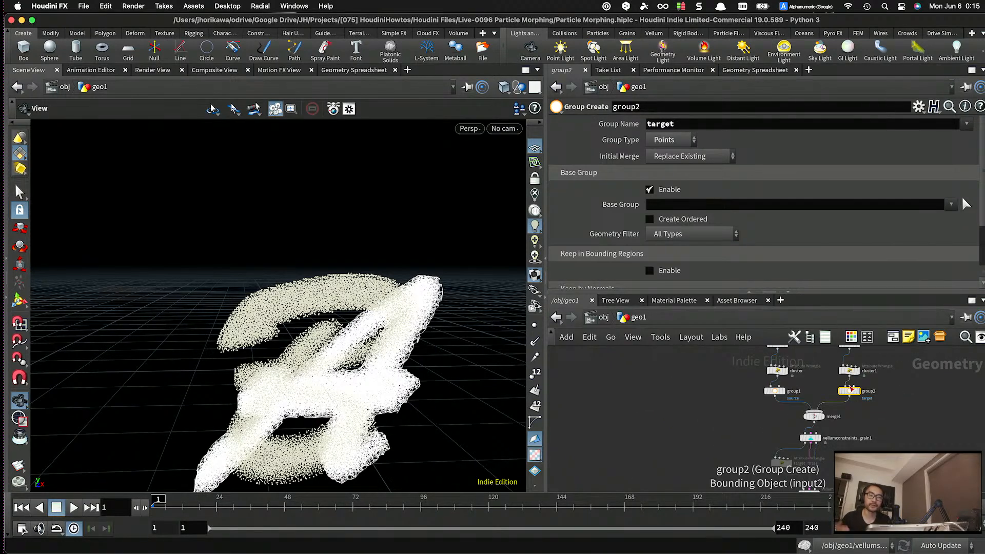
scroll(827, 462, down, 3)
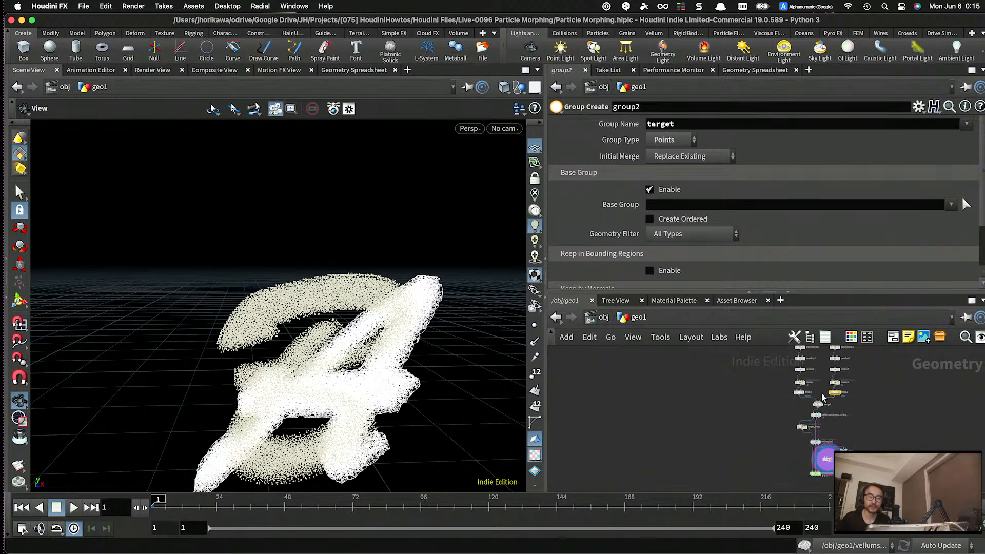
scroll(827, 462, up, 5)
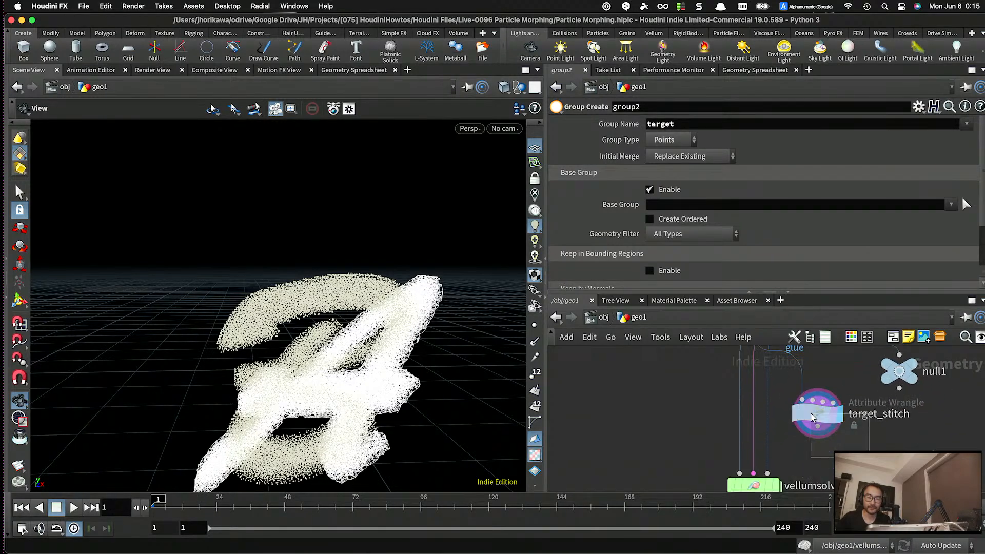
click(813, 408)
click(721, 228)
key(Return)
key(Return)
text(if(@ptnum < num))
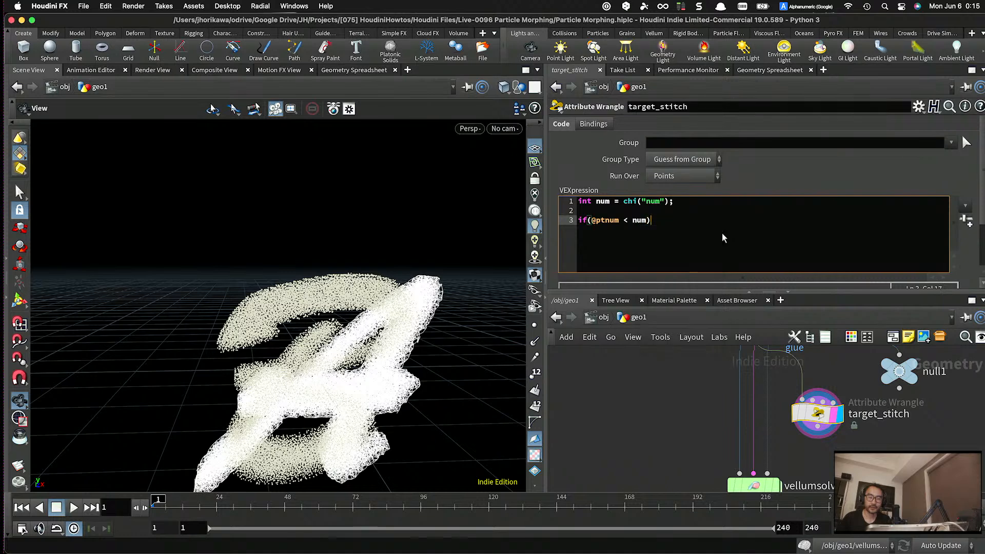
text({)
key(Return)
key(Return)
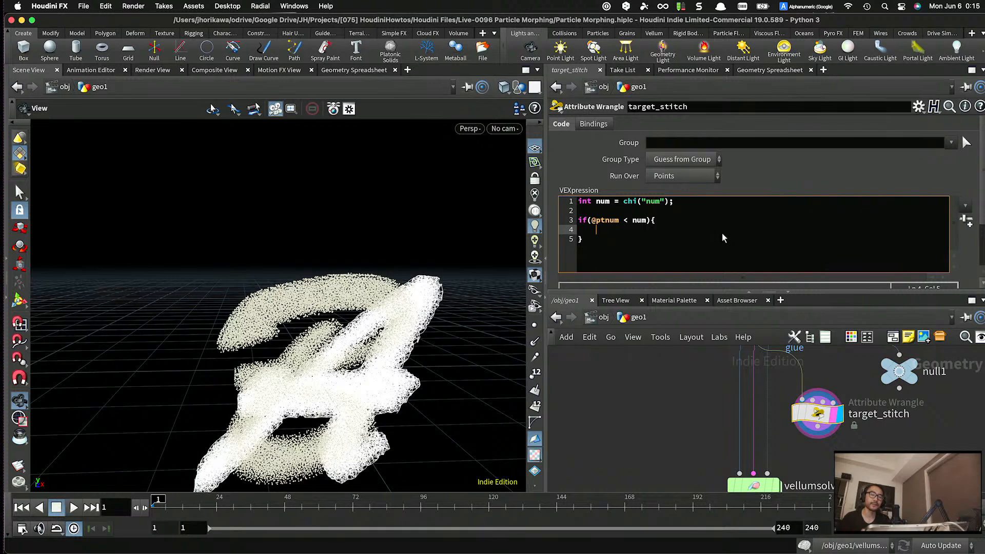
text(int tar)
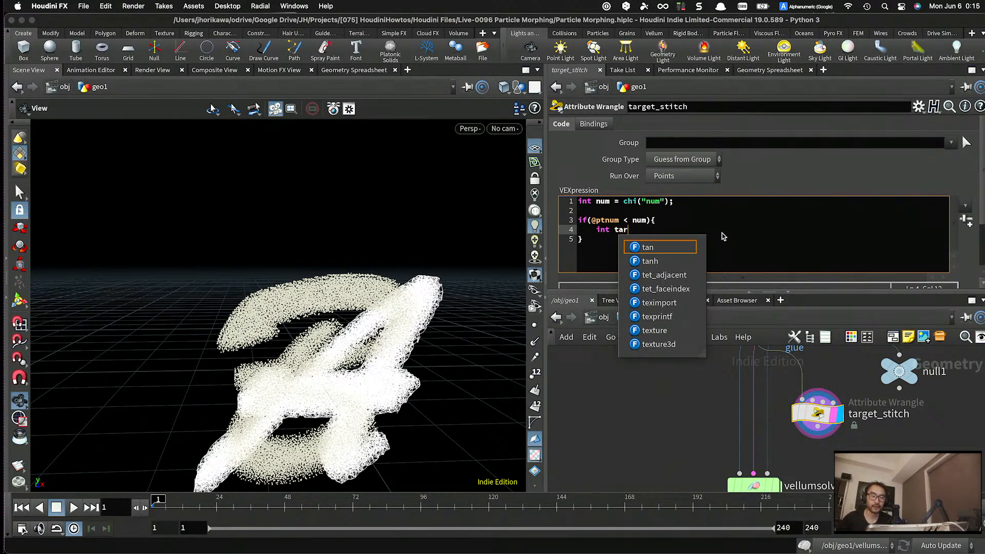
text(getpt )
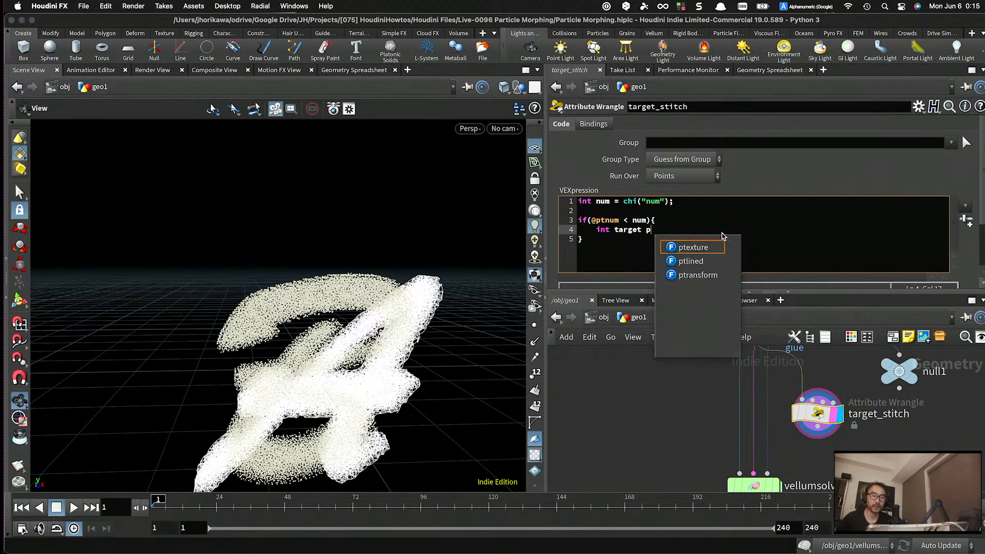
text(= )
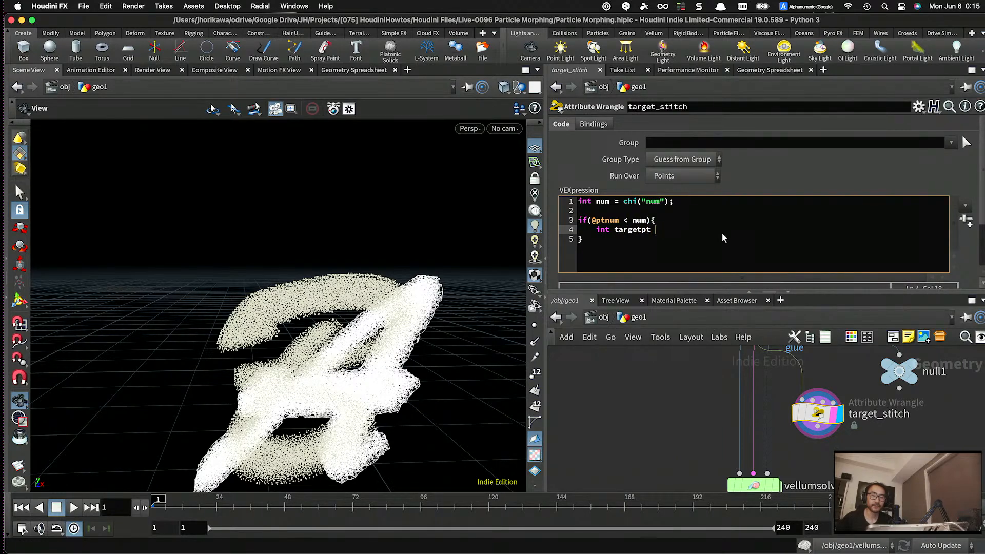
text(@pt u)
key(BackSpace)
key(BackSpace)
text(num + num;)
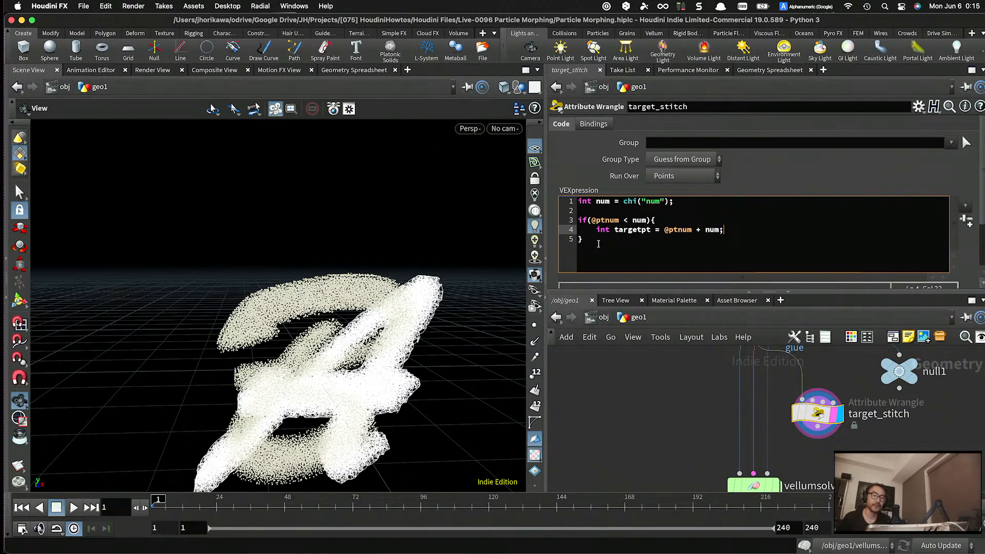
drag(595, 232, 753, 229)
click(754, 229)
key(Return)
key(Return)
text(int line )
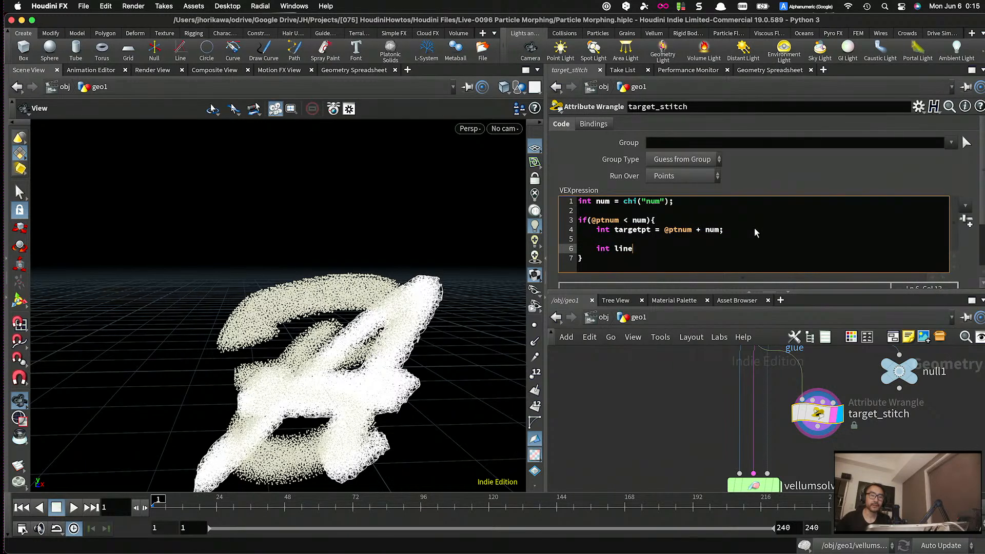
text(= addprim*0)
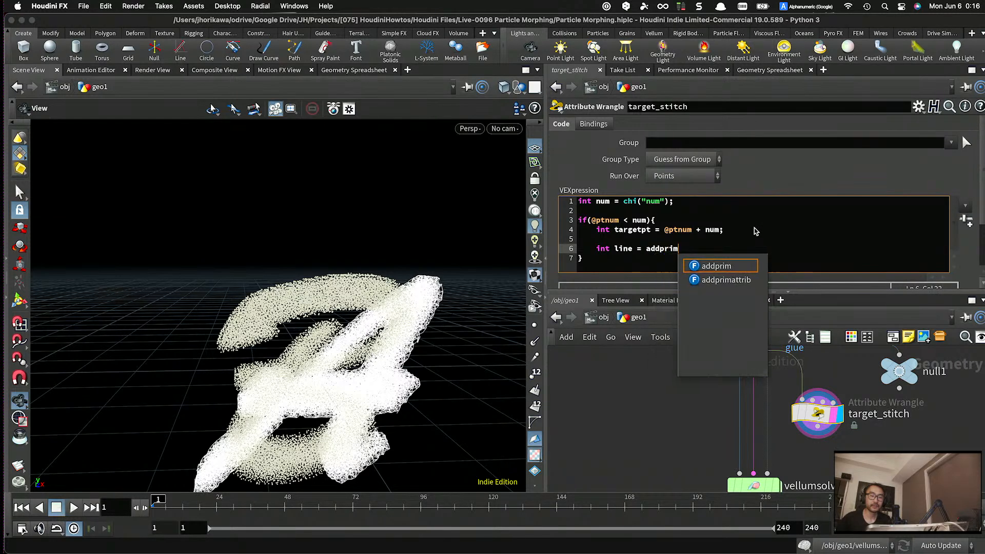
key(BackSpace)
key(BackSpace)
text(())
key(BackSpace)
key(BackSpace)
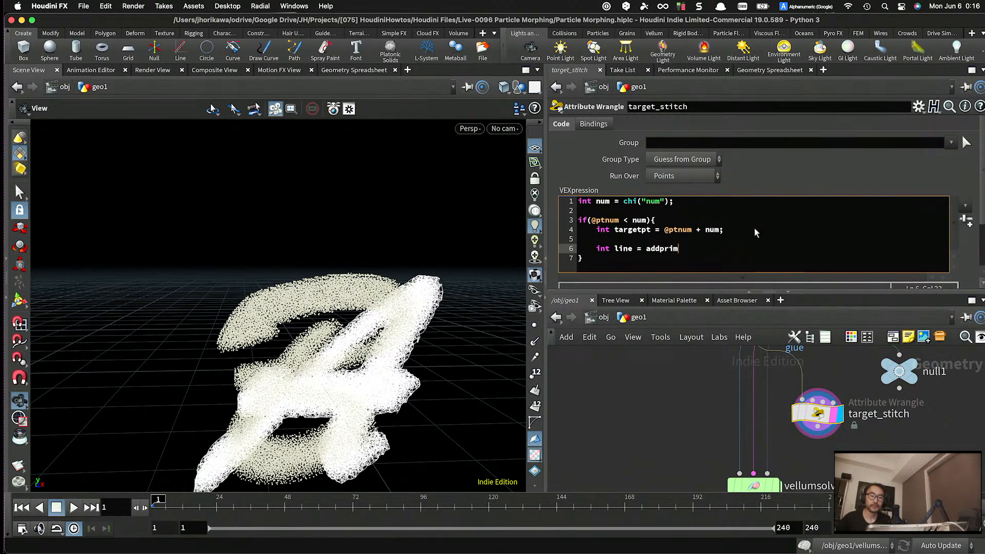
text((0, "polyline", )
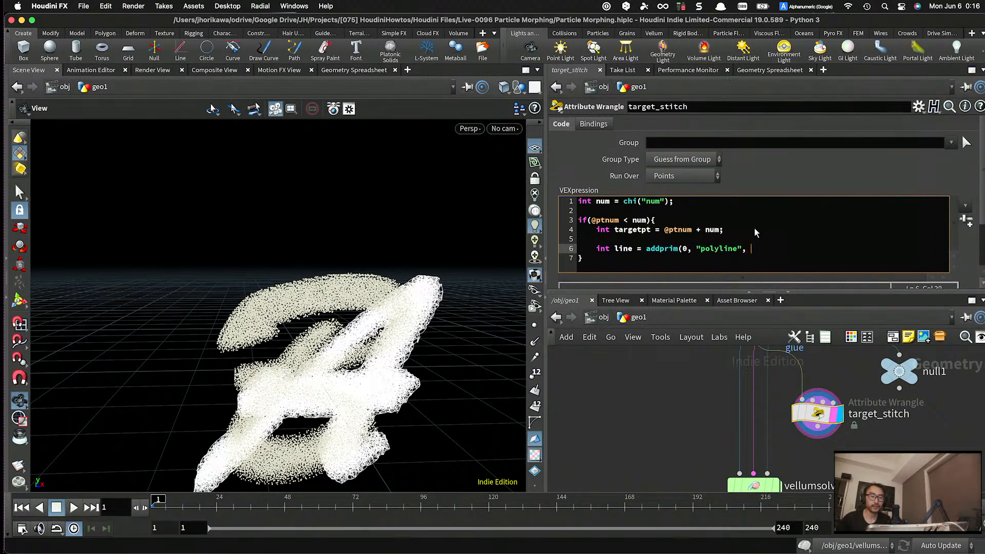
text(@ptnum, targetpt);)
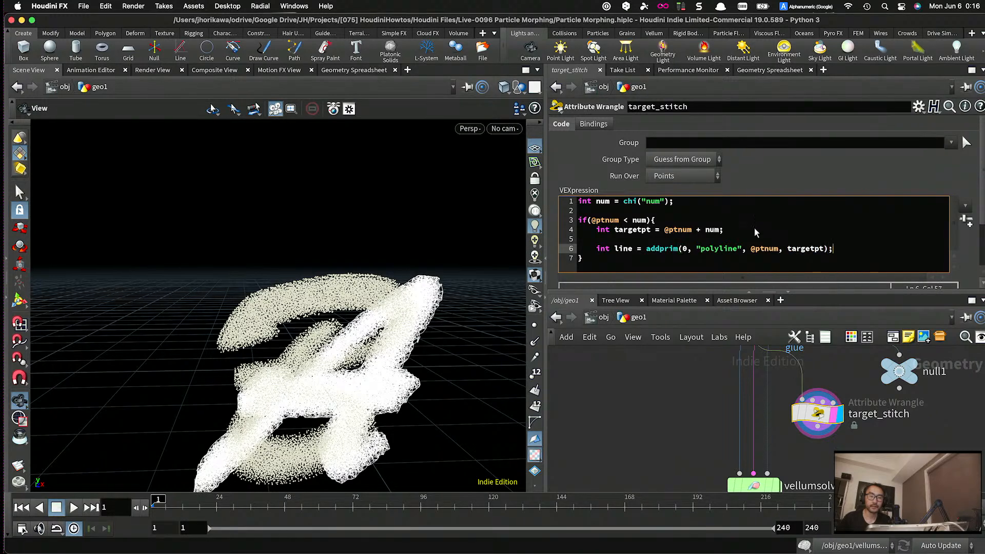
click(707, 394)
- Inspect the connecting polylines between the source and target points up close in the viewport
right_drag(361, 341, 370, 235)
scroll(387, 359, down, 10)
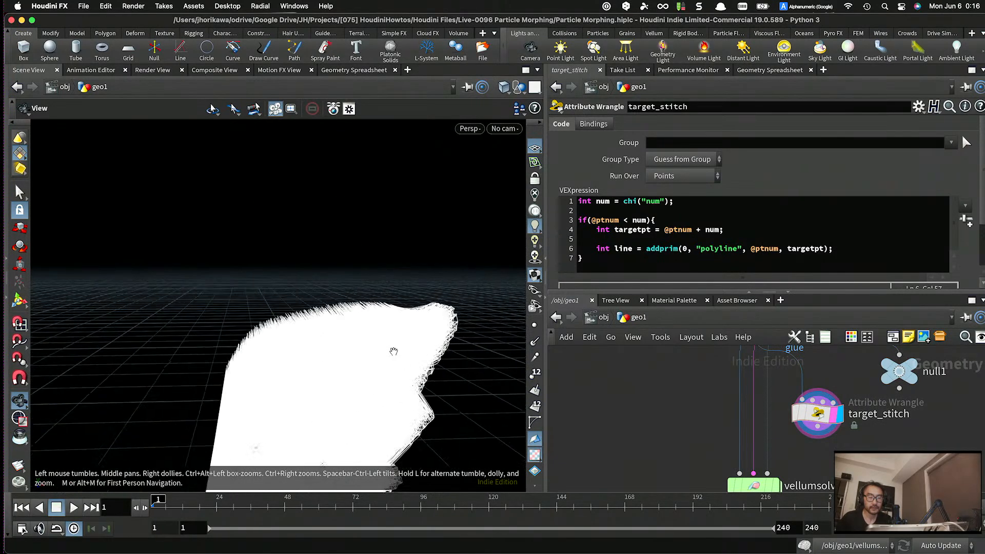
scroll(406, 329, up, 4)
scroll(383, 303, down, 2)
scroll(413, 314, up, 2)
mouse_move(417, 313)
mouse_down()
mouse_move(334, 309)
mouse_move(408, 316)
mouse_up()
scroll(439, 318, up, 6)
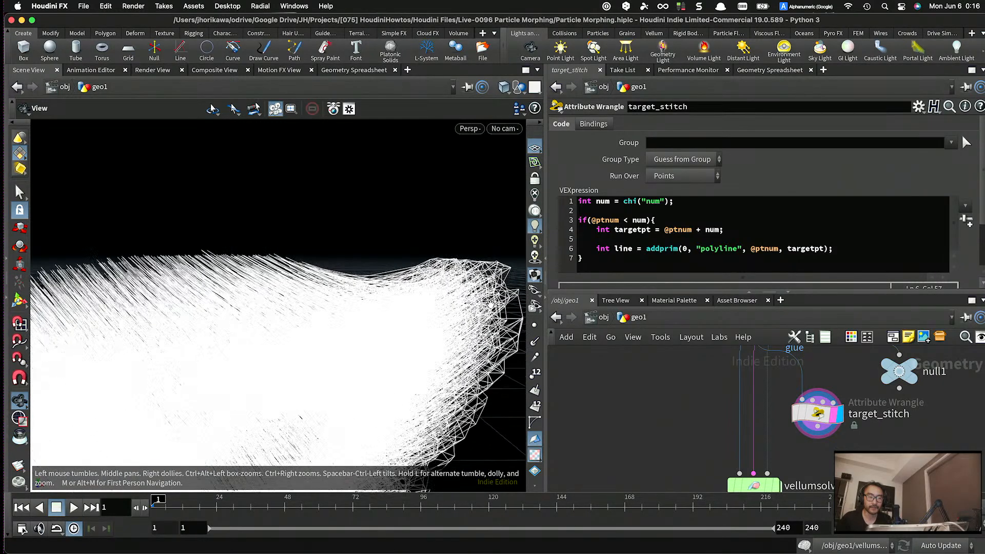
drag(455, 279, 471, 270)
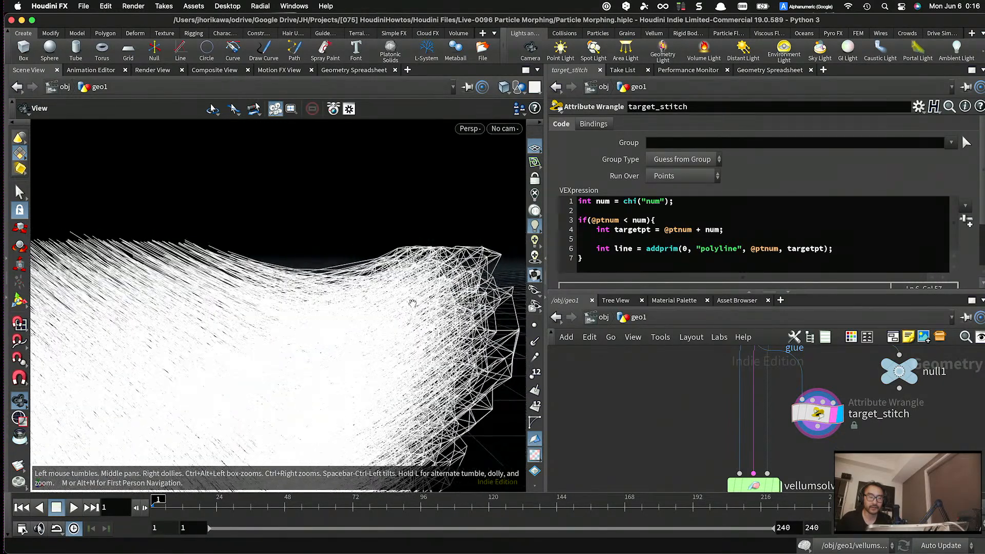
- Colour the connecting lines red by adding setprimattrib(0, "Cd", line, set(1, 0, 0)); after the addprim line, and apply the code
click(833, 250)
key(Return)
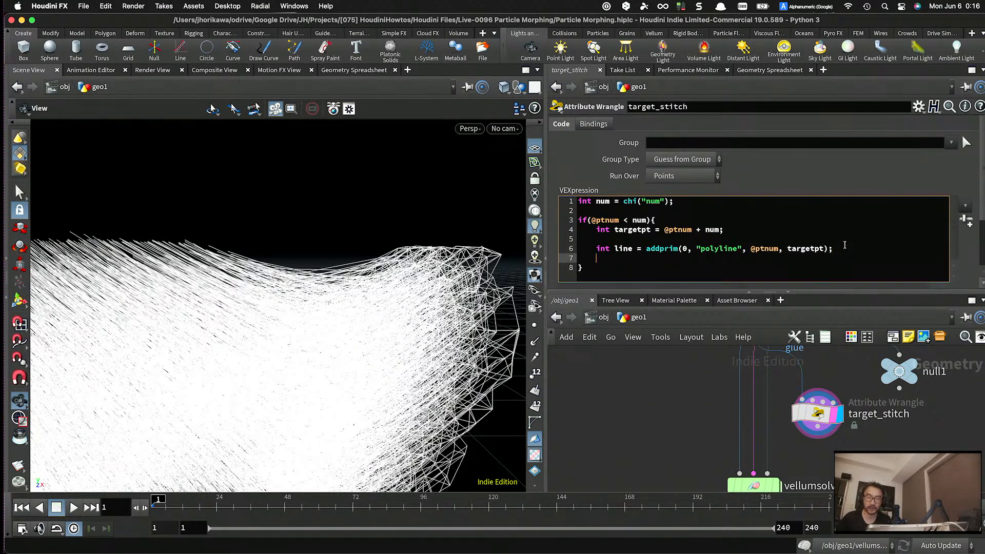
key(BackSpace)
text(v@setpoint)
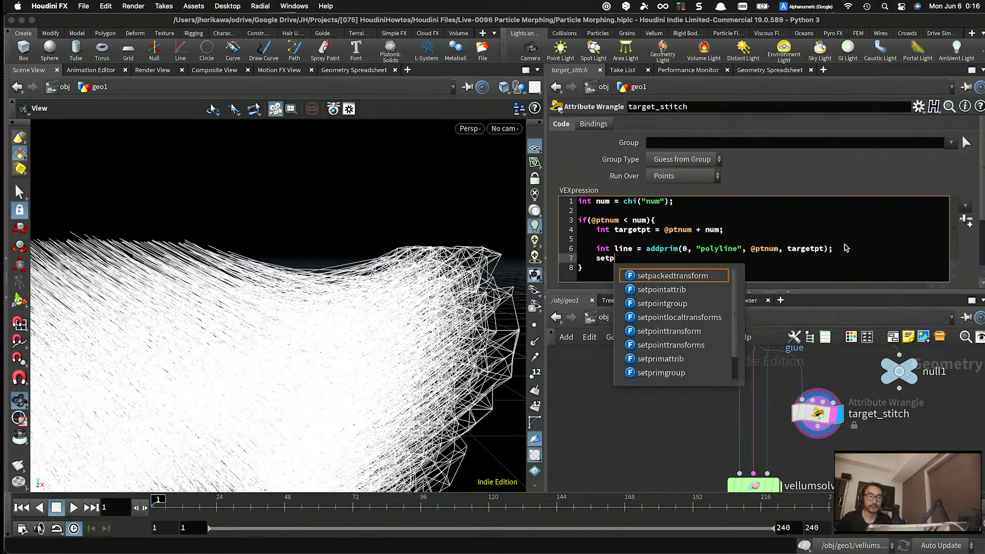
key(BackSpace)
key(BackSpace)
key(BackSpace)
key(BackSpace)
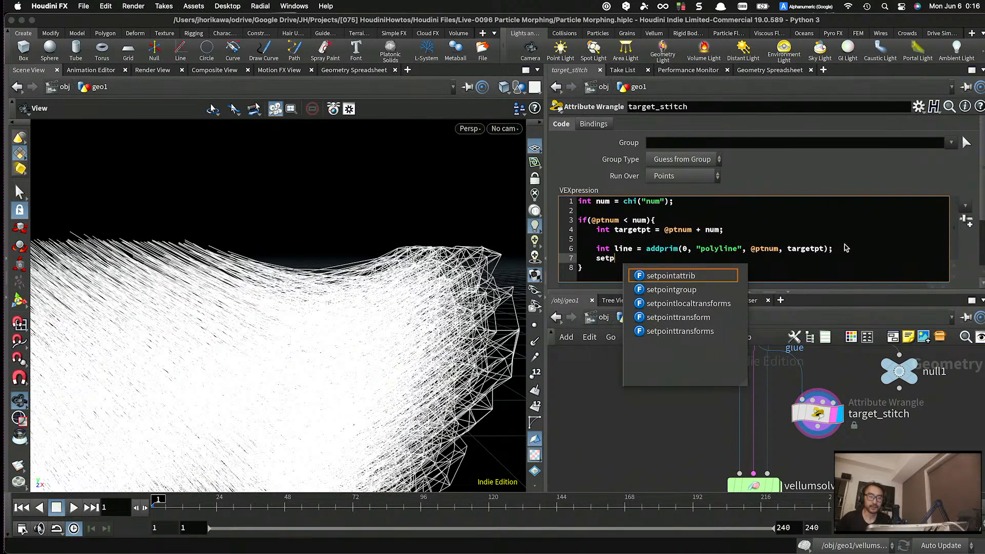
text(rimgr)
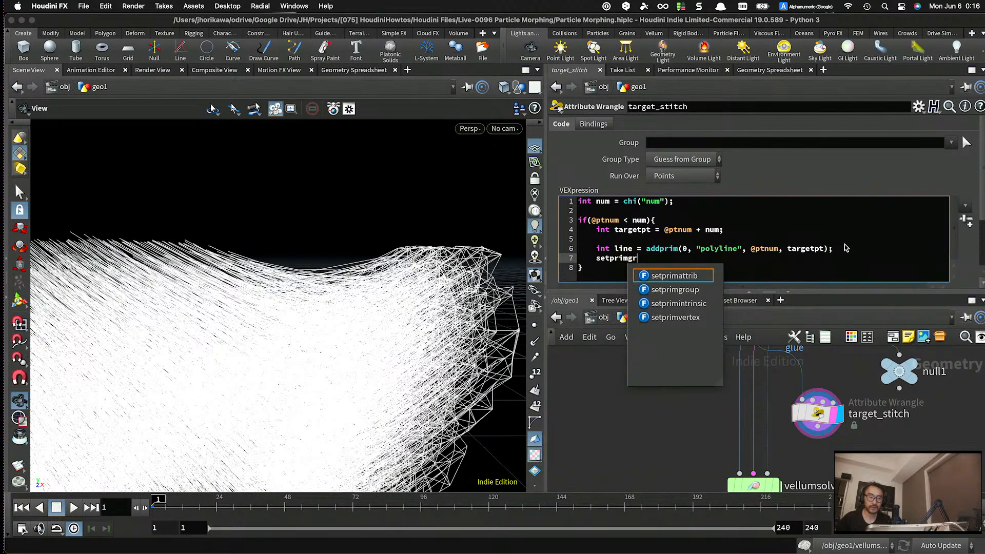
key(BackSpace)
key(BackSpace)
text(attrib)
key(Return)
key(BackSpace)
text(b)
key(Return)
text(()
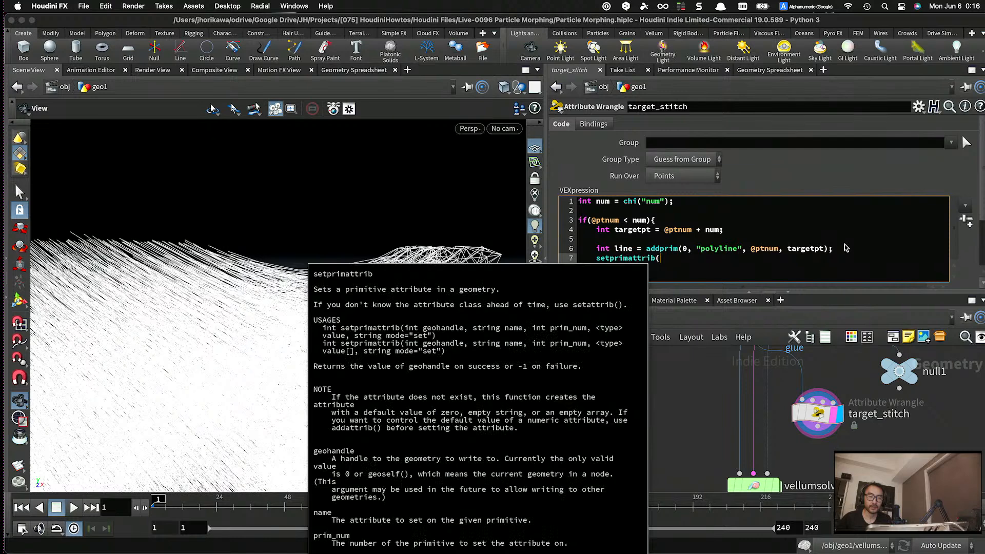
text(0, "Cd)
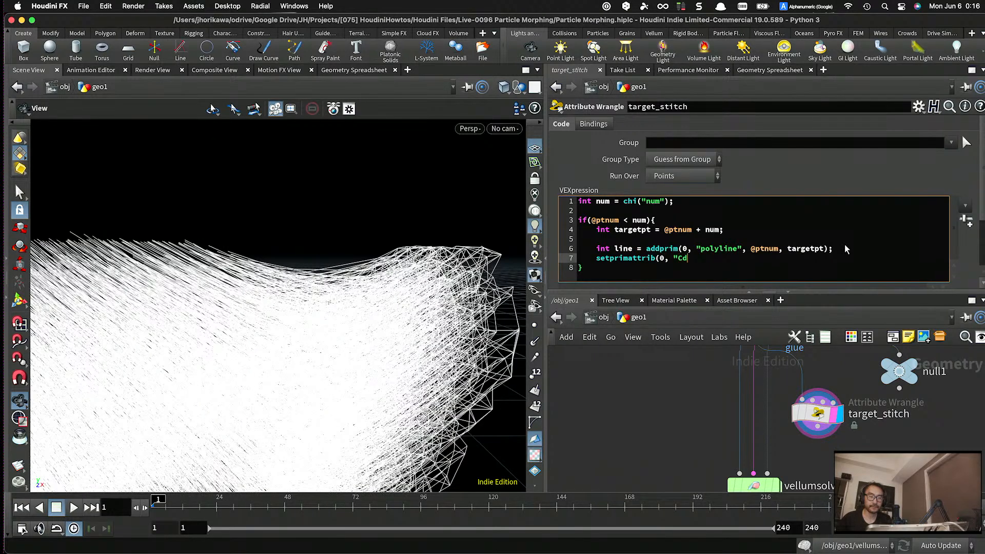
text(", line, set(1, 0, 0));)
click(693, 404)
drag(447, 321, 365, 290)
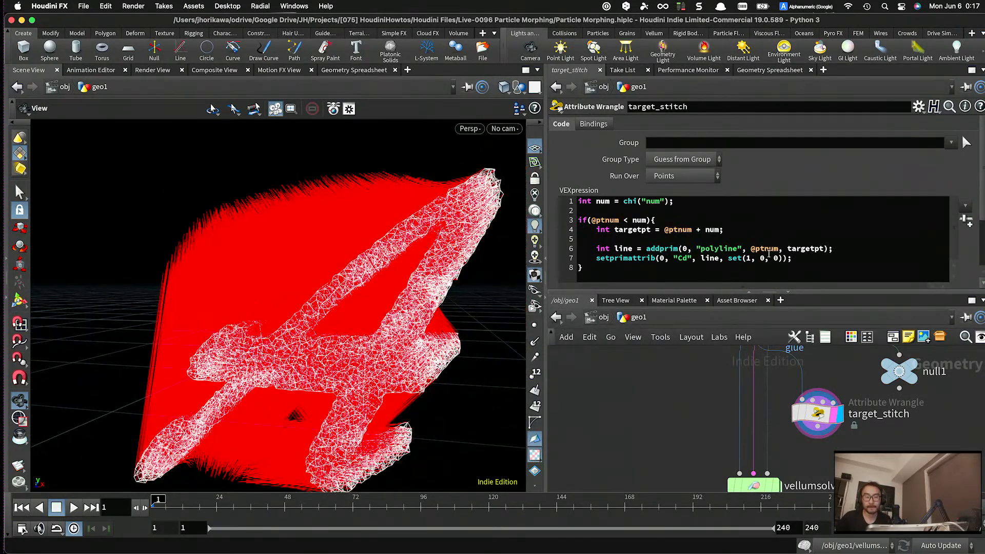
- Put each line in a primitive group by adding setprimgroup(0, "targetstitch", line, 1); below the colour statement
click(804, 259)
key(Return)
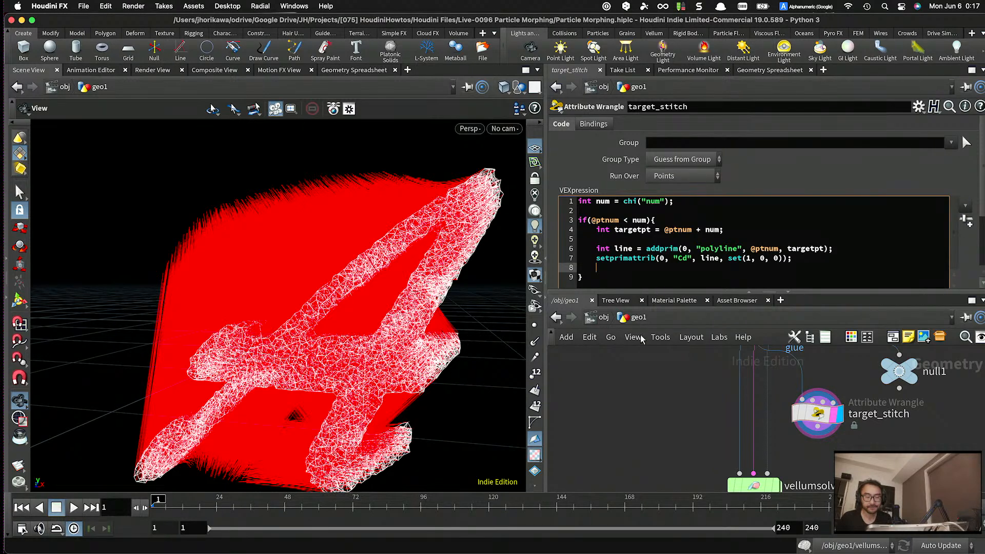
scroll(719, 405, down, 4)
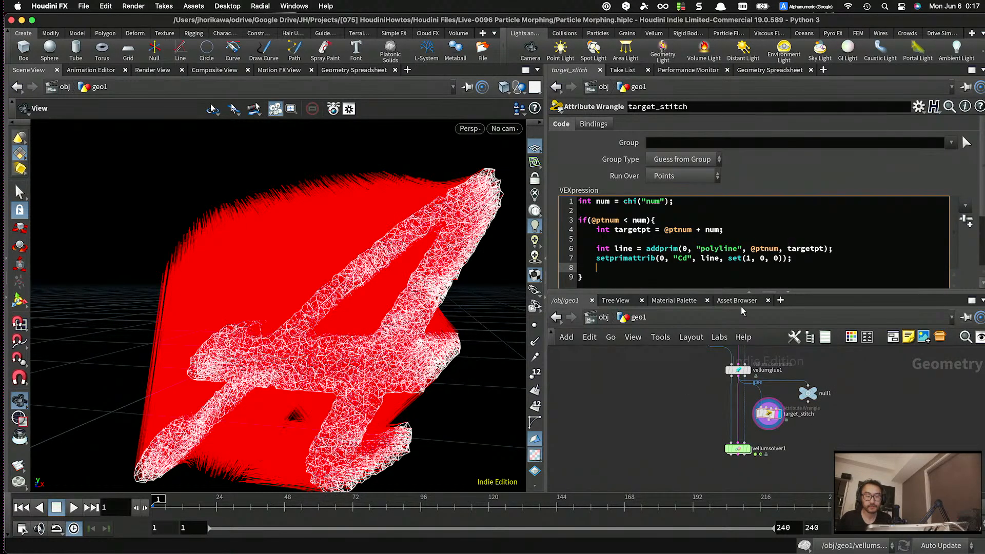
text(setprim)
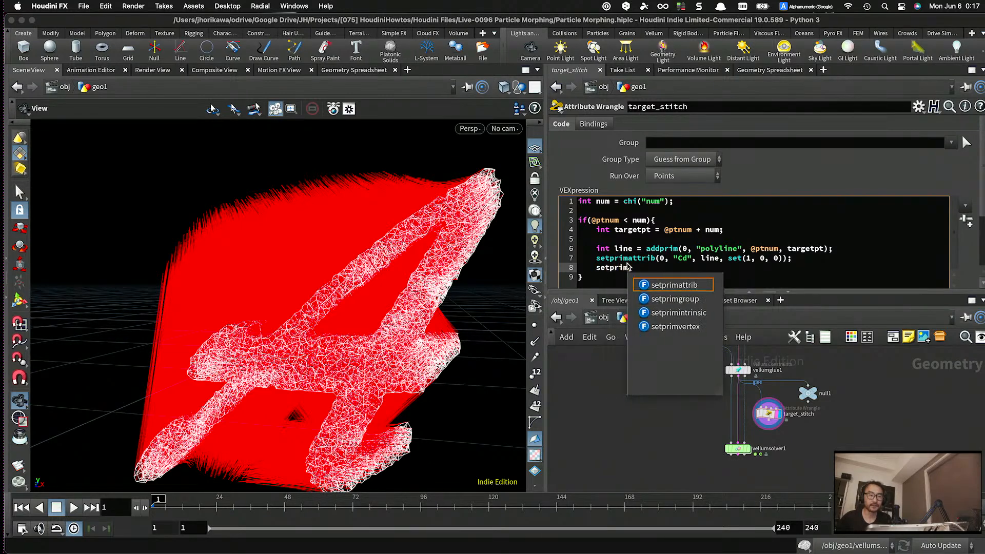
text(group()
text(0, L)
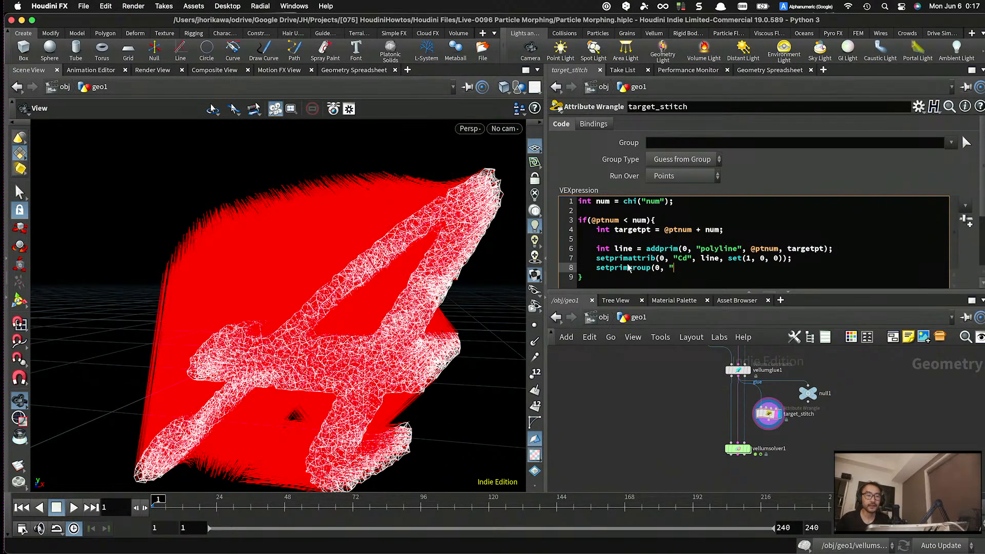
key(BackSpace)
key(BackSpace)
key(BackSpace)
key(BackSpace)
text(targetstitch", line, 1);)
key(Return)
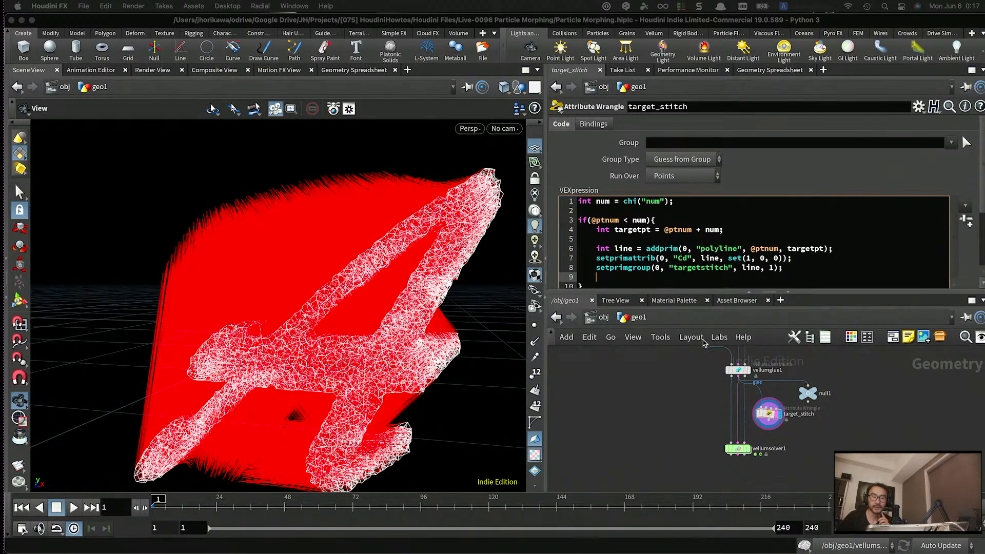
- Remove the empty line after the setprimgroup statement in the target_stitch code
drag(609, 282, 555, 279)
key(BackSpace)
key(BackSpace)
- Examine the primitive attributes of the target_stitch lines at the end of the geometry spreadsheet, including constraint_tag, restlength, stiffness and type
scroll(789, 435, up, 4)
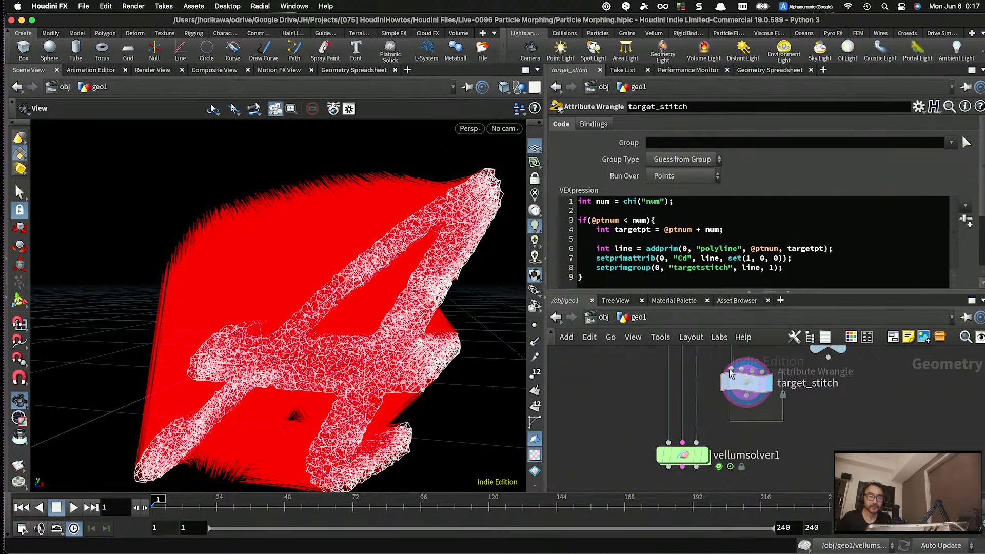
click(754, 72)
drag(982, 135, 982, 230)
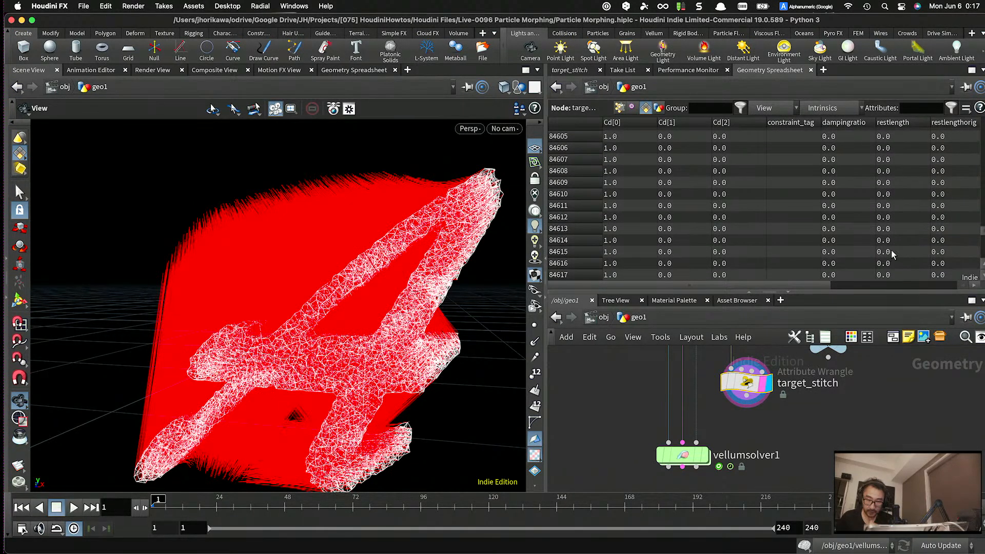
drag(790, 290, 936, 278)
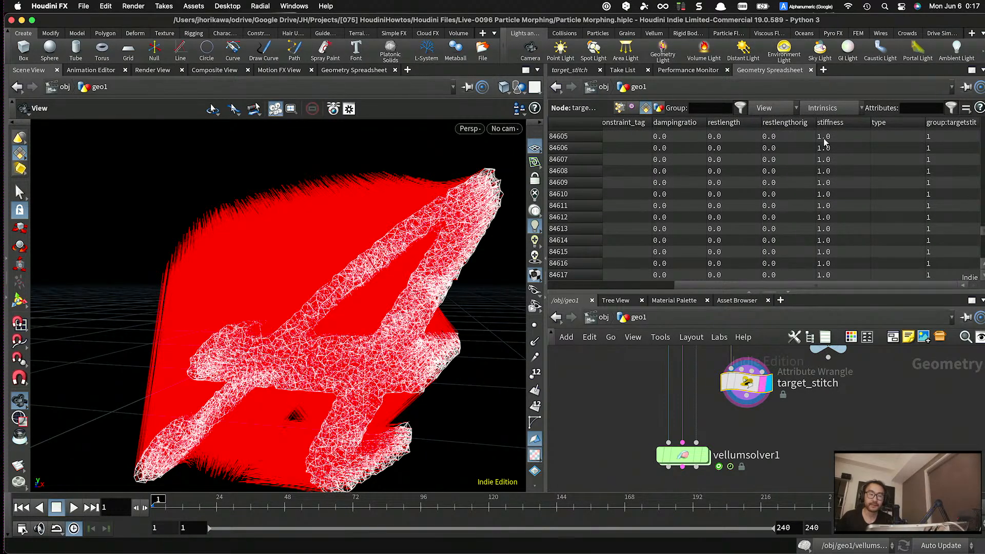
- Display null1 and examine the primitive attributes of the vellumglue1 constraints in the geometry spreadsheet for comparison
scroll(802, 419, down, 2)
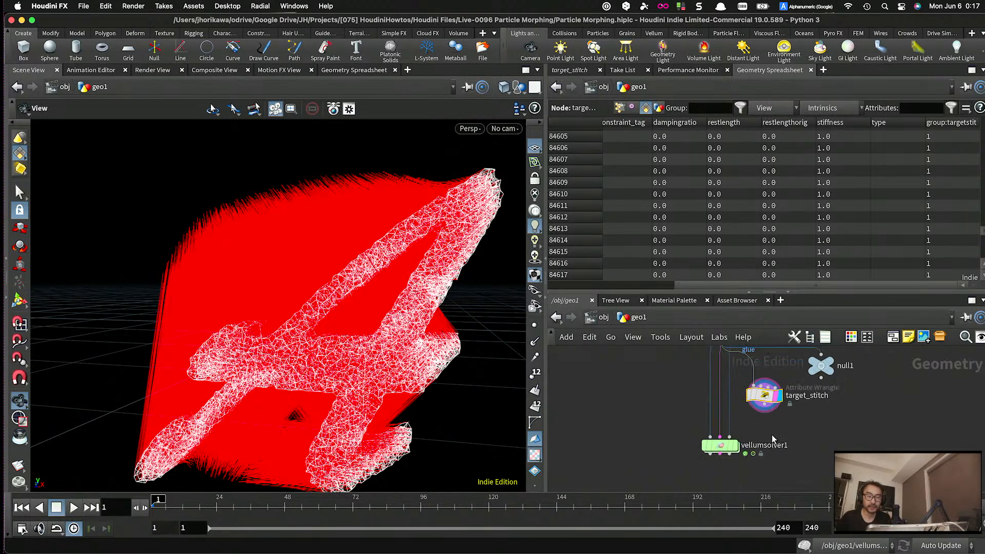
scroll(730, 407, up, 2)
scroll(730, 407, down, 2)
middle_drag(760, 381, 749, 412)
scroll(726, 397, up, 2)
drag(711, 371, 721, 368)
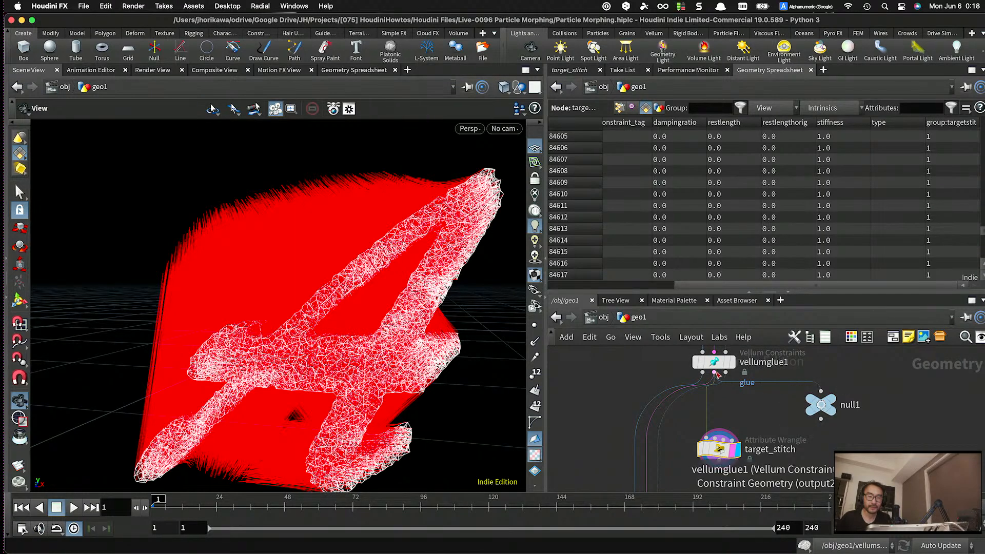
click(810, 403)
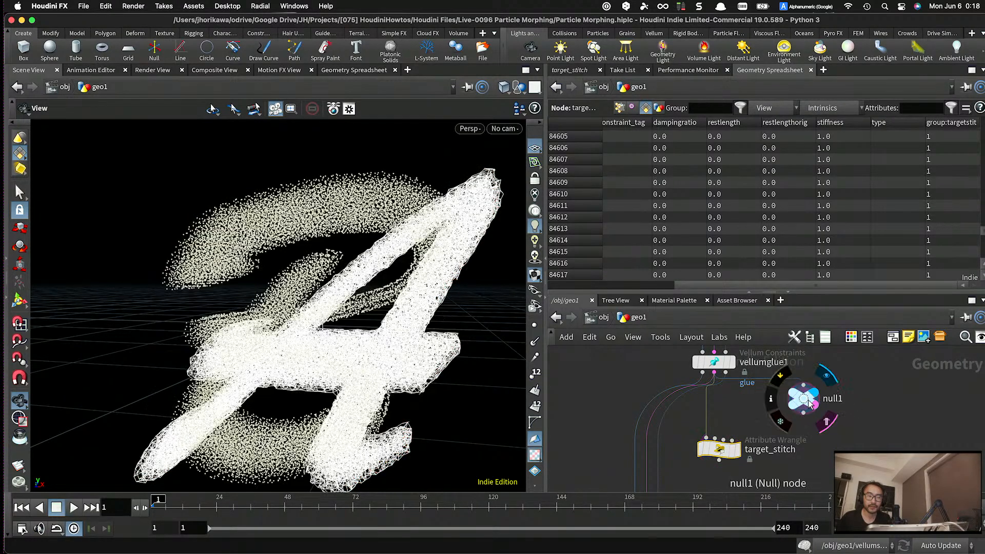
scroll(859, 239, up, 6)
drag(981, 234, 982, 131)
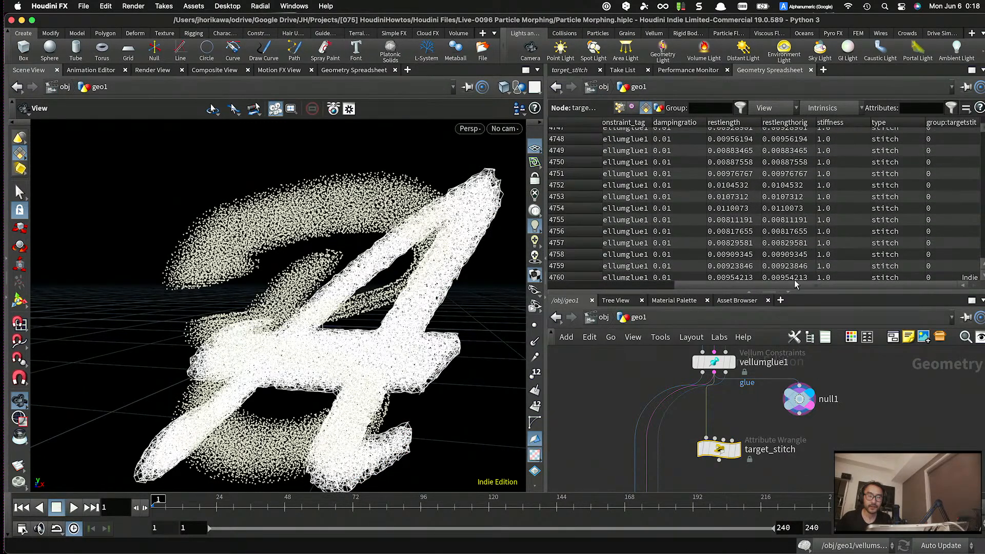
click(795, 398)
- Add an Attribute Transfer node below target_stitch in the geo1 network
drag(720, 451, 740, 454)
middle_drag(759, 458, 756, 419)
scroll(756, 419, up, 2)
key(Tab)
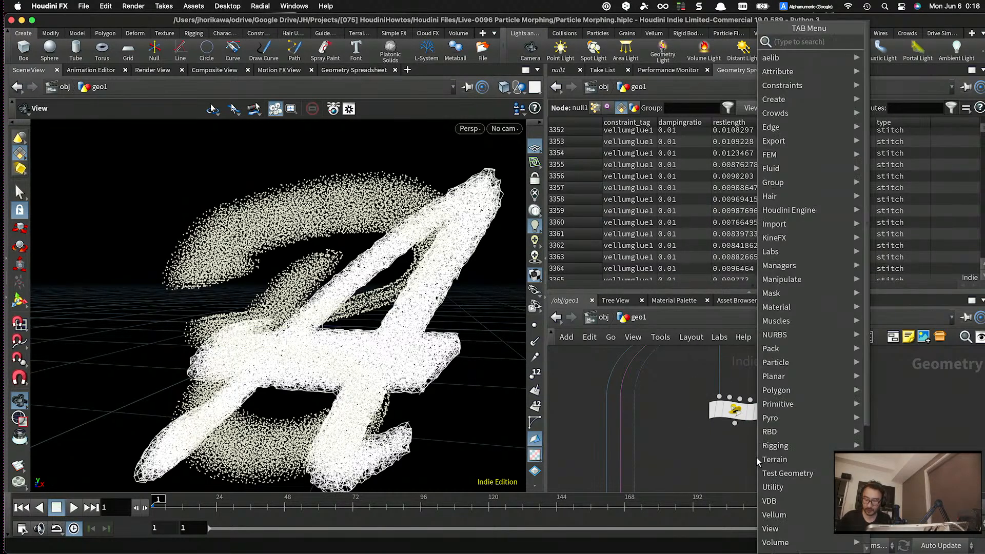
text(attribute)
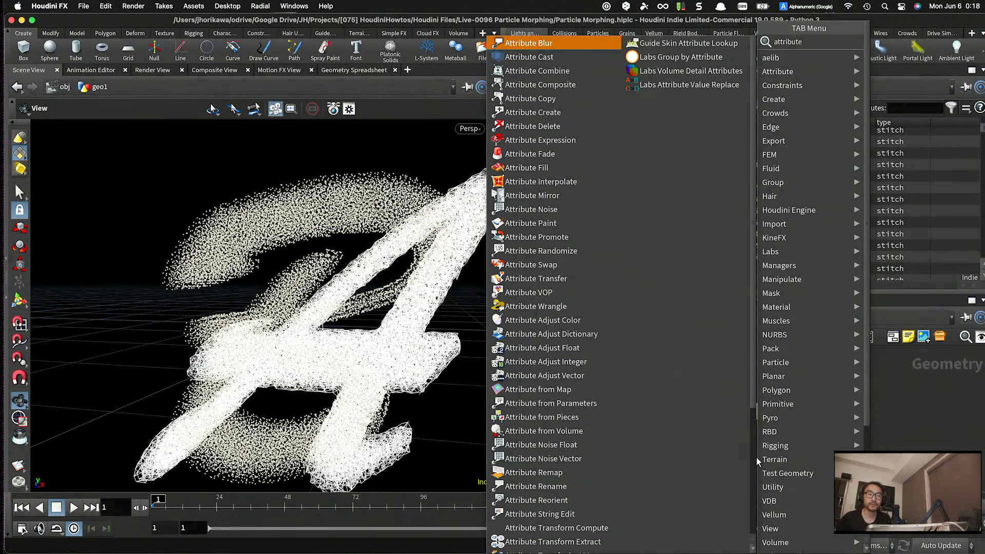
text( tran)
key(Return)
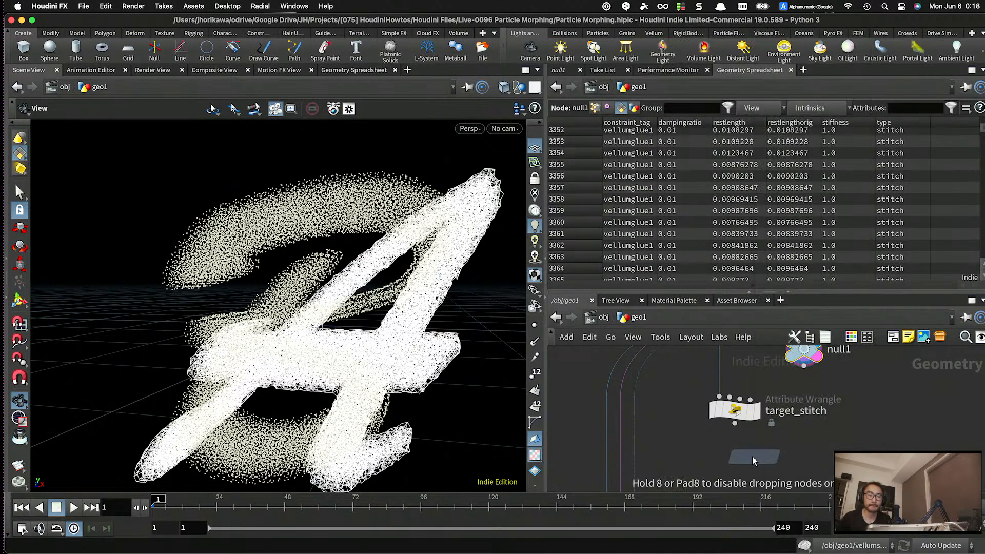
click(753, 456)
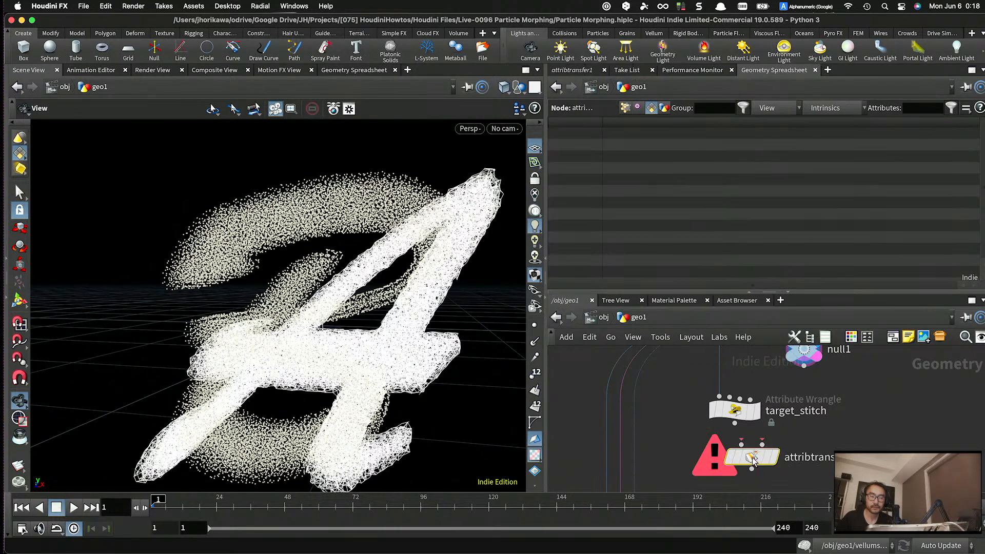
- Wire target_stitch into the Attribute Transfer's first input and vellumglue1's constraint output into its second, and display the node
drag(734, 428, 789, 468)
click(804, 438)
click(572, 70)
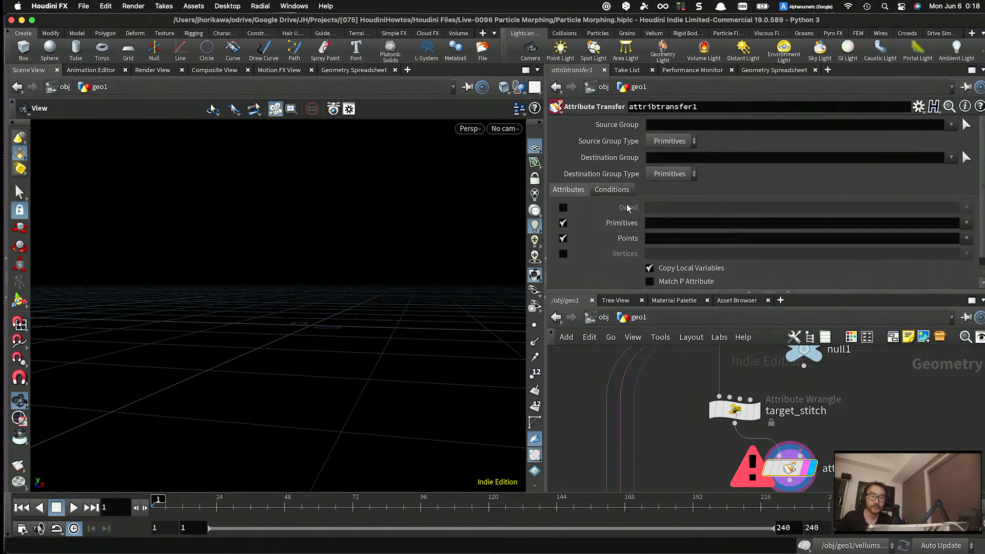
scroll(790, 400, down, 3)
drag(750, 370, 808, 439)
scroll(803, 447, up, 3)
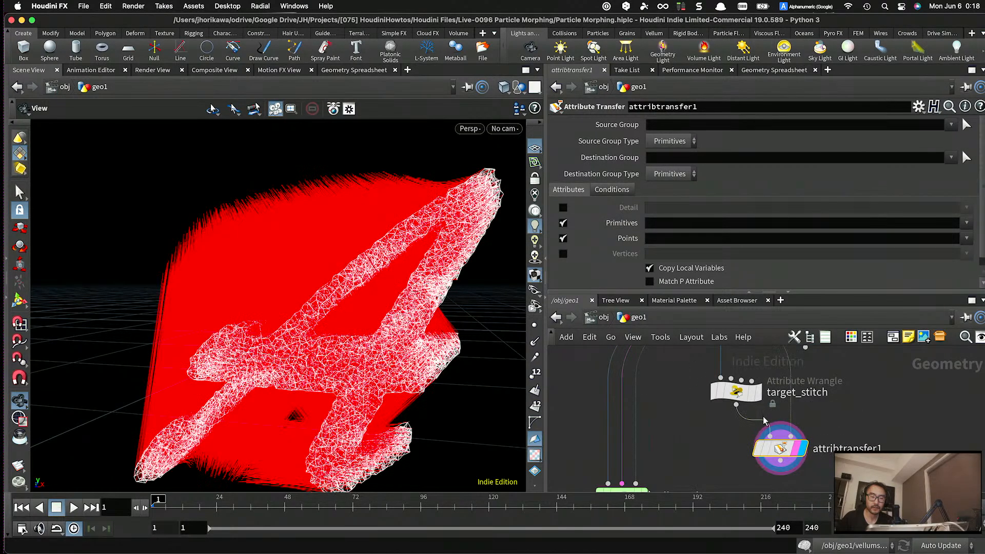
drag(739, 392, 713, 398)
- Set the Attribute Transfer to copy all primitive attributes with * and disable the transfer of point attributes
click(795, 221)
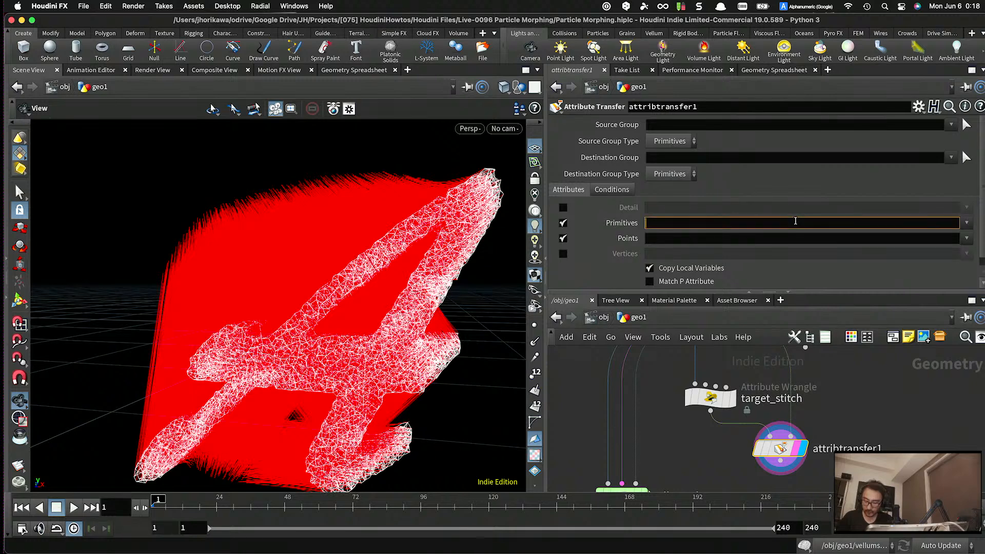
text(8)
key(BackSpace)
text(*)
key(Return)
click(712, 238)
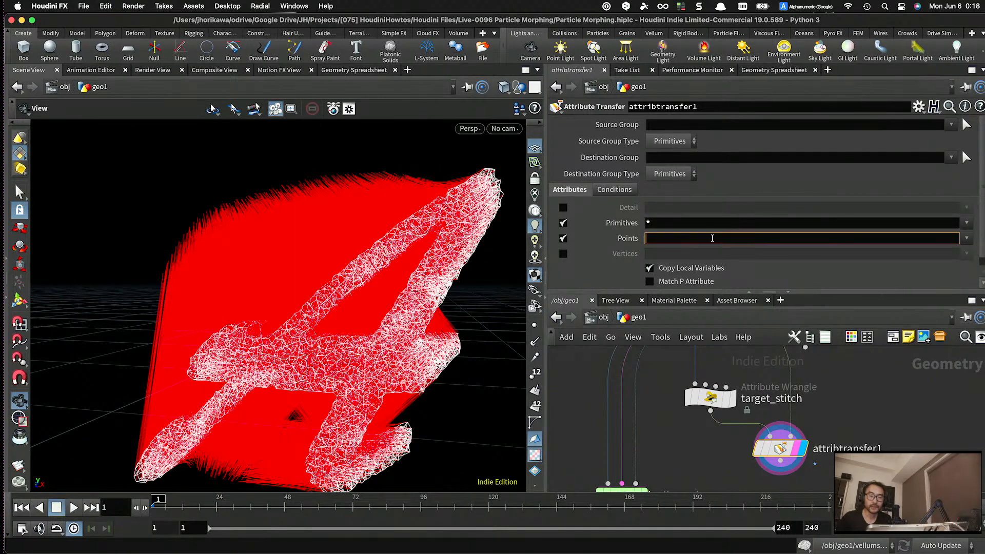
click(562, 238)
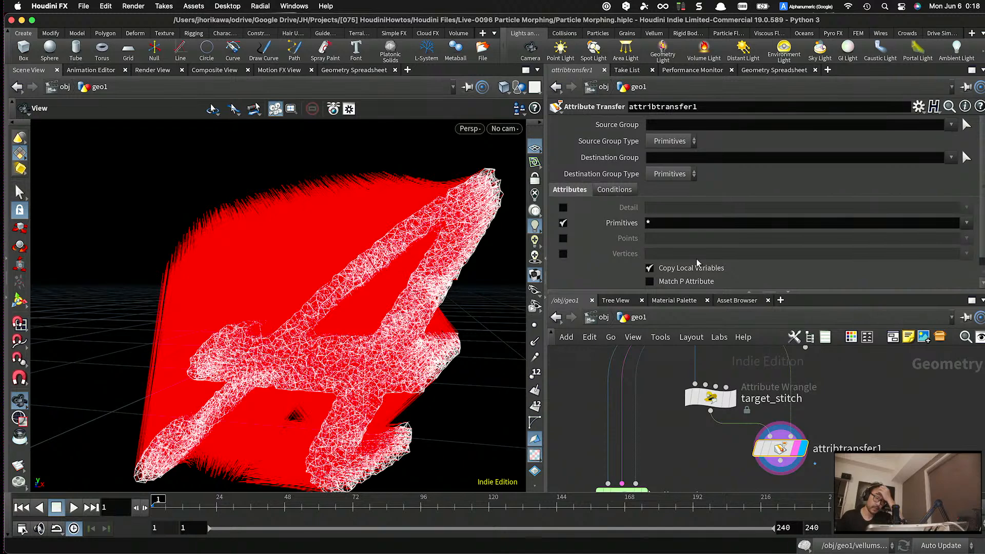
- Turn off the Distance Threshold in the Attribute Transfer's conditions
scroll(697, 261, down, 1)
scroll(699, 248, up, 1)
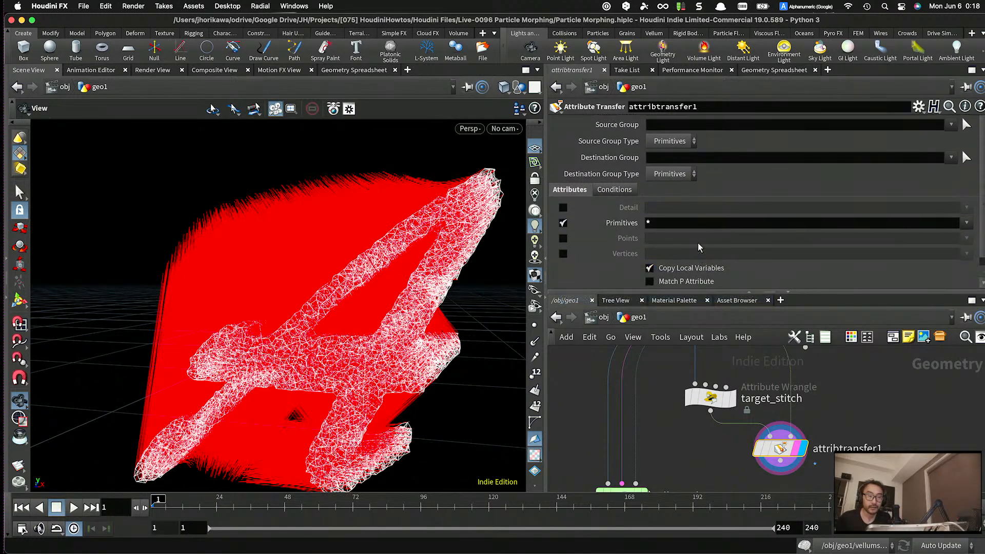
scroll(699, 247, down, 1)
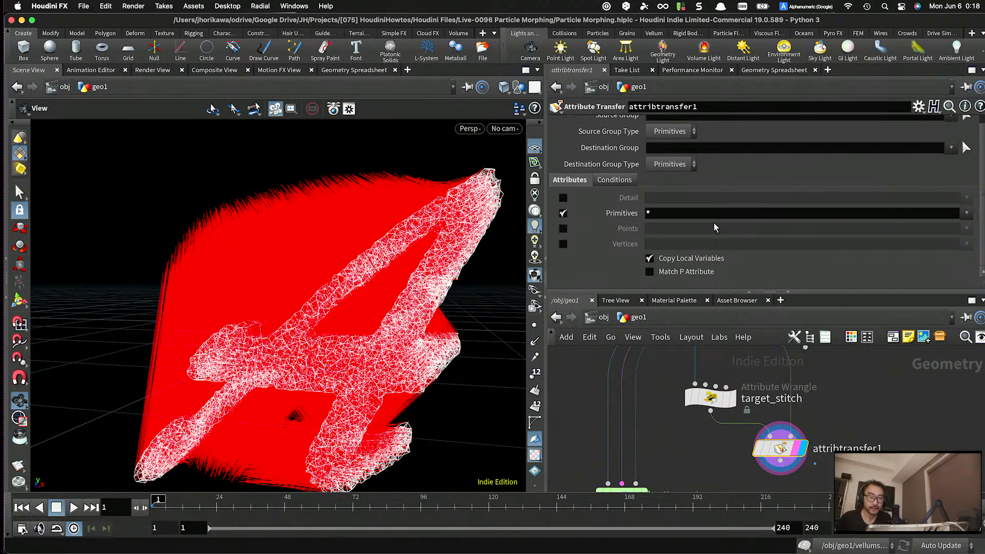
click(620, 180)
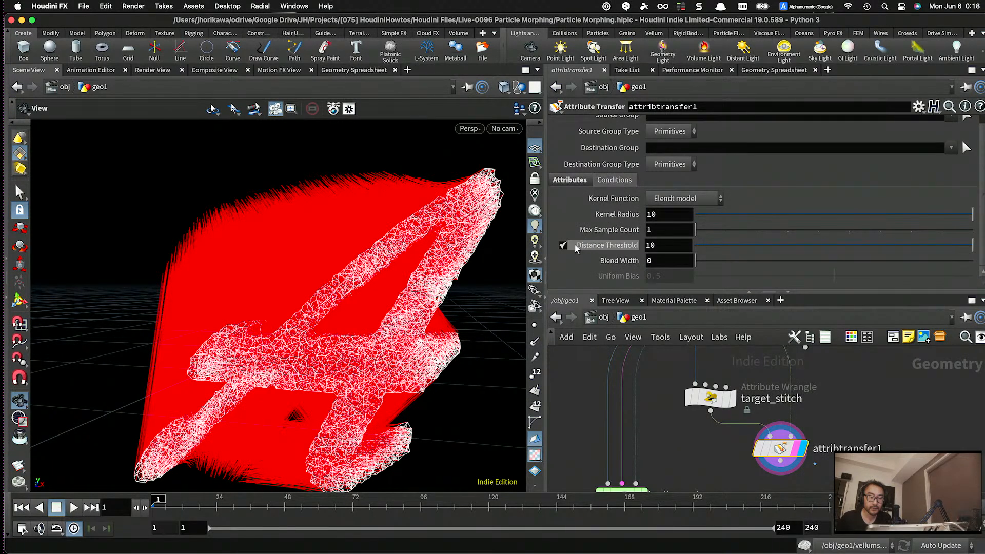
click(563, 246)
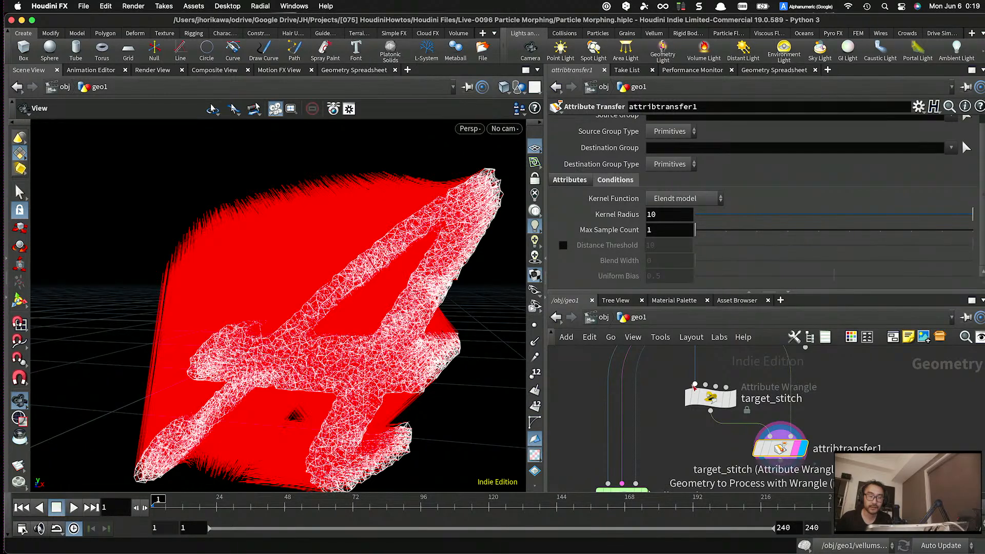
- Examine the transferred primitive attributes and the targetstitch group values in the first and last rows of attribtransfer1's spreadsheet
scroll(769, 412, down, 3)
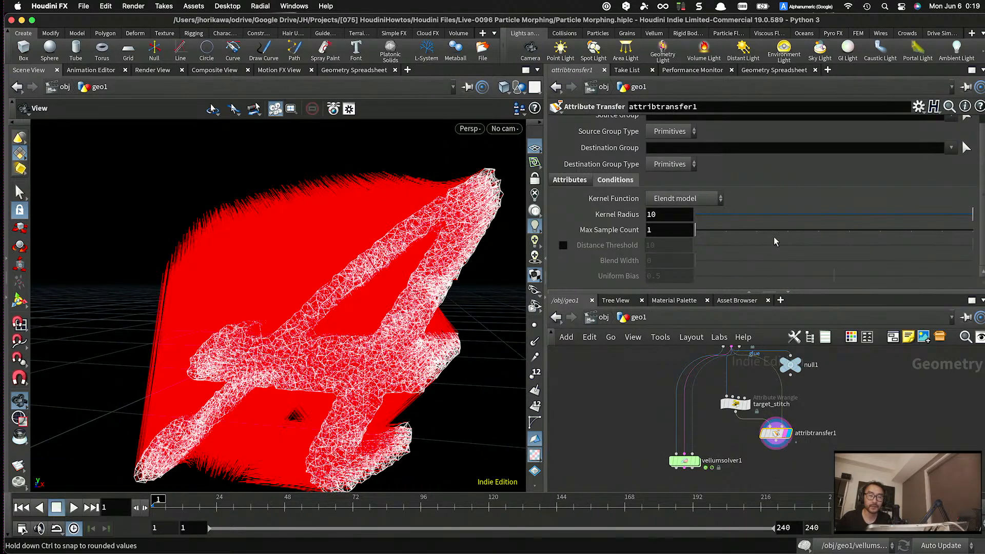
click(792, 73)
drag(982, 126, 982, 257)
scroll(888, 277, right, 5)
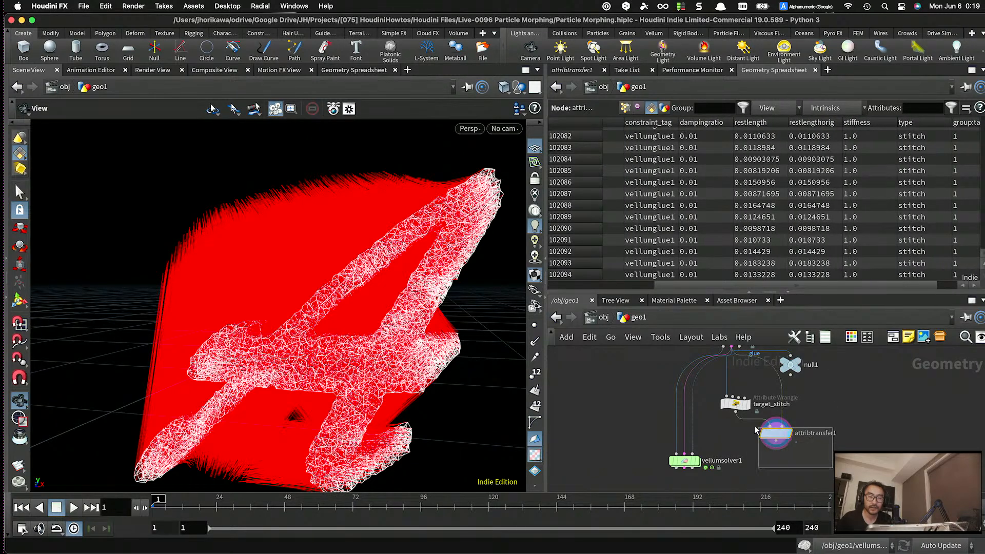
drag(750, 284, 617, 286)
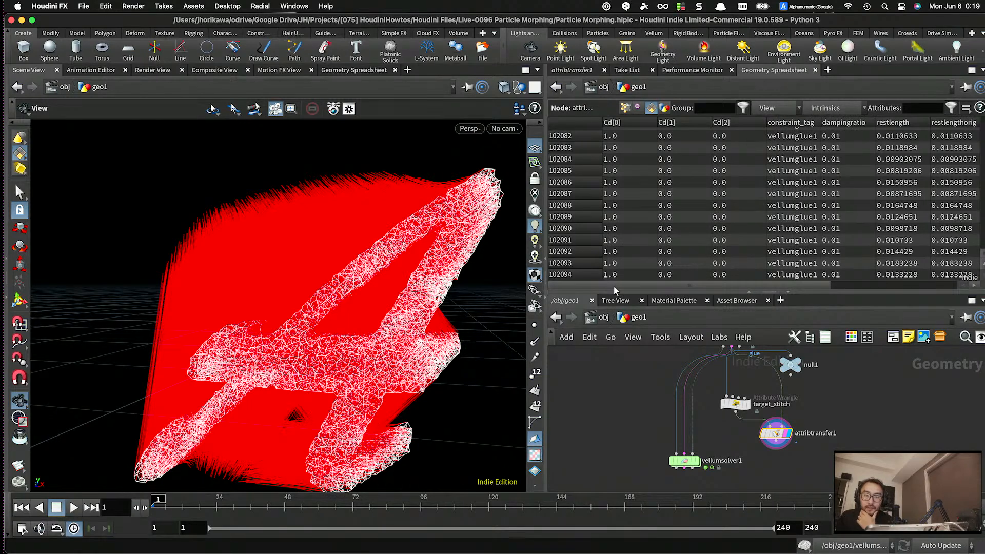
drag(629, 286, 687, 285)
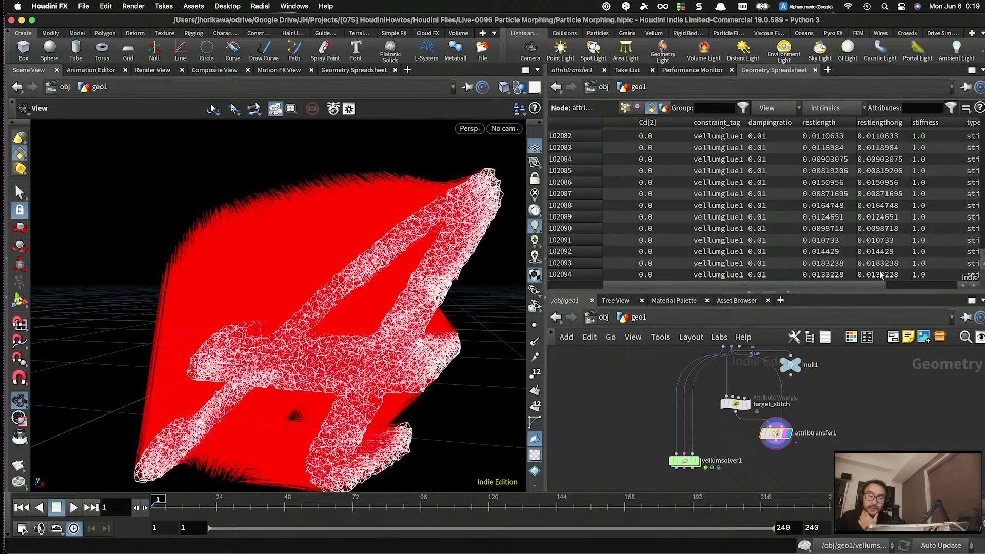
drag(822, 283, 766, 285)
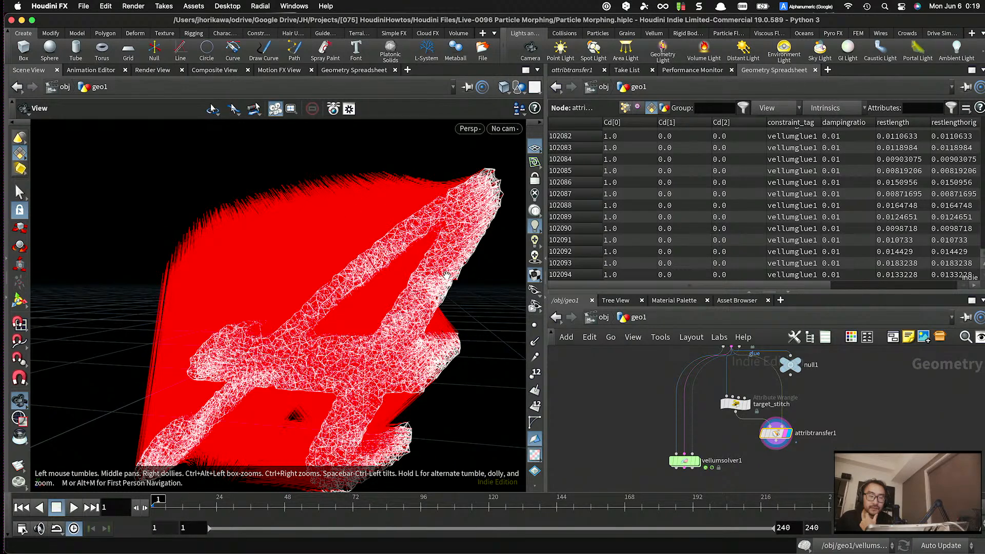
drag(821, 287, 922, 285)
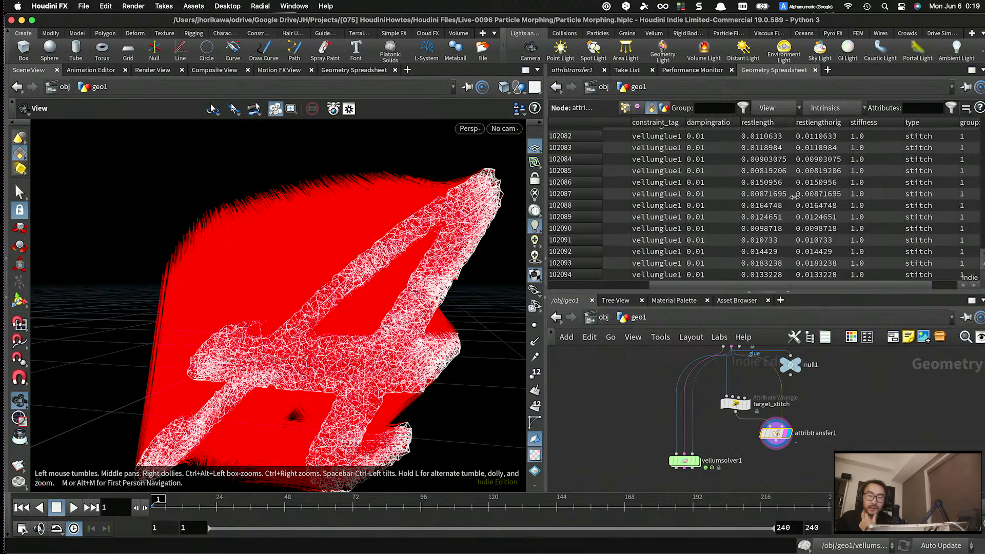
scroll(774, 376, up, 4)
middle_drag(774, 376, 793, 435)
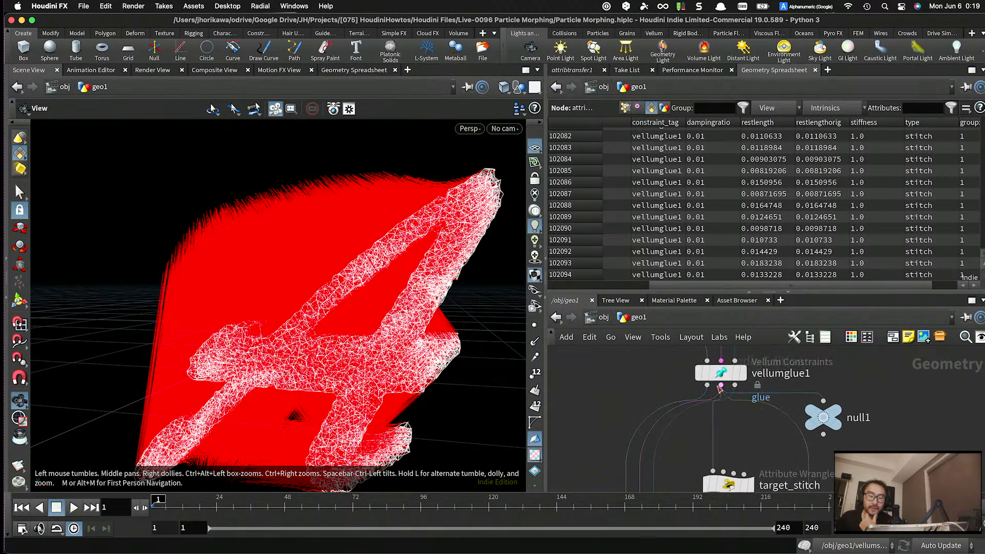
drag(723, 376, 731, 375)
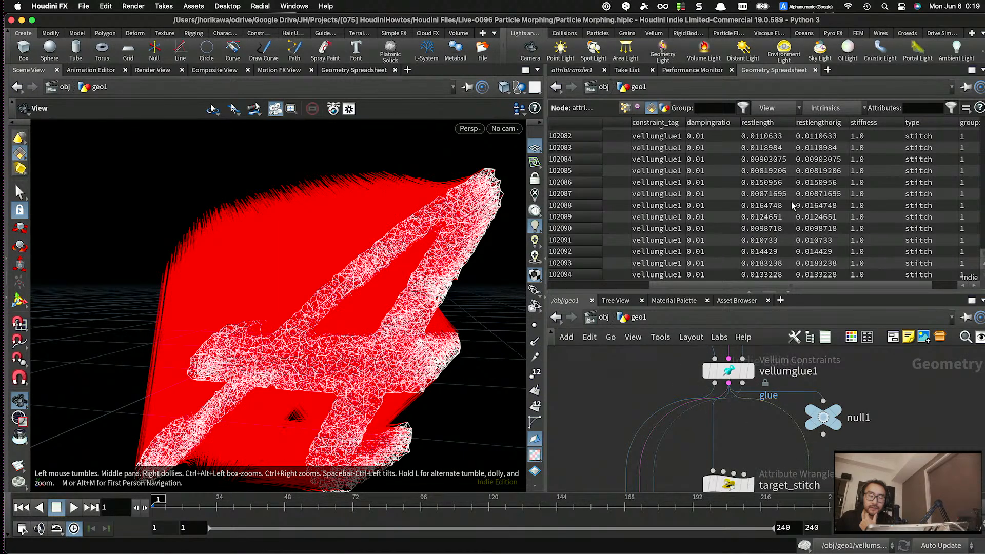
drag(910, 286, 982, 122)
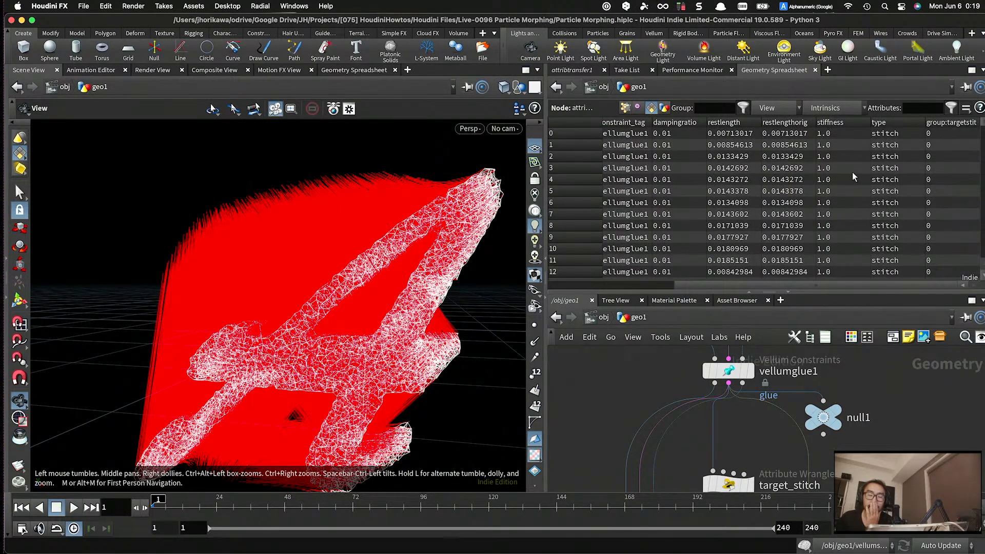
drag(981, 127, 971, 255)
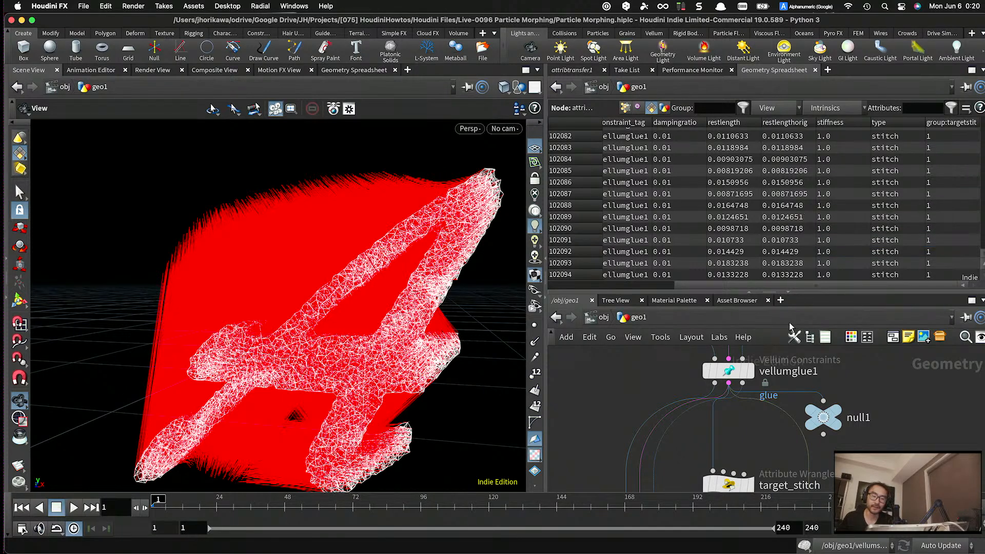
- Add a Primitive Wrangle node to the network for use below attribtransfer1
scroll(783, 381, down, 3)
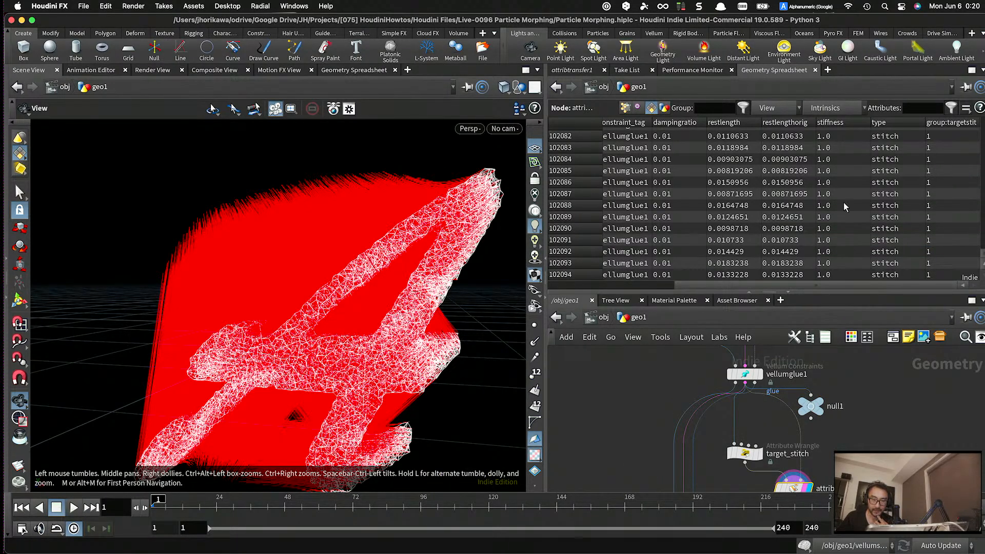
middle_drag(832, 445, 837, 400)
scroll(836, 436, up, 3)
middle_drag(836, 438, 840, 397)
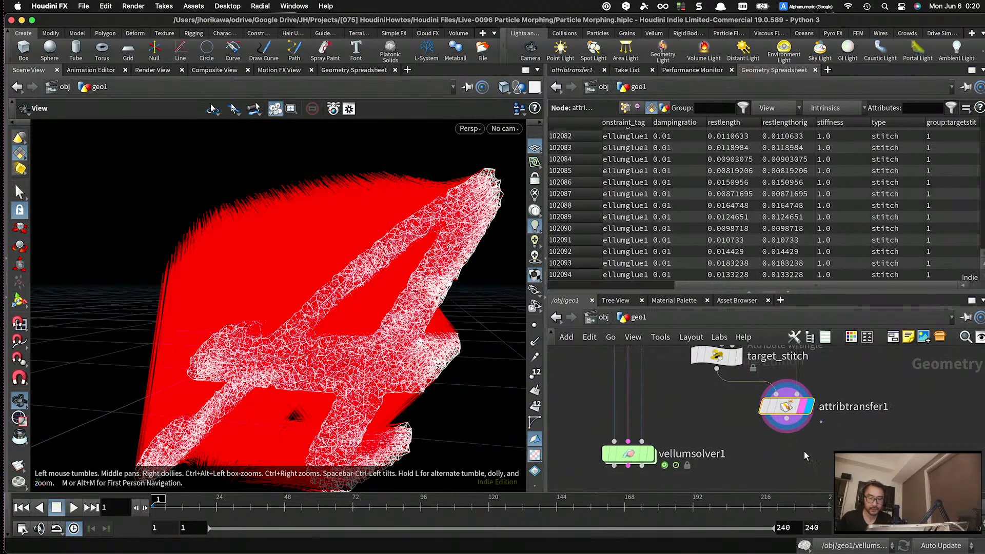
key(Tab)
text(primit)
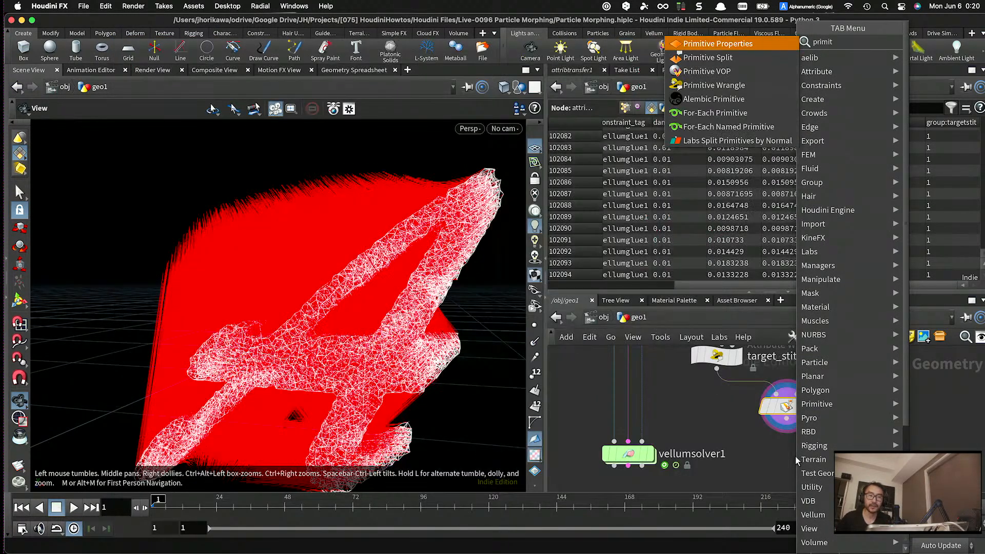
key(Down)
key(Down)
key(Down)
key(Return)
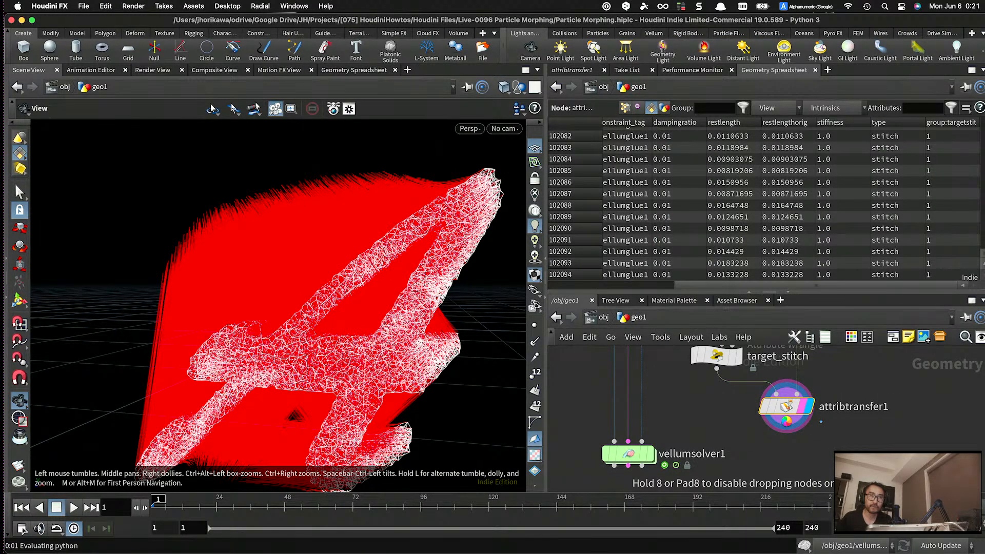
- Wire attribtransfer1's output into primitivewrangle1's first input, display the wrangle, and move vellumsolver1 further down
click(787, 421)
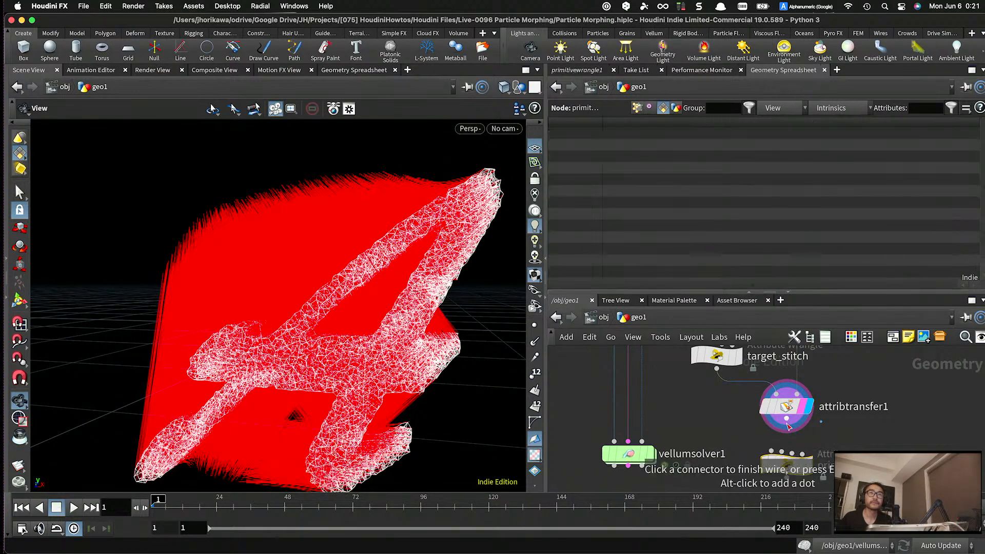
drag(787, 428, 771, 451)
mouse_move(779, 467)
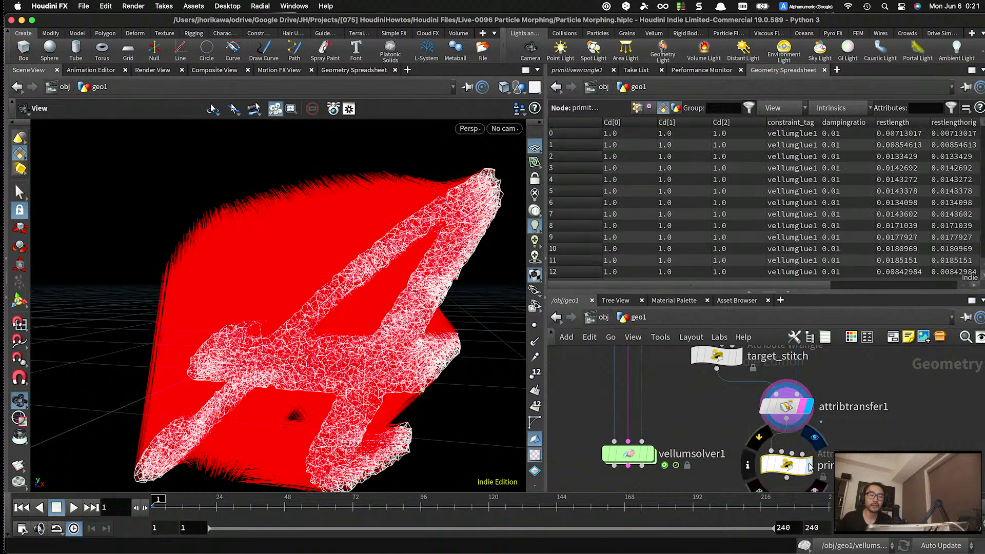
drag(629, 455, 617, 490)
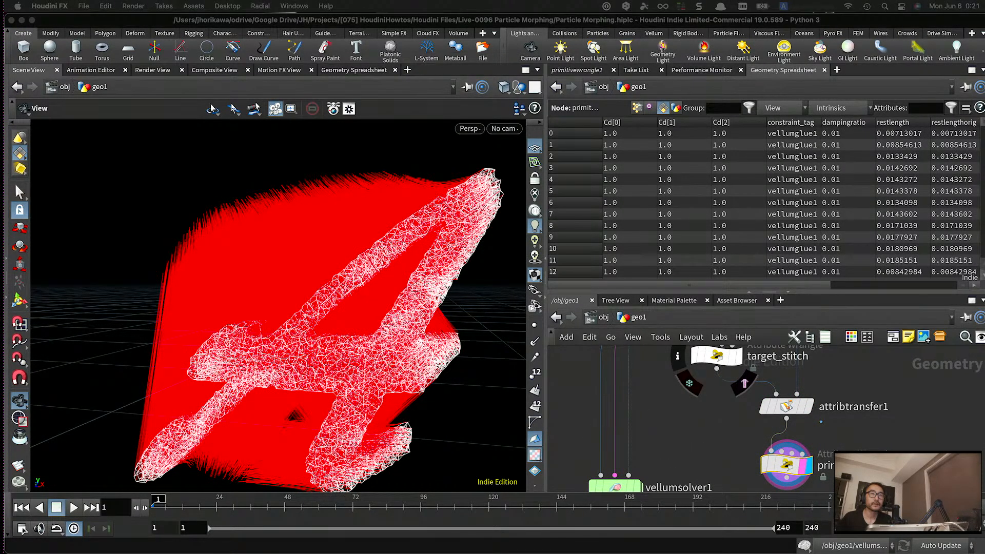
click(870, 457)
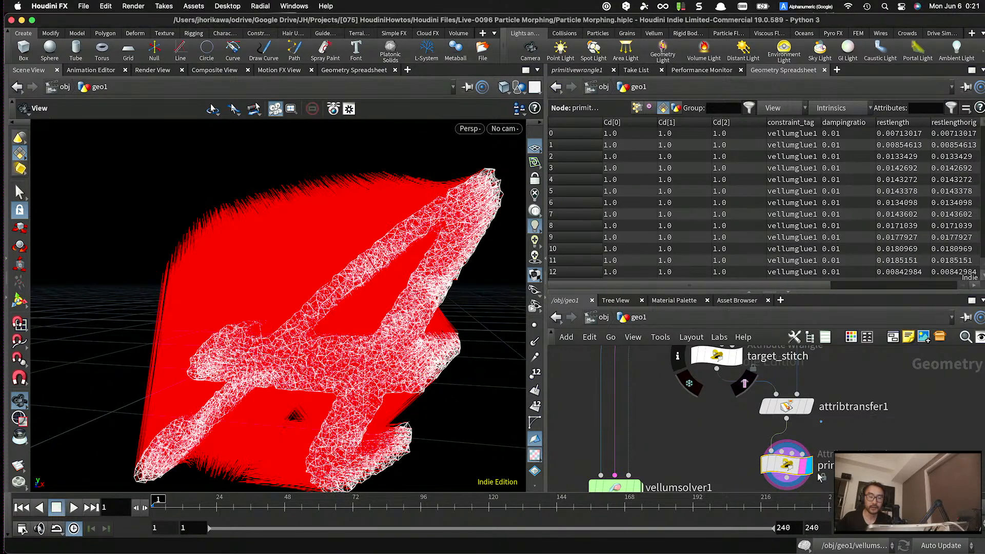
- Restrict primitivewrangle1 to the targetstitch group
click(589, 73)
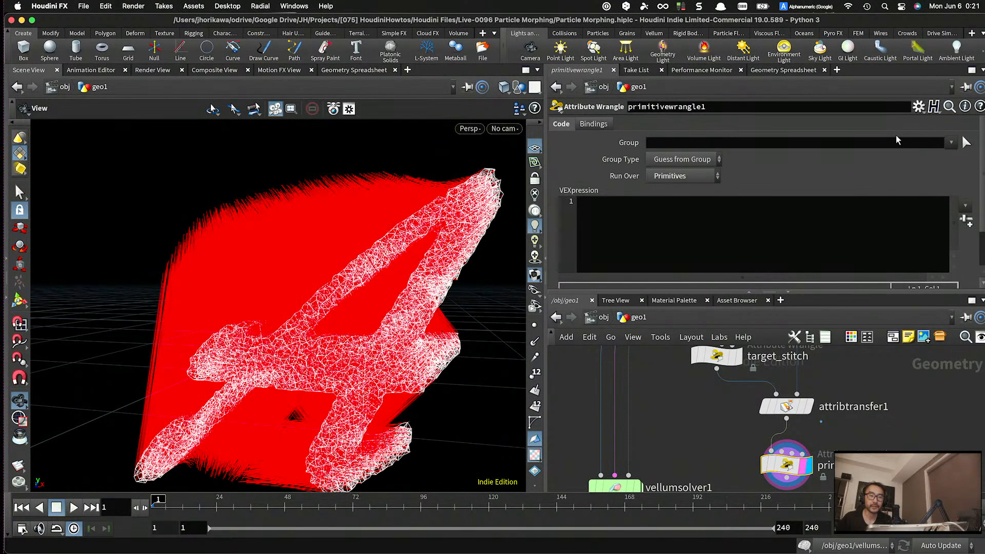
click(950, 144)
click(918, 156)
- Write the wrangle's VEX code as f@restlength = 0.0; followed by f@stiffness = 0.0; on a second line
click(708, 209)
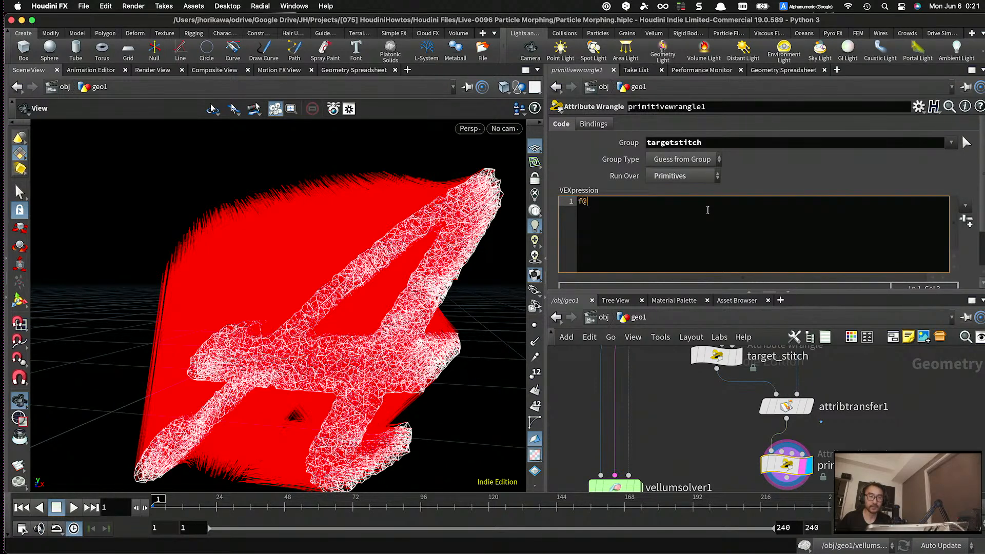
text(f@restlength +)
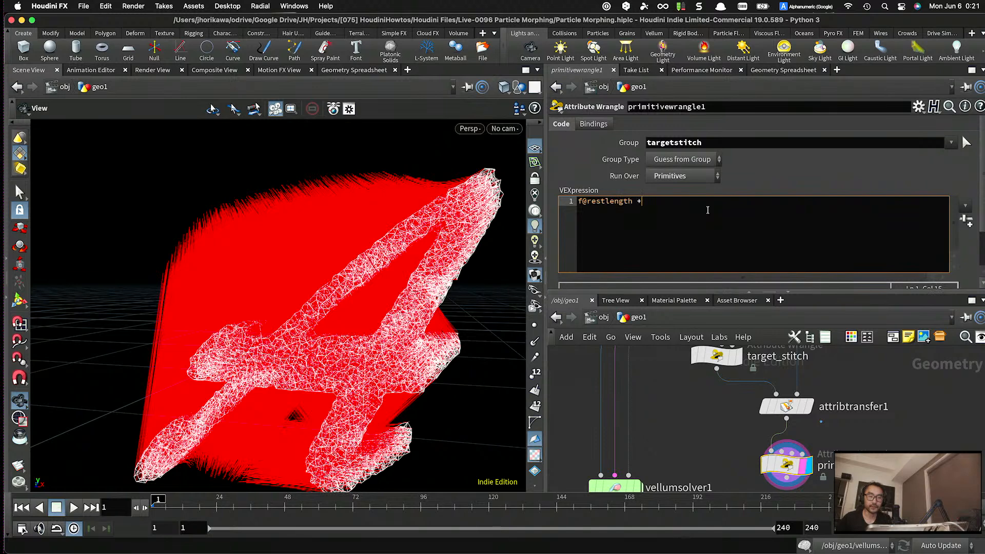
key(BackSpace)
text(= 0.0;)
key(Return)
text(f@)
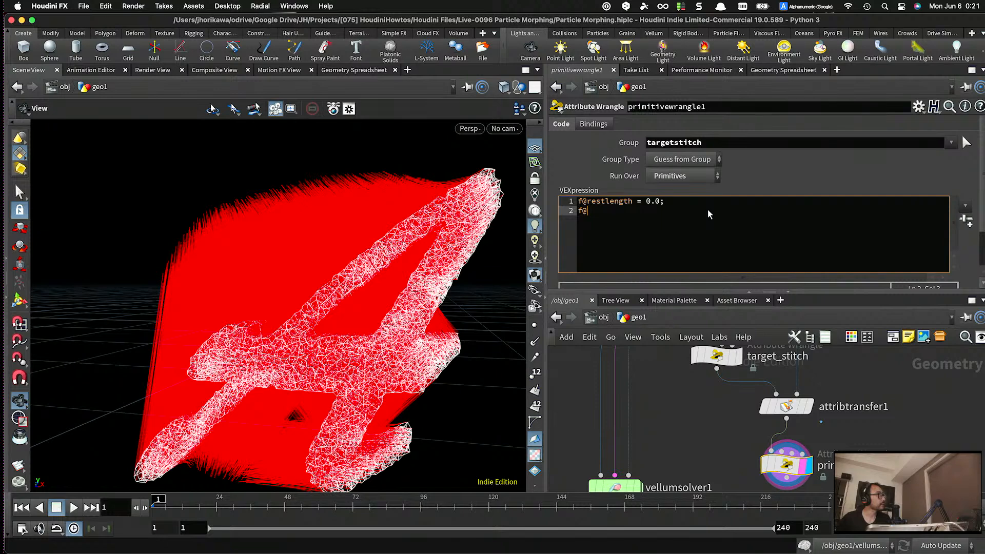
text(stiff)
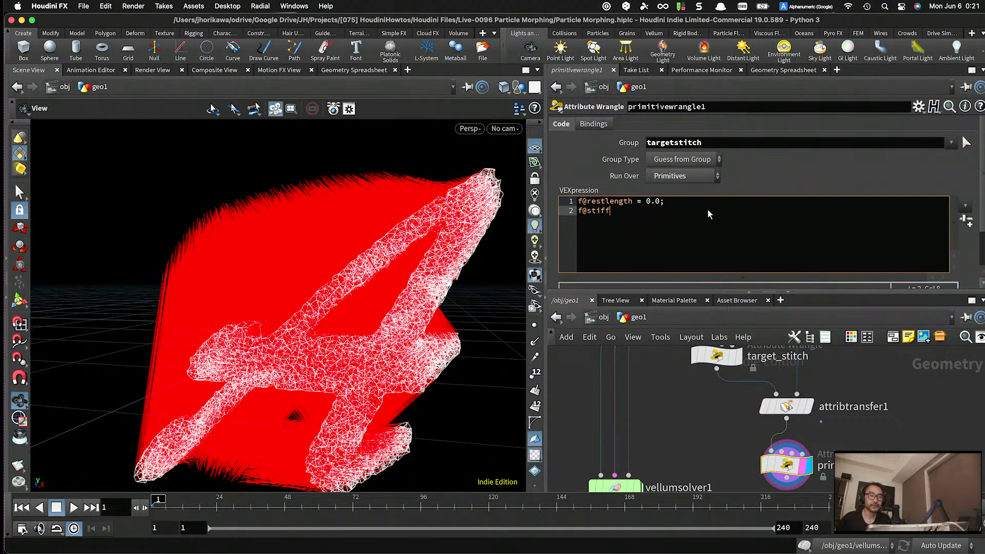
text(ness = 0.0;)
key(XF86AudioMute)
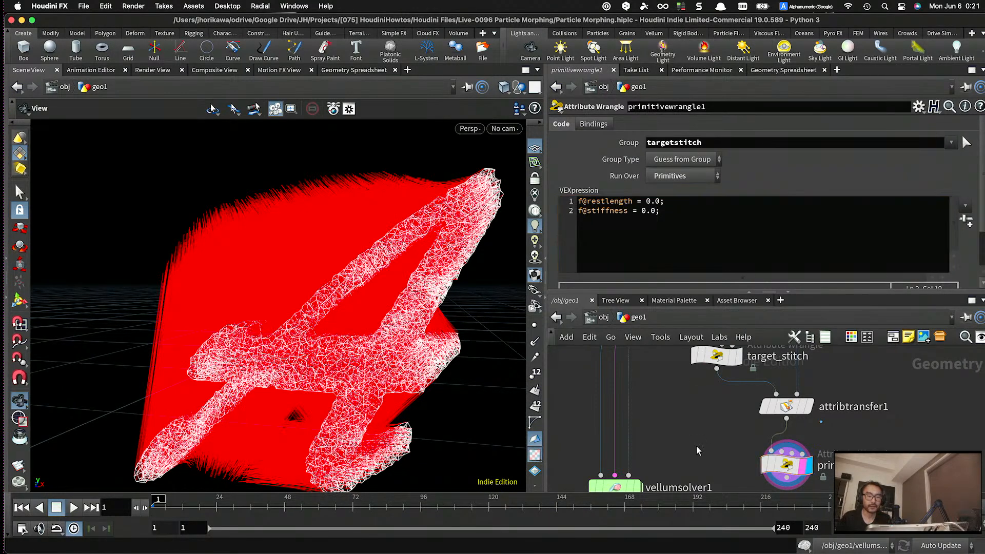
- Examine primitivewrangle1's restlength, stiffness and targetstitch group values in the spreadsheet, and the stitch and glue lines in the 3D view
scroll(697, 445, down, 5)
scroll(708, 454, up, 5)
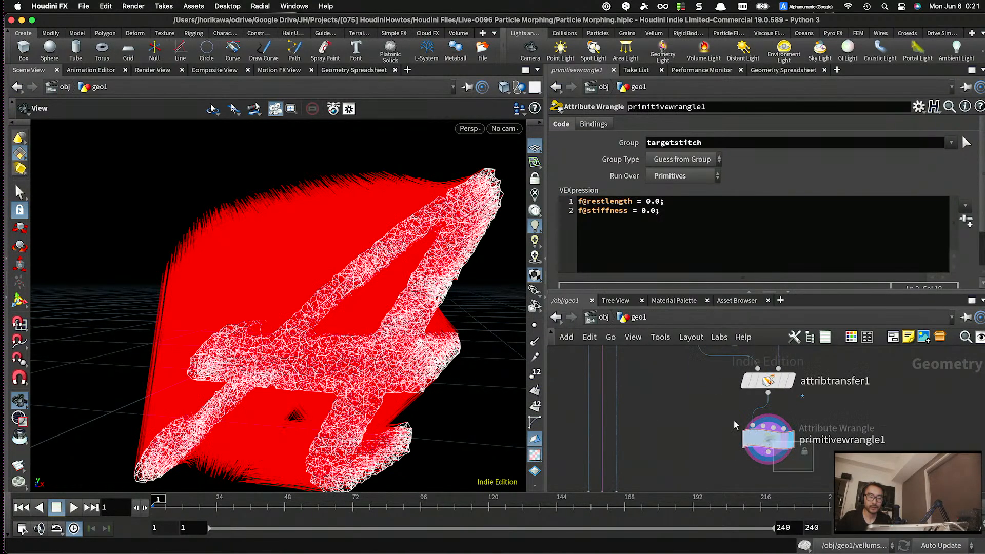
click(805, 75)
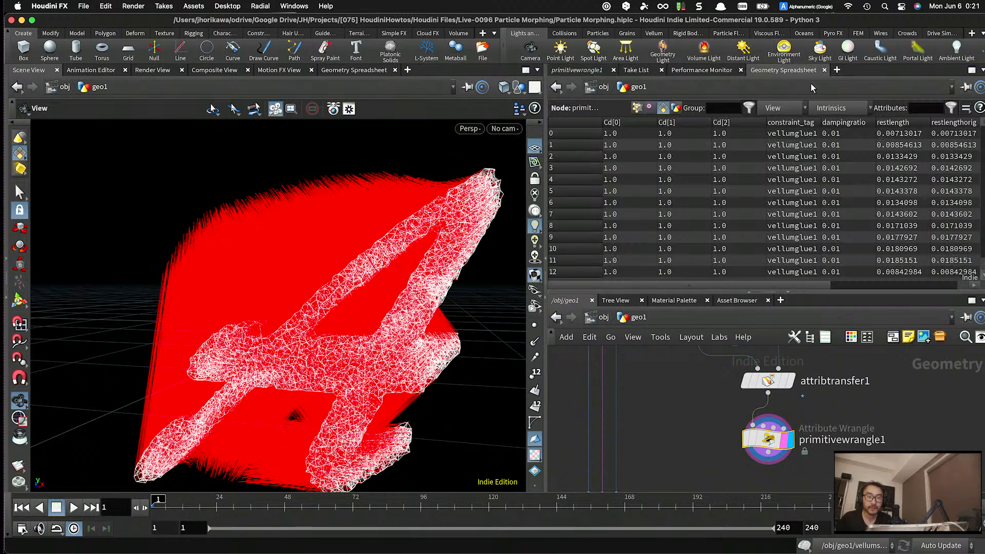
drag(815, 283, 948, 222)
mouse_move(982, 134)
mouse_down()
mouse_move(983, 205)
mouse_move(983, 130)
mouse_up()
drag(795, 285, 926, 290)
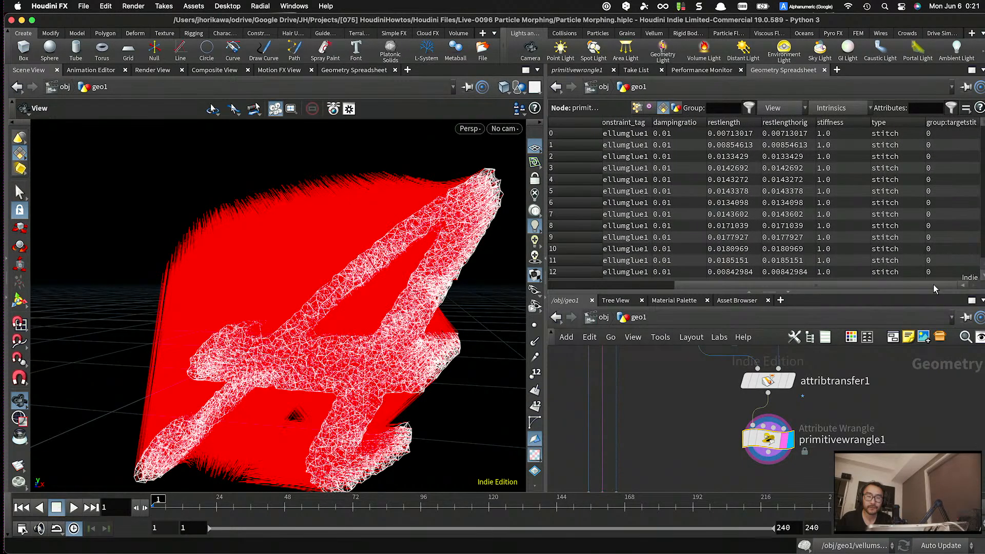
mouse_move(982, 130)
mouse_down()
mouse_move(983, 245)
mouse_move(982, 124)
mouse_up()
scroll(782, 414, down, 5)
middle_drag(790, 418, 811, 464)
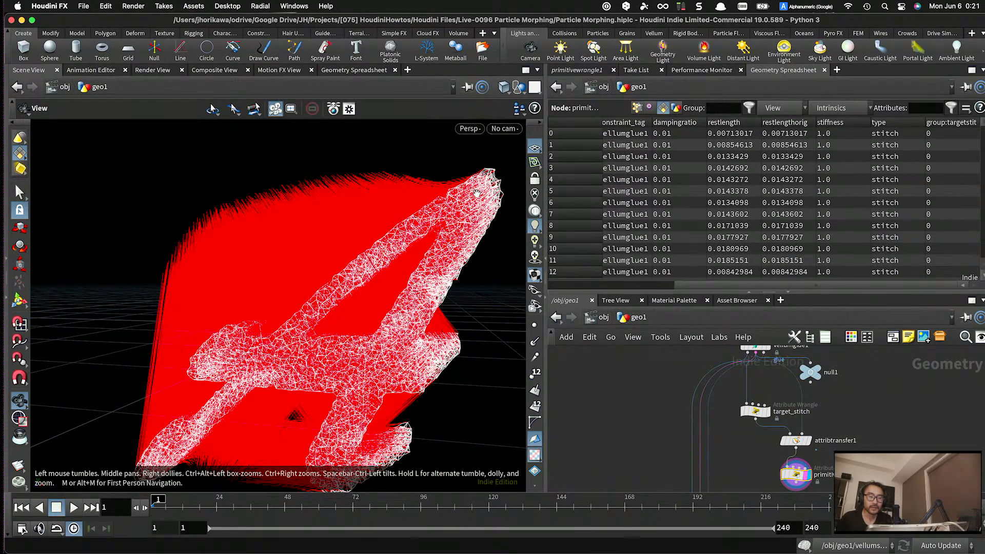
scroll(453, 208, up, 10)
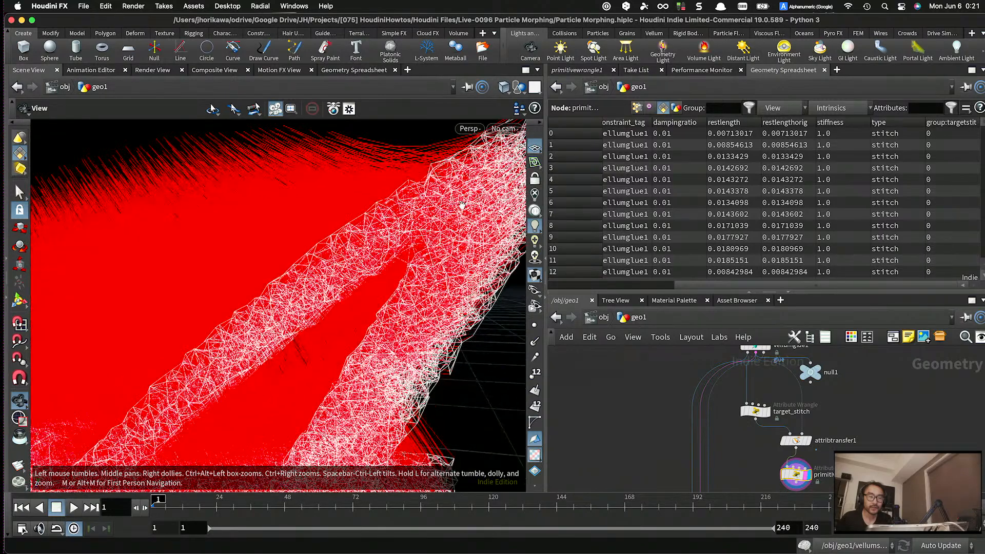
scroll(484, 204, down, 2)
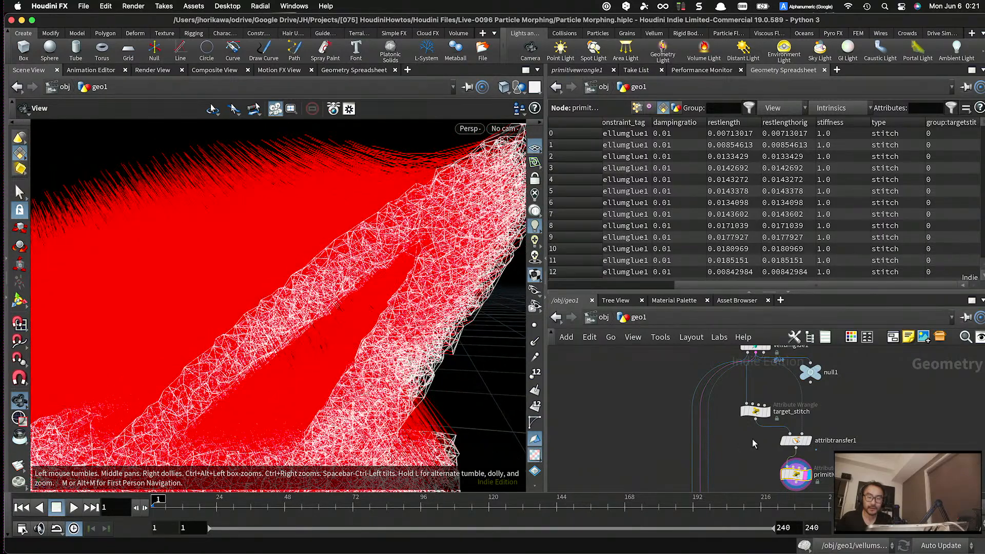
scroll(772, 427, up, 3)
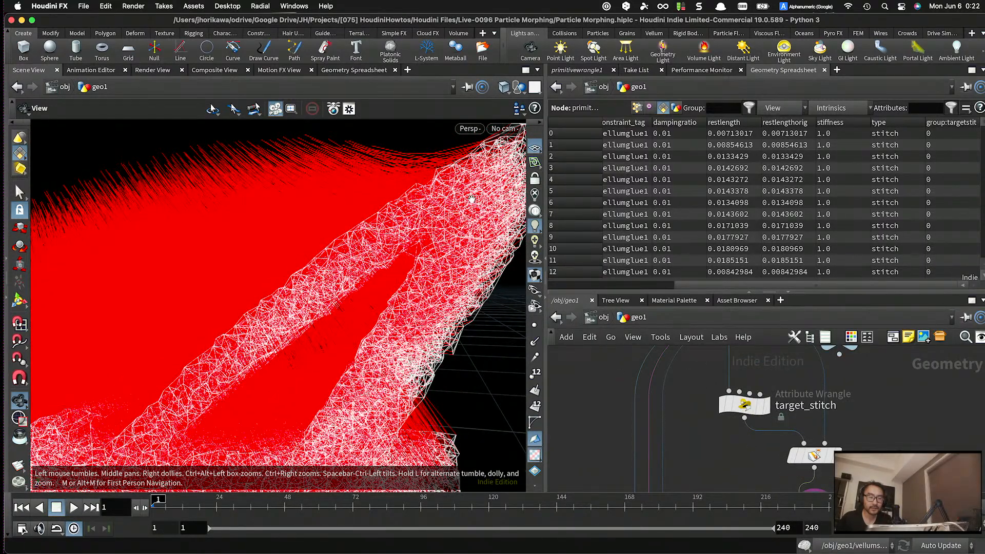
scroll(441, 211, down, 3)
scroll(776, 437, down, 3)
scroll(775, 437, down, 1)
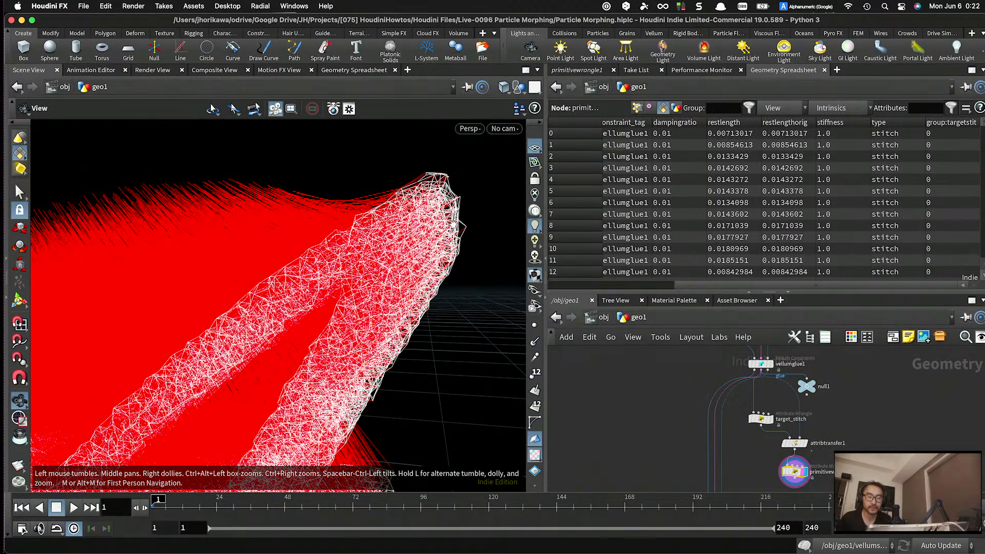
- Enable the output group named stretch in vellumglue1's stretch settings, and review its stiffness and search parameters
scroll(769, 431, up, 5)
drag(709, 389, 710, 387)
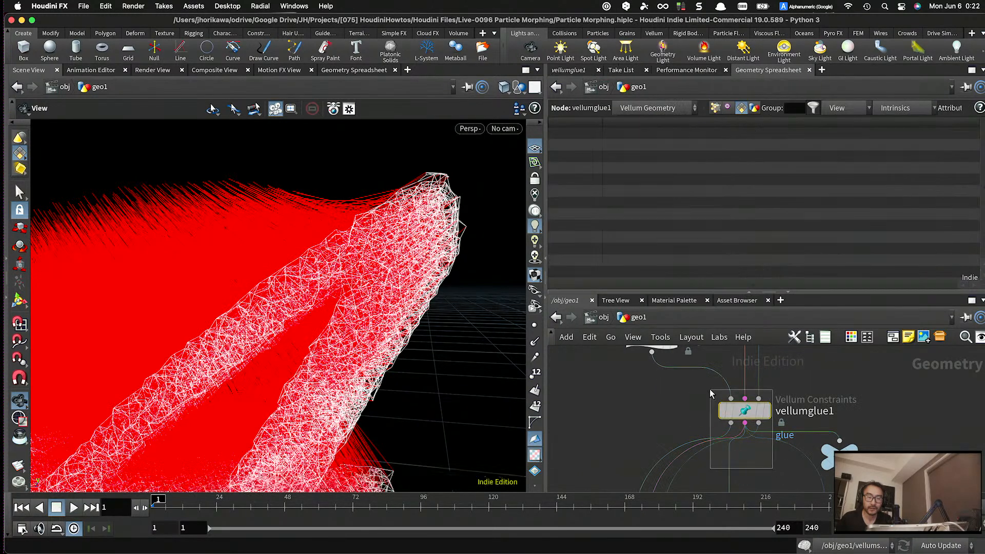
click(569, 70)
scroll(690, 182, down, 10)
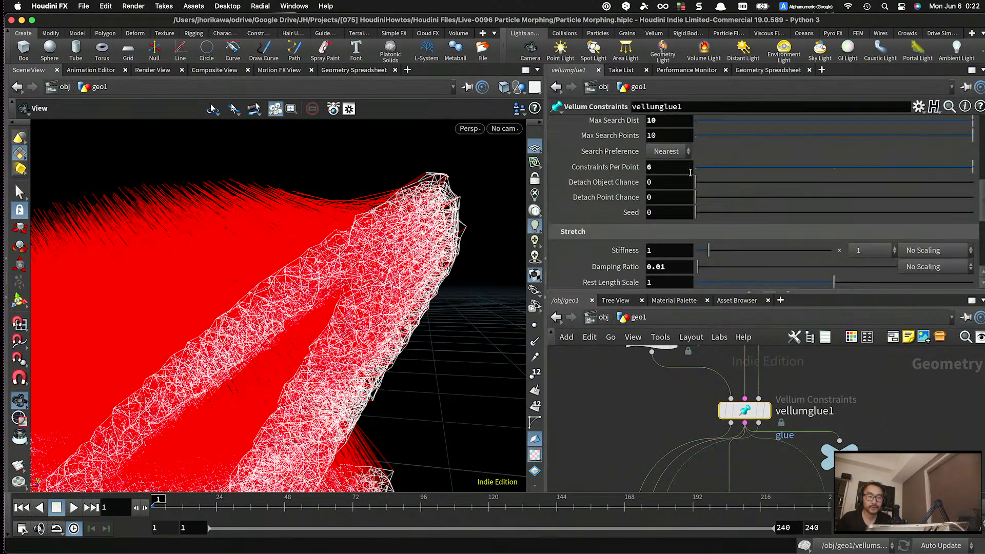
scroll(690, 182, up, 3)
click(563, 210)
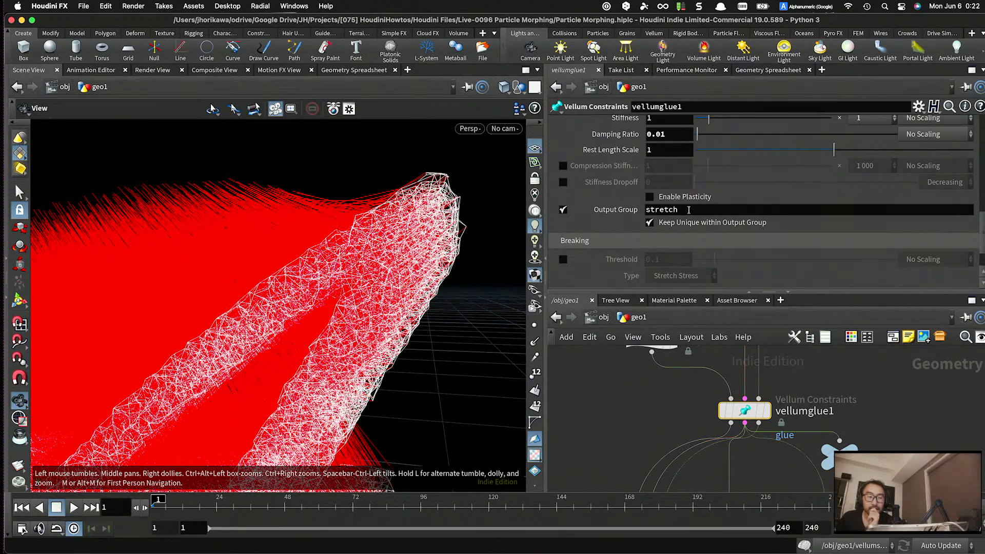
scroll(720, 193, up, 2)
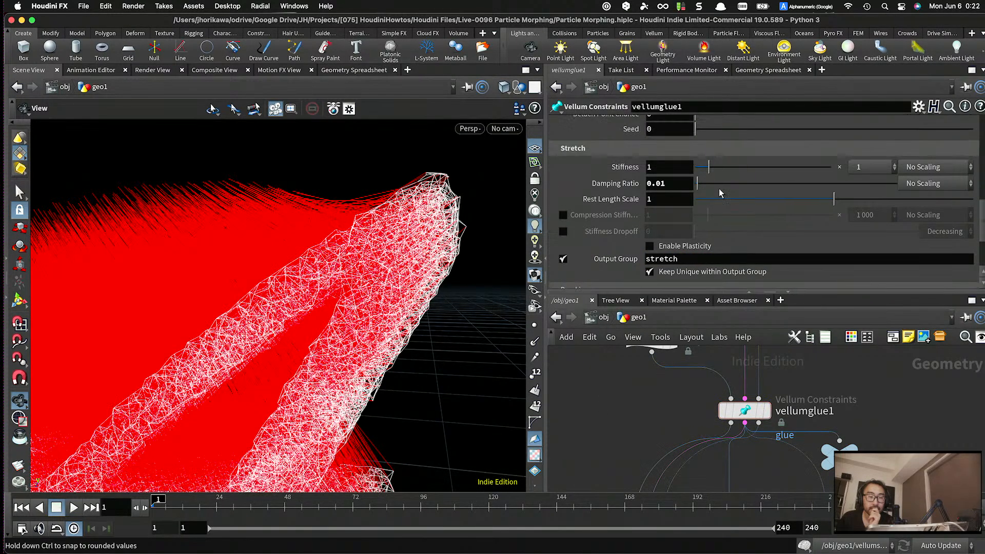
scroll(718, 190, up, 2)
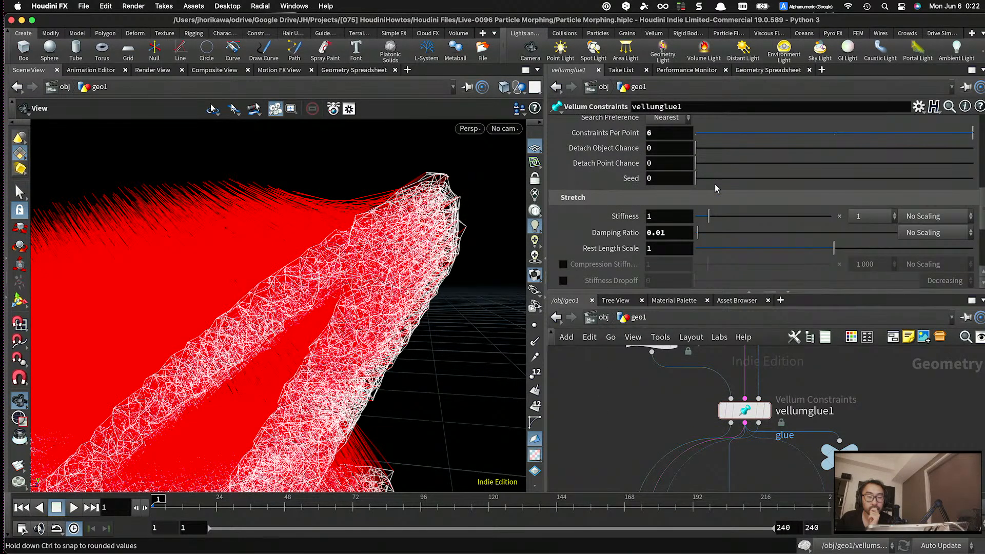
scroll(718, 183, down, 3)
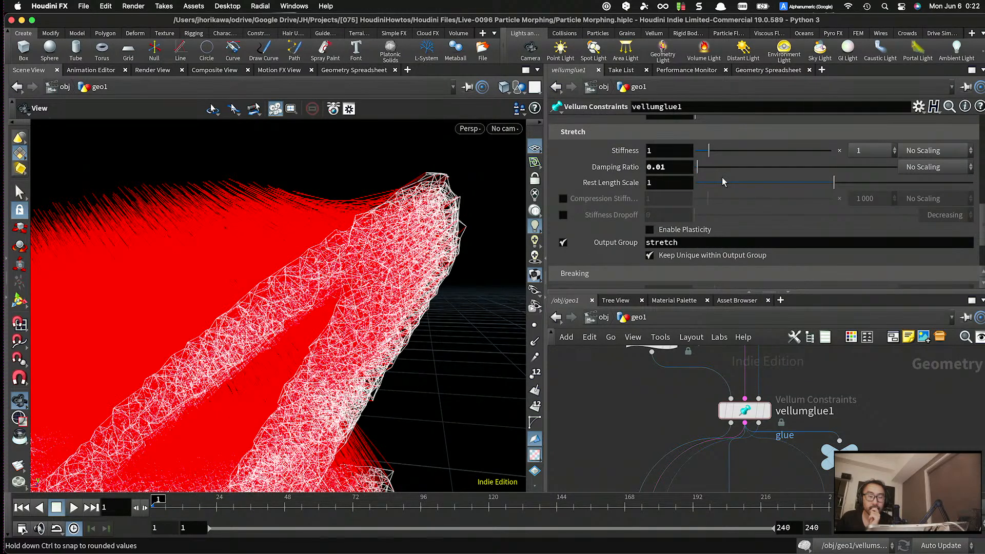
scroll(722, 180, up, 5)
scroll(722, 180, down, 7)
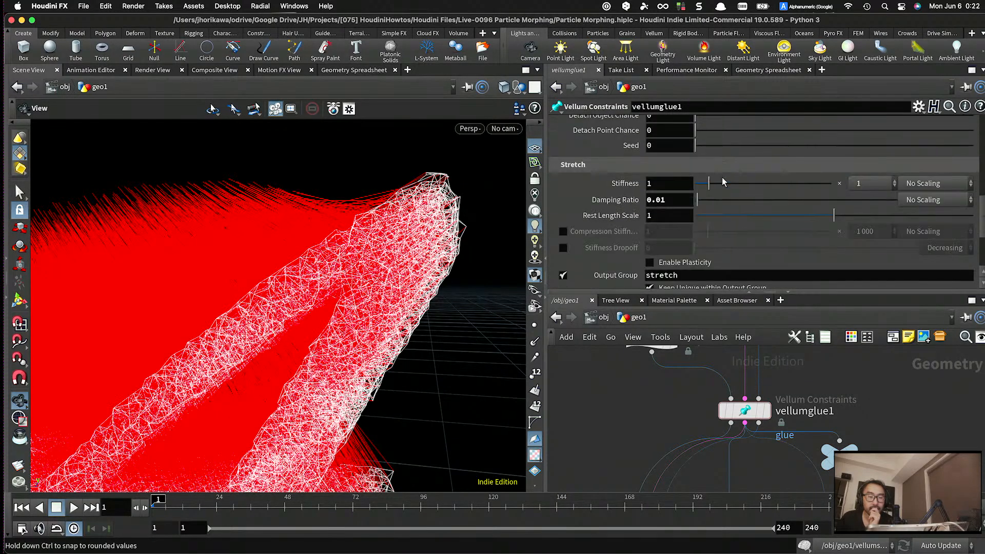
scroll(851, 393, down, 5)
- Wire primitivewrangle1's output into vellumsolver1's constraint input, reposition the solver, and display it
middle_drag(853, 393, 869, 329)
middle_drag(861, 449, 871, 411)
scroll(872, 402, up, 3)
scroll(875, 392, down, 3)
click(876, 392)
click(789, 416)
scroll(789, 418, up, 2)
drag(790, 418, 836, 416)
click(841, 414)
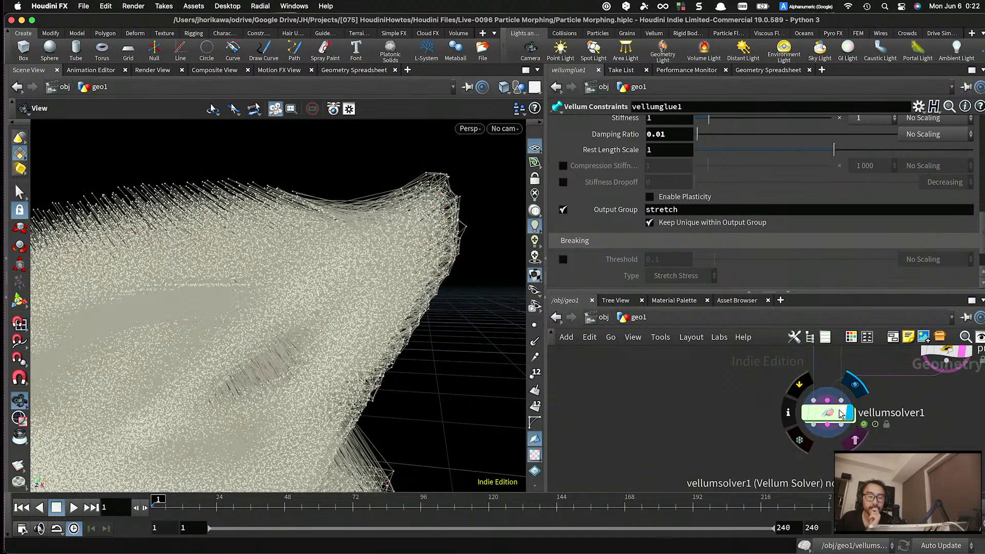
mouse_move(841, 414)
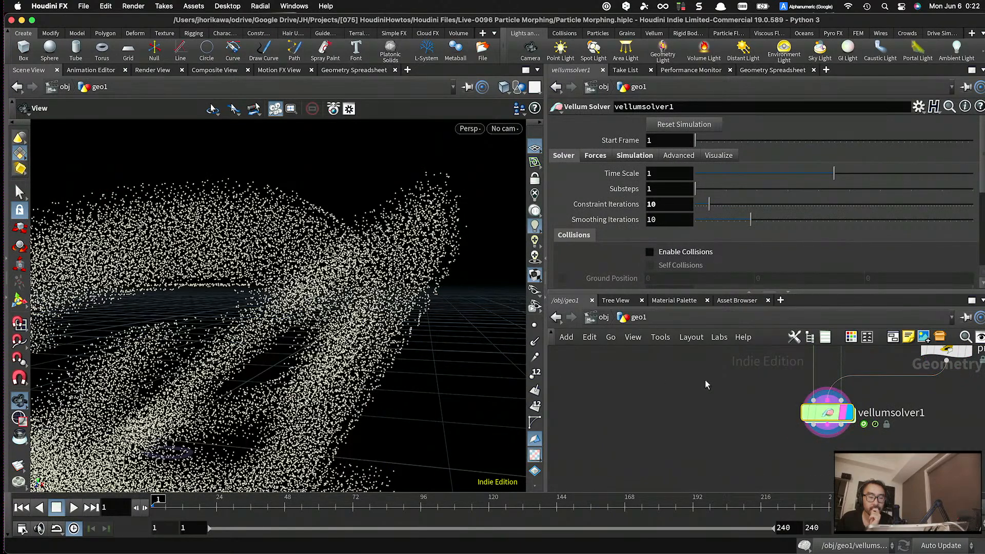
- Add a Delete node below vellumsolver1, wire it to the solver's geometry output, and display it
scroll(705, 380, down, 5)
key(Tab)
text(delete)
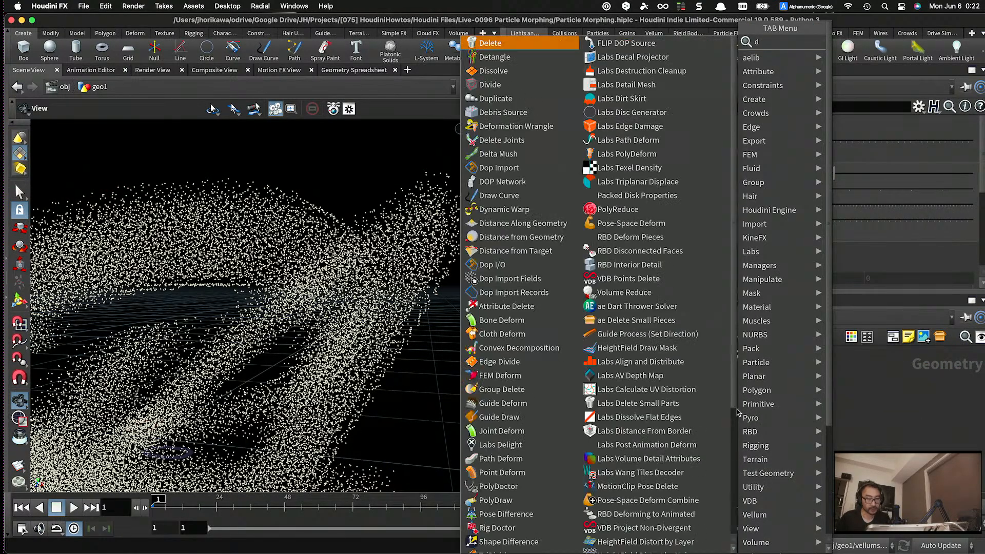
key(Return)
click(720, 382)
middle_drag(719, 362, 713, 404)
scroll(713, 404, up, 5)
drag(701, 395, 718, 458)
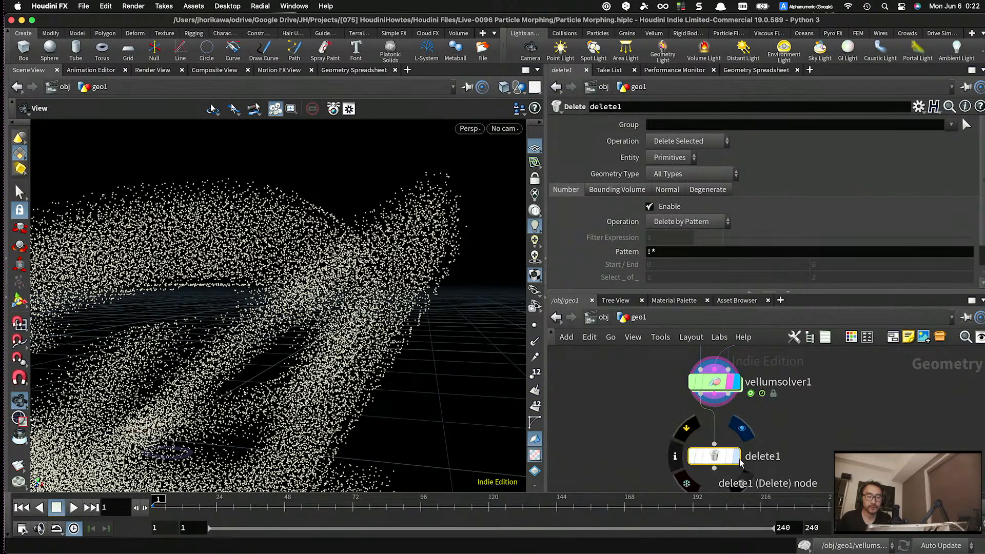
click(742, 429)
click(741, 483)
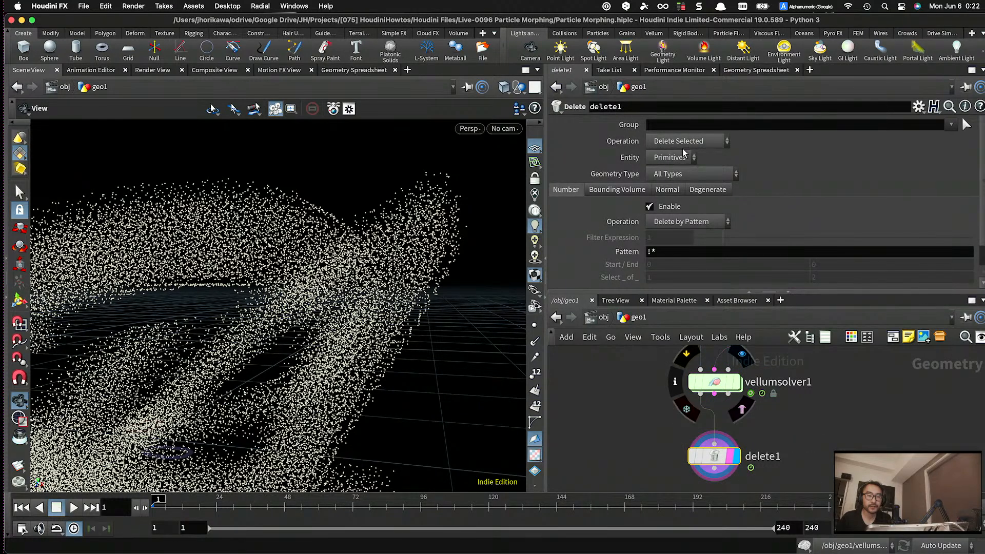
scroll(444, 238, down, 5)
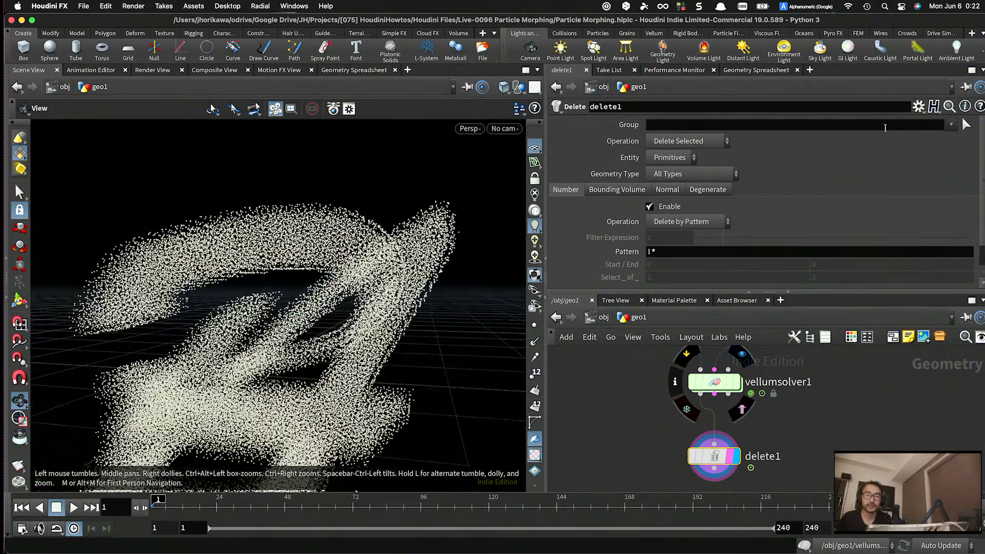
- Set delete1 to delete non-selected points, using source as the group
click(951, 124)
click(893, 161)
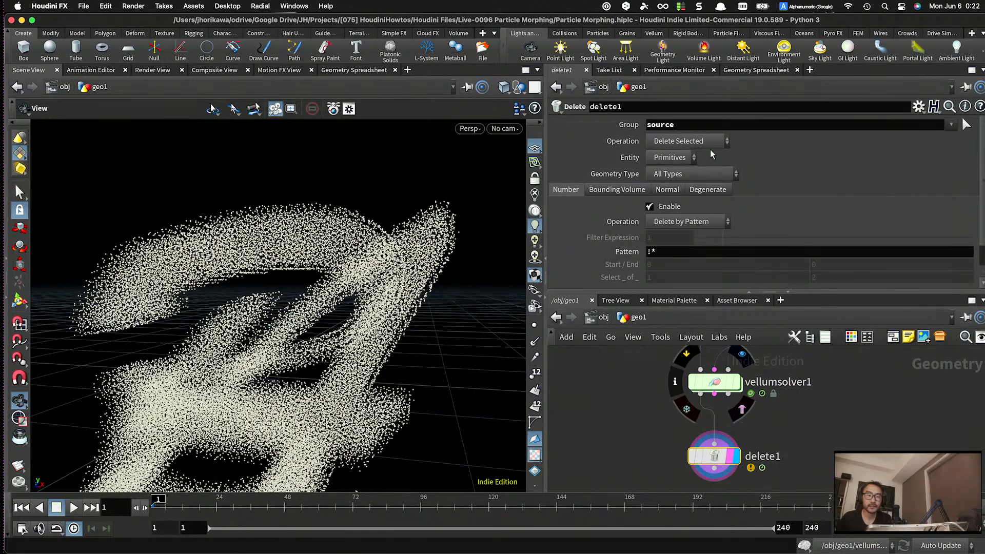
click(686, 143)
click(686, 157)
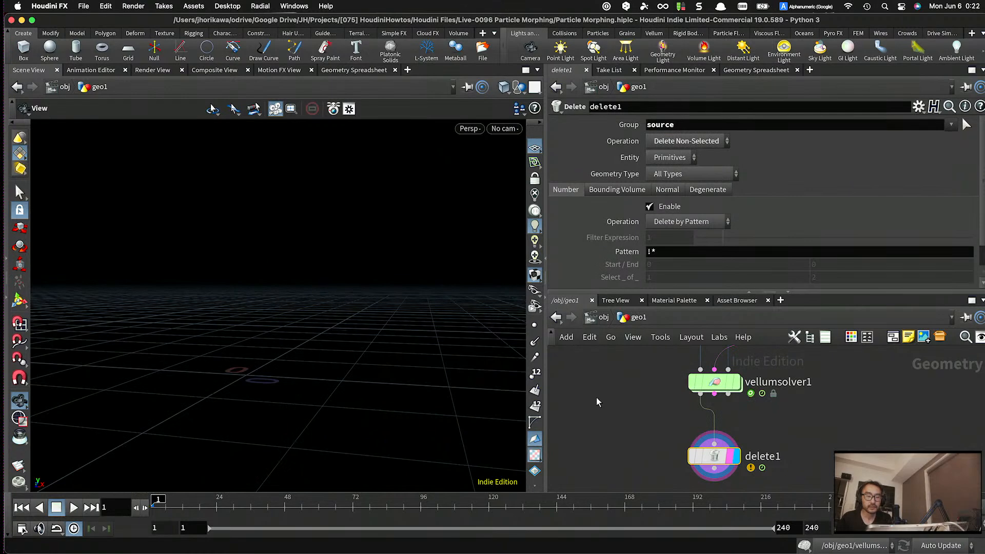
click(672, 157)
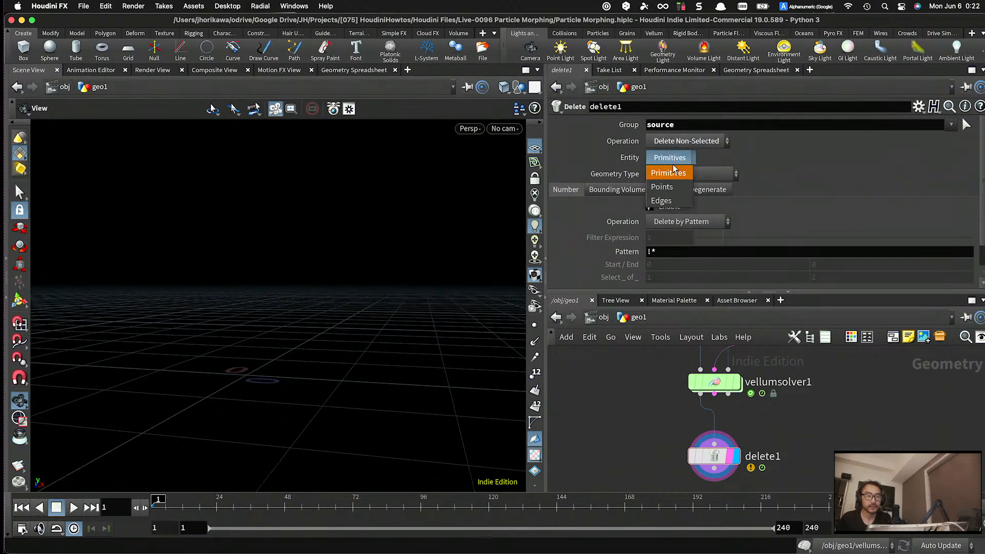
click(667, 174)
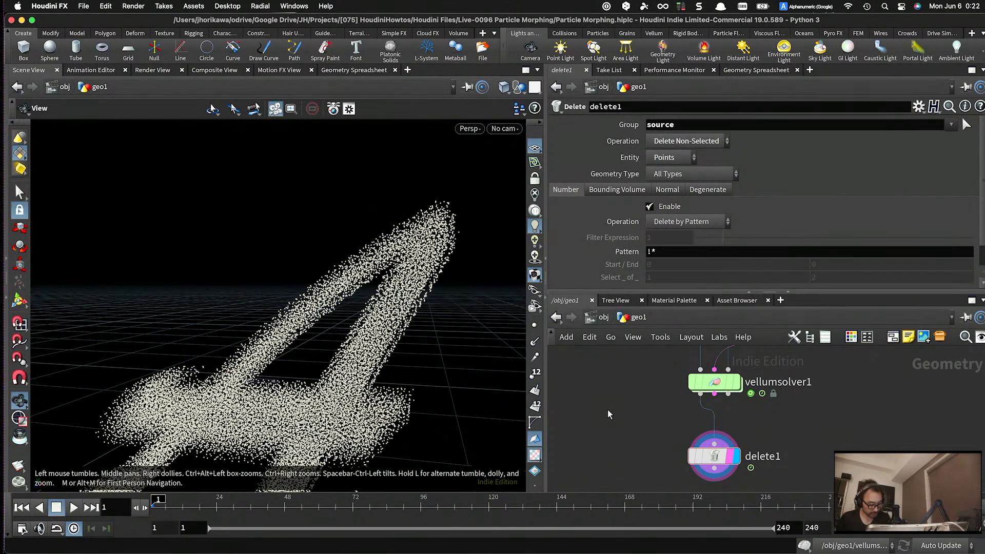
- Play the simulation through the first hundred or so frames and examine the particle motion from another angle
click(76, 507)
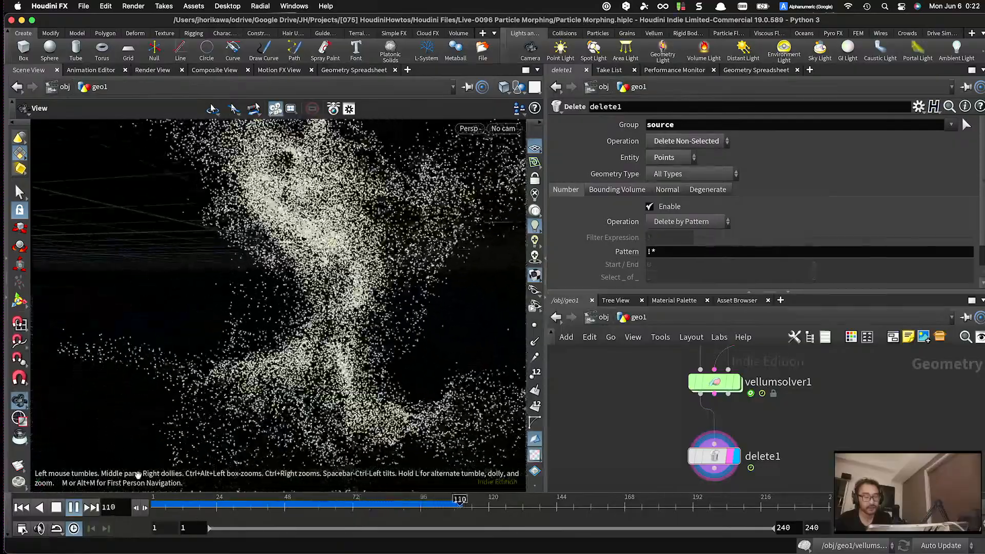
click(73, 507)
drag(290, 282, 427, 312)
scroll(759, 415, up, 5)
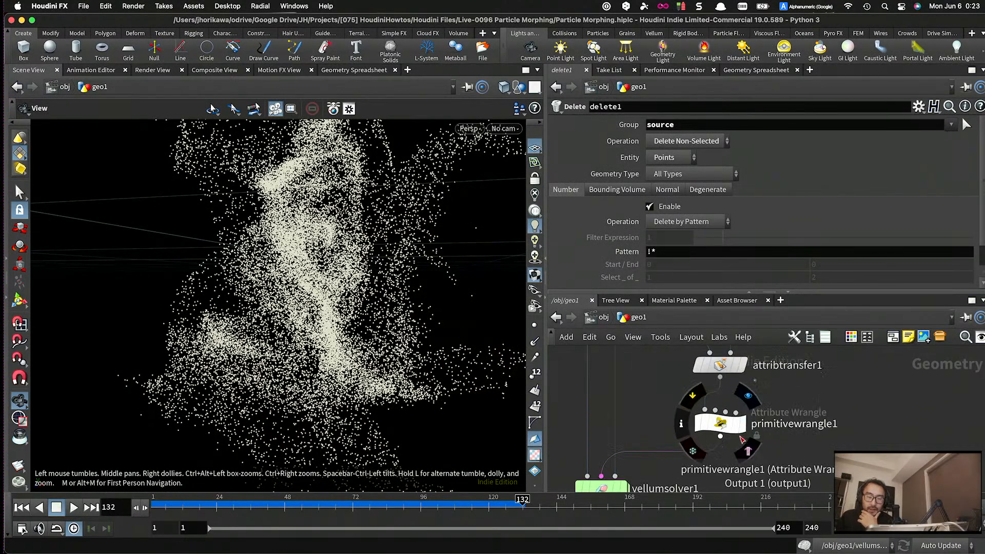
- Rename the primitivewrangle1 node, which sets rest length and stiffness for the targetstitch group, as init
drag(722, 424, 723, 420)
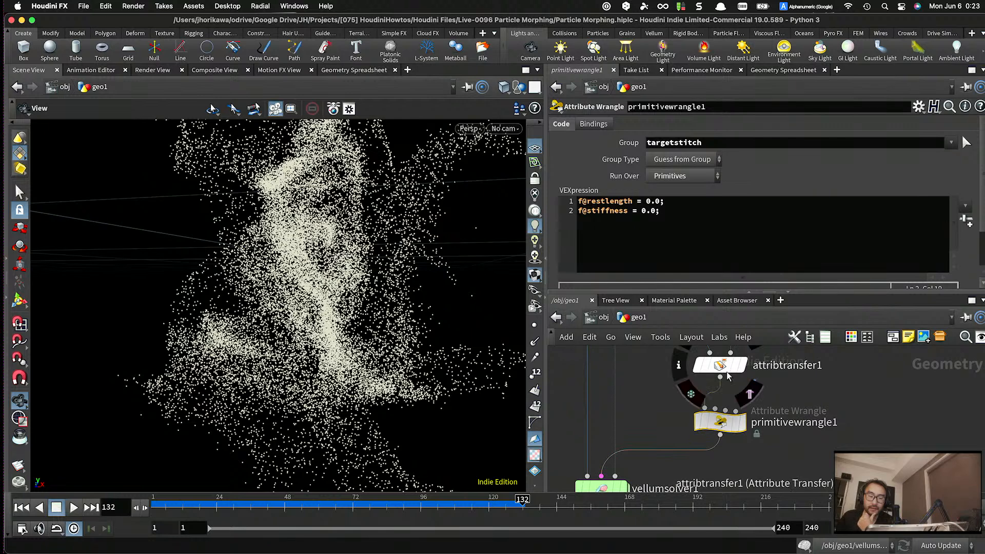
scroll(789, 408, down, 4)
scroll(743, 385, up, 4)
drag(691, 390, 698, 391)
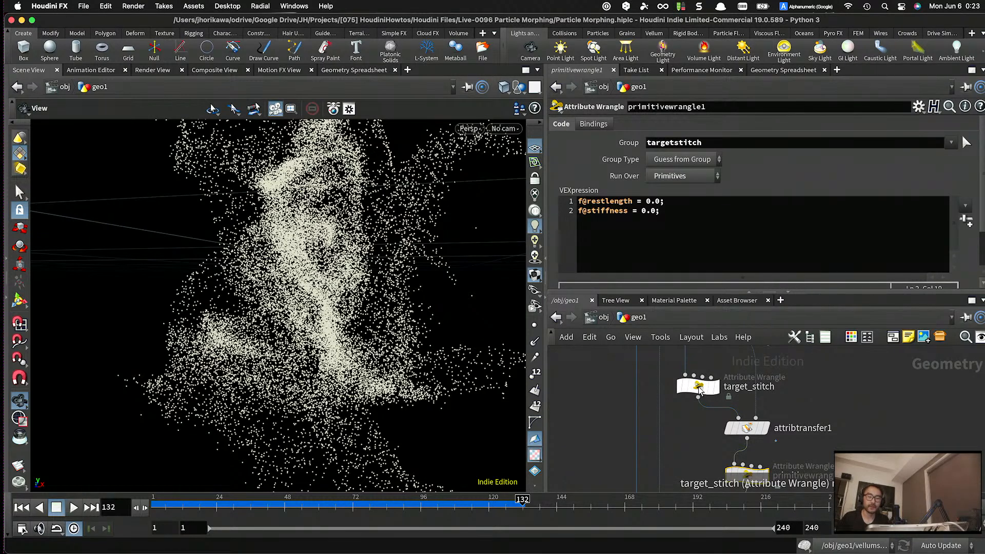
scroll(698, 392, down, 3)
double_click(762, 412)
text(init)
key(Return)
scroll(766, 412, down, 5)
middle_drag(797, 407, 816, 397)
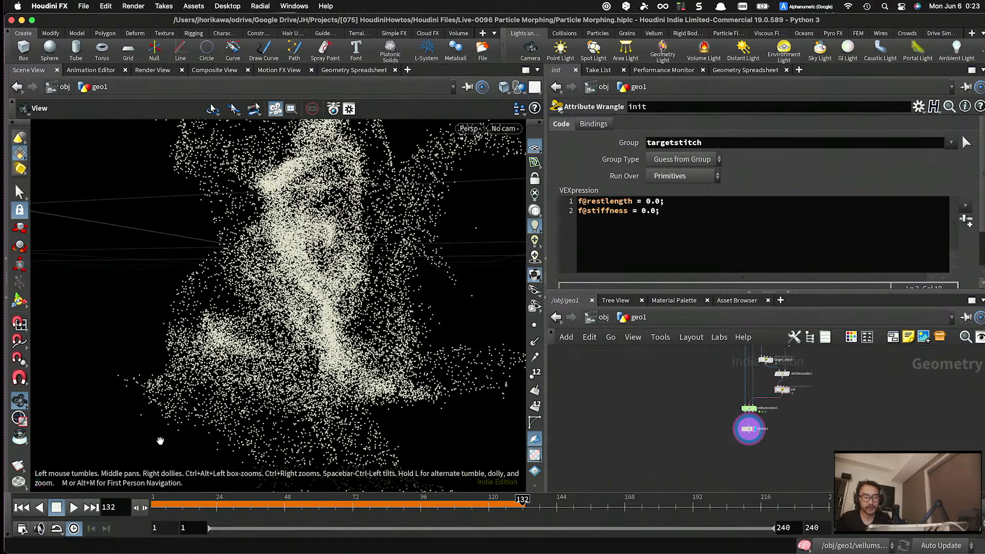
- Return the timeline to frame 1 and save the scene file
click(21, 508)
middle_drag(624, 437, 669, 434)
scroll(669, 434, up, 5)
key(ctrl+s)
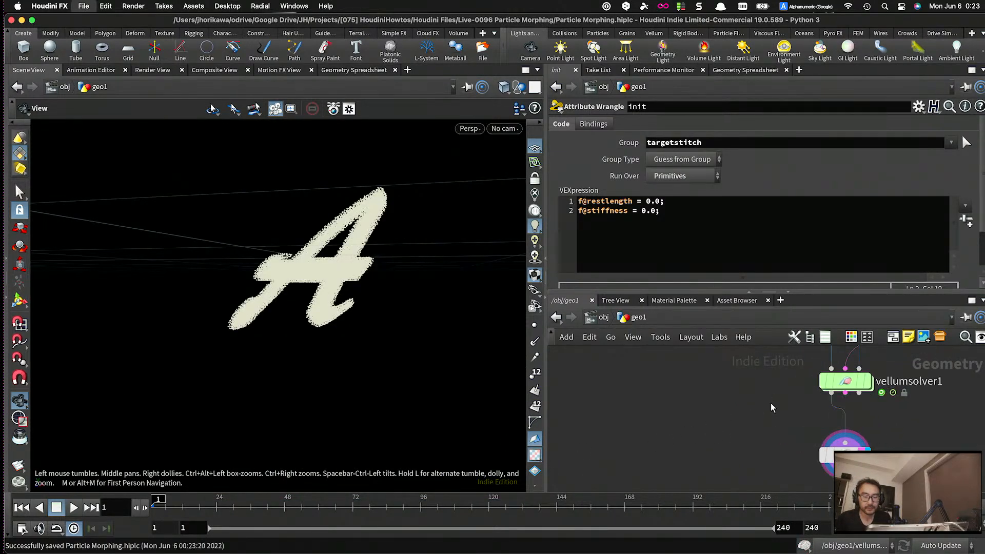
- Inside vellumsolver1's forces network, add a SOP Solver (Constraint Geometry) node above the SOURCE output
double_click(845, 380)
middle_drag(856, 413, 773, 454)
scroll(834, 417, down, 5)
scroll(774, 431, up, 5)
key(Tab)
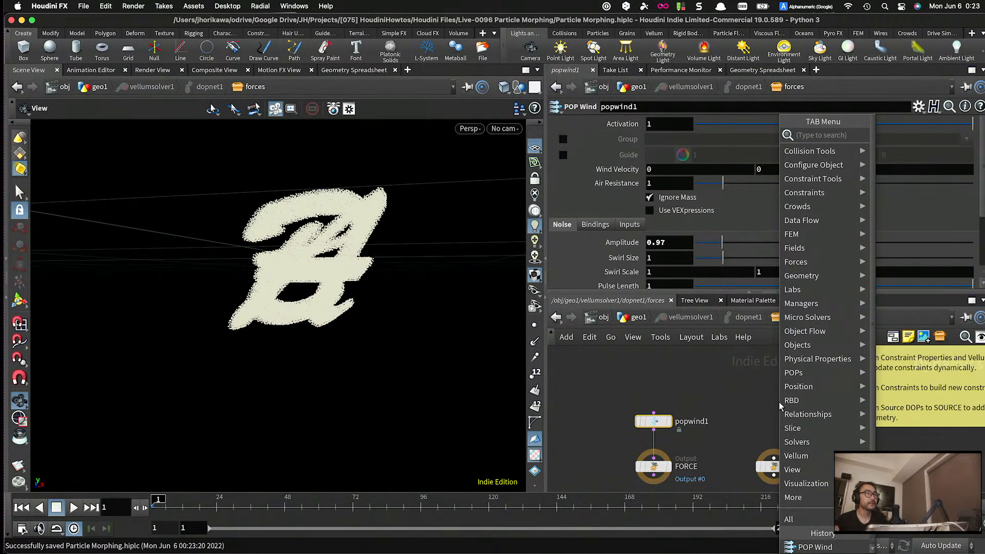
text(sop)
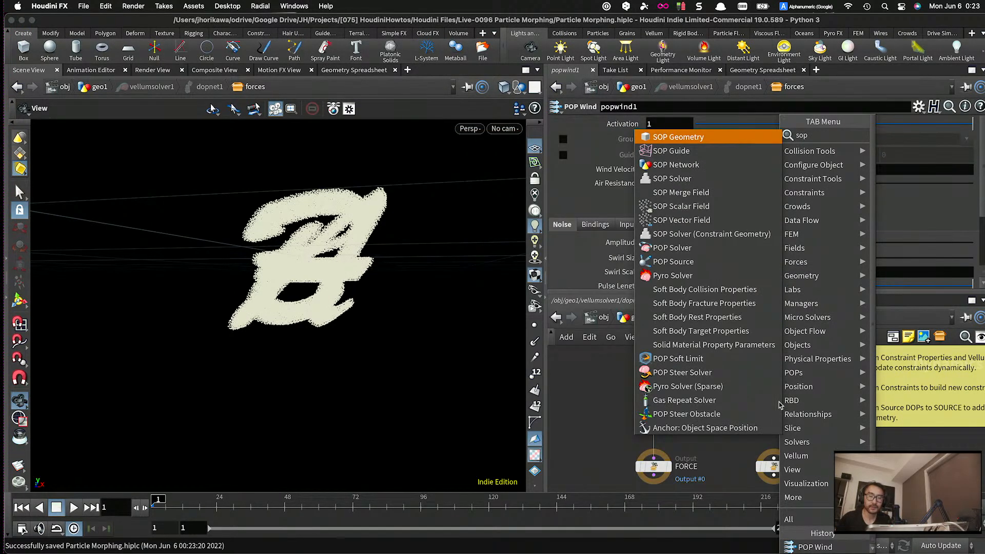
text( solver)
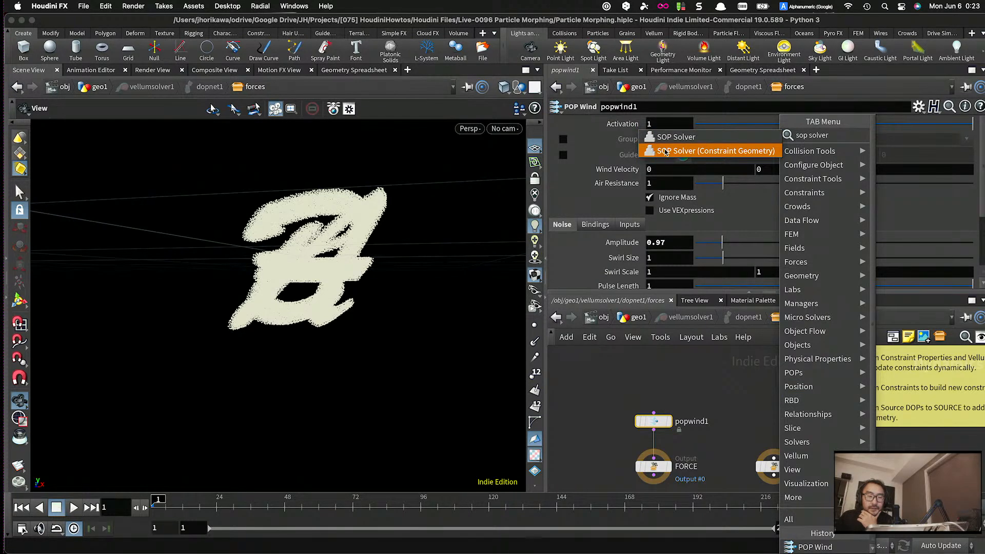
click(723, 151)
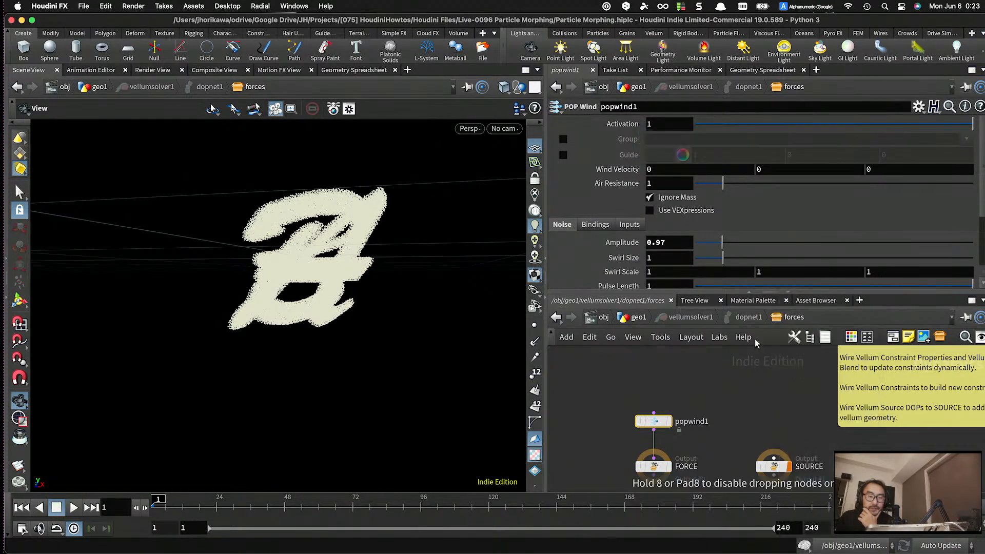
click(772, 405)
- Enter sopsolver1 and examine its compiled block, from Geometry_In across to Constraints_In
double_click(772, 405)
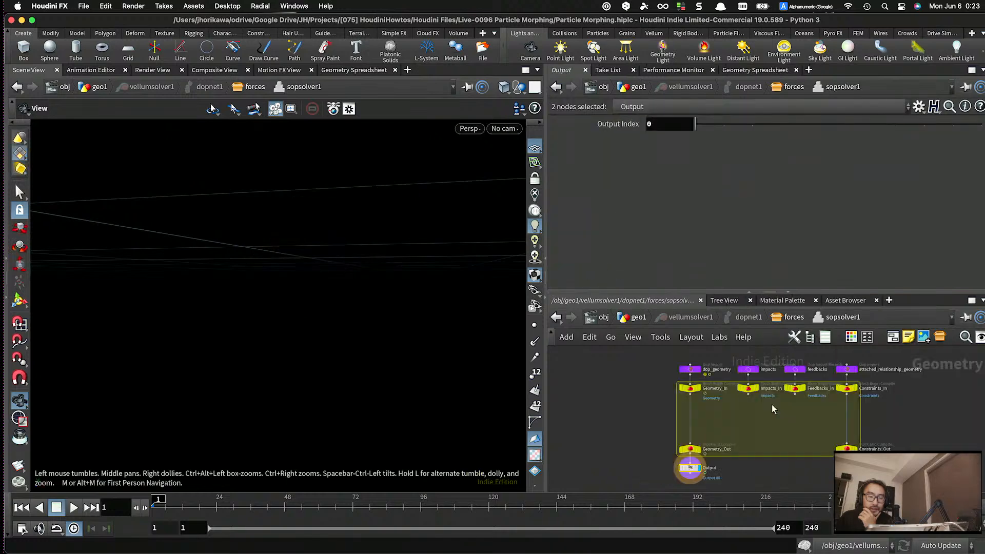
scroll(722, 409, up, 5)
drag(718, 412, 667, 374)
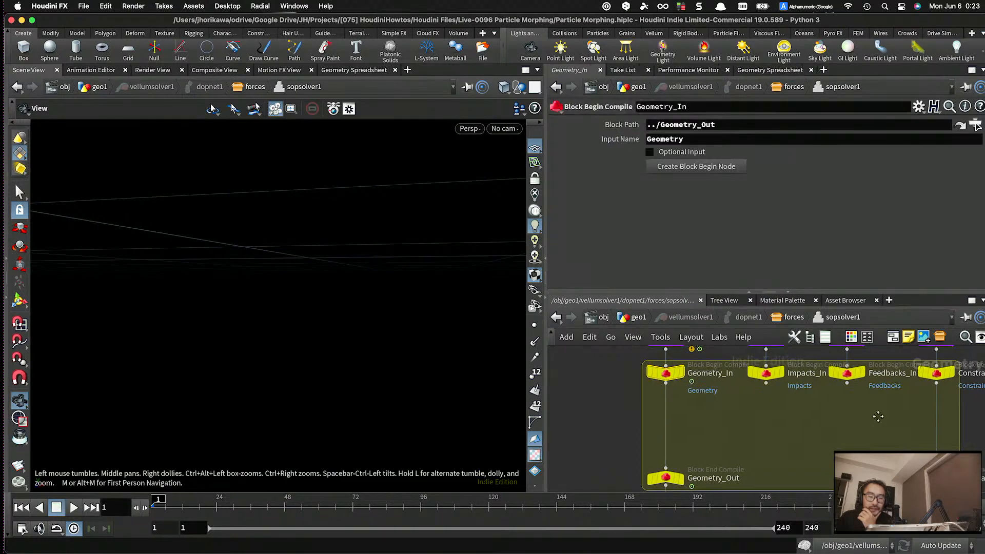
middle_drag(961, 404, 860, 410)
drag(862, 413, 823, 377)
scroll(869, 387, down, 5)
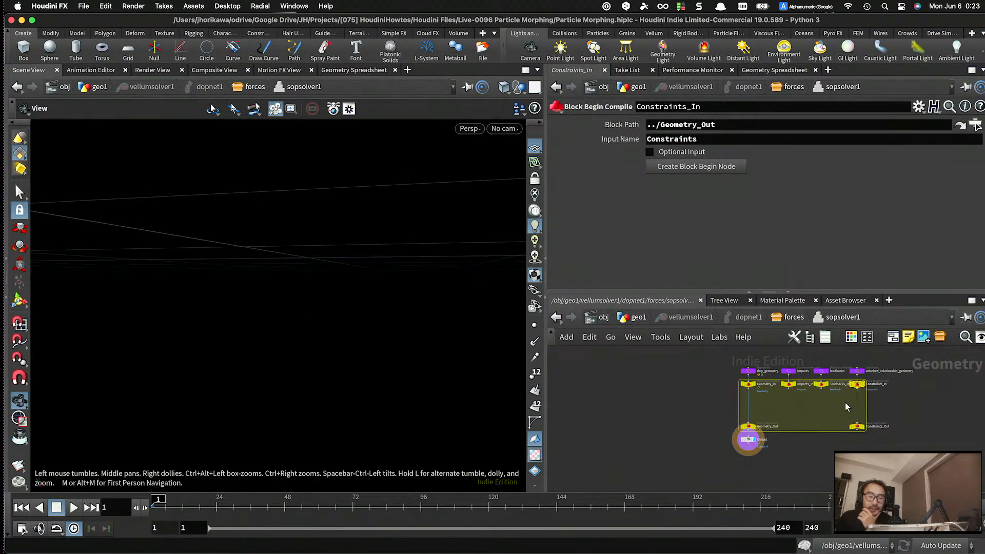
scroll(870, 404, up, 5)
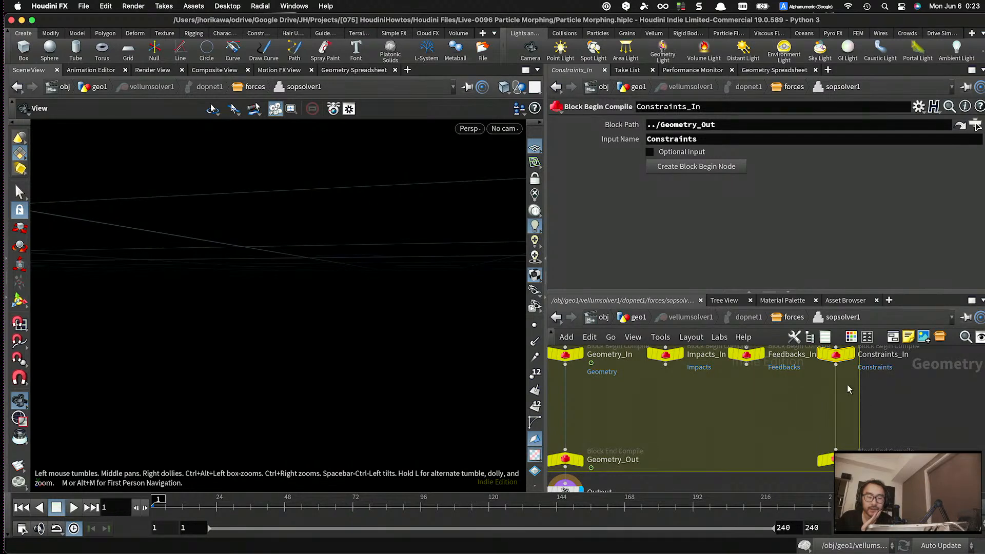
scroll(847, 395, up, 2)
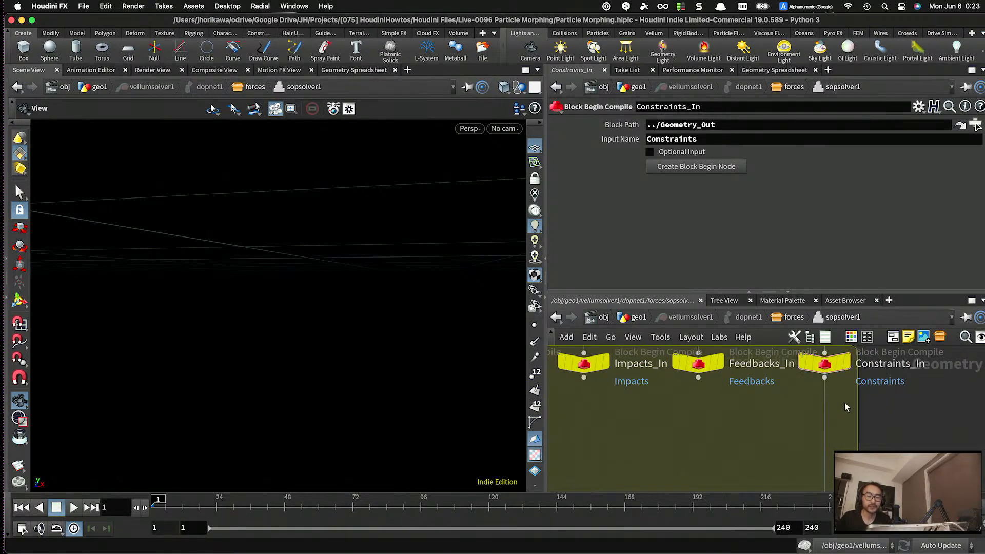
scroll(844, 407, down, 4)
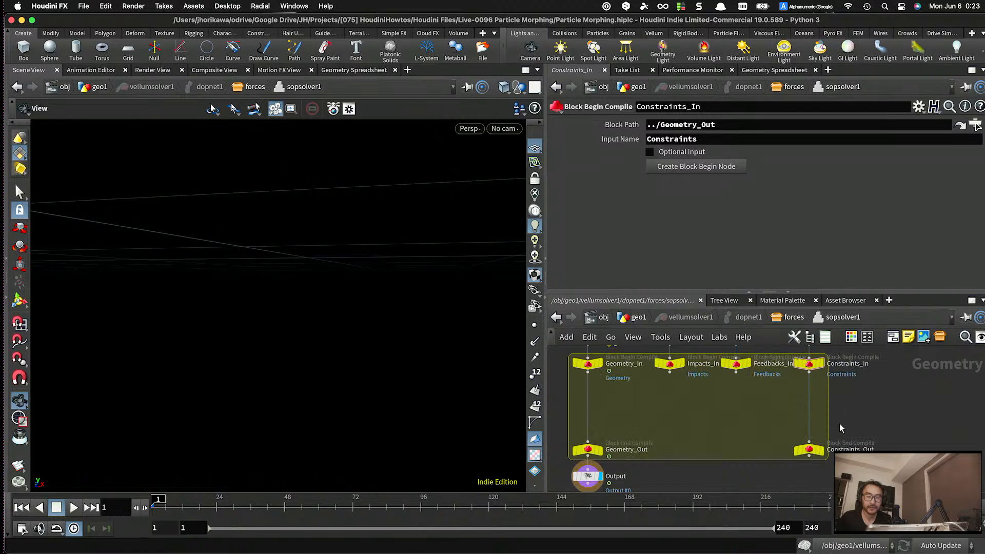
- Display Constraints_In and scrub the first few frames to check for constraint geometry in the 3D view
drag(871, 477, 810, 368)
mouse_move(810, 370)
mouse_down()
mouse_move(819, 371)
mouse_move(810, 371)
mouse_up()
mouse_move(845, 403)
mouse_down()
mouse_move(809, 372)
mouse_move(795, 393)
mouse_move(851, 414)
mouse_up()
scroll(841, 410, up, 2)
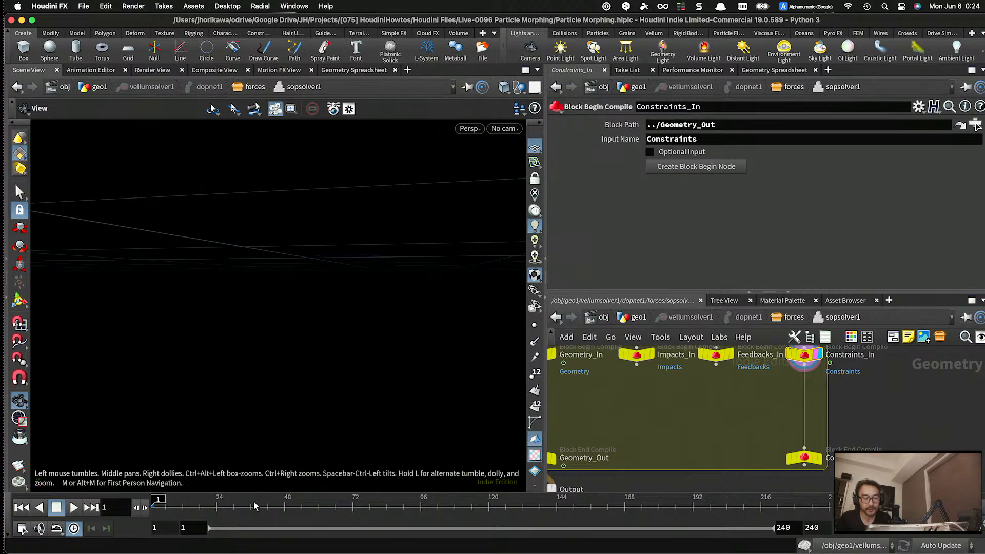
drag(182, 504, 163, 505)
drag(261, 317, 306, 392)
scroll(724, 424, down, 5)
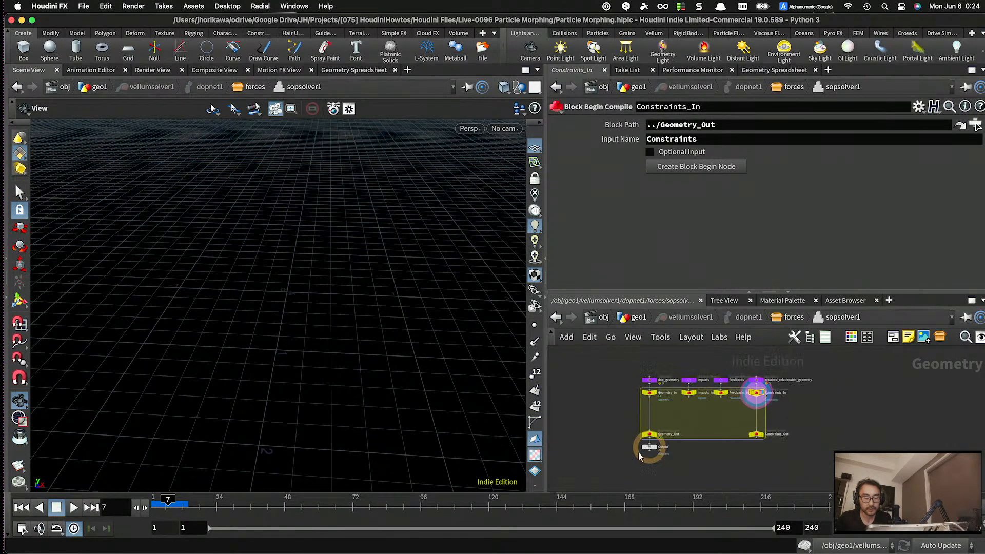
- Display the Output node of sopsolver1 again and go back up to the forces network
scroll(646, 451, up, 6)
click(684, 437)
click(678, 435)
click(683, 460)
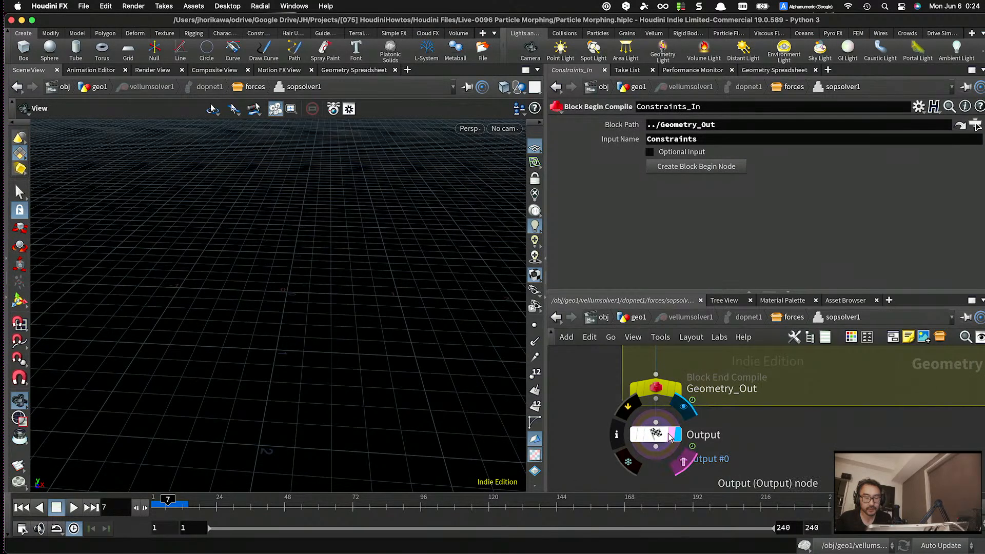
key(u)
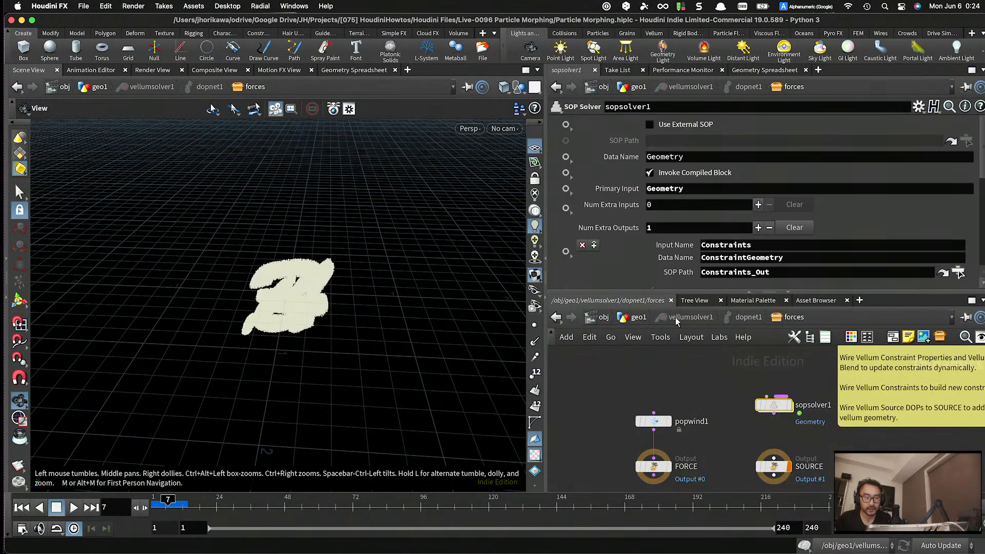
- Wire sopsolver1's output into the SOURCE output node and return the timeline to frame 1
scroll(755, 432, down, 2)
drag(773, 436, 770, 460)
scroll(784, 423, up, 3)
middle_drag(802, 453, 708, 442)
scroll(772, 409, down, 5)
scroll(763, 410, up, 5)
click(23, 507)
- Enter sopsolver1 and display the Constraints_In node
double_click(747, 381)
scroll(724, 395, down, 5)
scroll(720, 403, up, 5)
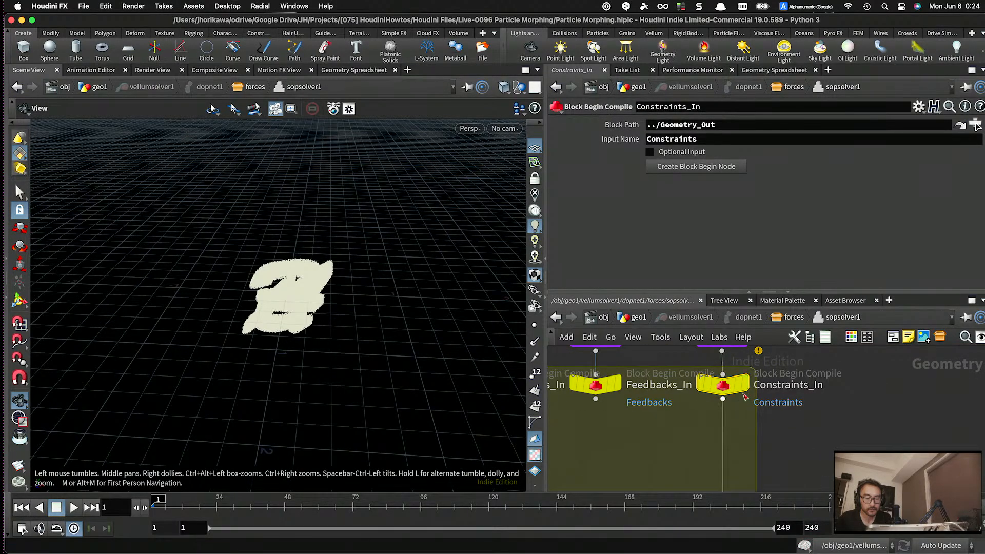
click(744, 384)
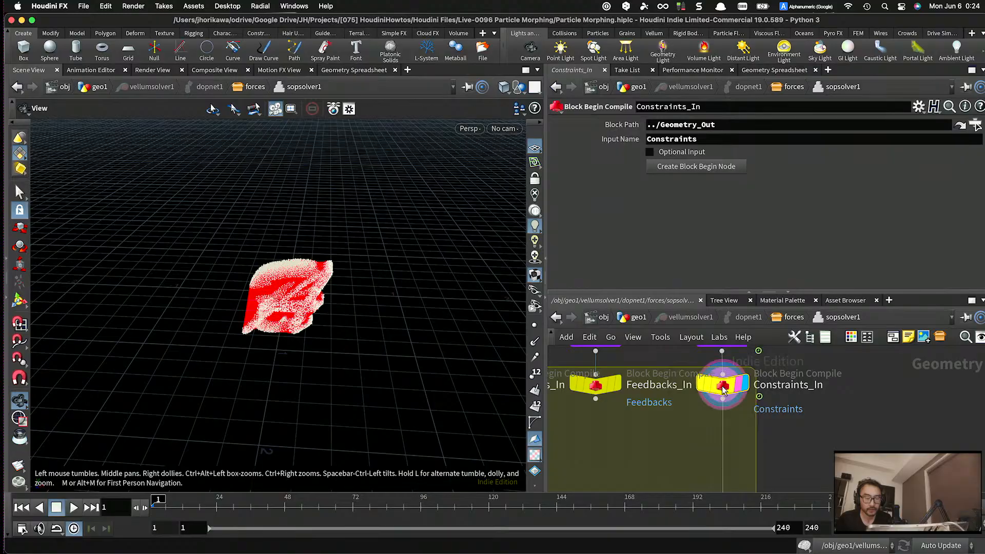
- Examine the red stitch lines and the white glue lines of the constraint geometry up close in the 3D view
scroll(330, 308, up, 10)
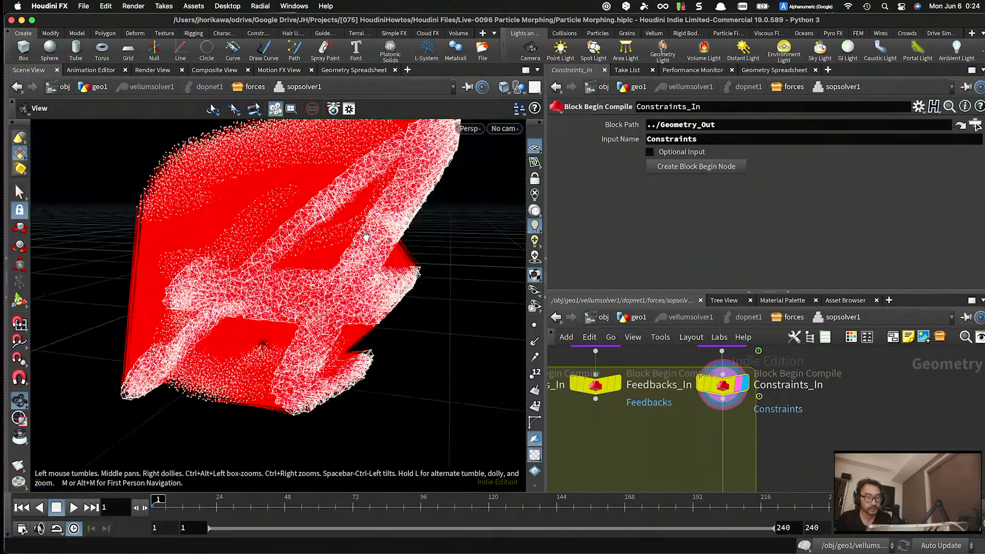
scroll(365, 237, up, 6)
scroll(365, 236, up, 3)
scroll(395, 277, up, 6)
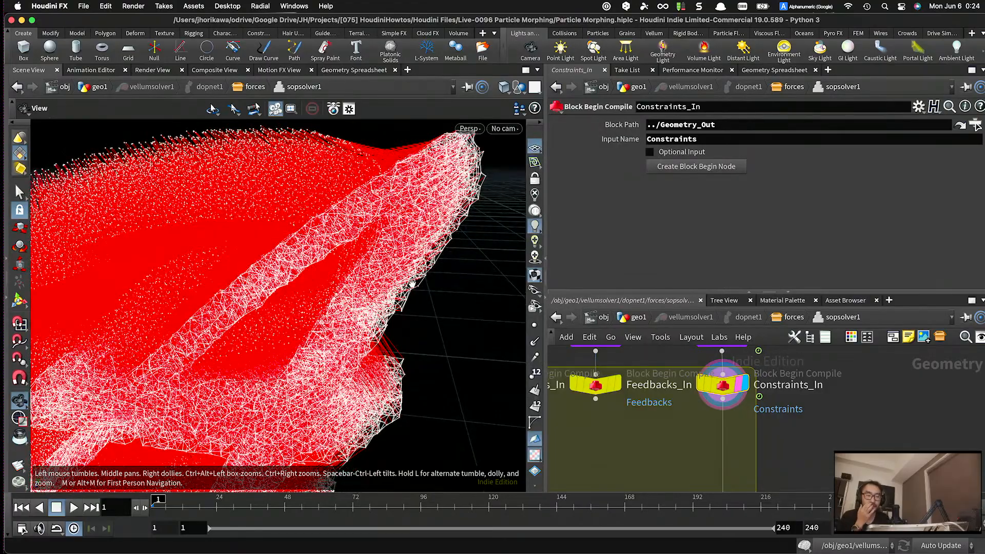
scroll(376, 230, up, 2)
scroll(376, 231, down, 6)
drag(375, 230, 328, 243)
scroll(396, 221, up, 5)
scroll(397, 220, down, 5)
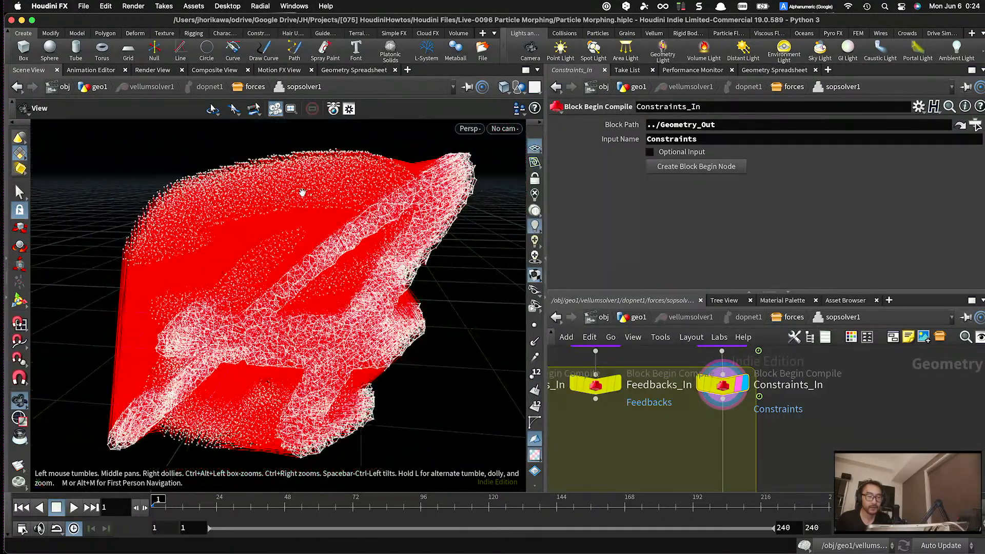
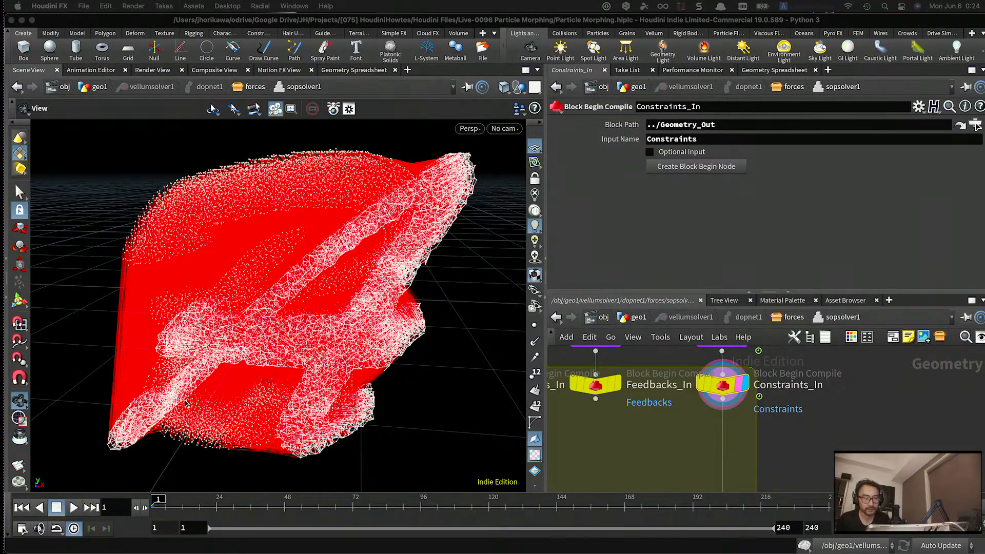
- Play the simulation with the constraints displayed, then stop it and return to frame 1
click(75, 507)
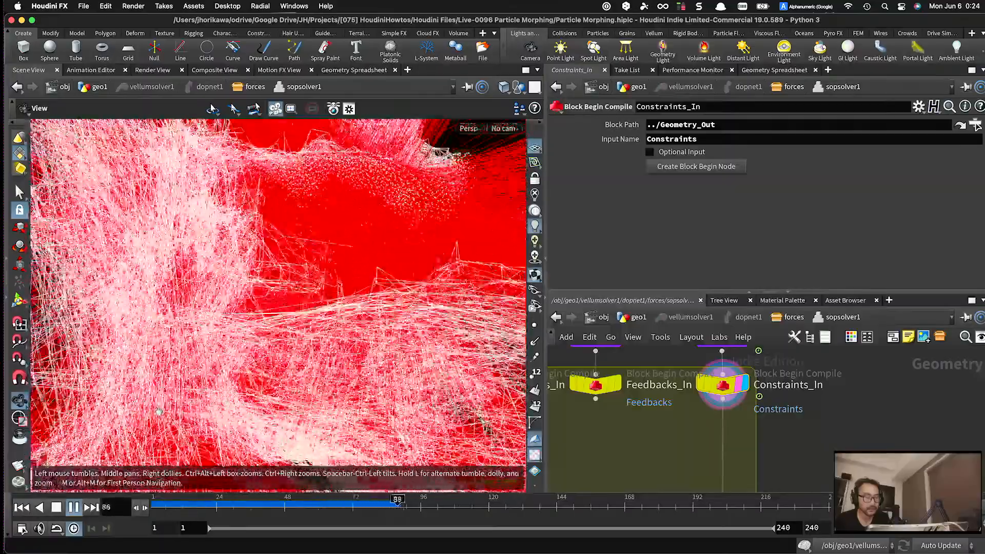
click(73, 508)
click(21, 507)
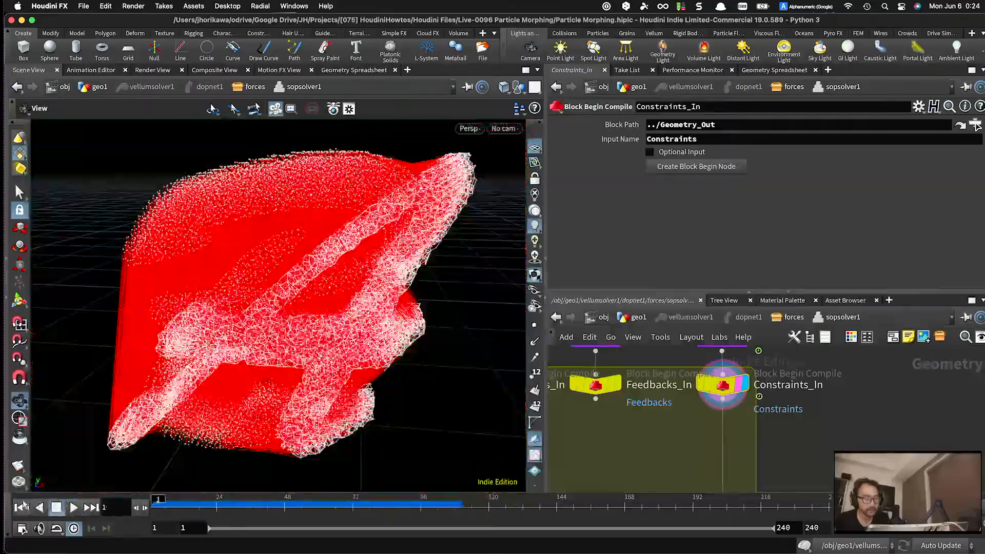
- Insert a Primitive Wrangle on the wire between Constraints_In and Constraints_Out
scroll(703, 409, down, 5)
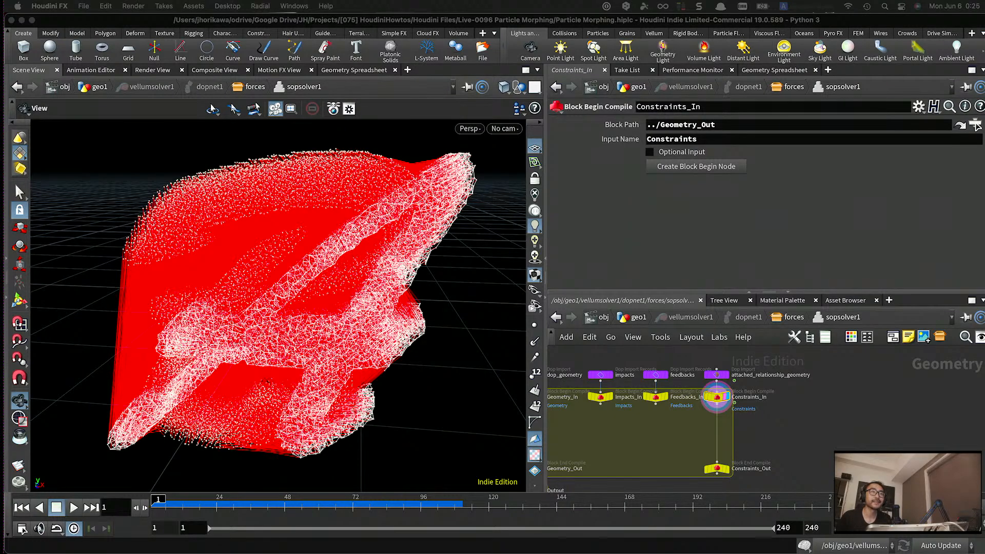
click(673, 421)
key(Tab)
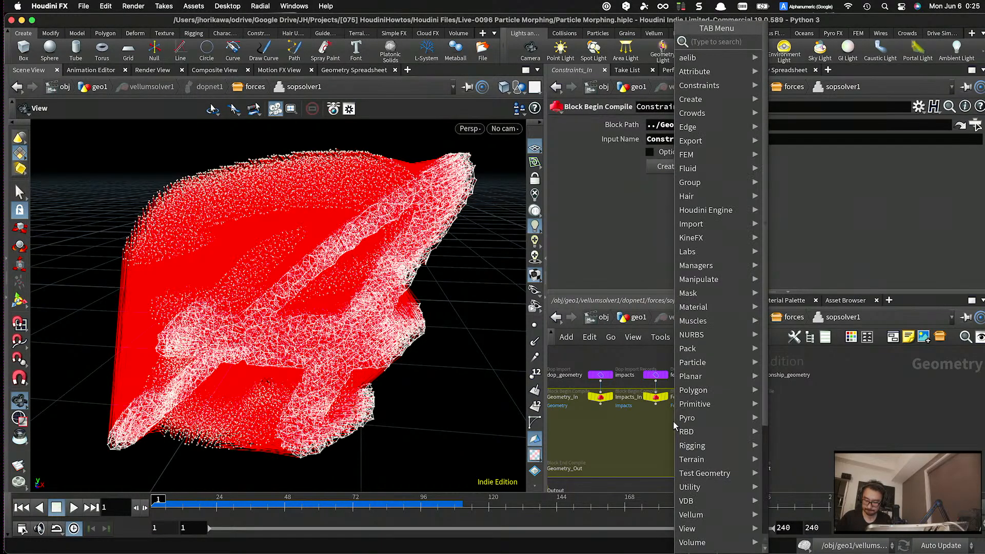
text(primitivew)
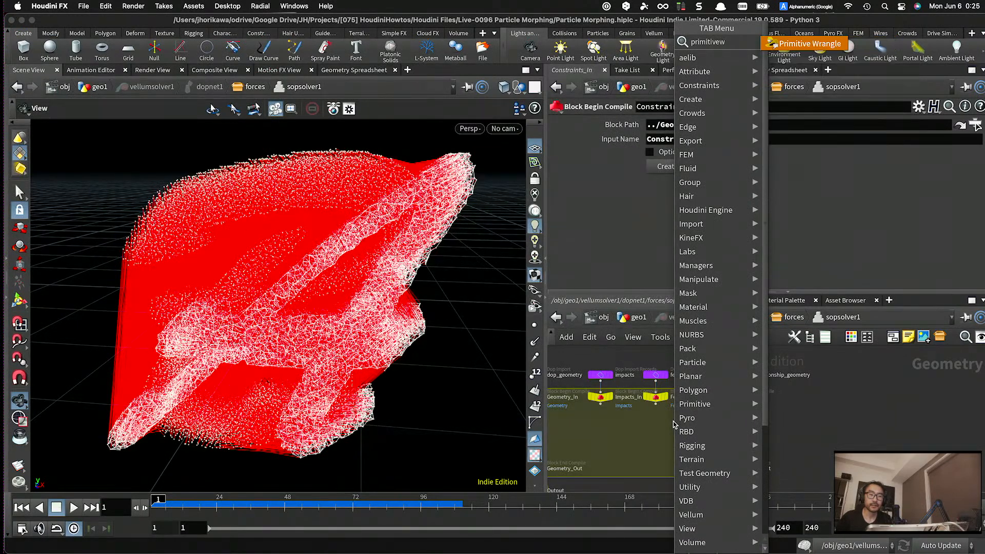
key(Return)
click(680, 435)
scroll(680, 436, up, 4)
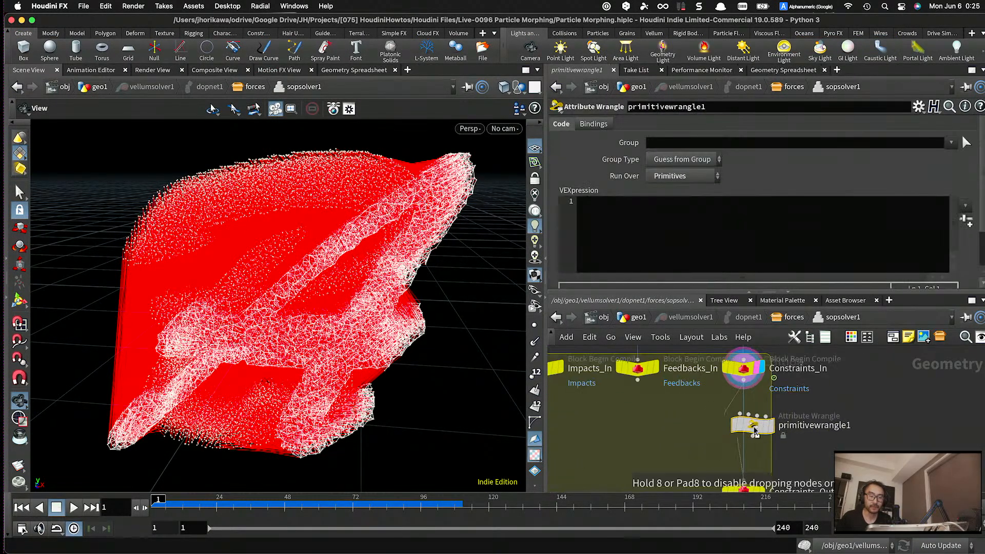
- Rename the new primitive wrangle to target_stitch_stiffness and display its output
double_click(795, 419)
text(target_s)
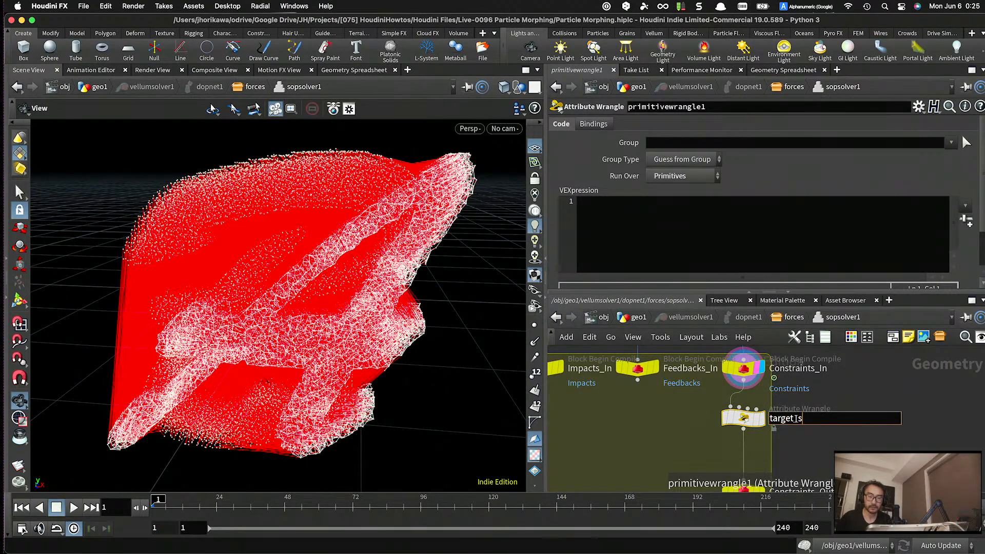
text(titch_stiffn)
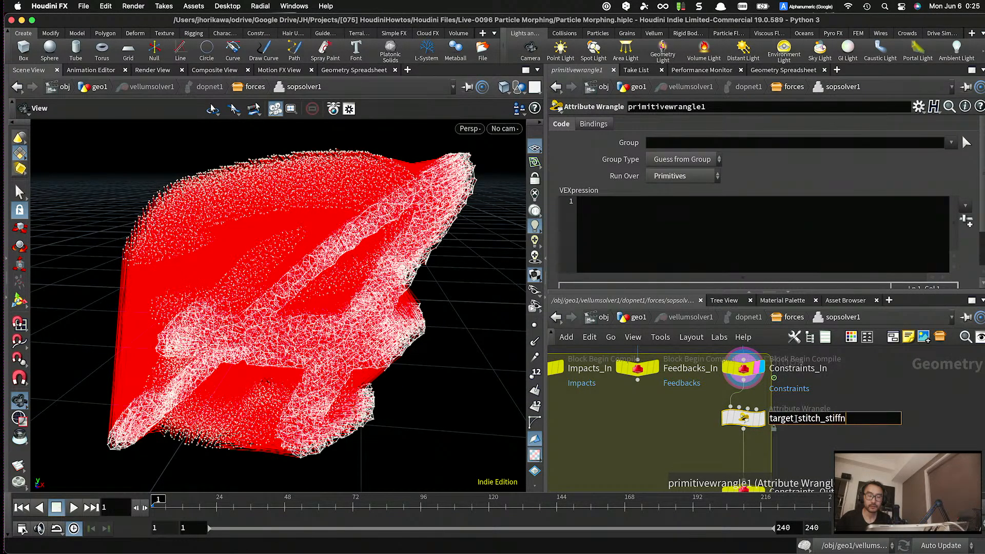
text(ess)
key(Return)
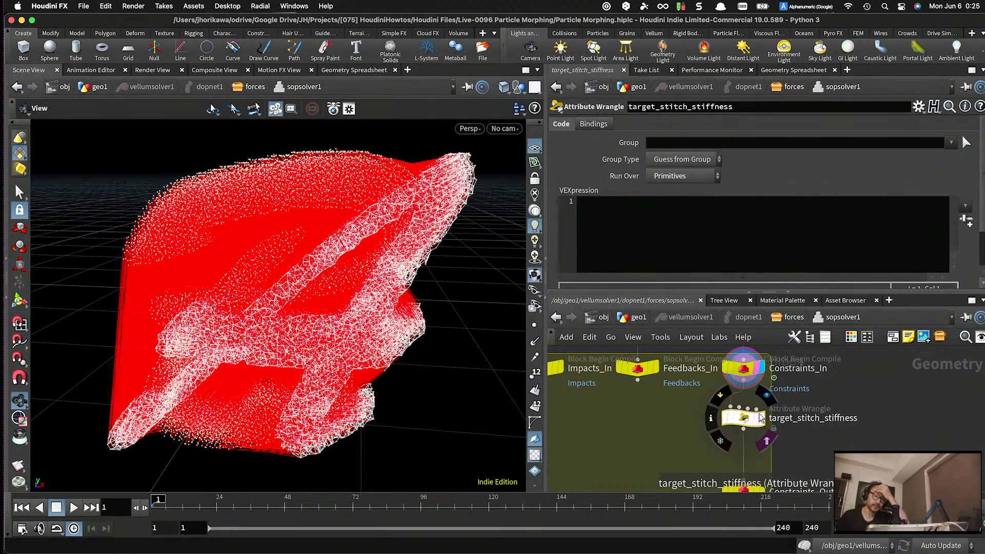
click(697, 210)
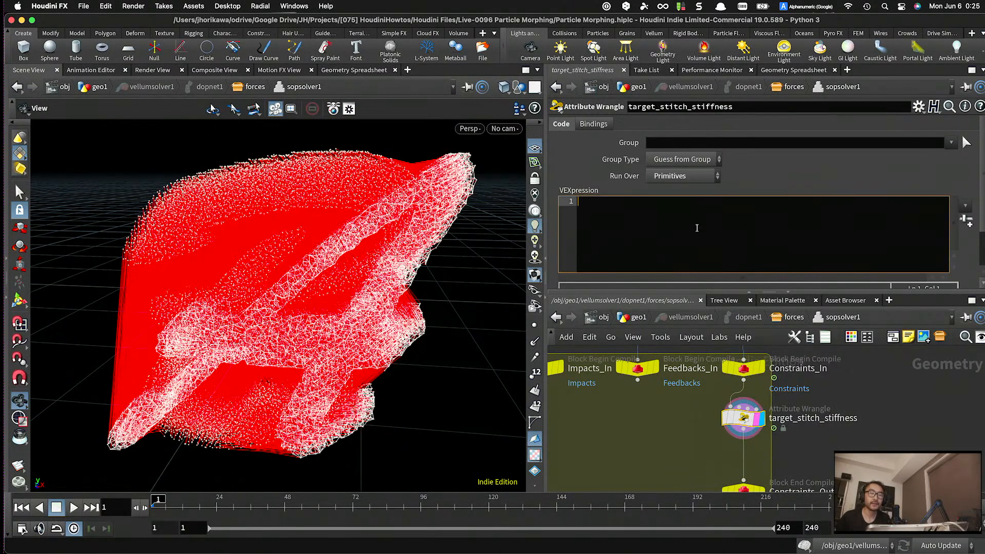
text(float f =)
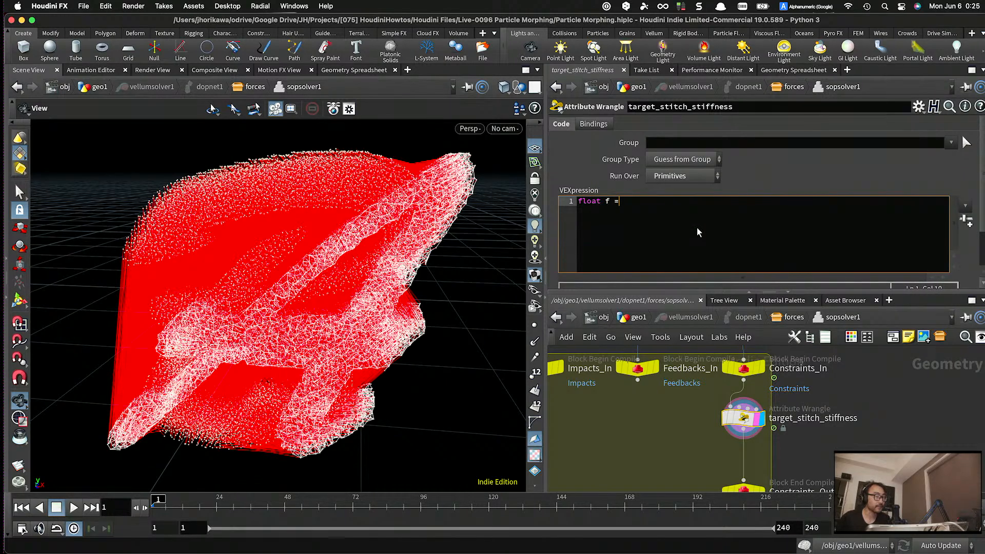
text( @Frame / )
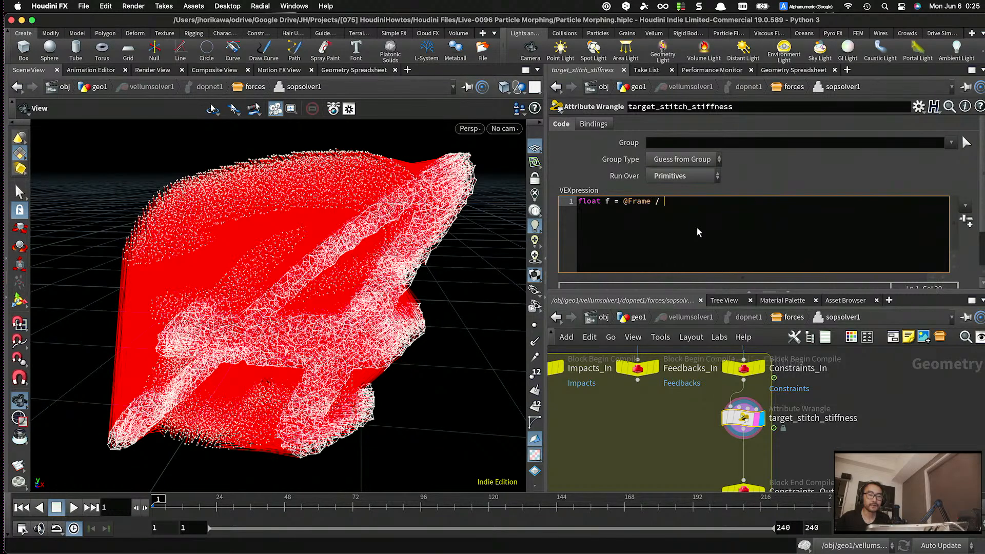
text($FEND:)
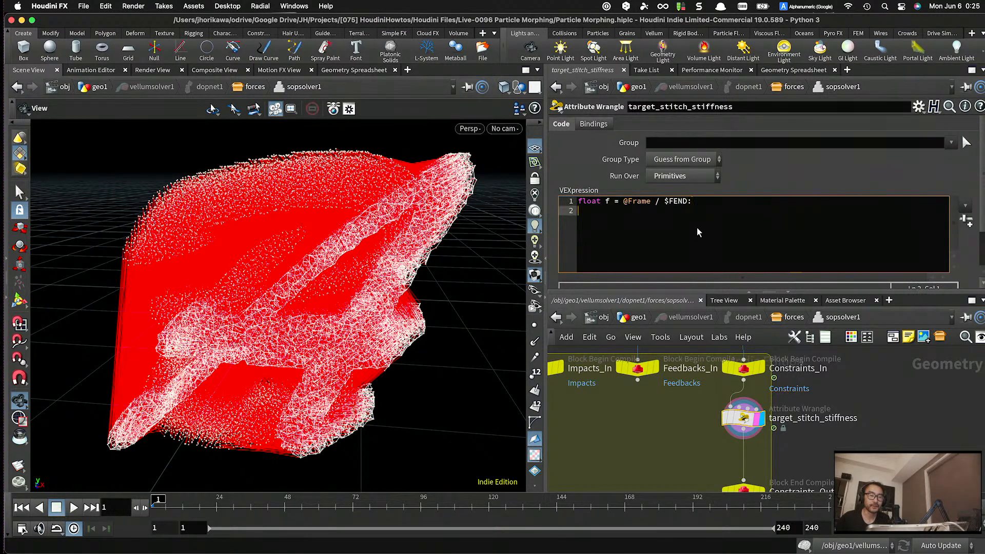
key(BackSpace)
text(;)
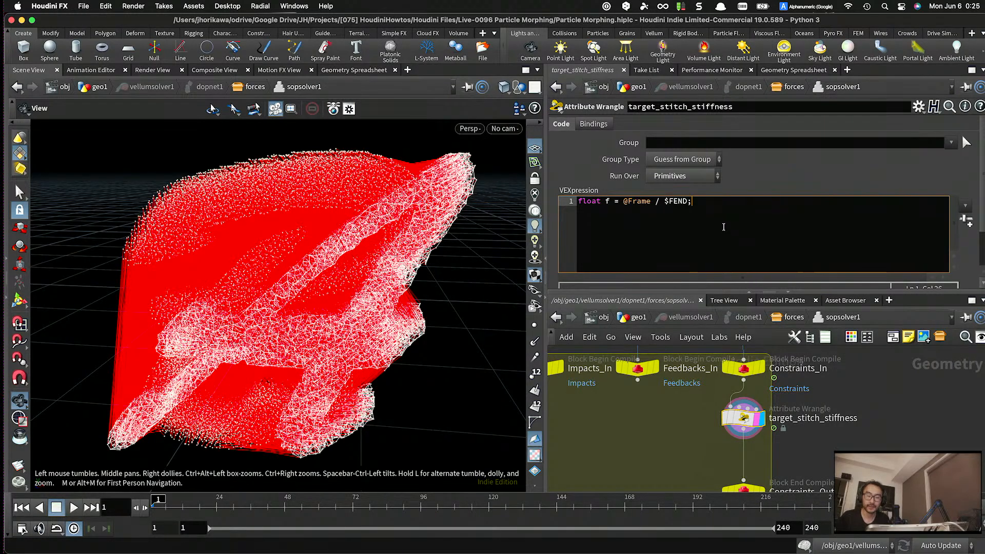
- Add the line f = chramp("ramp", f); below the frame ratio, separated by a blank line
key(Return)
key(Return)
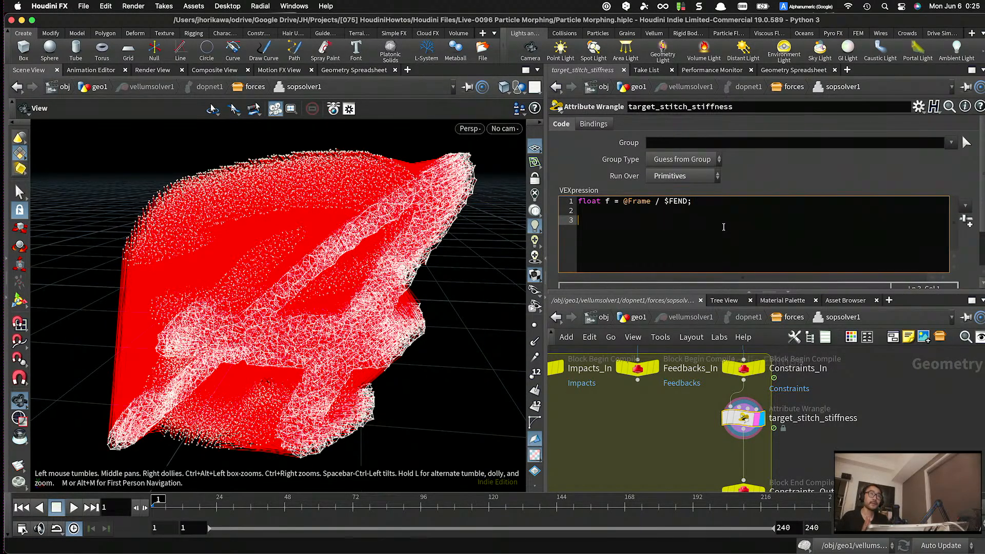
text(f = )
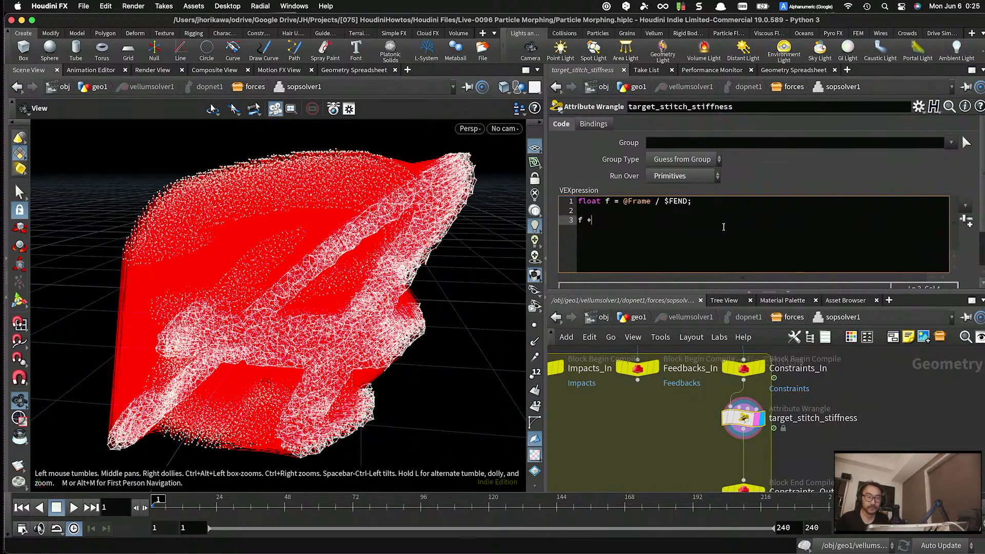
text(ch)
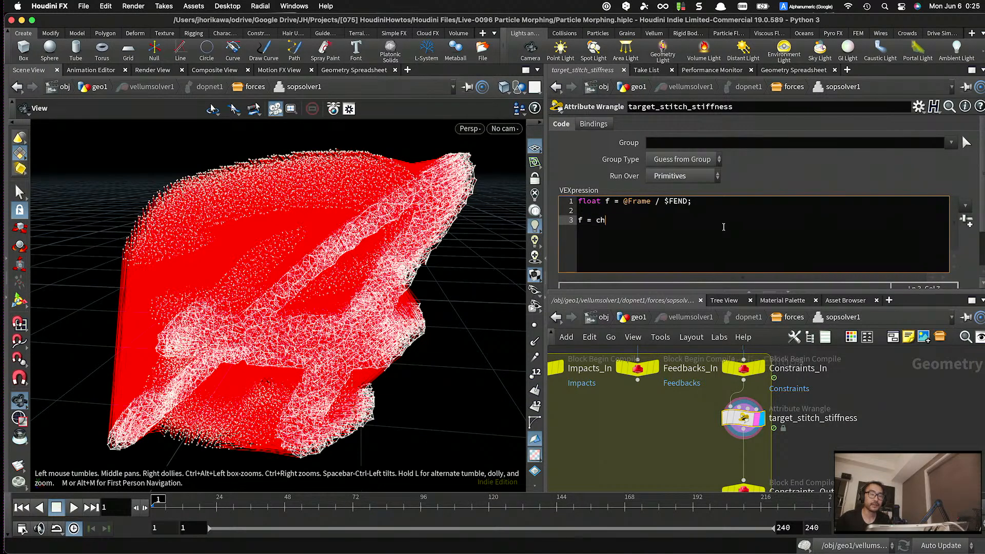
text(ramp("ramp", f);)
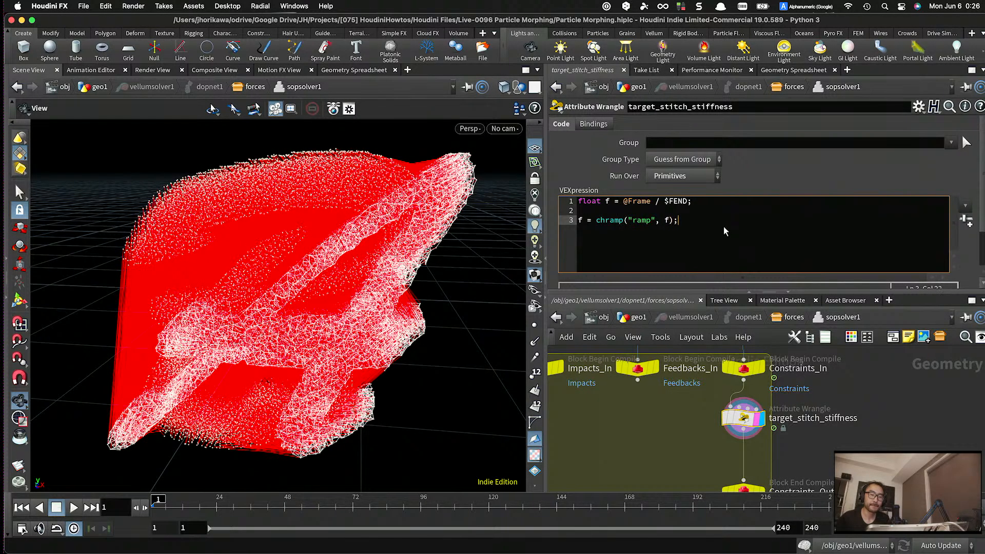
- Create the ramp parameter from the wrangle's code and enlarge its graph
click(966, 222)
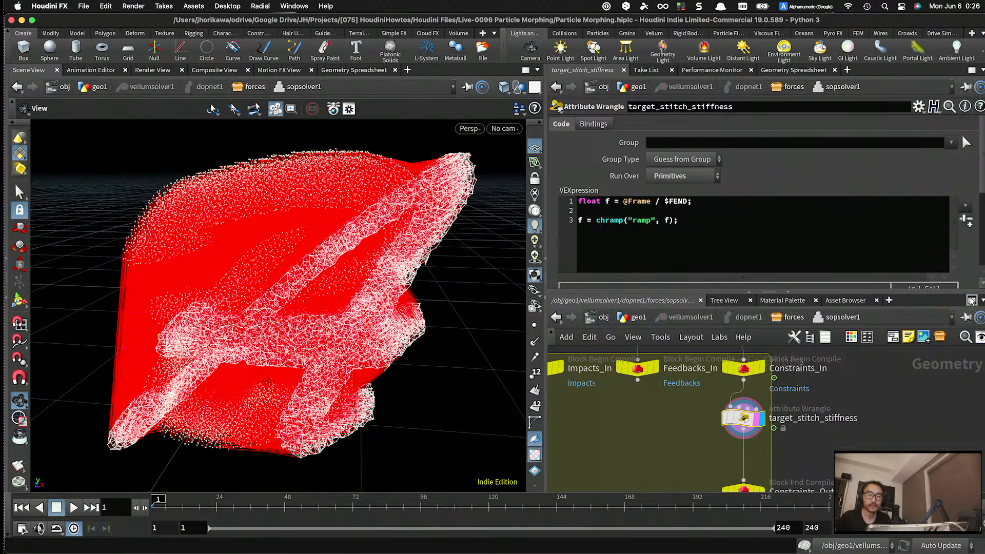
drag(967, 292, 964, 381)
scroll(930, 369, down, 3)
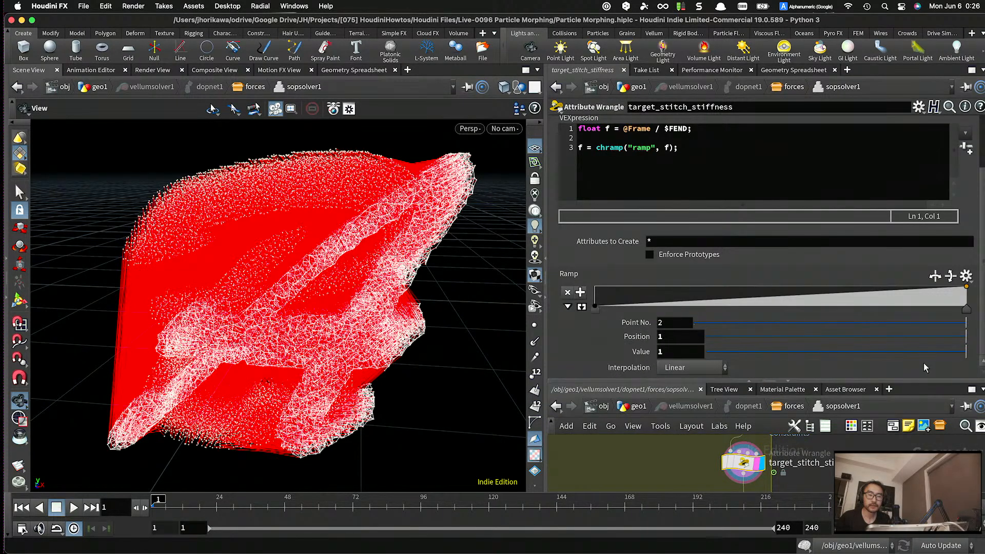
click(568, 306)
- Set both ramp points to B-Spline interpolation and move the end point to position about 0.8
right_click(594, 306)
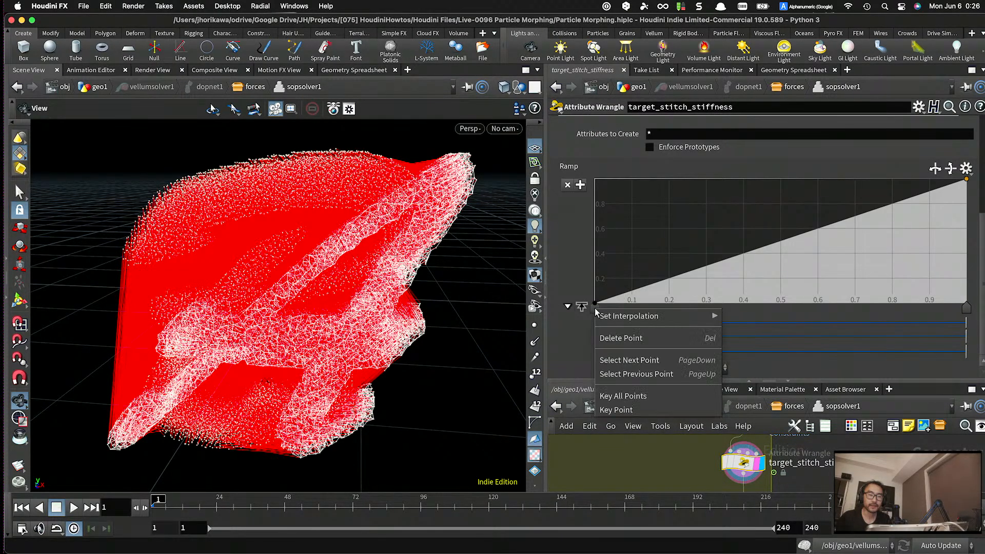
mouse_move(629, 317)
click(737, 390)
right_click(966, 307)
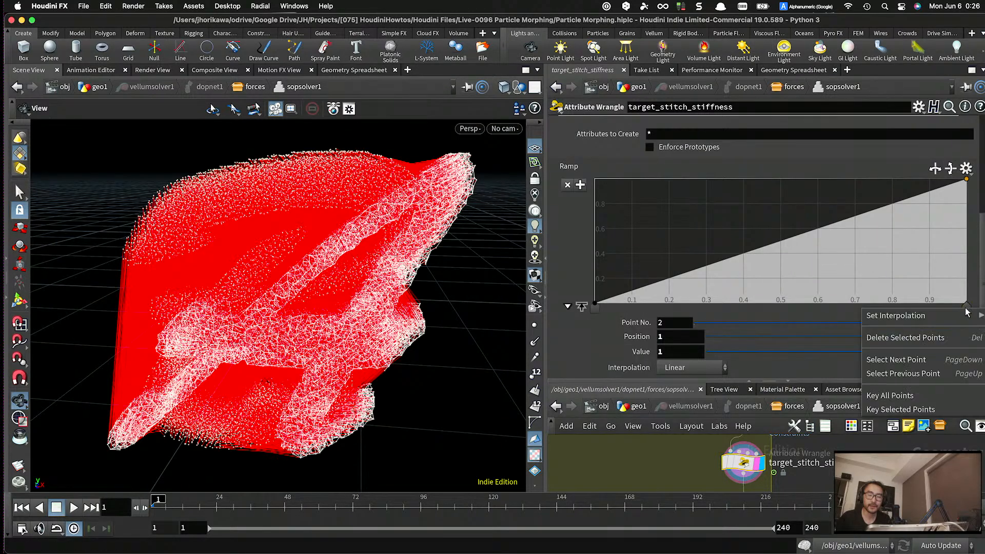
mouse_move(918, 315)
click(827, 385)
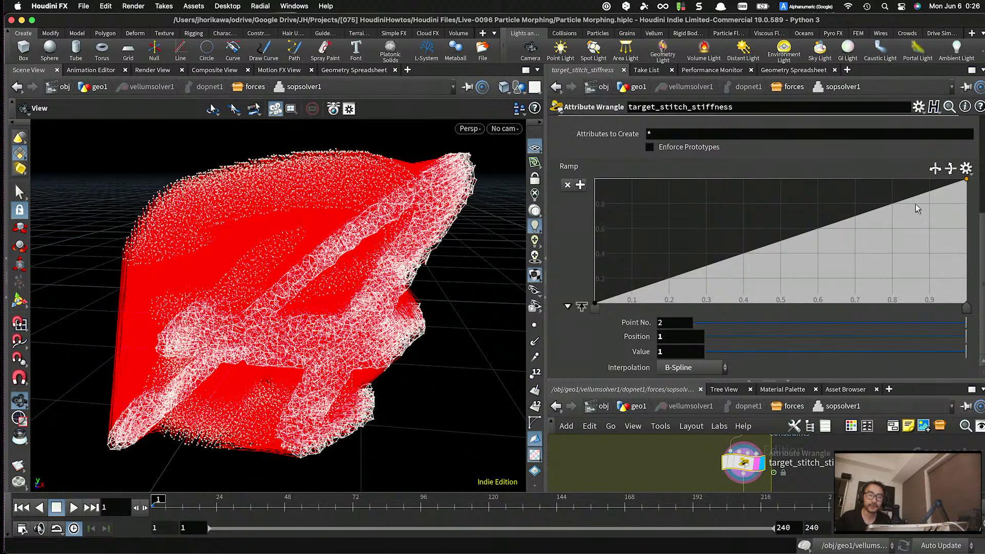
drag(966, 310, 892, 308)
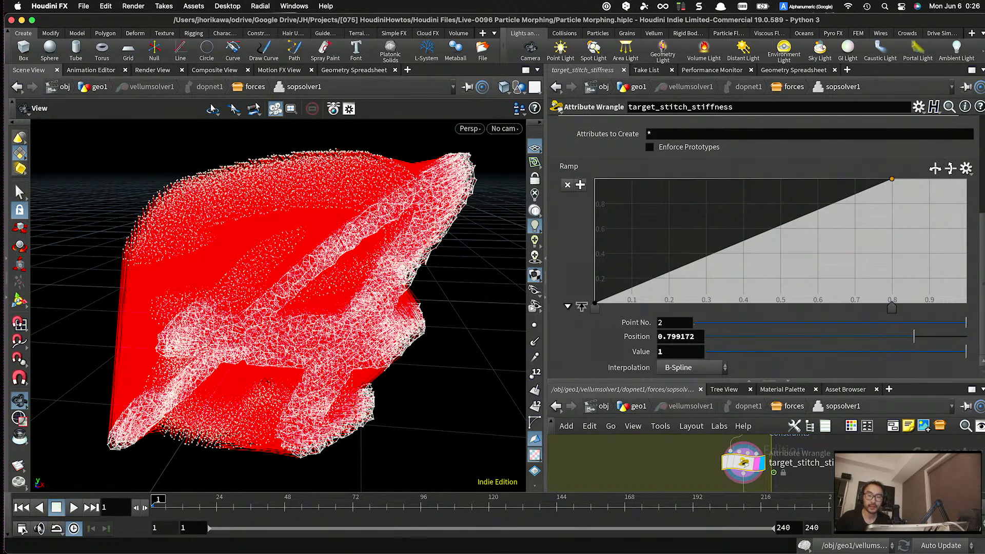
- Start a new line with f@stiffness below the chramp line in the wrangle's code
scroll(980, 145, up, 5)
click(788, 219)
key(Return)
key(Return)
text(f@)
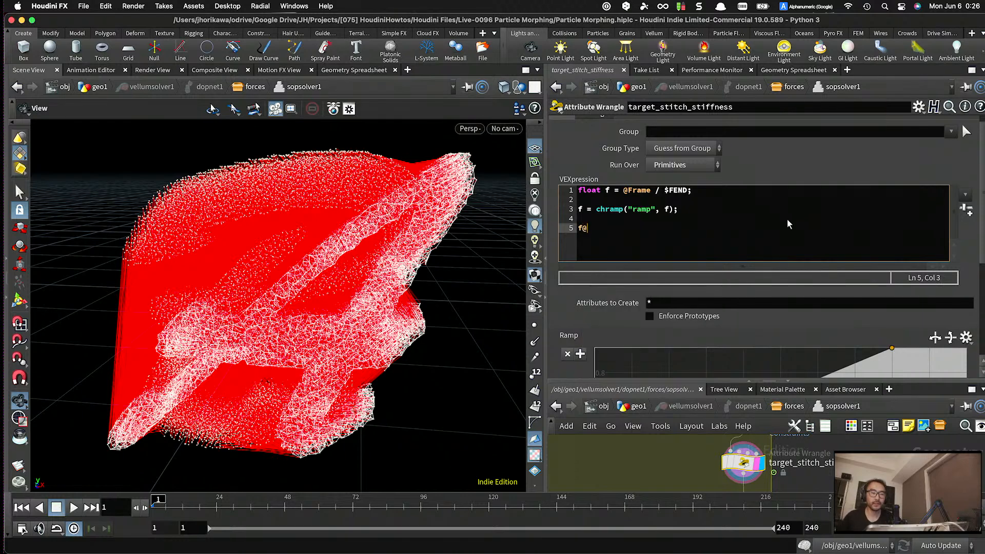
text(stiff)
key(BackSpace)
text(ness)
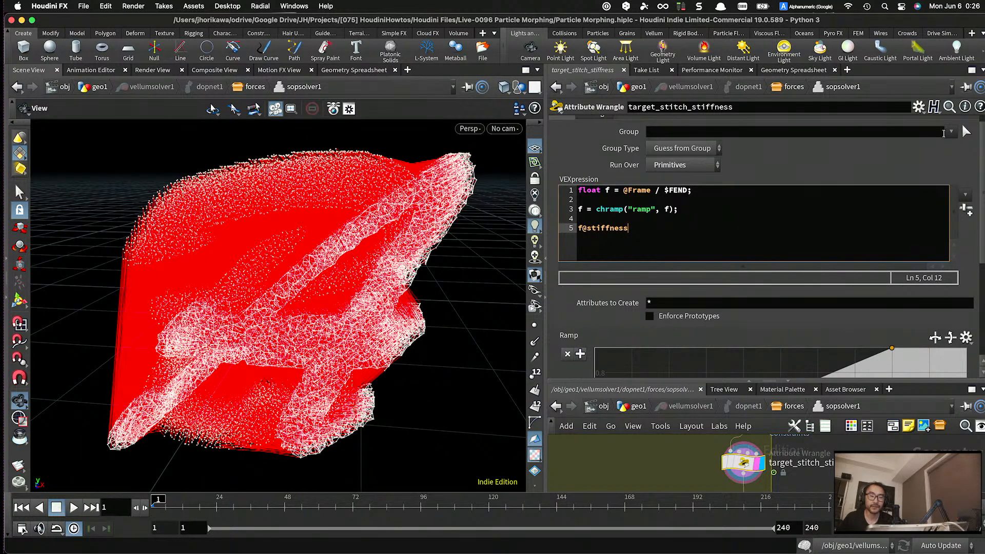
- Limit the wrangle to the group targetstitch and complete the stiffness line as f@stiffness = f * 100.0;
click(950, 133)
click(956, 133)
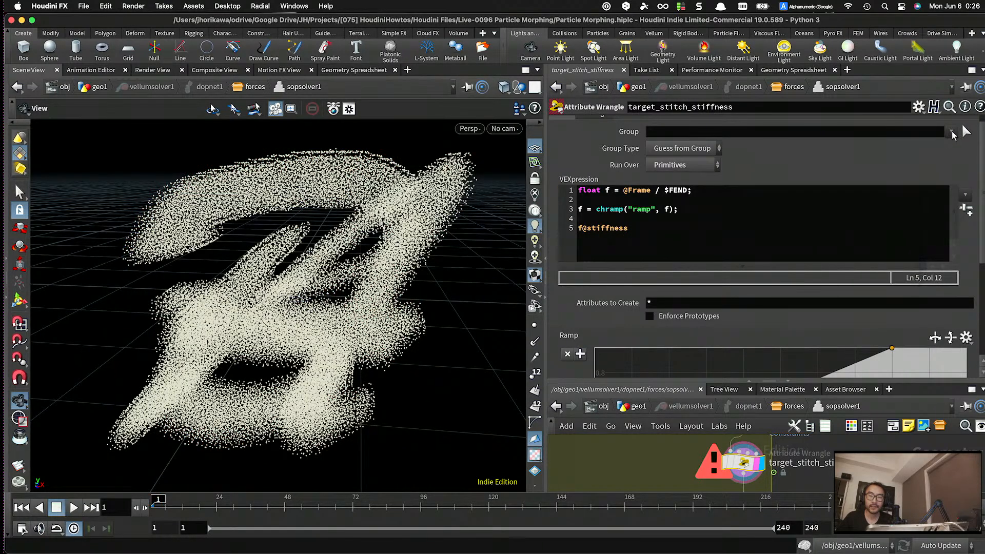
click(919, 131)
text(tar)
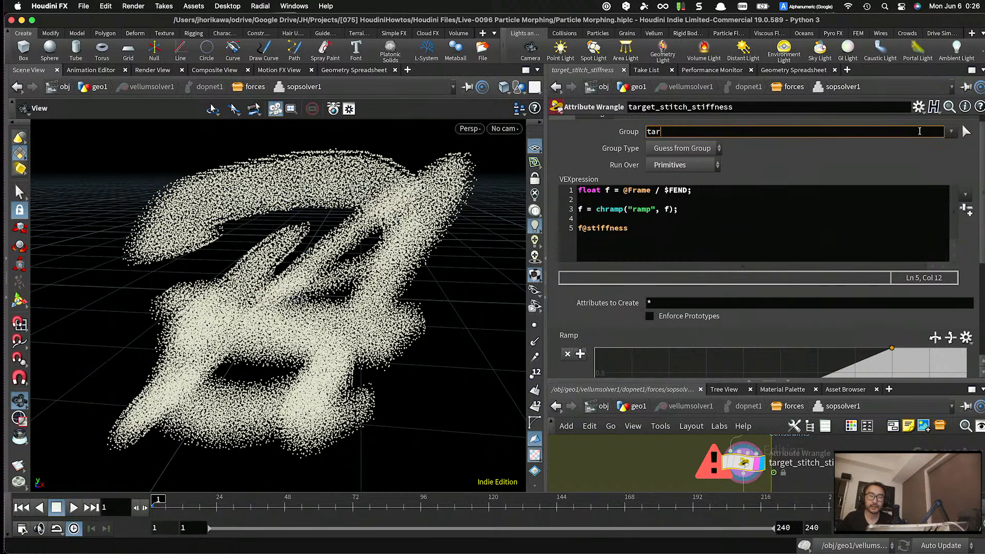
text(getstitch)
key(Return)
click(673, 228)
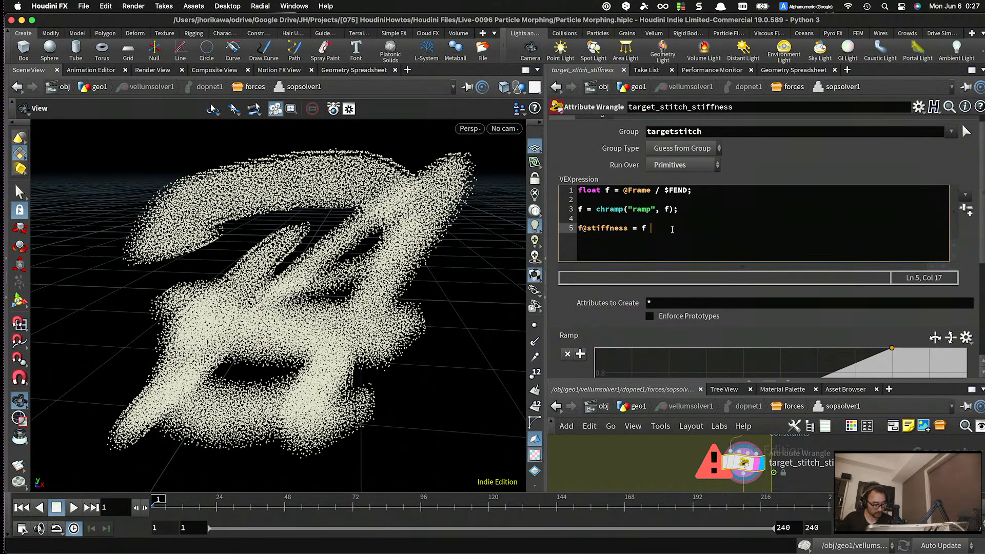
text(11)
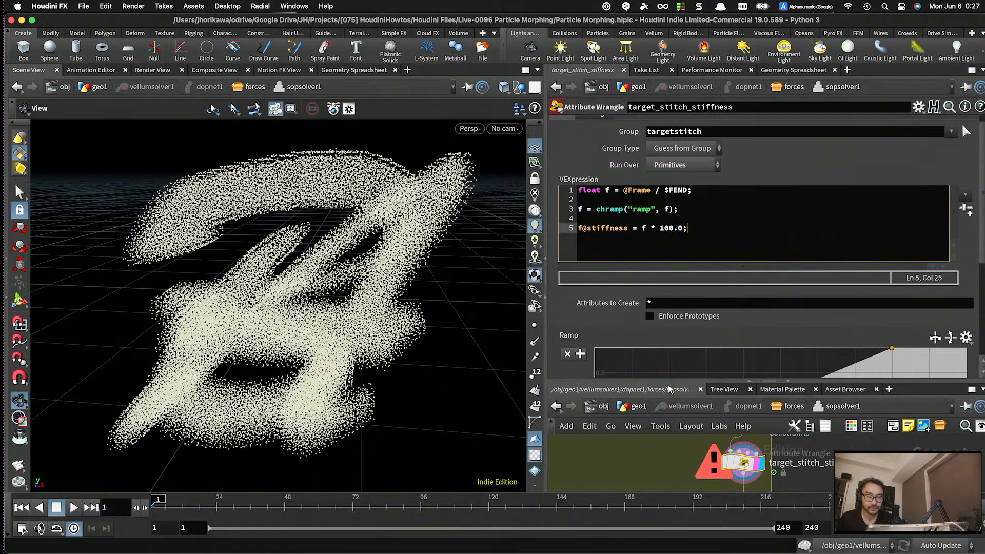
- Set the display back to the Output node below Geometry_Out in the SOP solver network
click(678, 462)
drag(730, 383, 730, 302)
scroll(787, 384, down, 8)
scroll(704, 424, up, 5)
scroll(703, 423, up, 4)
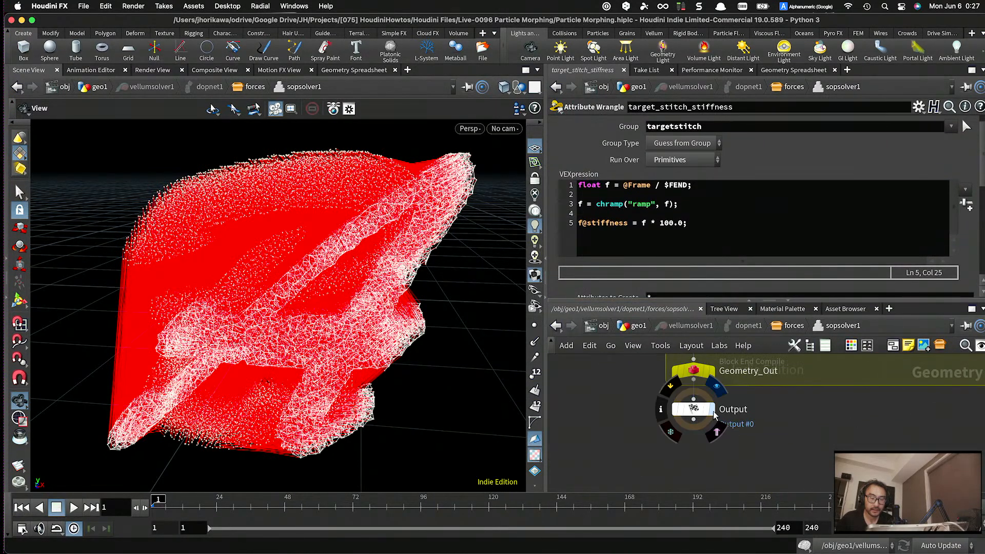
click(716, 429)
click(695, 410)
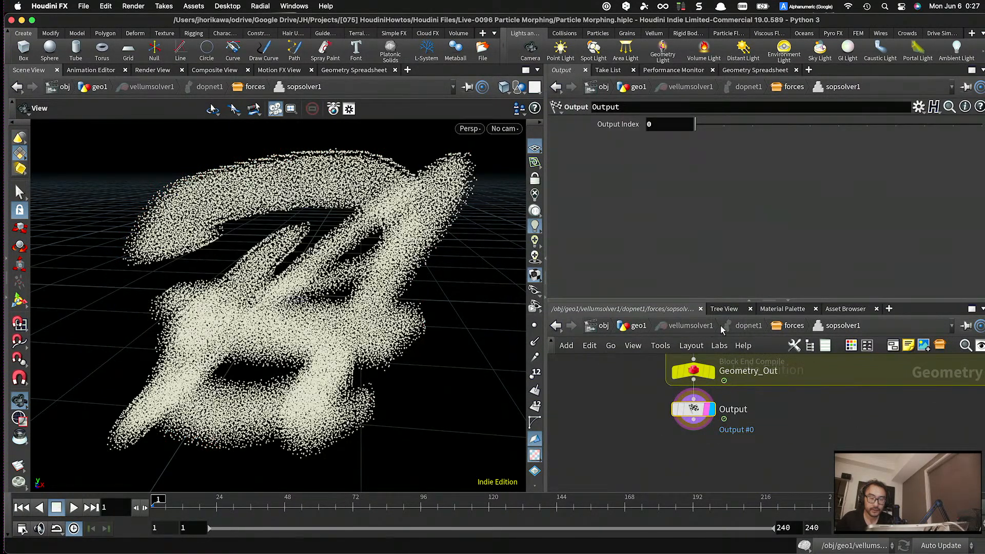
- Return to the geo1 network, select the delete1 node and save the scene file
click(639, 326)
scroll(747, 400, down, 3)
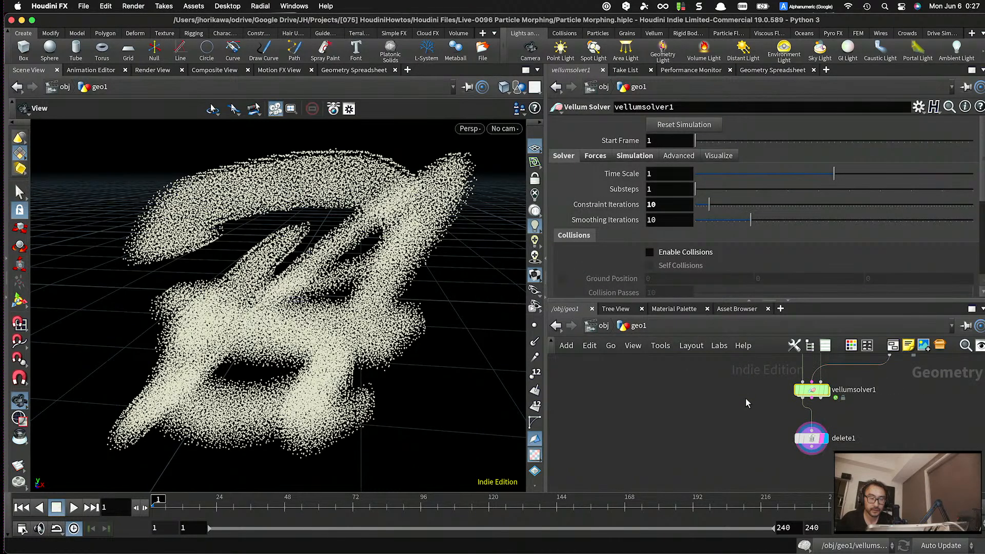
key(super+s)
click(804, 435)
key(super+s)
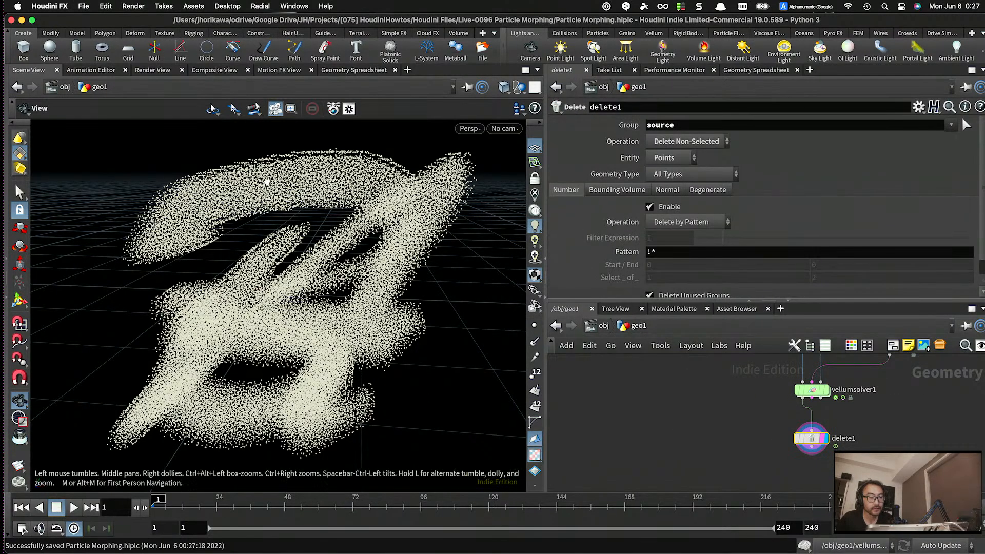
- Enter vellumsolver1 and bring its forces network with sopsolver1 and the SOURCE output into view
click(84, 72)
click(32, 70)
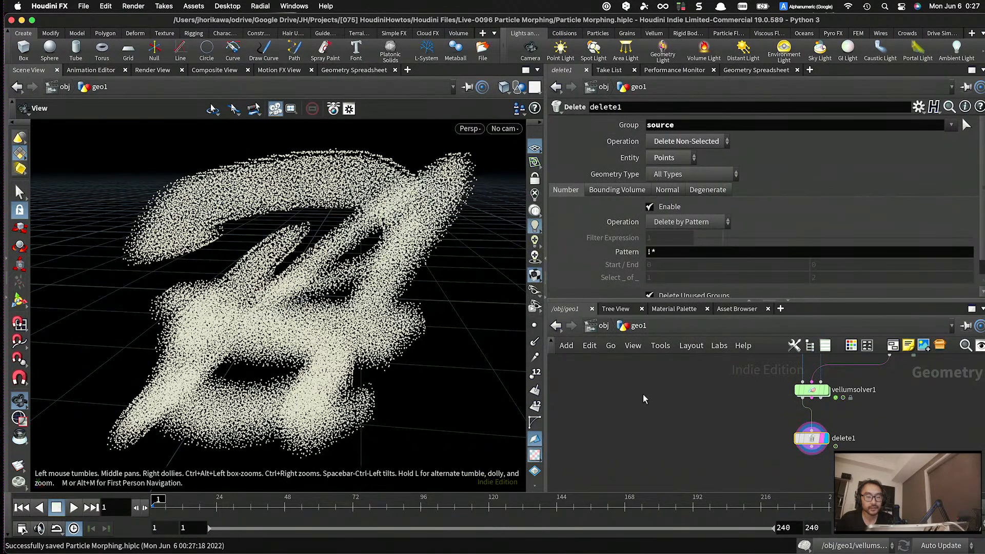
double_click(812, 390)
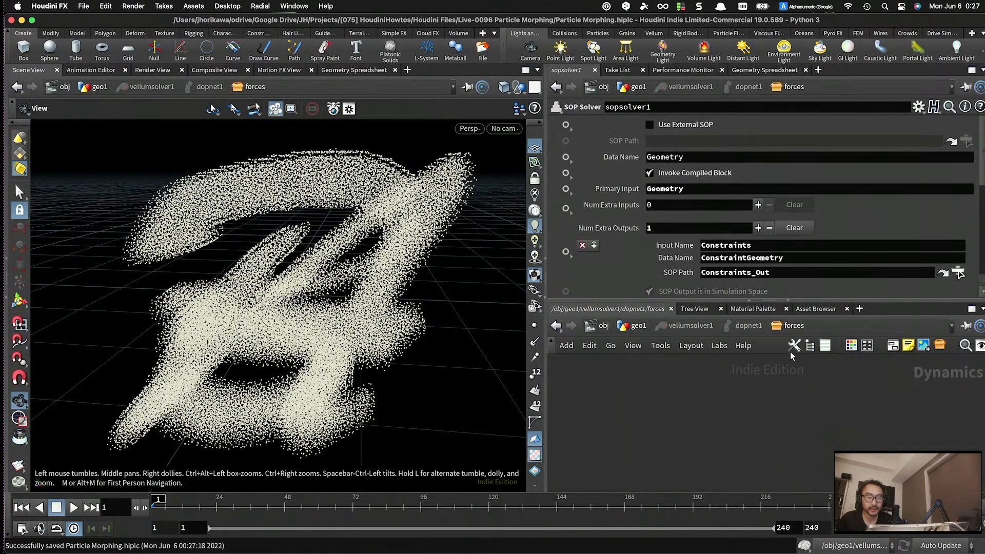
scroll(729, 446, up, 5)
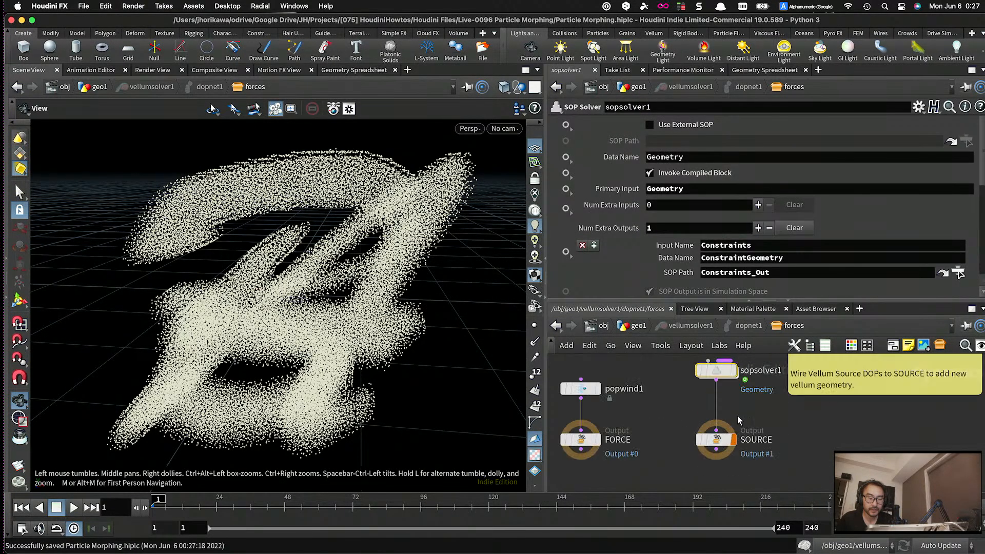
- Return to the geo1 network, display the delete1 node and check its particles in the viewport
click(719, 448)
click(638, 326)
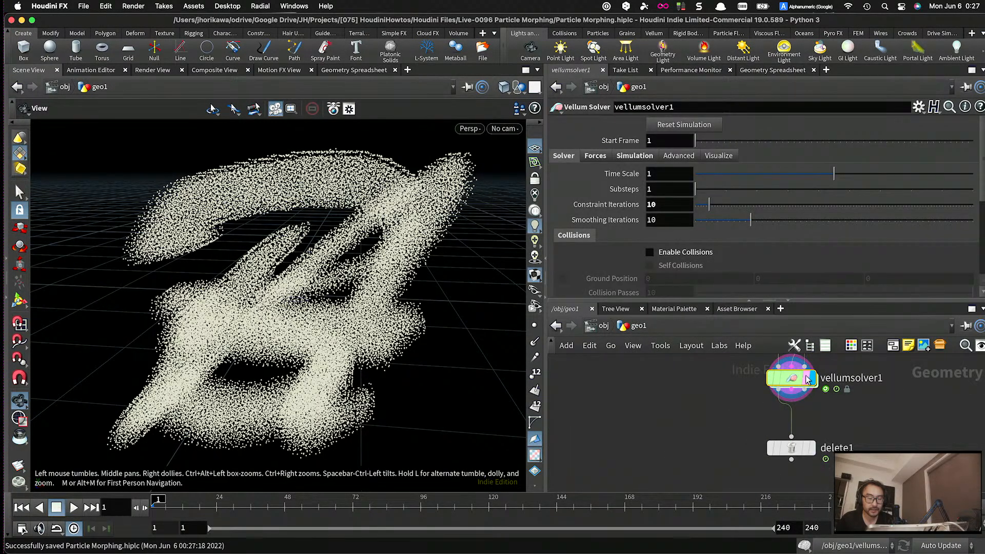
click(808, 448)
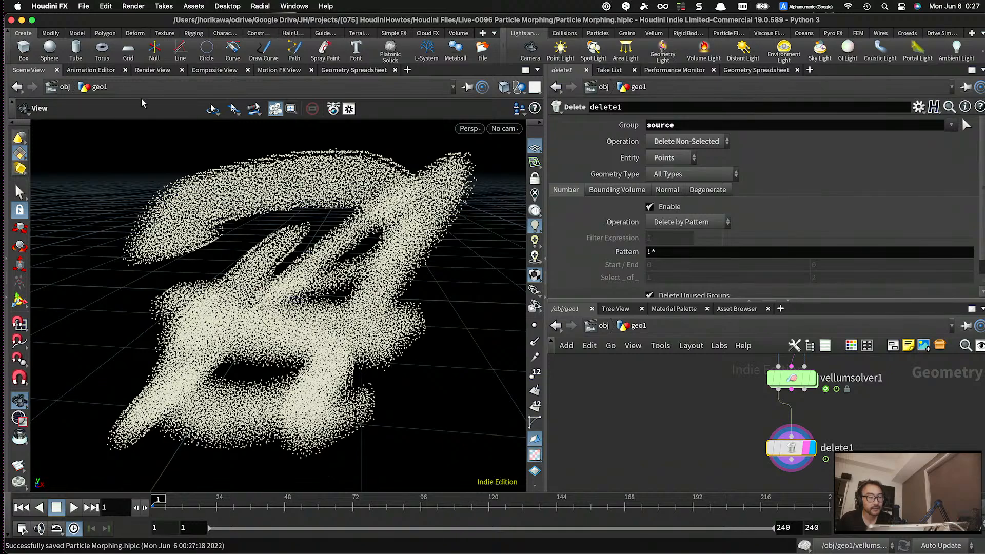
click(86, 71)
click(35, 72)
drag(250, 222, 246, 277)
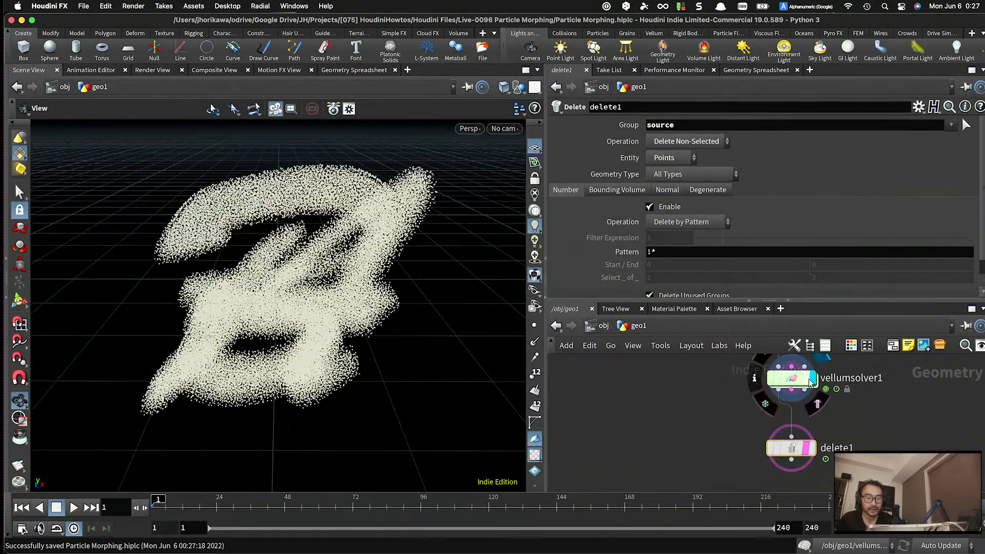
- Display vellumsolver1, enter its forces network, play the simulation briefly and rewind it to frame 1
double_click(789, 380)
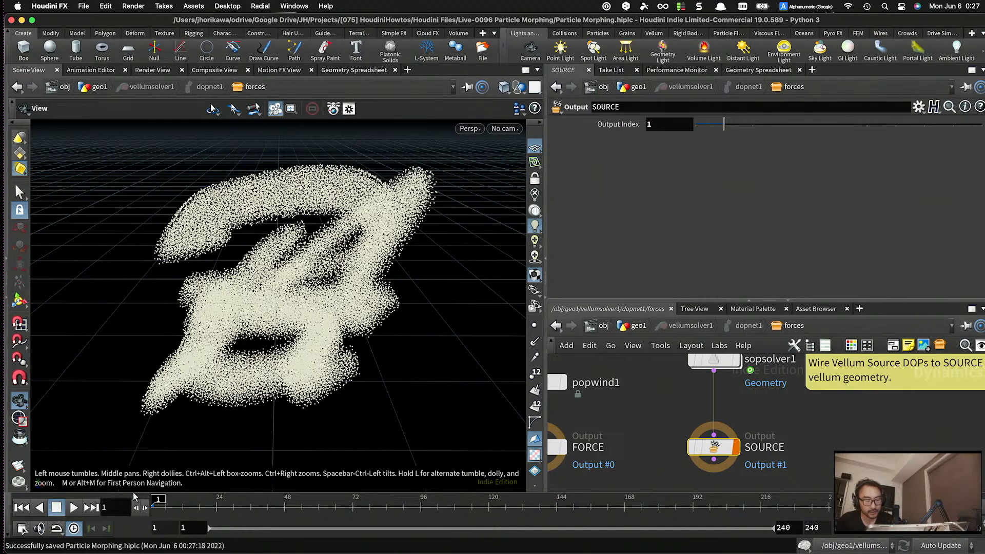
click(73, 507)
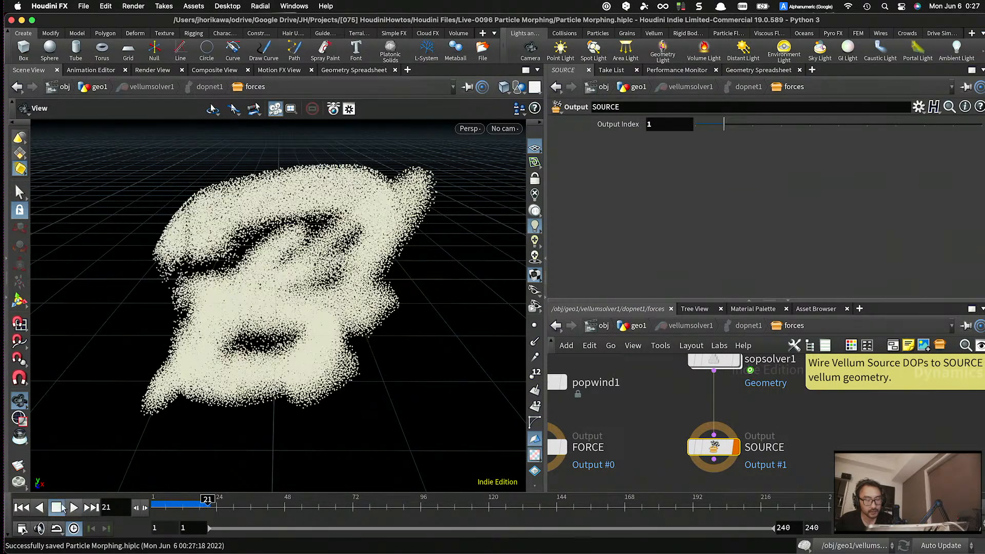
click(23, 507)
- Look through the sopsolver1 and dopnet1 networks and select the SOURCE output in the forces network
scroll(758, 440, down, 5)
scroll(752, 426, up, 5)
double_click(718, 430)
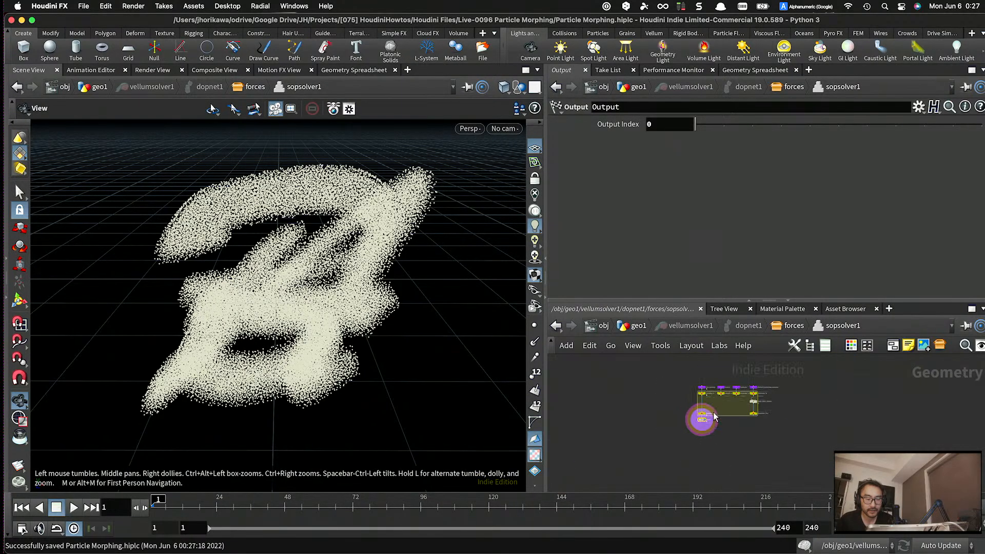
key(u)
key(u)
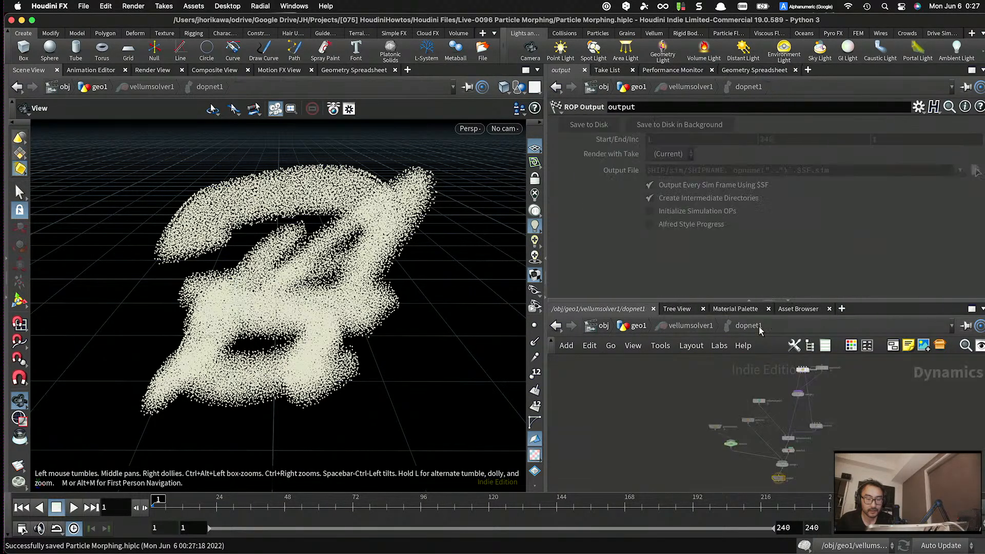
key(i)
scroll(709, 388, down, 5)
scroll(715, 439, up, 4)
click(725, 440)
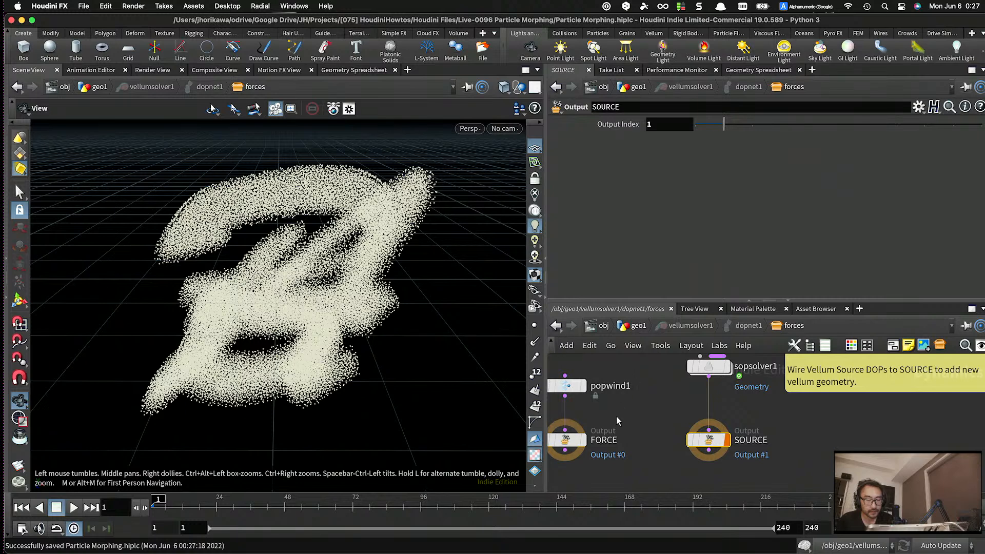
- Return to the geo1 network, set the display to delete1 and show the Visualize settings of vellumsolver1
click(638, 326)
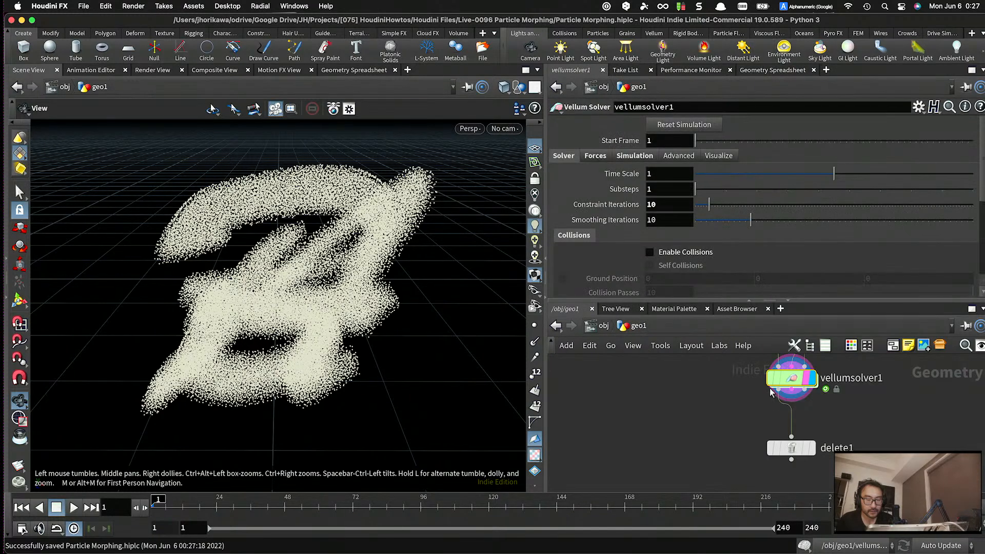
click(812, 448)
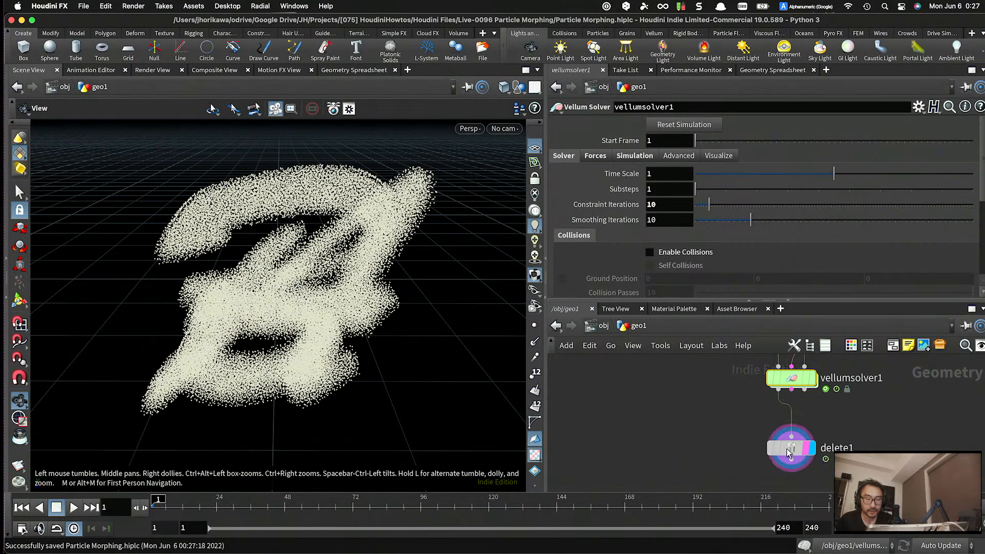
click(790, 449)
click(782, 374)
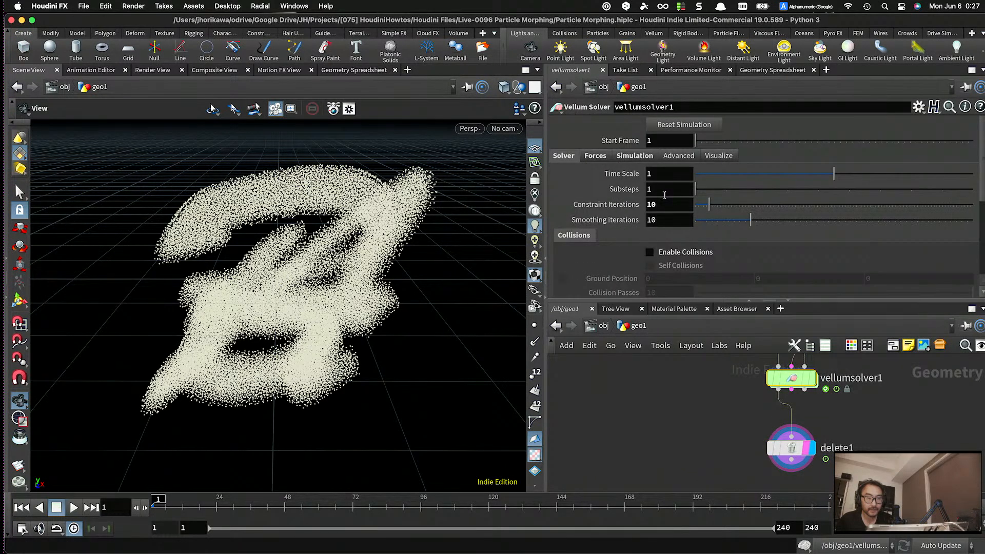
click(719, 156)
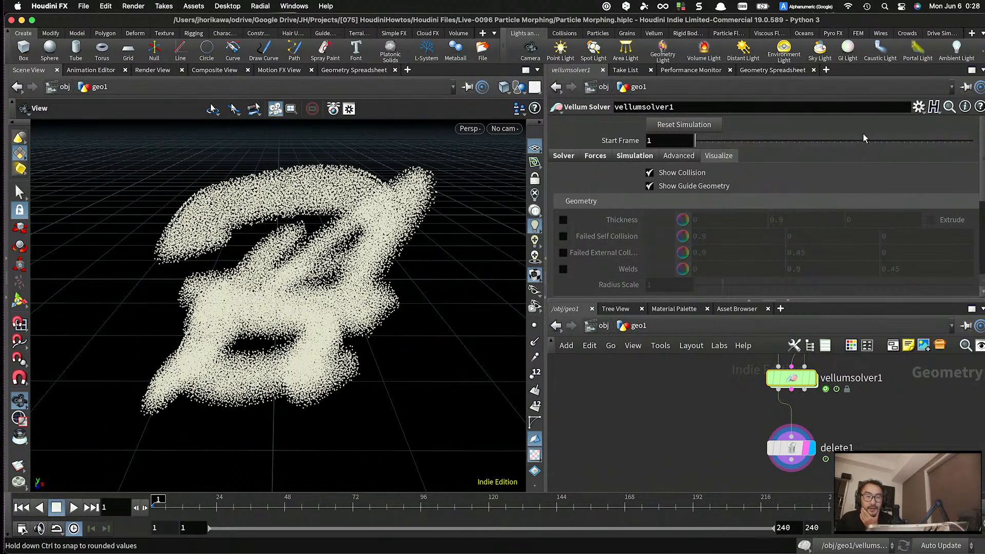
- Reset the viewport to refresh the particle display
click(325, 6)
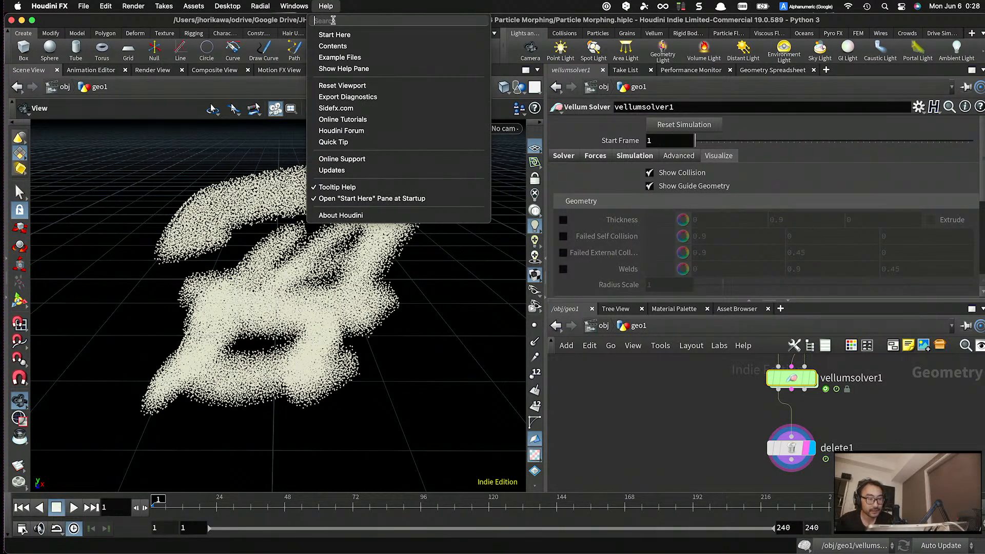
click(352, 85)
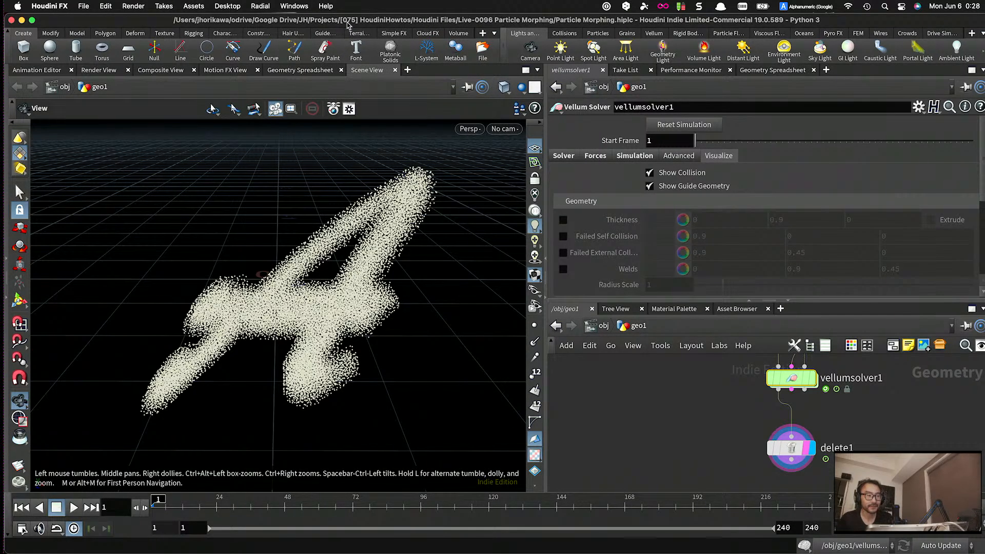
click(328, 6)
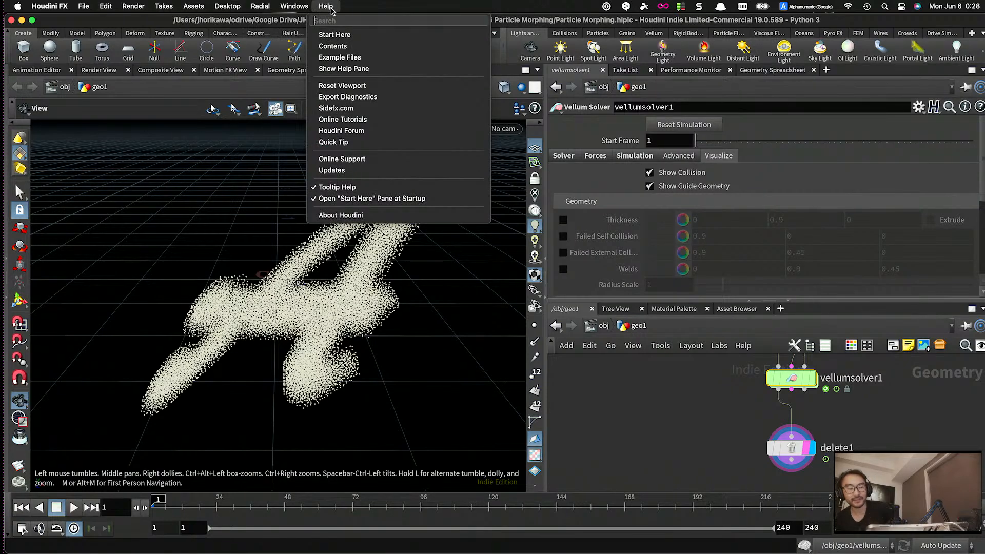
click(659, 420)
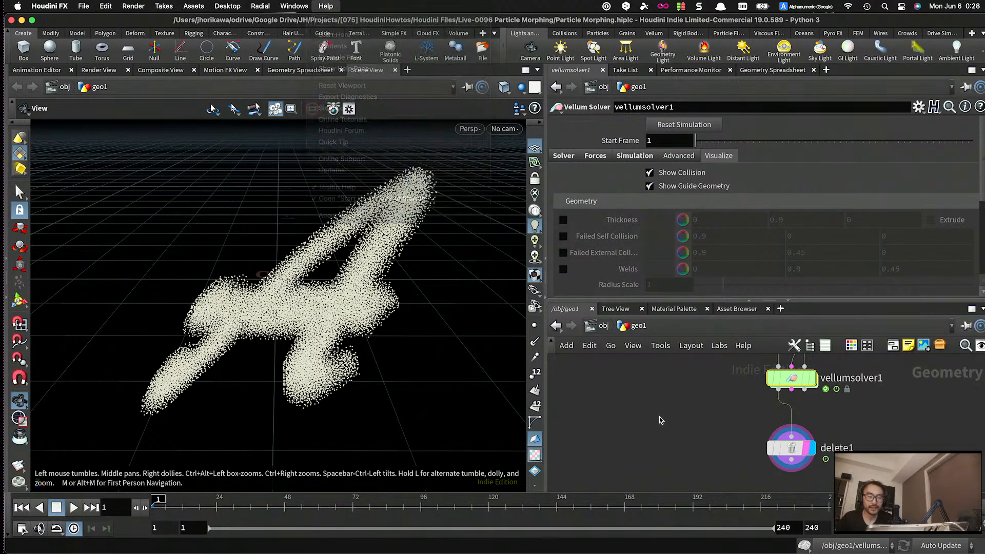
- Play the morphing simulation from frame 1, stop it and scrub back to frame 24
scroll(686, 415, down, 5)
scroll(718, 424, up, 5)
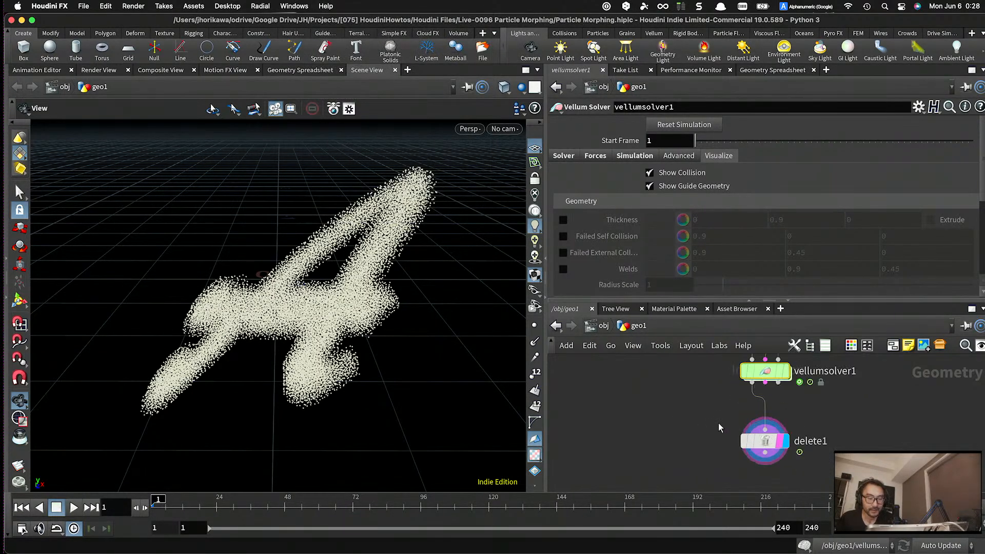
click(73, 507)
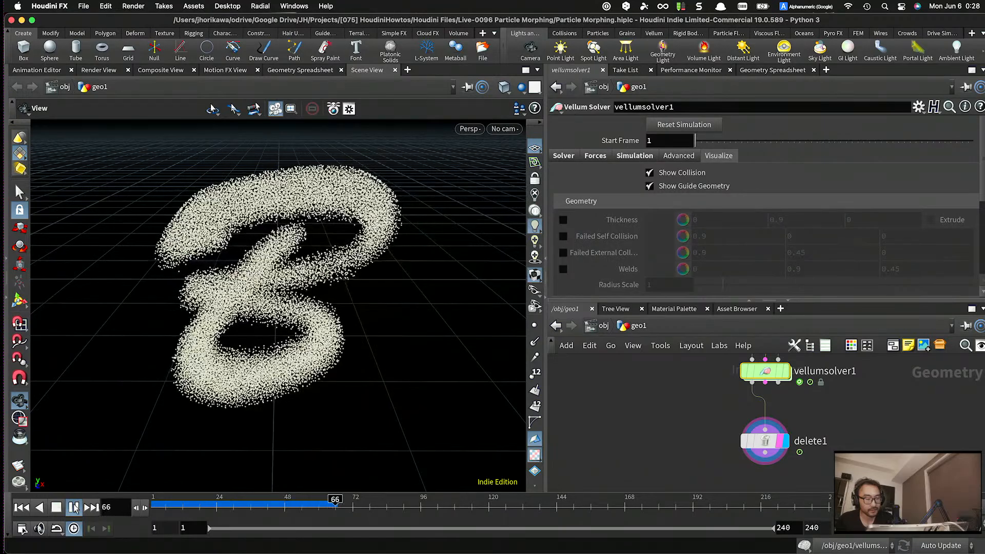
click(75, 506)
mouse_move(227, 505)
mouse_down()
mouse_move(159, 505)
mouse_move(341, 505)
mouse_move(153, 506)
mouse_move(326, 505)
mouse_move(140, 517)
mouse_move(249, 511)
mouse_move(216, 511)
mouse_up()
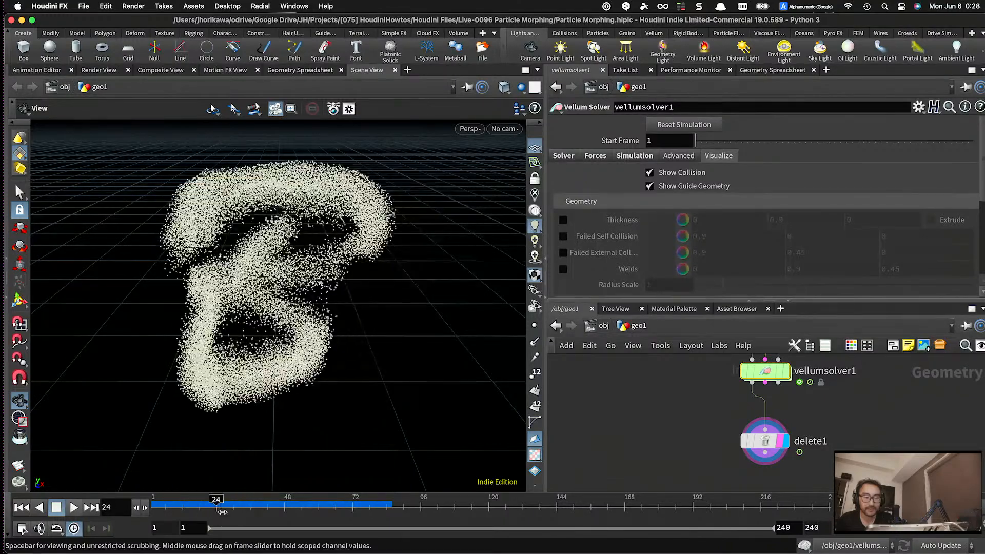
- Examine the stretch, target geometry and glue search settings of vellumglue1 and its surrounding nodes
scroll(692, 436, down, 5)
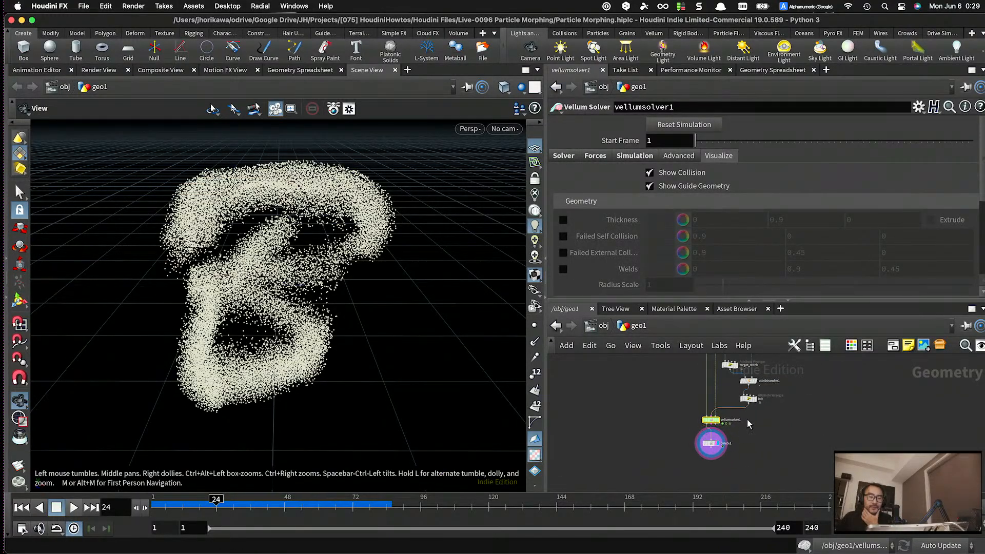
scroll(724, 398, up, 5)
scroll(725, 397, up, 2)
click(752, 376)
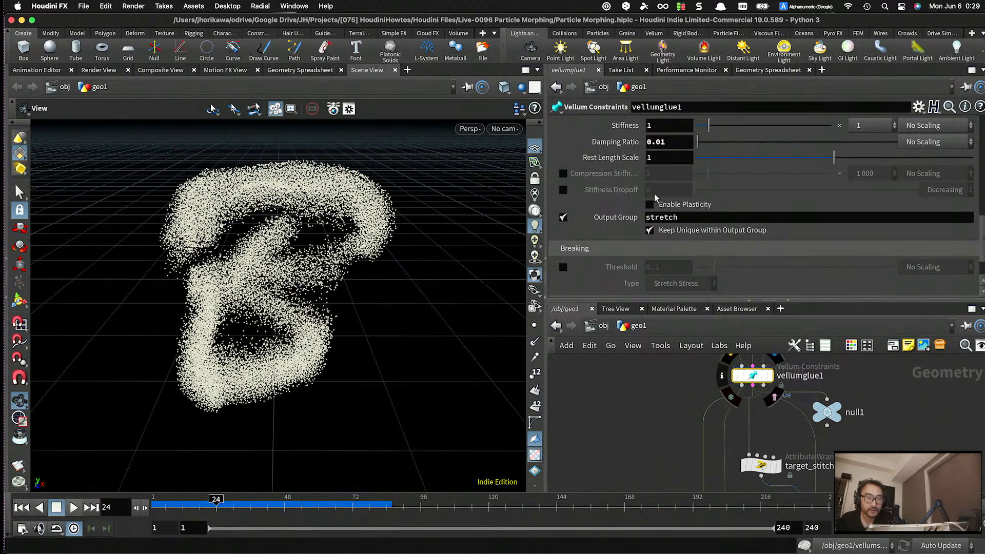
scroll(642, 148, up, 6)
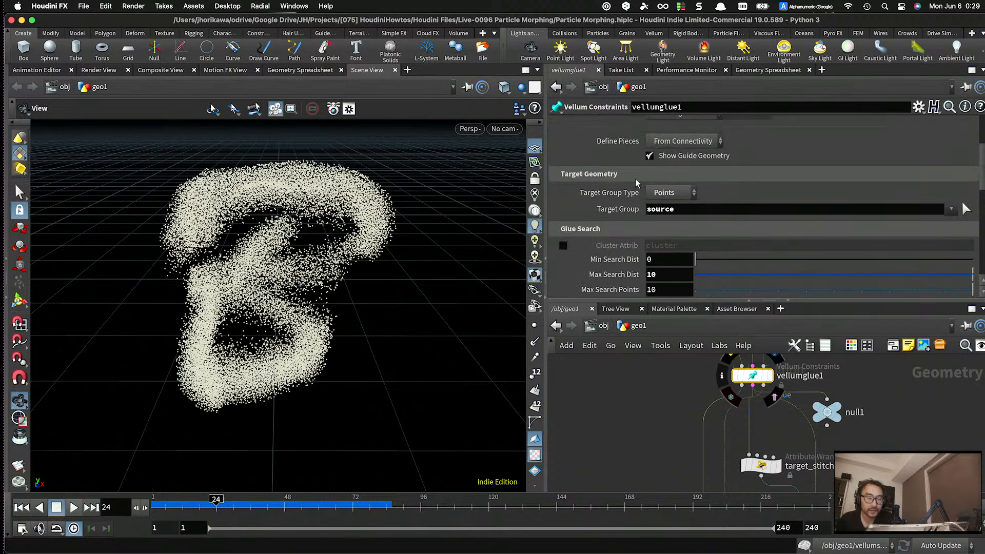
scroll(704, 412, down, 5)
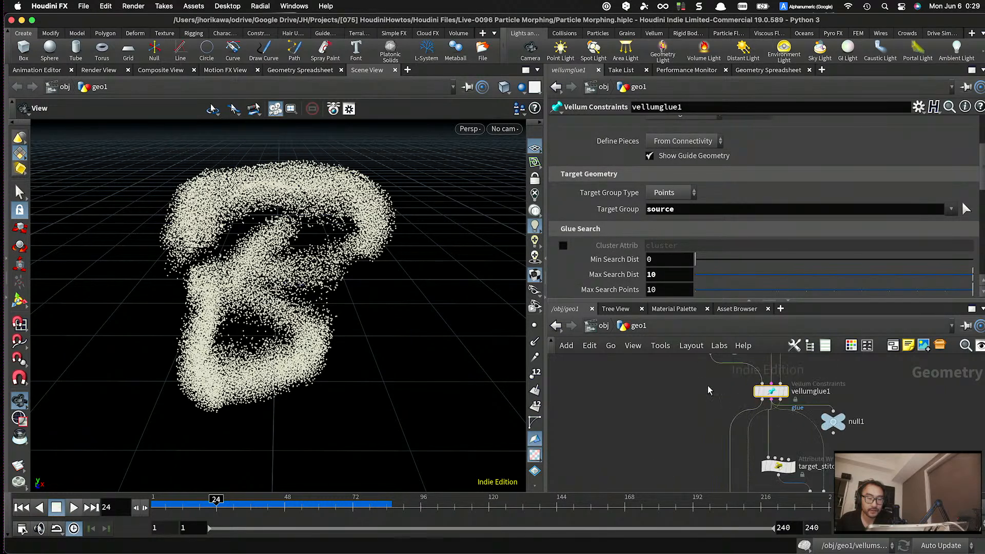
middle_drag(704, 412, 705, 468)
scroll(729, 416, up, 5)
scroll(761, 437, down, 10)
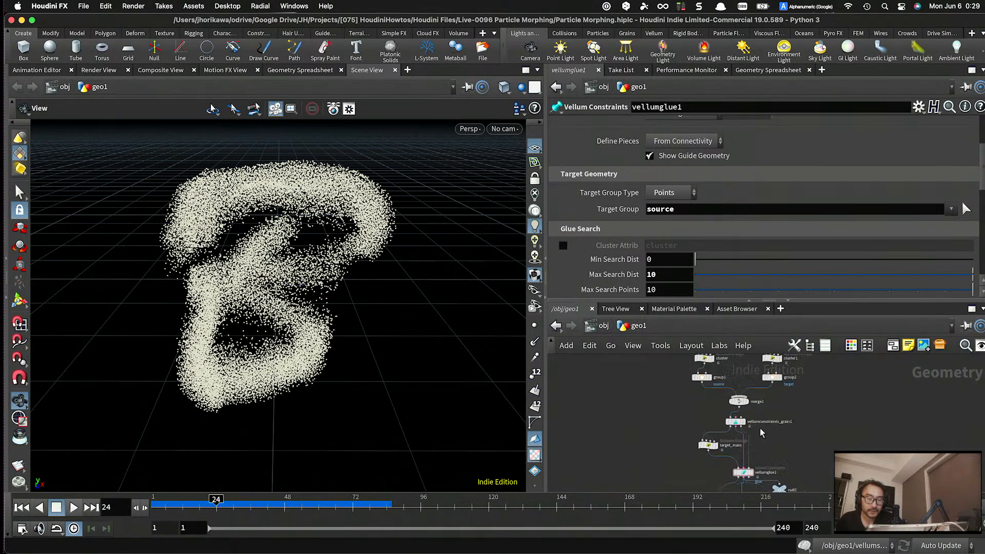
scroll(732, 417, up, 5)
middle_drag(751, 437, 751, 448)
- Set the Constraint Iterations of vellumsolver1 to 1
click(705, 405)
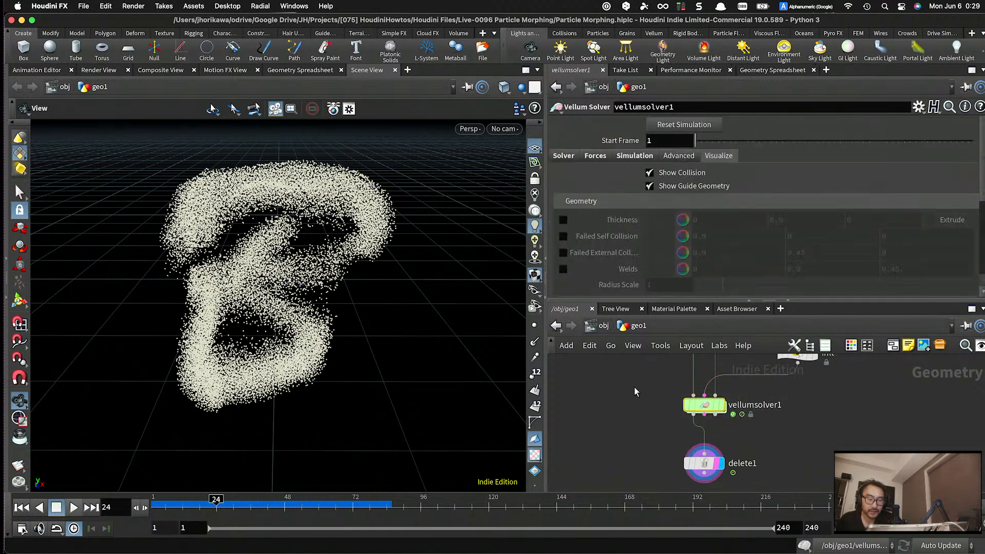
click(595, 156)
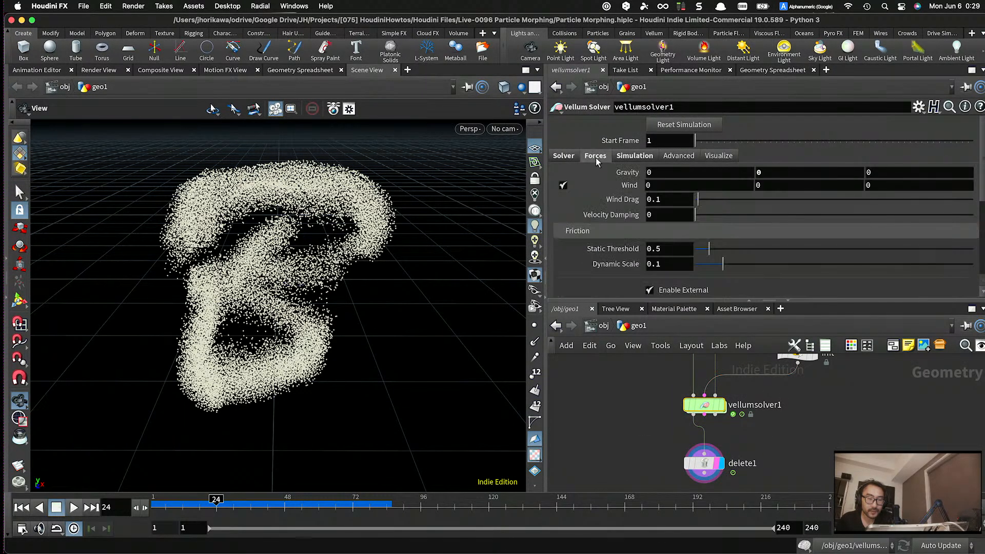
click(562, 157)
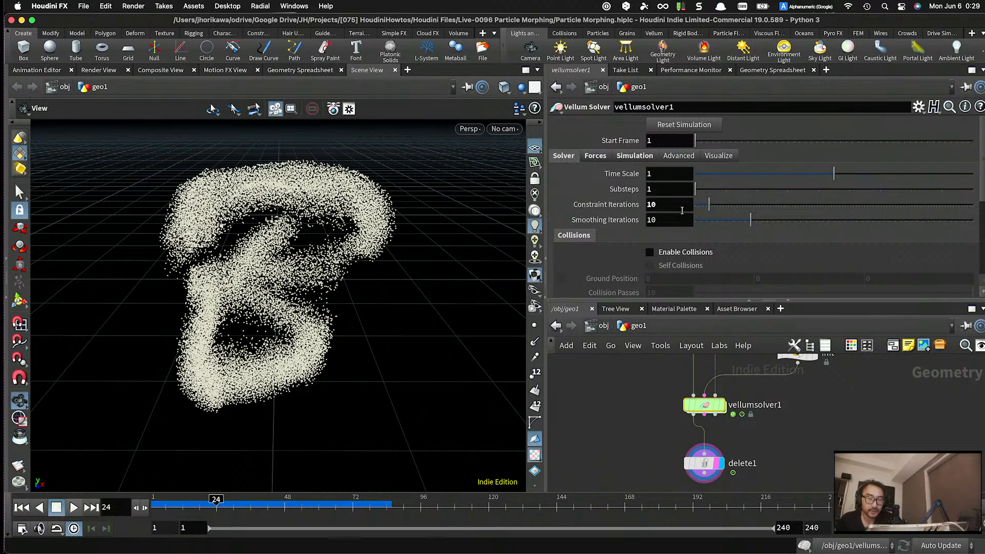
key(BackSpace)
key(Return)
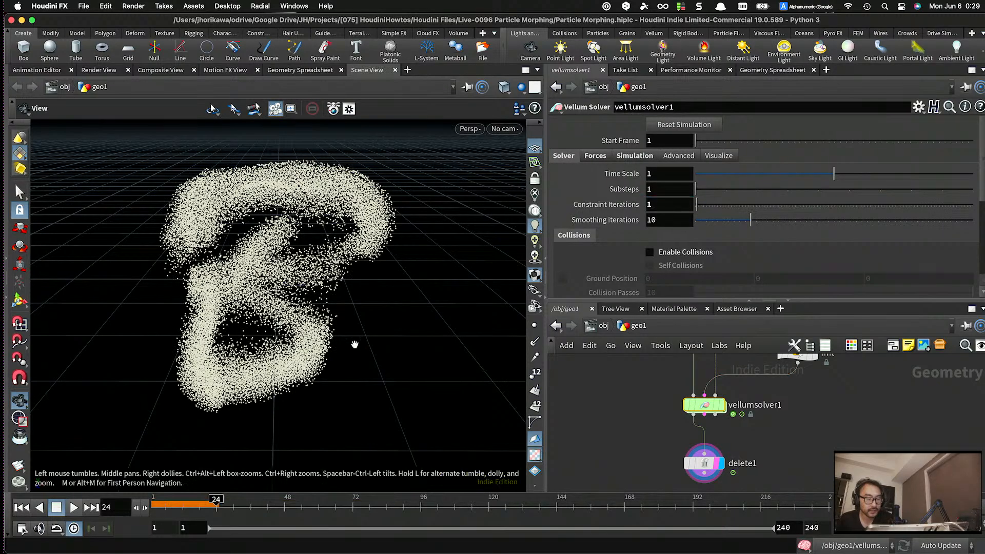
- Play the simulation to check the morph, stop it and scrub back to frame 1
click(72, 507)
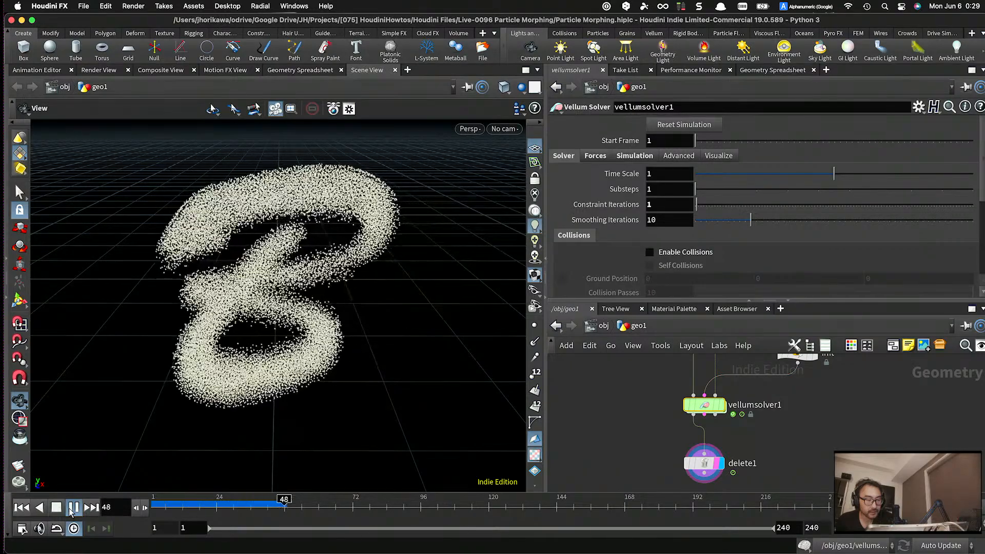
click(72, 508)
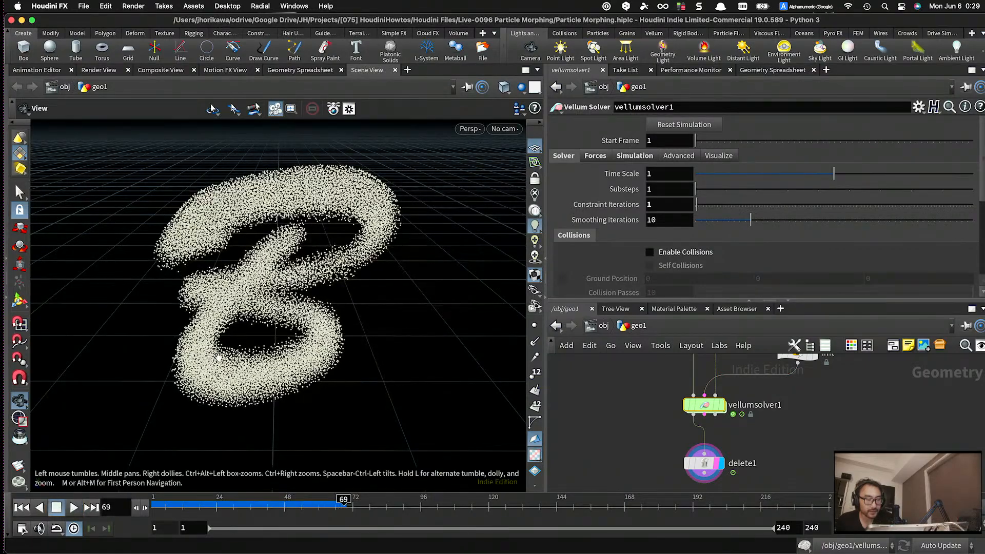
drag(336, 503, 156, 503)
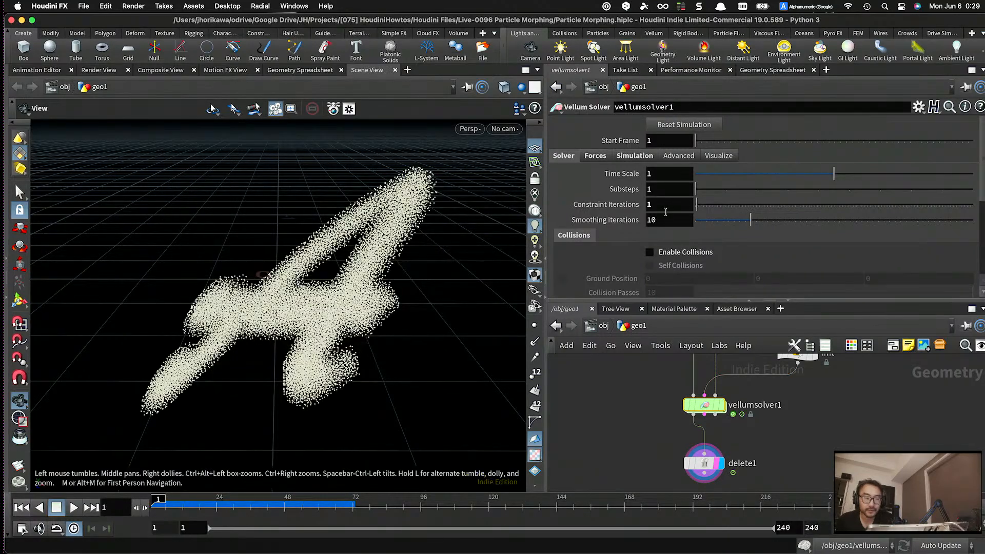
- Set the stretch Damping Ratio of vellumglue1 to 0.3 and play the simulation
scroll(649, 431, down, 5)
middle_drag(710, 405, 699, 470)
scroll(662, 392, up, 5)
middle_drag(662, 391, 700, 380)
scroll(684, 406, up, 3)
scroll(695, 407, down, 2)
drag(716, 380, 669, 400)
scroll(642, 249, down, 10)
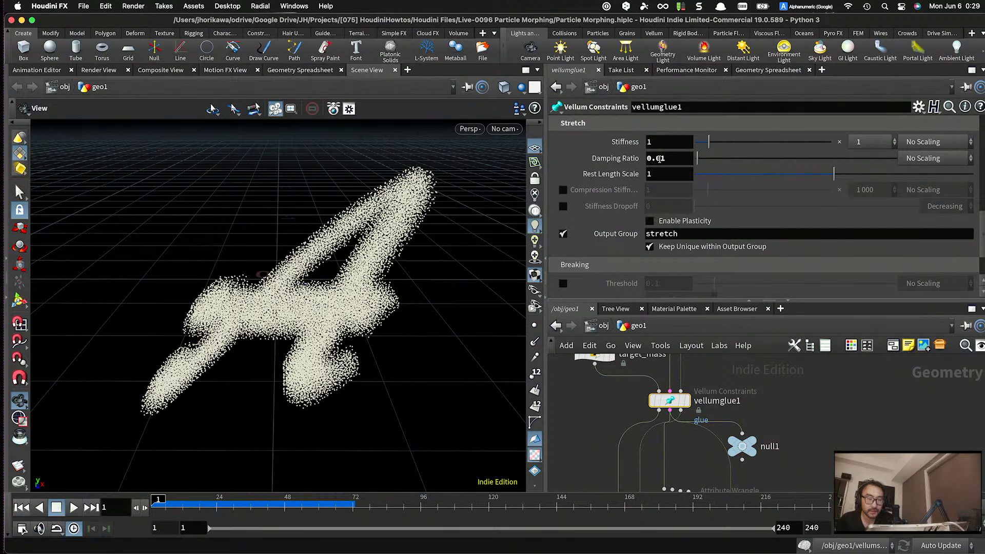
drag(656, 158, 684, 161)
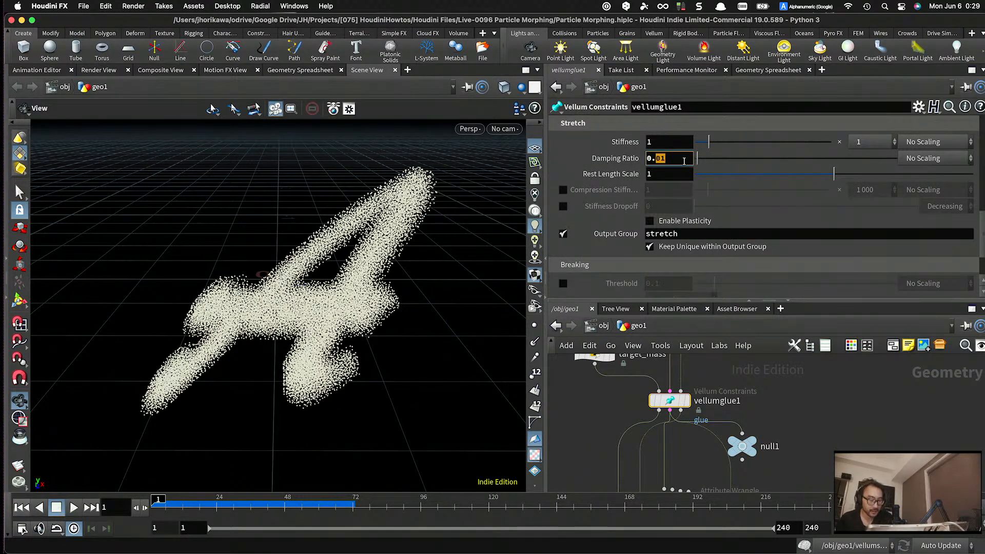
text(3)
key(Return)
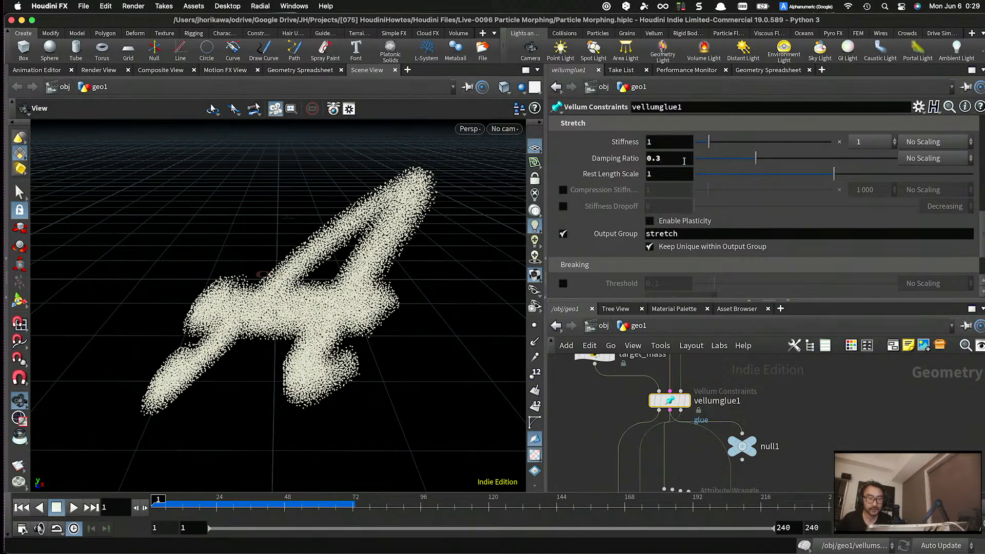
click(74, 508)
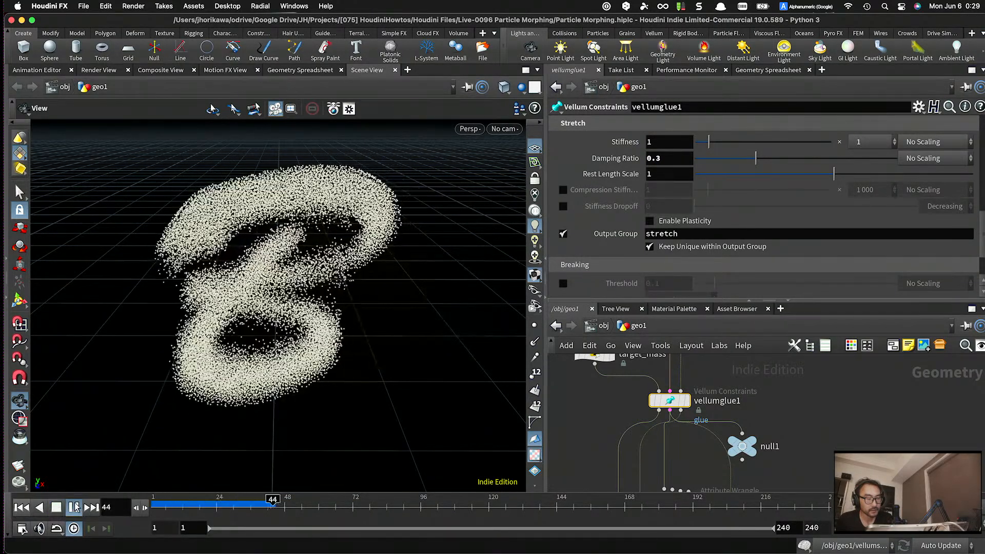
- Set the stretch Damping Ratio of vellumglue1 to 0.5 and play the simulation
click(74, 507)
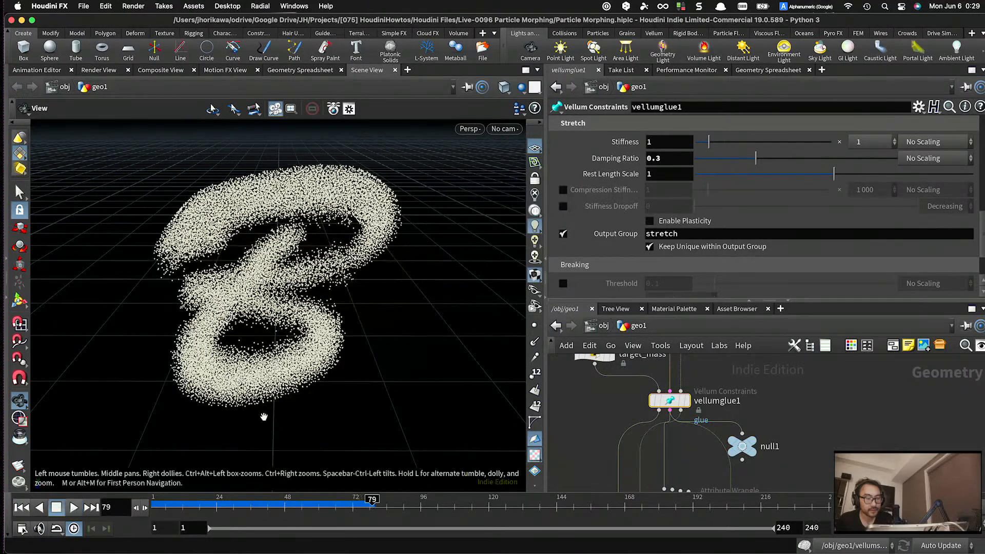
double_click(679, 158)
text(5)
key(Return)
click(73, 508)
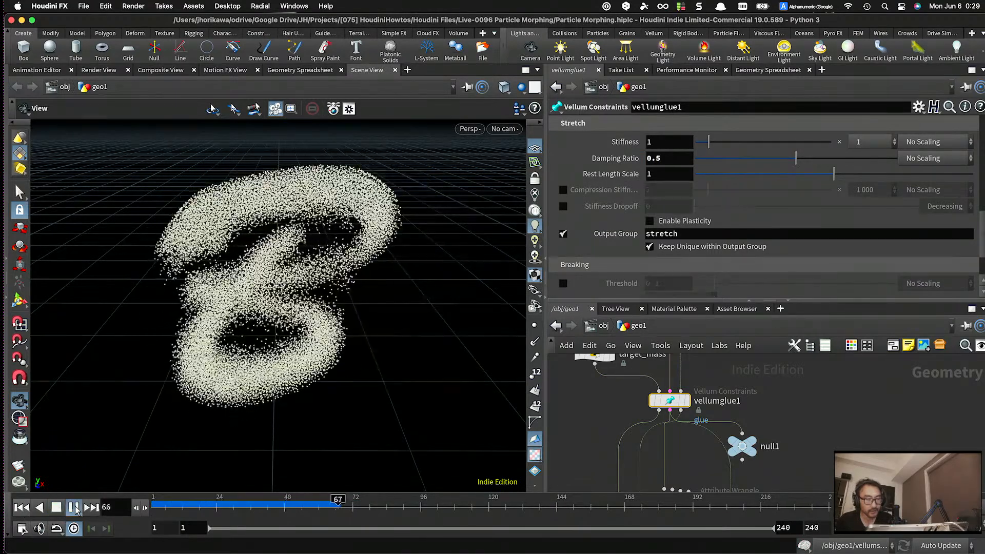
- Check the settled part of the morph in short bursts of playback and return to frame 1
click(73, 508)
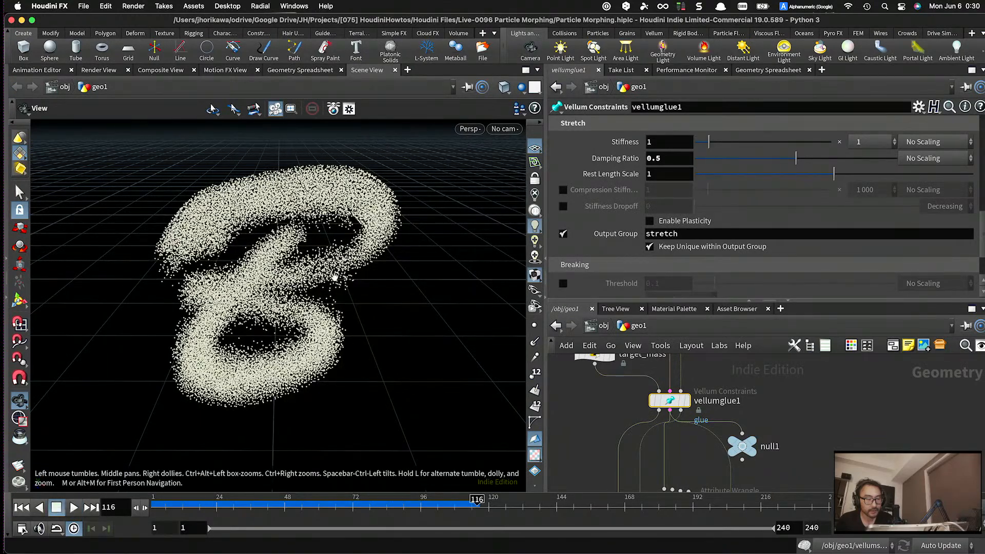
click(74, 506)
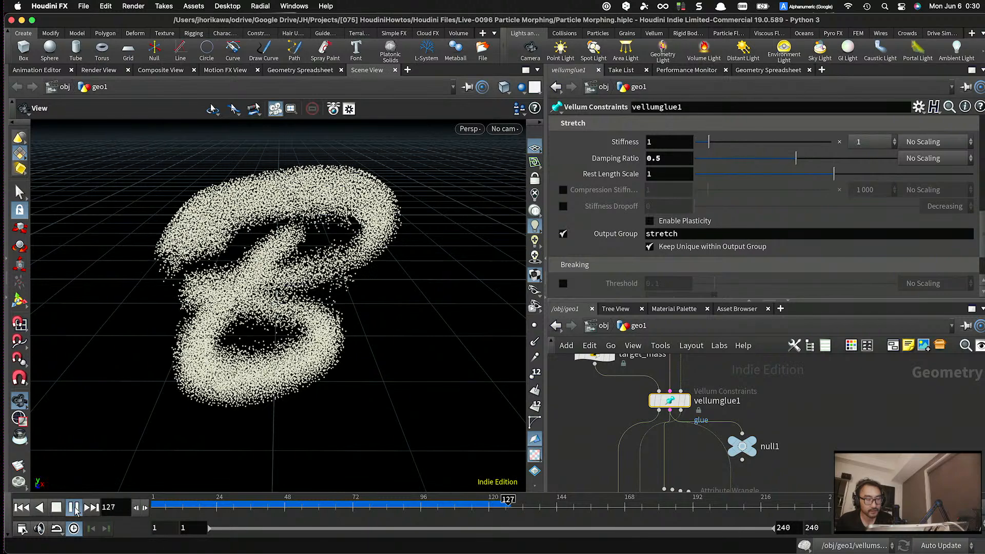
click(74, 507)
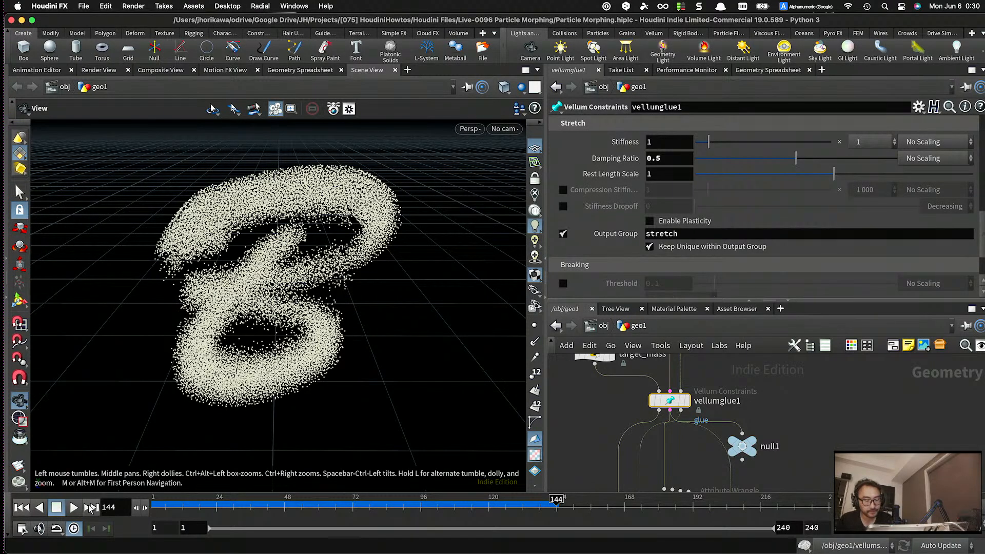
click(74, 507)
click(74, 508)
click(25, 508)
- Go into sopsolver1 inside the forces network of vellumsolver1 and select the target_stitch_stiffness wrangle
scroll(667, 431, down, 8)
scroll(667, 452, up, 5)
double_click(639, 462)
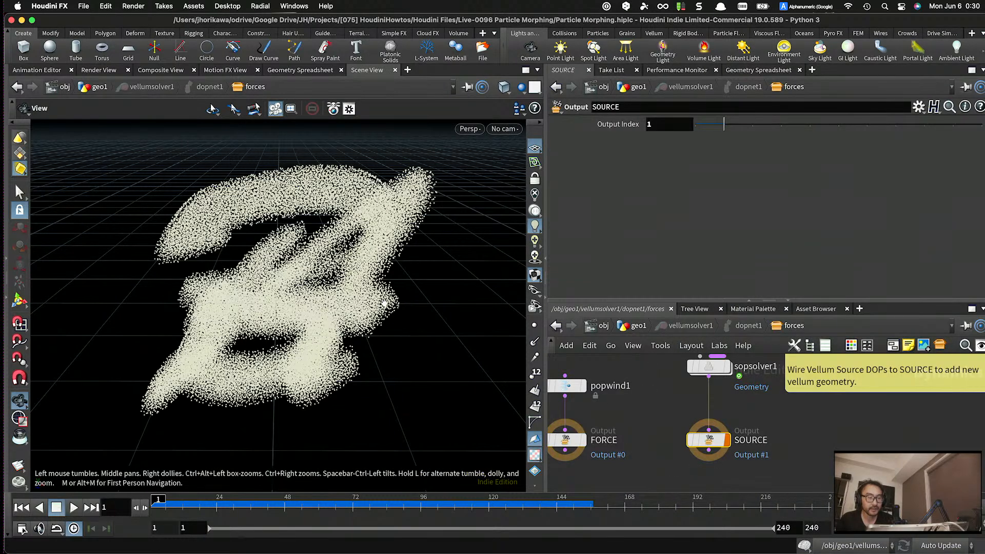
scroll(769, 405, down, 4)
scroll(754, 400, up, 5)
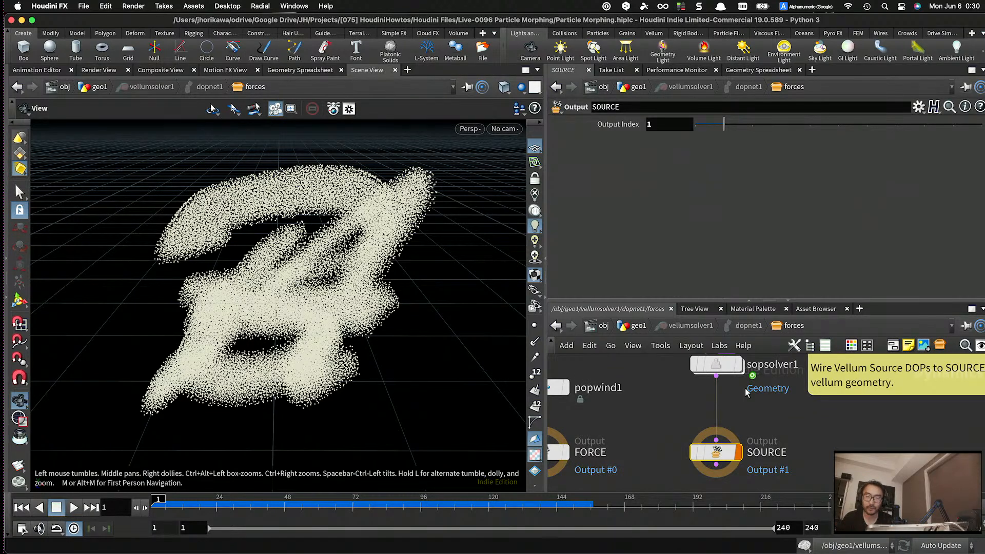
scroll(746, 392, down, 2)
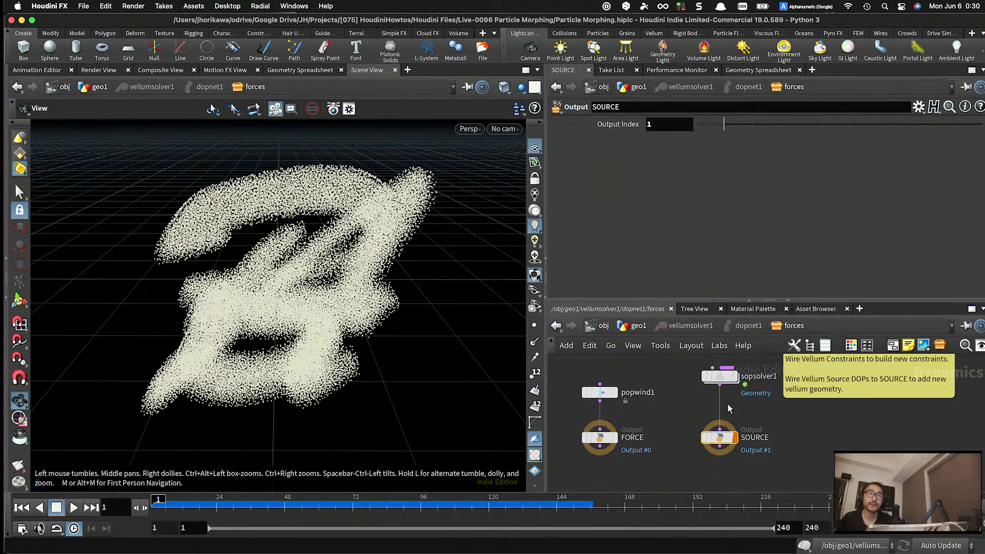
scroll(727, 401, up, 2)
click(719, 370)
double_click(719, 369)
click(762, 410)
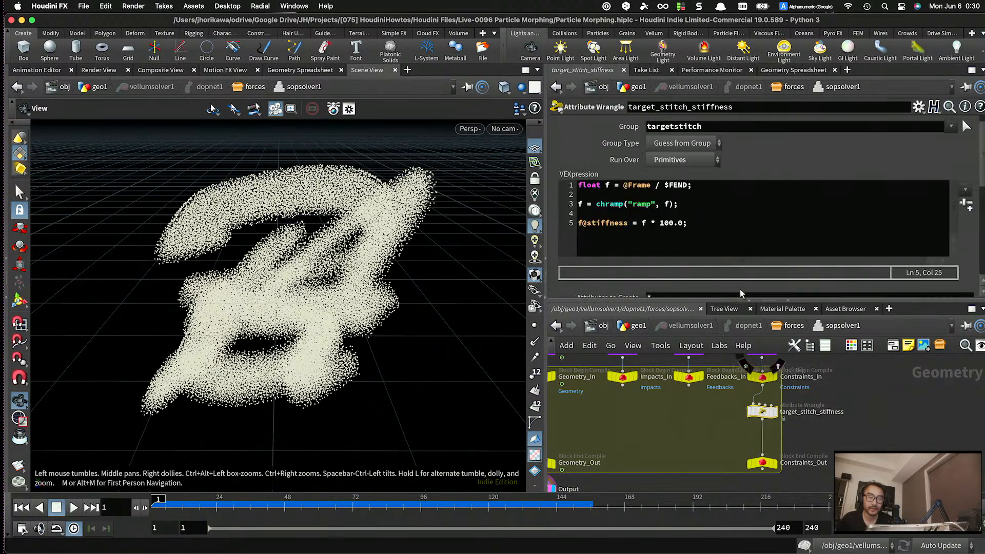
- Examine the VEX code and stiffness ramp of target_stitch_stiffness, enlarging the parameter area to view the whole curve
scroll(689, 228, down, 5)
scroll(731, 276, up, 5)
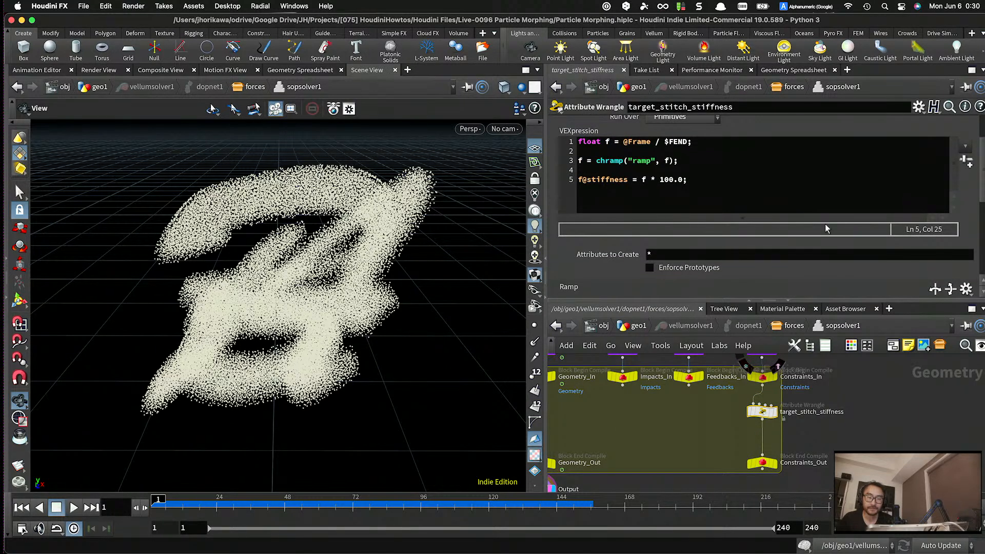
scroll(809, 215, down, 6)
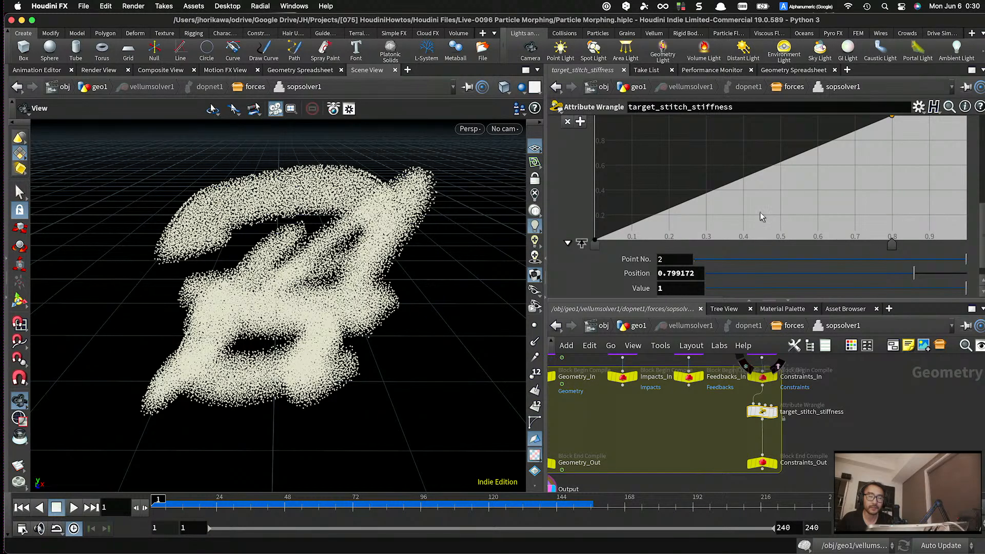
scroll(689, 244, up, 2)
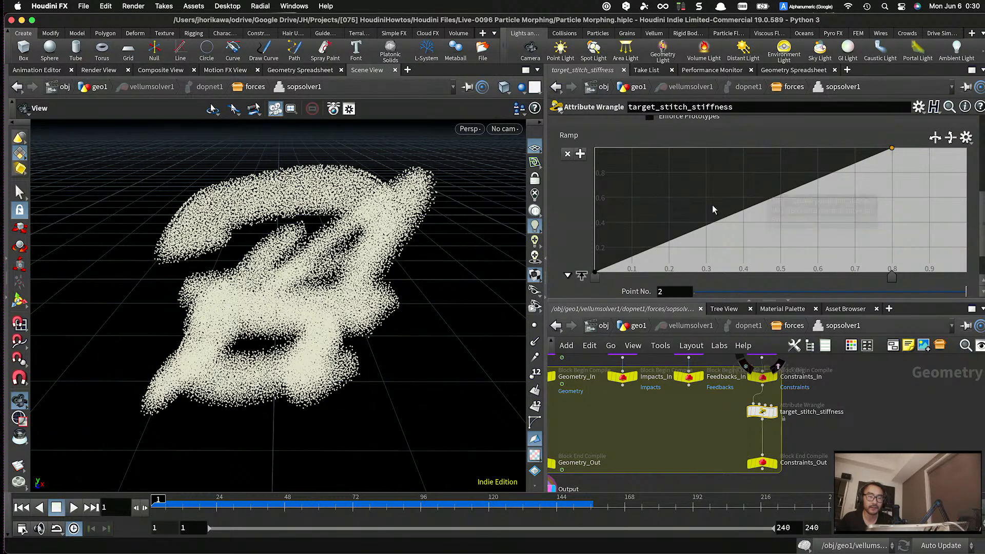
drag(947, 300, 969, 378)
scroll(982, 308, down, 2)
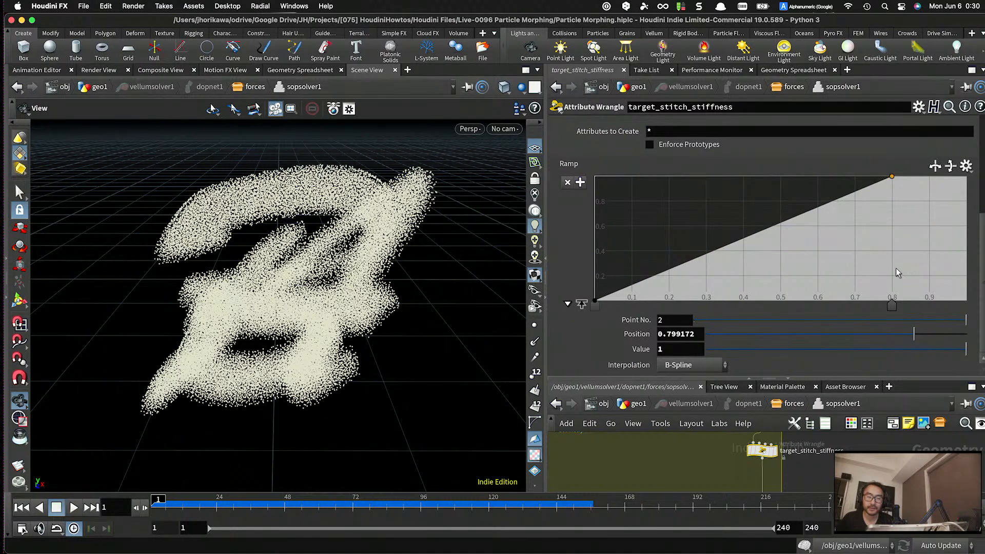
scroll(896, 266, up, 4)
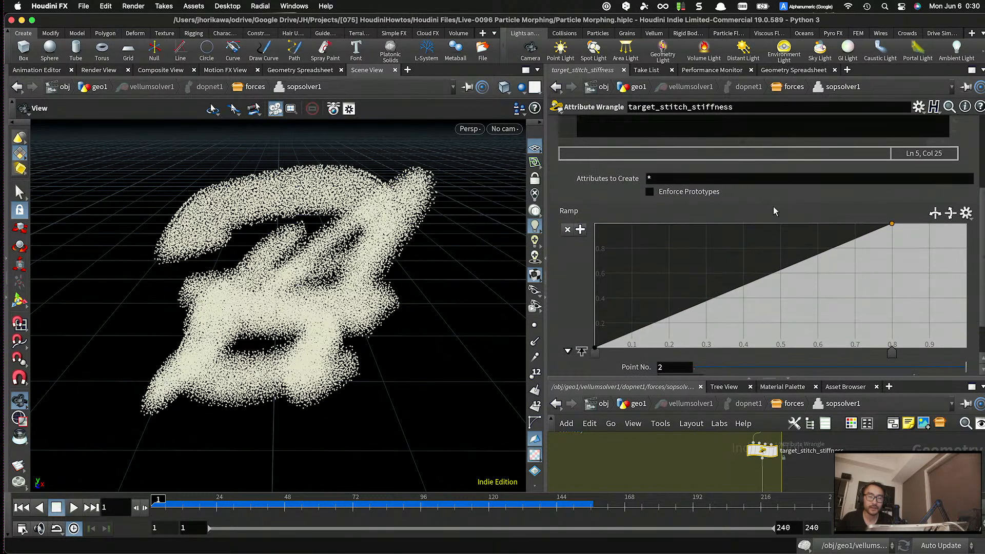
scroll(772, 205, up, 4)
scroll(773, 203, down, 7)
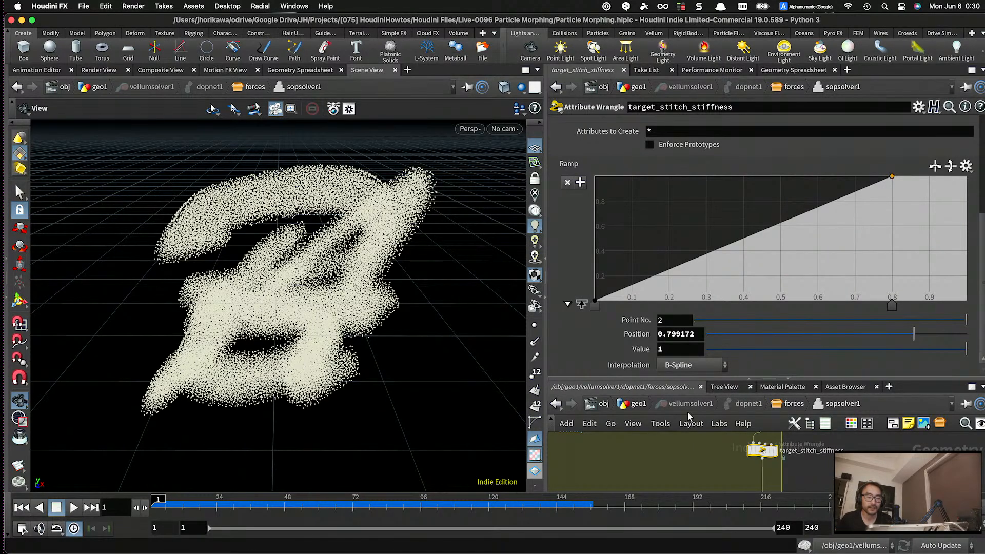
drag(723, 378, 744, 356)
scroll(805, 240, up, 1)
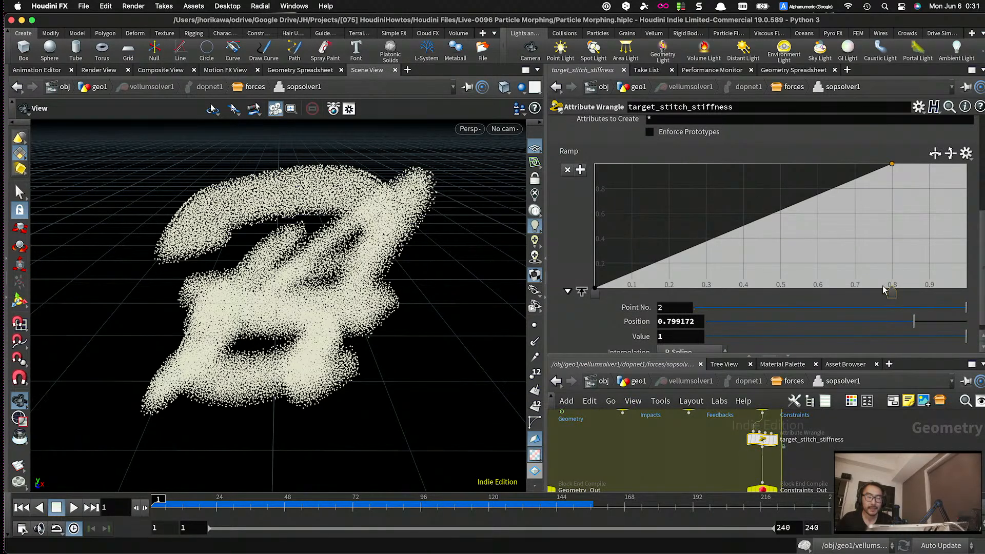
- Reshape the stiffness ramp with points of value 0 near 0.5 and 0.7, about 0.2 near 0.8, and 1 near 0.9 and 1
drag(896, 294, 929, 294)
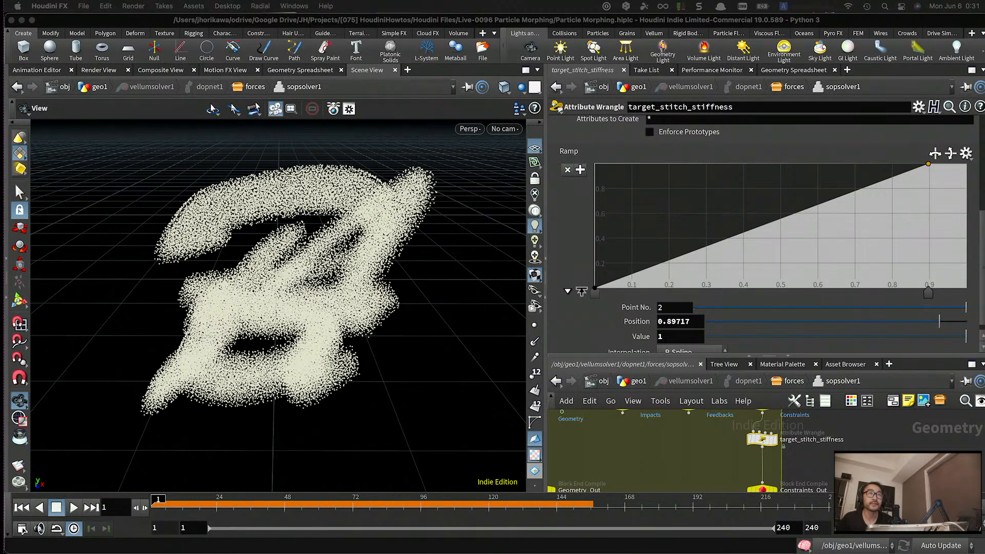
drag(793, 214, 819, 288)
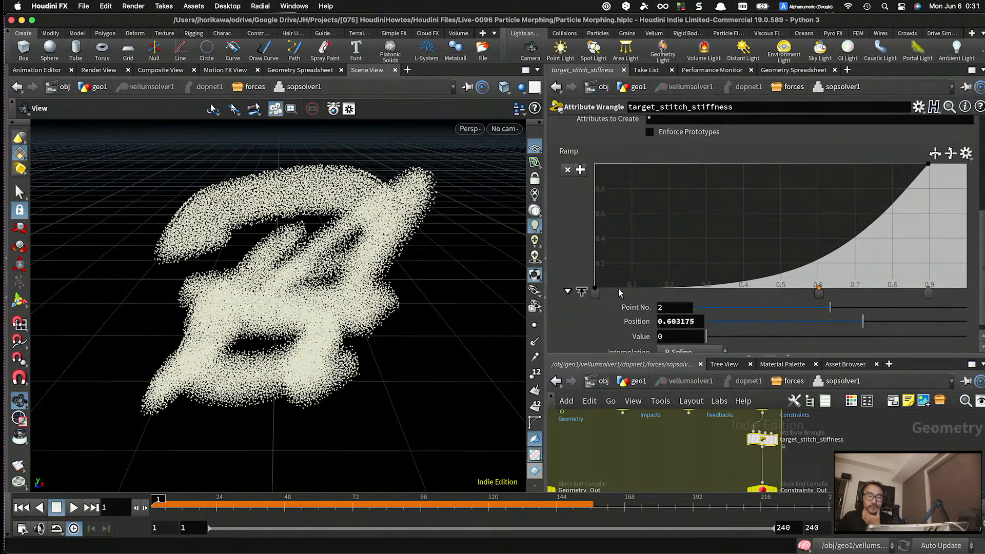
click(745, 285)
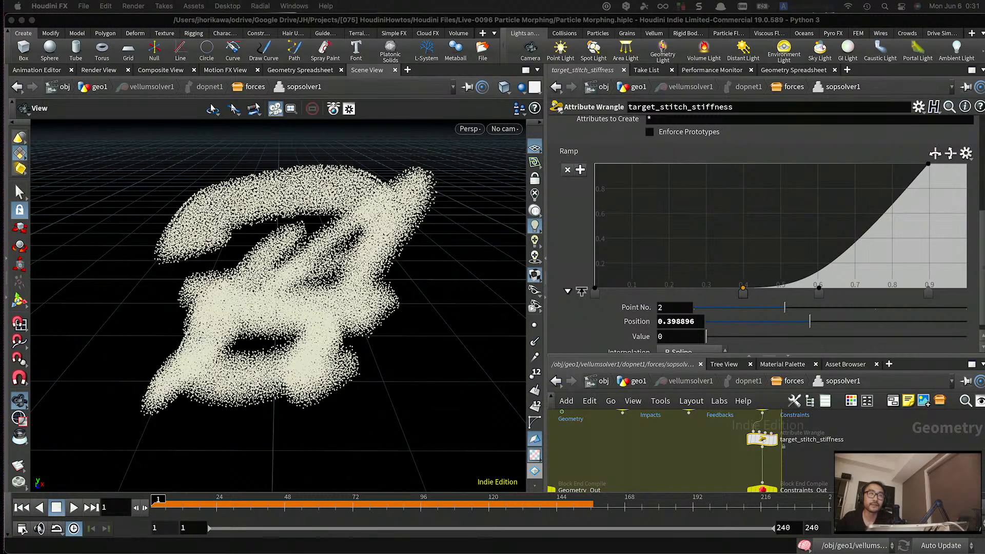
click(743, 296)
drag(740, 294, 855, 296)
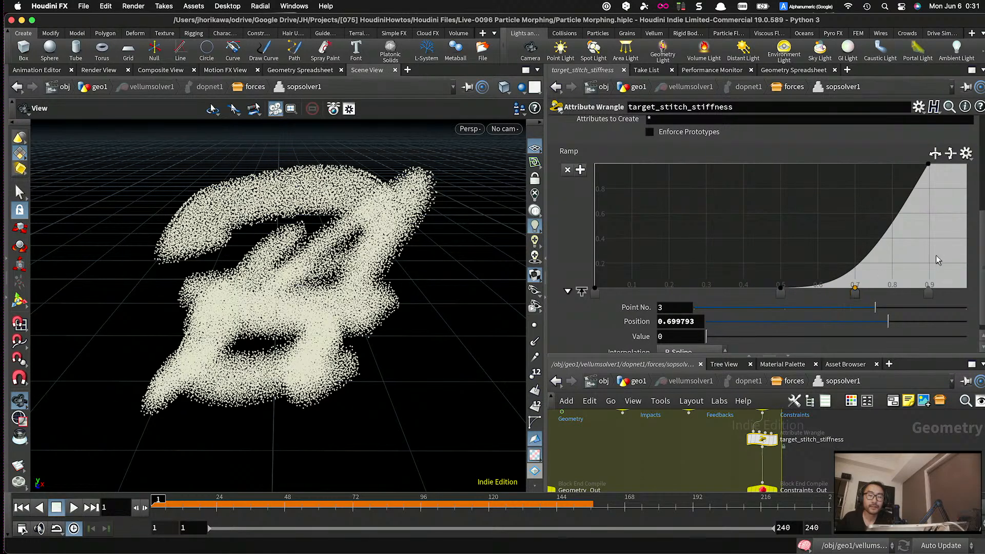
mouse_move(928, 164)
mouse_down()
mouse_move(967, 163)
mouse_move(928, 165)
mouse_up()
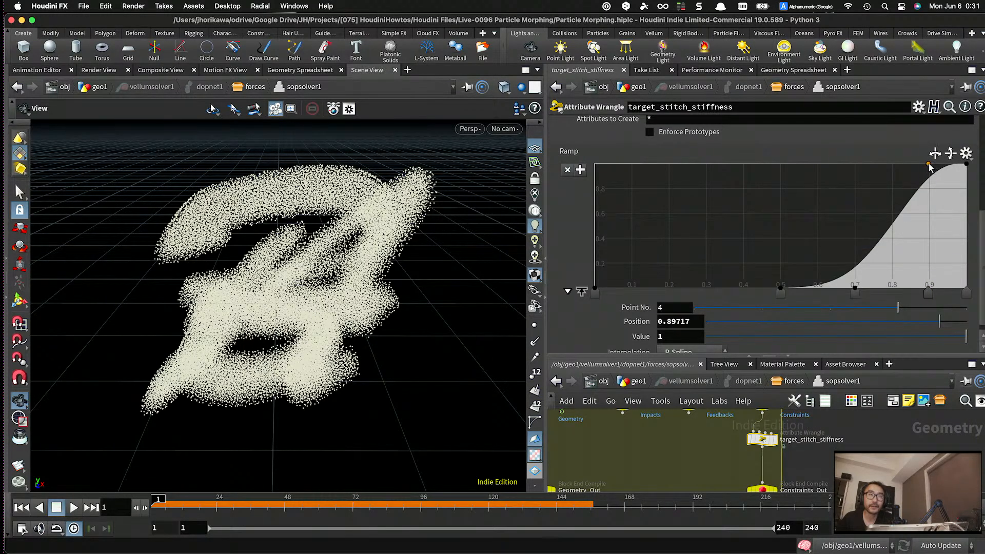
drag(888, 285, 894, 267)
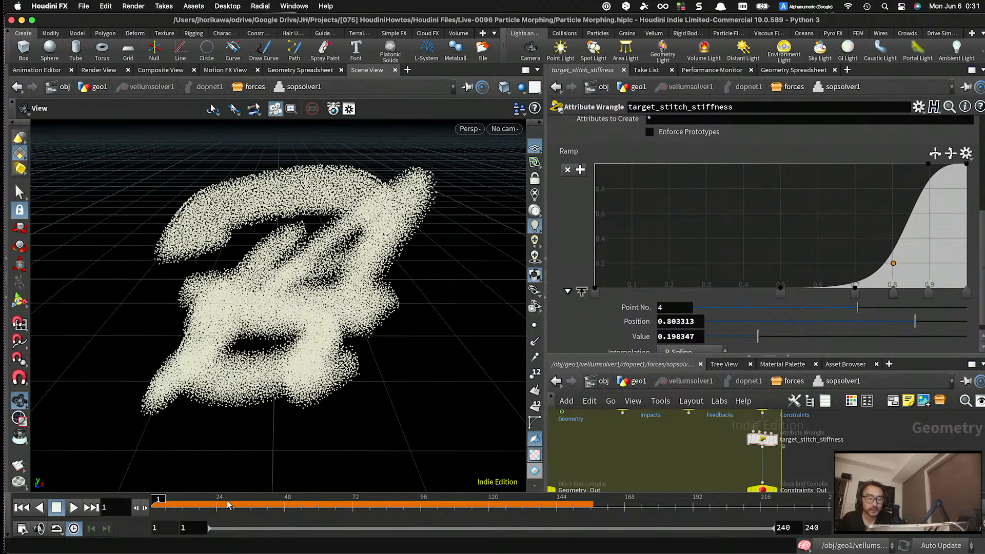
- Return to geo1, play the simulation from frame 1 to check the morph, and scrub to frame 219
click(23, 508)
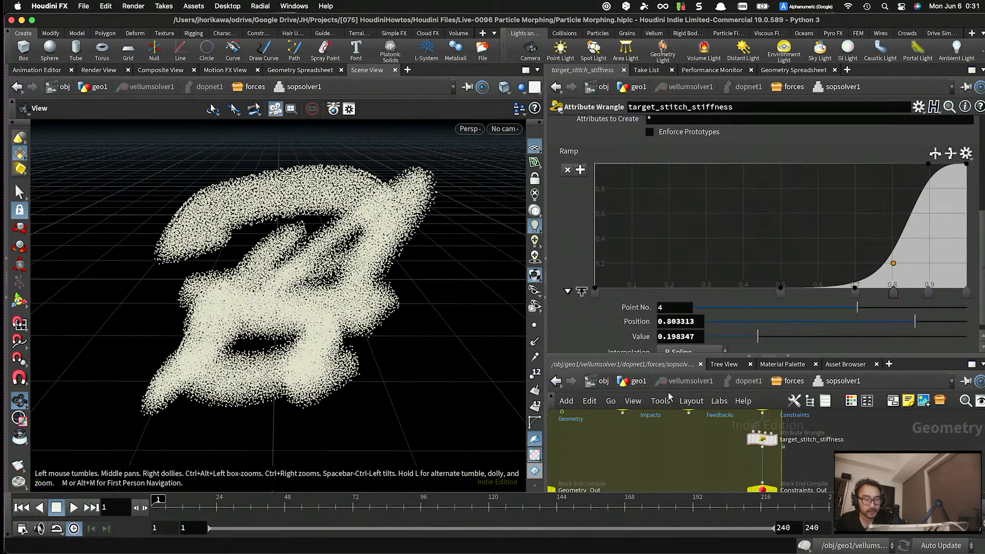
click(636, 381)
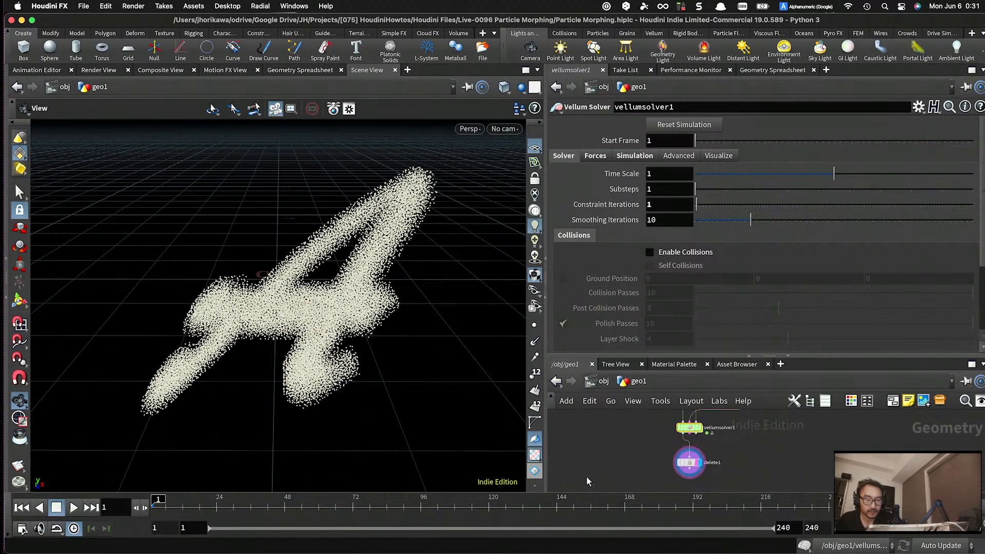
click(74, 507)
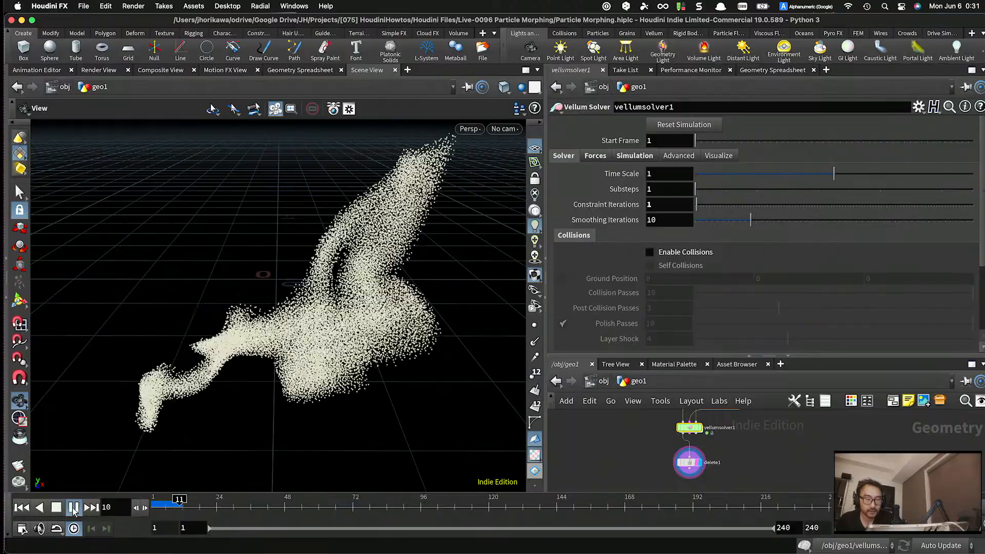
mouse_move(374, 260)
mouse_down()
mouse_move(404, 238)
mouse_move(372, 254)
mouse_up()
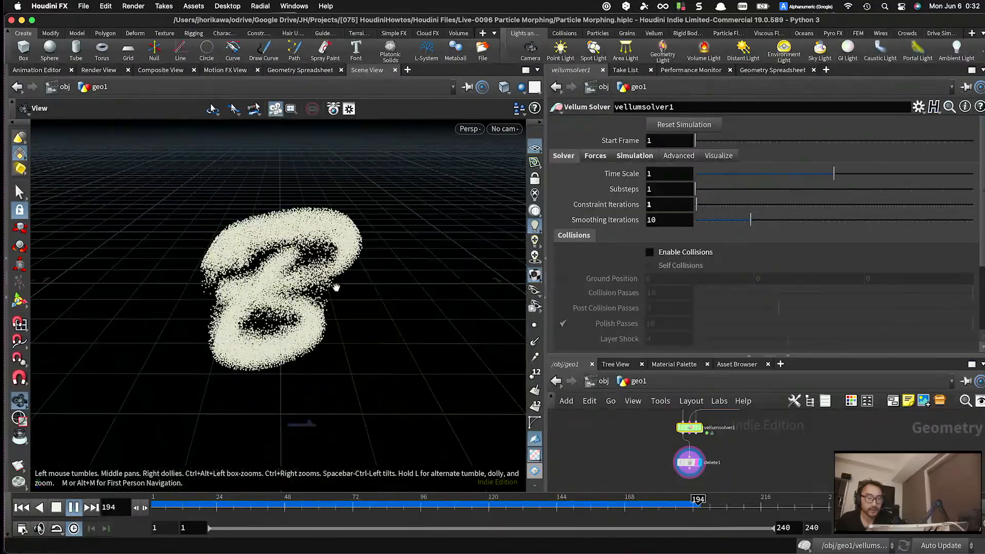
scroll(326, 302, up, 5)
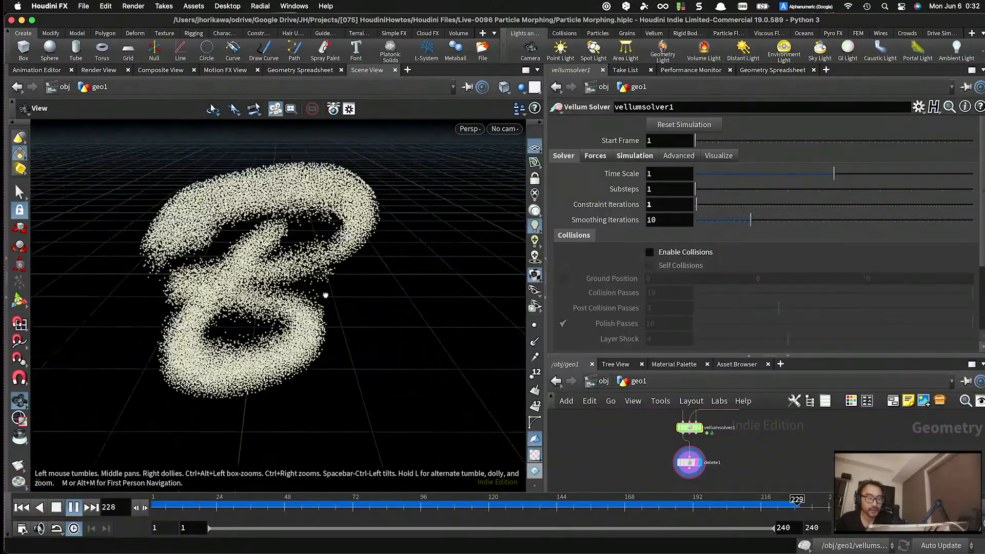
click(77, 510)
drag(470, 505, 768, 496)
- Select vellumglue1 in an enlarged network view and review its stretch settings
drag(671, 355, 667, 286)
scroll(750, 414, down, 8)
scroll(748, 387, up, 12)
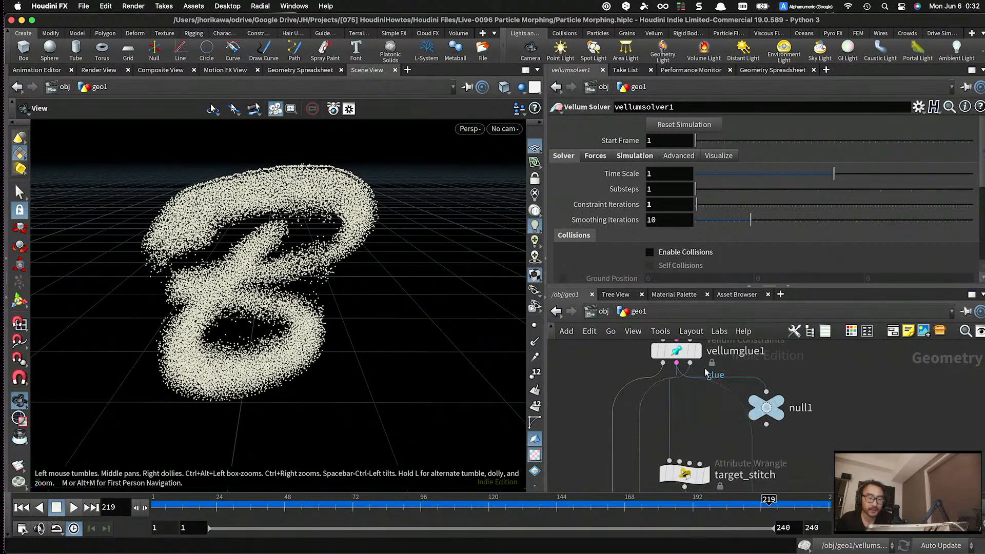
drag(685, 356, 673, 359)
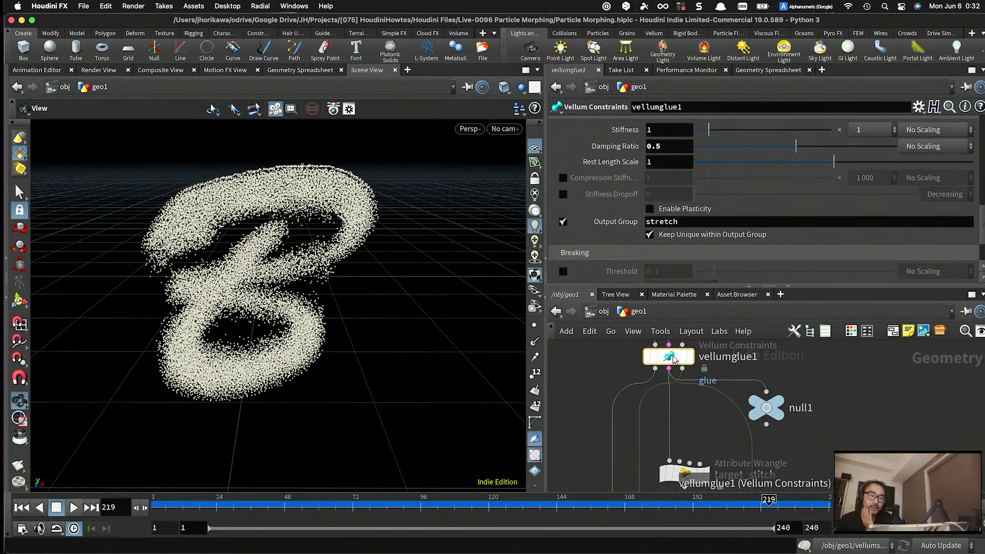
drag(673, 356, 676, 360)
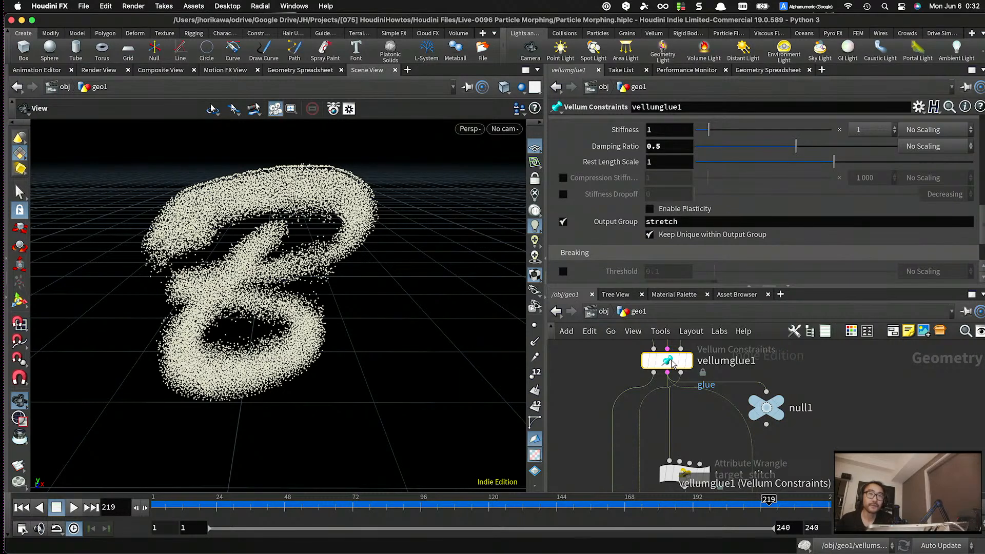
mouse_move(673, 364)
- Reopen sopsolver1 inside vellumsolver1 and locate the connection below the target_stitch_stiffness wrangle
scroll(677, 370, down, 10)
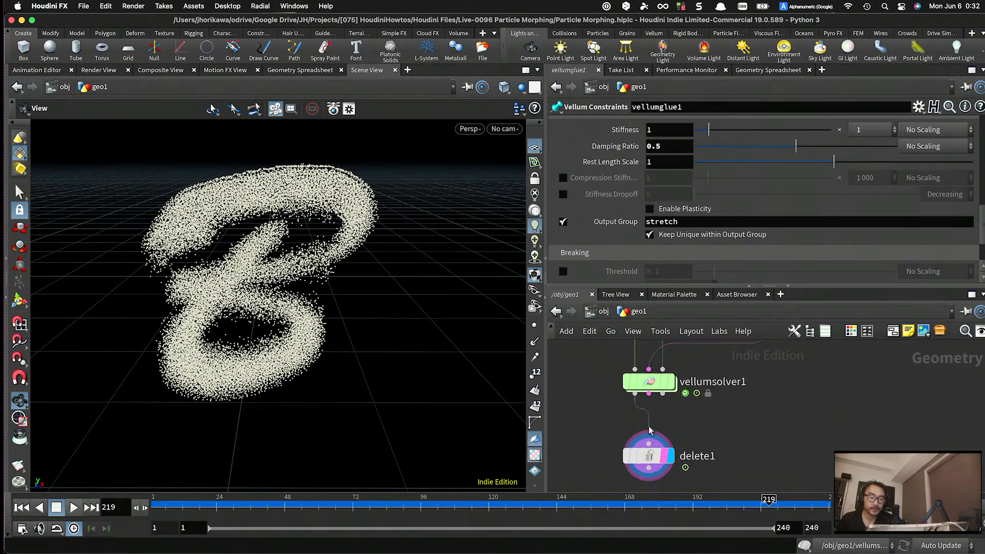
double_click(648, 382)
click(639, 311)
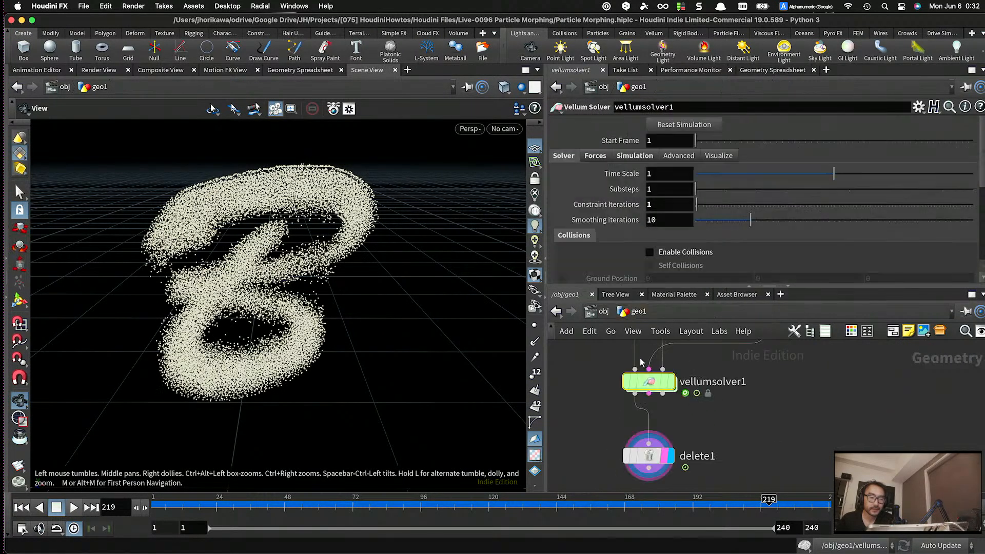
mouse_move(669, 415)
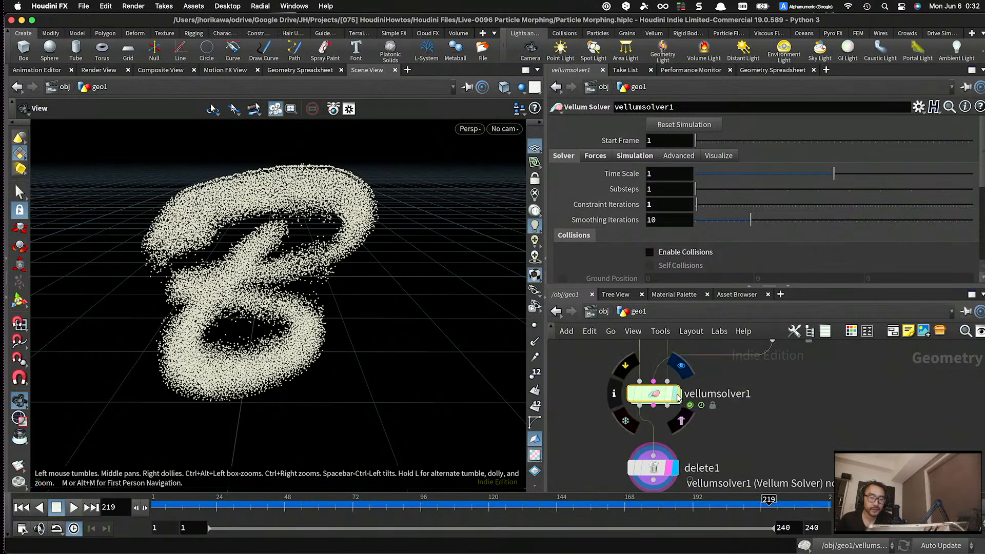
double_click(654, 394)
scroll(663, 434, up, 8)
double_click(661, 412)
scroll(754, 414, up, 5)
- Insert a Primitive Wrangle between target_stitch_stiffness and Constraints_Out and name it stretch_stiffness
key(Tab)
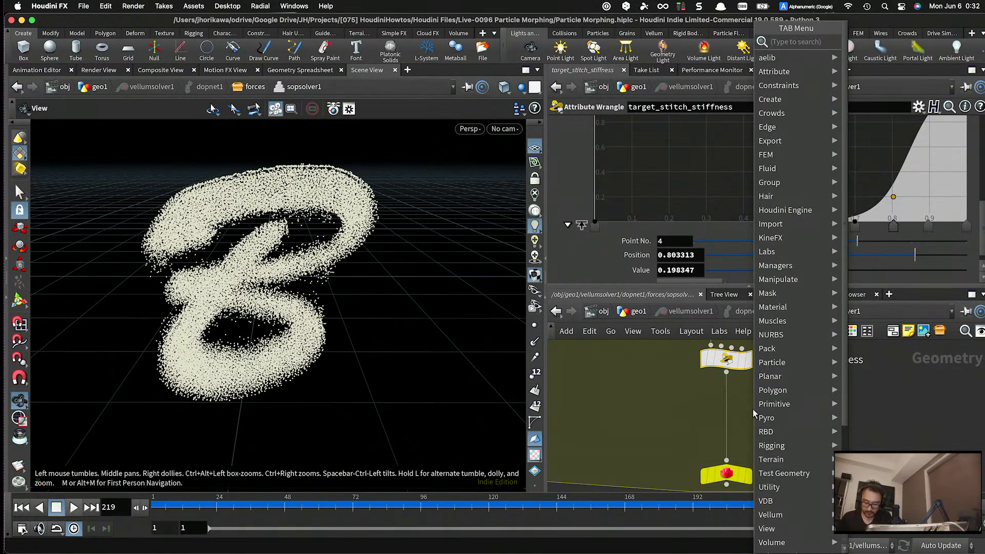
text(primit)
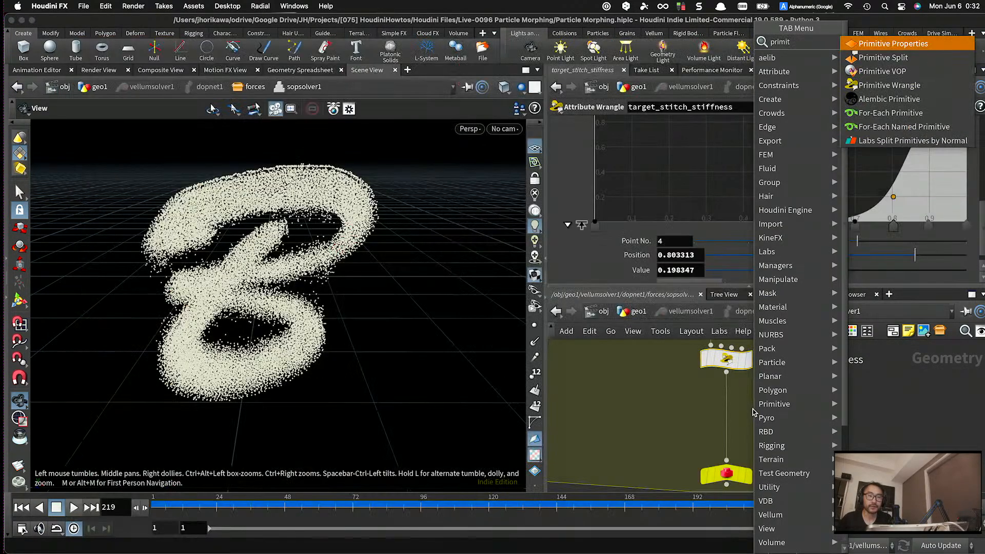
key(Down)
key(Down)
key(Down)
key(Return)
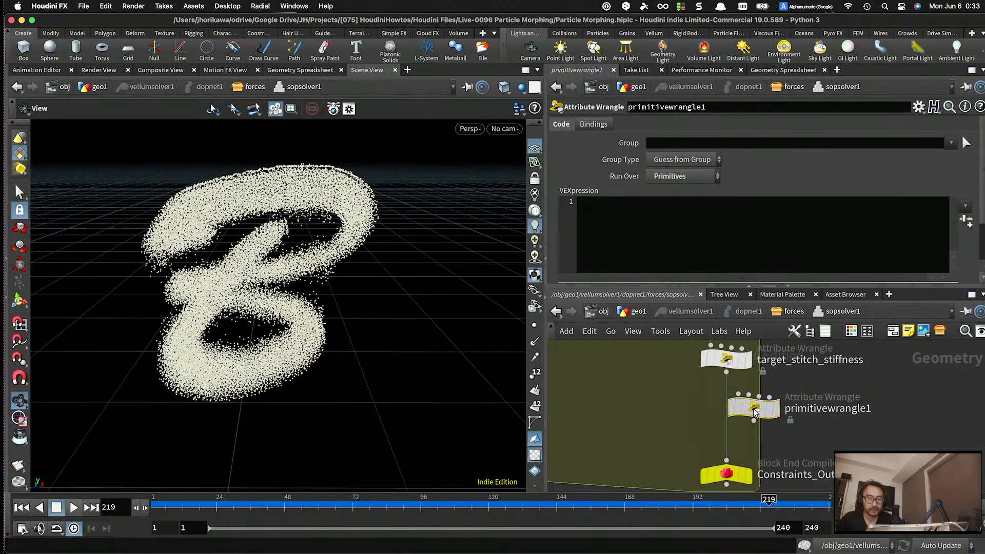
double_click(777, 416)
text(stre)
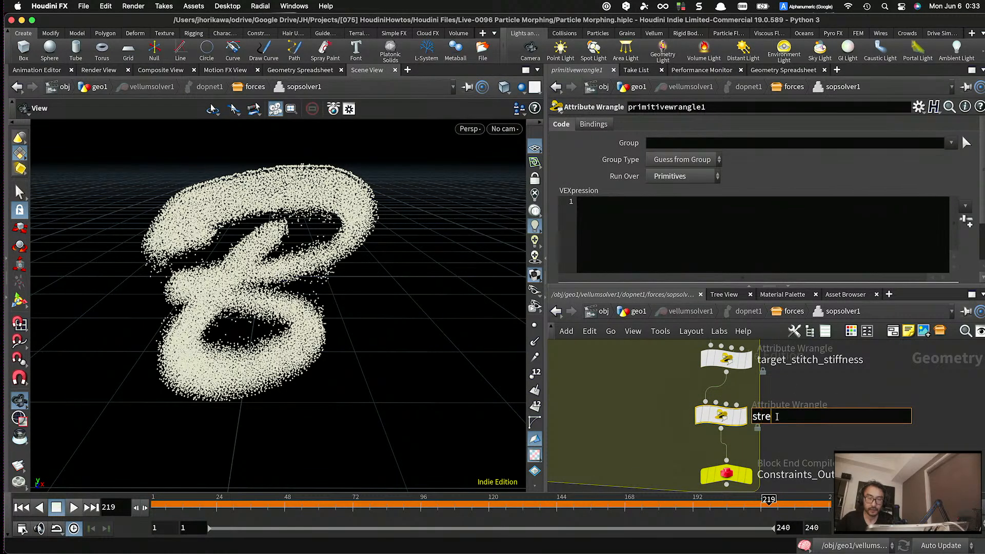
text(tch_stiffness)
key(Return)
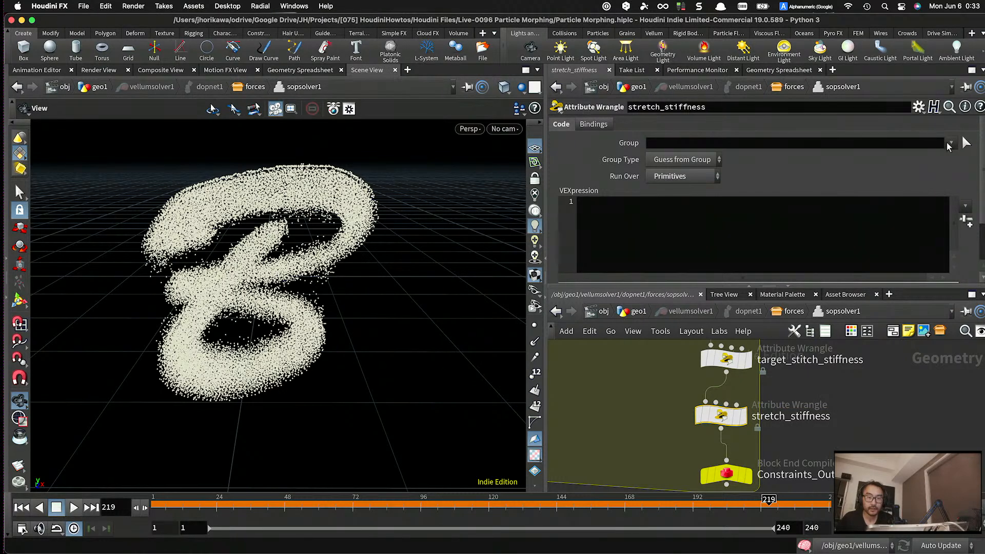
- Display the empty stretch_stiffness wrangle and restrict it to the stretch group
click(740, 418)
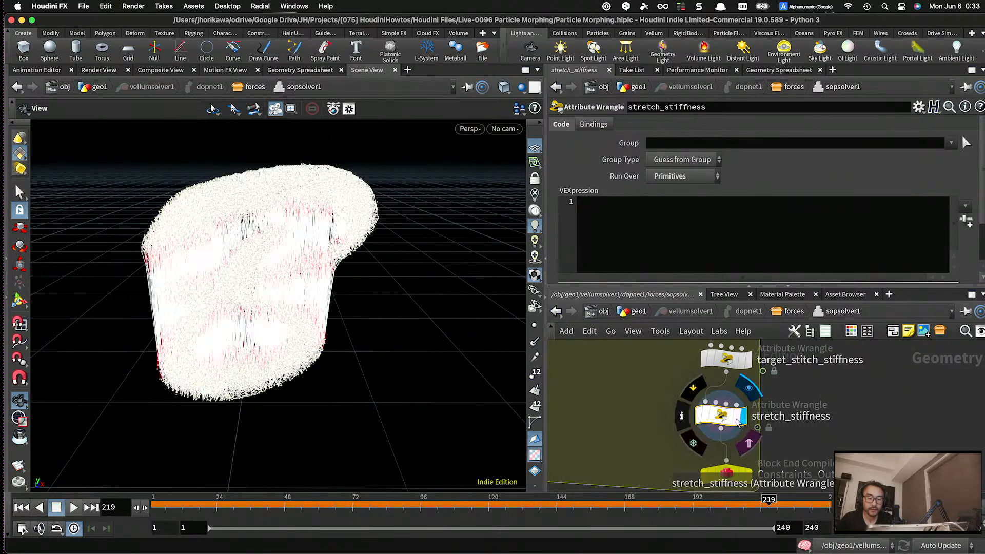
drag(738, 422, 751, 419)
click(952, 143)
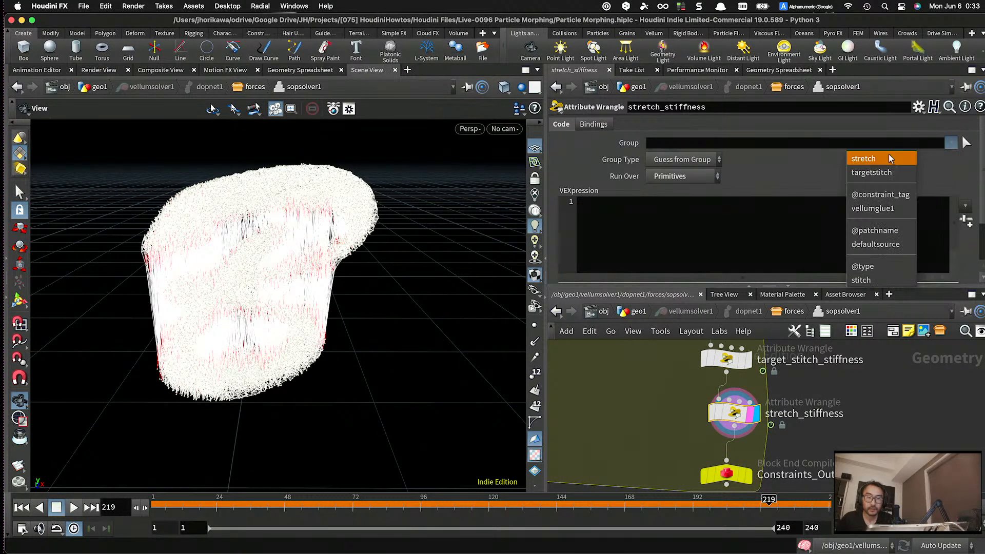
click(909, 156)
click(693, 216)
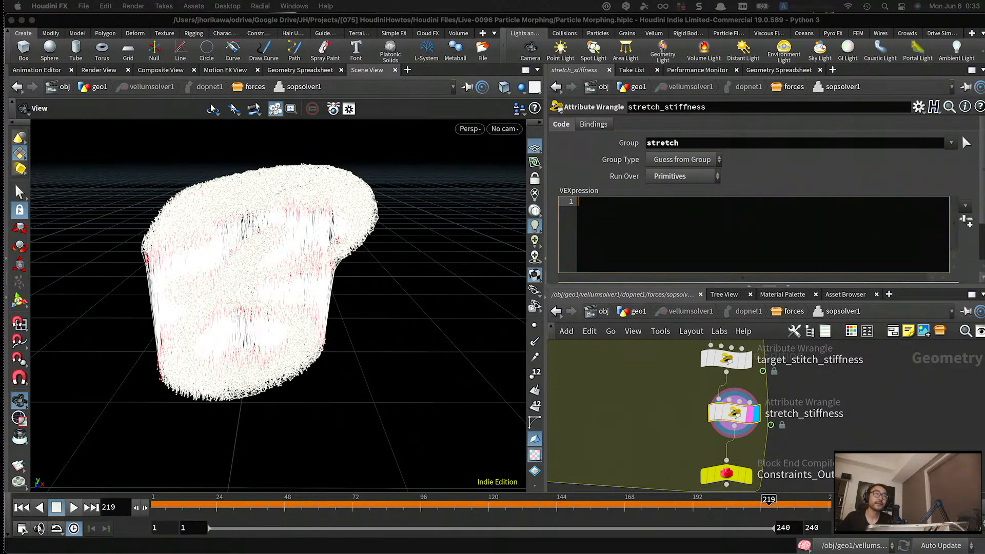
- Delete the empty stretch_stiffness wrangle and put a duplicate of target_stitch_stiffness in its place
click(794, 372)
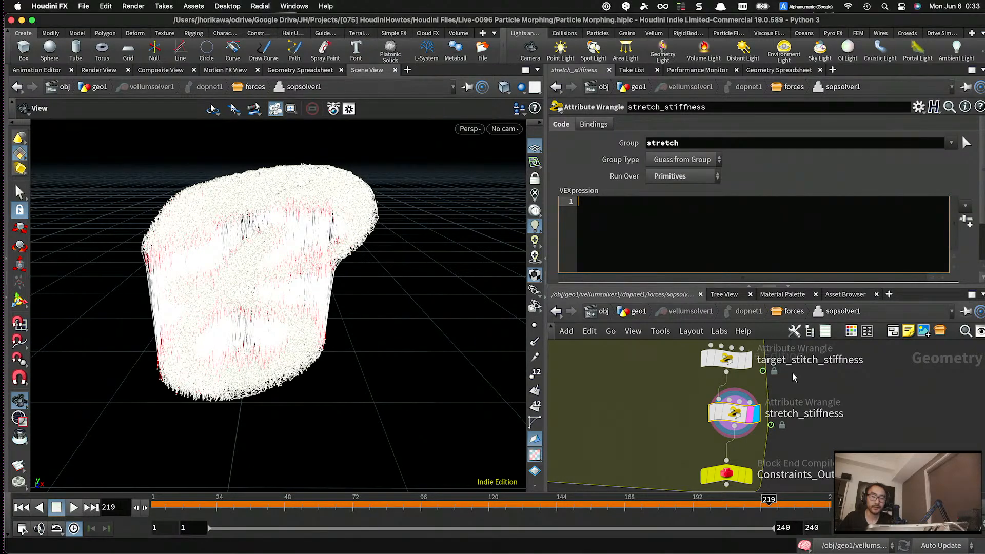
click(725, 359)
click(735, 416)
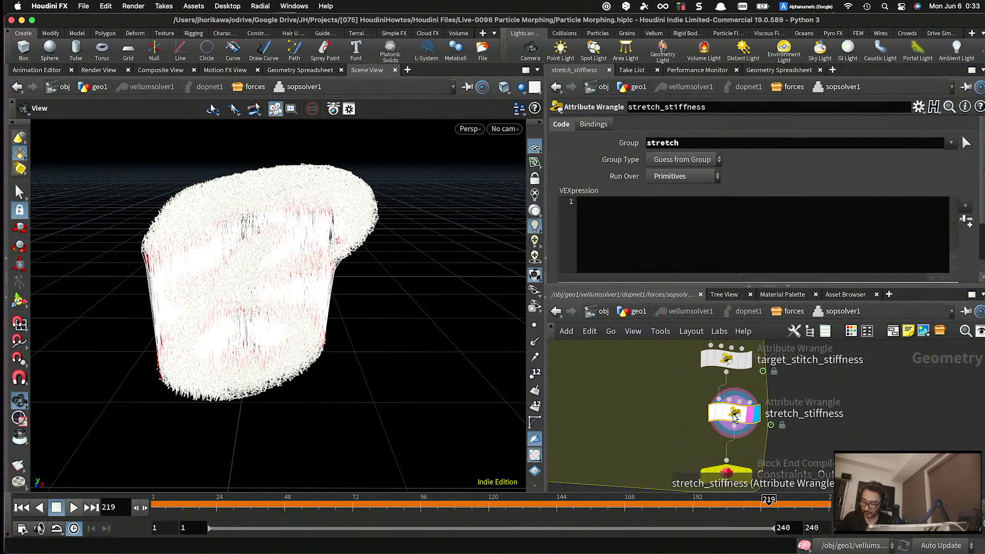
click(731, 360)
alt+drag(731, 362, 731, 422)
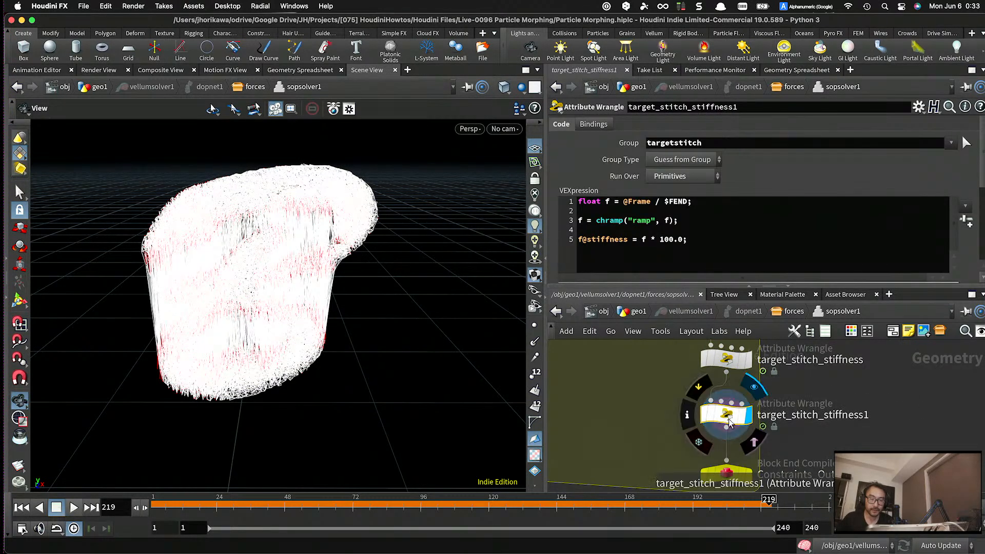
- Rename the duplicated wrangle as stretch_stiffness and align it below target_stitch_stiffness
double_click(802, 417)
text(s)
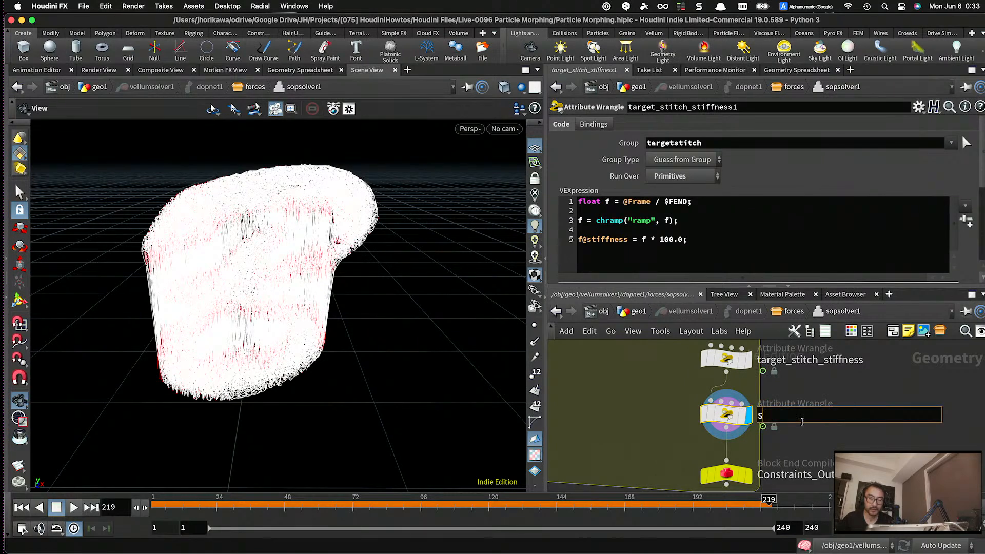
text(tretc)
key(BackSpace)
text(tch_stiffness)
key(Return)
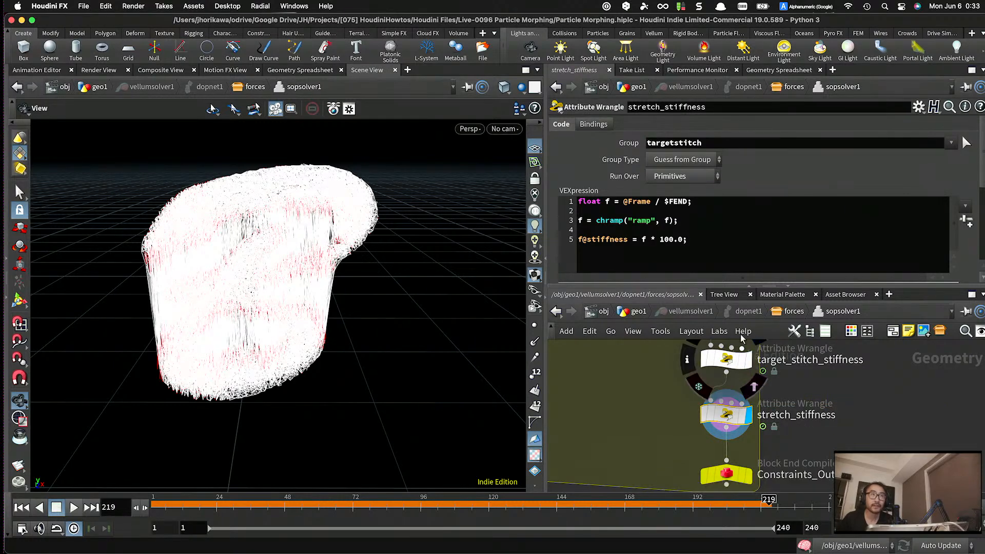
drag(726, 419, 726, 422)
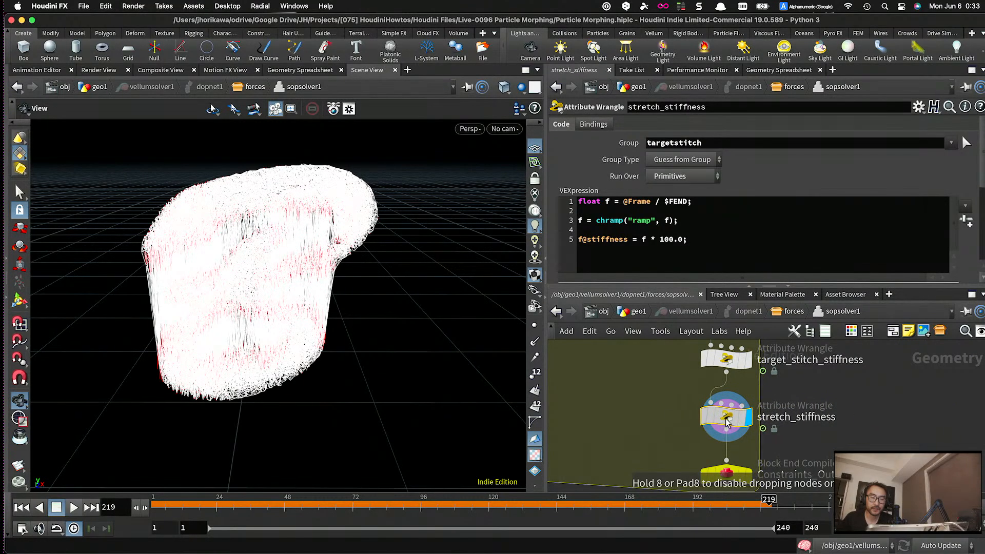
- Replace the group of the stretch_stiffness wrangle with stretch
drag(772, 143, 609, 145)
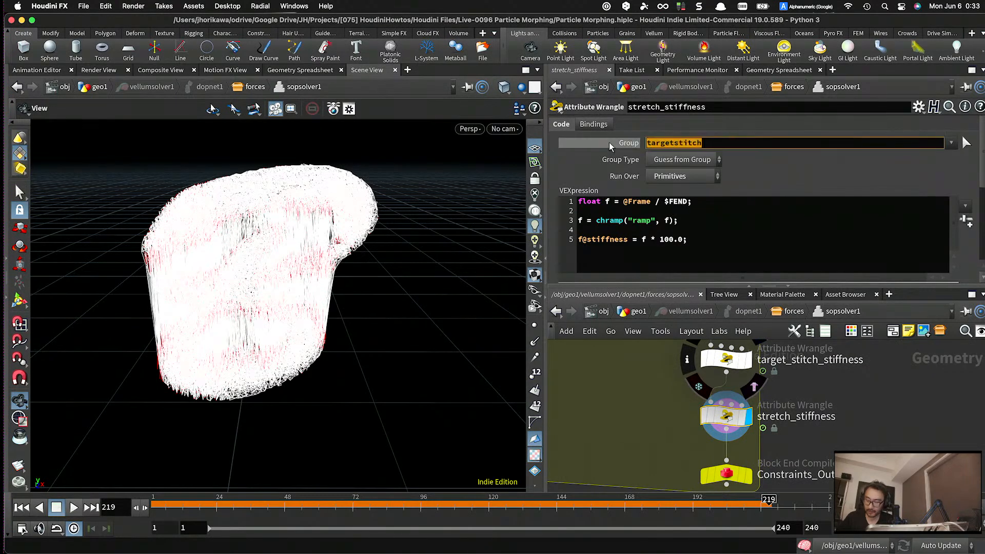
key(BackSpace)
click(950, 144)
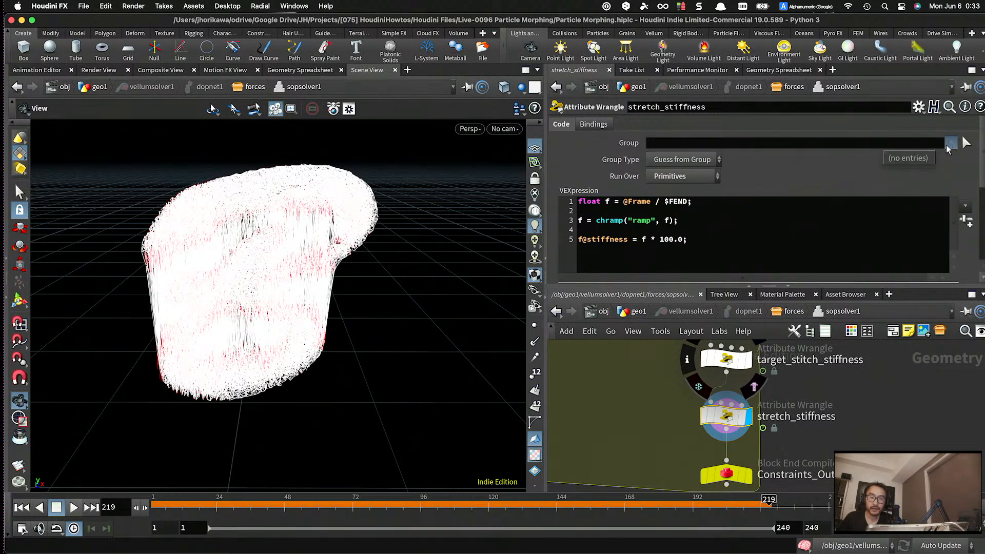
click(910, 144)
text(stretch)
key(Return)
- Examine the enlarged ramp of stretch_stiffness and the code line that assigns f@stiffness
mouse_move(723, 413)
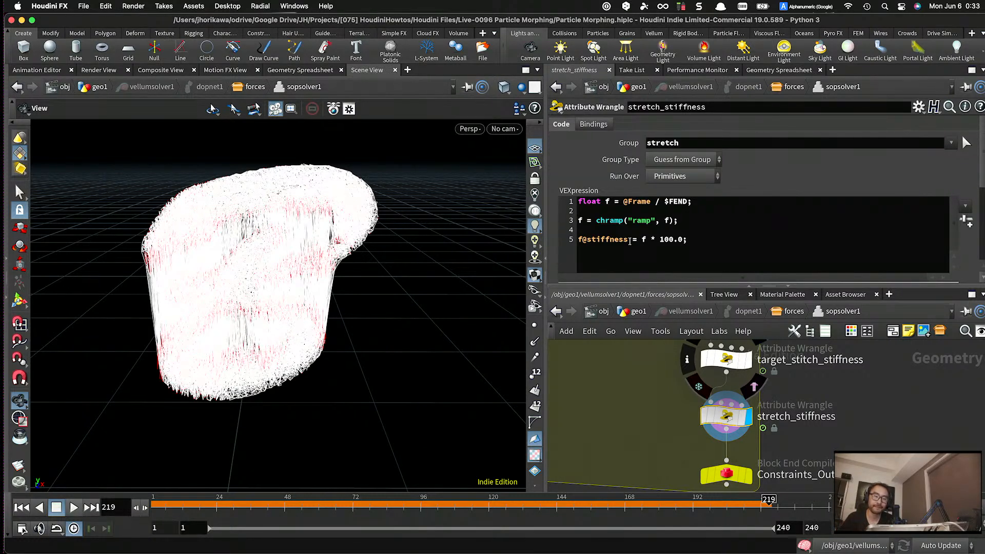
drag(689, 293, 689, 384)
scroll(820, 339, down, 2)
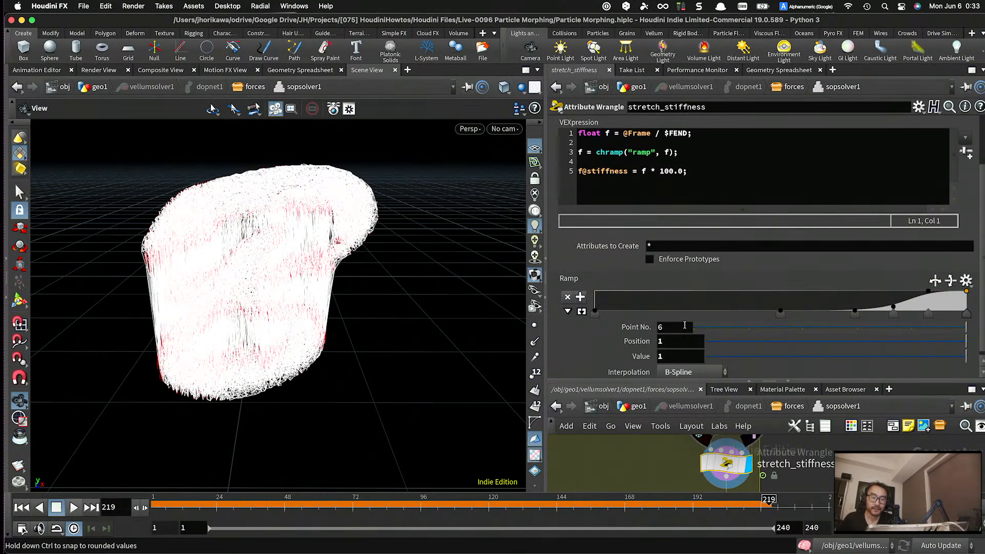
click(581, 311)
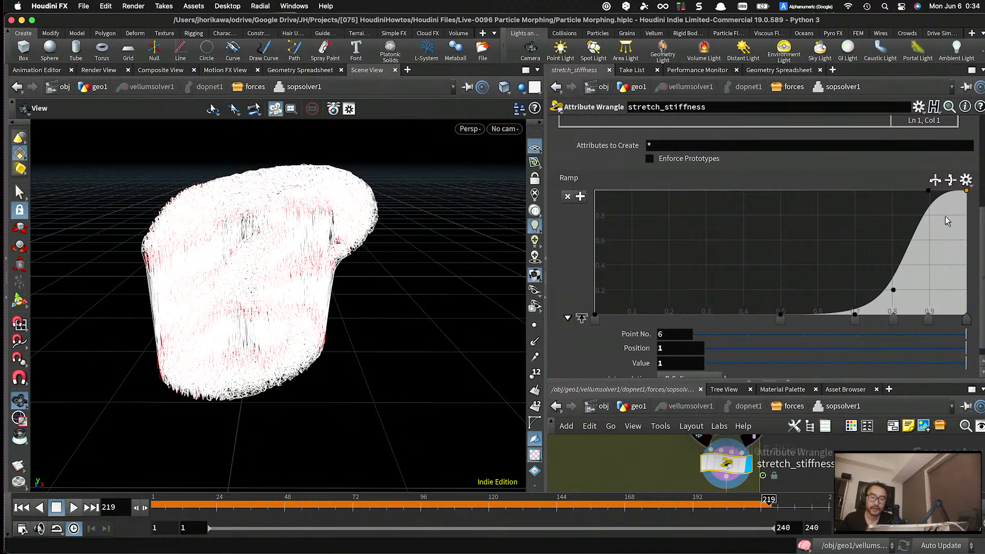
scroll(949, 256, up, 5)
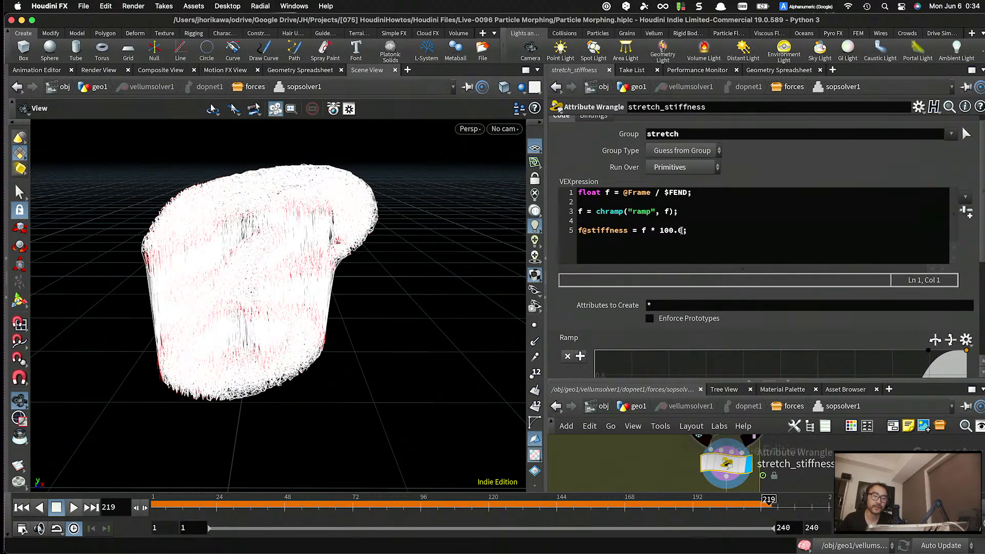
drag(684, 231, 572, 233)
drag(735, 229, 526, 233)
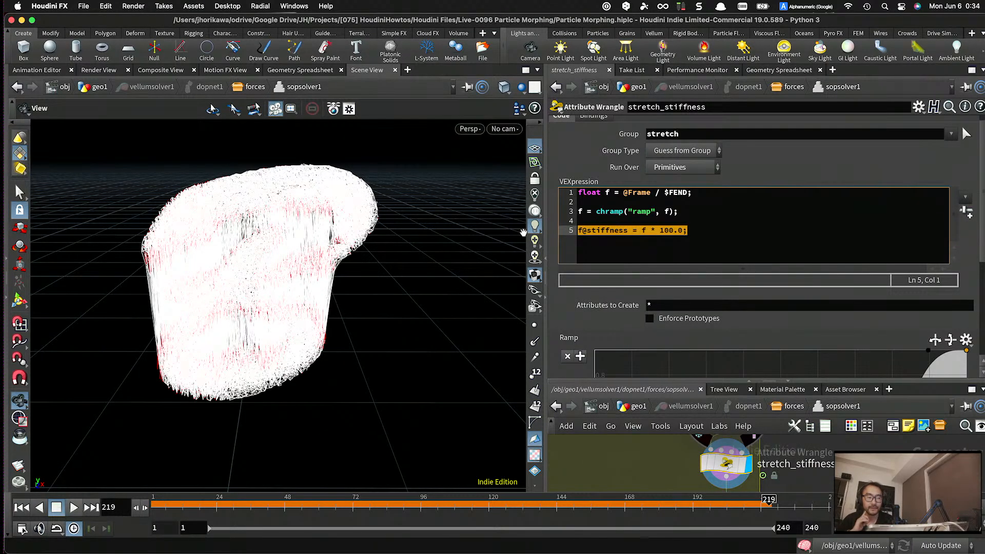
click(689, 253)
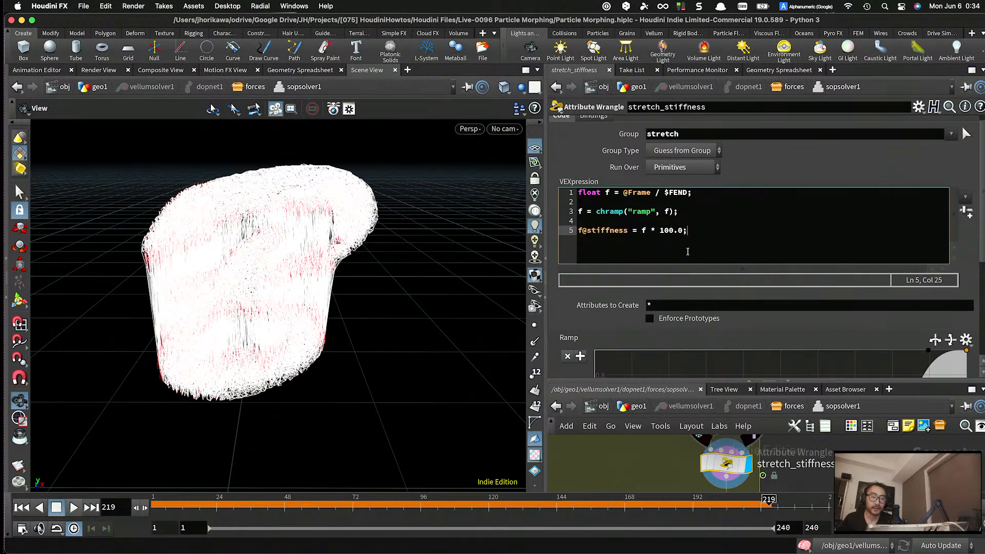
drag(742, 380, 740, 289)
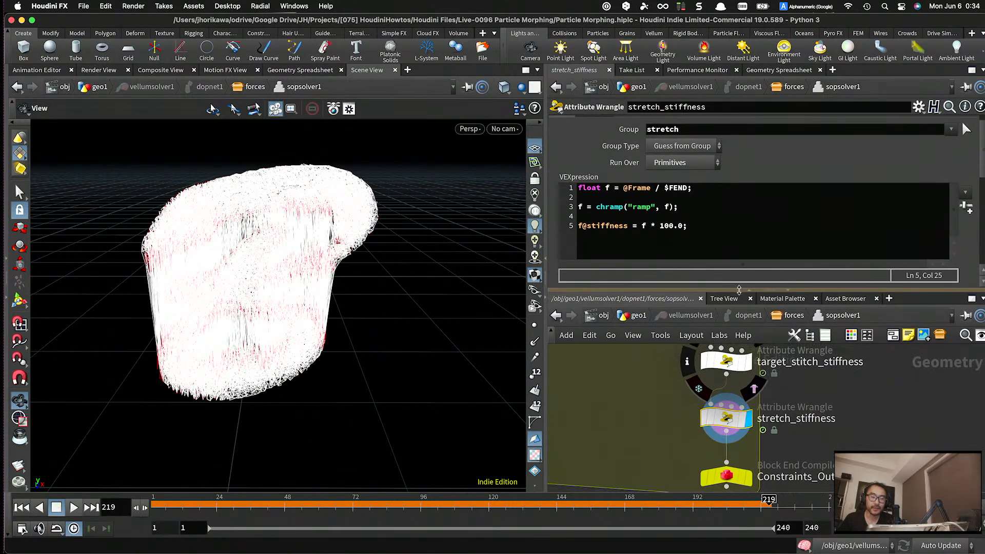
- Return to geo1 and select the target_stitch, attribute transfer and init nodes below the glue connection
scroll(802, 411, down, 4)
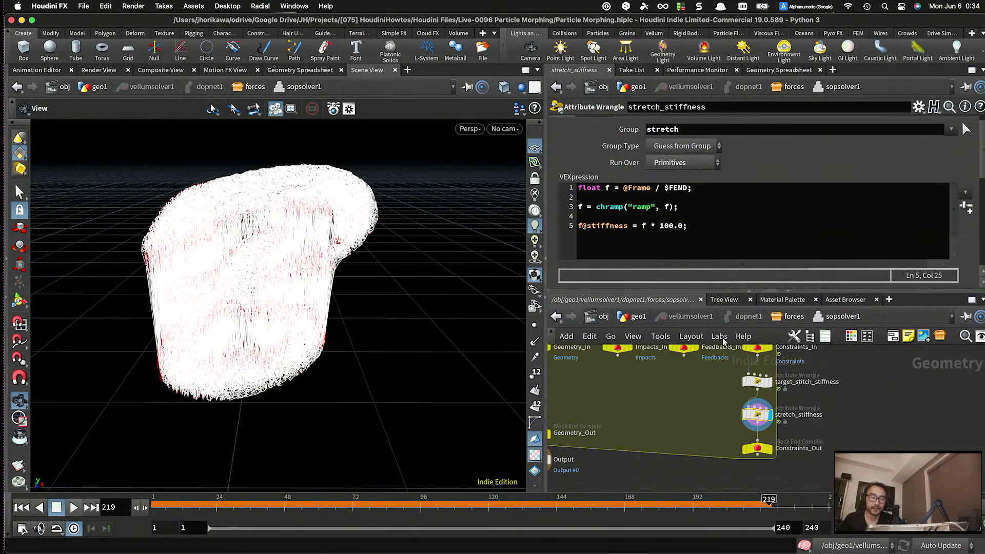
click(639, 316)
scroll(755, 418, down, 4)
scroll(755, 418, up, 3)
middle_drag(761, 426, 763, 477)
mouse_move(797, 399)
middle_down()
mouse_move(791, 432)
mouse_move(792, 379)
mouse_move(792, 399)
middle_up()
scroll(709, 409, up, 3)
scroll(712, 428, down, 4)
scroll(714, 382, up, 3)
middle_drag(712, 382, 709, 420)
drag(709, 418, 684, 411)
middle_drag(714, 429, 714, 388)
scroll(720, 408, down, 4)
drag(791, 477, 717, 413)
scroll(718, 417, up, 2)
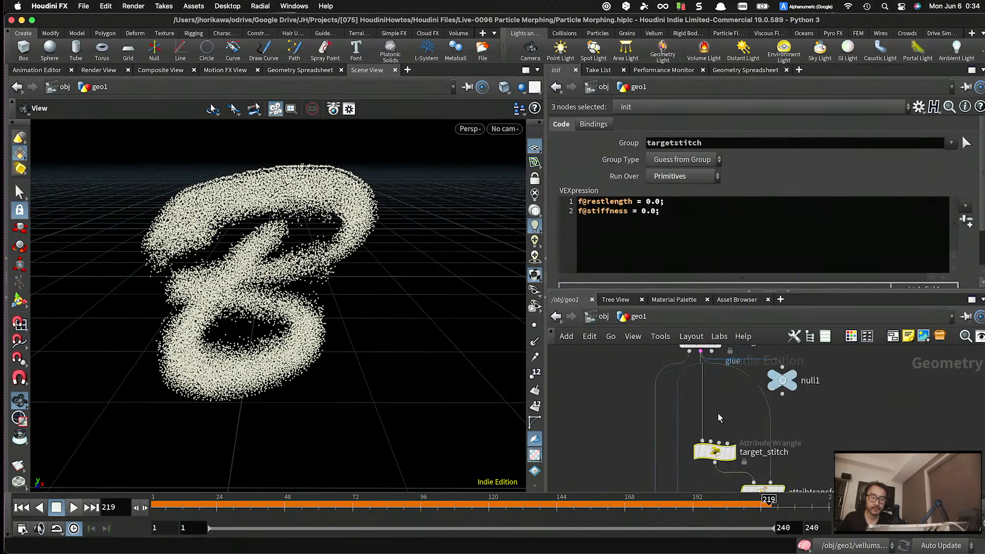
- Insert a Primitive Wrangle between the glue connection and the target_stitch wrangle
key(Tab)
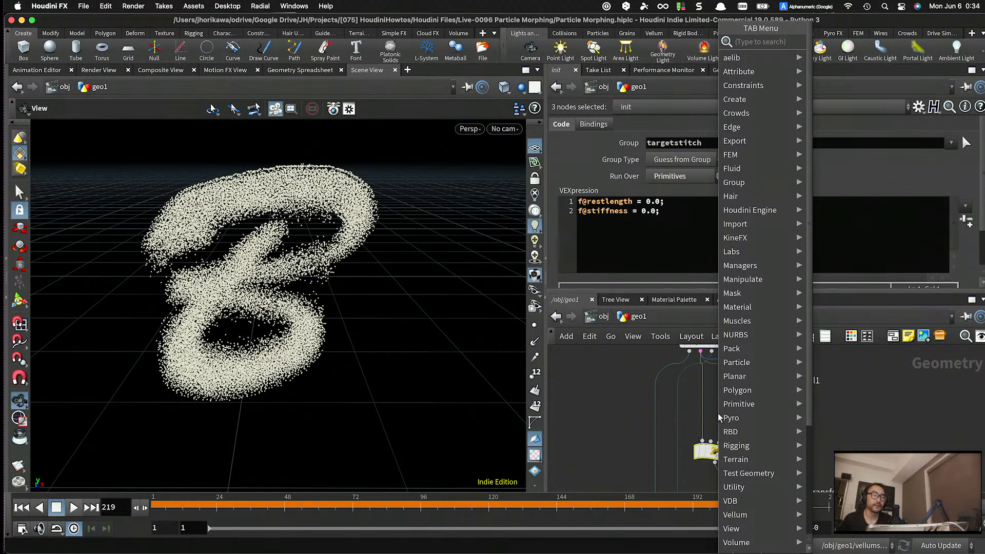
key(Escape)
key(Tab)
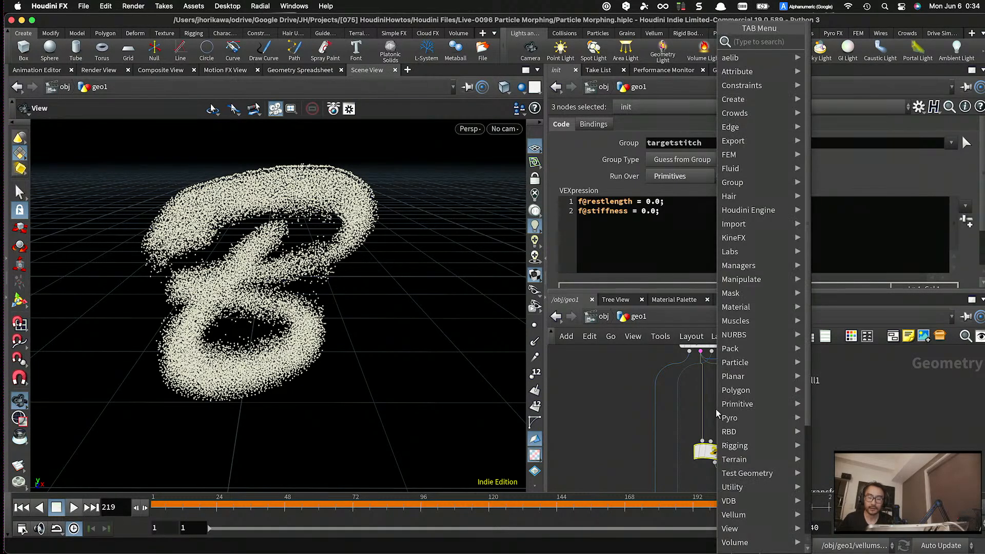
text(prim)
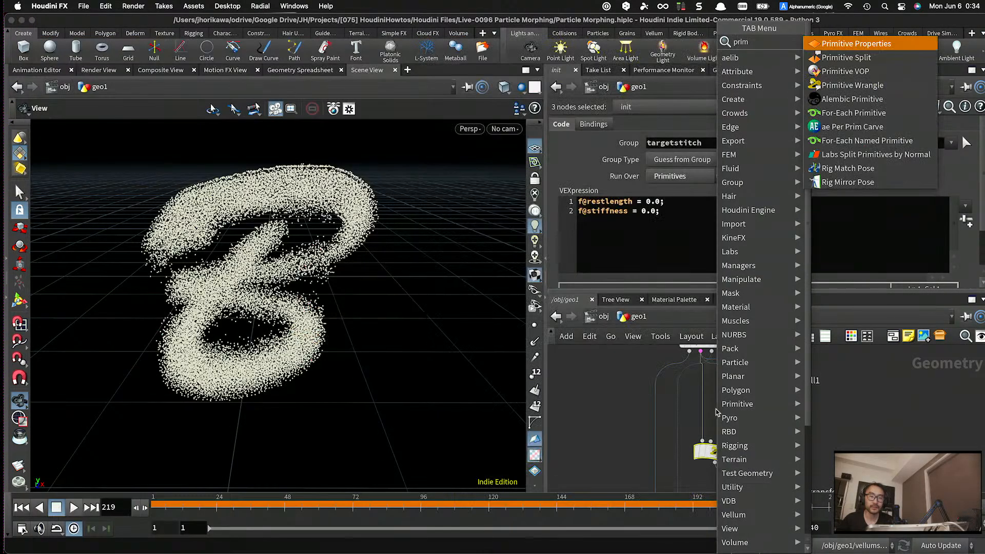
key(Down)
key(Down)
key(Return)
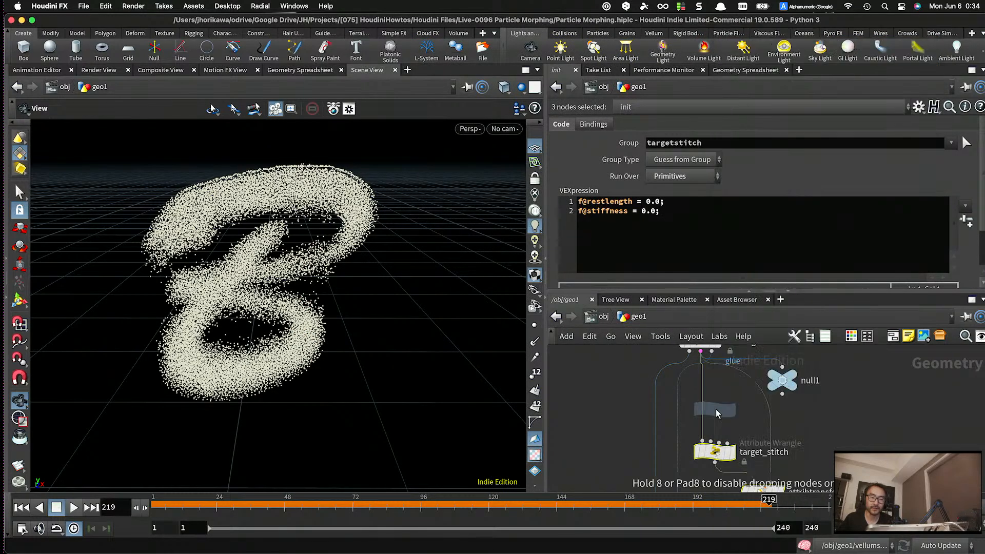
click(716, 414)
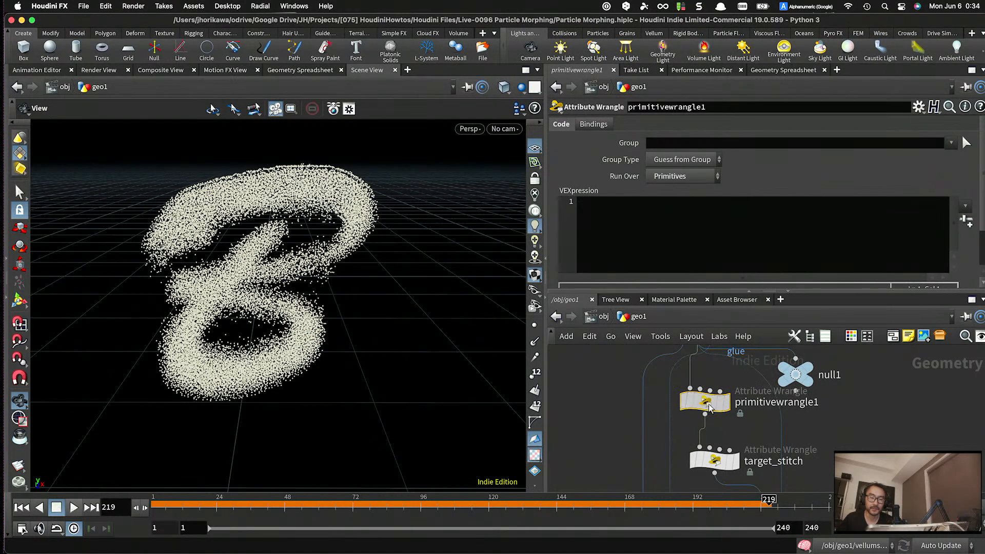
- Store the original stiffness in the new wrangle with the expression f@reststiffness = f@stiffness;
click(695, 234)
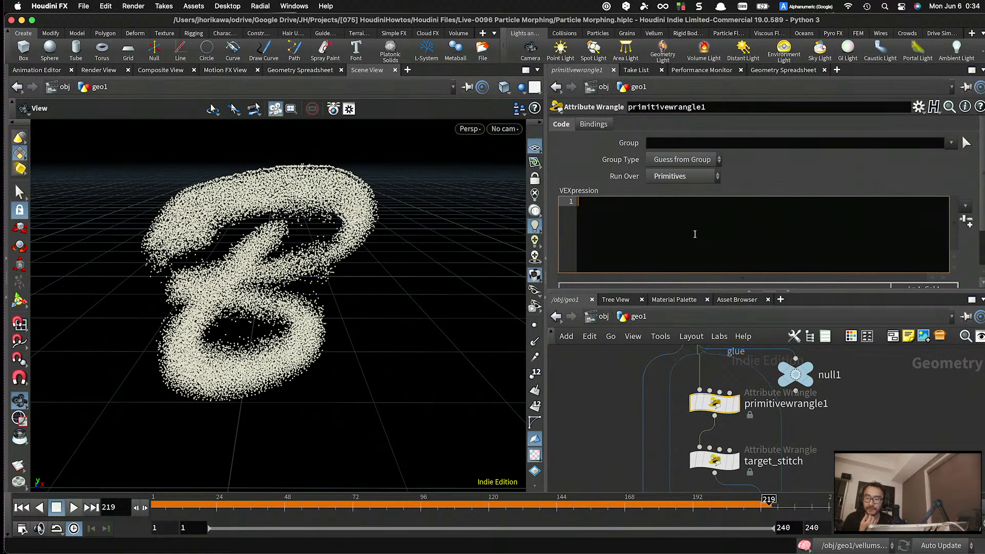
text(f)
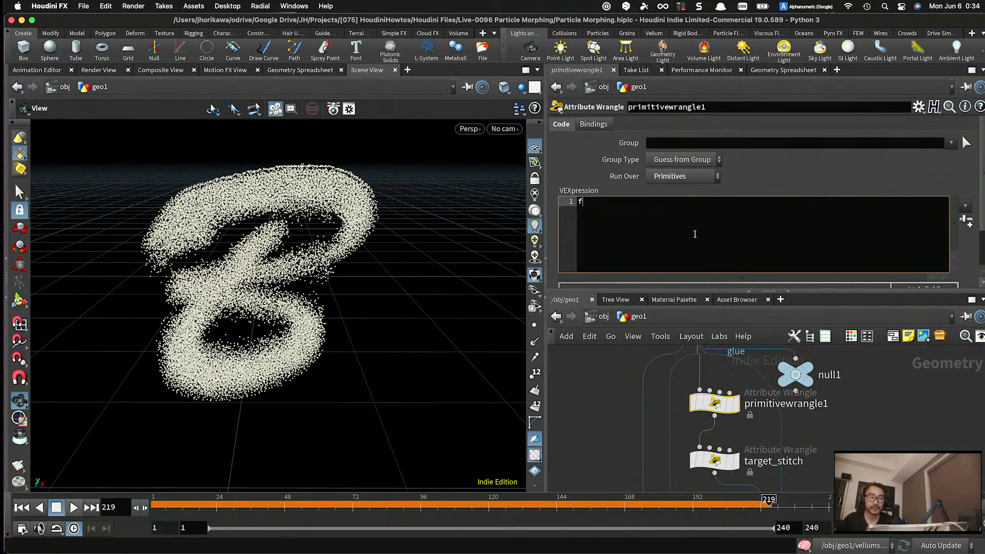
text(@reststiffness = f@)
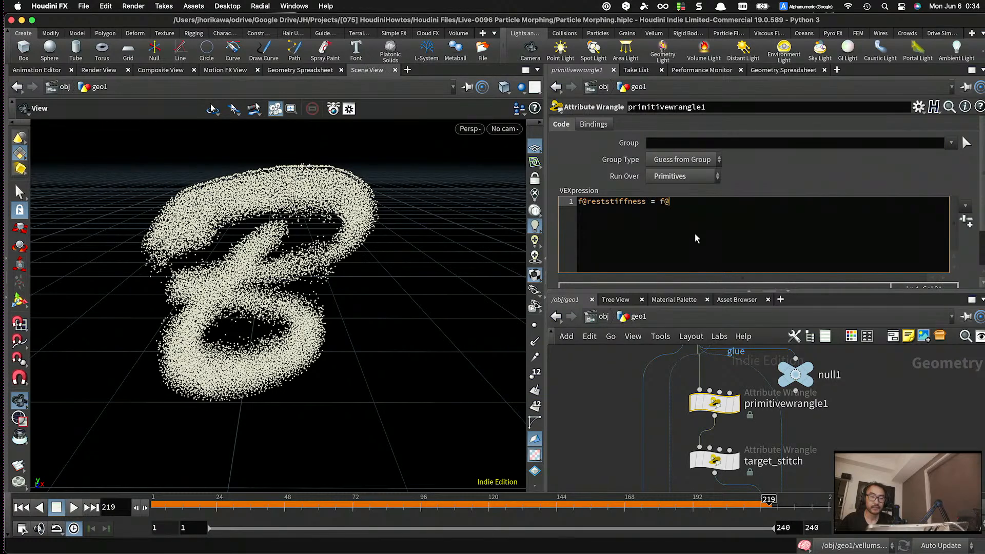
text(stiffness)
click(849, 413)
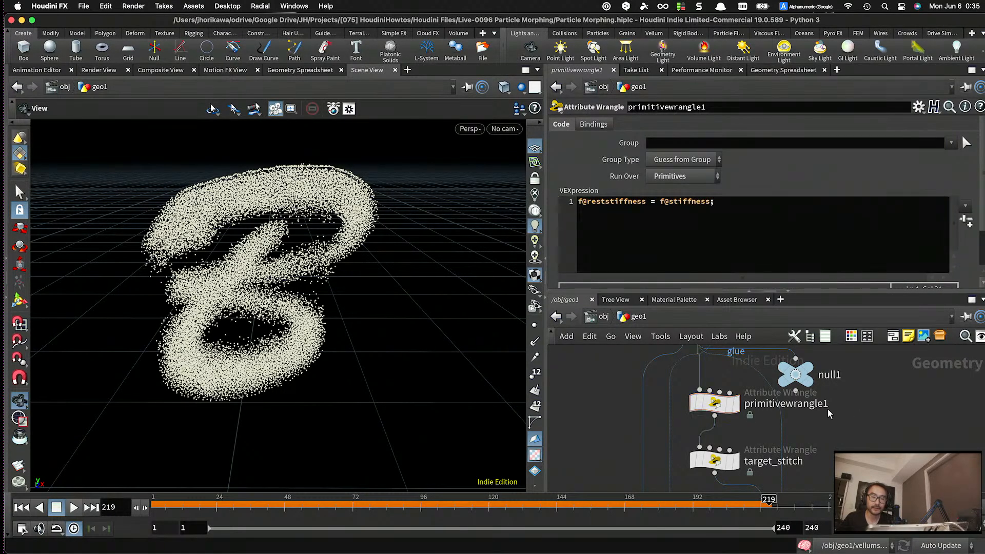
scroll(719, 405, up, 1)
click(950, 144)
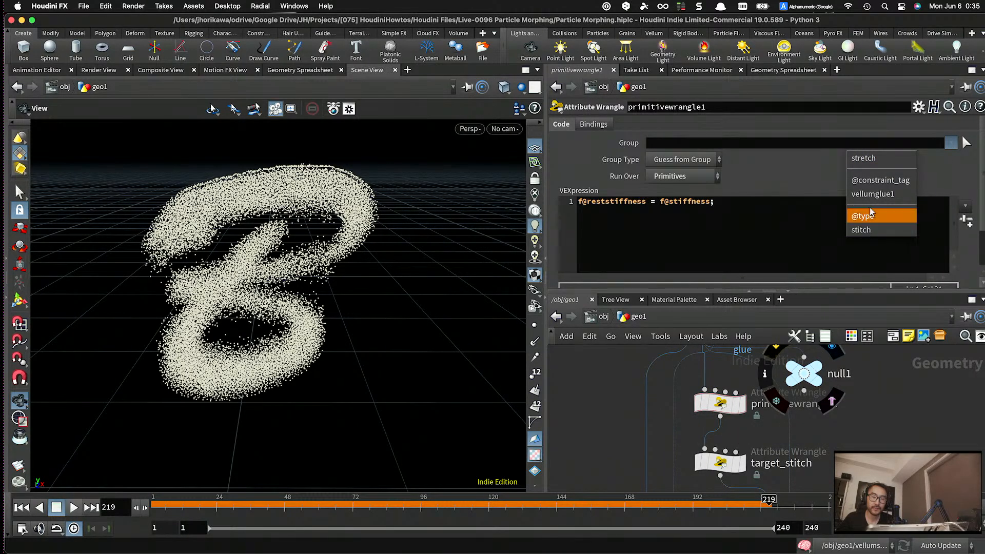
click(777, 236)
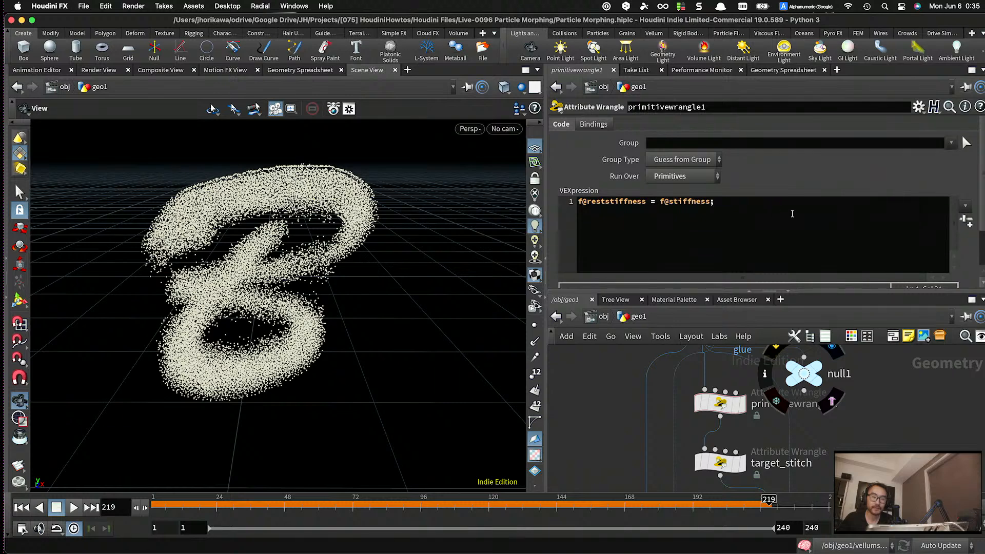
- Move the primitive wrangle between the init node and vellumsolver1, and rename it reststiffness
drag(735, 395, 769, 403)
scroll(758, 368, down, 5)
scroll(772, 418, down, 3)
scroll(767, 447, up, 10)
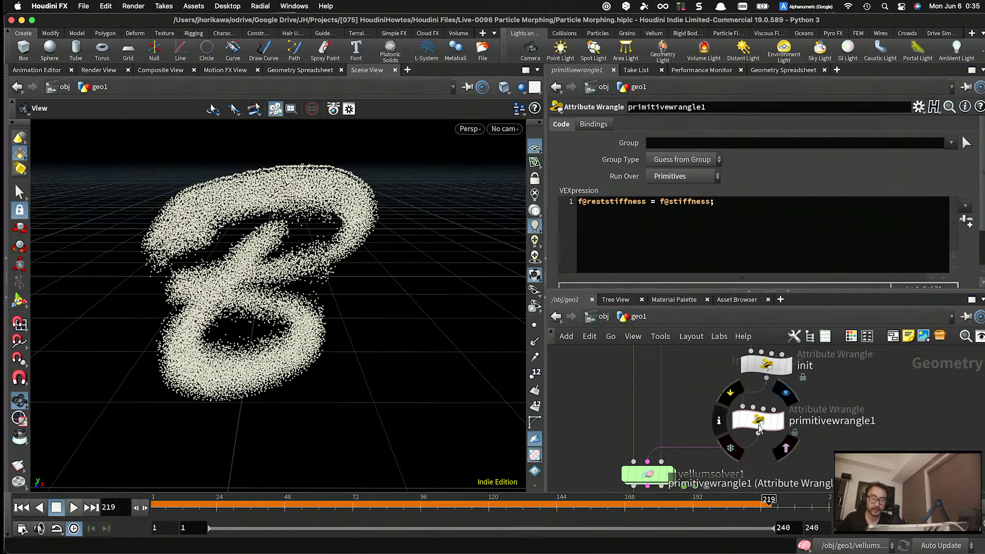
double_click(817, 419)
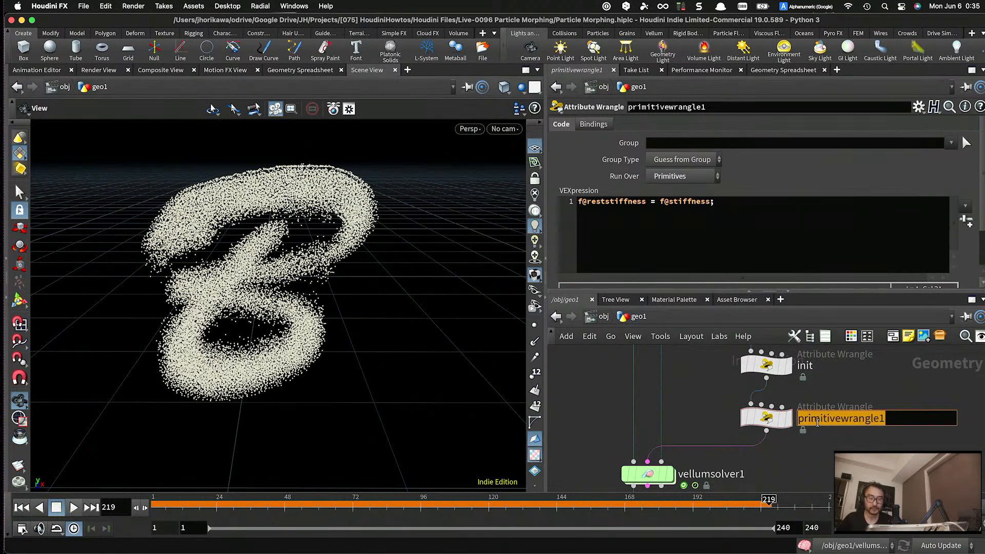
text(reststiffness)
key(Return)
- In the SOP solver inside vellumsolver1, set the last line of the stretch_stiffness wrangle to f@stiffness = f@reststiffness * (1.0 - f);
scroll(804, 440, down, 5)
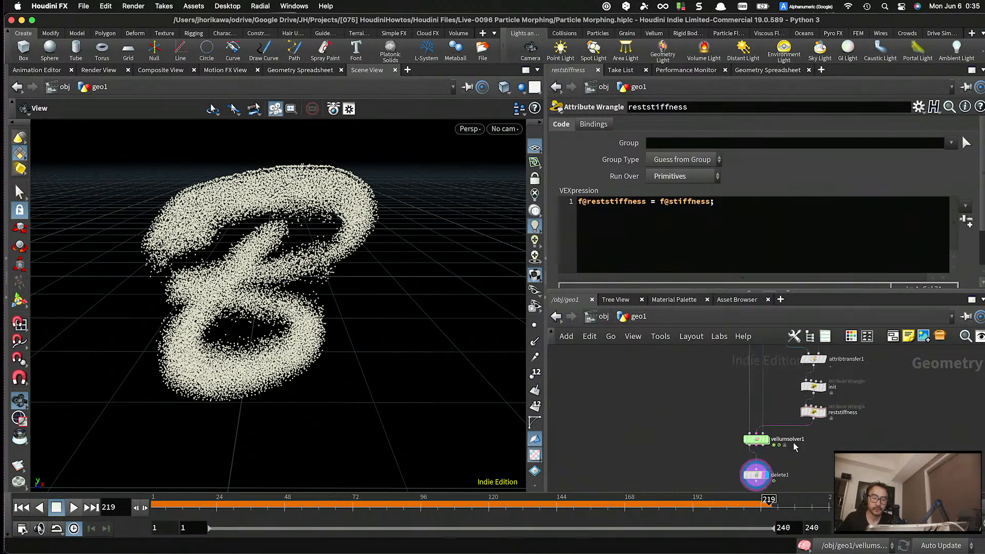
scroll(789, 446, up, 3)
click(724, 432)
double_click(724, 432)
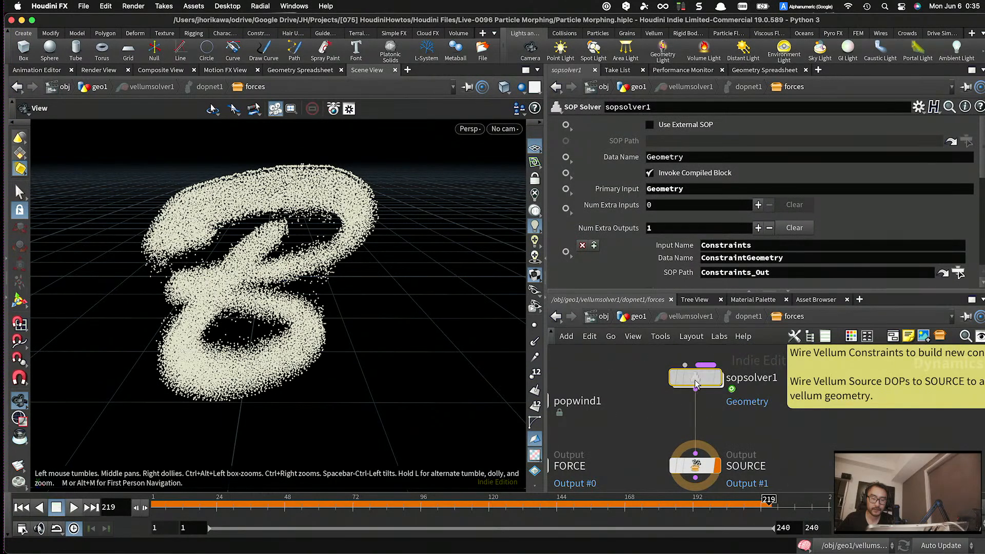
double_click(695, 380)
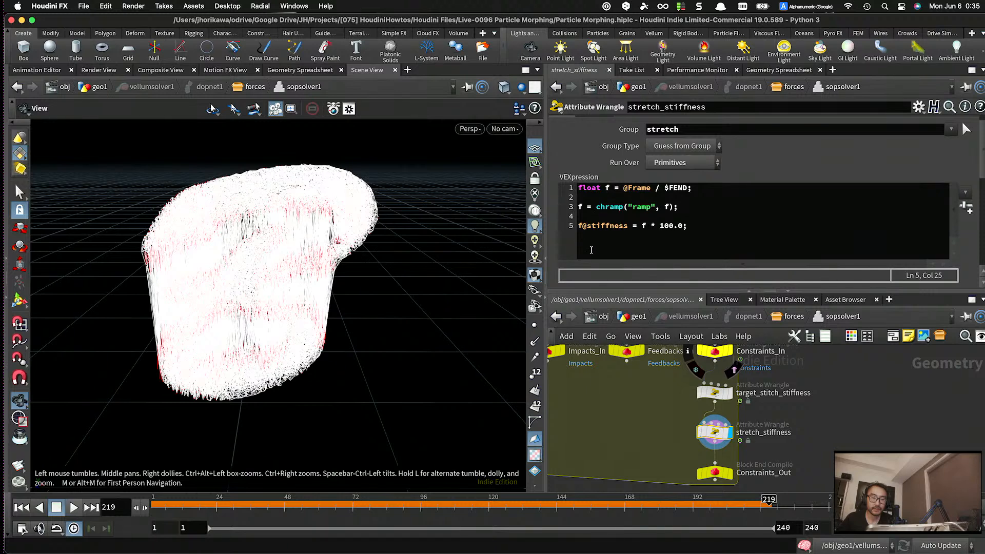
drag(642, 227, 681, 228)
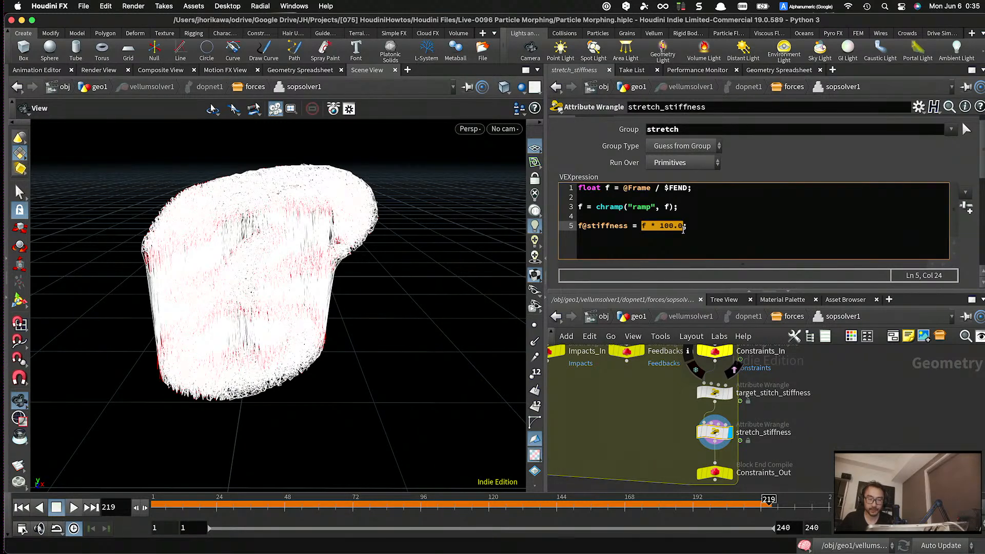
key(BackSpace)
text(f@reststiffness)
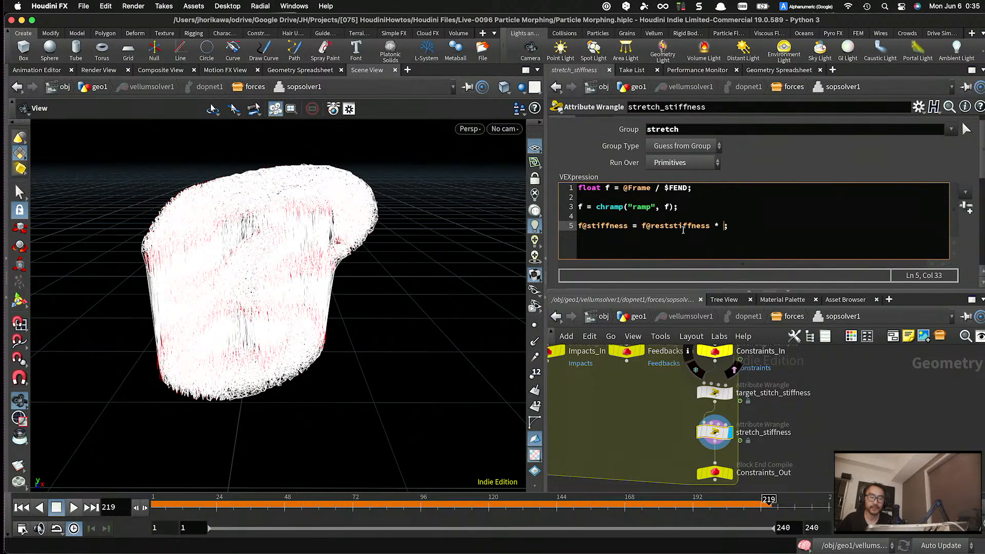
text(0 - f))
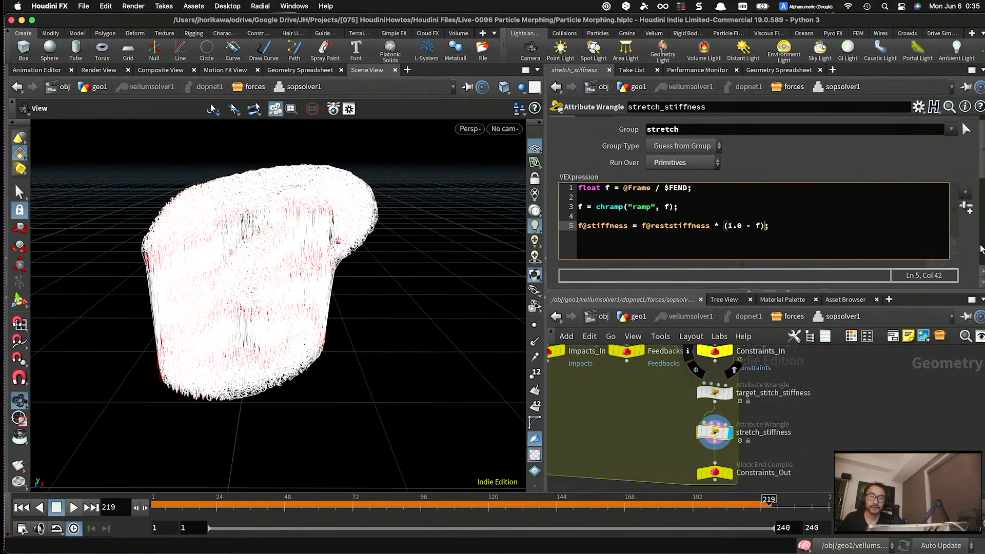
- Shift points 2 to 6 of the stretch_stiffness ramp earlier, to positions of about 0.3, 0.5, 0.7, 0.8 and 0.9
scroll(955, 243, down, 8)
scroll(771, 226, up, 10)
mouse_move(770, 220)
mouse_down()
mouse_move(716, 220)
mouse_move(767, 220)
mouse_up()
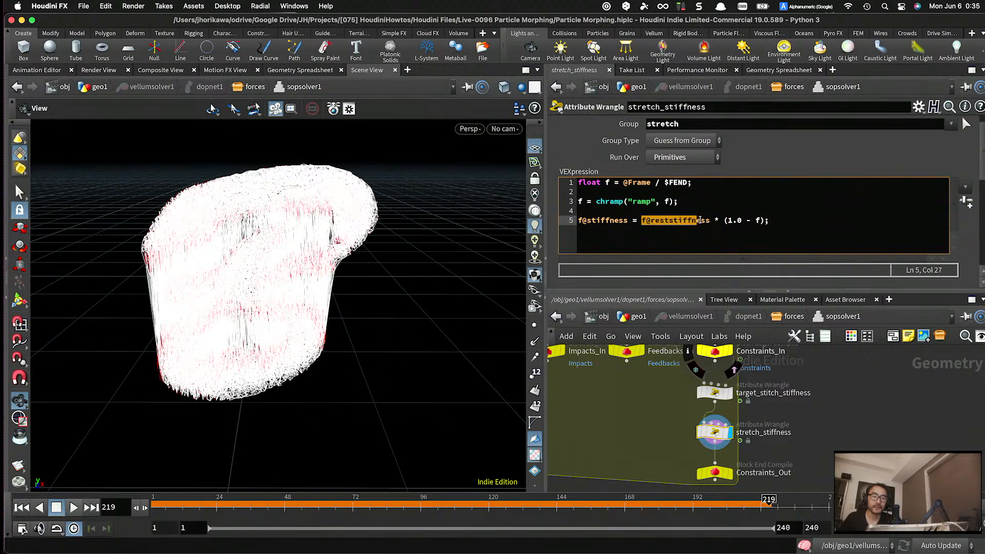
scroll(733, 244, down, 5)
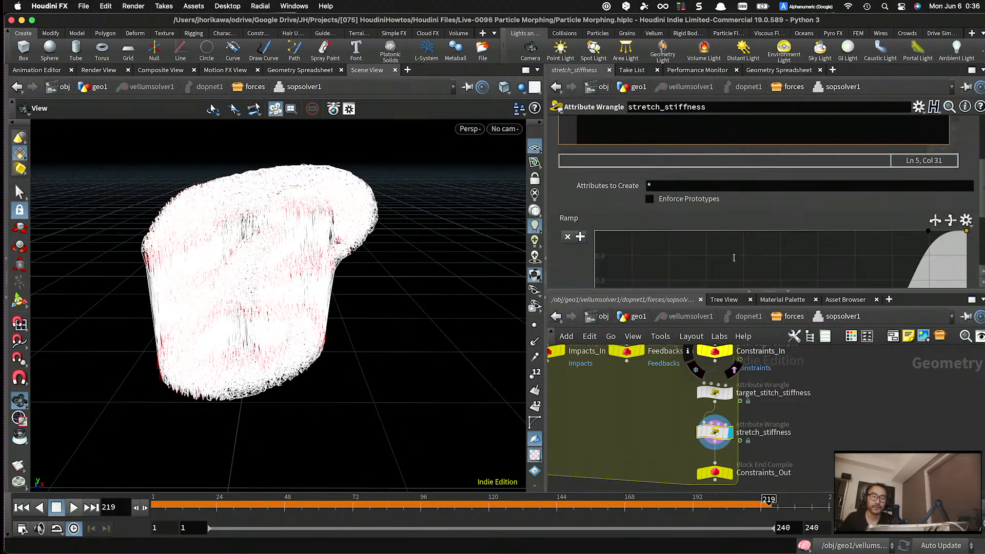
scroll(954, 226, down, 3)
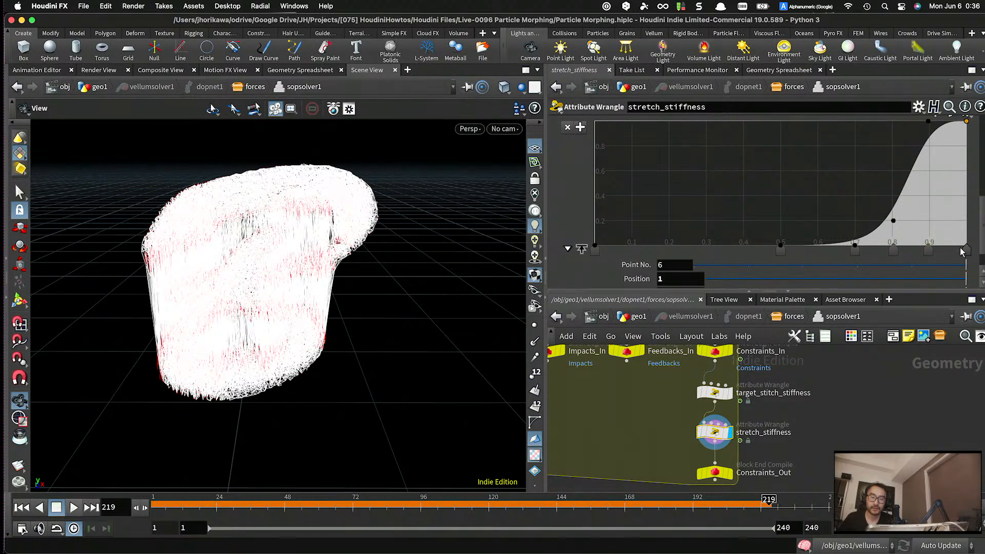
drag(779, 250, 711, 250)
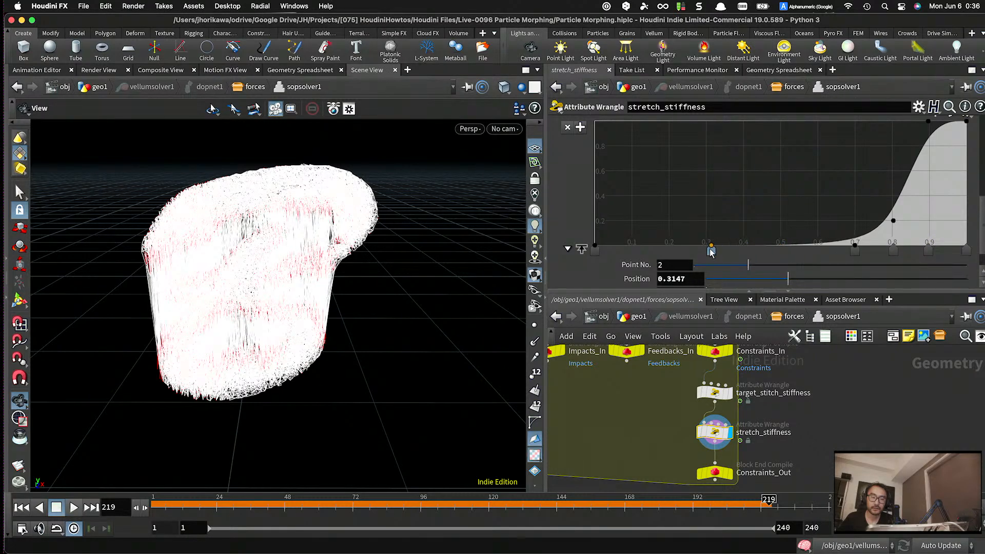
drag(853, 252, 789, 249)
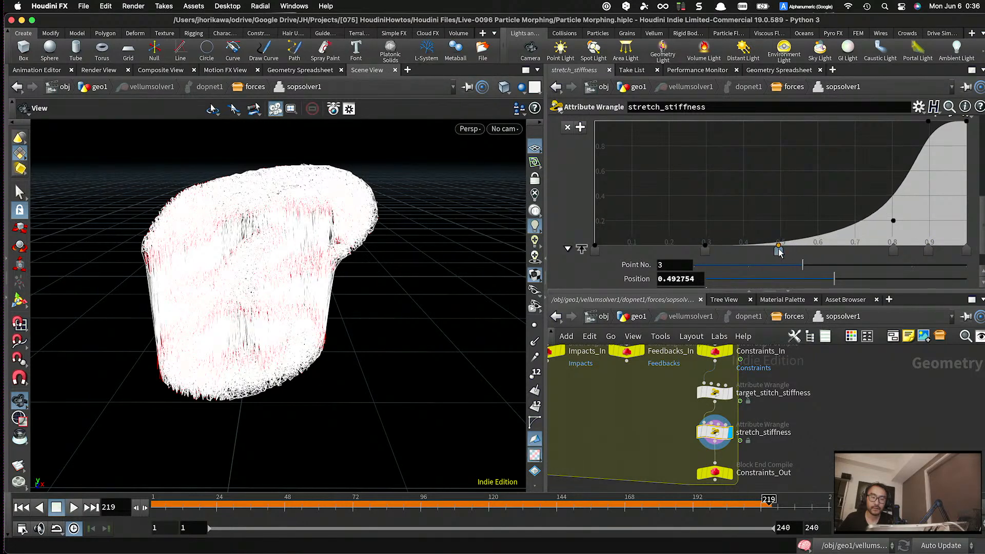
drag(877, 255, 855, 254)
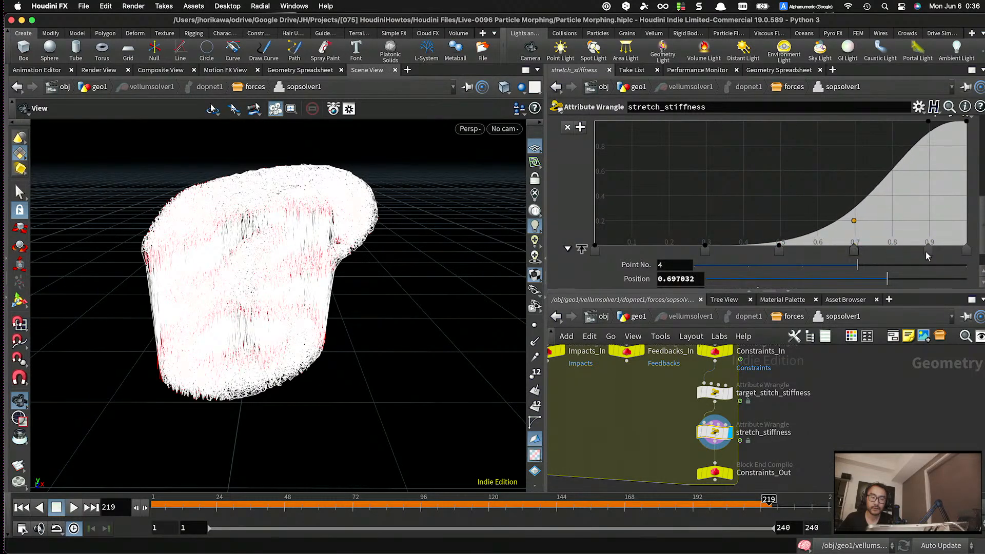
drag(926, 252, 900, 250)
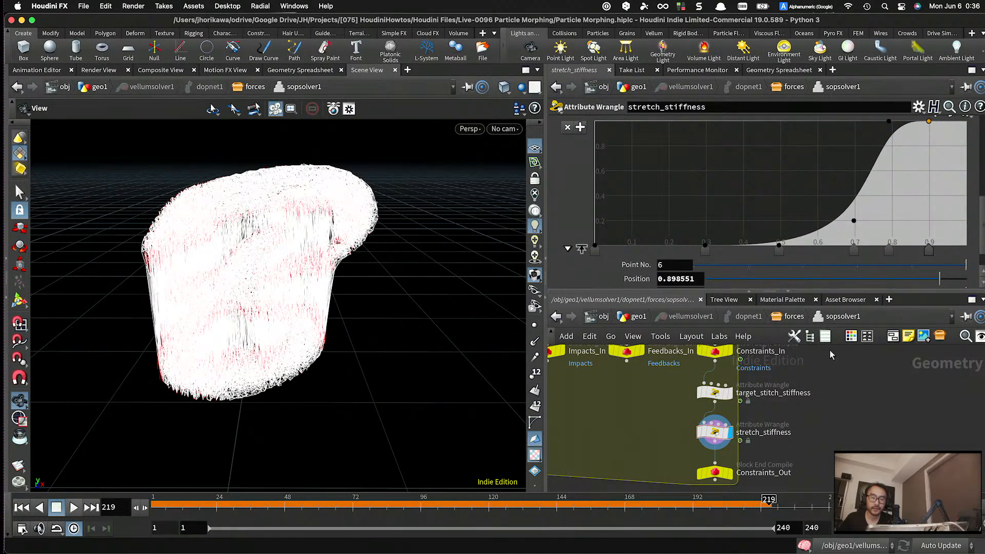
- Display the Output node of the SOP solver network and return to the geo1 network
scroll(825, 379, down, 5)
mouse_move(825, 378)
middle_down()
mouse_move(828, 406)
mouse_move(829, 367)
middle_up()
scroll(726, 385, up, 3)
scroll(726, 385, up, 2)
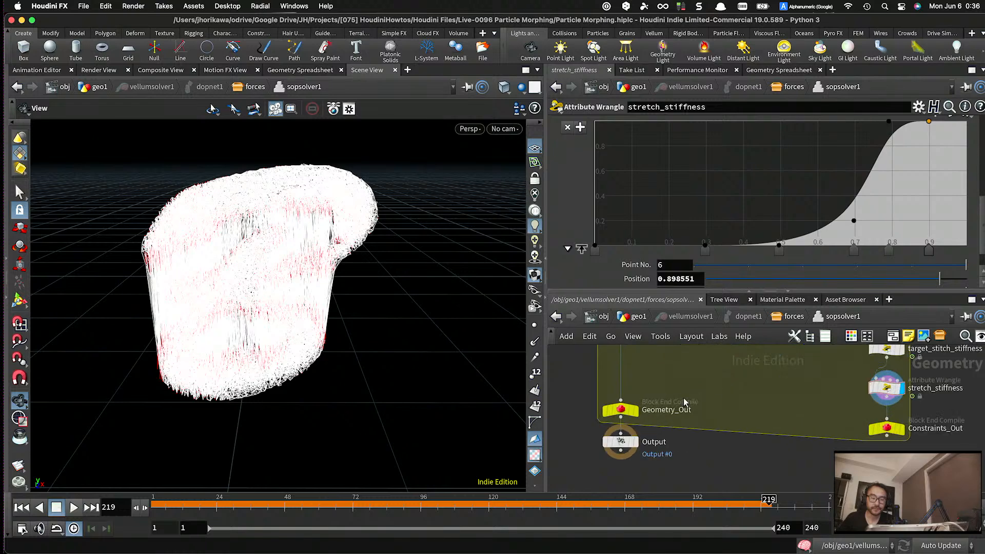
click(635, 441)
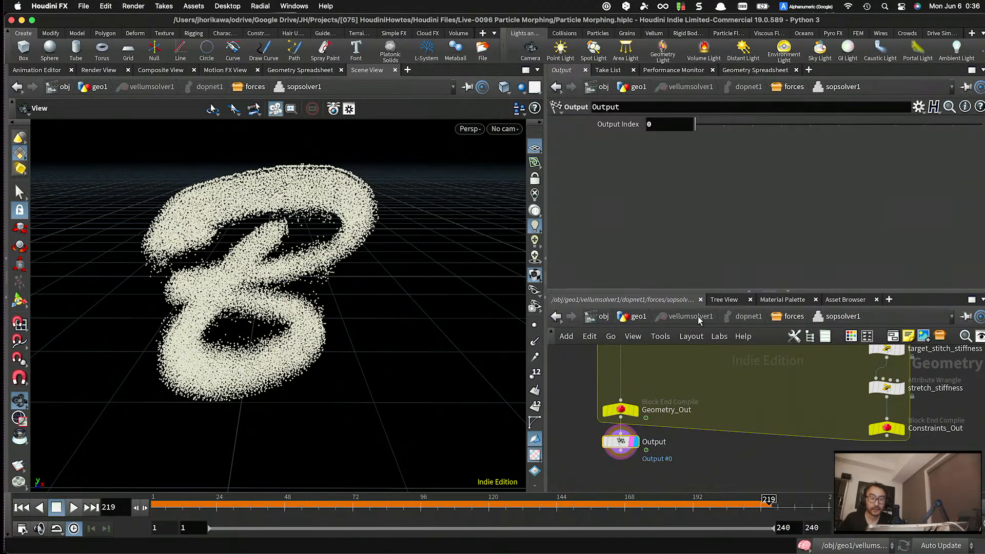
key(u)
scroll(764, 375, down, 3)
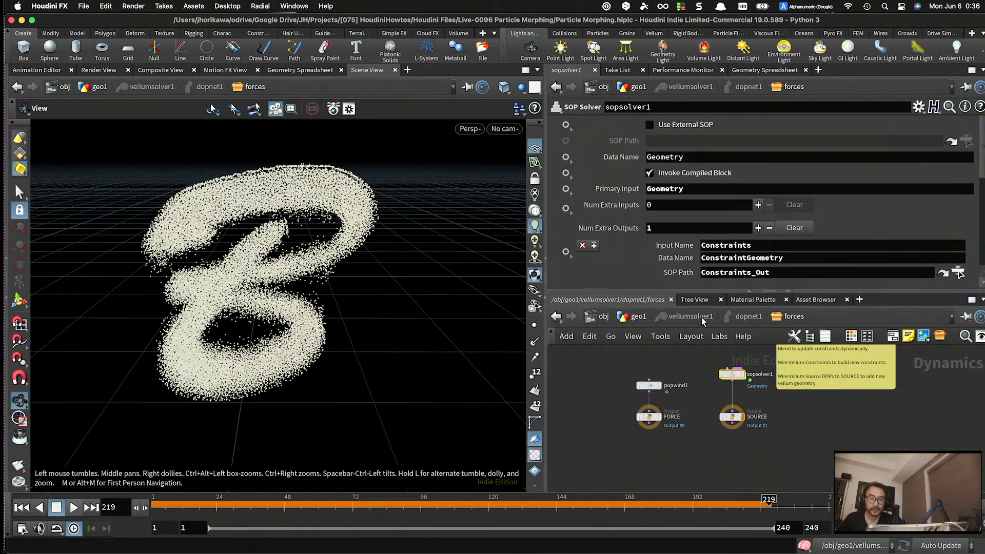
click(638, 316)
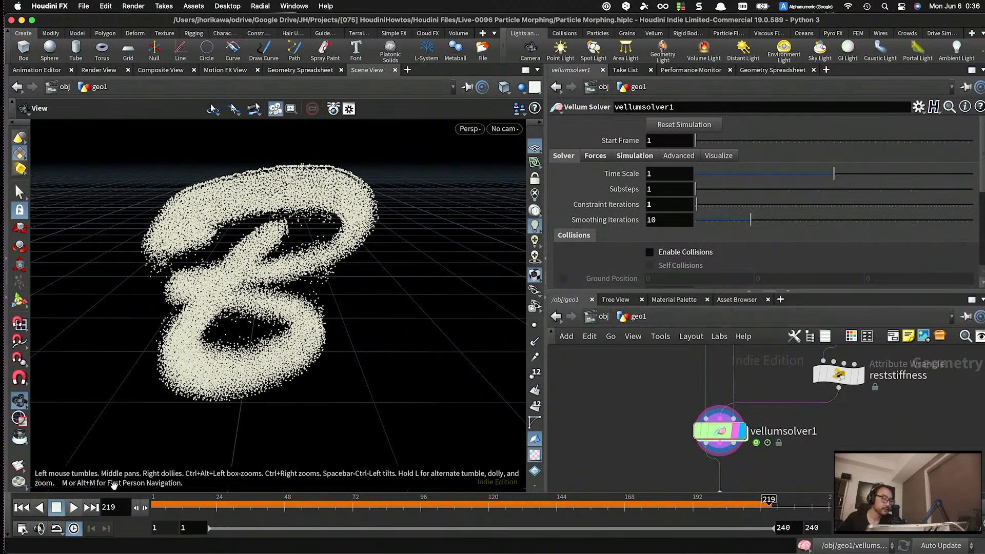
- Display the delete1 node, play the morph simulation from frame 1 and return to the first frame
click(22, 509)
scroll(648, 405, down, 5)
middle_drag(689, 453, 692, 409)
scroll(694, 409, up, 5)
click(697, 406)
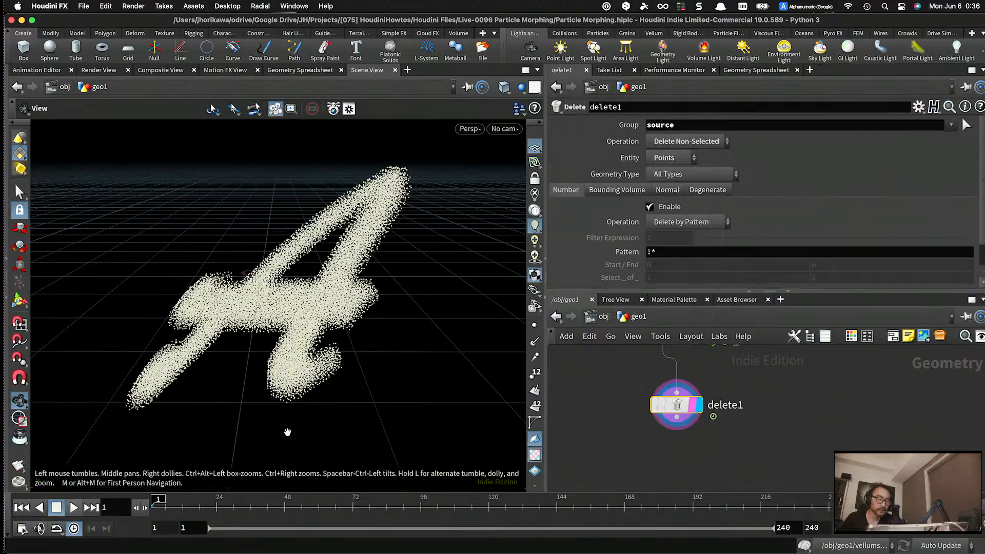
click(73, 508)
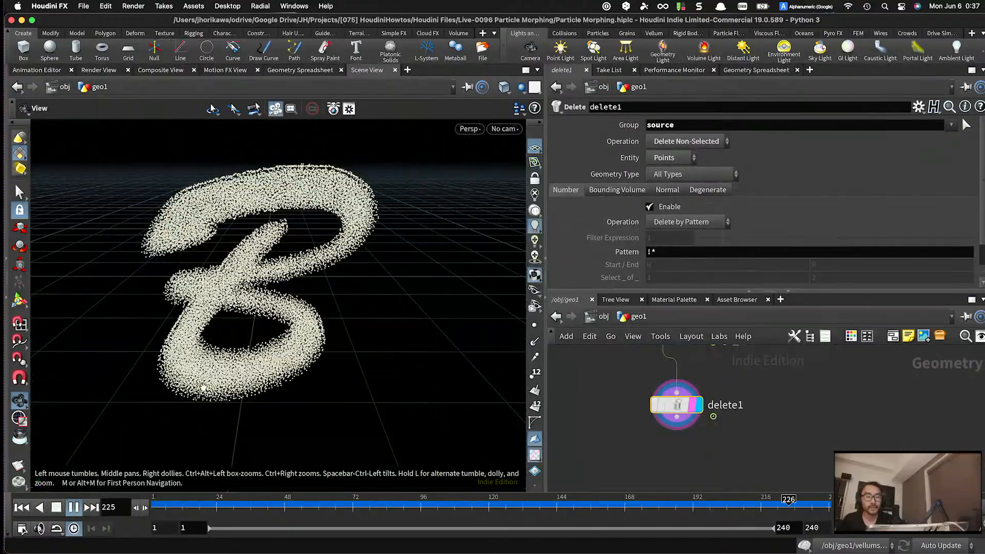
drag(267, 364, 200, 406)
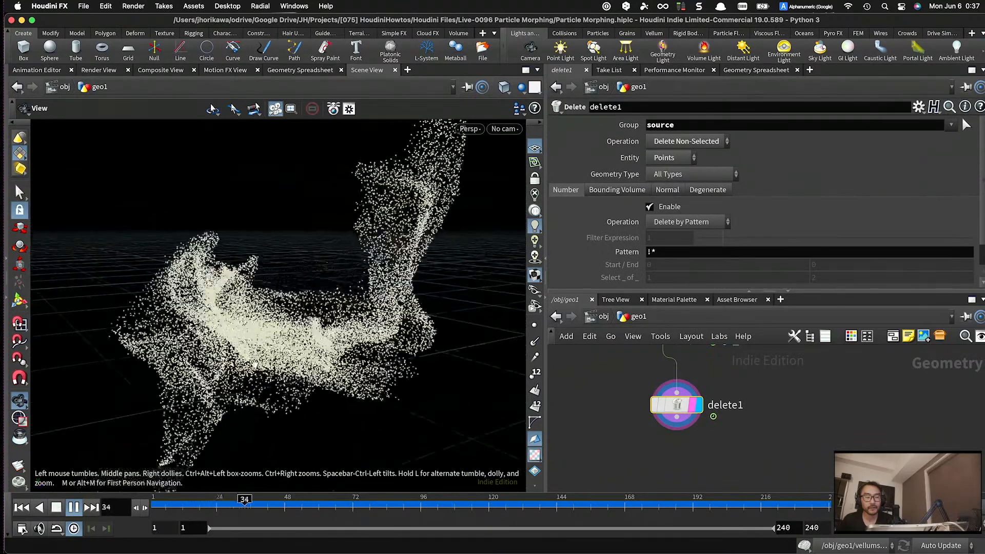
drag(186, 504, 93, 504)
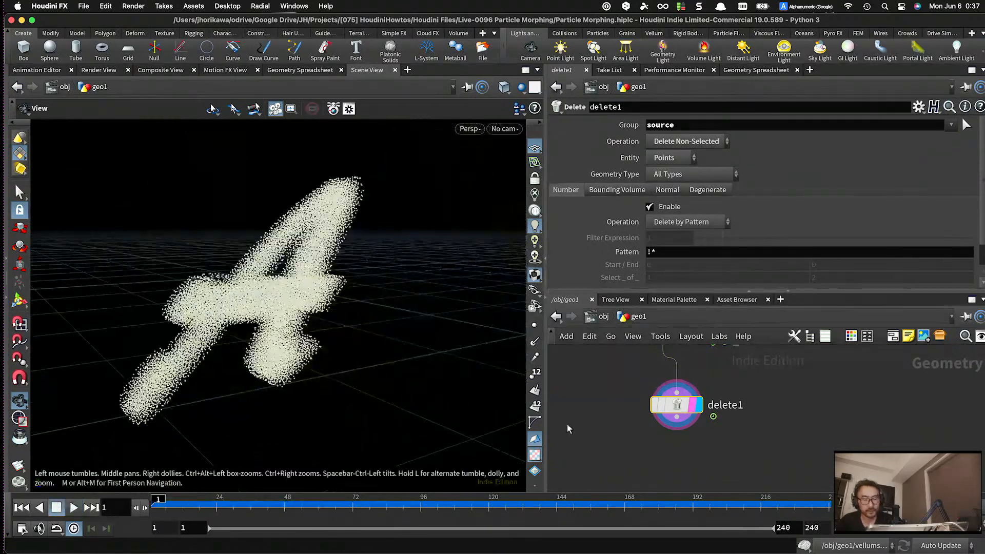
- Set the noise amplitude of popwind1 in the Vellum solver's forces network to 2
scroll(567, 424, down, 5)
scroll(582, 402, up, 5)
middle_drag(603, 400, 609, 447)
scroll(618, 449, up, 2)
double_click(658, 453)
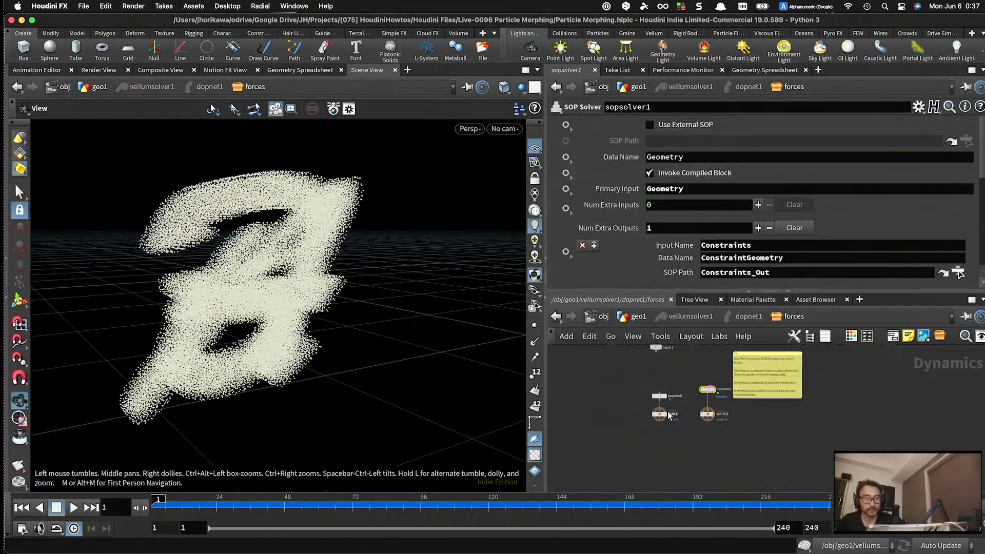
scroll(672, 405, up, 6)
click(651, 394)
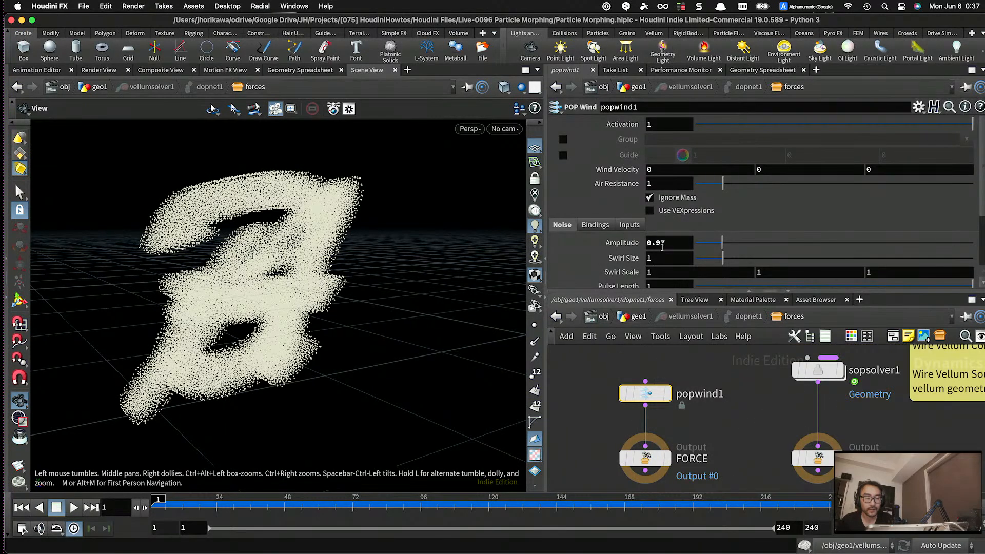
text(2)
key(Return)
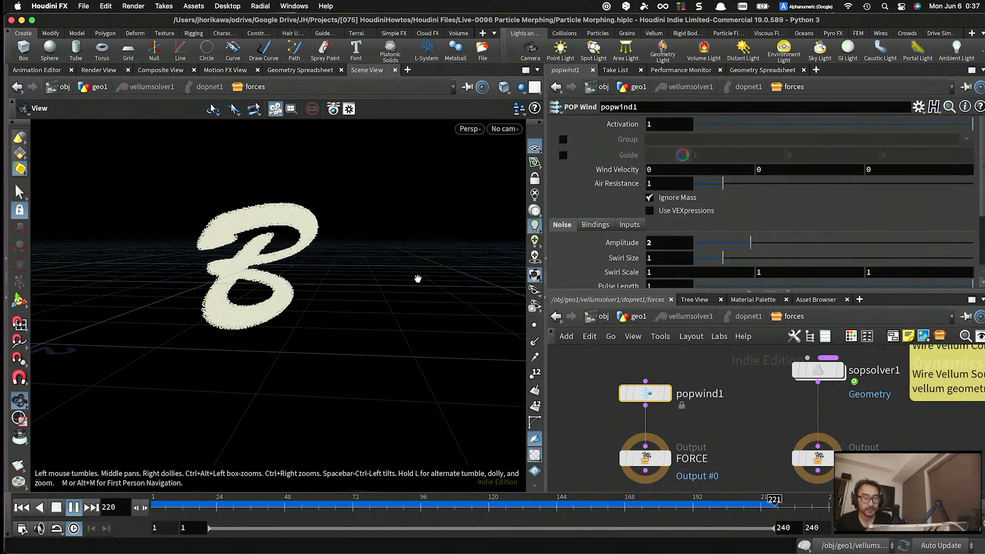
scroll(666, 267, down, 3)
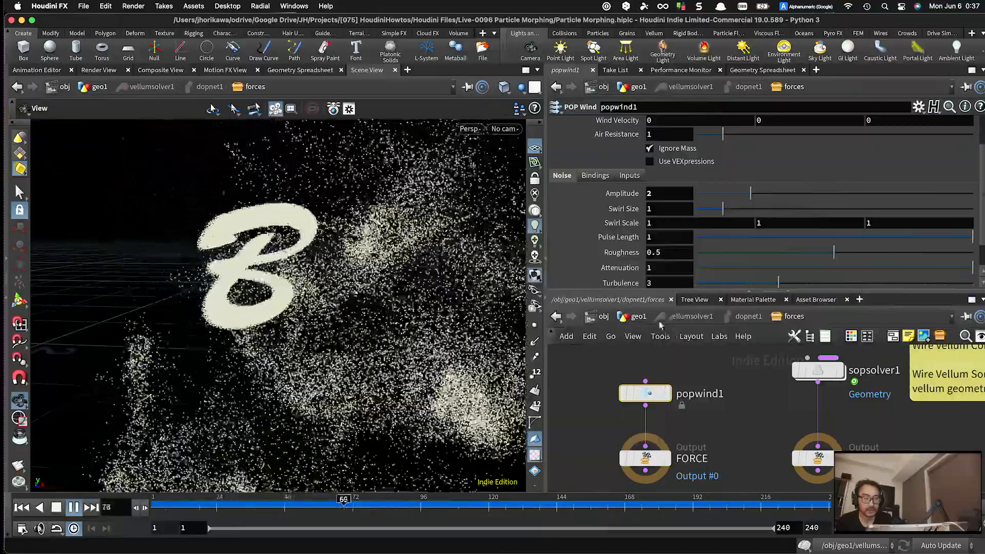
- Return to geo1 and inspect the stretch settings of vellumglue1
click(640, 318)
scroll(672, 382, down, 8)
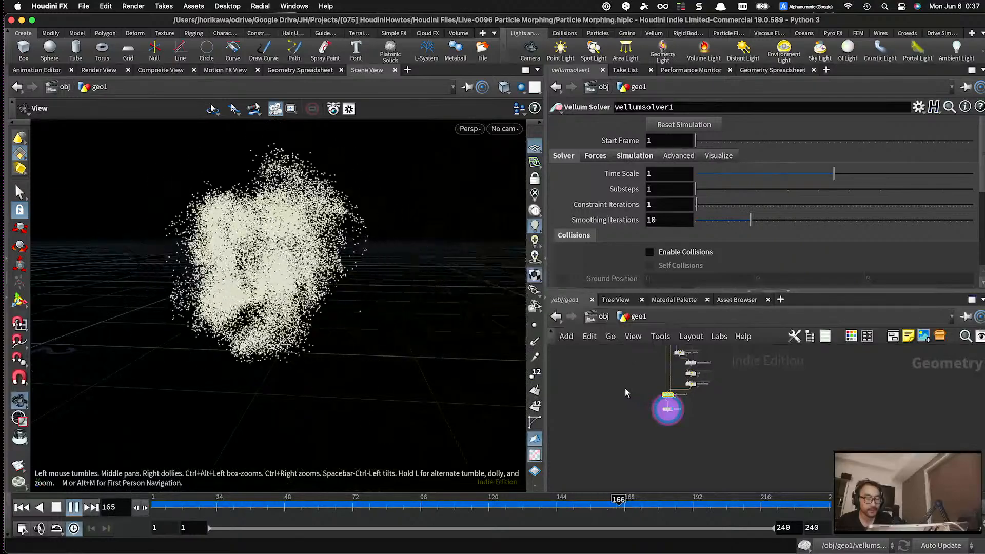
scroll(647, 390, up, 10)
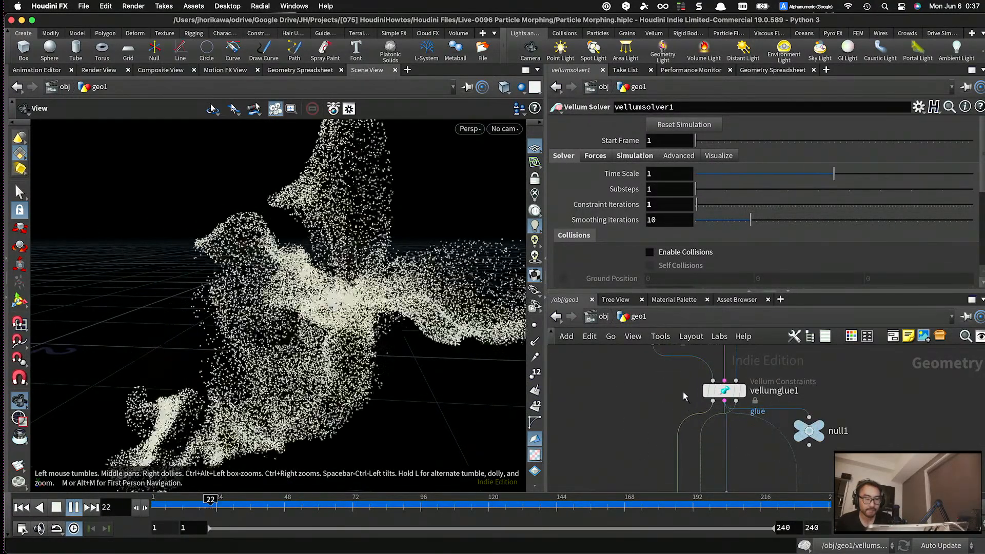
drag(670, 382, 727, 414)
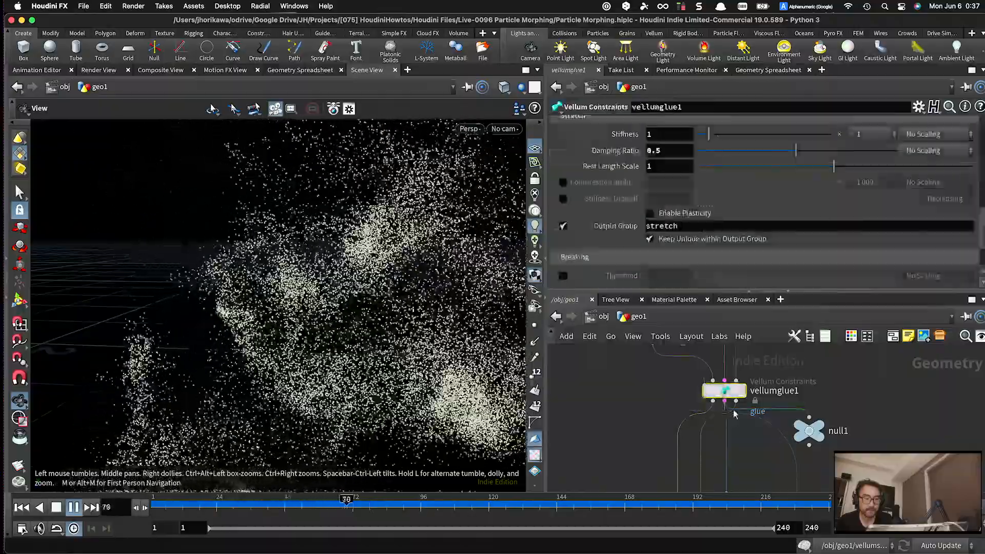
- Set the Time Scale of vellumsolver1 to 0.5
scroll(716, 424, down, 5)
scroll(712, 427, down, 2)
middle_drag(672, 418, 666, 385)
middle_drag(671, 463, 670, 356)
scroll(670, 424, up, 3)
drag(671, 413, 761, 454)
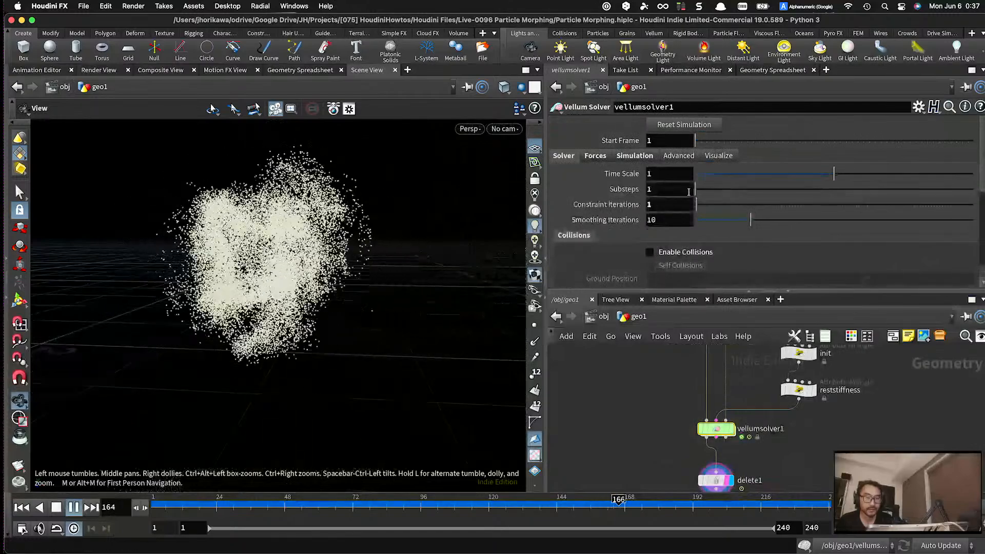
click(656, 175)
text(0.)
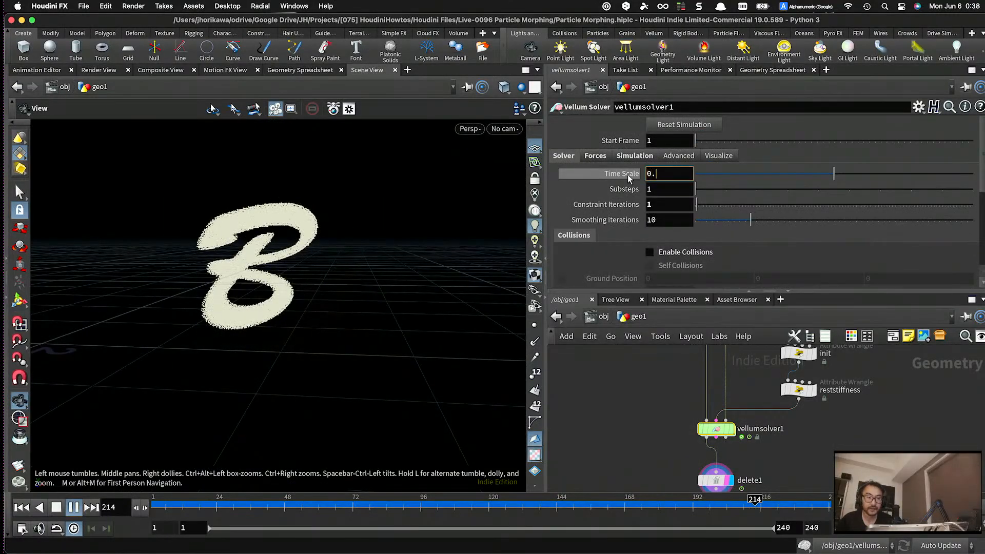
text(5)
key(Return)
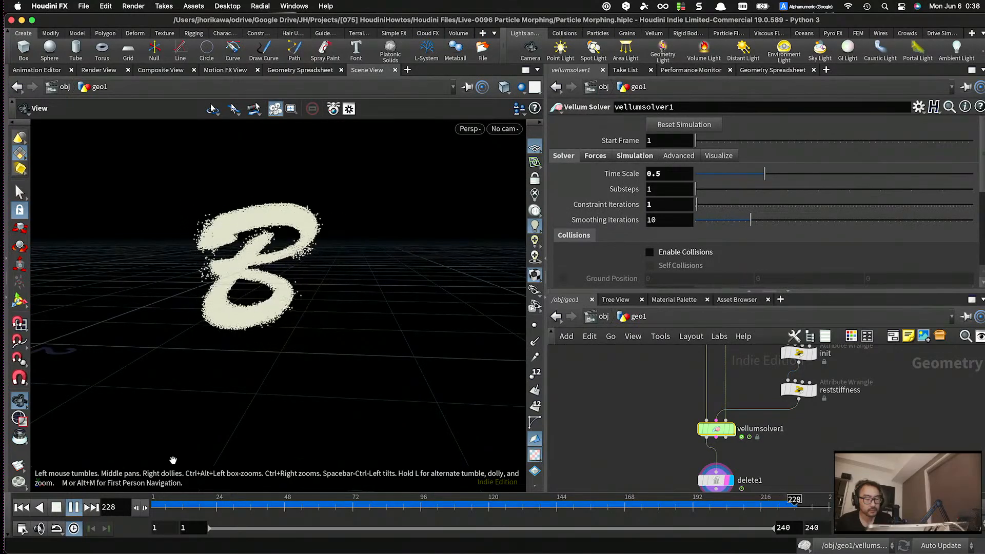
- Select vellumglue1 and review its glue search and stretch settings
scroll(761, 455, down, 8)
middle_drag(761, 385, 764, 425)
scroll(765, 426, up, 6)
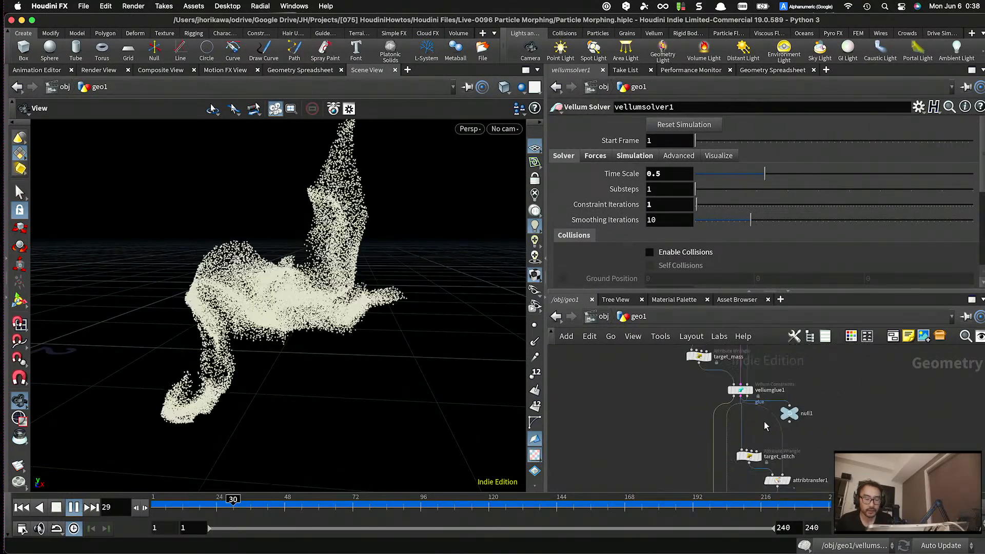
scroll(764, 426, up, 2)
click(709, 374)
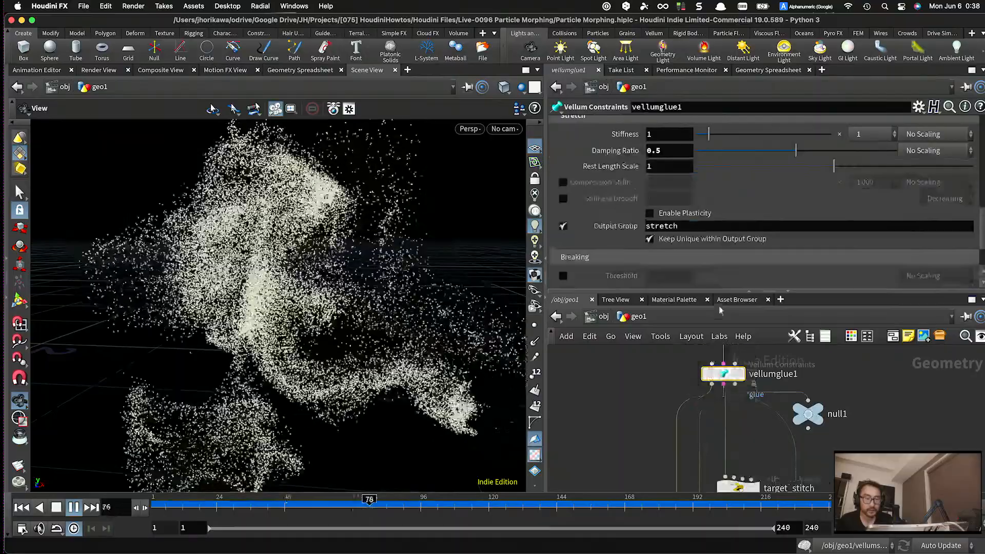
scroll(725, 257, down, 3)
scroll(727, 247, up, 10)
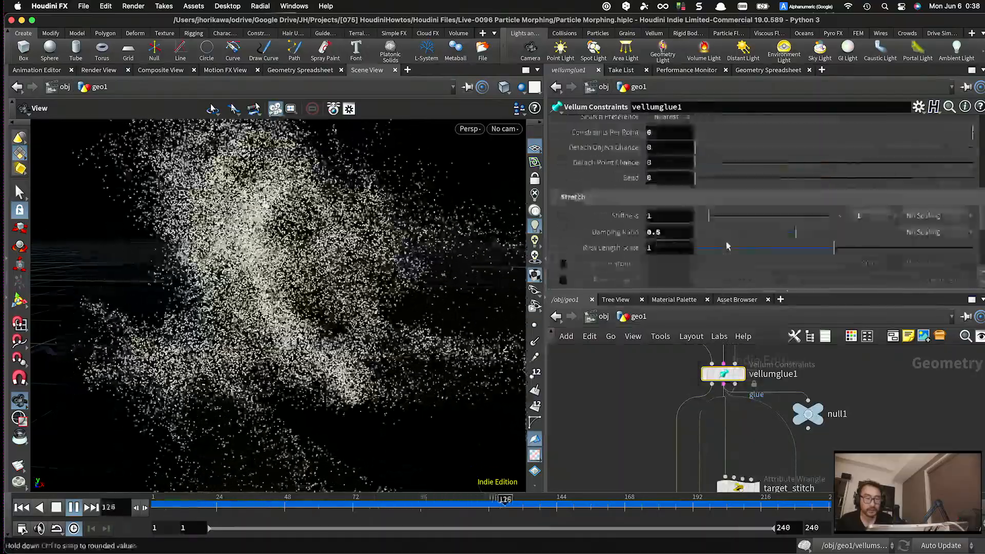
scroll(705, 198, up, 2)
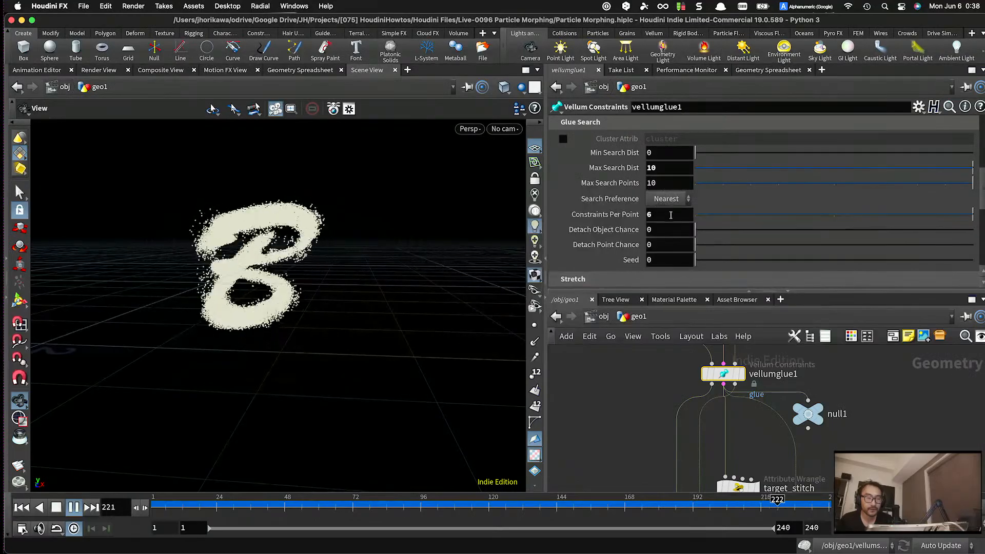
scroll(670, 219, up, 4)
scroll(670, 204, down, 8)
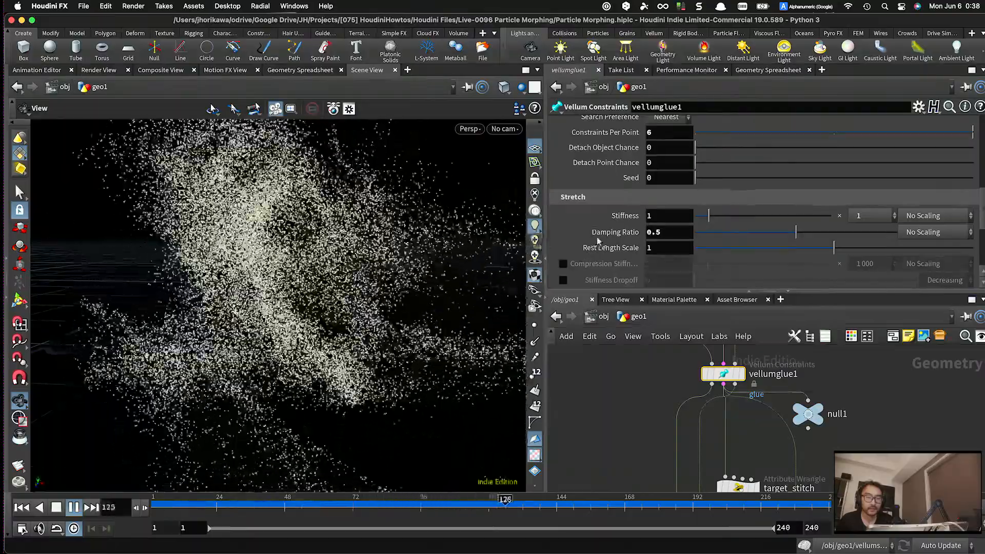
- Set the stretch stiffness of vellumglue1 to 10 and replay the simulation from the first frame
click(658, 215)
text(0)
key(Return)
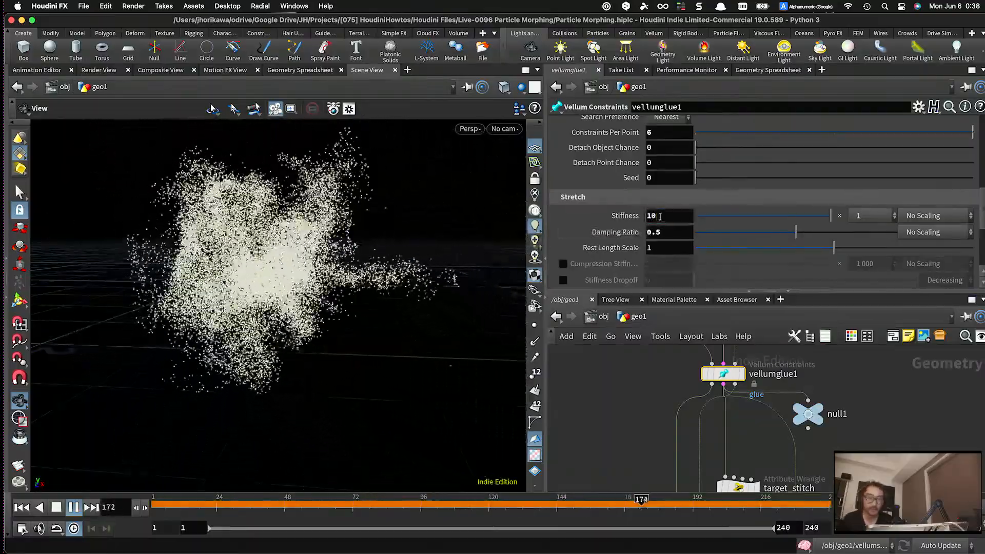
click(23, 508)
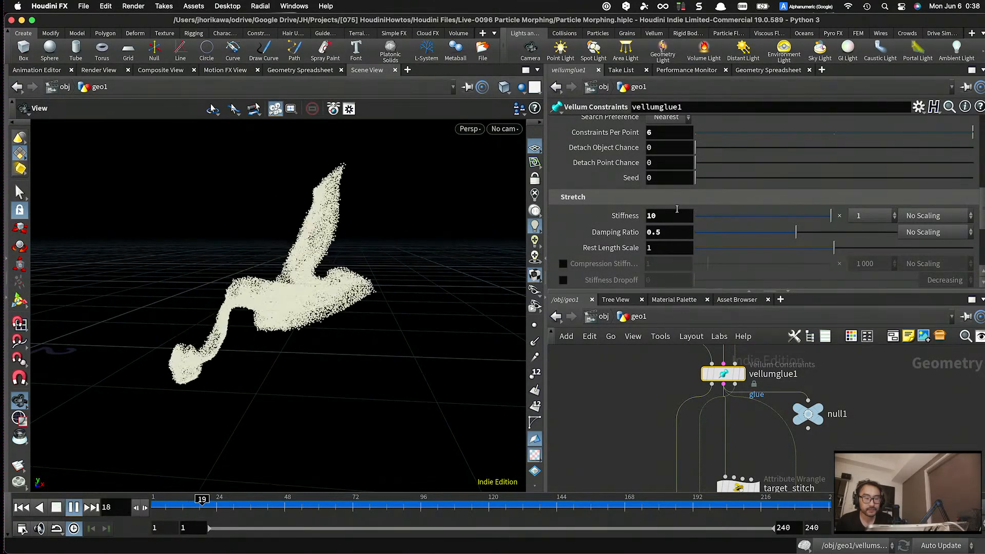
- Set the stretch stiffness of vellumglue1 to 5 and replay the simulation from the first frame
key(Return)
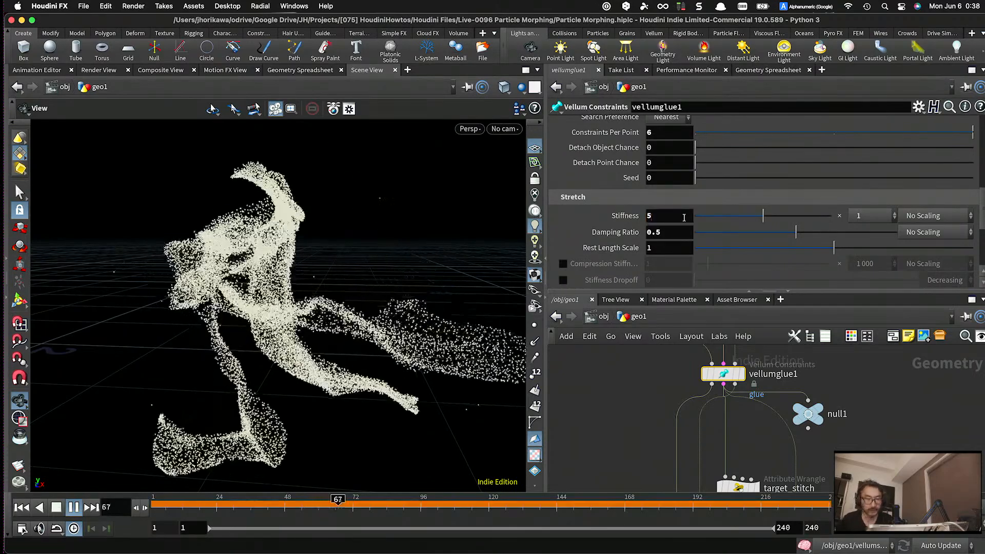
click(23, 506)
click(78, 509)
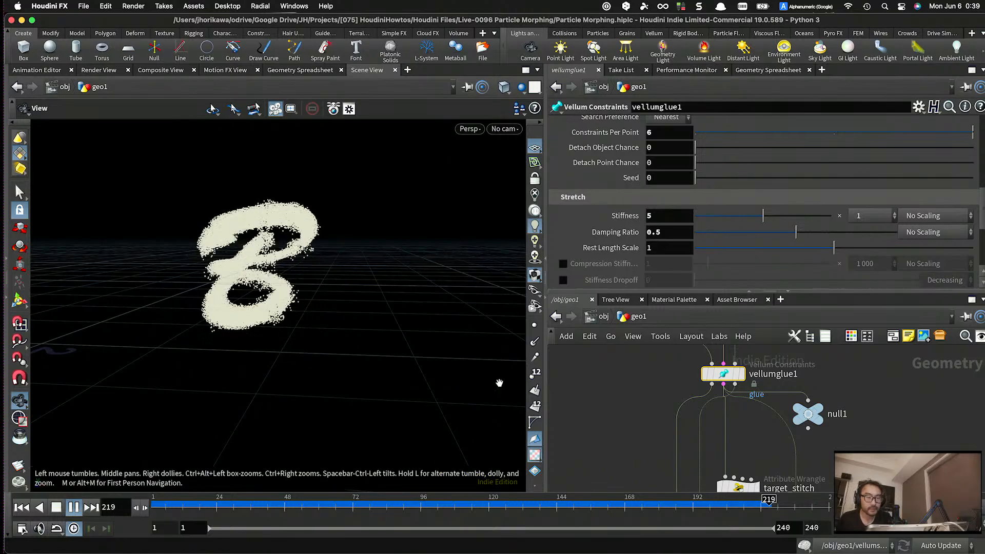
- Set the stretch stiffness of vellumglue1 to 3 and replay the simulation from the first frame
click(648, 215)
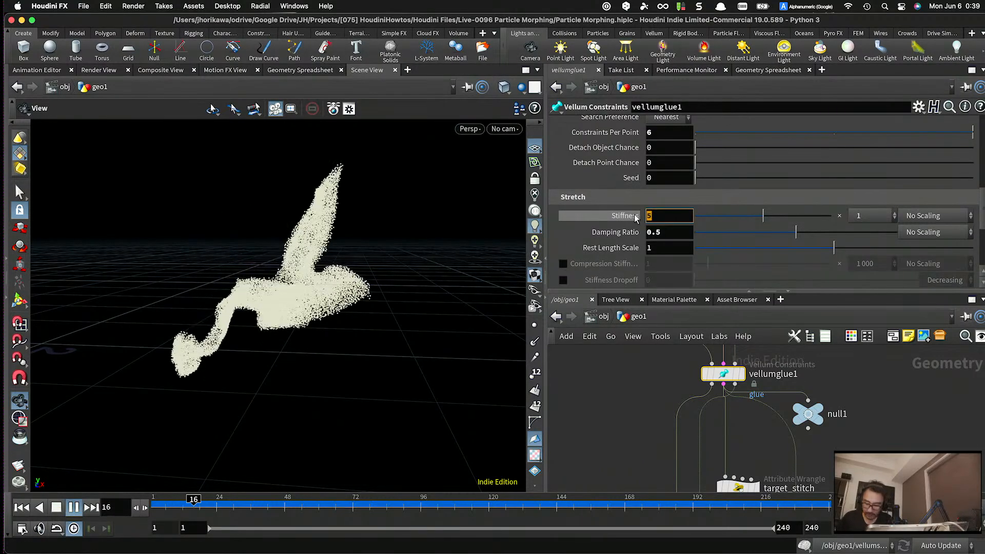
text(3)
key(Return)
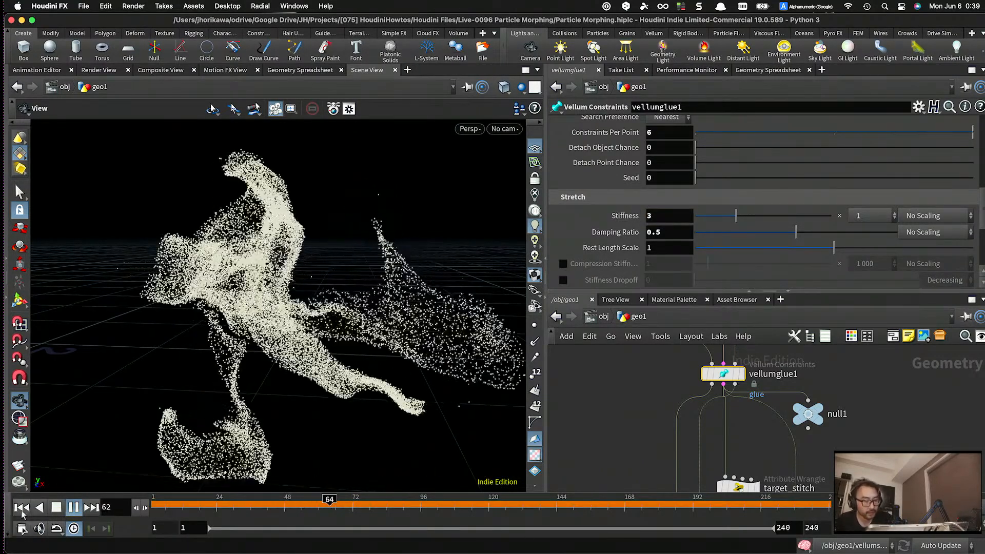
click(21, 507)
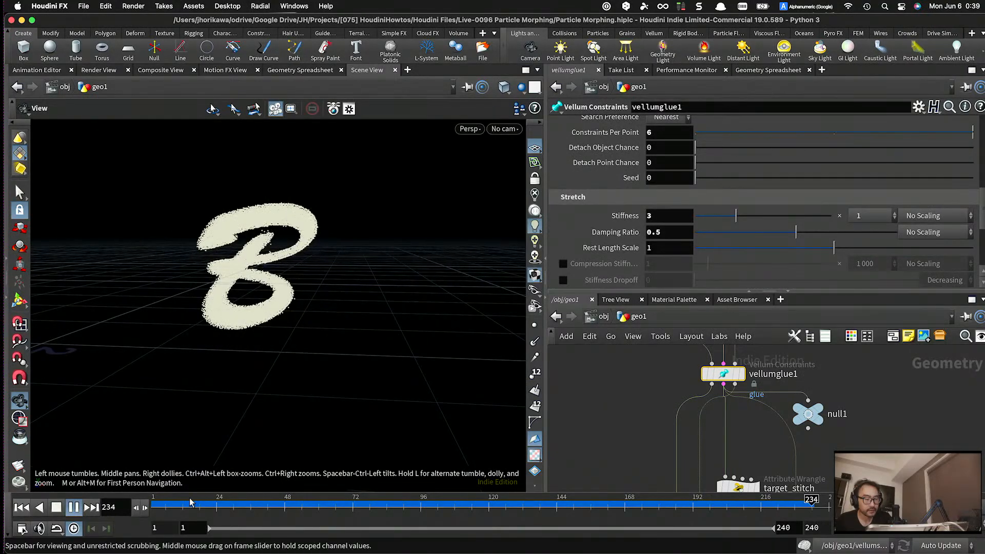
- Replace the text of the font1 node with "Kaaa"
scroll(741, 419, down, 1)
scroll(741, 419, up, 10)
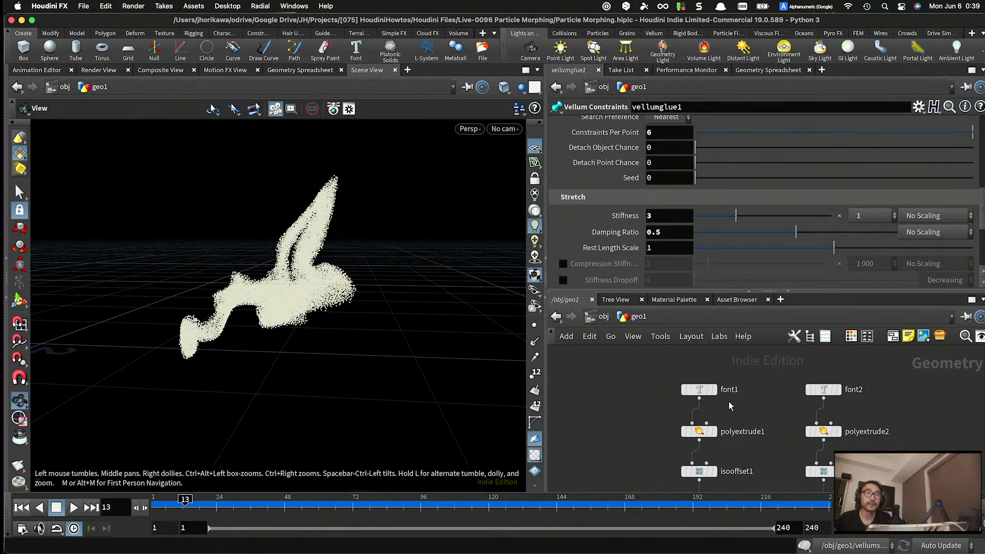
click(701, 390)
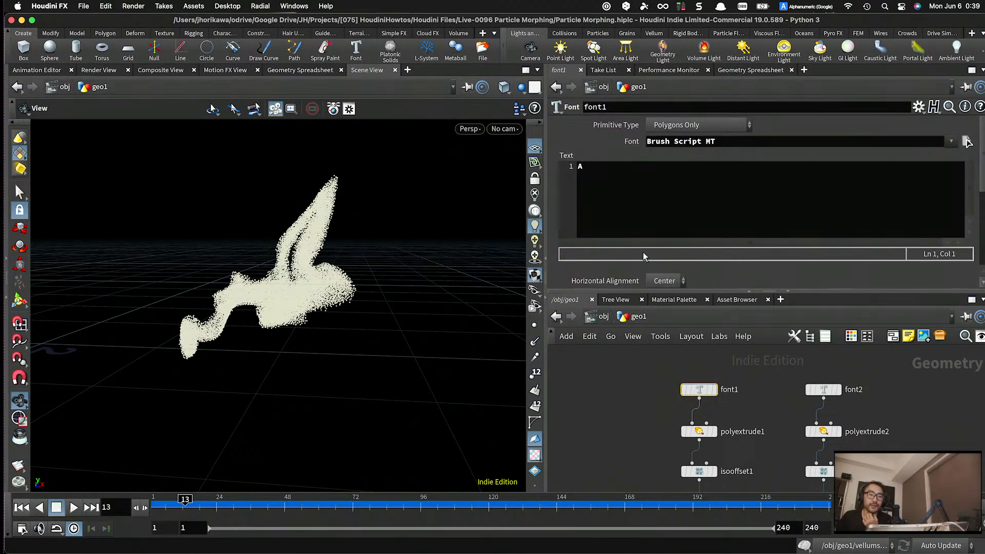
drag(646, 203, 526, 187)
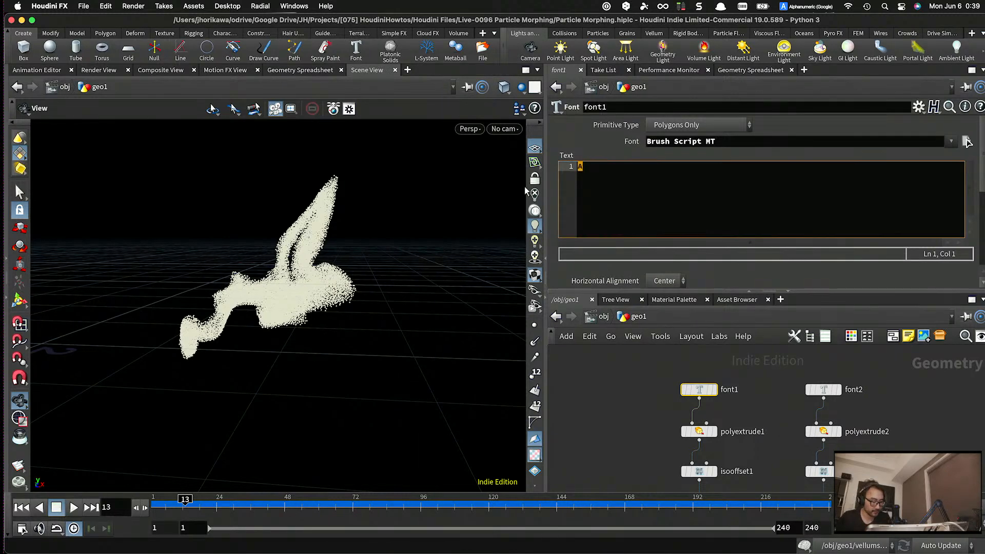
text(K)
key(Return)
key(BackSpace)
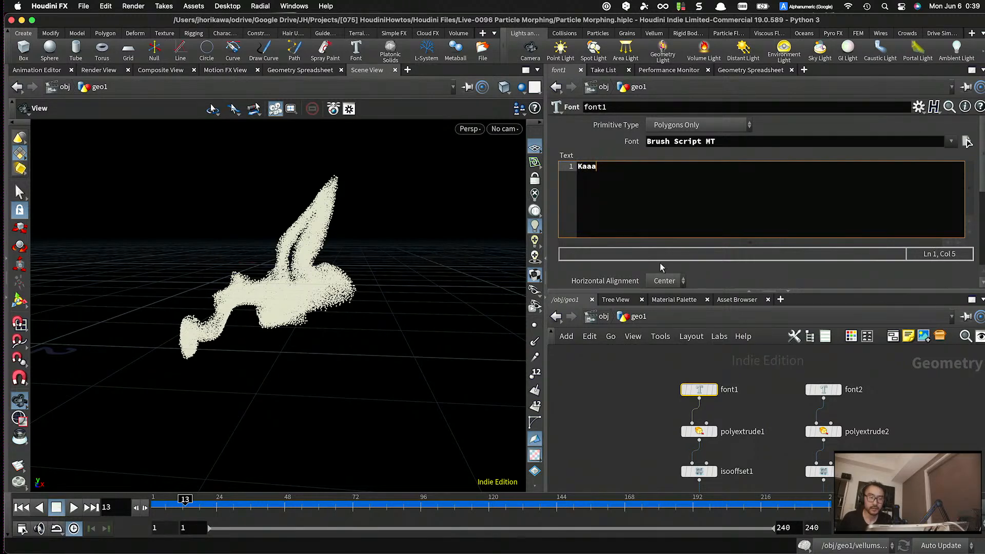
- Replace the text of the font2 node with "LEEE"
click(816, 390)
drag(601, 170, 562, 148)
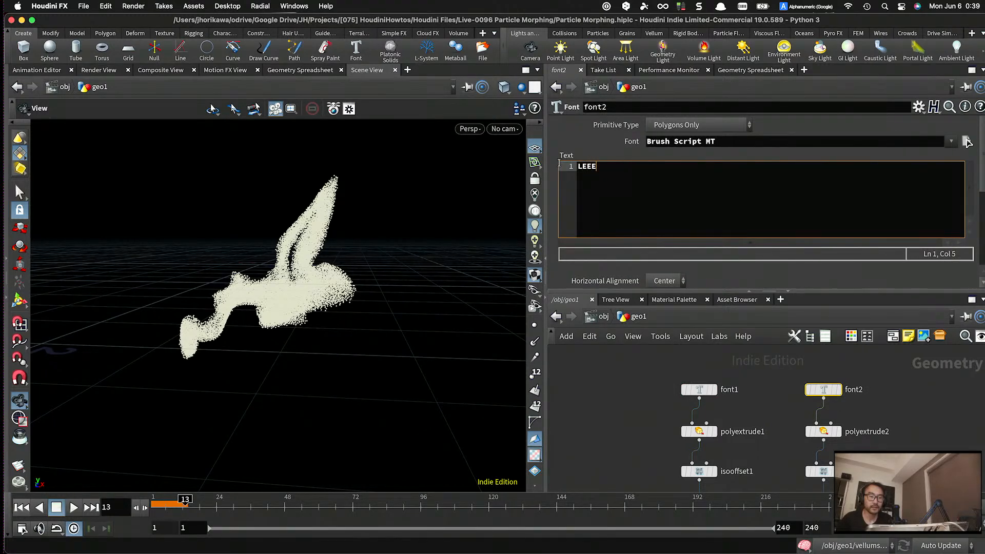
click(644, 384)
- Select the delete1 node and play the word morph from frame 1
scroll(745, 359, down, 10)
scroll(760, 446, up, 5)
middle_drag(778, 469, 784, 407)
scroll(721, 471, up, 4)
click(724, 472)
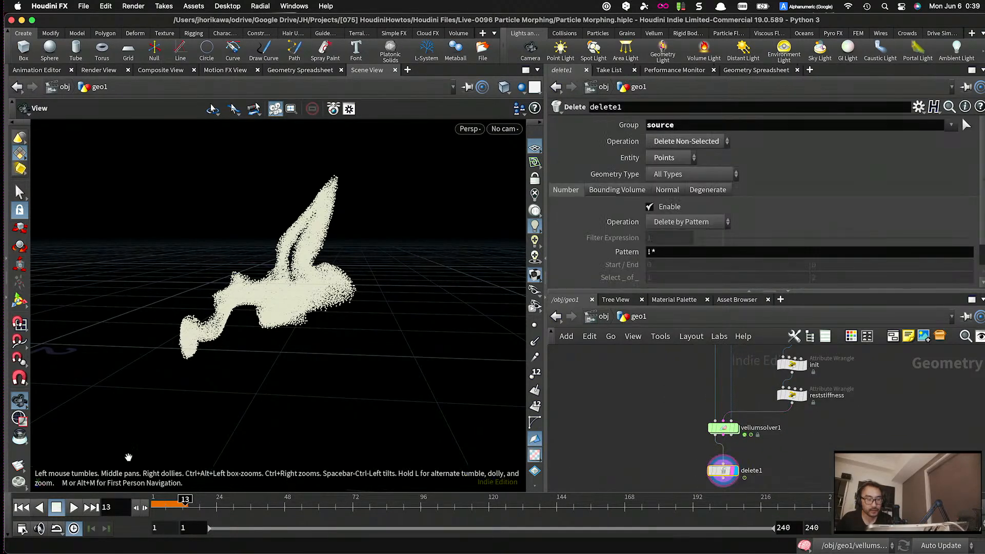
click(72, 509)
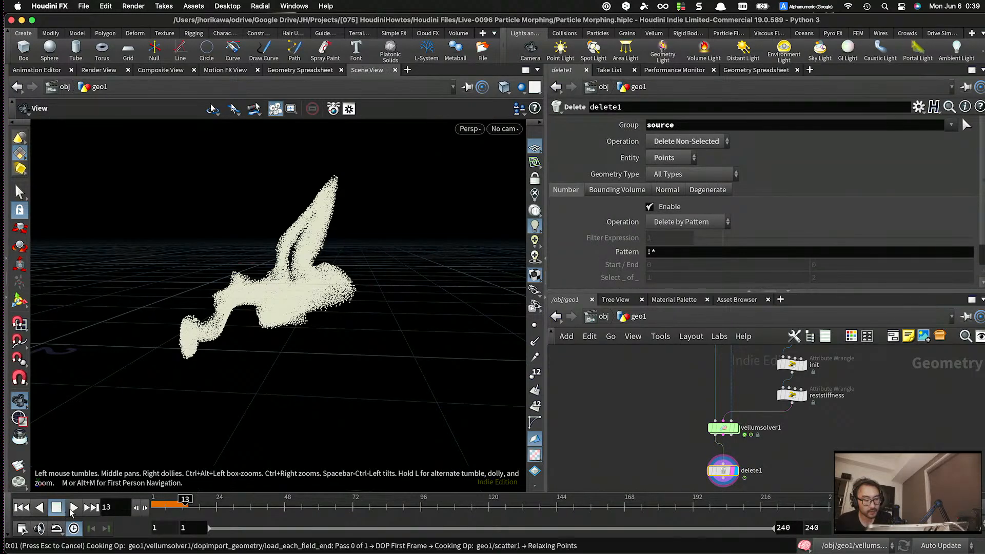
click(39, 508)
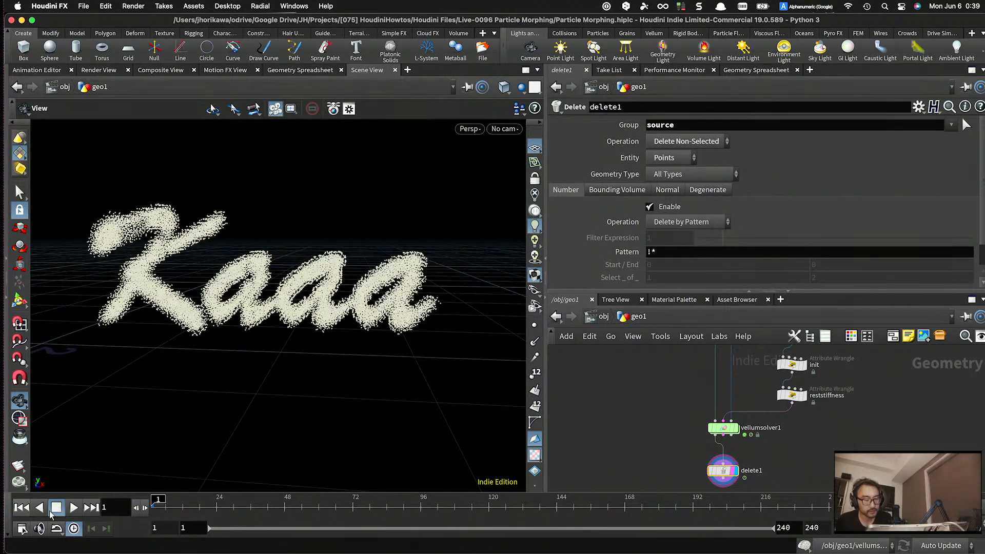
click(72, 507)
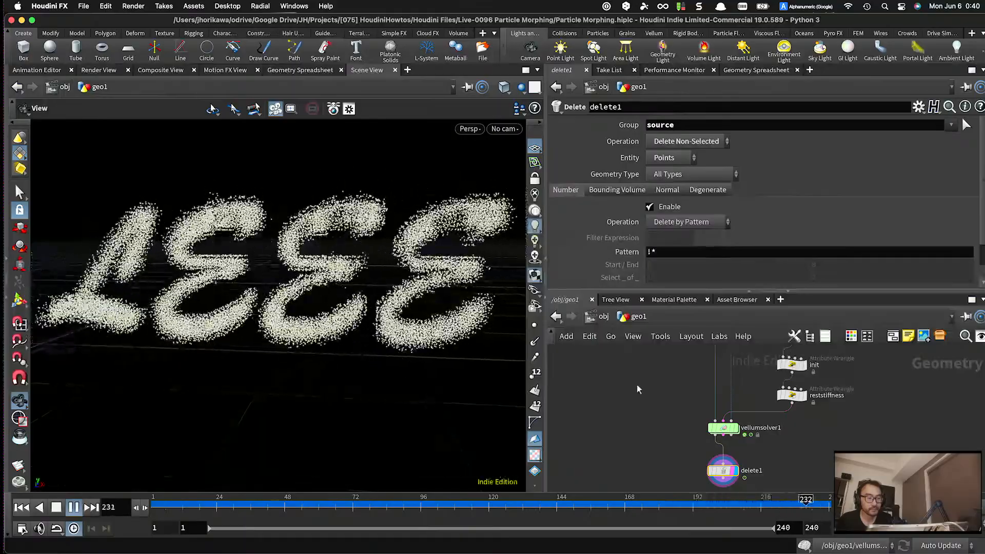
- Set the text of the font1 node back to "A"
scroll(779, 421, down, 5)
middle_drag(727, 398, 749, 474)
scroll(754, 402, up, 5)
click(748, 381)
triple_click(629, 219)
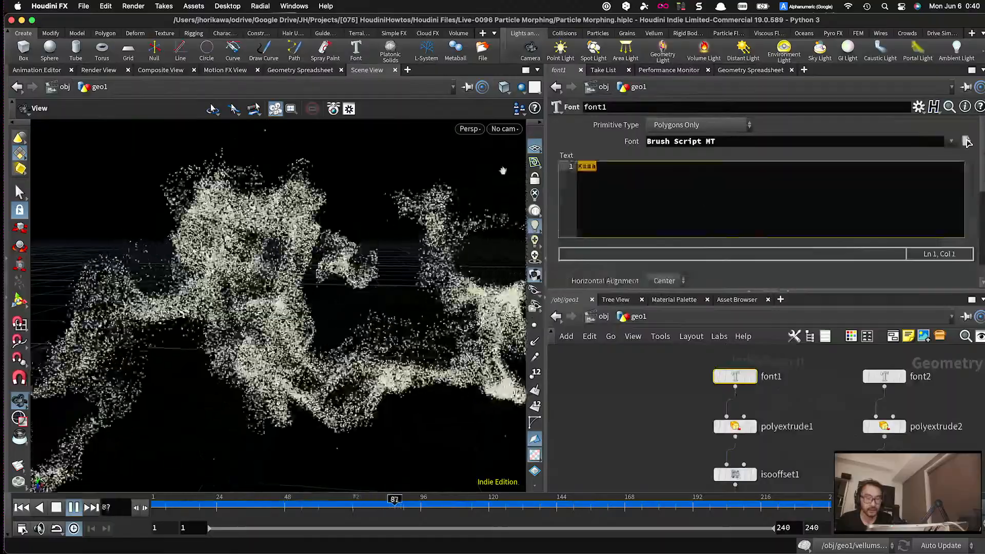
text(K)
- Return to frame 1 and set the text of the font2 node back to "B"
click(884, 377)
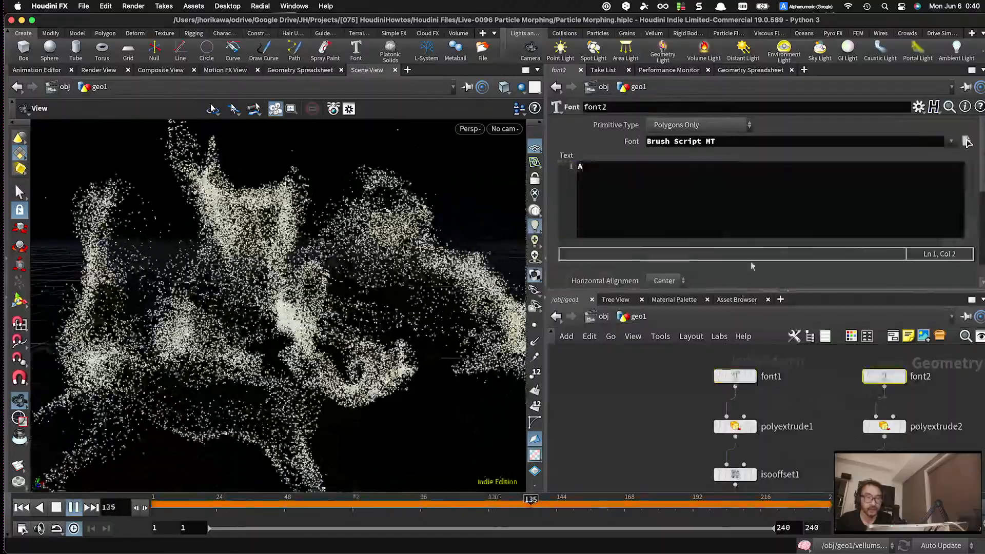
drag(425, 503, 95, 519)
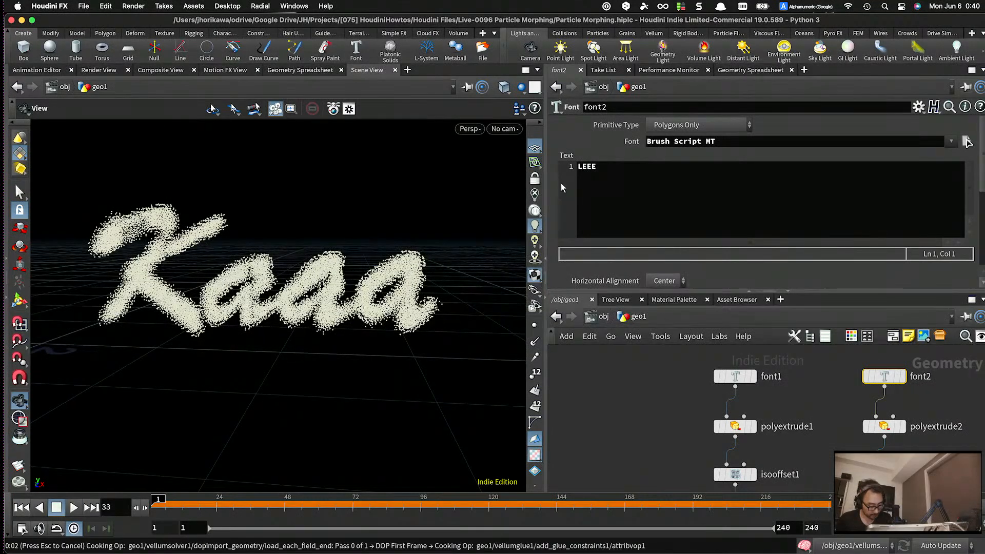
triple_click(616, 196)
text(B)
click(634, 404)
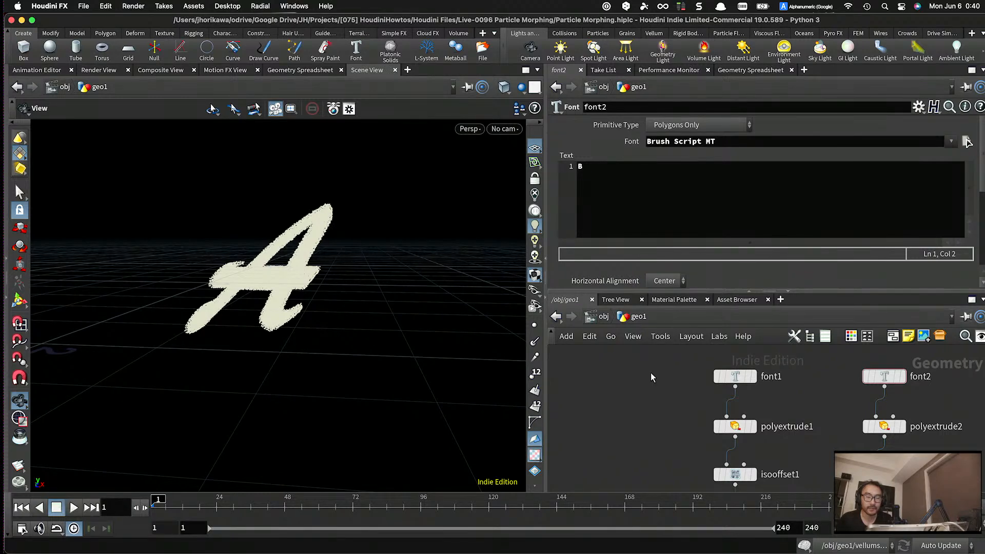
- Enlarge the network editor area around vellumsolver1 and save the scene file
scroll(650, 377, down, 8)
middle_drag(659, 470, 654, 362)
scroll(669, 406, up, 5)
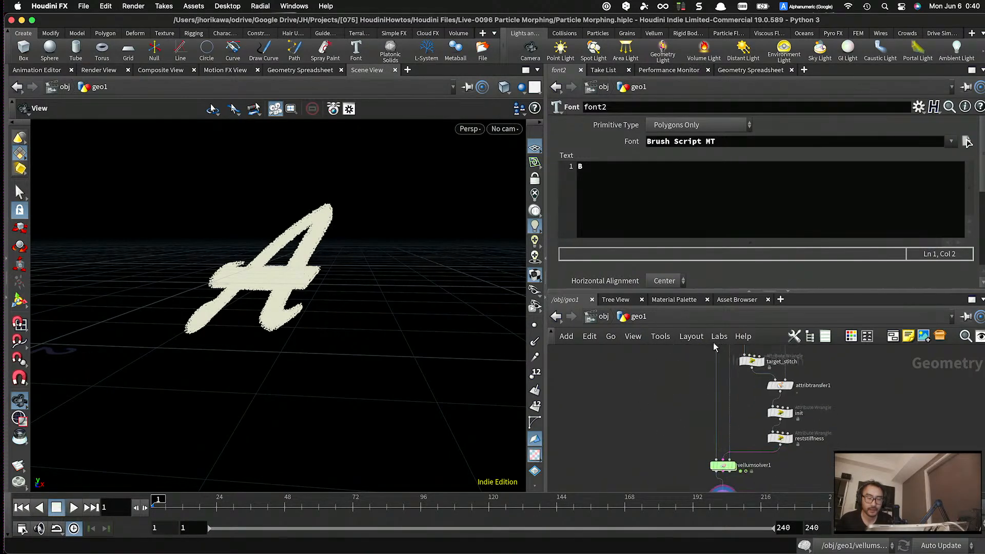
drag(716, 291, 717, 248)
scroll(685, 393, up, 5)
middle_drag(686, 396, 668, 354)
scroll(668, 354, down, 2)
key(super+s)
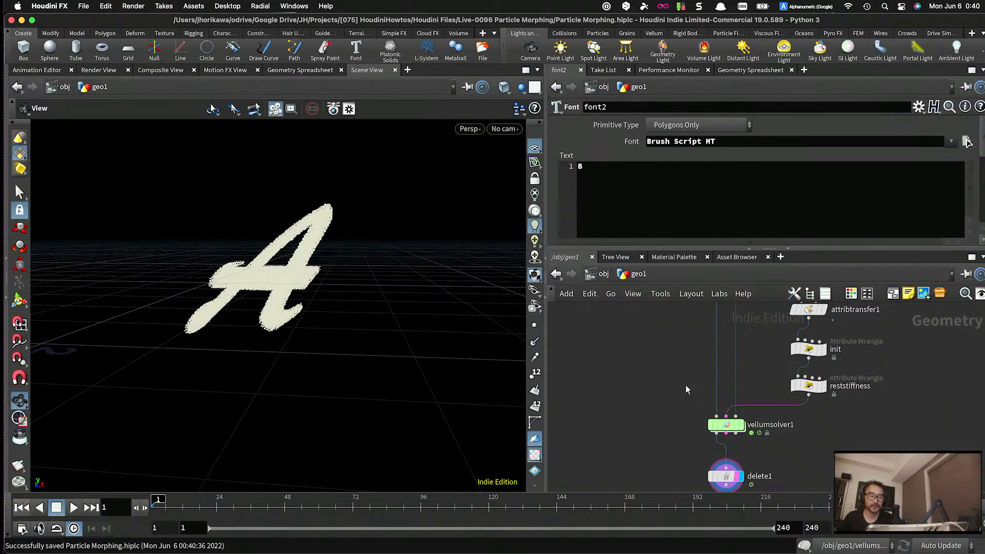
scroll(682, 380, down, 5)
key(super+s)
scroll(733, 437, up, 8)
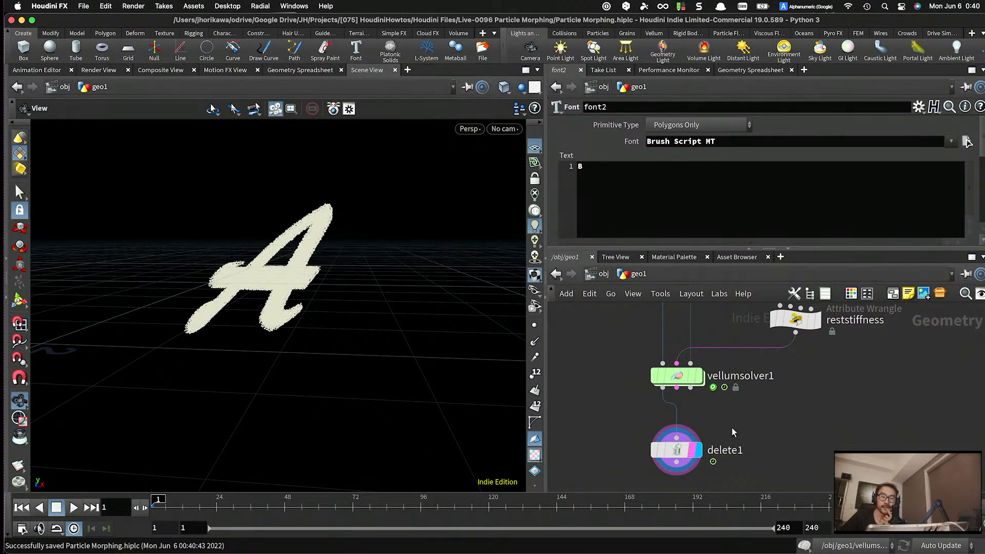
- View the particle letter from another angle, check the forces network of vellumsolver1 and return to geo1
drag(391, 334, 446, 331)
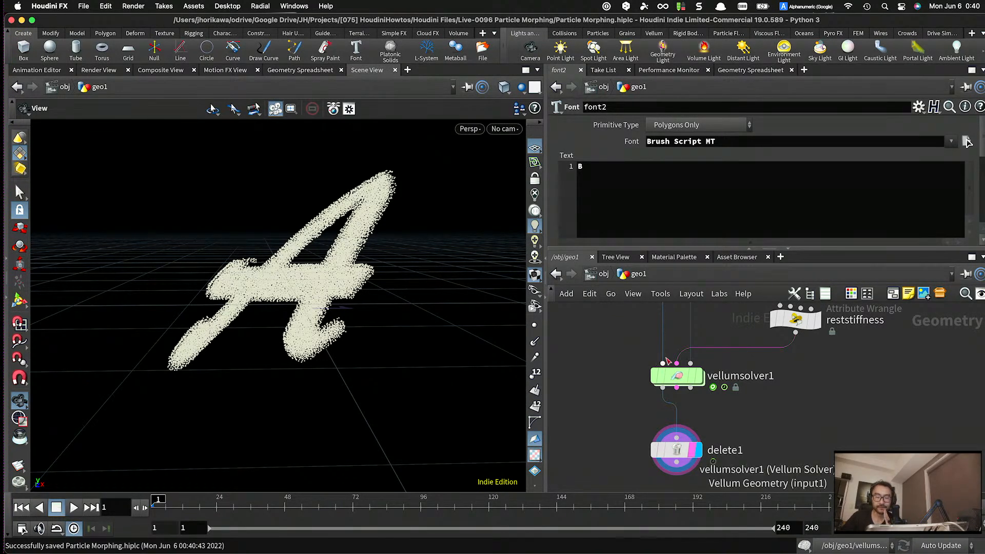
double_click(684, 382)
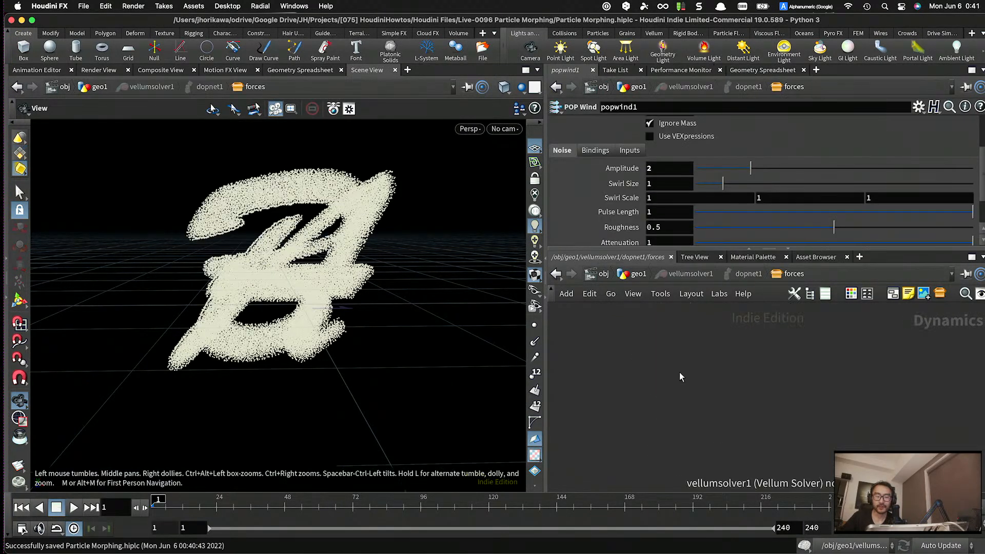
click(635, 278)
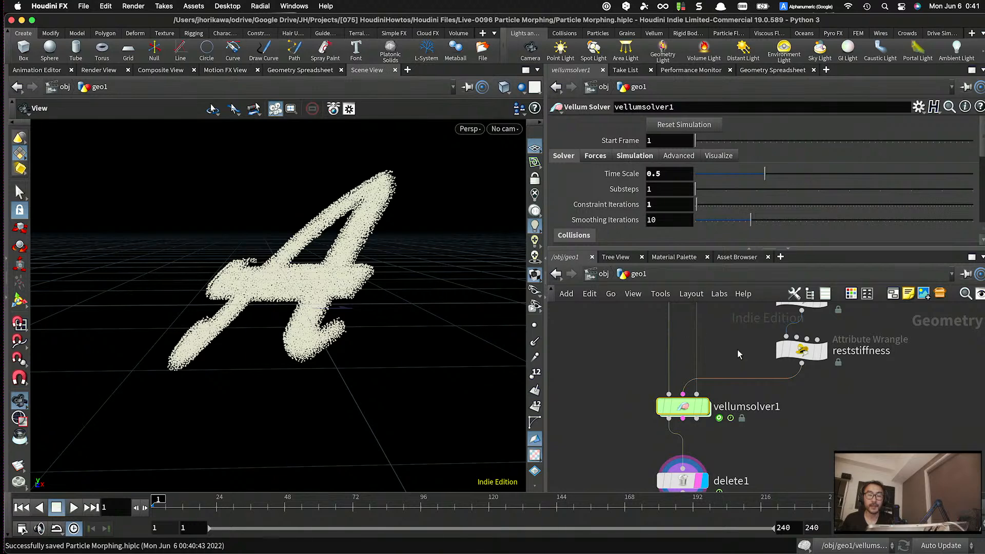
- Go into the forces network of vellumsolver1 and open sopsolver1 to examine its constraint stiffness wrangles
scroll(738, 362, down, 5)
scroll(763, 347, up, 5)
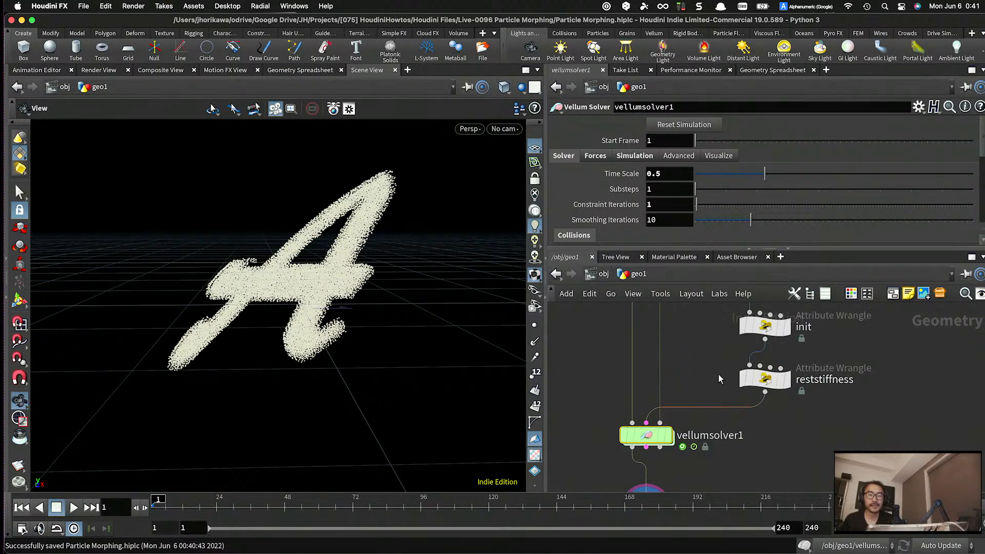
scroll(738, 405, down, 3)
scroll(682, 420, up, 3)
double_click(675, 428)
scroll(707, 410, down, 5)
scroll(710, 365, up, 8)
scroll(722, 426, up, 4)
middle_drag(722, 426, 750, 325)
scroll(749, 326, down, 3)
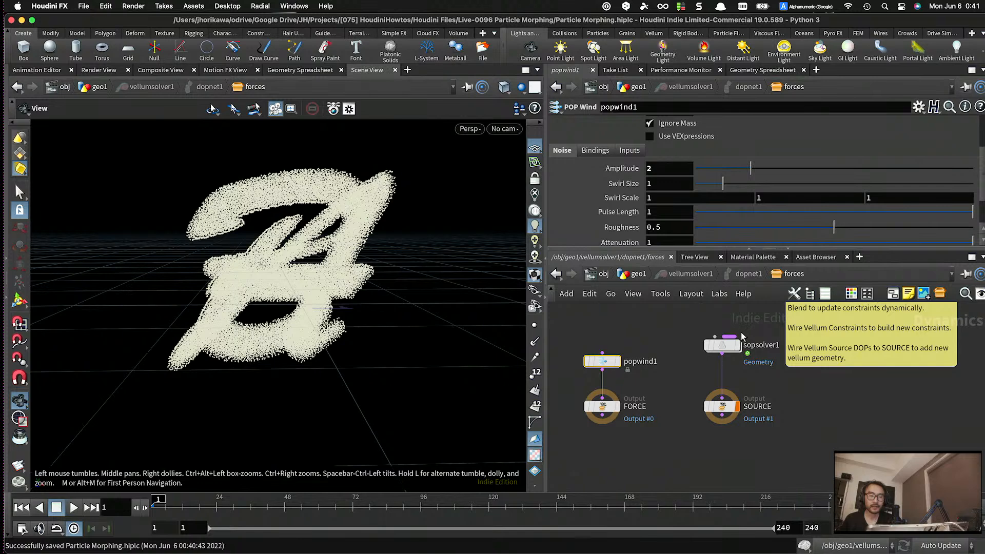
double_click(731, 343)
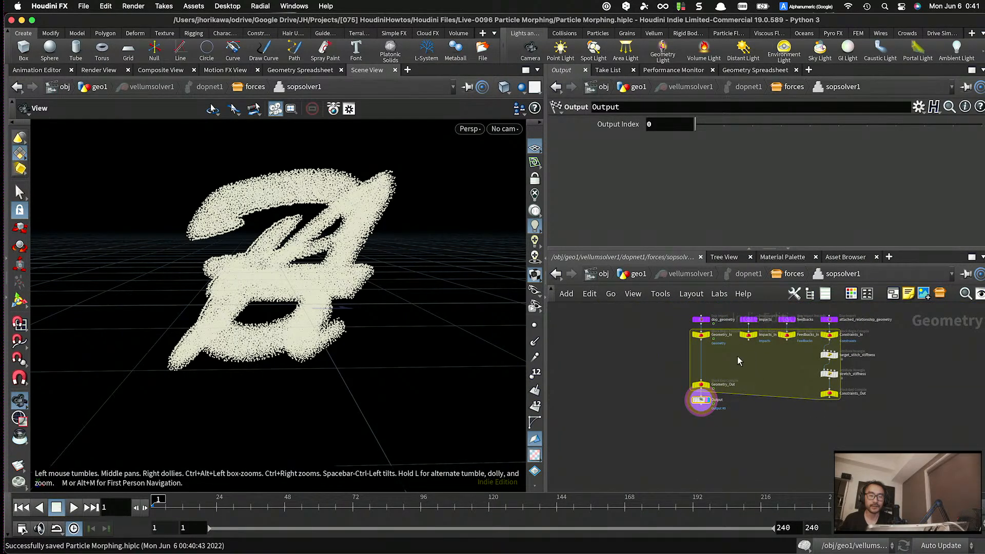
scroll(731, 354, up, 2)
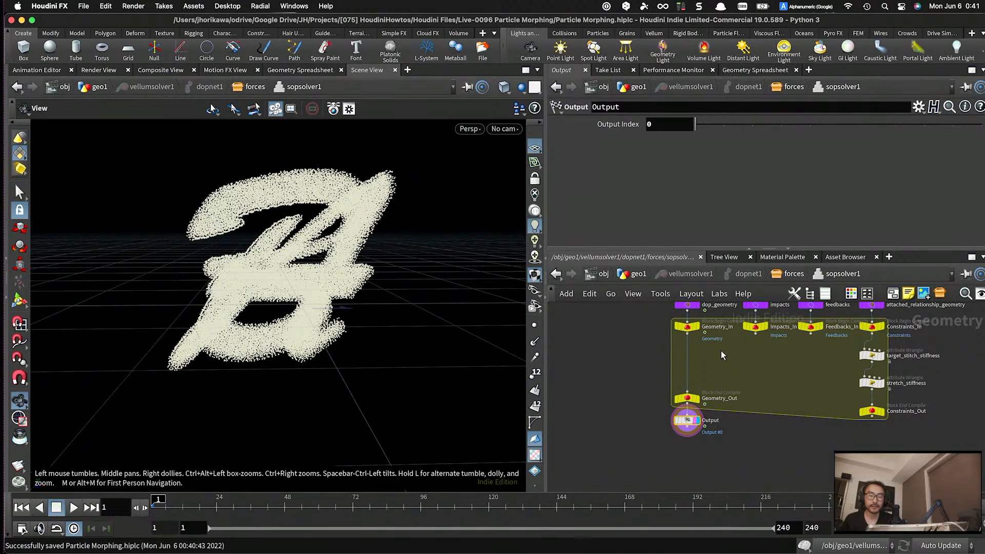
- Examine the point attributes of the Geometry_In node in the Geometry Spreadsheet
middle_drag(721, 349, 724, 370)
click(689, 345)
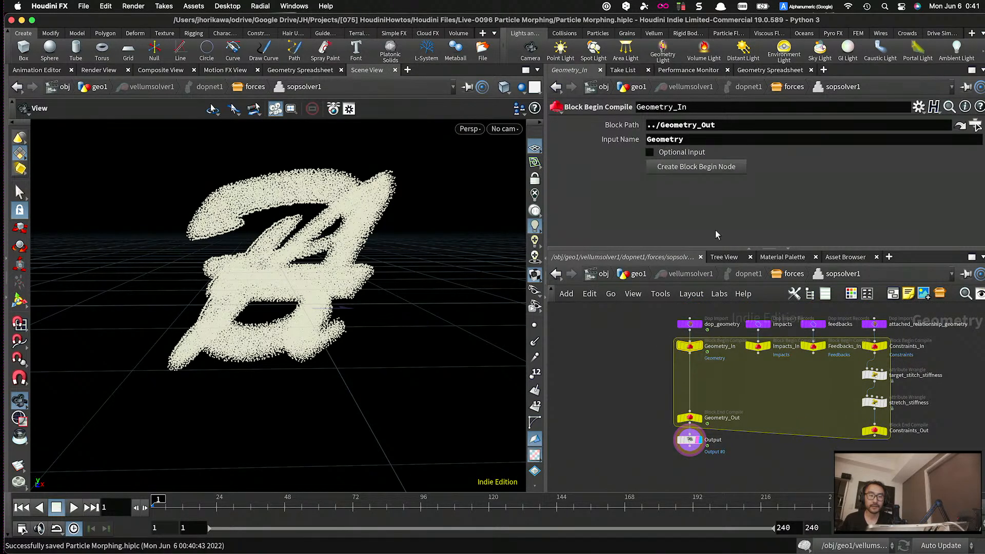
click(785, 71)
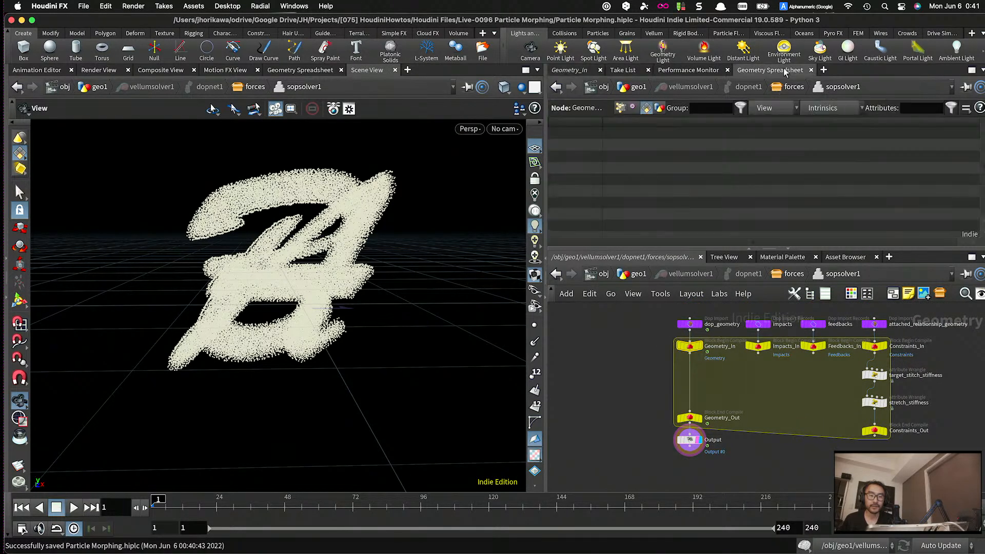
click(619, 109)
drag(622, 246, 728, 242)
scroll(725, 355, up, 3)
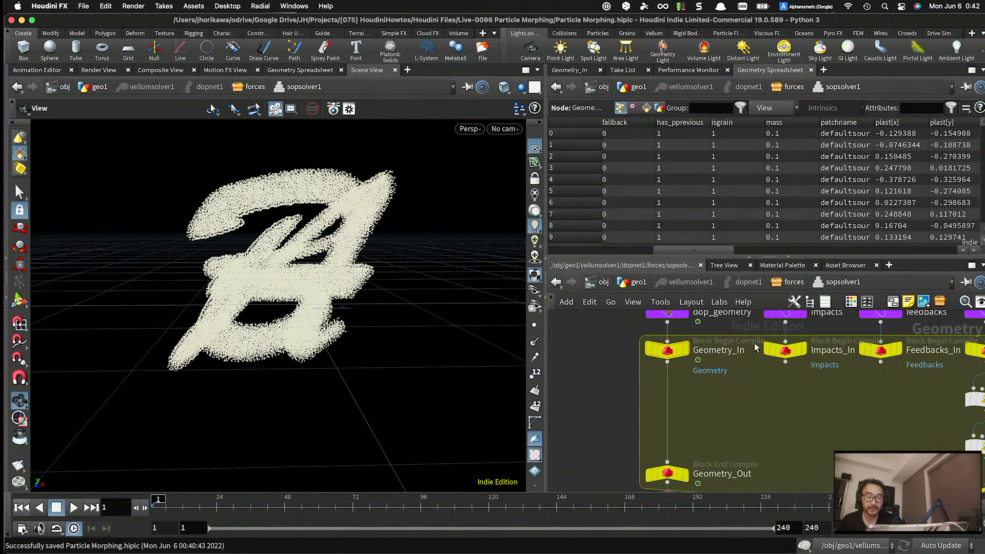
scroll(712, 400, down, 3)
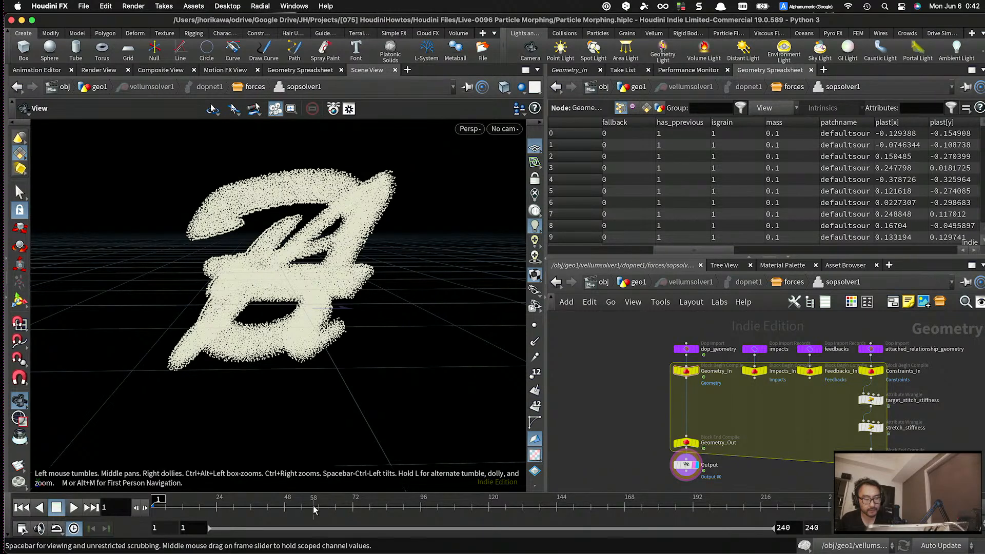
- Extend the end of the animation timeline to frame 400
middle_drag(726, 403, 737, 405)
scroll(738, 405, up, 4)
scroll(737, 405, down, 5)
drag(823, 529, 789, 526)
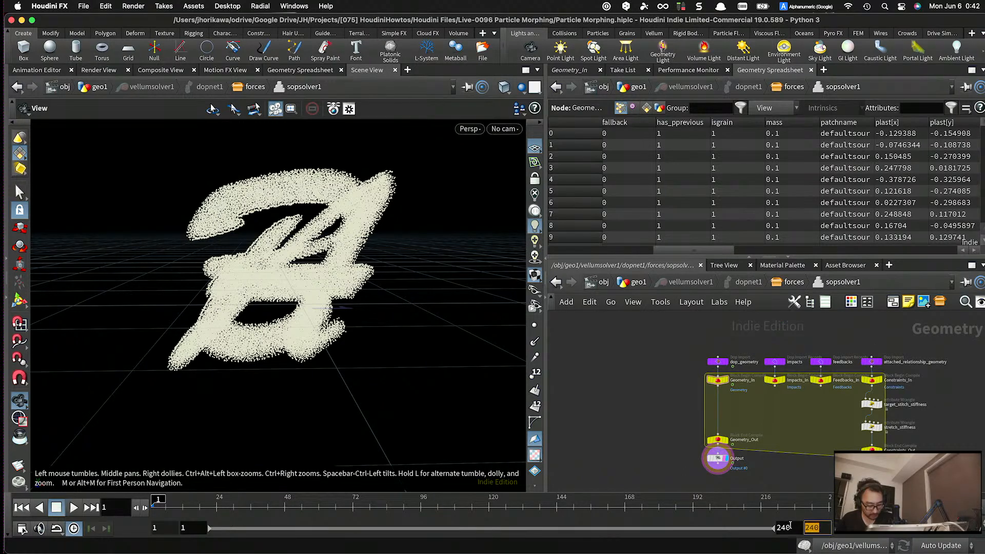
text(400)
key(Return)
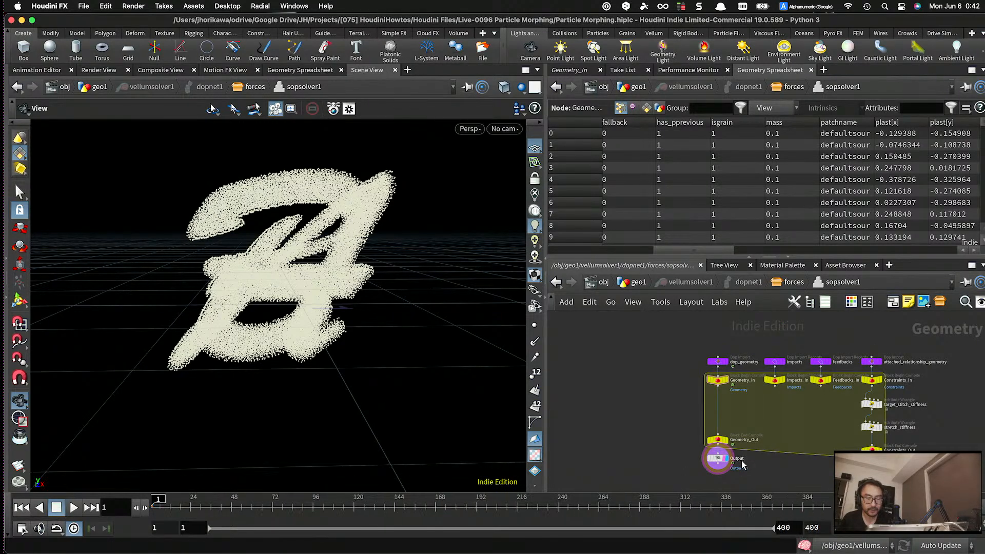
- Insert a Point Wrangle between Geometry_In and Geometry_Out inside sopsolver1
scroll(724, 400, up, 5)
scroll(722, 398, down, 3)
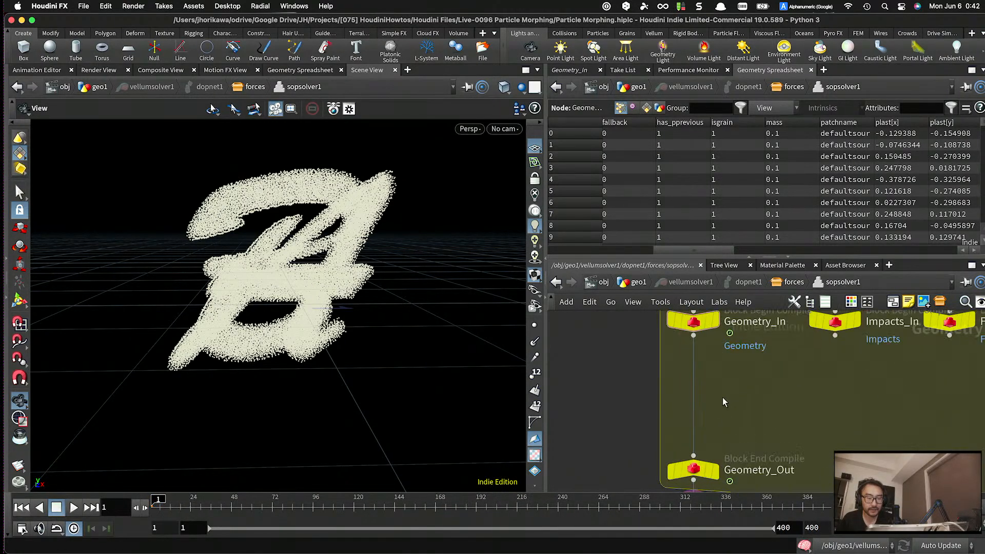
scroll(642, 437, down, 2)
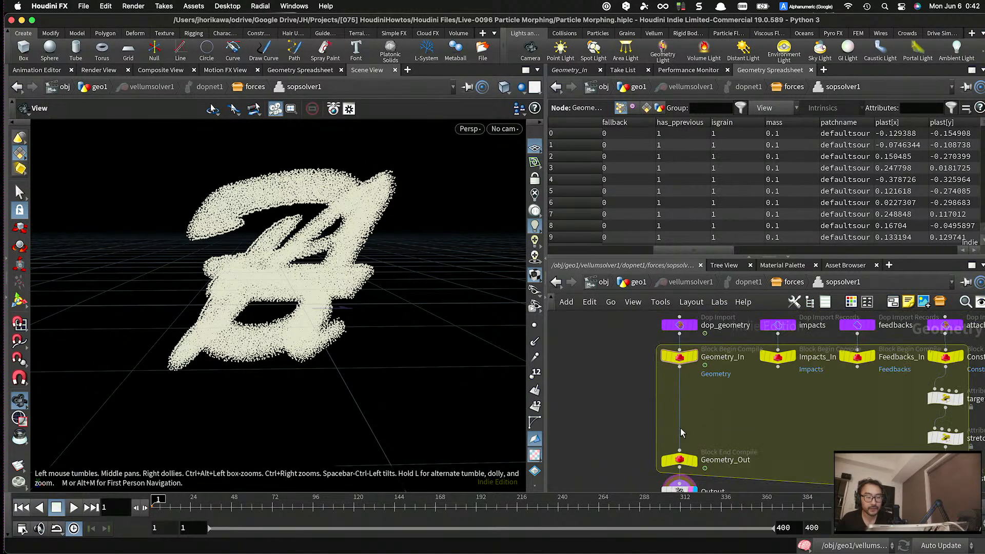
scroll(690, 427, up, 2)
key(Tab)
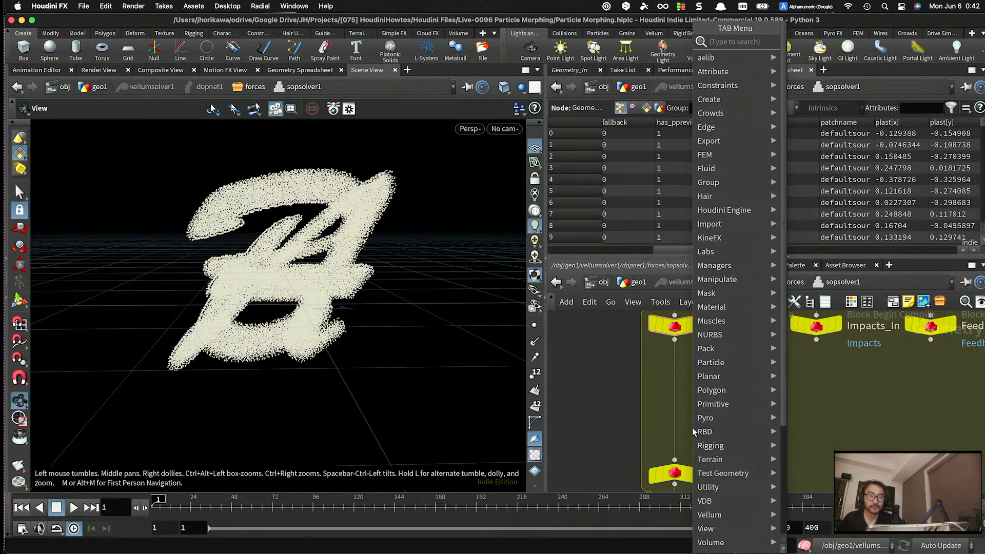
text(pointw)
key(Return)
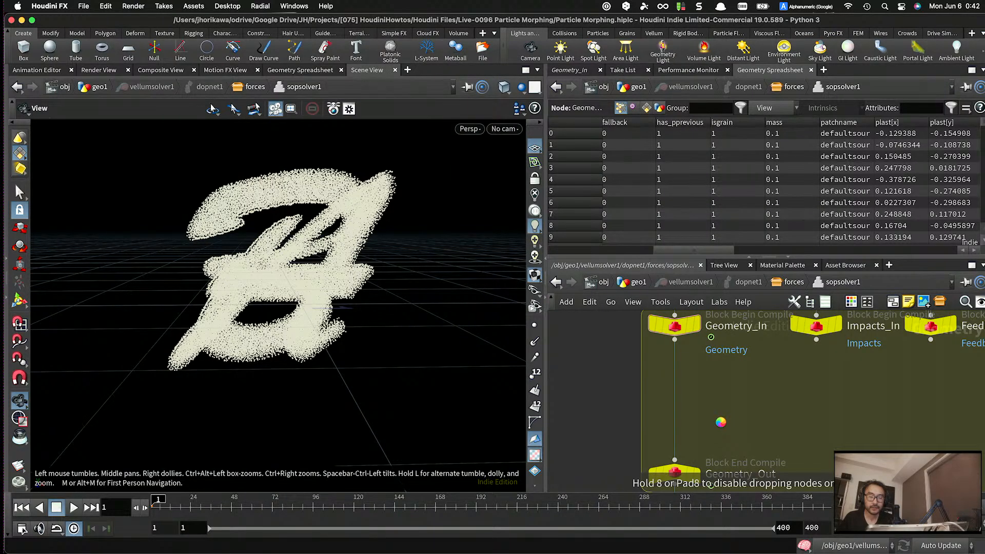
click(699, 401)
drag(695, 399, 666, 389)
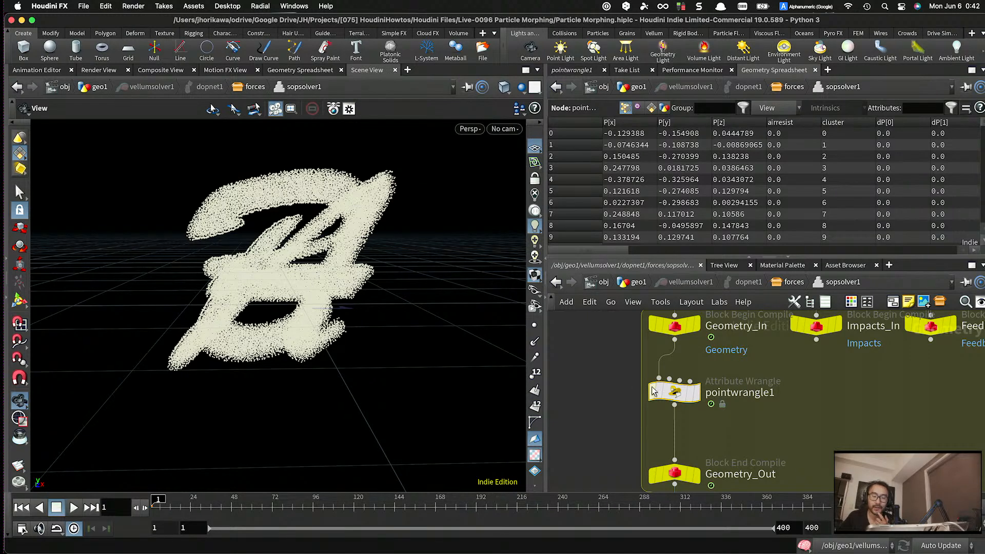
mouse_move(691, 417)
drag(669, 402, 650, 406)
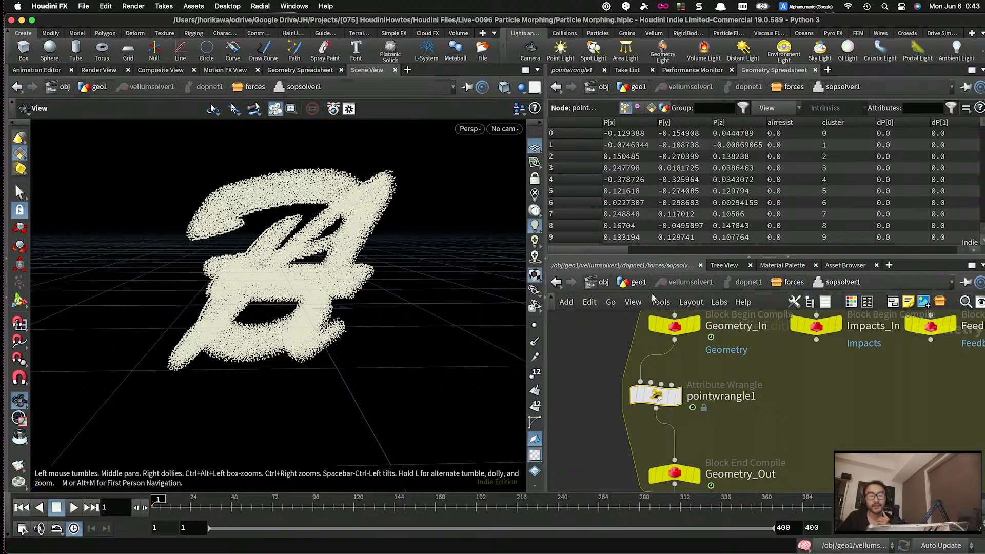
- Return to geo1 and reposition group1 and merge1 to make room for a node on the source branch
click(636, 282)
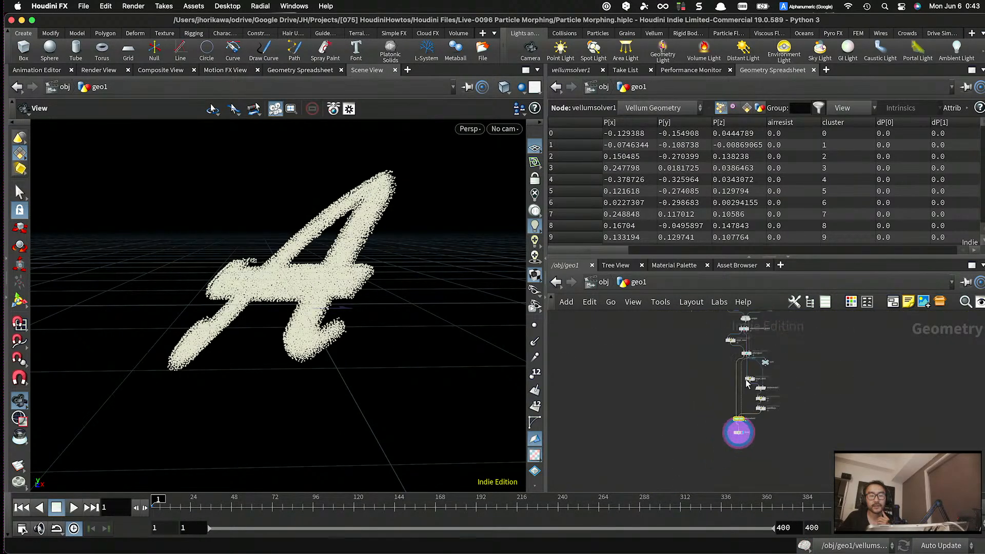
scroll(779, 395, up, 2)
mouse_move(748, 362)
middle_down()
mouse_move(760, 368)
mouse_move(771, 336)
mouse_move(756, 370)
middle_up()
scroll(757, 370, down, 5)
scroll(738, 444, up, 5)
middle_drag(739, 445, 773, 430)
scroll(683, 389, up, 3)
scroll(683, 389, down, 5)
middle_drag(702, 342, 706, 444)
middle_drag(717, 377, 704, 416)
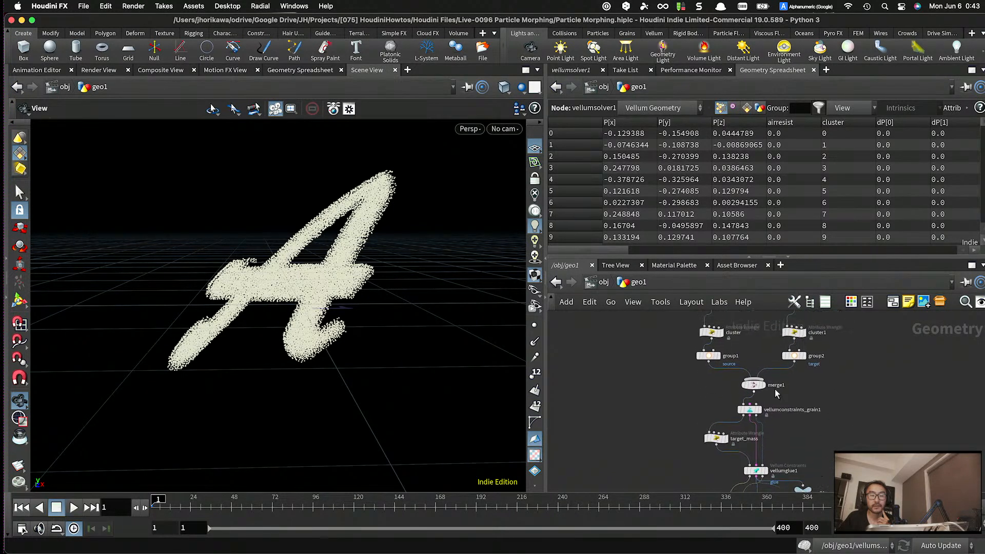
scroll(769, 391, up, 5)
drag(739, 383, 730, 367)
key(Tab)
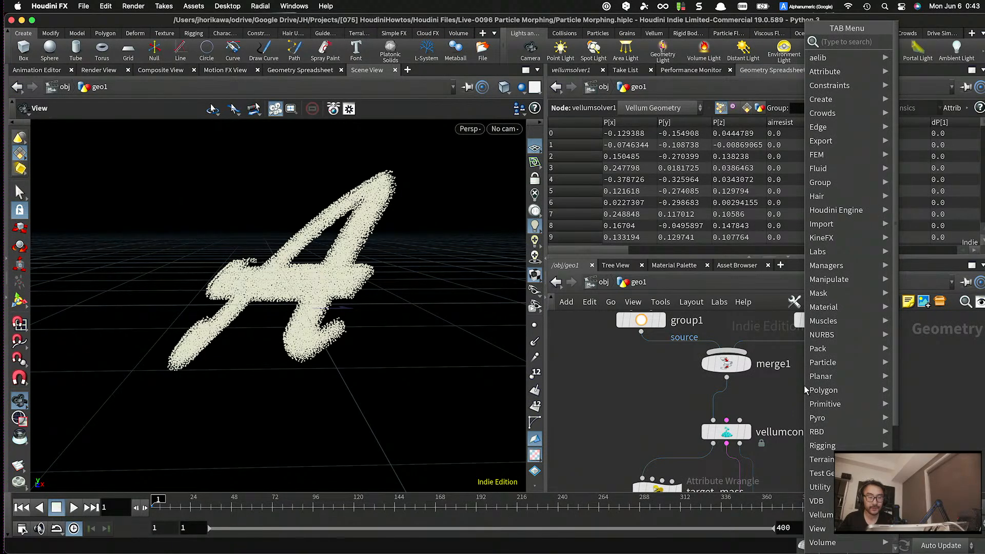
key(Escape)
middle_drag(660, 375, 692, 447)
scroll(693, 447, up, 1)
drag(672, 390, 680, 383)
drag(763, 441, 761, 467)
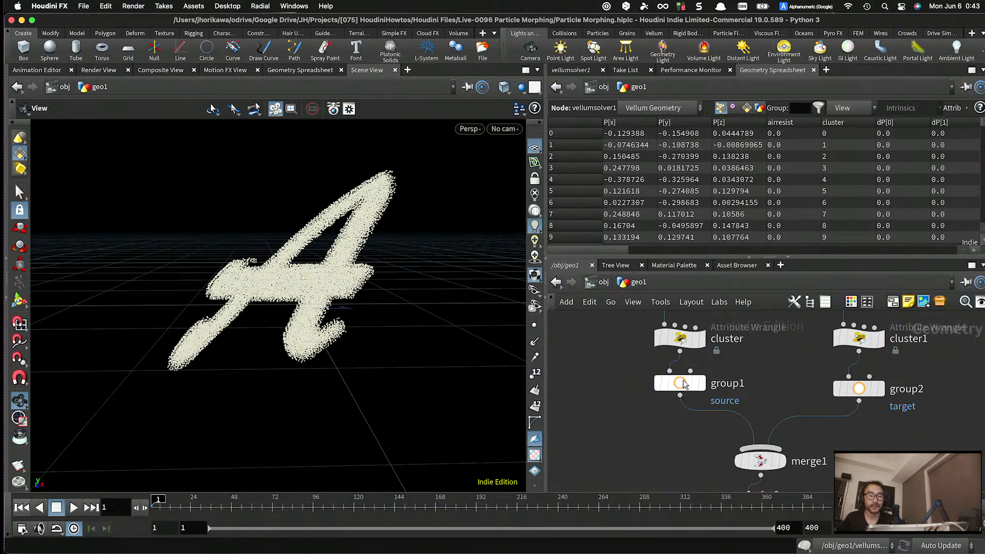
mouse_move(683, 378)
mouse_down()
mouse_move(698, 383)
mouse_move(681, 383)
mouse_up()
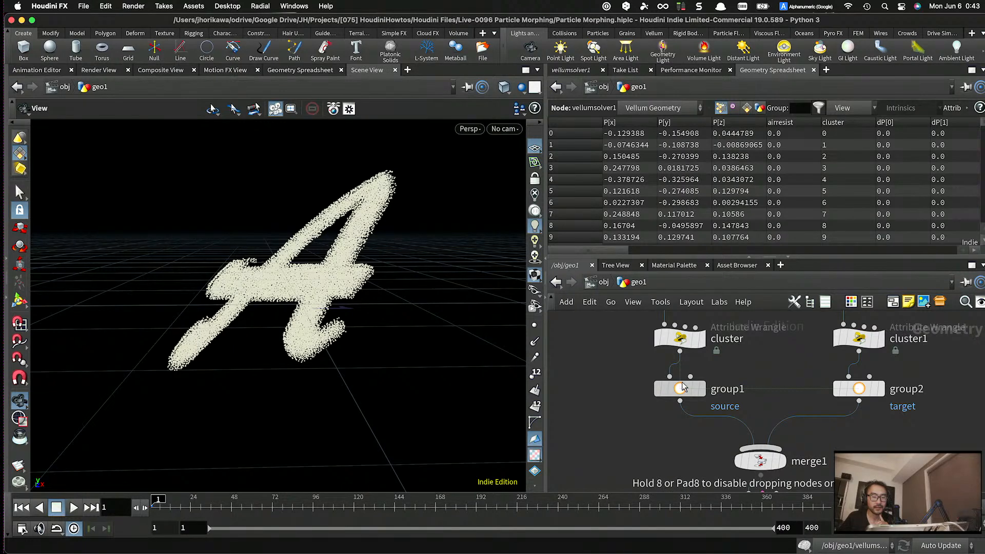
drag(682, 386, 682, 384)
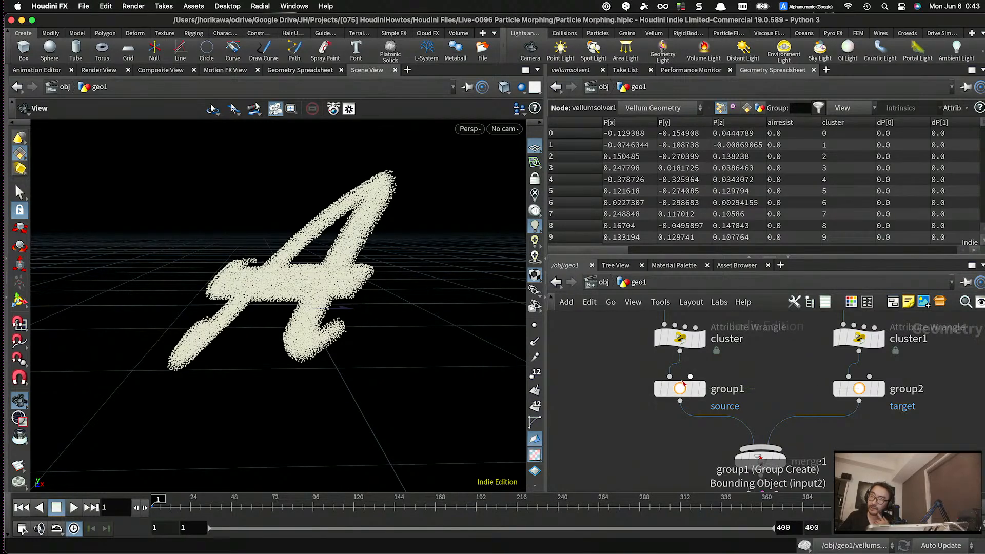
mouse_move(684, 388)
drag(682, 388, 673, 383)
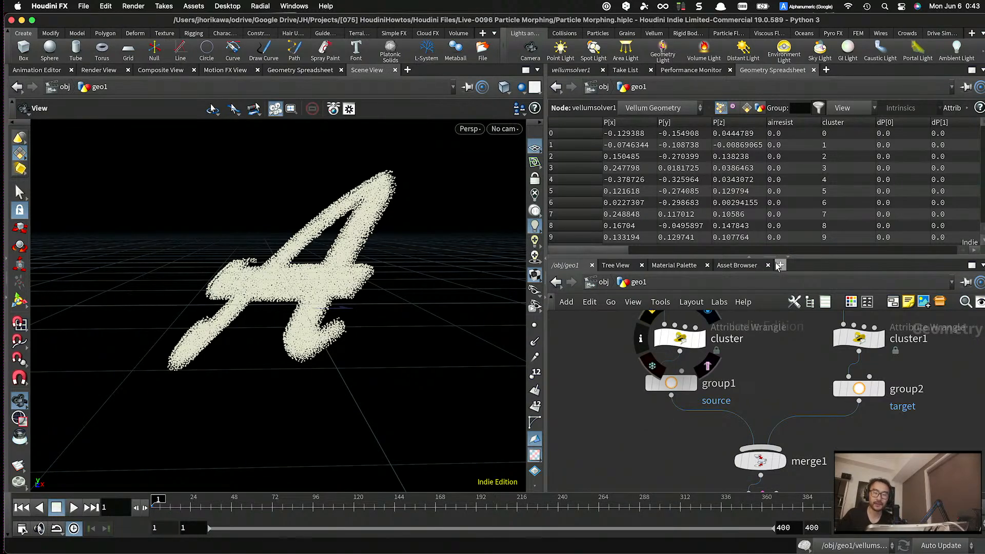
- Insert a Point Wrangle between group1 and merge1 and name it bounds_info
key(Tab)
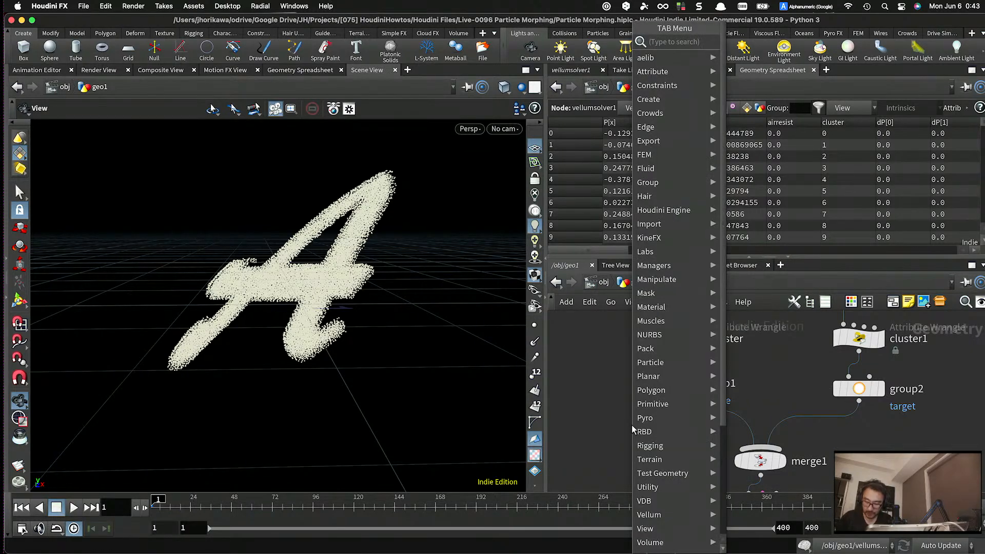
text(pointwra)
key(Return)
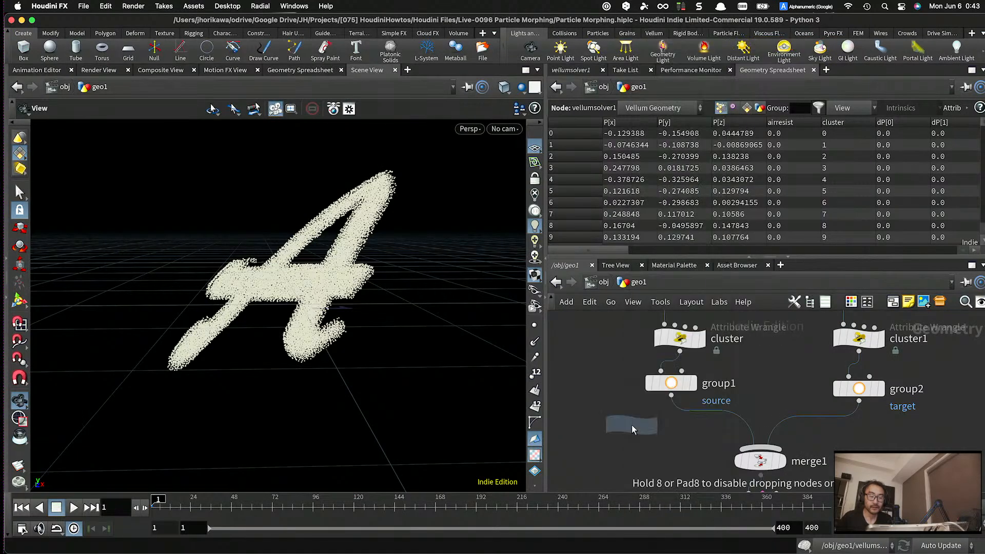
click(632, 424)
drag(632, 424, 671, 429)
double_click(729, 435)
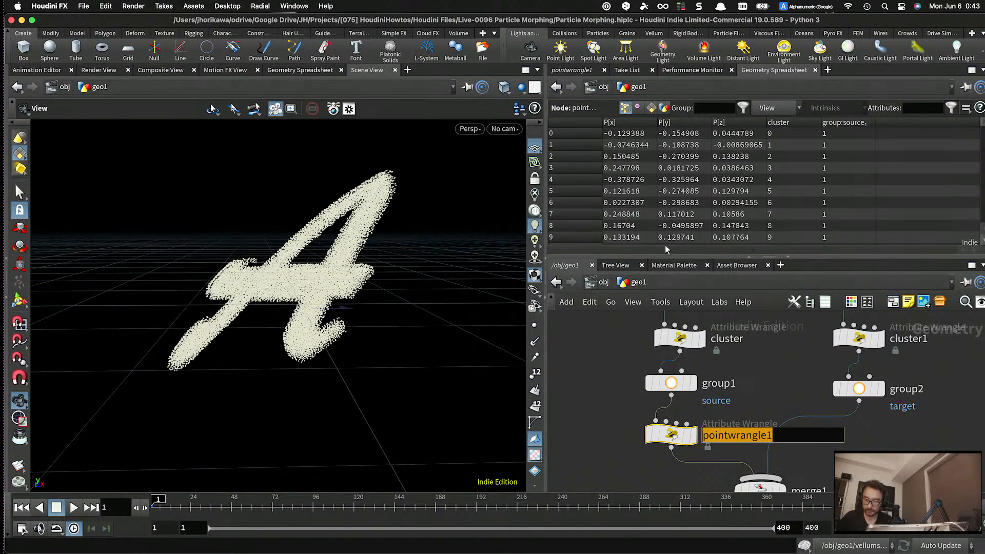
text(bounds_info)
key(Return)
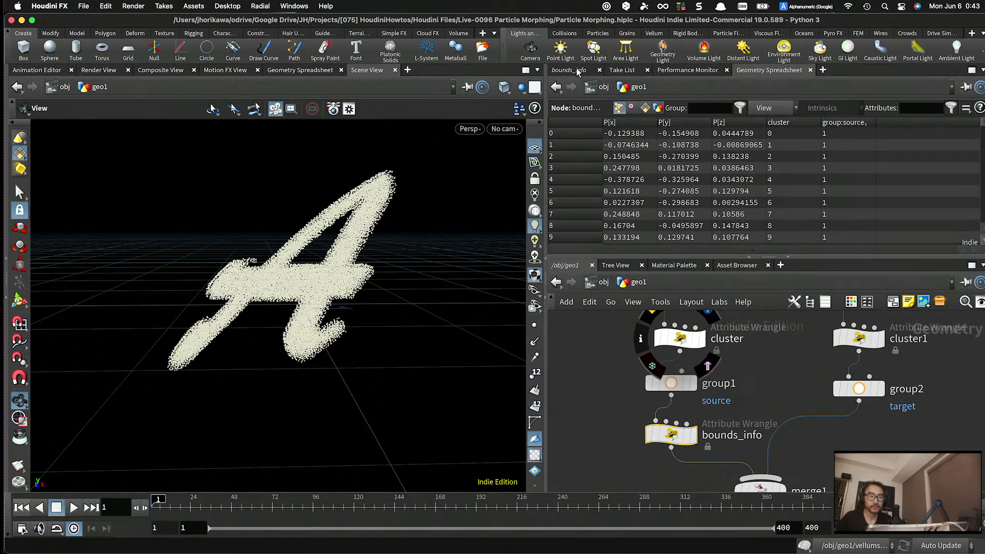
- Start the bounds_info VEX code with the bounding box size: vector size = getbbox_size(0);
click(578, 71)
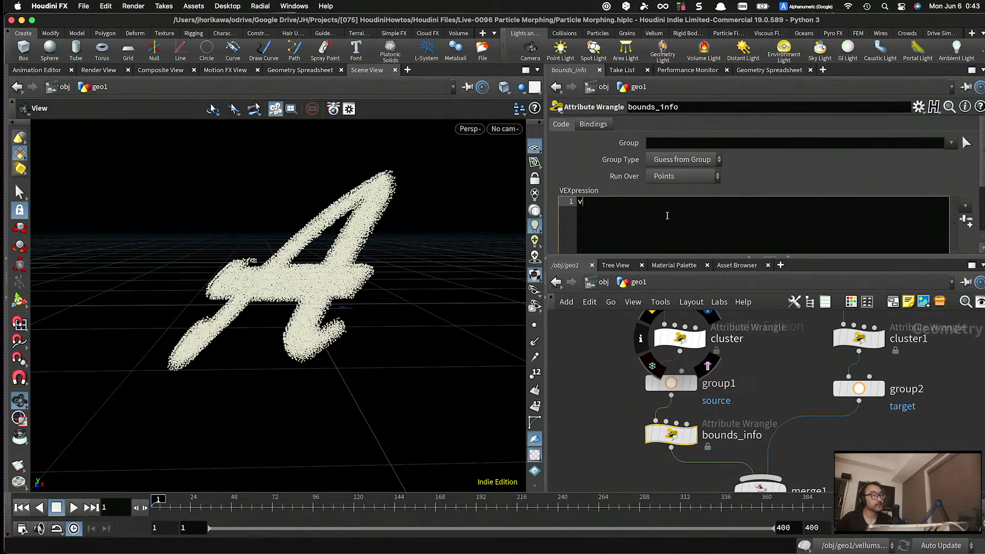
text(ector )
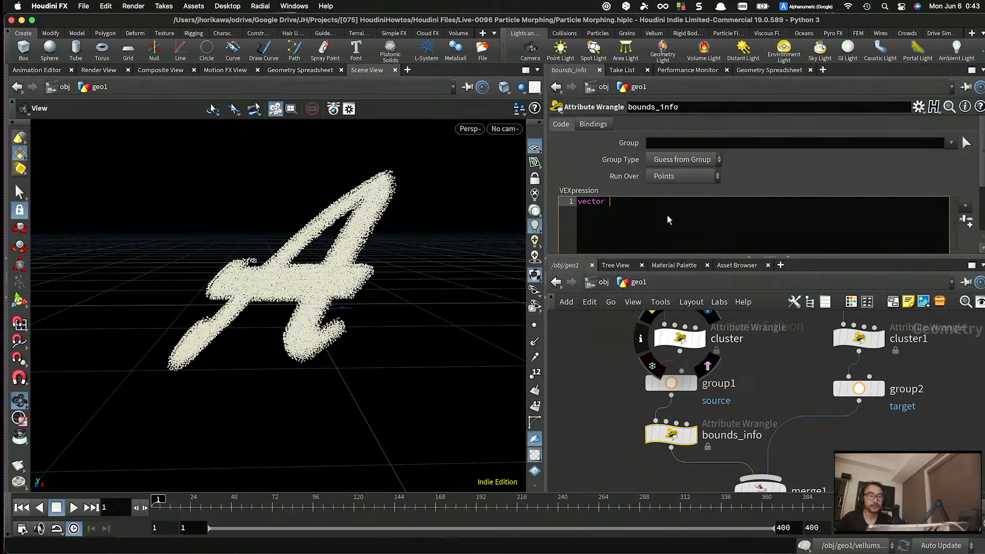
text(size = get)
key(Down)
key(Down)
key(Down)
key(Down)
key(Down)
key(Down)
key(Return)
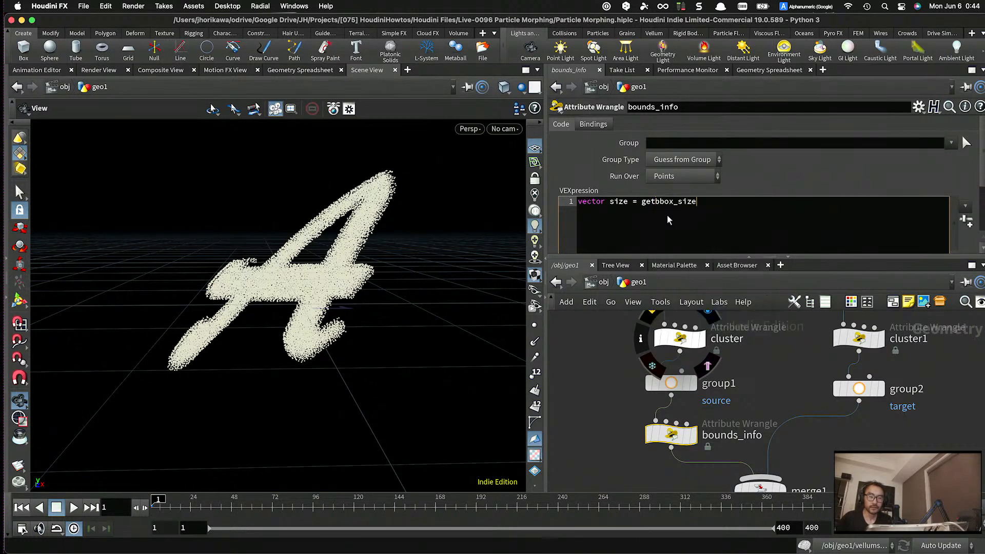
text(0);)
- Store the size as a point attribute in the bounds_info code: v@boundssize = size;
key(Return)
key(Return)
text(v@size =)
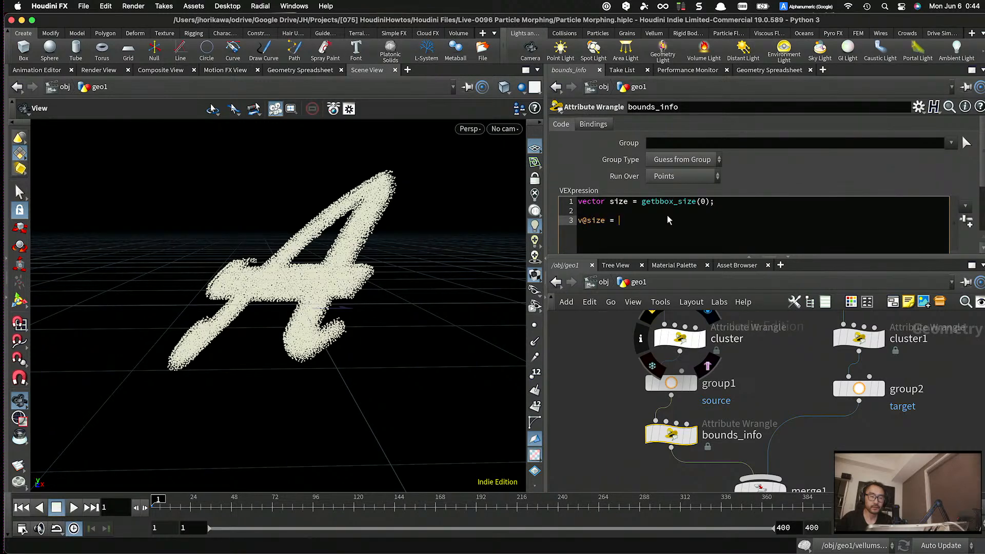
key(BackSpace)
key(BackSpace)
key(BackSpace)
key(BackSpace)
key(BackSpace)
key(BackSpace)
key(BackSpace)
text(boundssiz)
text(e +)
key(BackSpace)
key(BackSpace)
text(= size;)
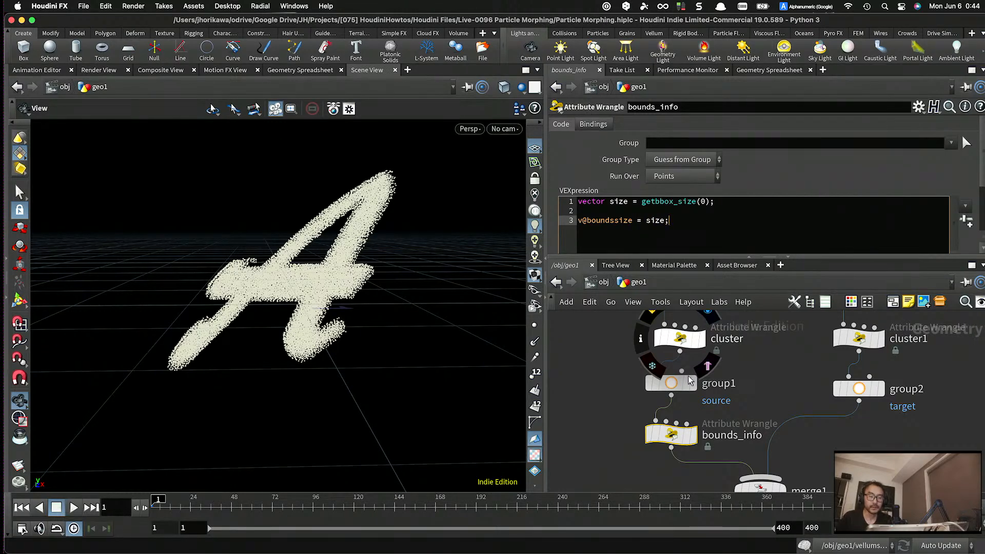
- Duplicate the bounds_info wrangle onto the target branch below group2
click(806, 416)
alt+drag(673, 435, 867, 436)
- Open the sopsolver1 network inside the forces network of vellumsolver1
scroll(867, 436, down, 5)
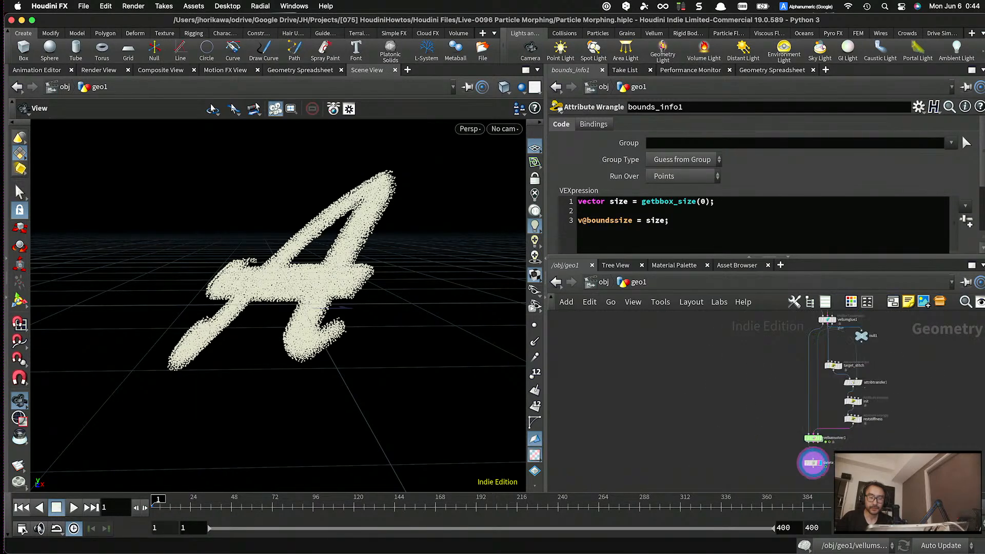
scroll(813, 463, up, 5)
click(786, 408)
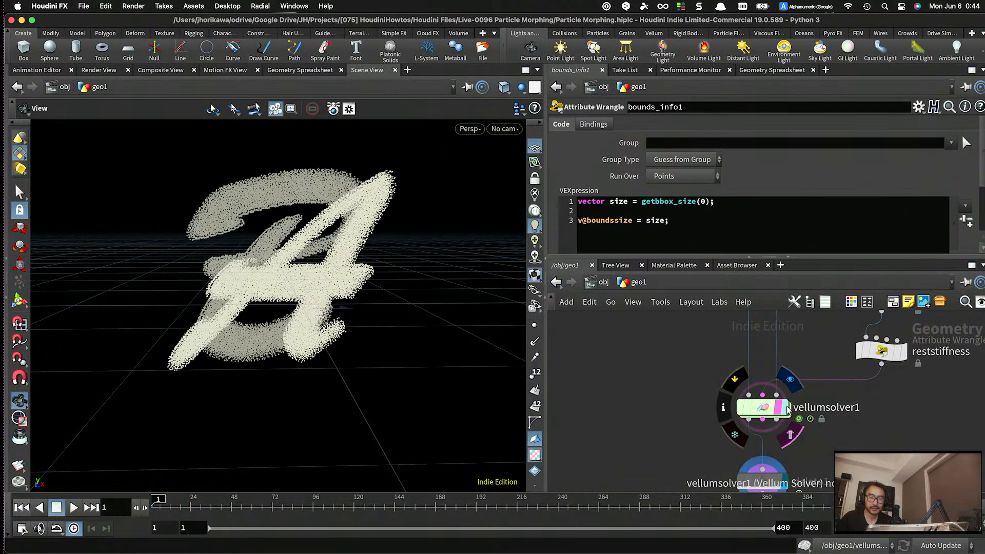
double_click(777, 407)
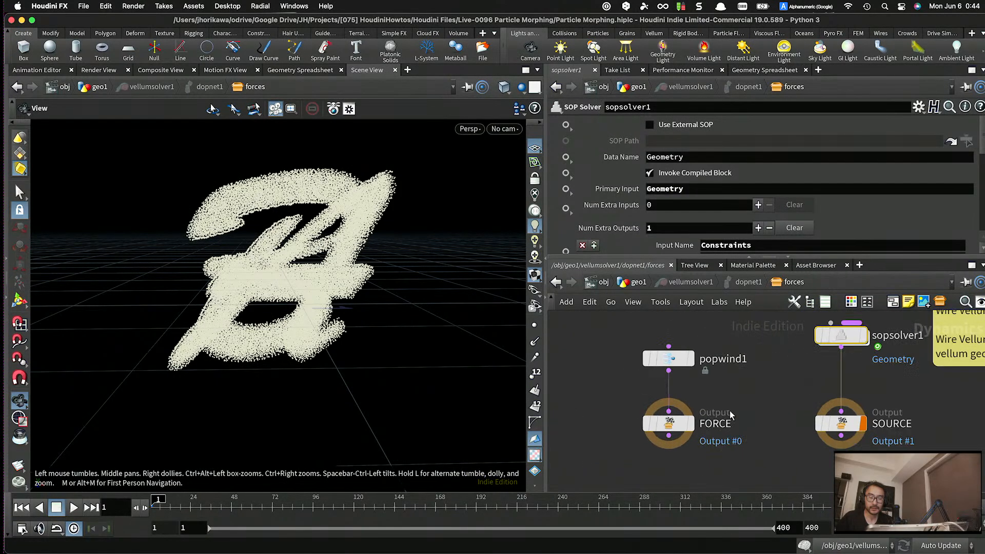
double_click(841, 336)
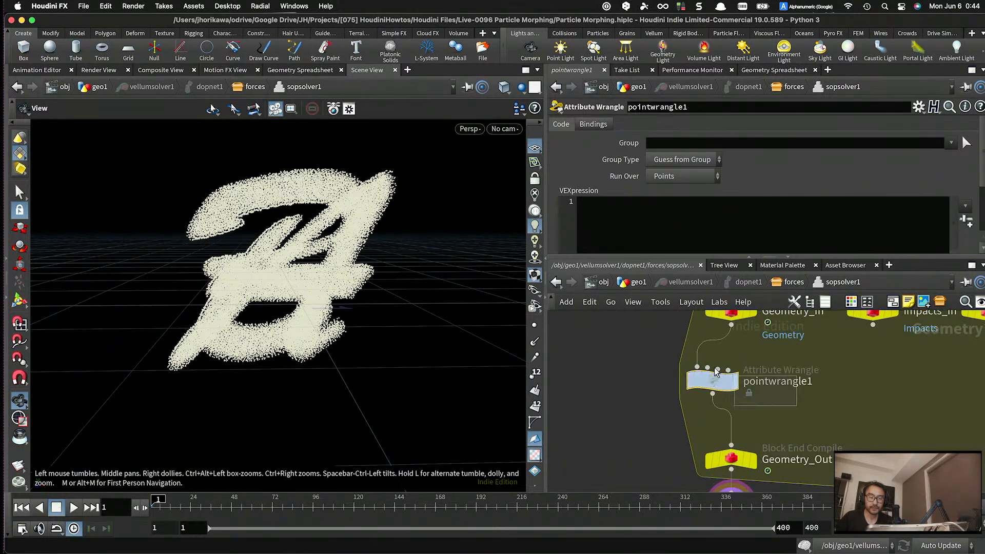
- Insert a Point Wrangle between Geometry_In and Geometry_Out, limited to the source group, and name it mass_gradation
click(951, 142)
click(945, 161)
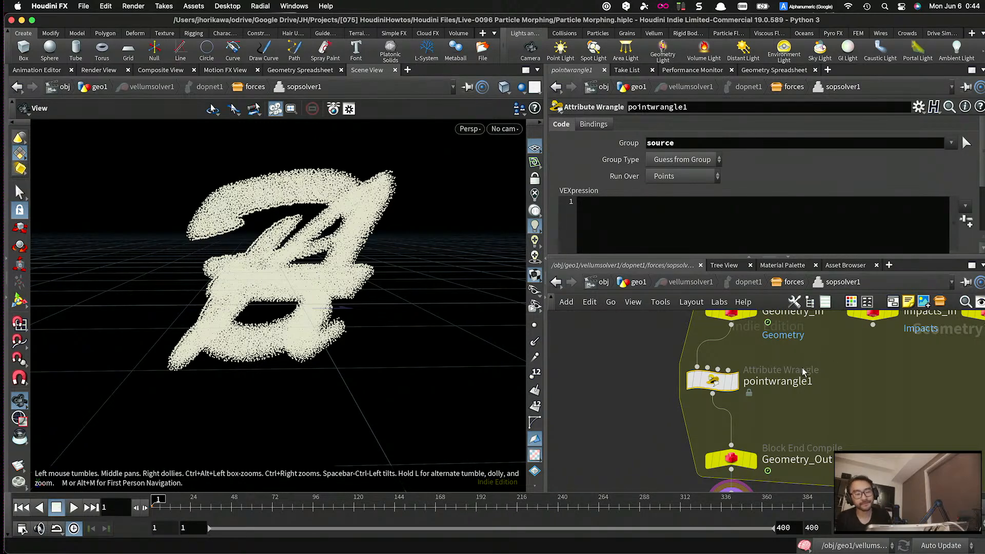
double_click(804, 382)
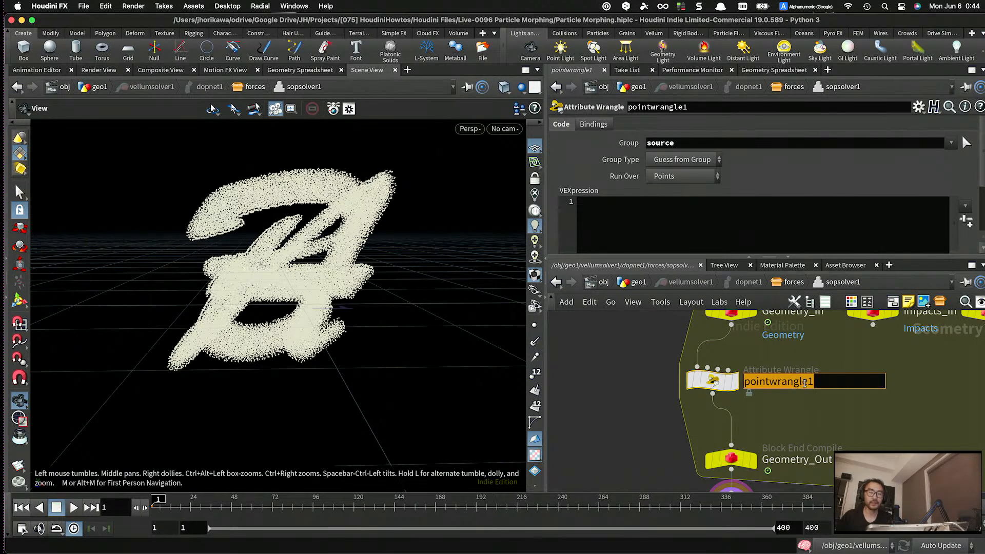
text(mass_gradatiuon)
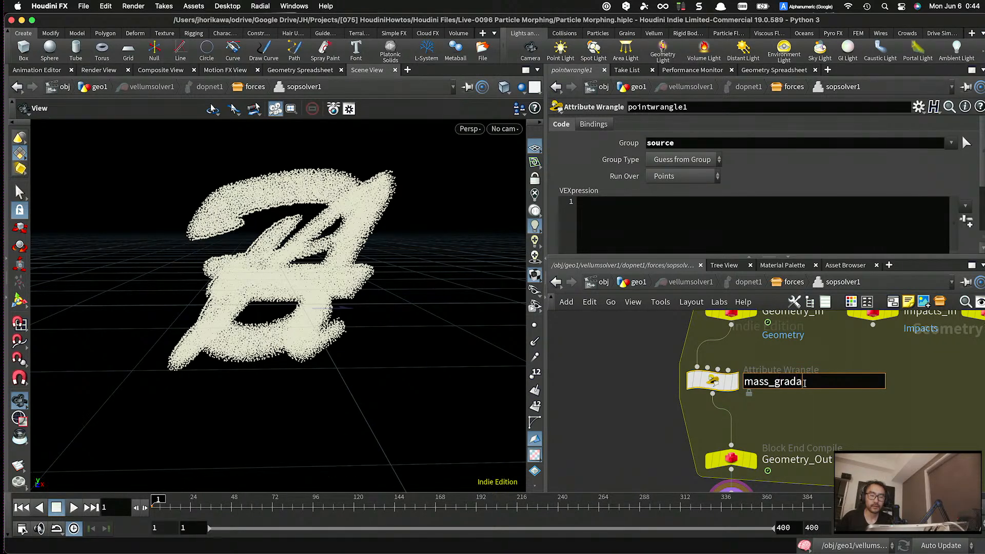
key(Return)
click(804, 383)
drag(809, 381, 868, 381)
text(on)
key(Return)
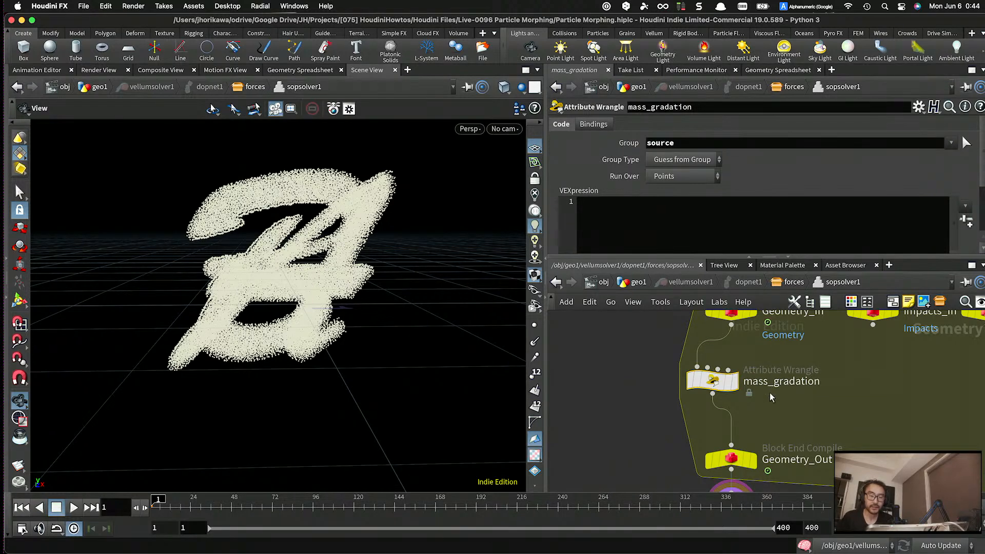
- Start the mass_gradation VEX code with an integer frame channel: int frame = chi("frame");
scroll(769, 390, down, 3)
click(670, 212)
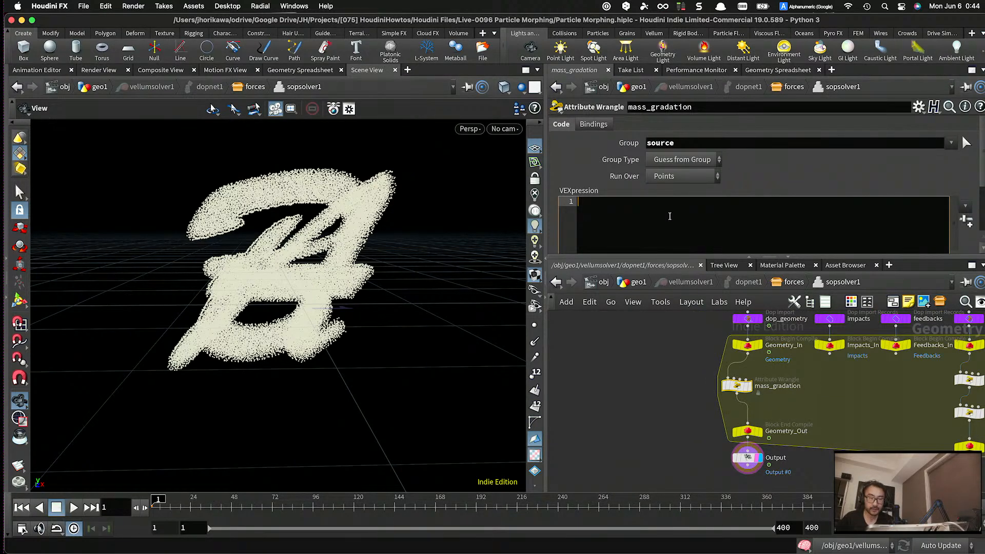
text(int c)
key(BackSpace)
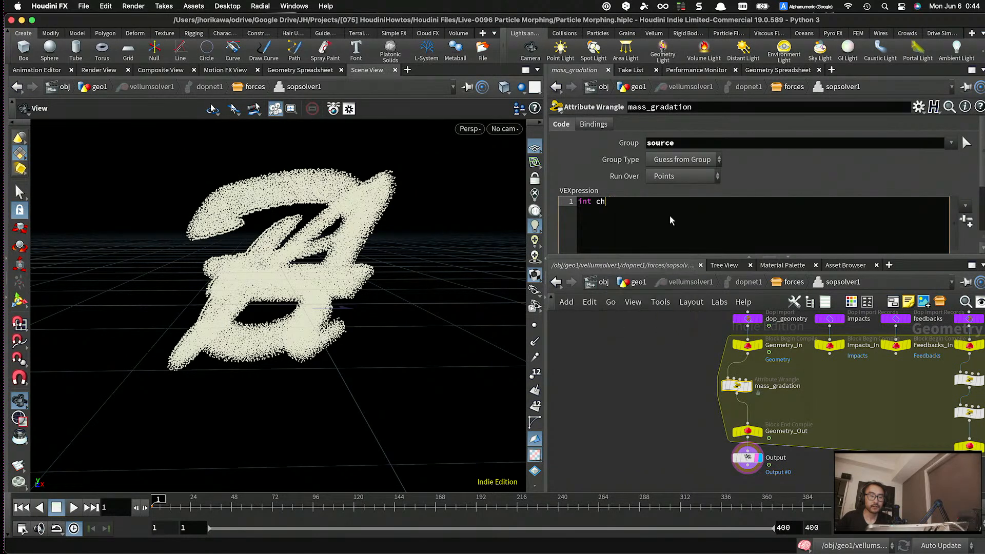
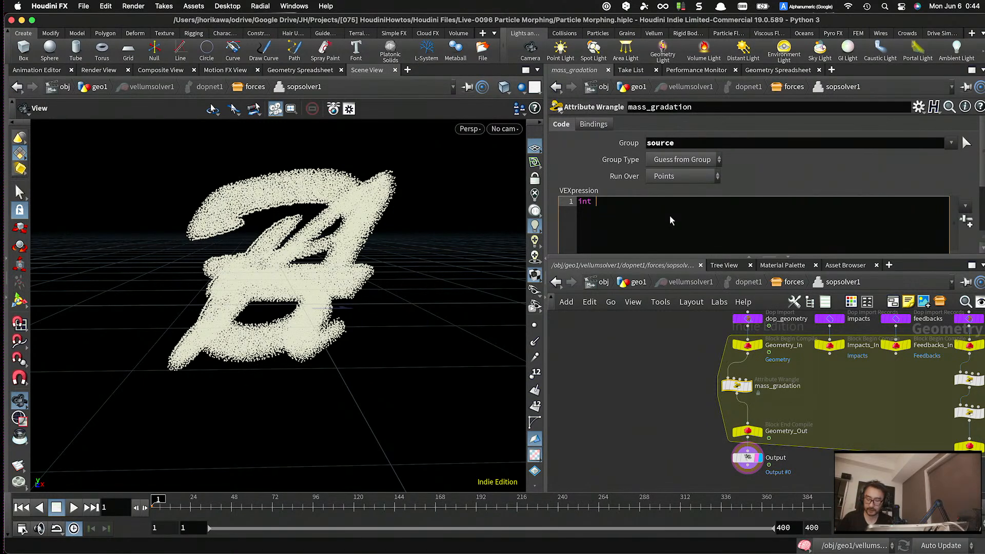
text(frame +)
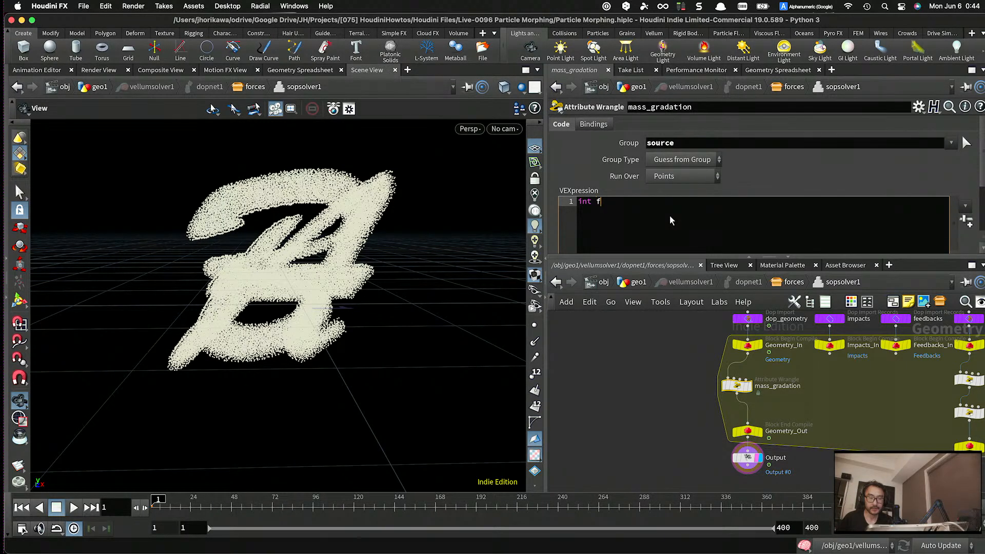
key(BackSpace)
key(BackSpace)
text(= )
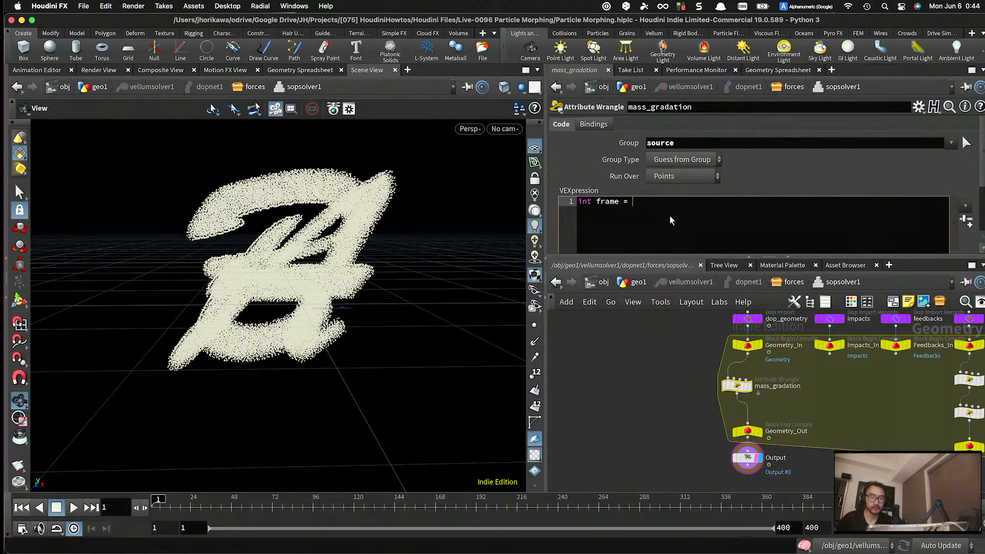
text(chi("frame");)
- Create the Frame parameter from the mass_gradation code and set it to 40
scroll(744, 231, down, 5)
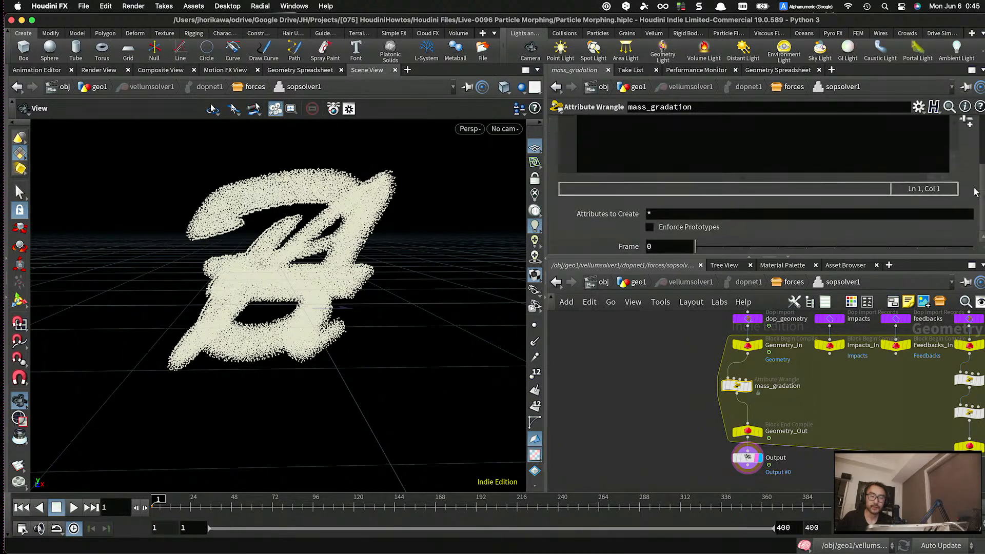
double_click(660, 242)
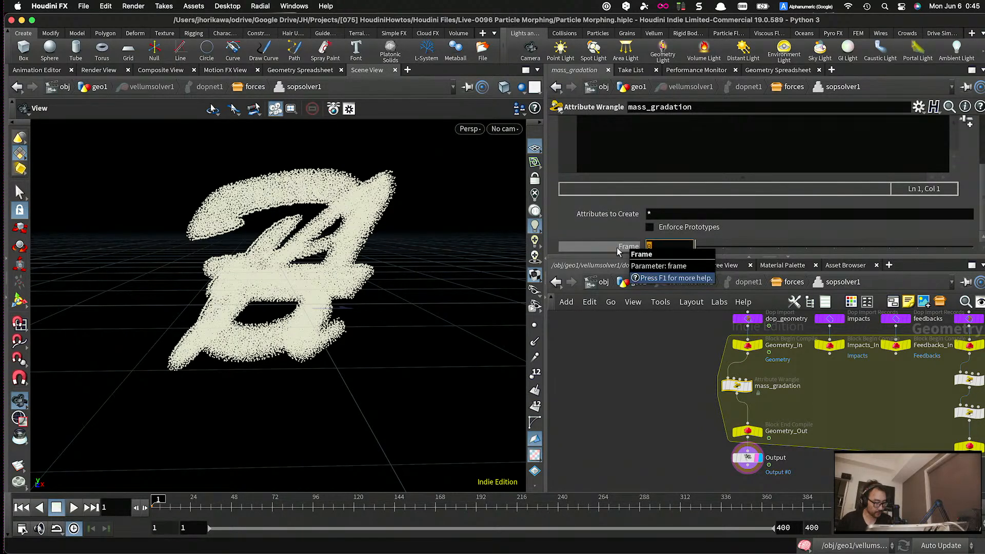
text(40)
key(Return)
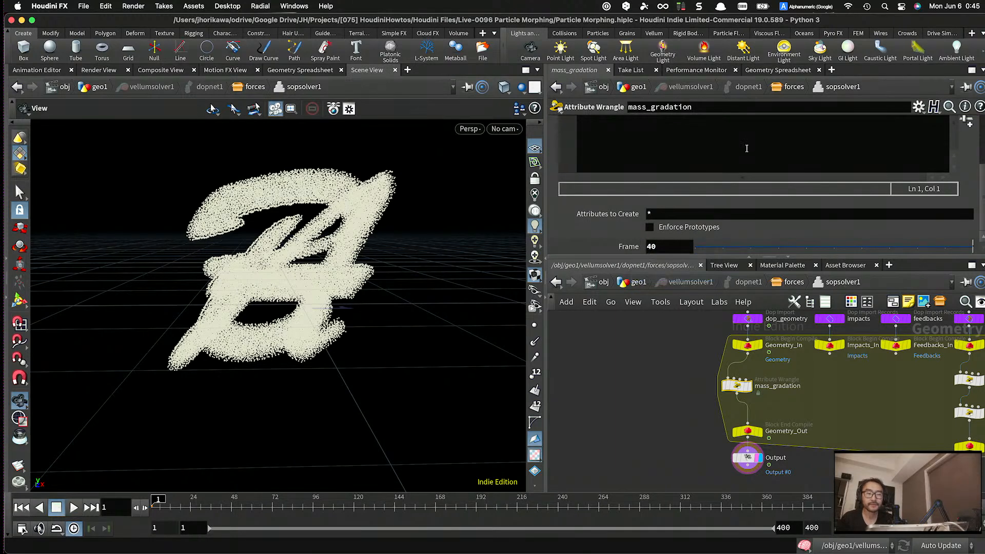
- Below the frame line in the mass_gradation code, declare a float for the current frame: float f = $F
scroll(747, 148, up, 5)
click(726, 210)
key(Return)
key(Return)
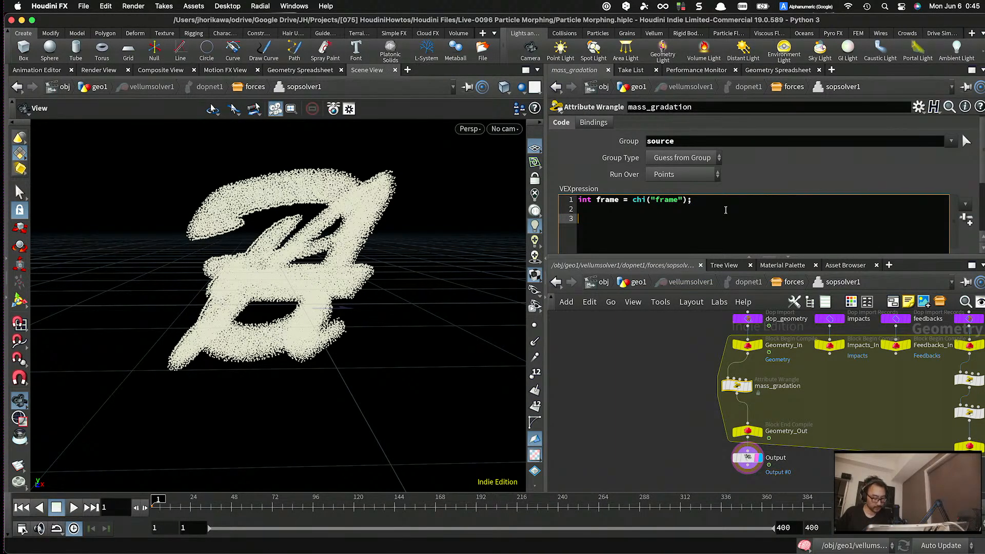
text(float )
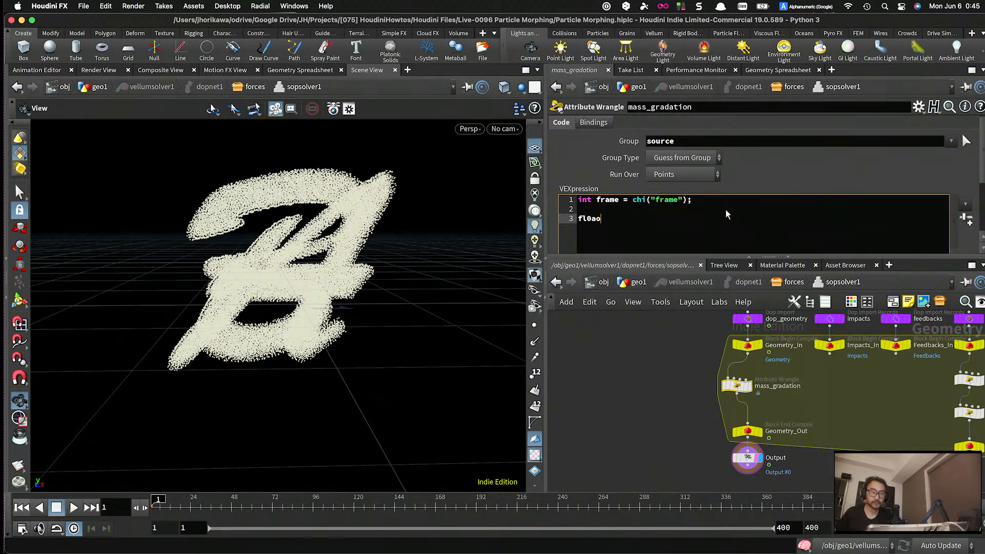
text(f = $F)
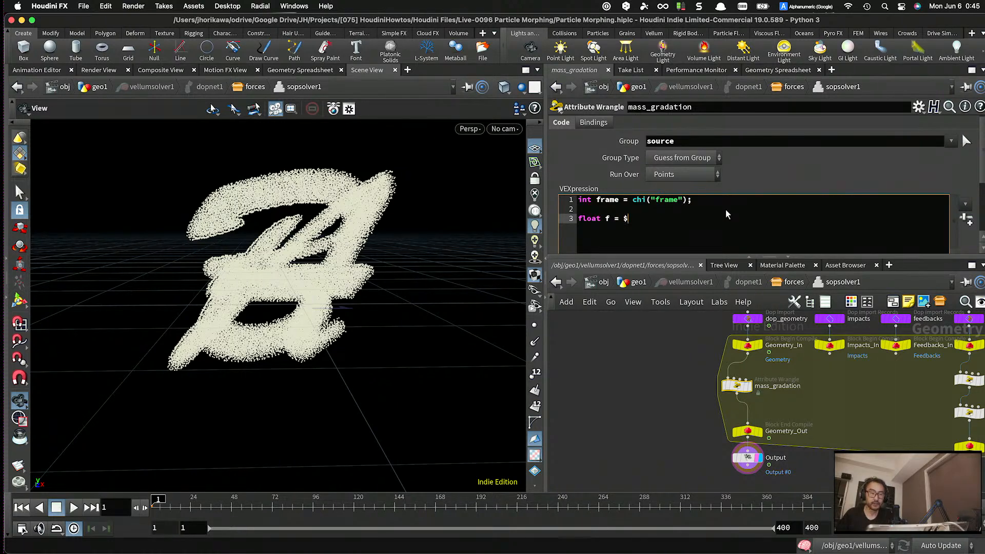
key(BackSpace)
key(BackSpace)
text(@Frame / float)
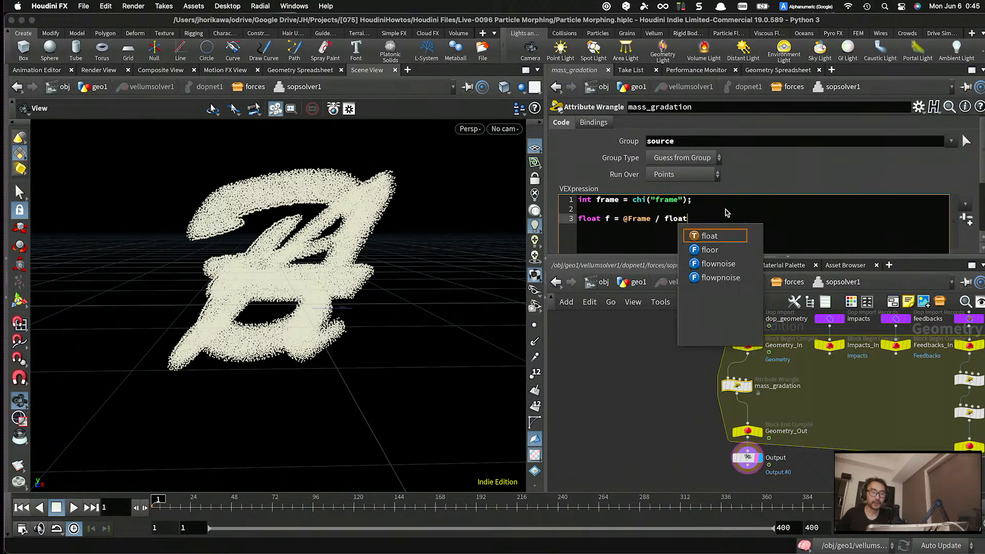
text((frame))
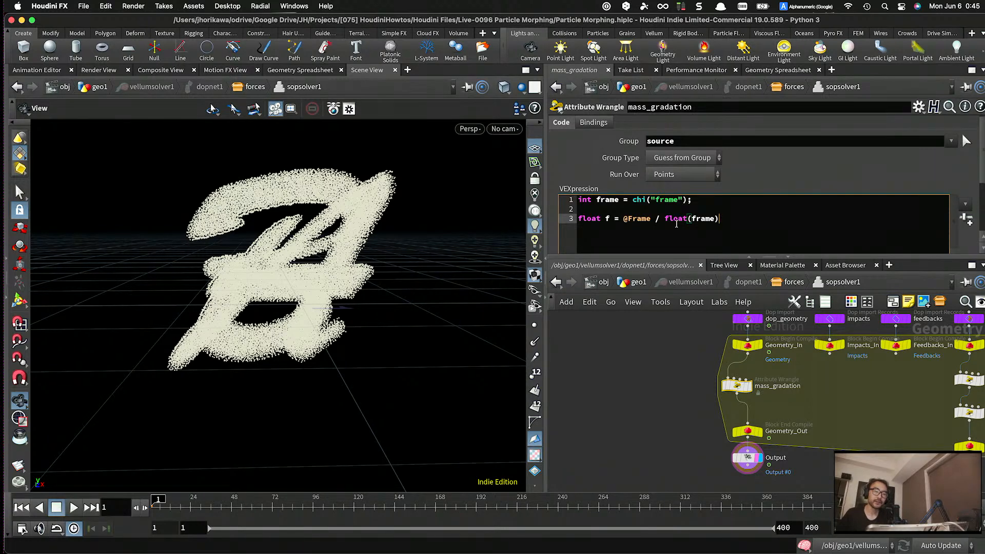
click(622, 218)
text(max()
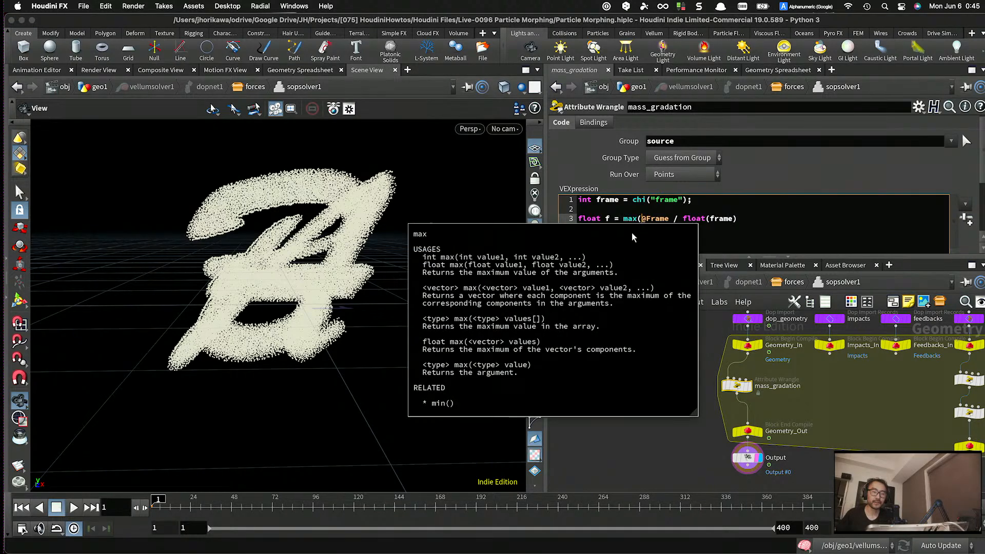
click(765, 218)
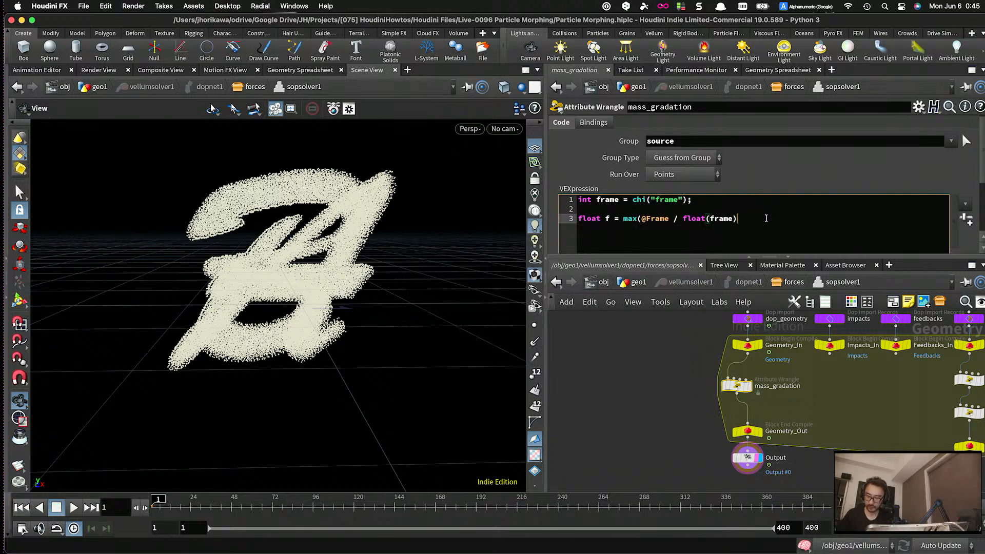
drag(638, 219, 624, 220)
text(min)
click(747, 217)
text(, 1.0);)
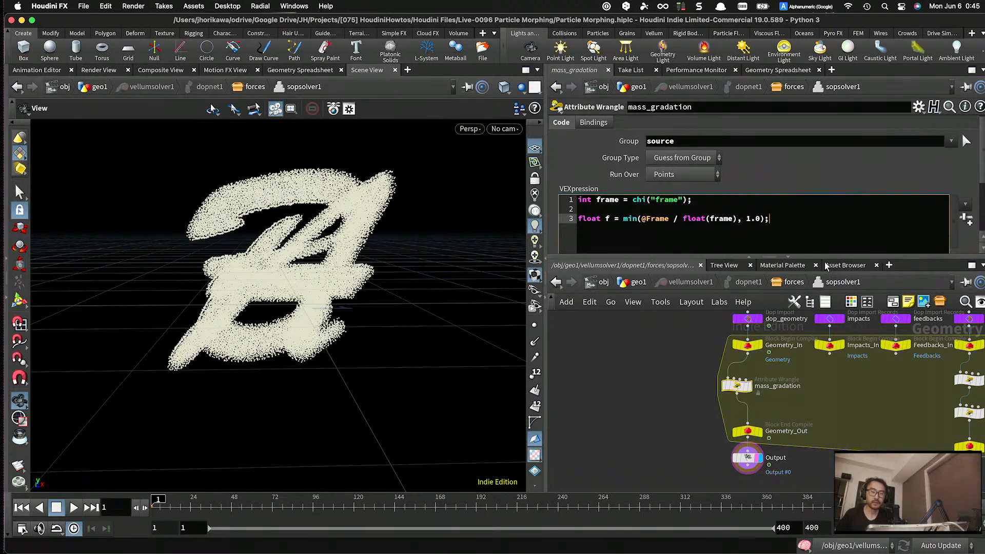
key(Return)
key(Return)
key(BackSpace)
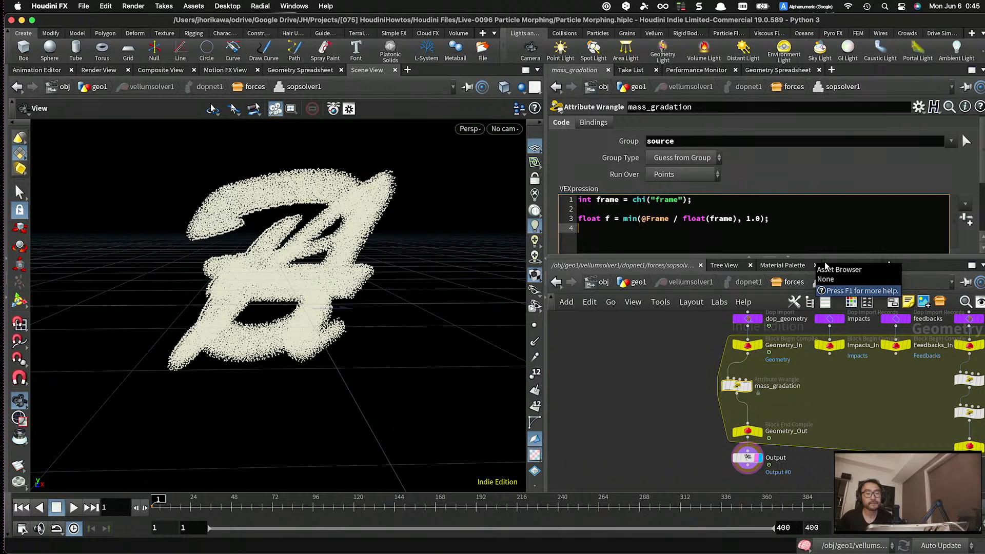
key(Return)
text(f)
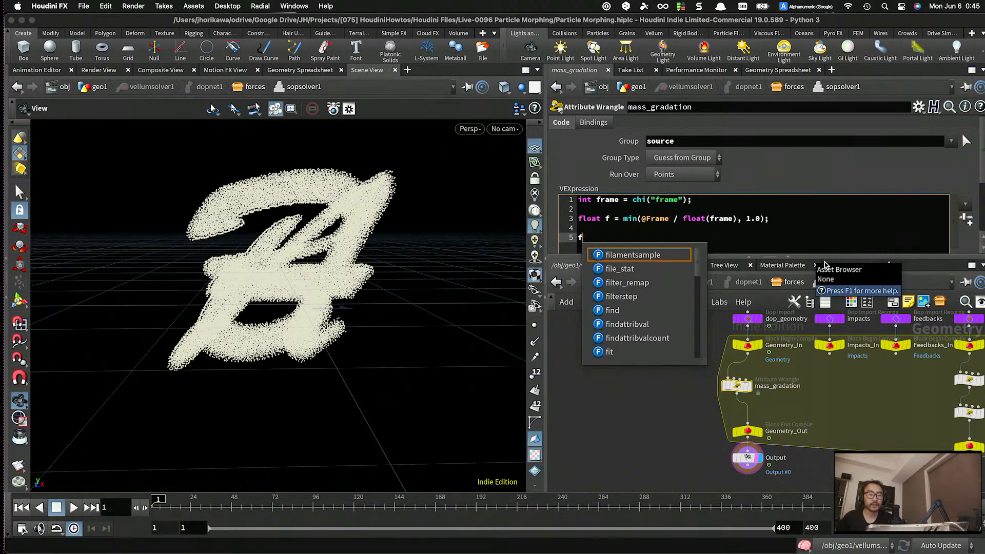
key(BackSpace)
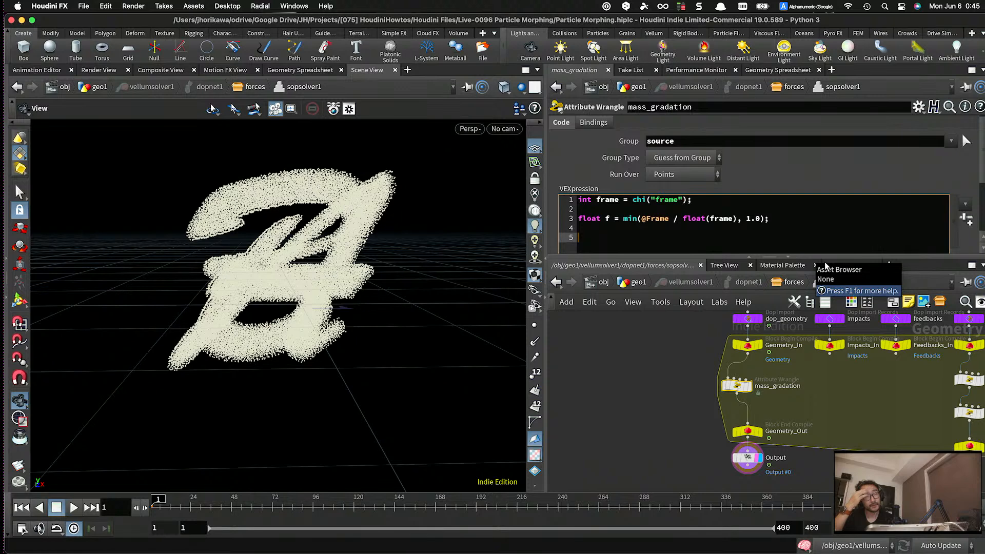
text(@maxs)
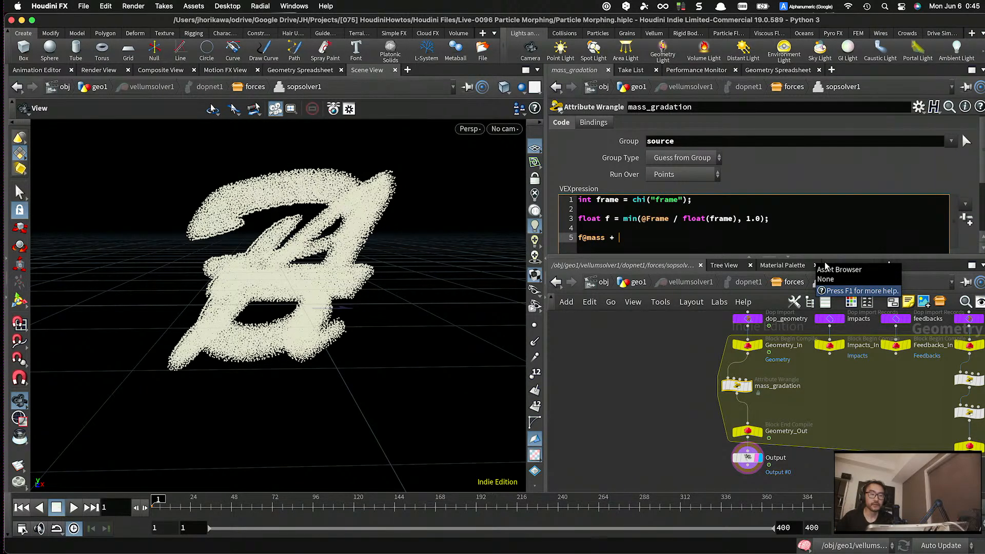
text( = fit)
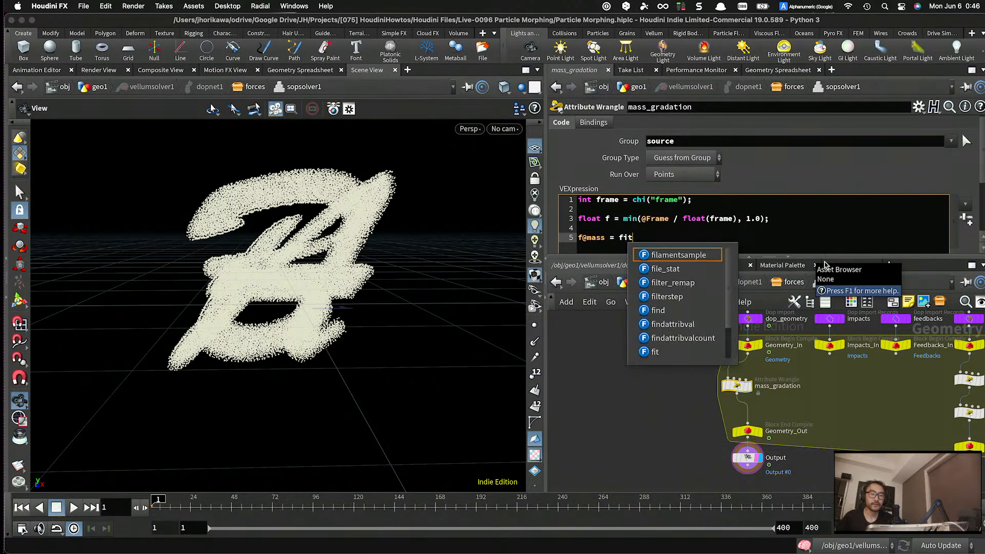
text(01(f, )
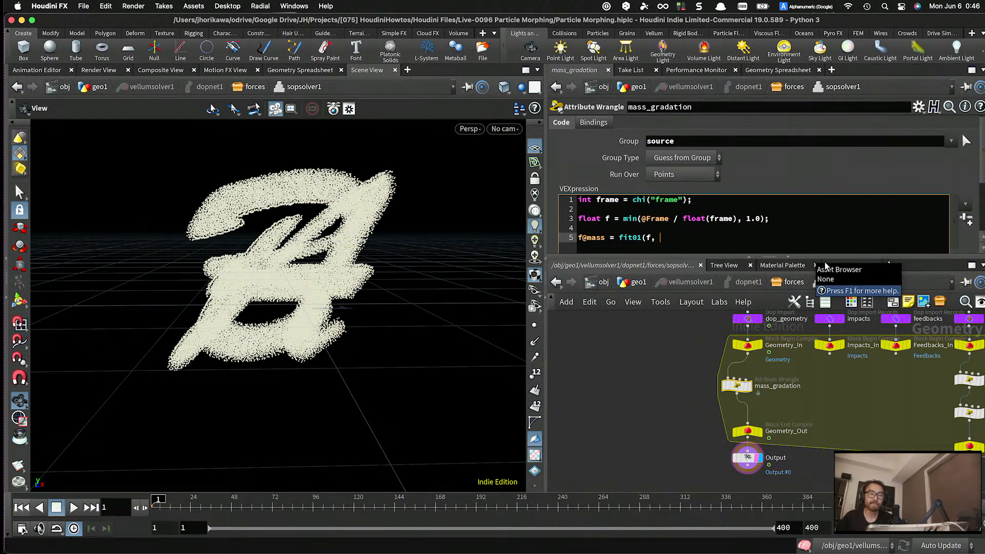
text(0.0)
key(BackSpace)
key(BackSpace)
key(BackSpace)
key(BackSpace)
key(BackSpace)
key(BackSpace)
key(BackSpace)
key(BackSpace)
key(BackSpace)
key(BackSpace)
key(BackSpace)
key(BackSpace)
key(BackSpace)
key(BackSpace)
key(BackSpace)
key(BackSpace)
key(BackSpace)
key(BackSpace)
key(BackSpace)
key(BackSpace)
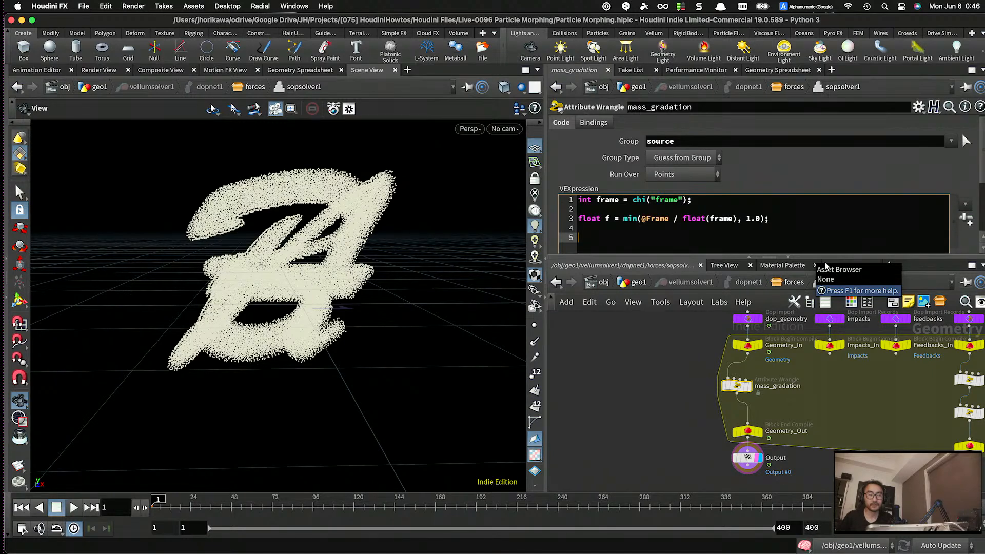
text(@P)
key(BackSpace)
key(BackSpace)
text(float p )
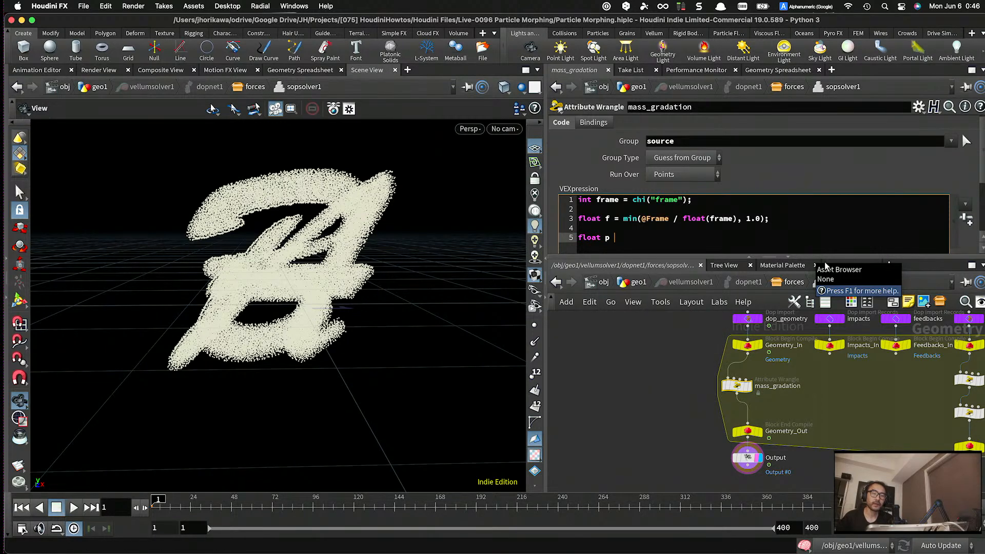
text(=@P.y )
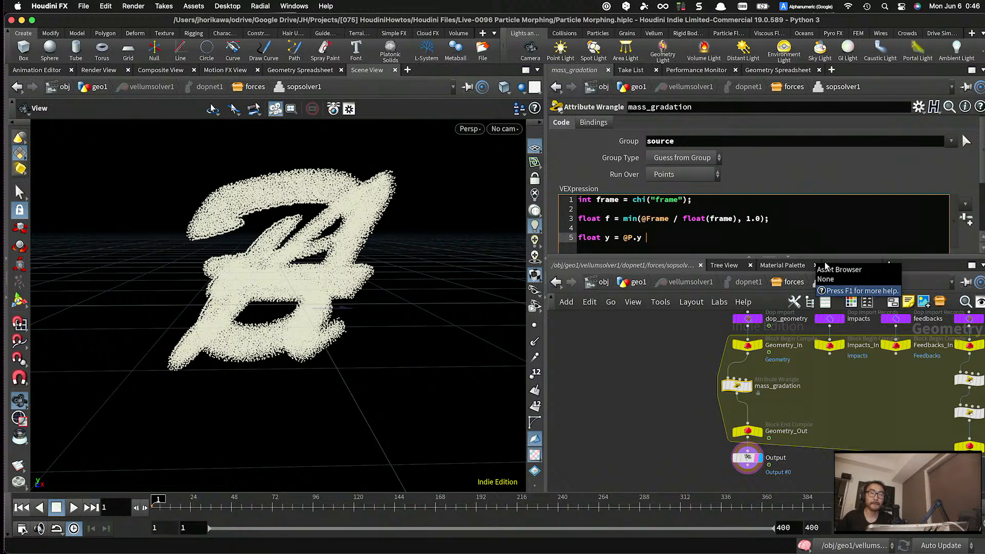
text(/)
key(BackSpace)
key(BackSpace)
key(BackSpace)
key(BackSpace)
key(BackSpace)
key(BackSpace)
key(BackSpace)
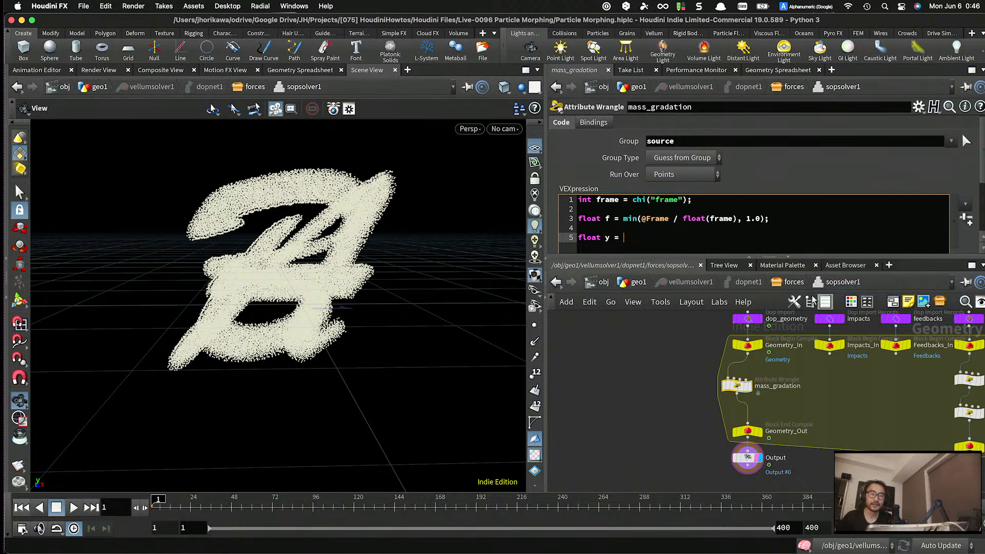
key(shift+Left)
key(shift+Left)
key(shift+Left)
key(shift+Left)
key(shift+Left)
key(shift+Left)
key(shift+Left)
key(shift+Left)
key(shift+Left)
key(shift+Left)
key(BackSpace)
key(BackSpace)
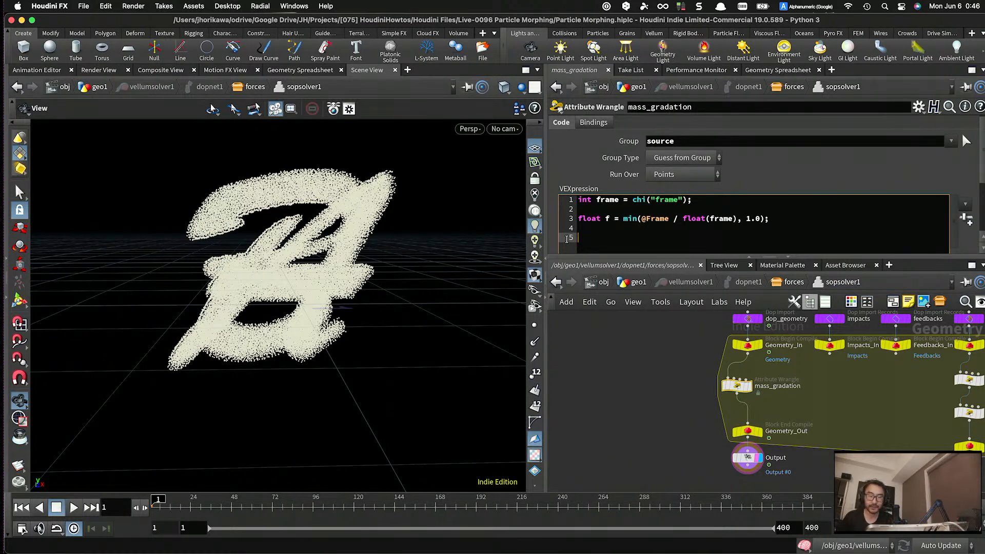
- In geo1's bounds_info wrangle on the source branch, declare vectors min and max and fill them with getbbox(0, min, max)
click(639, 281)
scroll(707, 422, down, 5)
scroll(706, 422, up, 8)
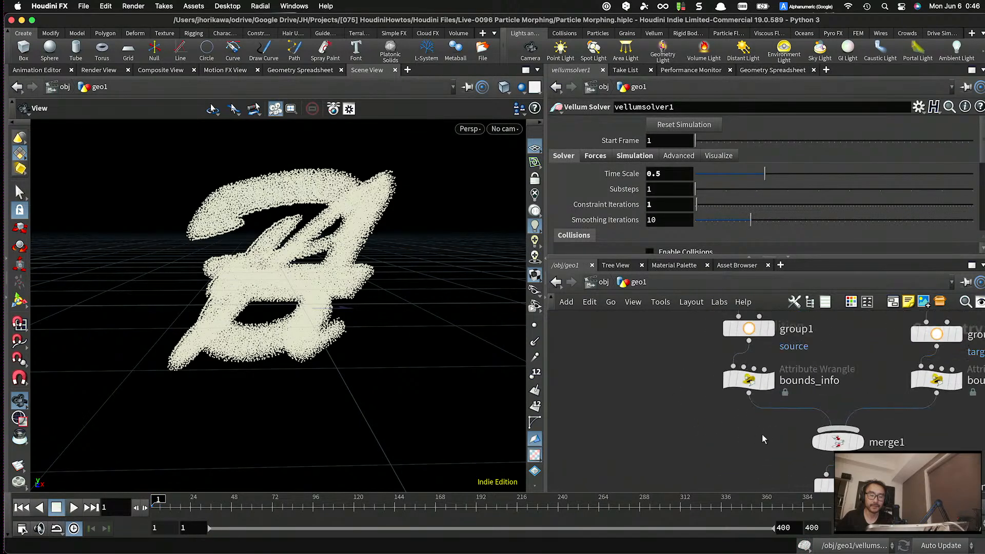
click(744, 379)
scroll(662, 152, up, 1)
click(727, 156)
key(Return)
text(vectp)
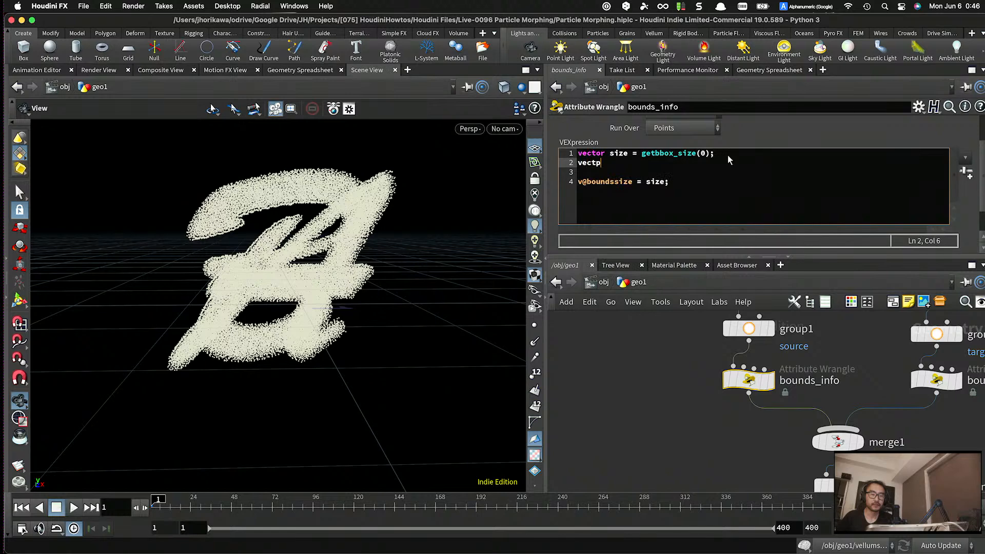
key(BackSpace)
text(or min, max;)
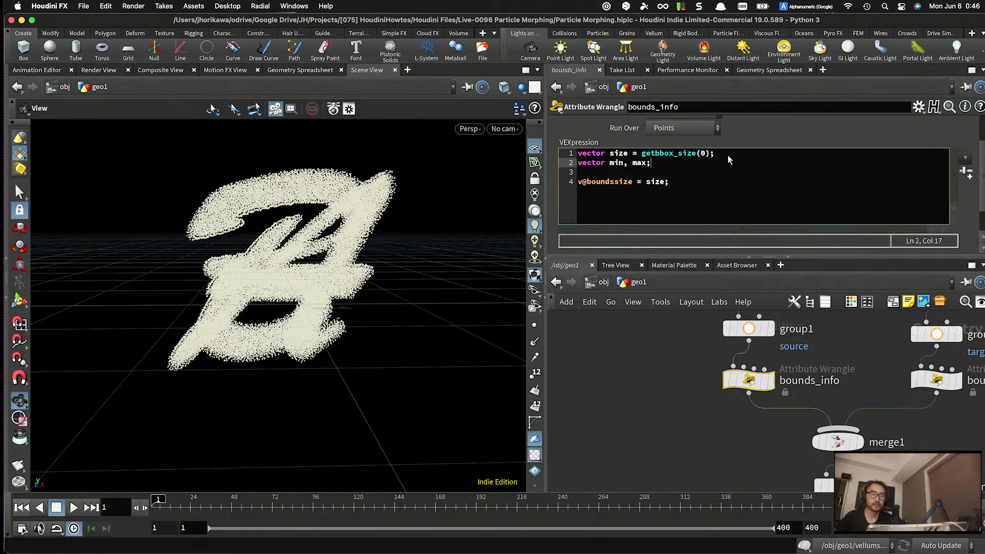
key(Return)
text(getbbox()
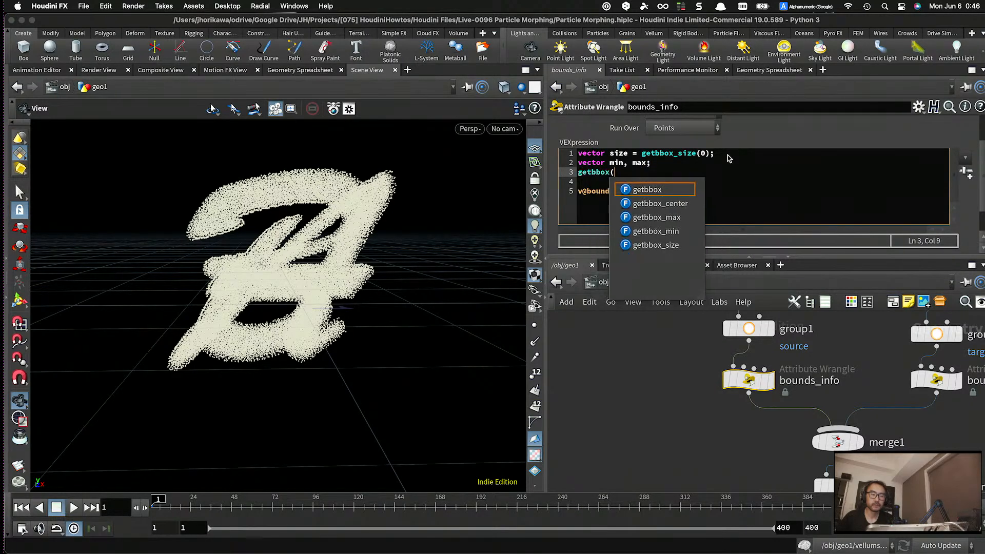
text(0, min, max);)
- Store the bounding box limits in the bounds_info wrangle as v@boundsmin = min and v@boundsmax = max
click(690, 193)
key(Return)
text(v@)
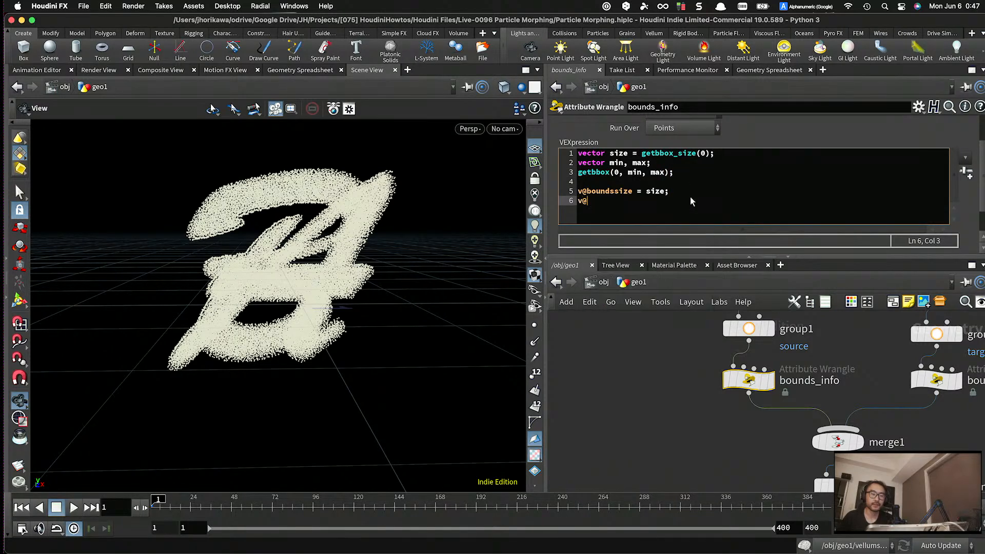
text(boundsmin+)
key(BackSpace)
key(BackSpace)
text(= min;)
key(Return)
text(v@boundsmax = max;)
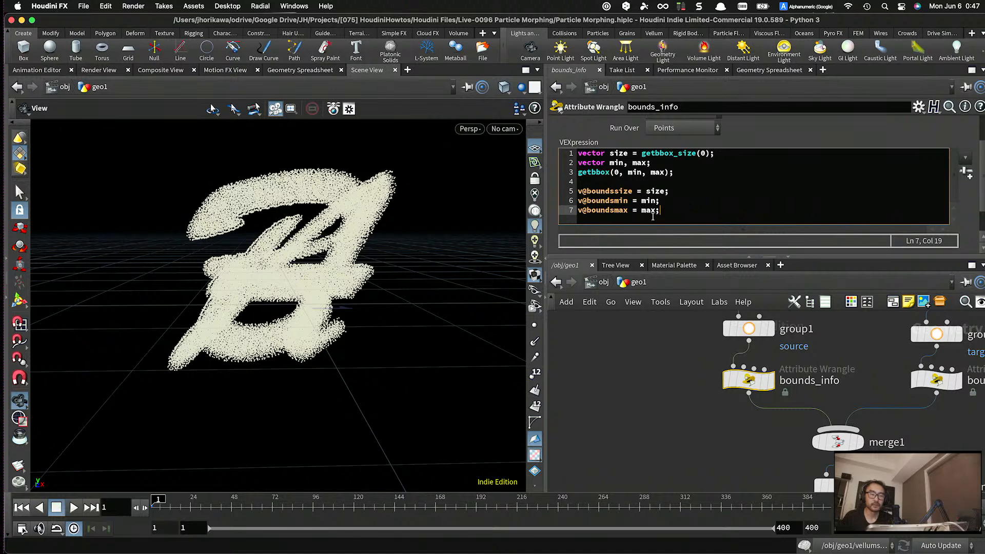
click(701, 349)
- Replace the target branch's bounds wrangle with a copy of the updated bounds_info, placed between group2 and merge1
click(917, 378)
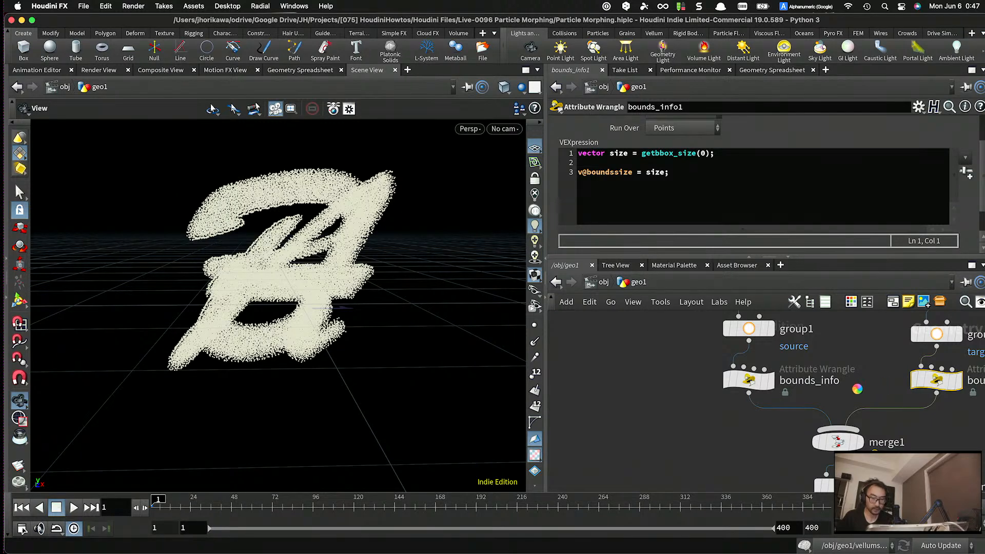
key(Delete)
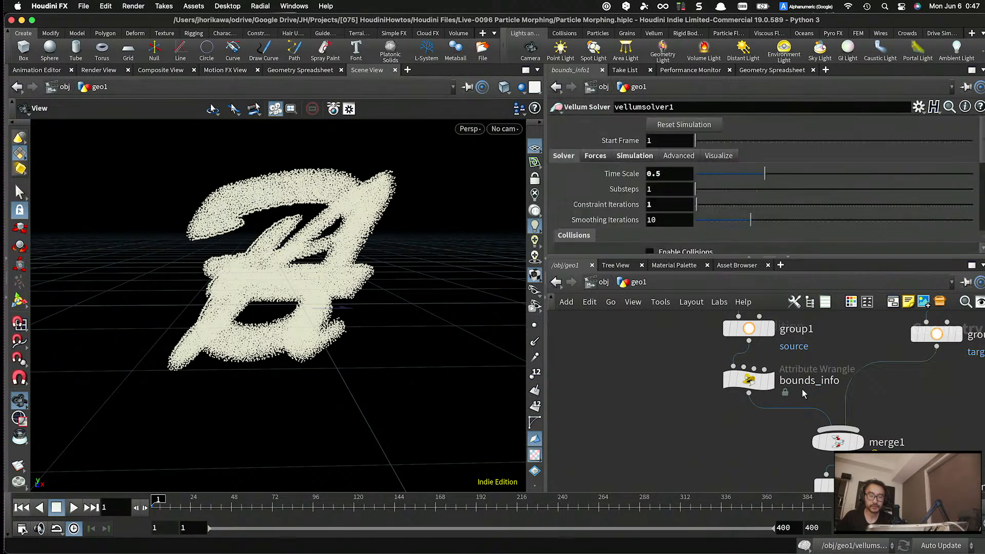
alt+drag(767, 391, 942, 390)
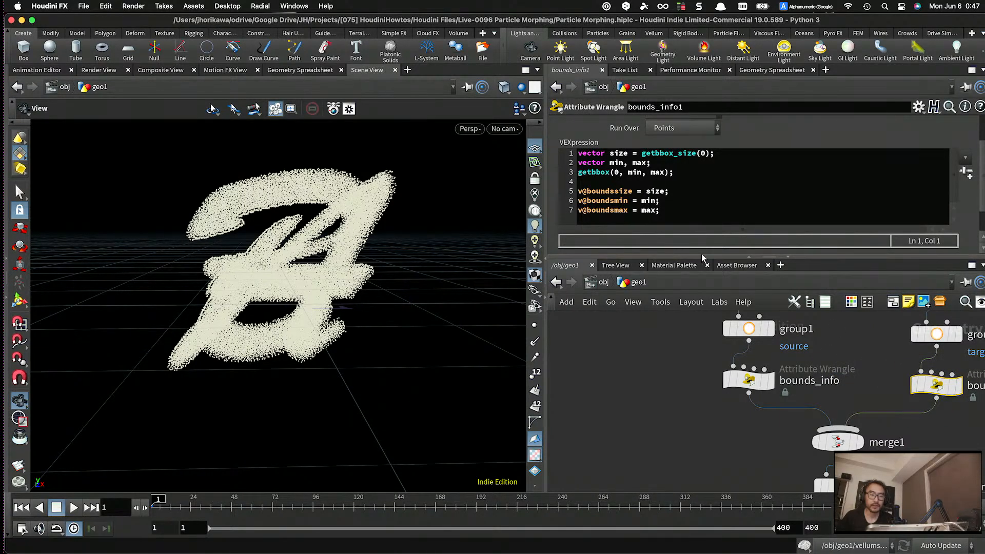
- Inspect the bounds attributes of the source branch's bounds_info node in the geometry spreadsheet
scroll(663, 364, down, 8)
scroll(684, 354, up, 5)
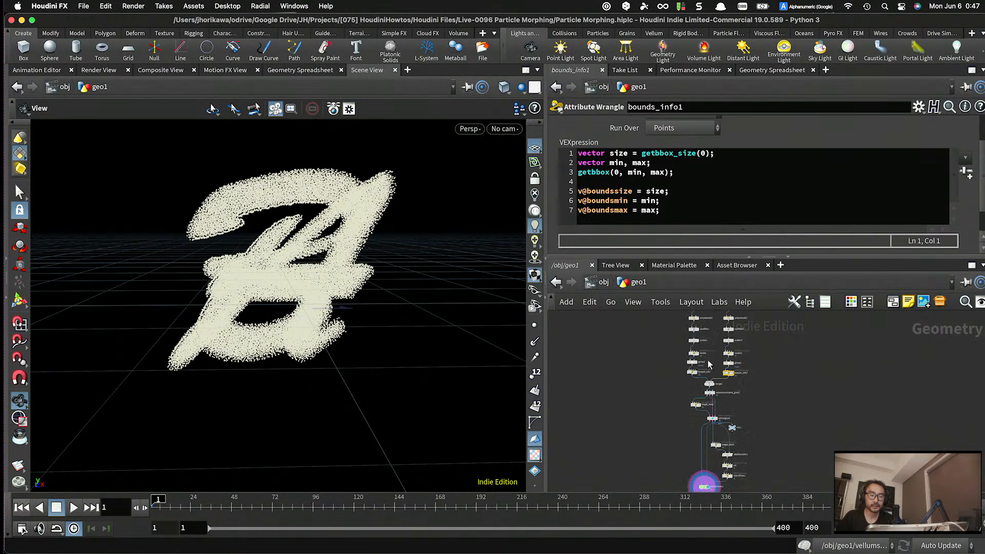
click(676, 393)
click(769, 70)
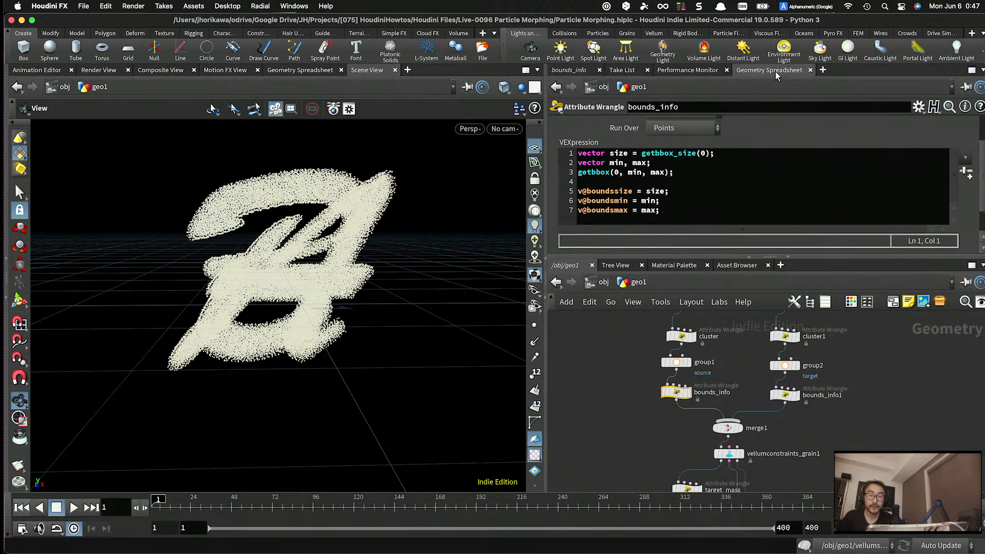
drag(737, 248, 849, 249)
- Reopen the mass_gradation wrangle's code inside sopsolver1 in the Vellum solver's forces network
scroll(883, 328, down, 5)
scroll(800, 462, up, 5)
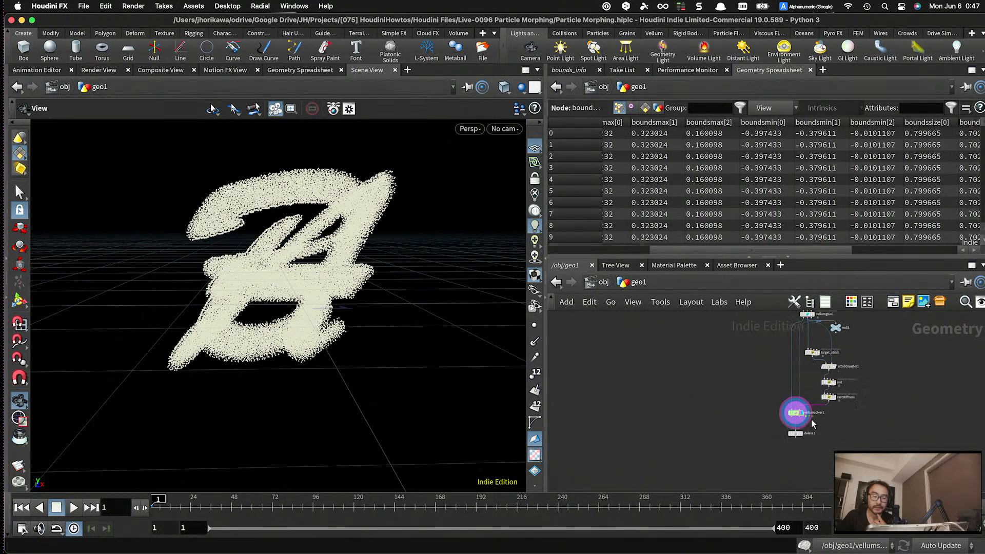
double_click(758, 380)
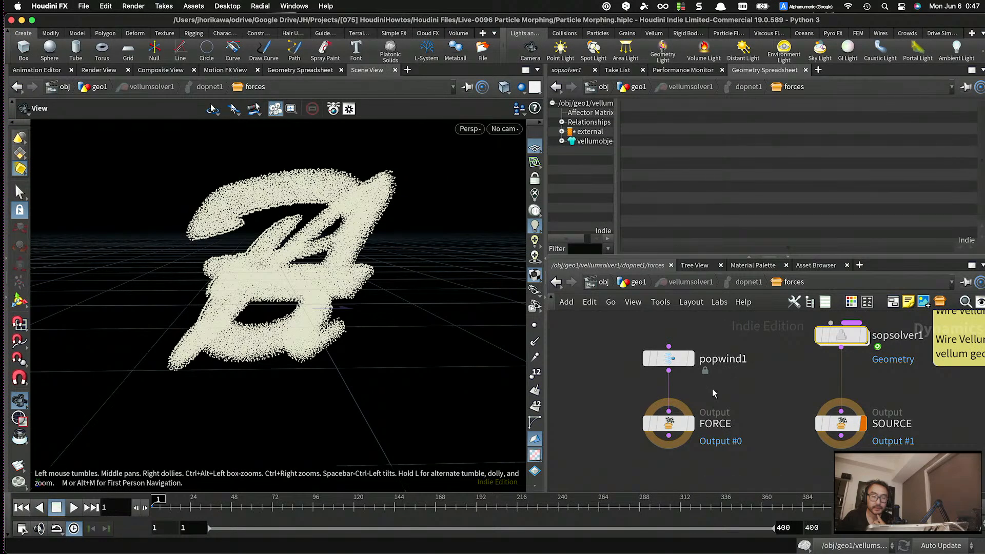
double_click(831, 339)
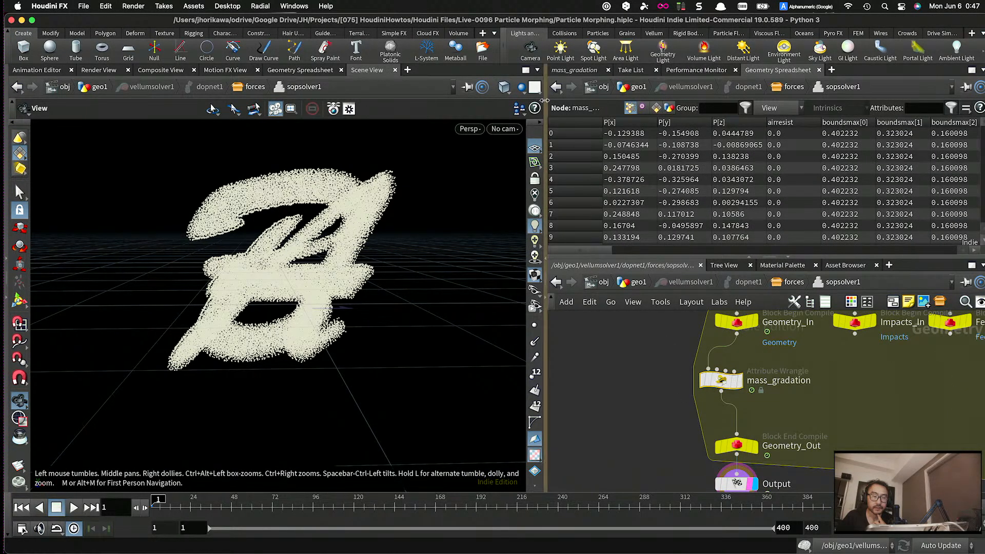
click(574, 70)
click(792, 217)
key(Return)
key(Return)
text(float y =)
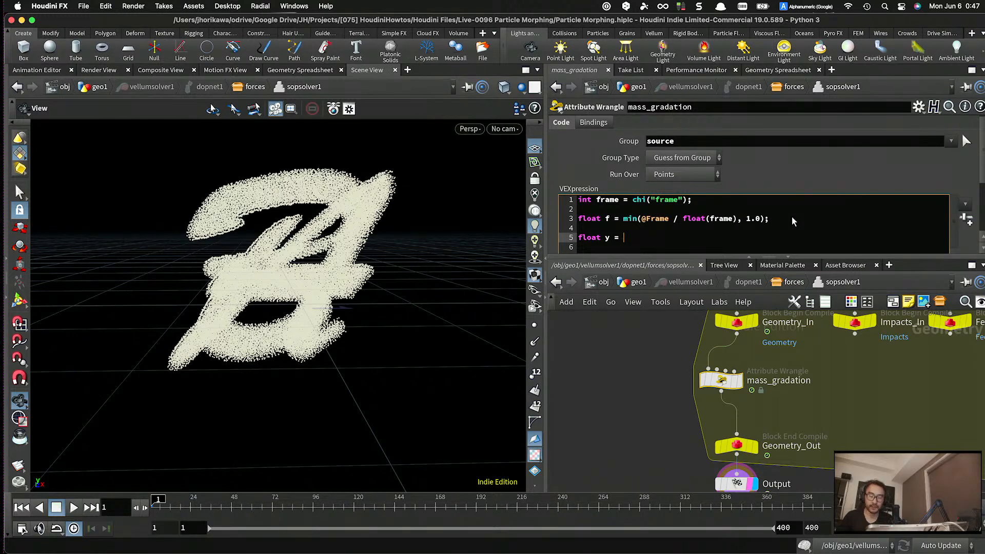
text(fit(@P.y ,)
key(BackSpace)
key(BackSpace)
key(BackSpace)
text(, v@bou)
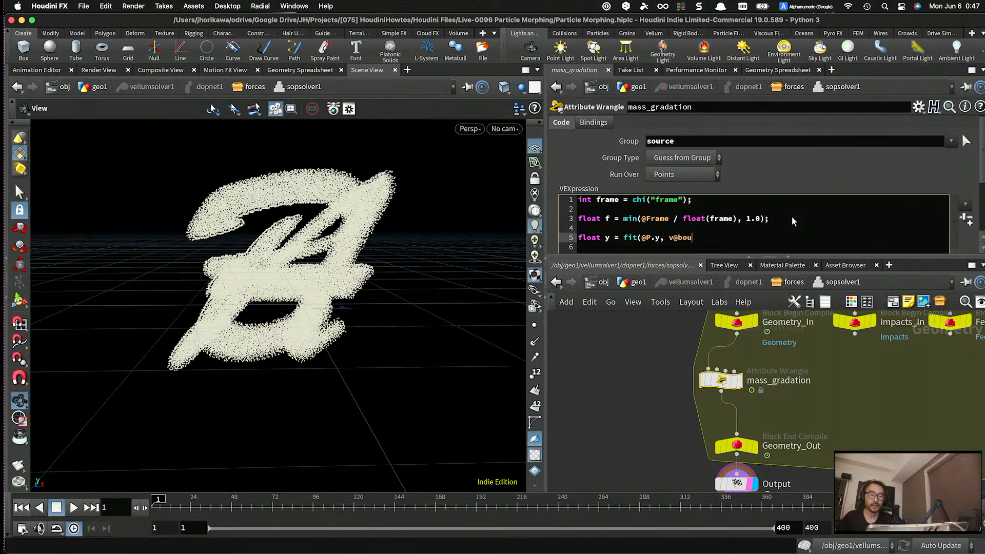
text(ndsmin.y, v@boundsmax.y, 0.0, 1.0);)
key(Return)
key(Return)
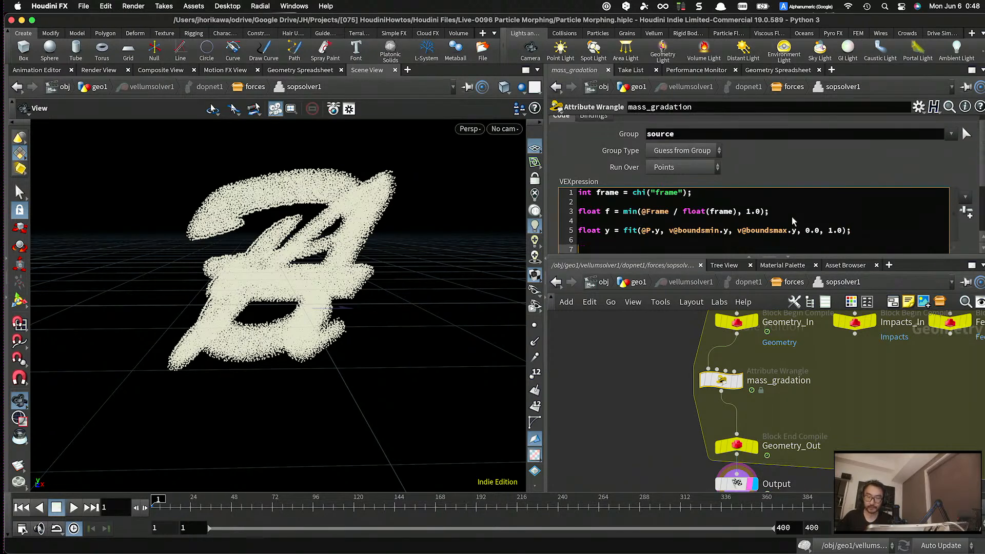
text(if()
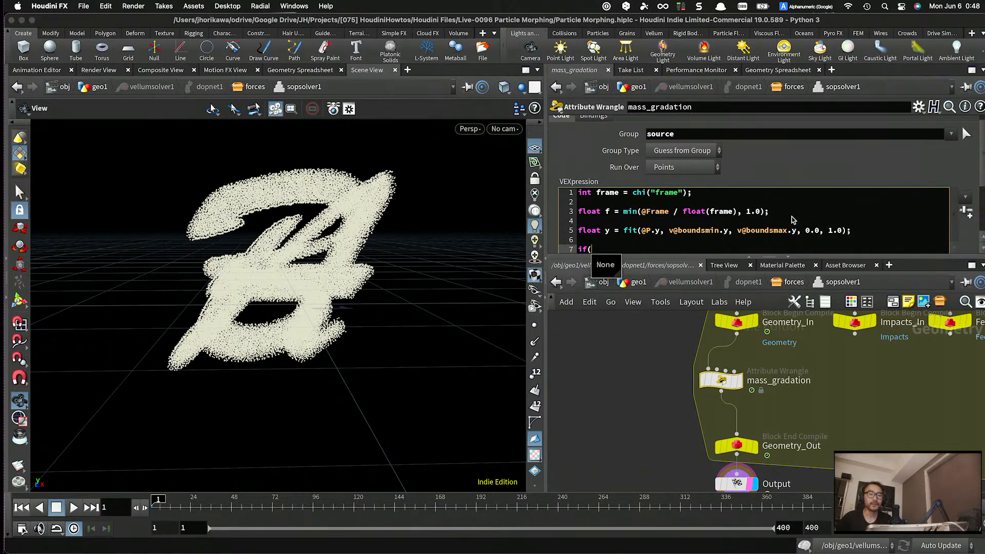
text(Y)
key(BackSpace)
text(< f))
key(BackSpace)
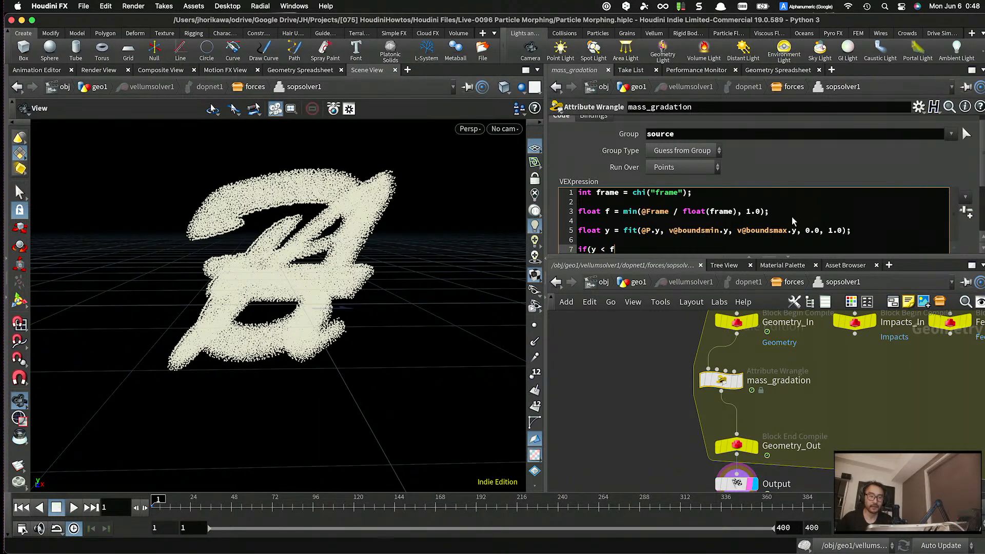
key(BackSpace)
key(BackSpace)
key(BackSpace)
key(BackSpace)
key(BackSpace)
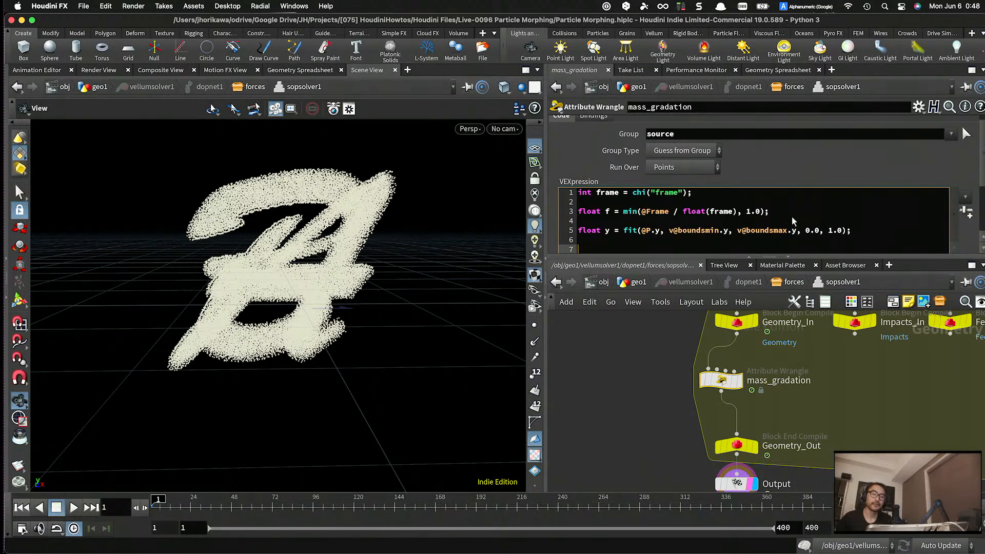
key(BackSpace)
key(BackSpace)
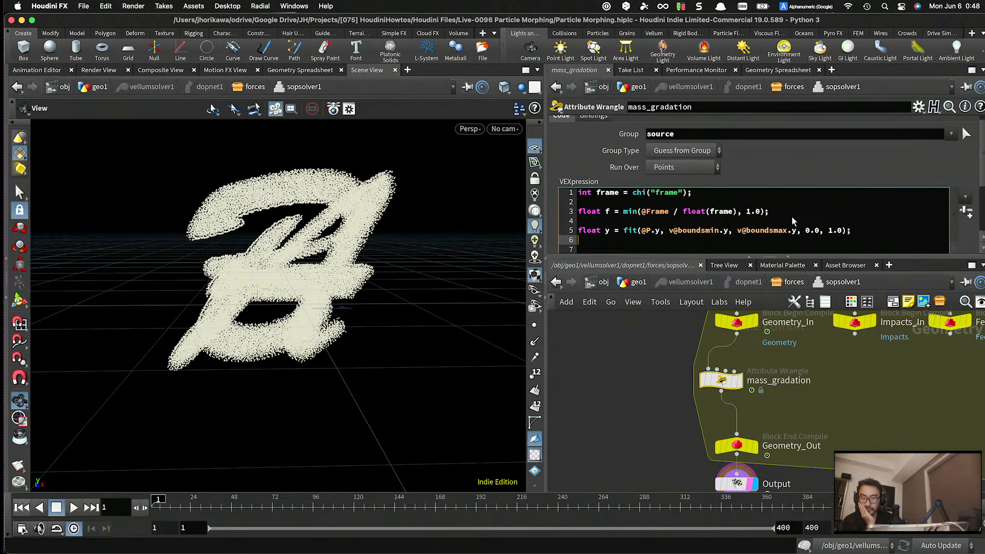
key(Return)
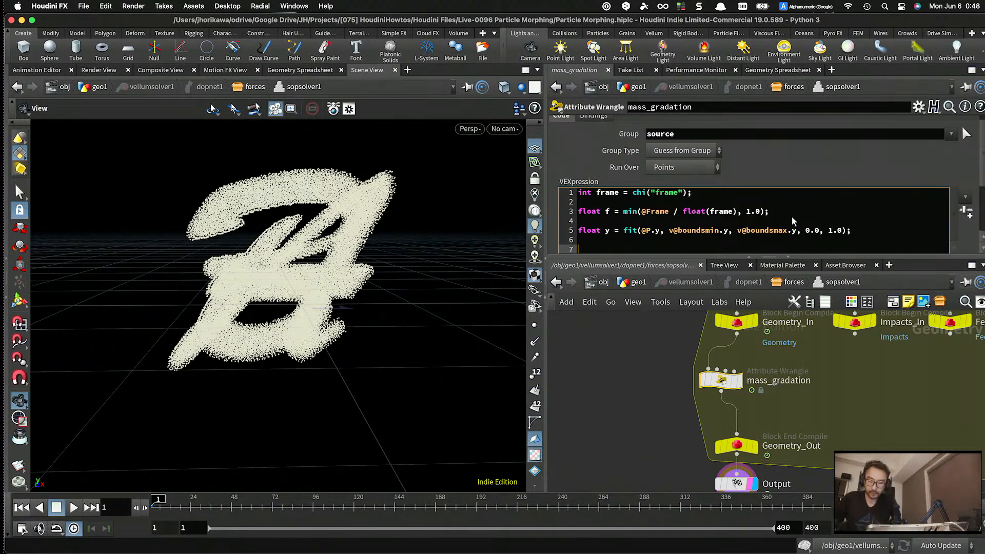
text(f@maxs)
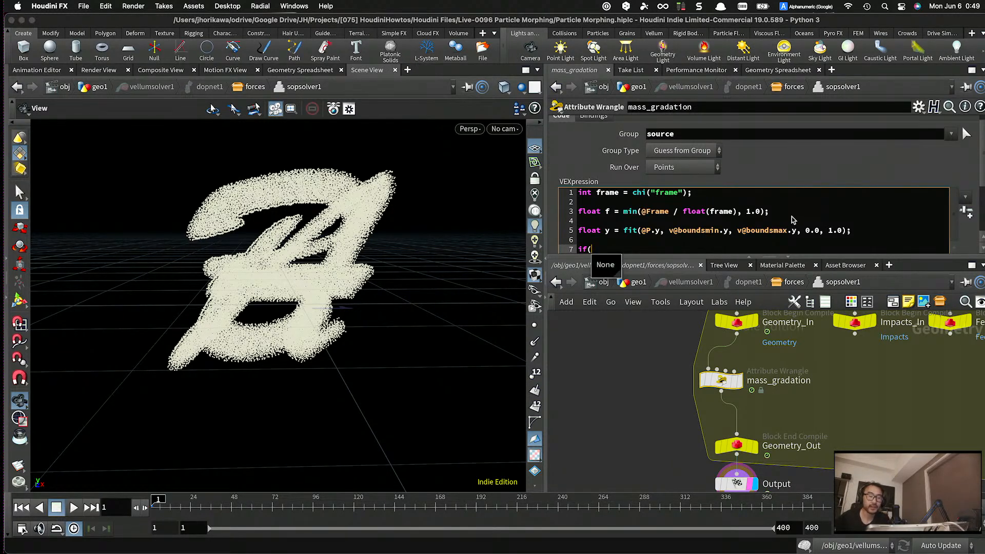
- Add an if(y < f) block to the mass_gradation code that sets f@mass to 1.0
text(y < f){)
key(Return)
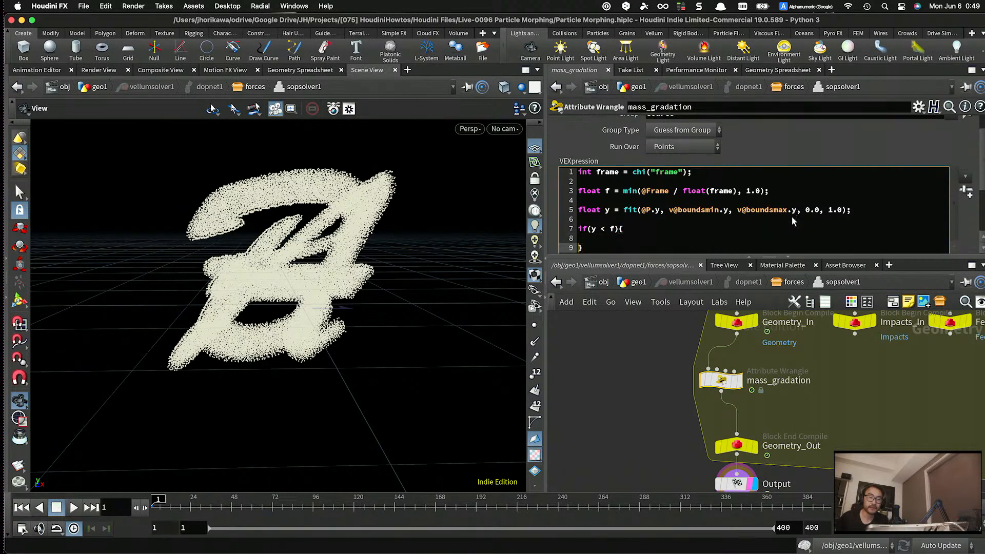
key(Up)
key(Tab)
text(f@mass = 0.)
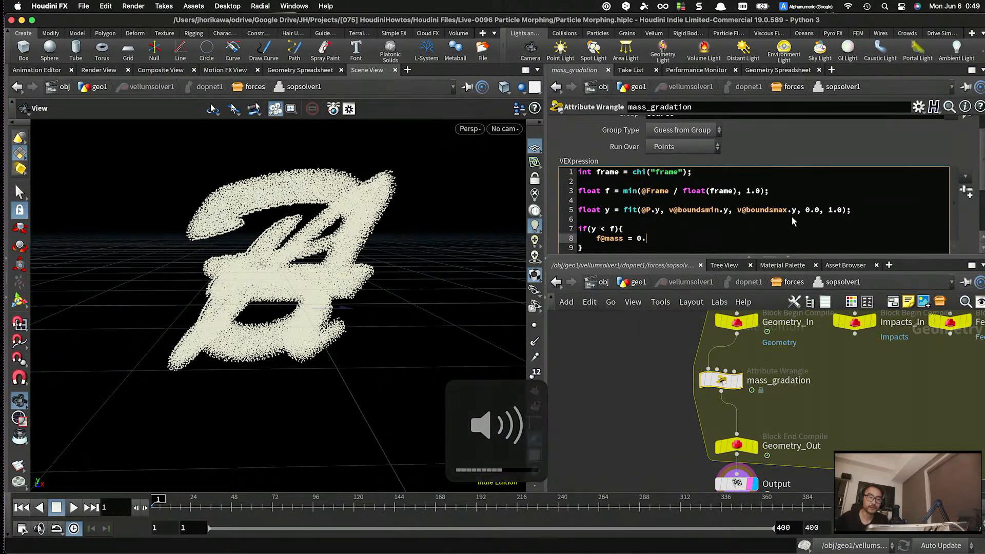
text(0;)
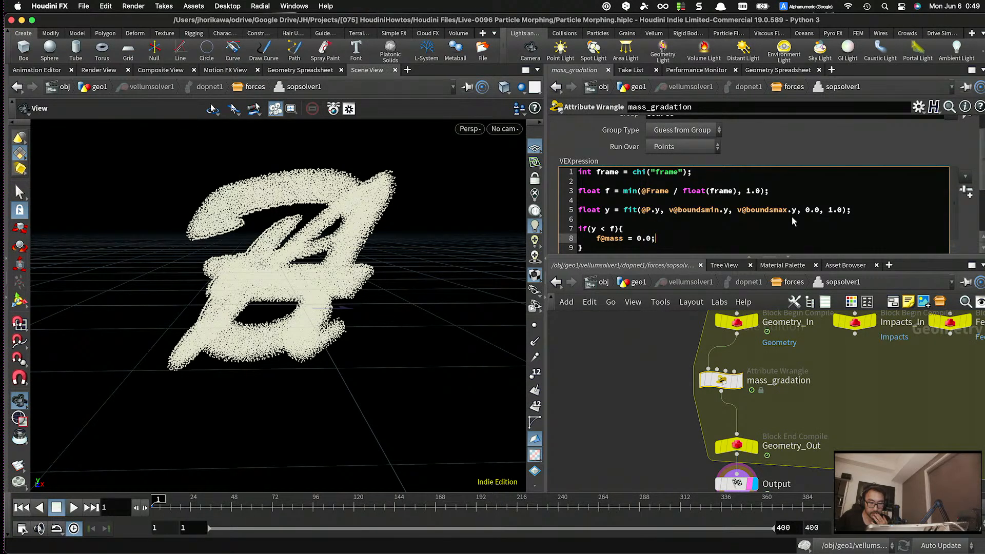
key(Left)
key(Left)
key(Left)
key(BackSpace)
text(1)
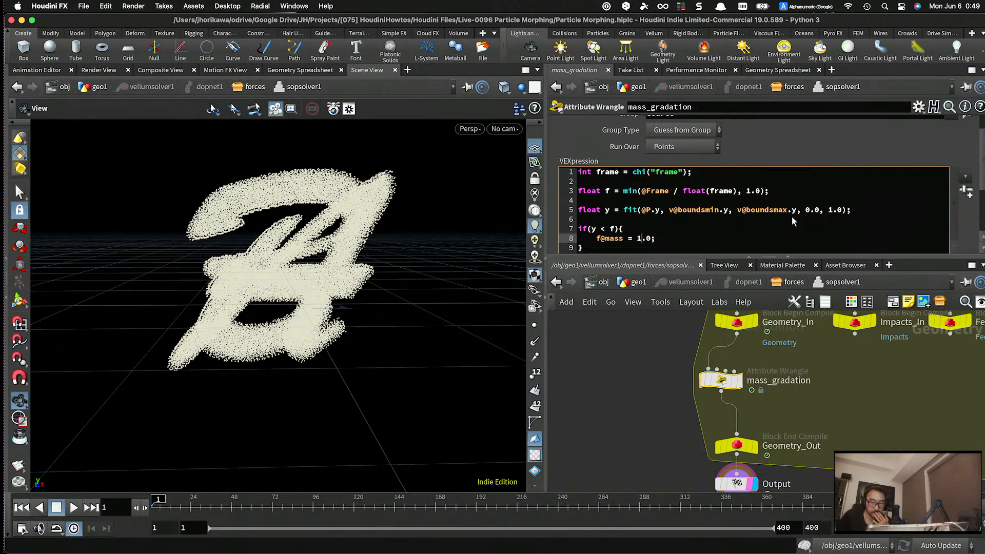
- Add an else branch to the condition that sets f@mass to 0.0
key(Down)
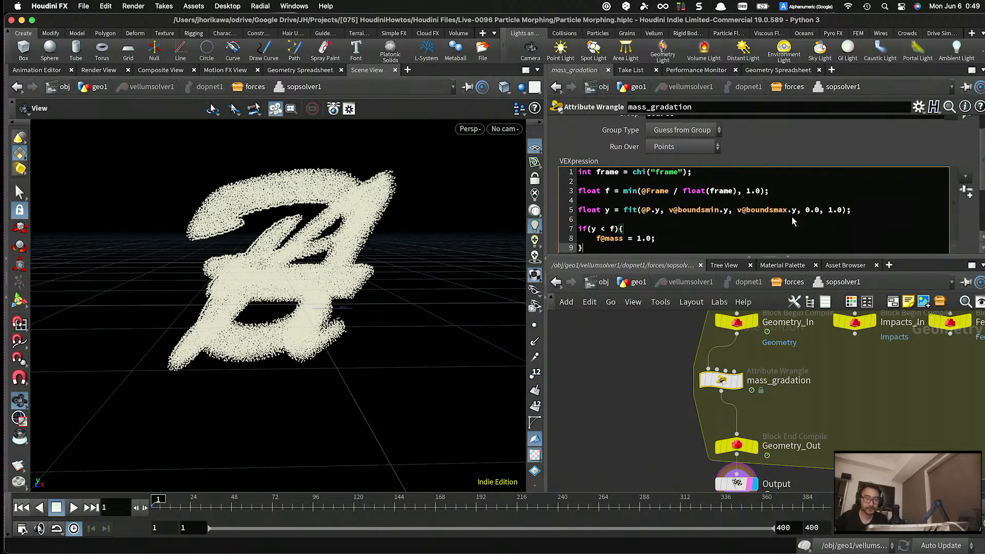
key(BackSpace)
key(BackSpace)
key(BackSpace)
key(BackSpace)
key(BackSpace)
text(elkes)
key(BackSpace)
key(BackSpace)
key(BackSpace)
text(se{)
key(Return)
text(})
key(Left)
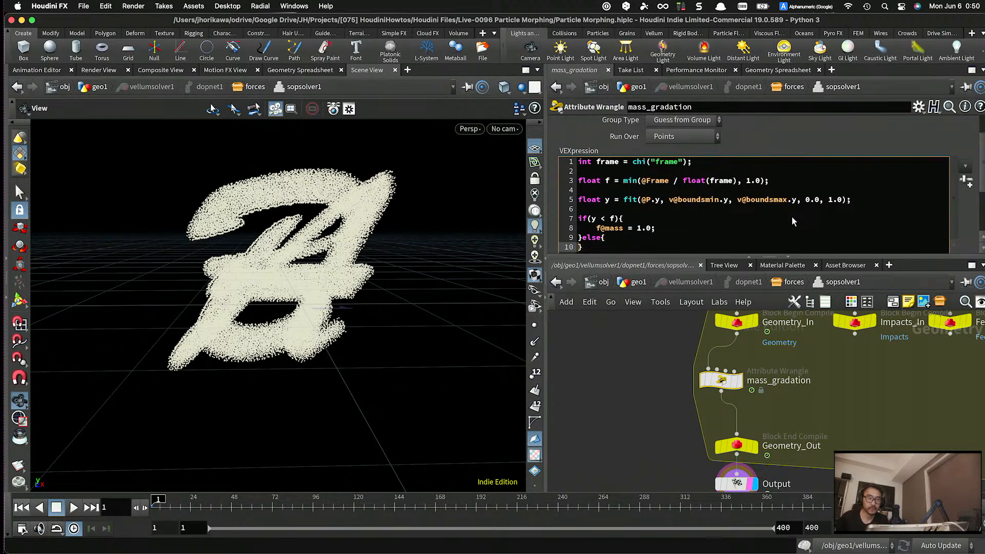
key(Return)
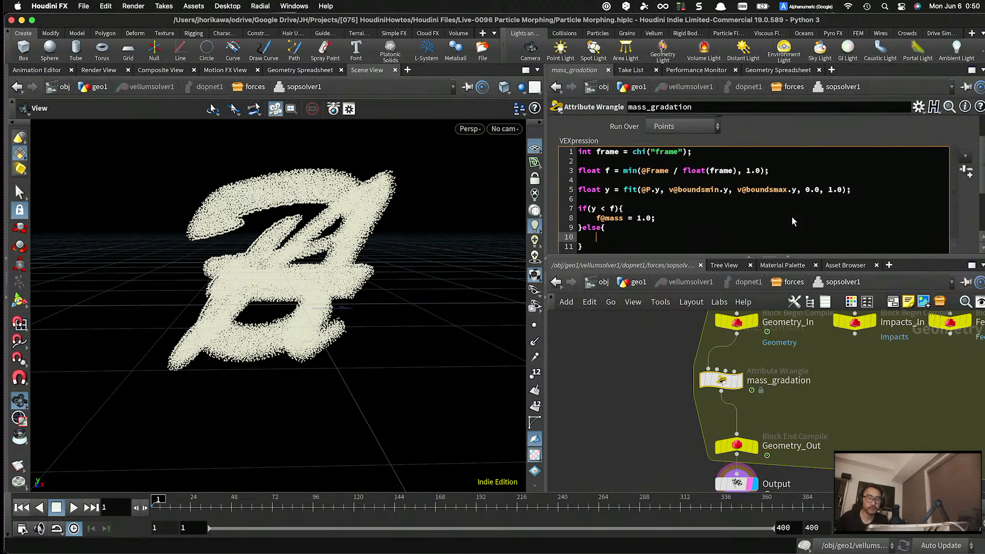
text(f@mass = 0.0;)
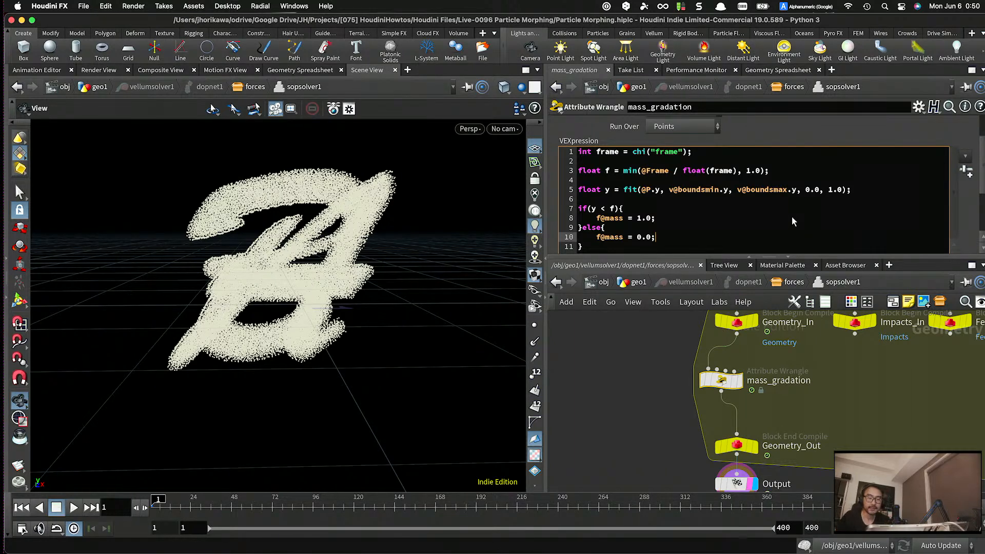
- Return to the geo1 network and display the output of the delete1 node
click(651, 366)
key(u)
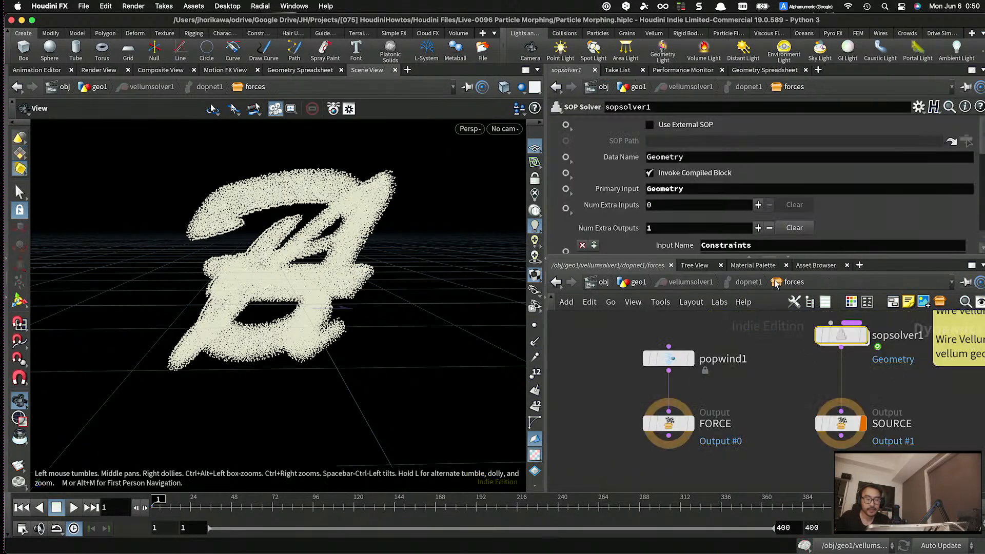
click(639, 283)
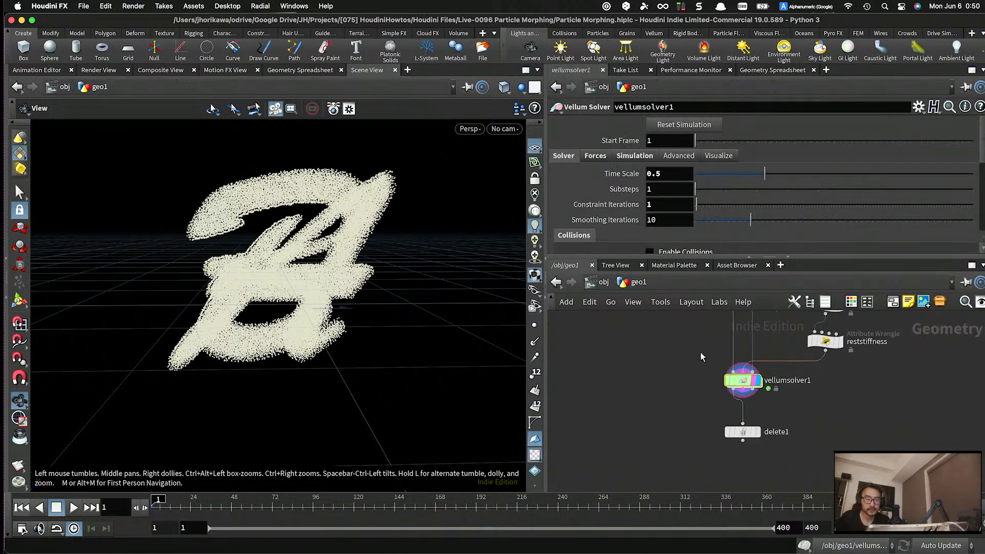
click(763, 438)
click(742, 437)
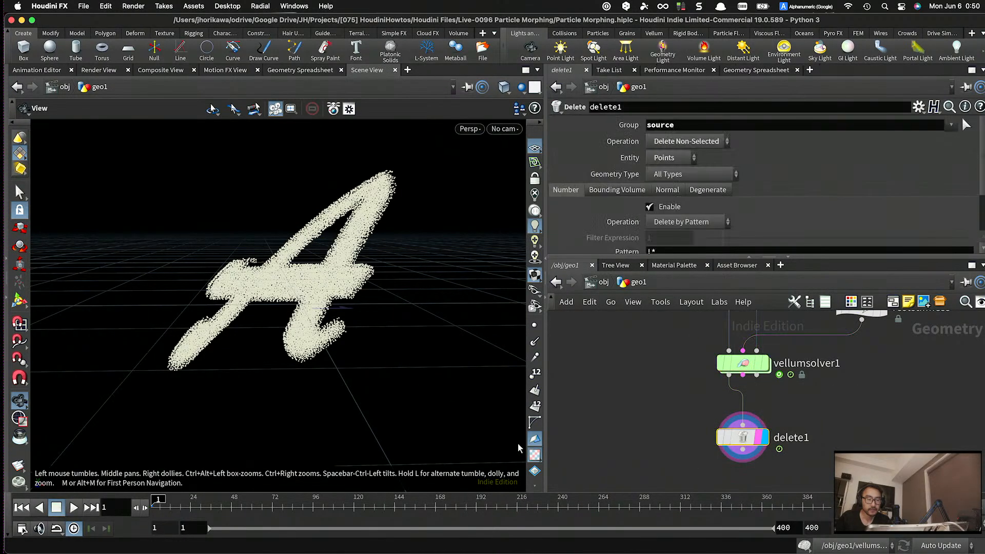
- Play the simulation, examining the source particles' motion from different angles, and stop it at the start frame
click(74, 508)
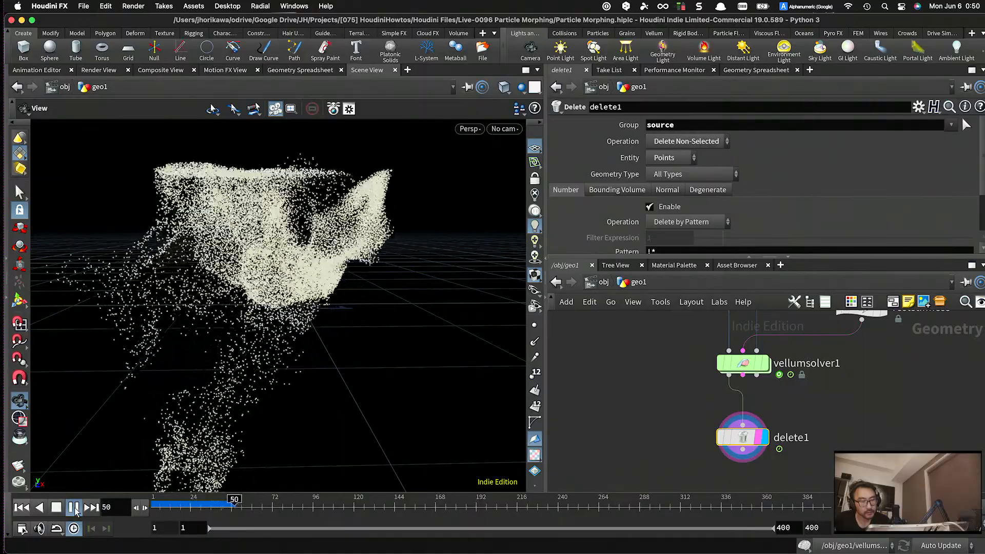
click(75, 509)
drag(256, 221, 210, 349)
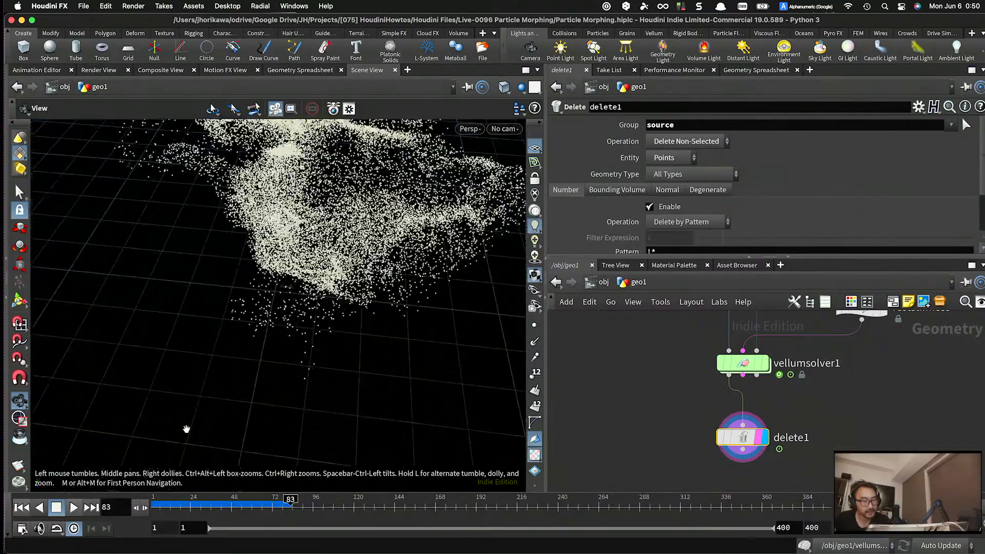
drag(198, 398, 213, 367)
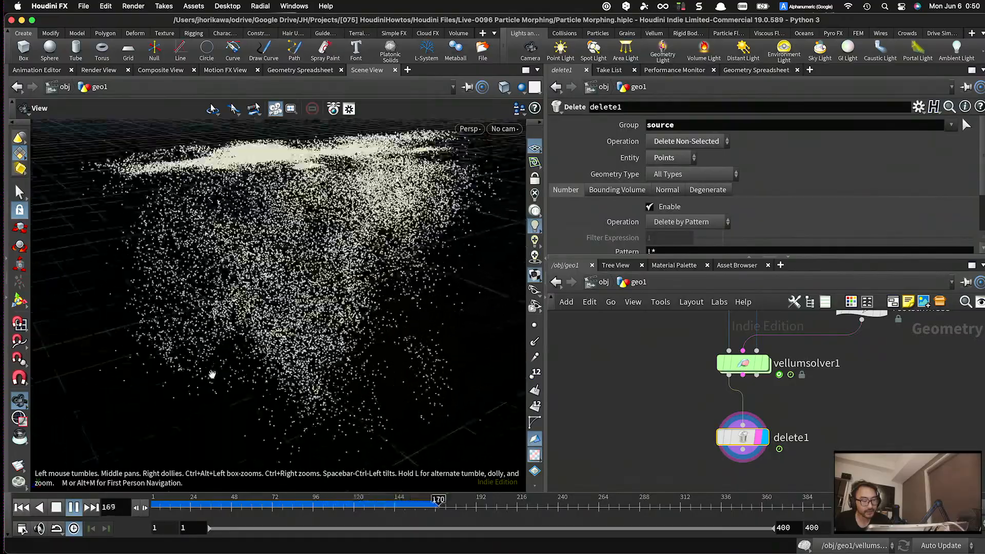
click(76, 508)
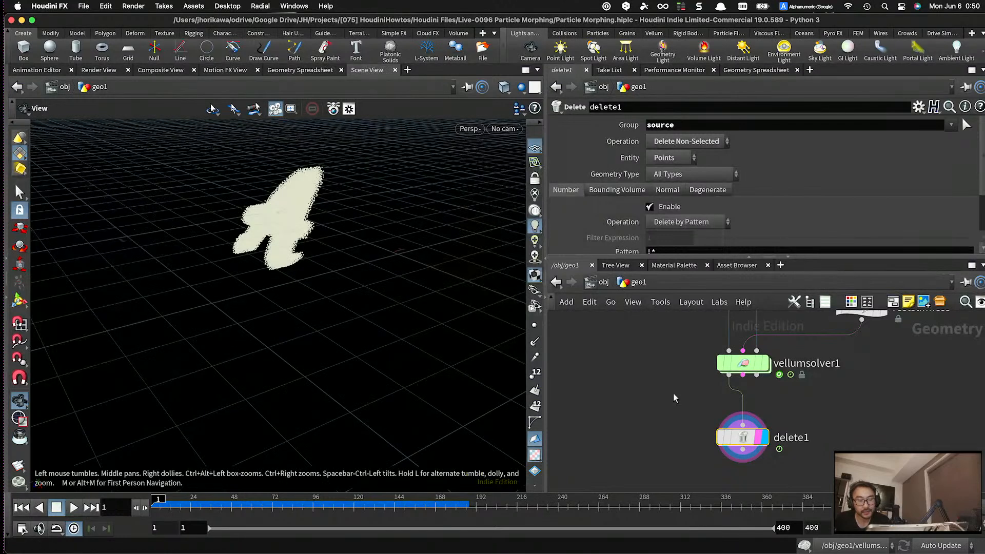
double_click(744, 363)
scroll(739, 369, down, 3)
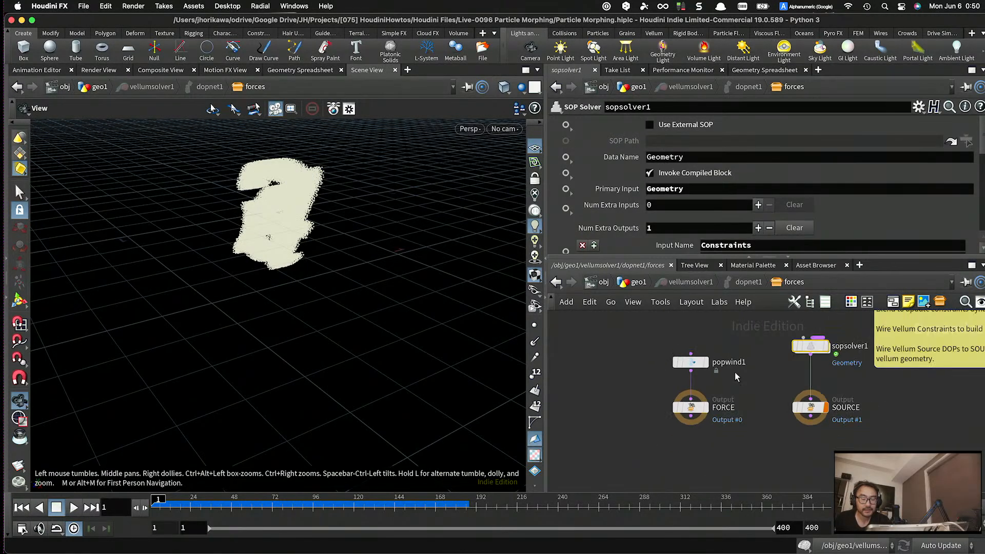
scroll(740, 404, up, 2)
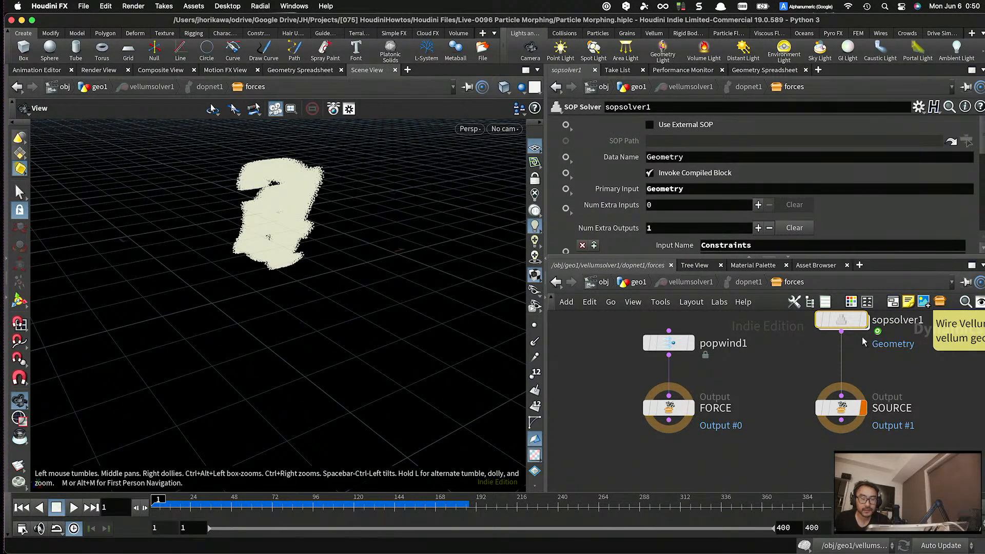
double_click(851, 322)
click(606, 208)
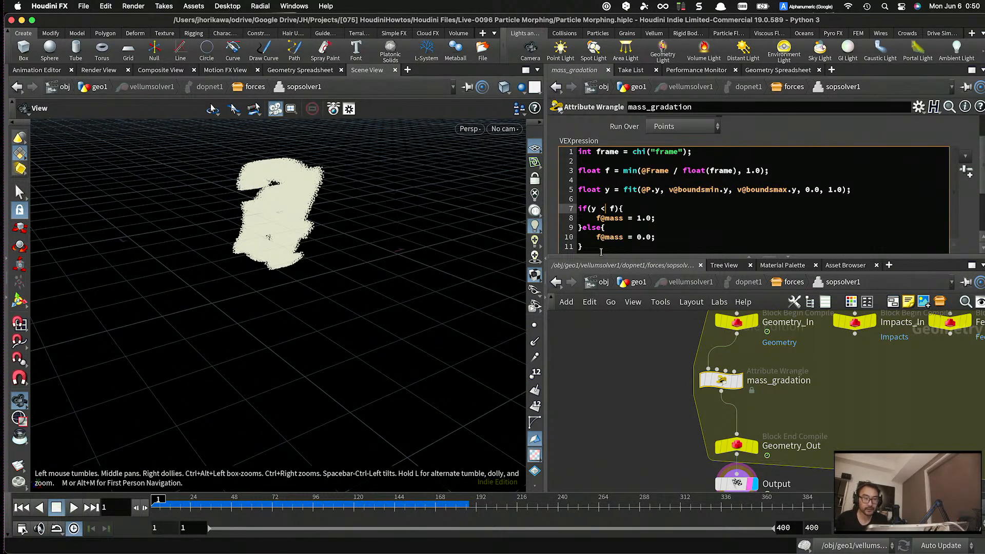
click(640, 170)
key(BackSpace)
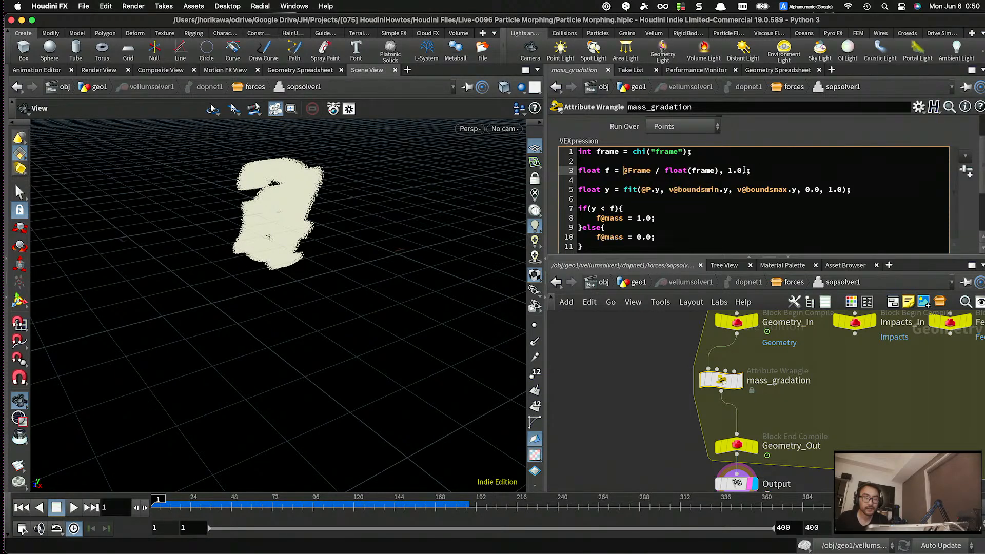
drag(747, 170, 716, 171)
key(BackSpace)
key(super+s)
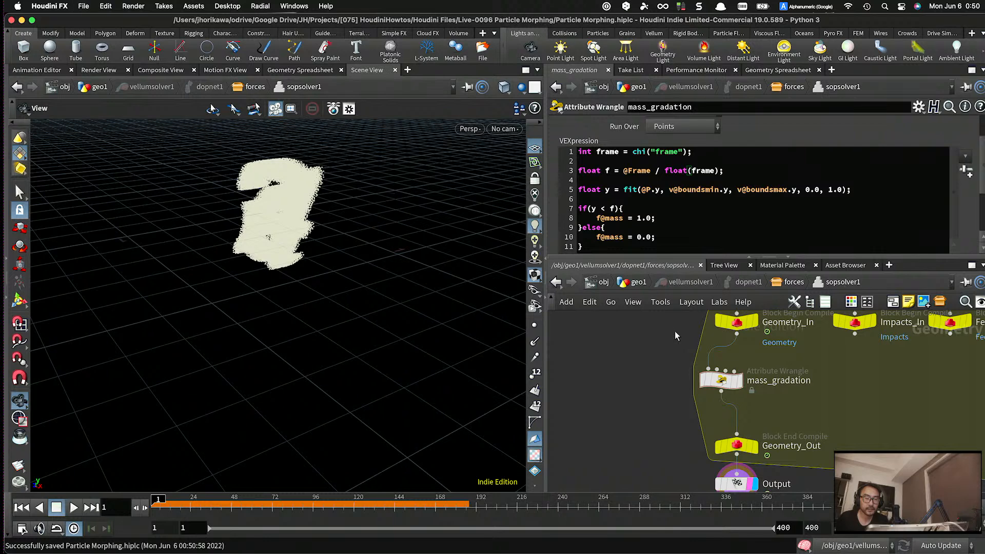
- Replay the simulation in geo1 from frame 1 to check the unclamped mass change, and rewind to the start
click(22, 508)
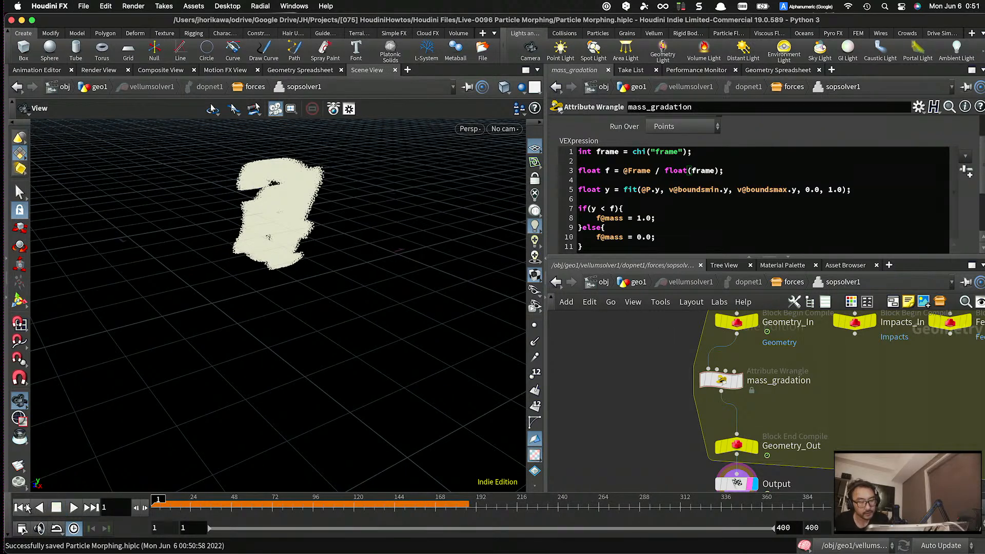
click(638, 282)
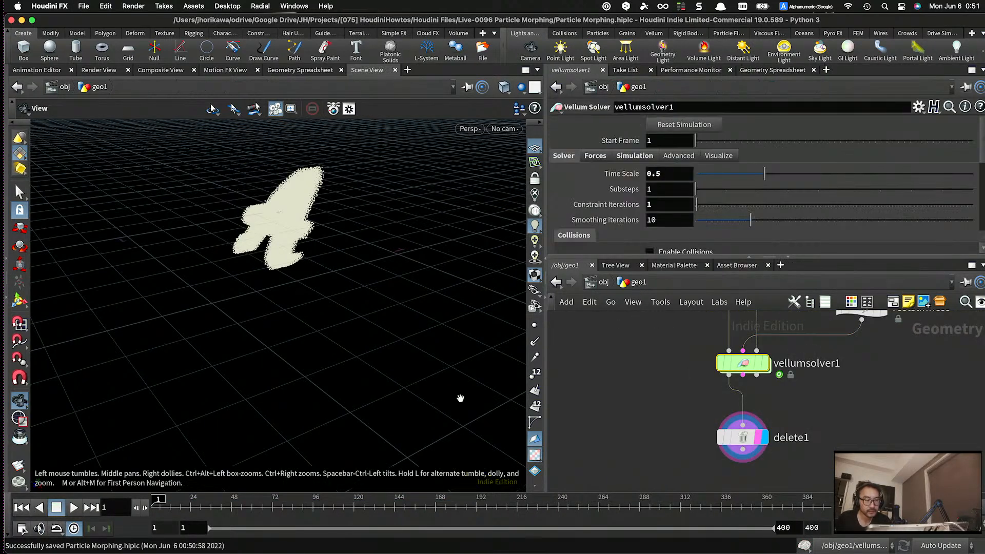
drag(245, 369, 308, 380)
click(73, 508)
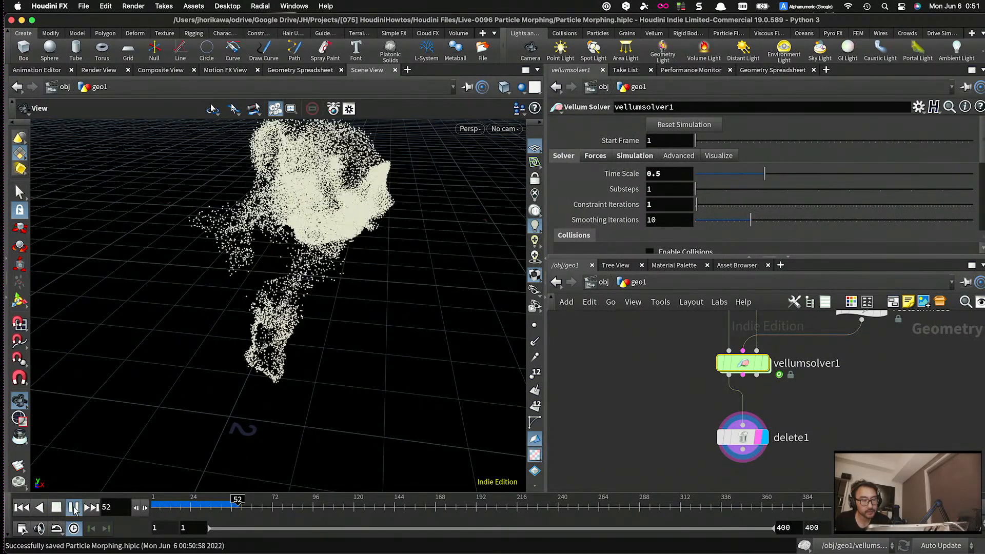
click(57, 508)
click(21, 507)
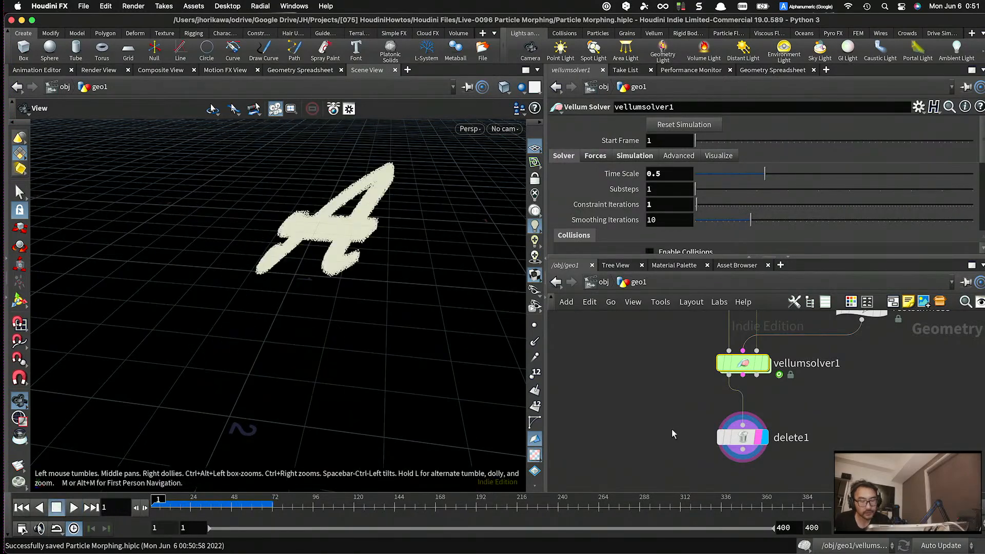
- Reopen mass_gradation inside sopsolver1 and change the if condition to y > f
double_click(750, 365)
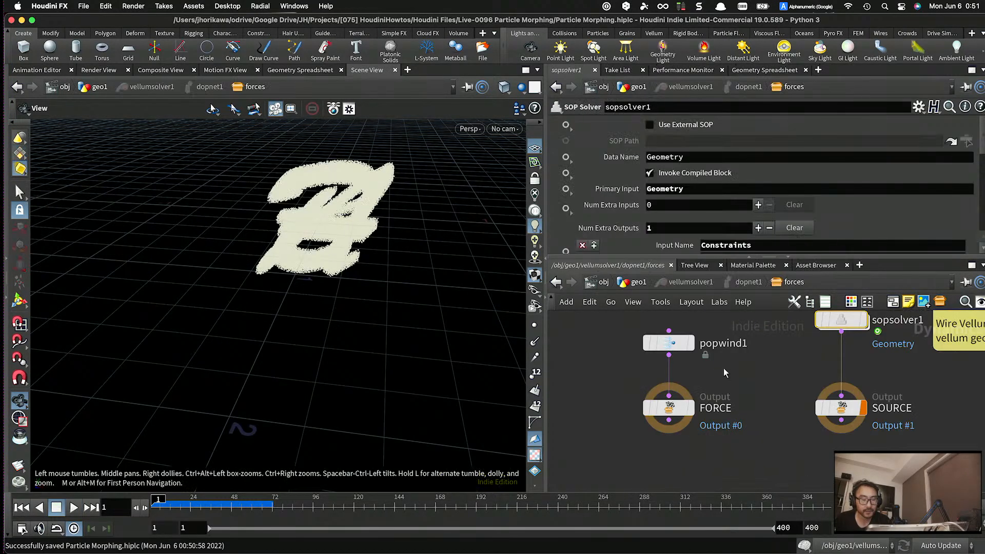
double_click(840, 322)
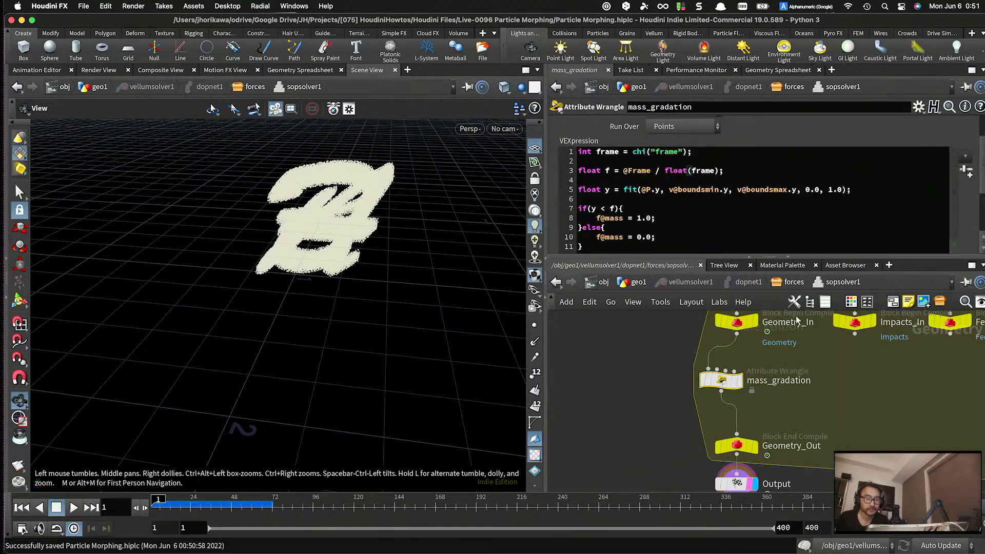
double_click(602, 208)
text(>)
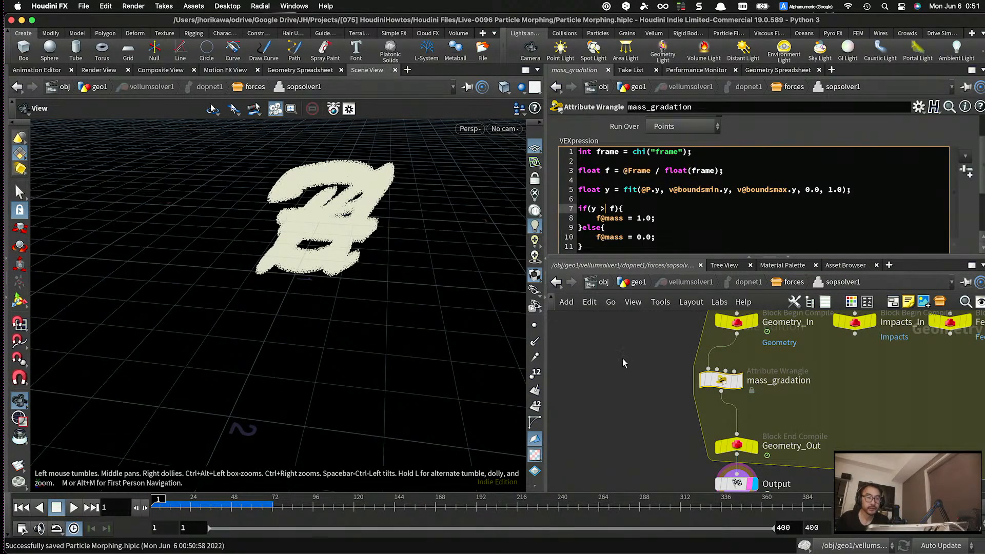
- Replay the simulation in geo1 to check the reversed height condition, and rewind to frame 1
click(651, 282)
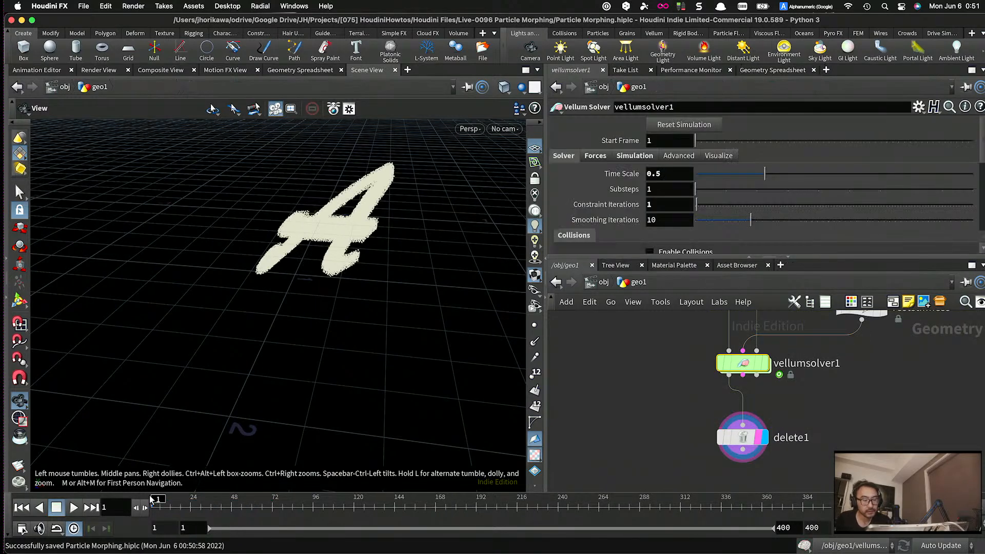
click(73, 507)
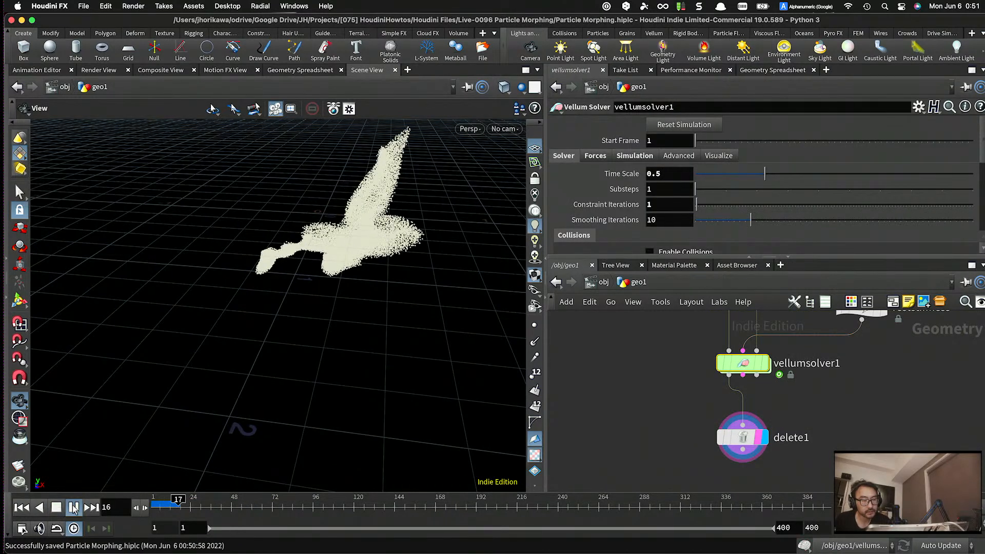
click(74, 508)
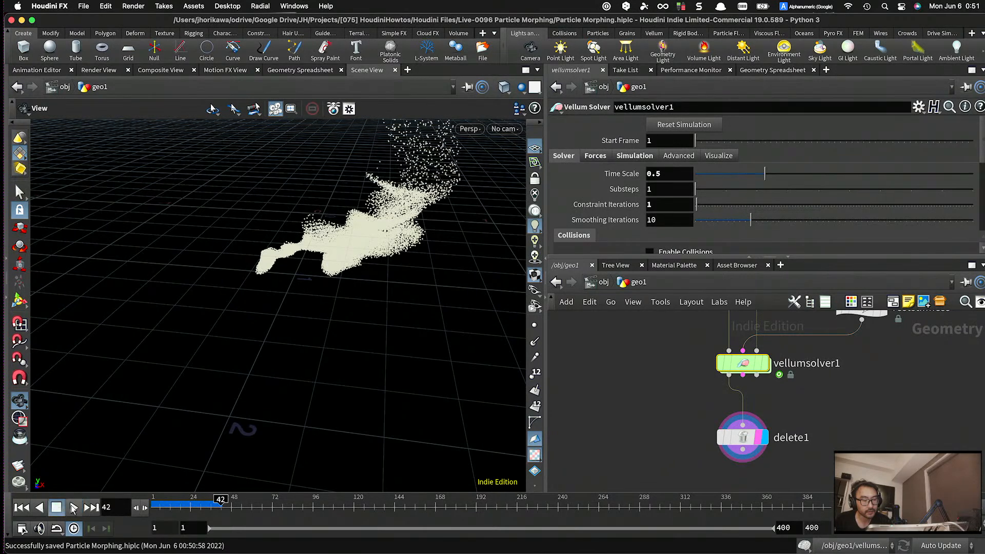
click(22, 507)
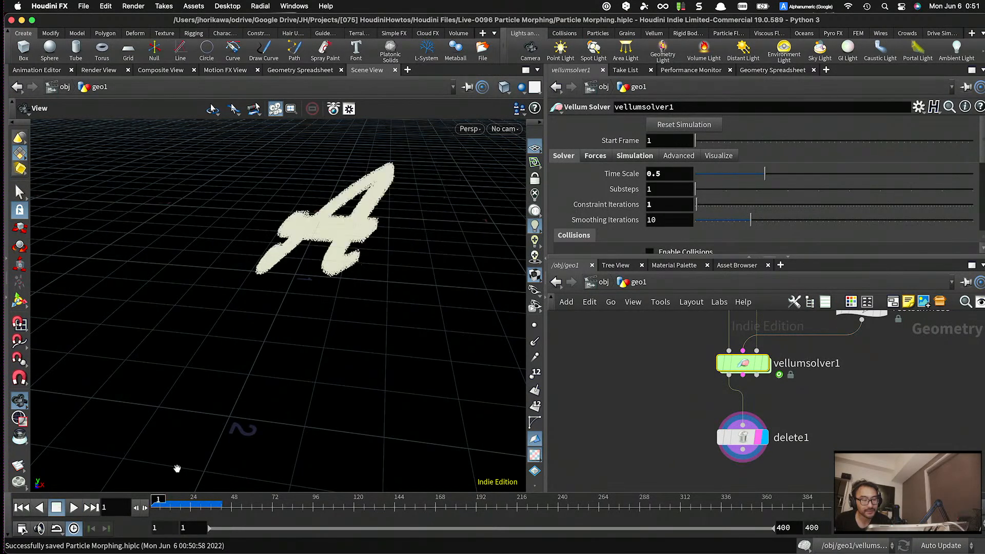
- In mass_gradation inside sopsolver1, change the if condition to 1.0 - y < f and play the simulation in geo1
double_click(747, 364)
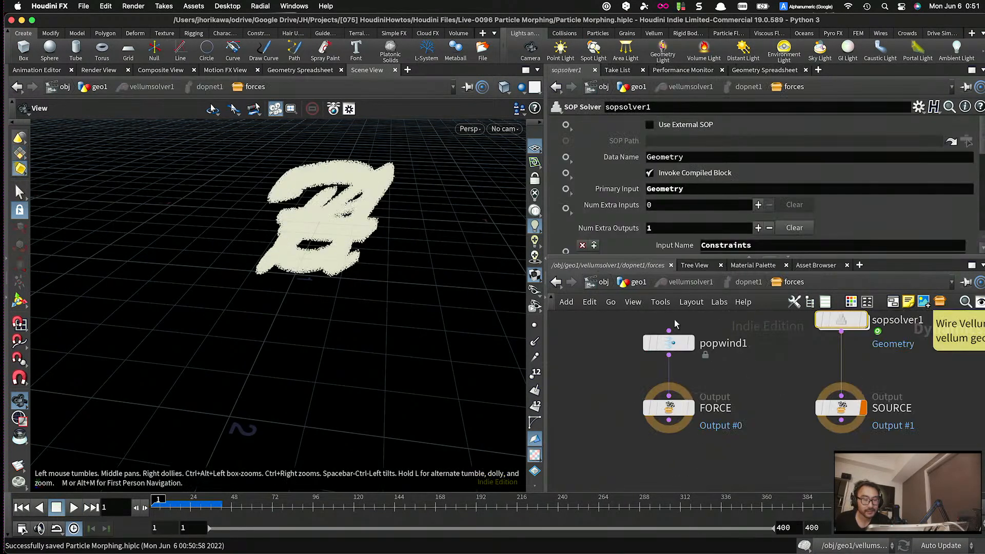
double_click(841, 320)
click(603, 209)
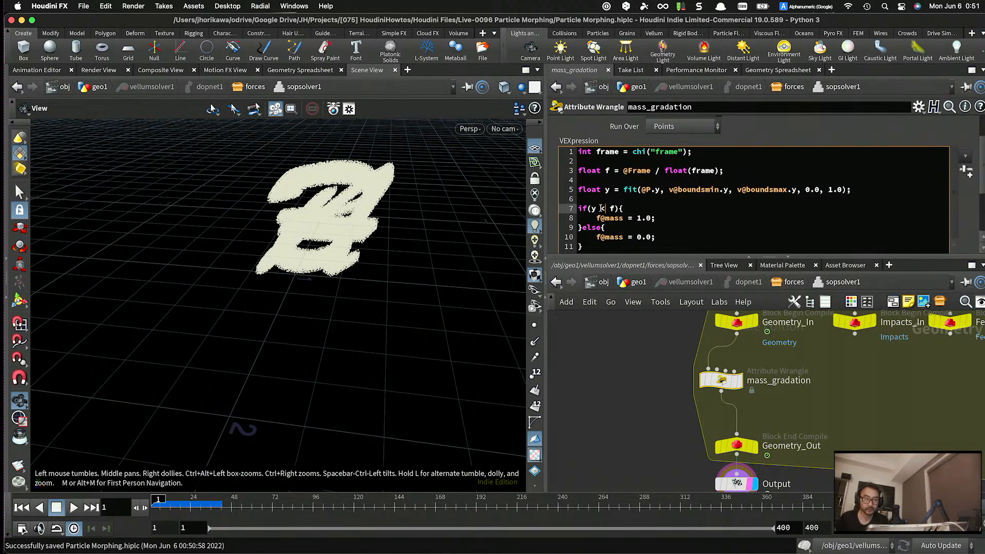
key(Left)
key(Left)
text(1.0-)
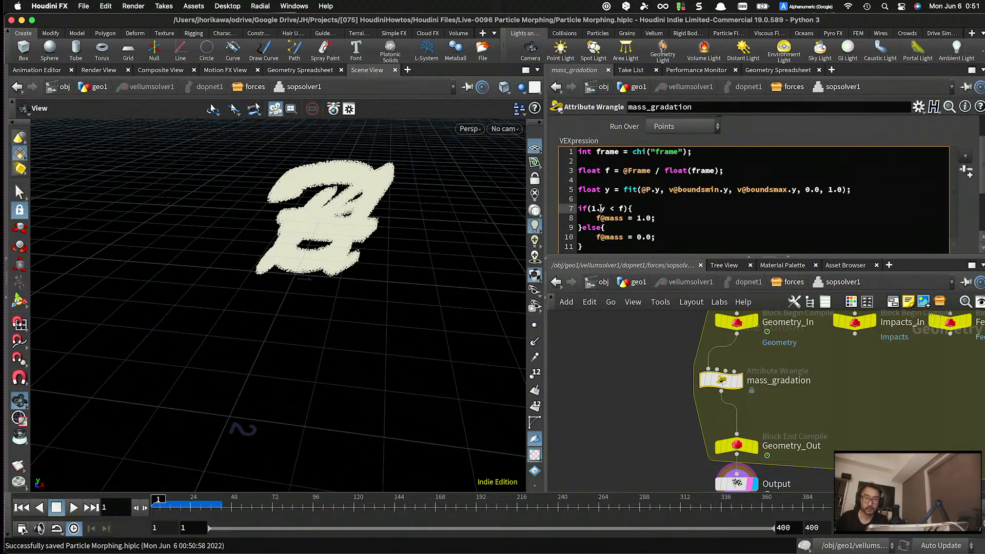
click(622, 388)
click(638, 283)
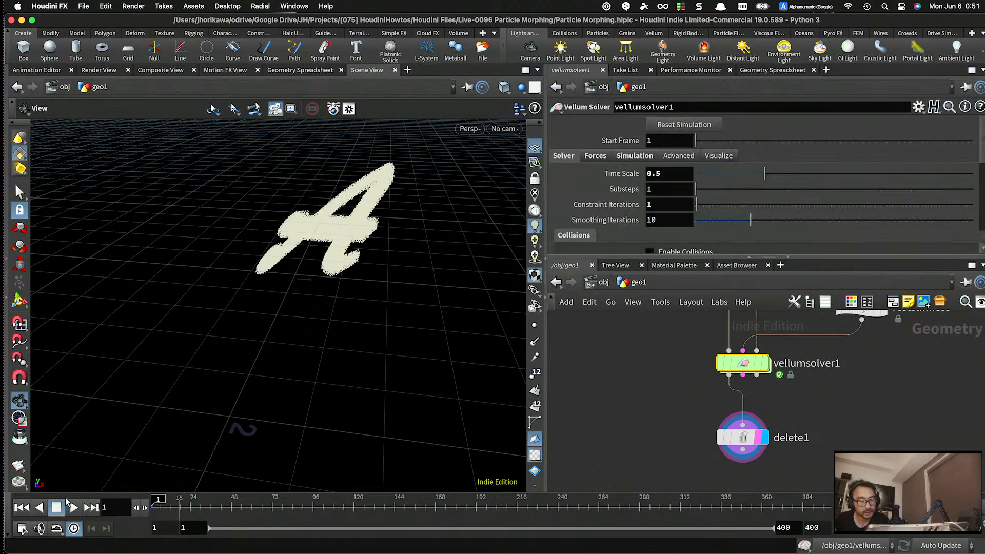
click(73, 507)
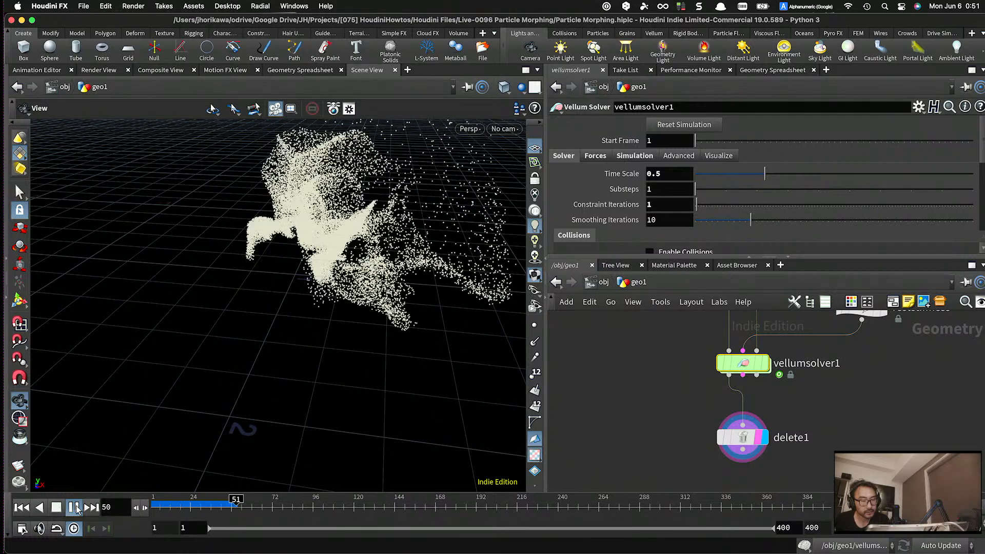
- Reopen mass_gradation inside sopsolver1 and set its Frame parameter to 90
double_click(743, 364)
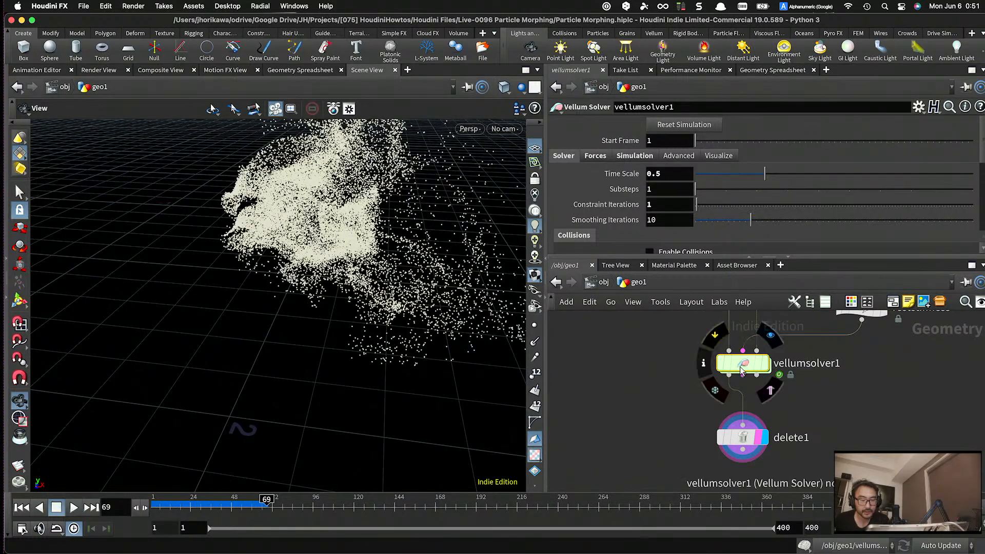
scroll(737, 376, down, 5)
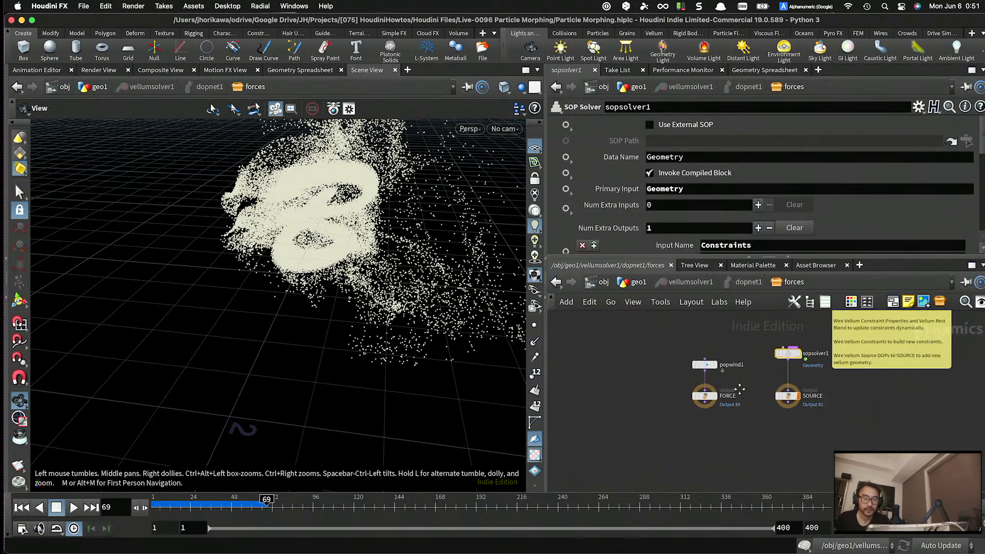
scroll(738, 376, up, 4)
middle_drag(739, 377, 739, 411)
double_click(824, 363)
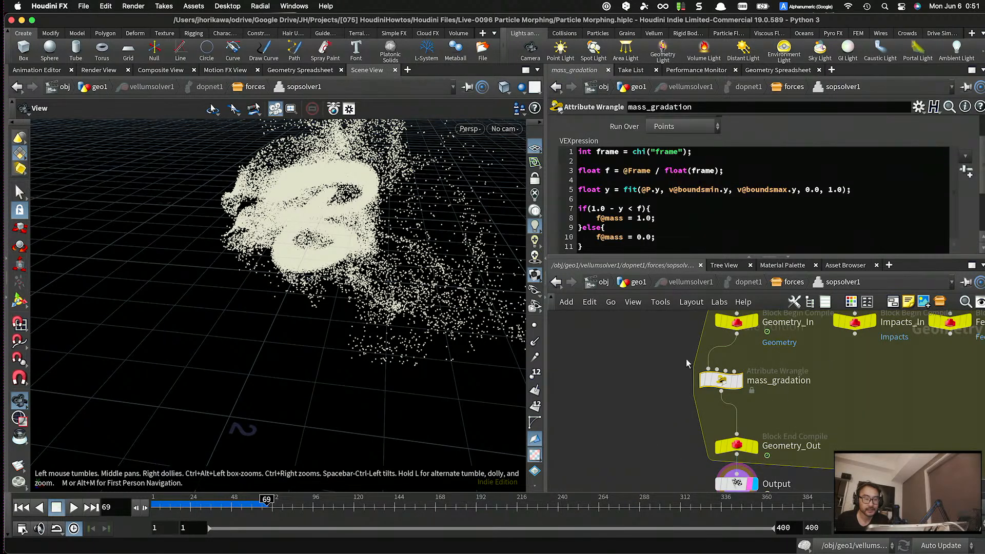
scroll(695, 251, down, 4)
drag(674, 247, 605, 245)
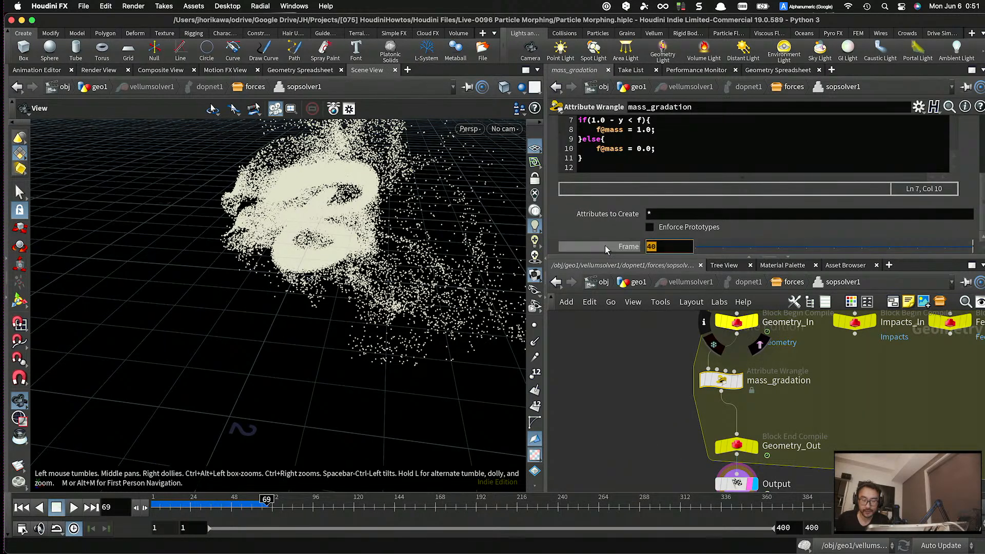
text(90)
key(Return)
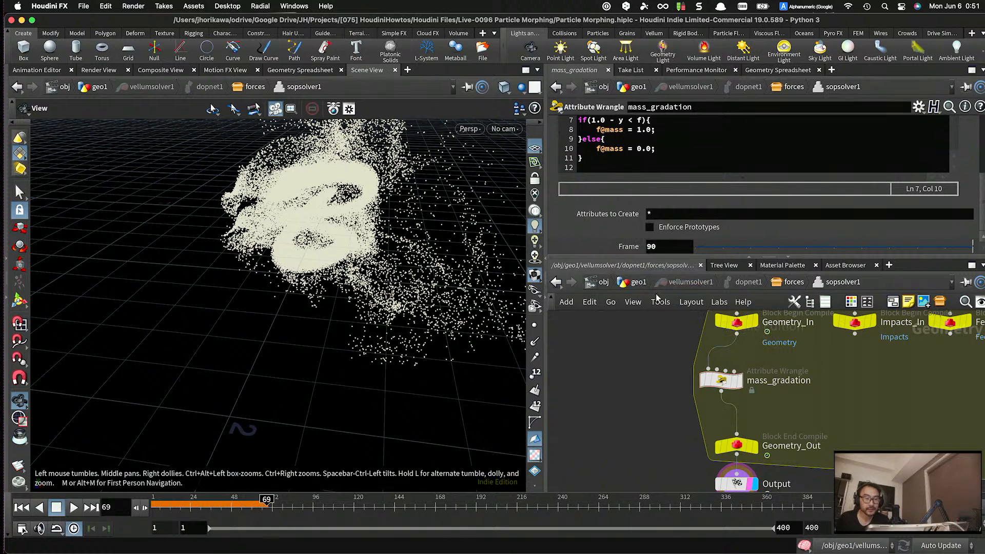
- Replay the simulation in geo1 from frame 1, scrubbing and orbiting to examine the slower particle release
click(636, 282)
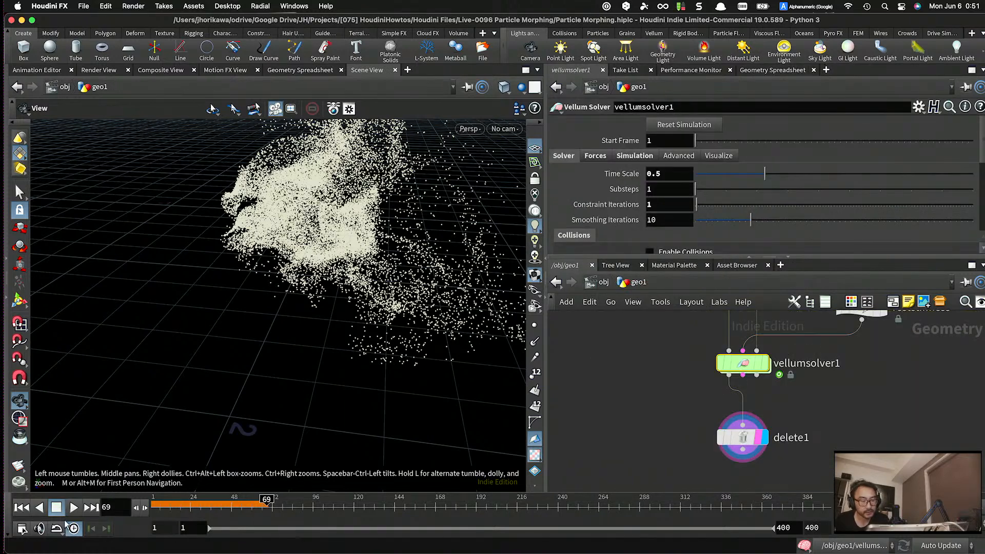
click(21, 507)
click(74, 507)
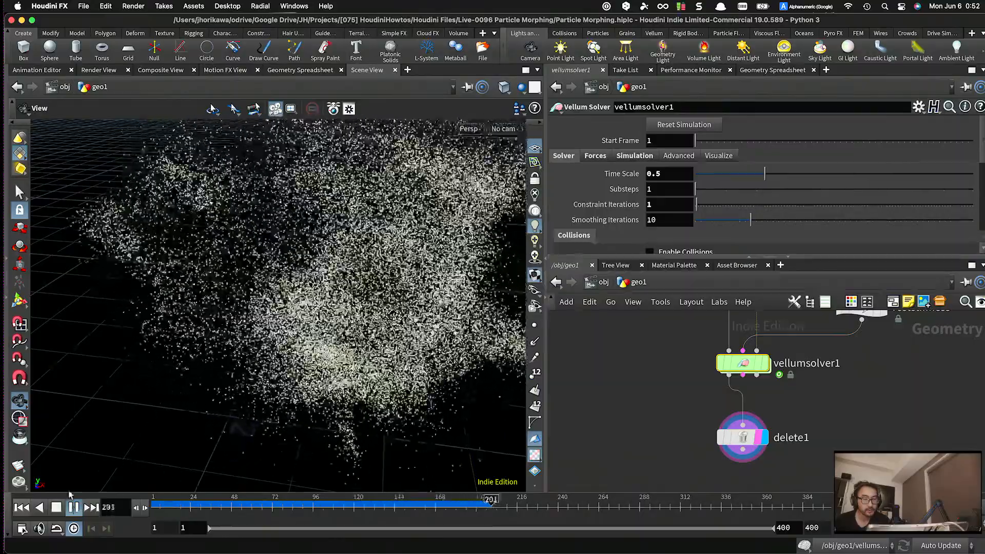
drag(130, 356, 224, 327)
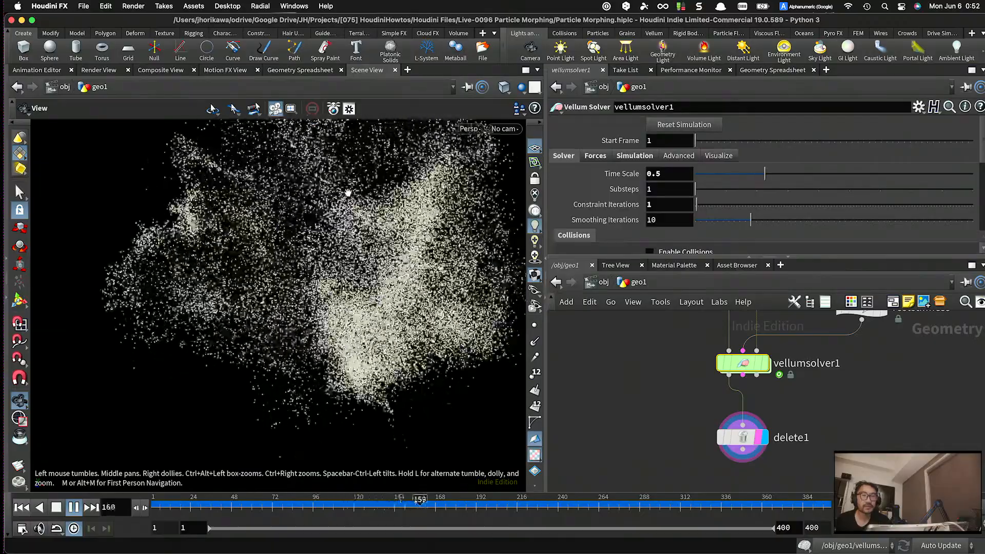
drag(359, 500, 309, 490)
drag(277, 493, 504, 502)
drag(435, 282, 318, 290)
- Set the Stretch Stiffness of vellumglue1 in geo1 to 5
click(603, 282)
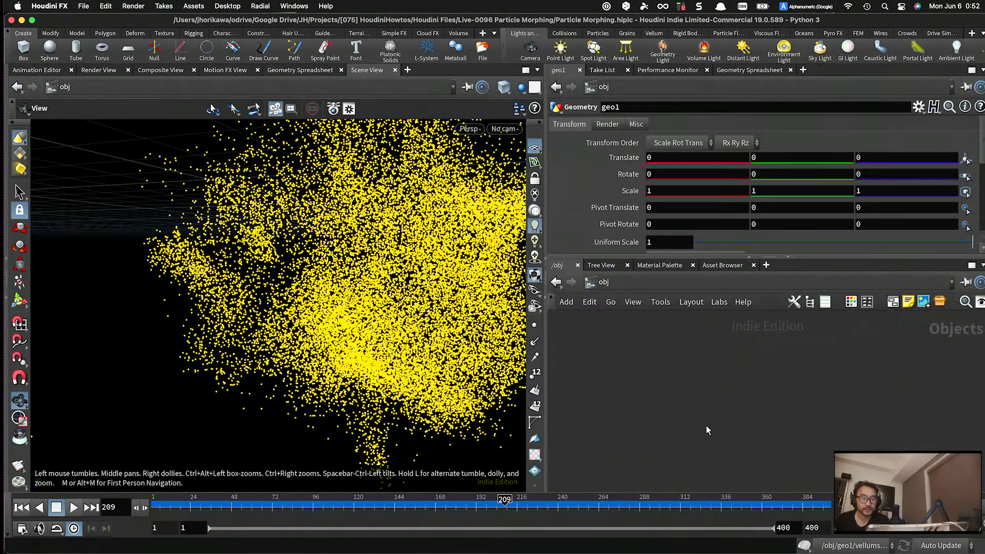
click(714, 393)
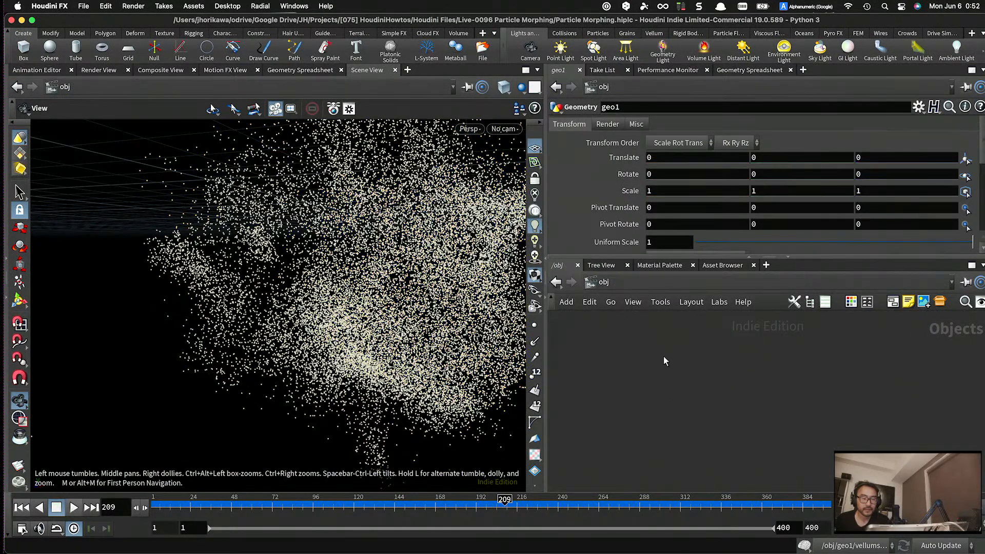
scroll(677, 368, up, 10)
double_click(680, 425)
scroll(752, 411, down, 4)
middle_drag(815, 347, 815, 437)
middle_drag(814, 380, 809, 417)
scroll(809, 416, up, 3)
scroll(796, 400, up, 5)
click(682, 334)
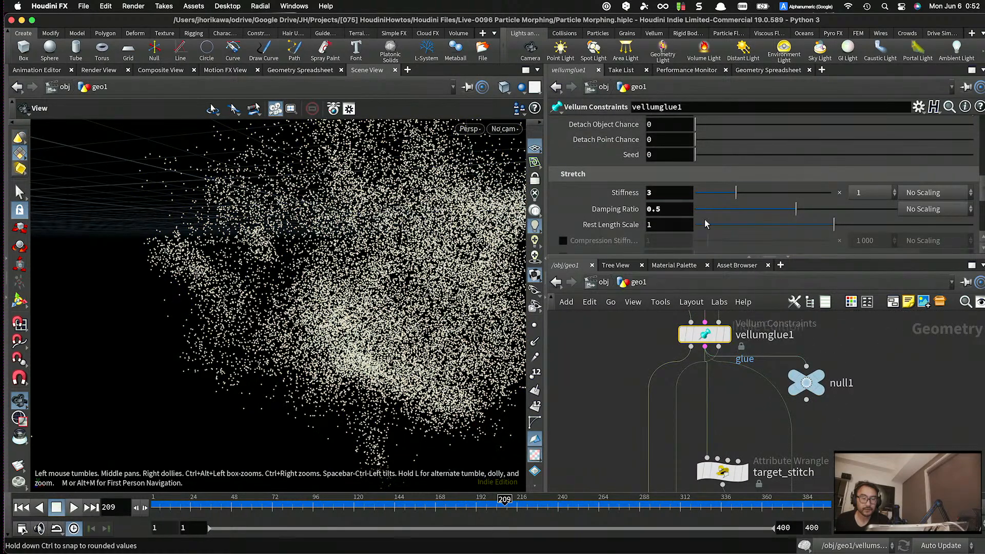
drag(660, 193, 619, 191)
text(5)
key(Return)
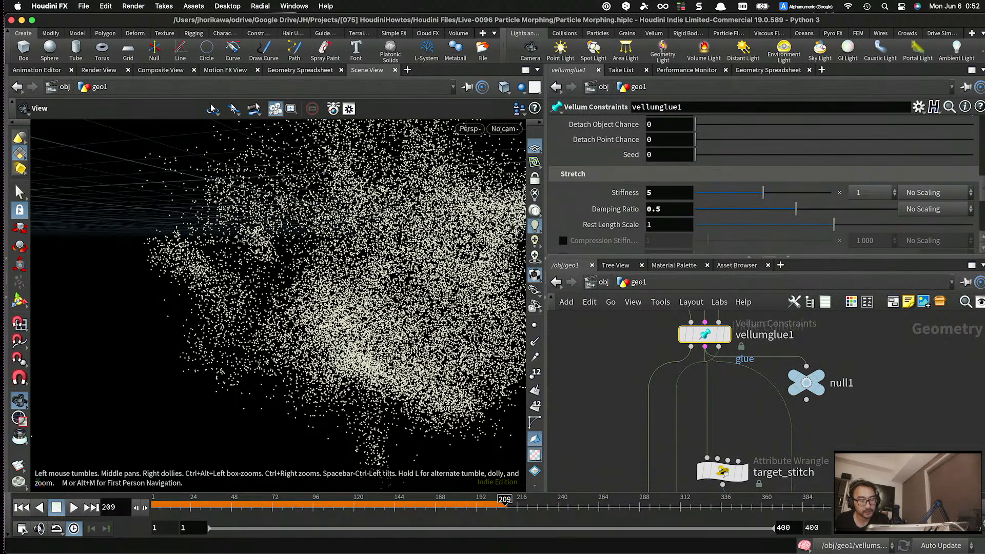
- Replay the simulation from frame 1 through frame 400 and examine the morphed letter B up close from different angles
click(21, 506)
click(74, 507)
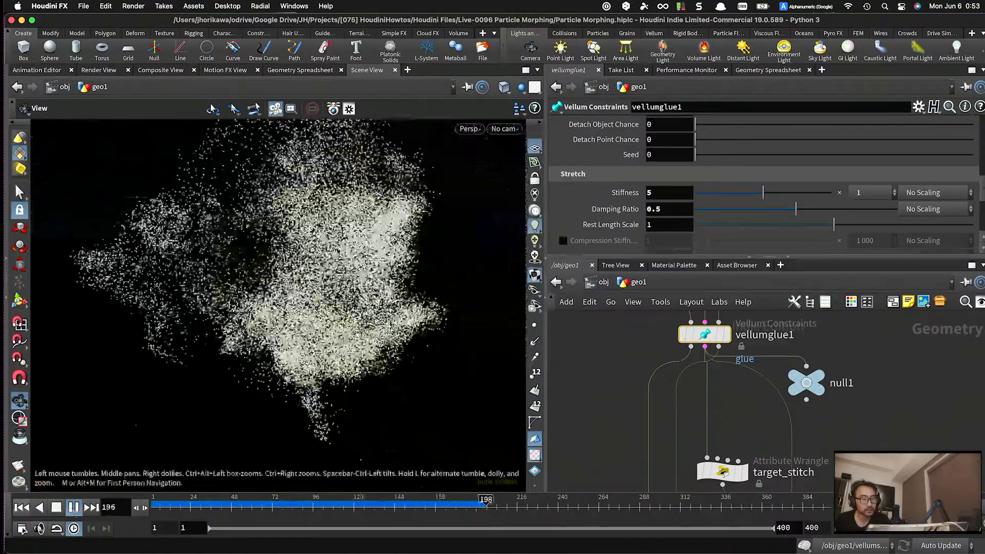
drag(243, 306, 315, 296)
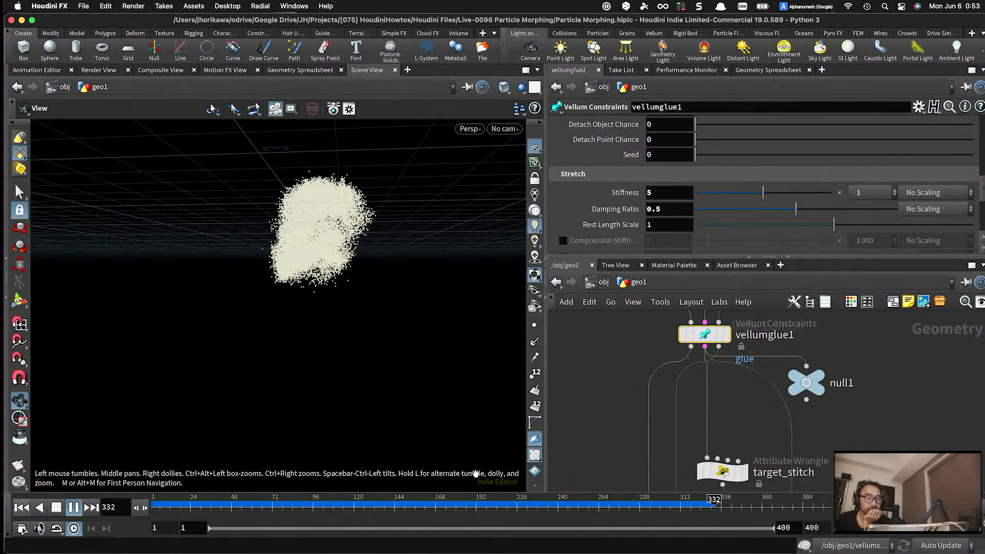
drag(581, 506, 829, 506)
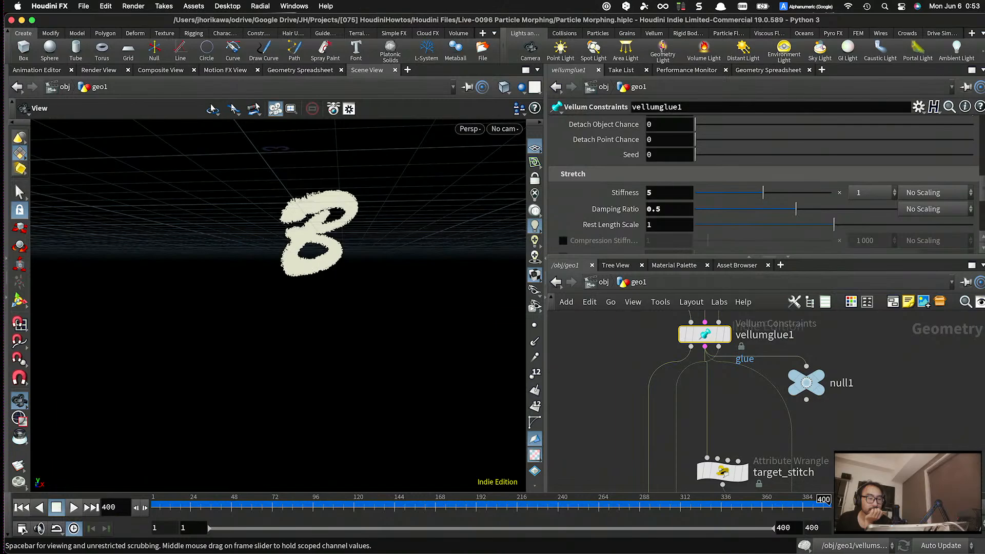
scroll(325, 237, up, 6)
drag(325, 237, 354, 279)
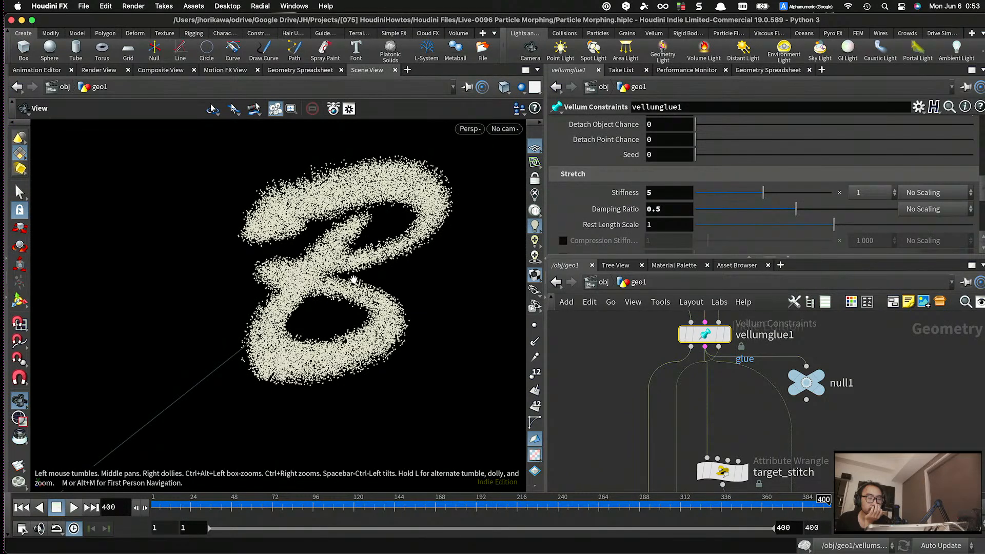
- Open the target_stitch_stiffness wrangle inside sopsolver1 and enlarge the parameter area to review its stiffness code
scroll(660, 366, down, 5)
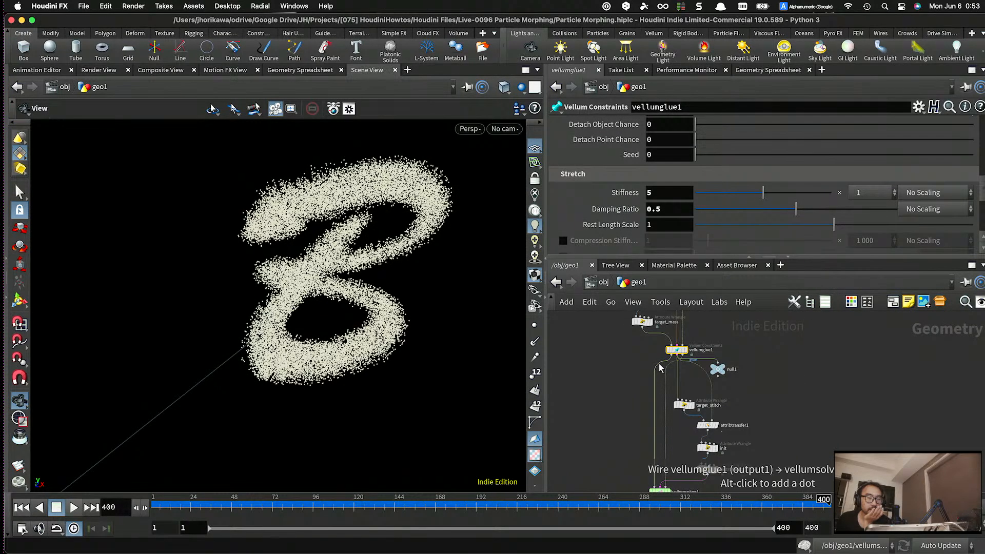
scroll(641, 369, down, 4)
scroll(634, 435, up, 5)
double_click(699, 378)
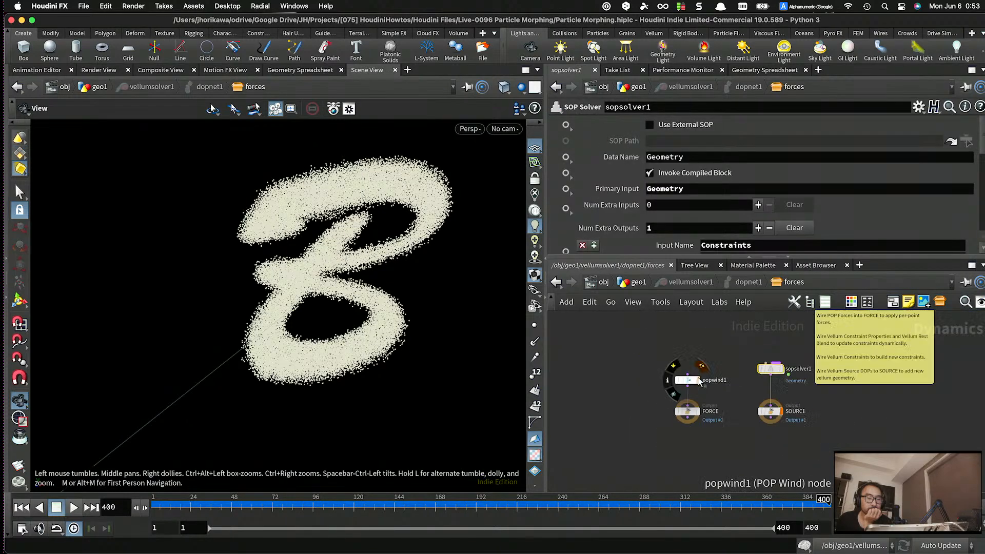
double_click(758, 367)
scroll(890, 402, up, 3)
drag(806, 385, 807, 382)
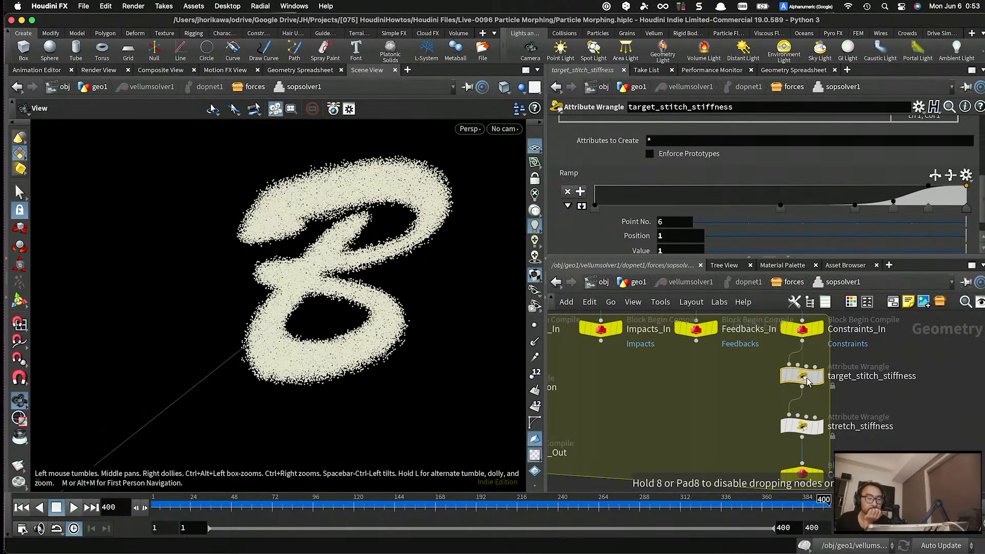
drag(802, 257, 802, 381)
scroll(747, 261, up, 3)
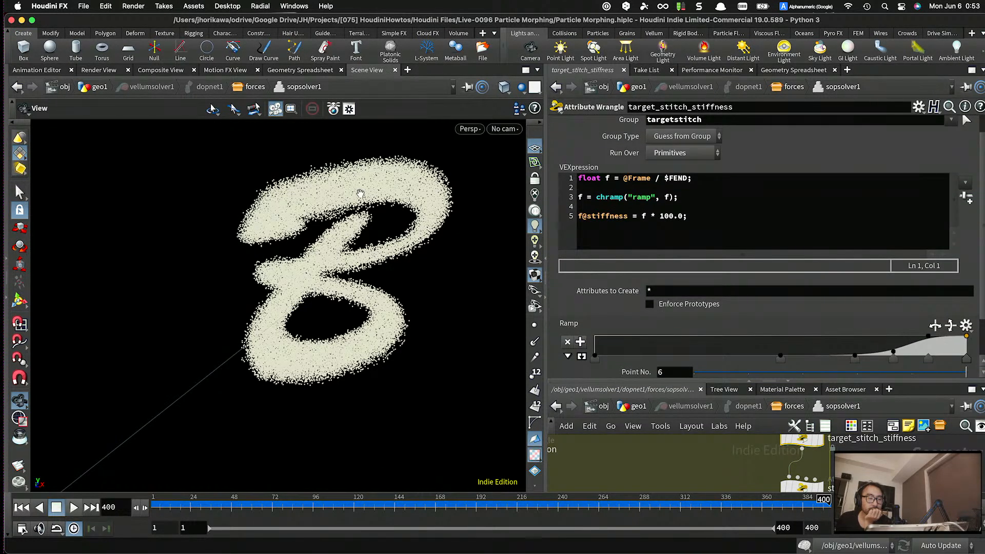
drag(688, 216, 583, 216)
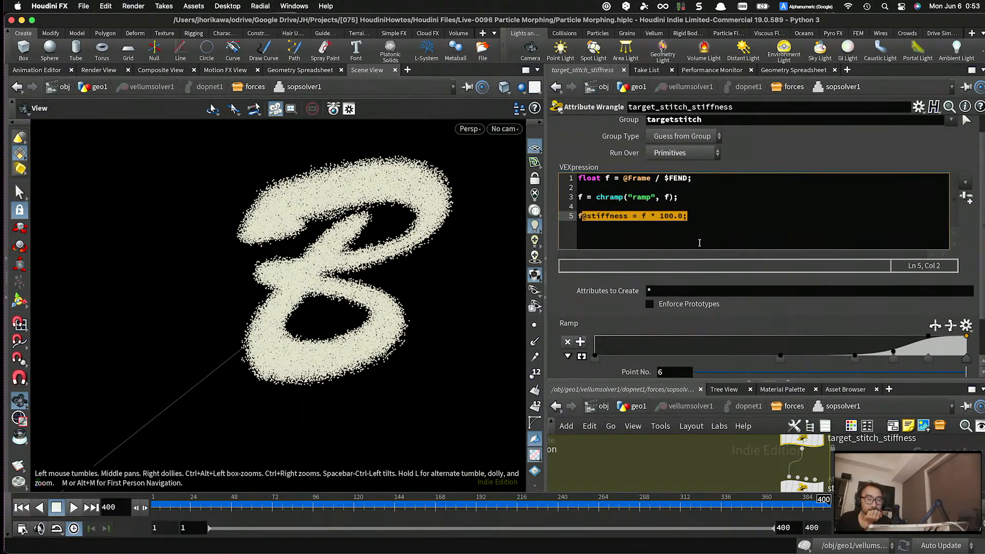
click(706, 213)
- Add int frame = chi("frame"); as the first line of the target_stitch_stiffness code and create its spare parameter
click(579, 178)
key(Return)
key(Return)
key(Up)
key(Up)
text(int )
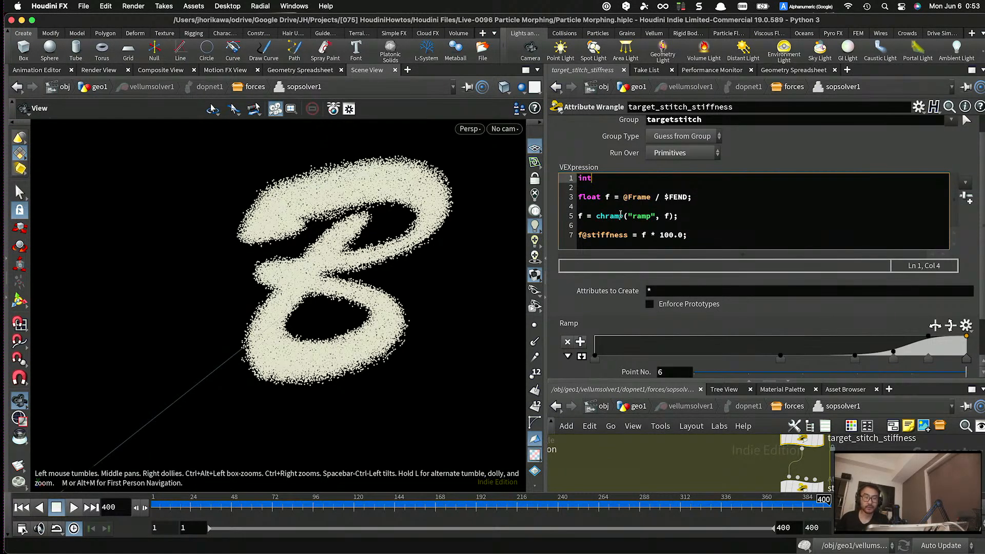
text(frame = chi()
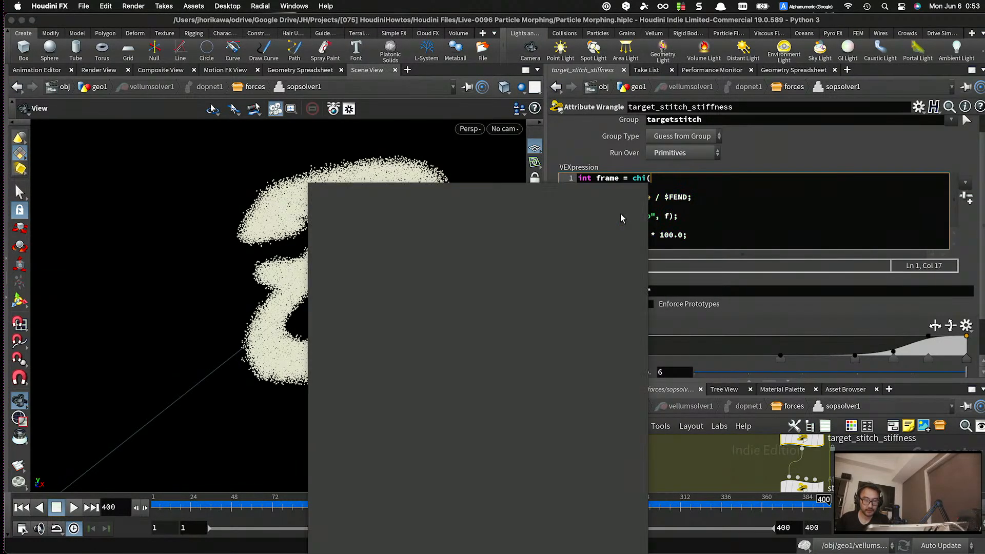
text("frame"))
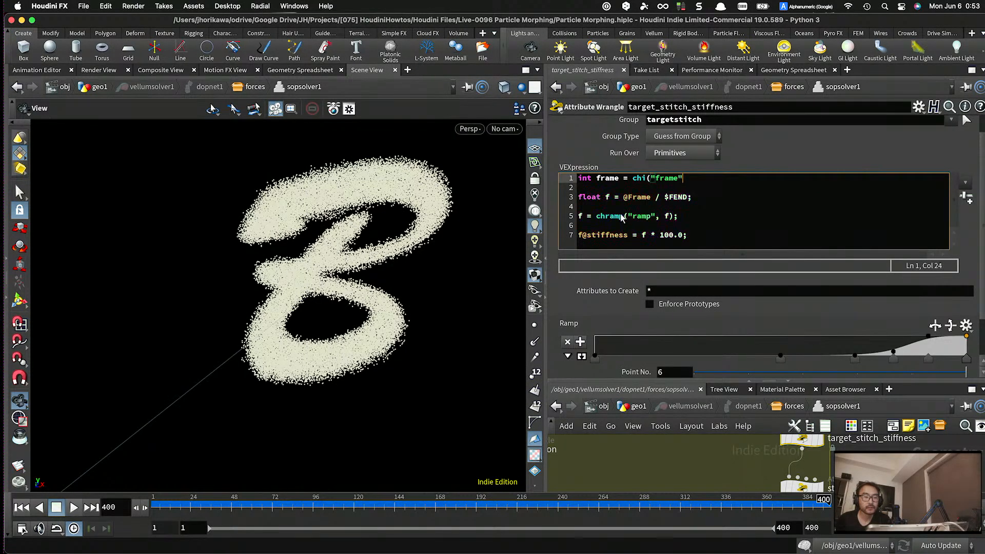
text(;)
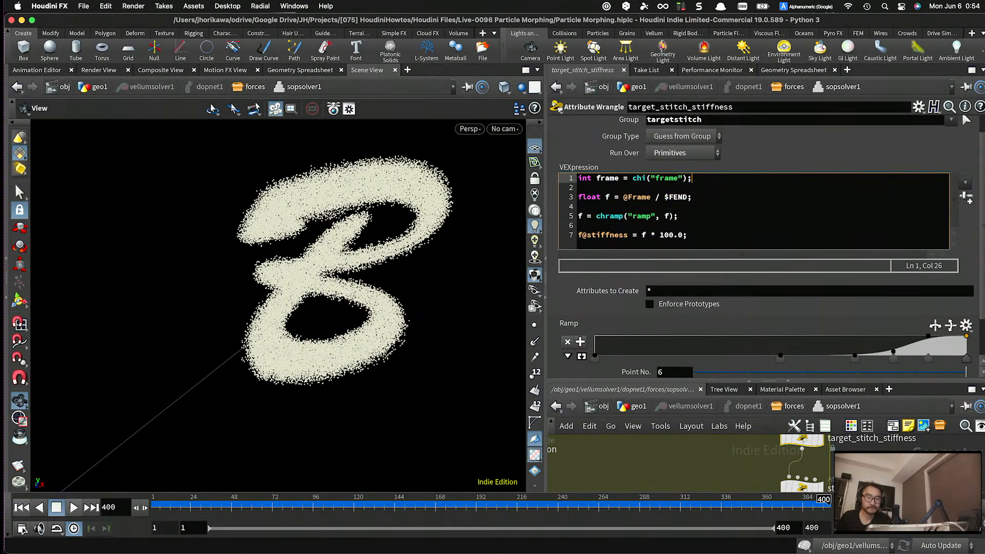
click(970, 201)
scroll(970, 186, down, 5)
scroll(971, 185, up, 2)
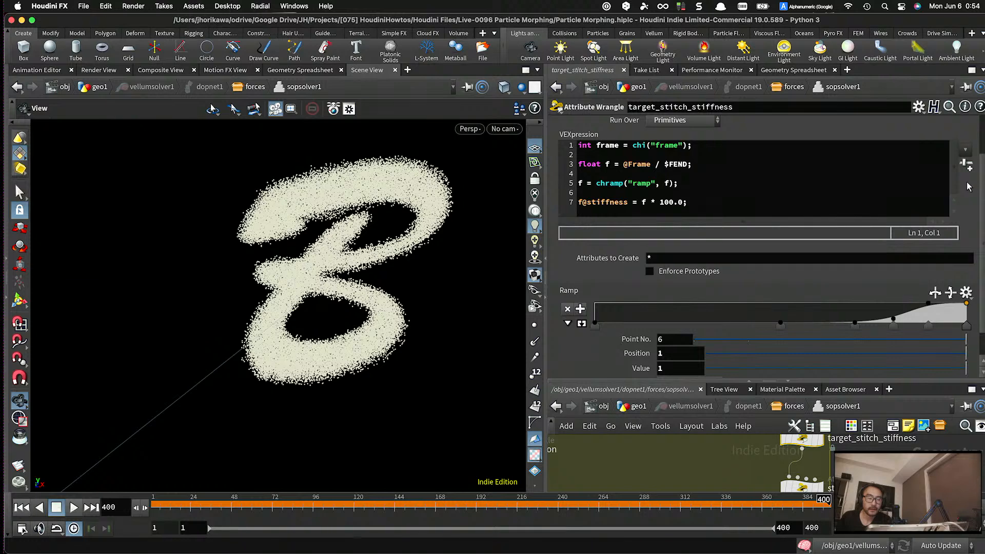
- Check the Frame value in the mass_gradation wrangle and set the Frame parameter of target_stitch_stiffness to 90 as well
scroll(967, 189, down, 1)
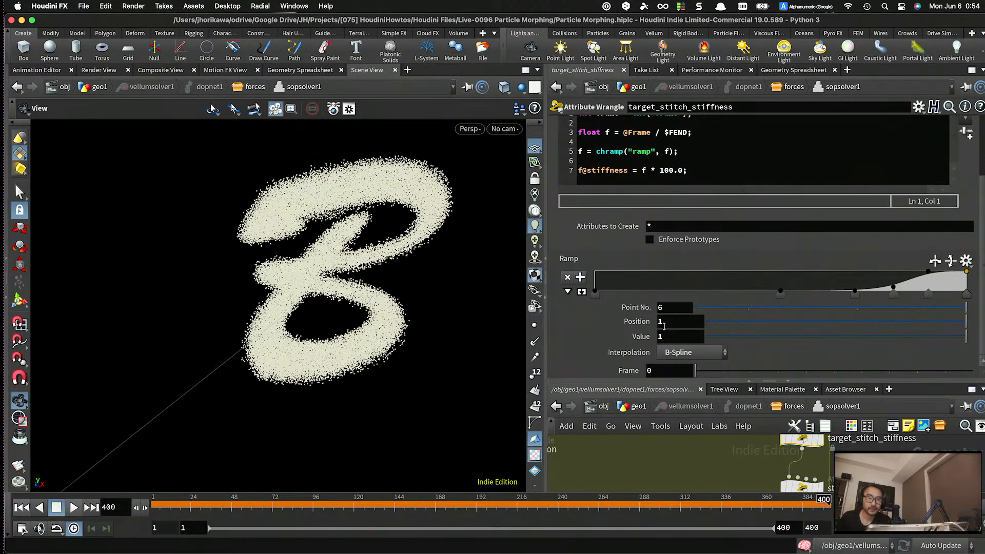
scroll(758, 455, down, 5)
scroll(705, 447, up, 3)
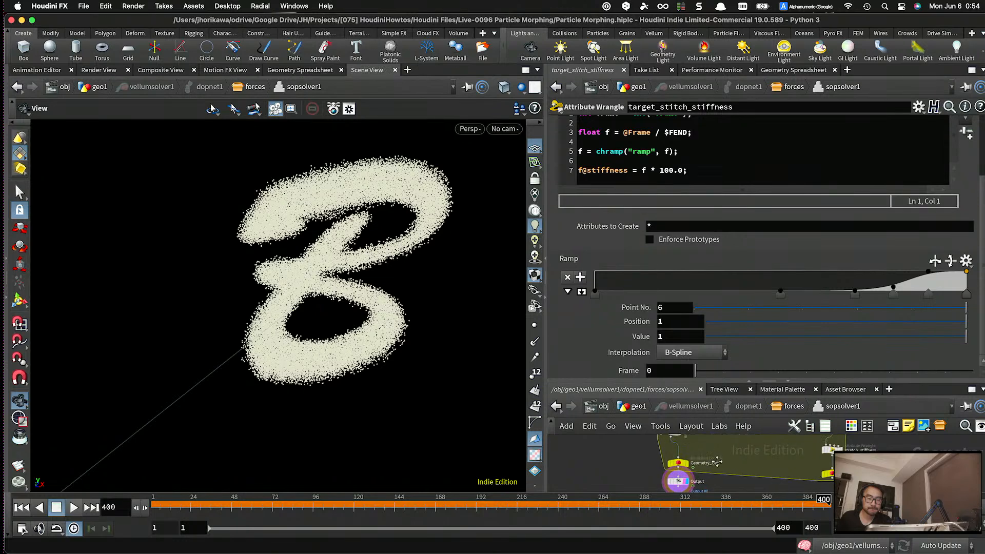
scroll(689, 473, up, 3)
click(680, 456)
click(662, 371)
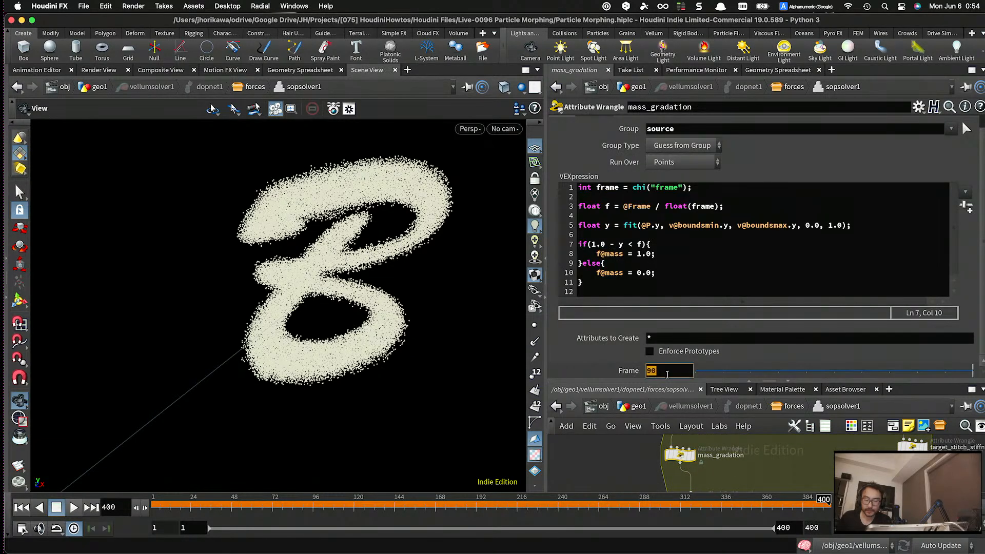
scroll(805, 445, down, 4)
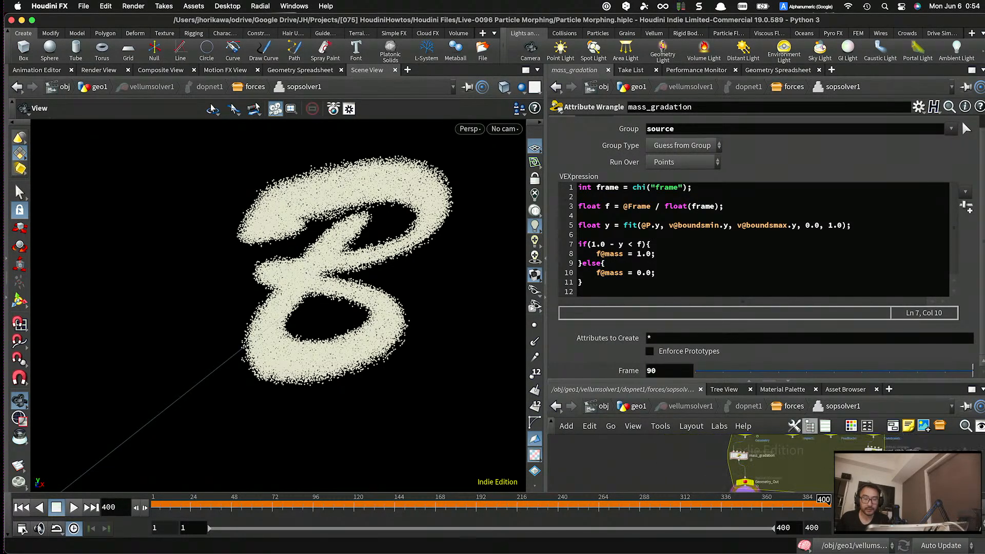
scroll(844, 443, up, 4)
click(854, 454)
click(657, 371)
text(90)
key(Return)
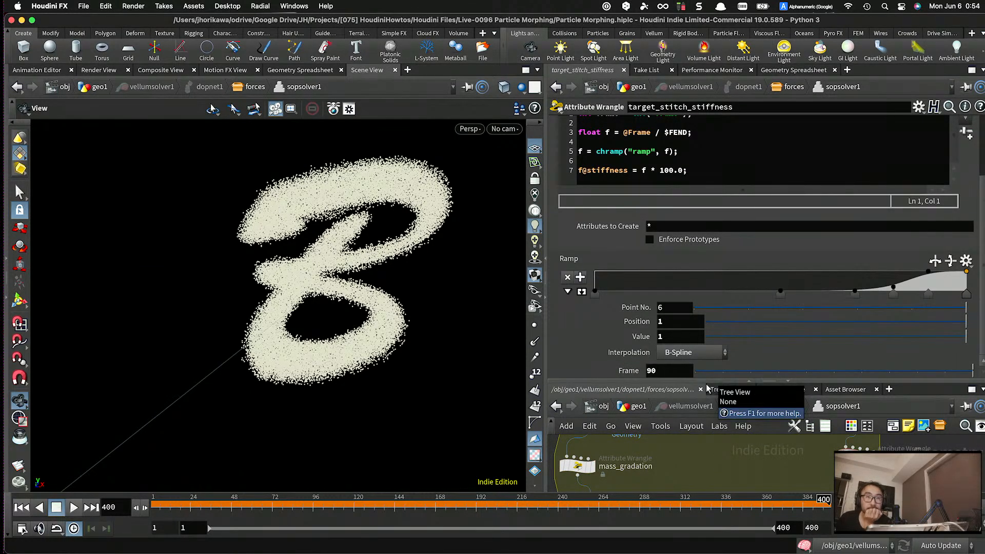
- Add a second line to the target_stitch_stiffness code, below the frame declaration, reading float y = @P.y
scroll(706, 176, up, 3)
scroll(705, 176, up, 1)
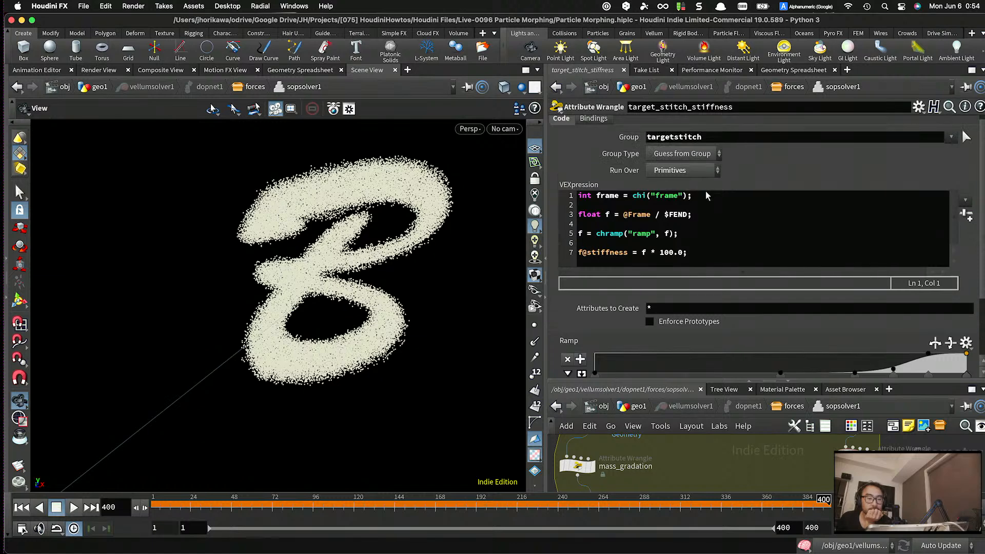
click(704, 199)
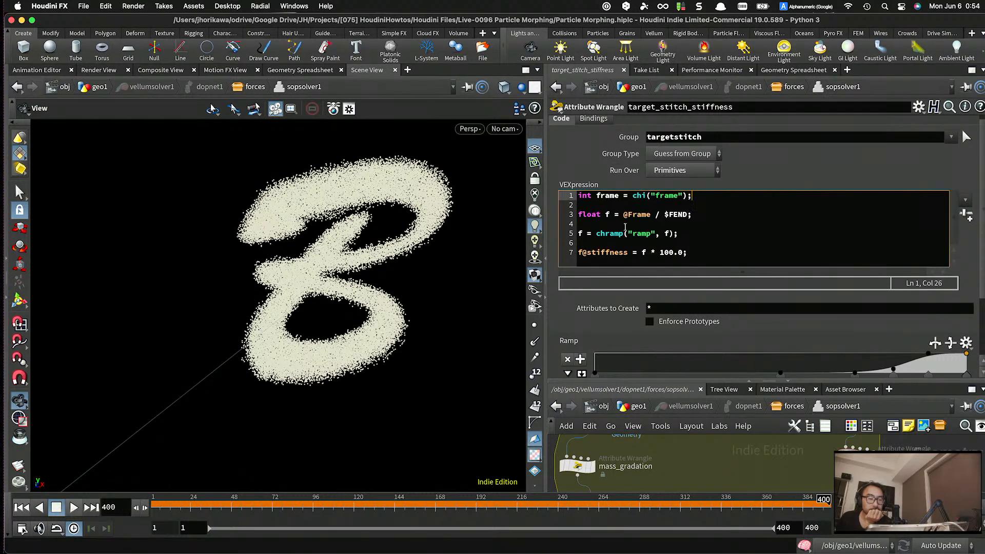
mouse_move(624, 216)
mouse_down()
mouse_move(697, 216)
mouse_move(621, 216)
mouse_up()
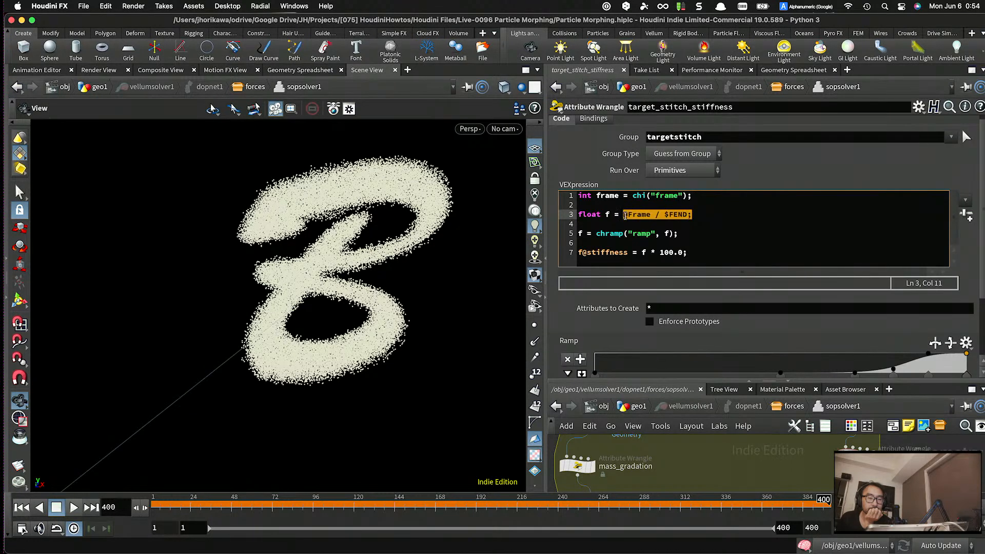
click(624, 216)
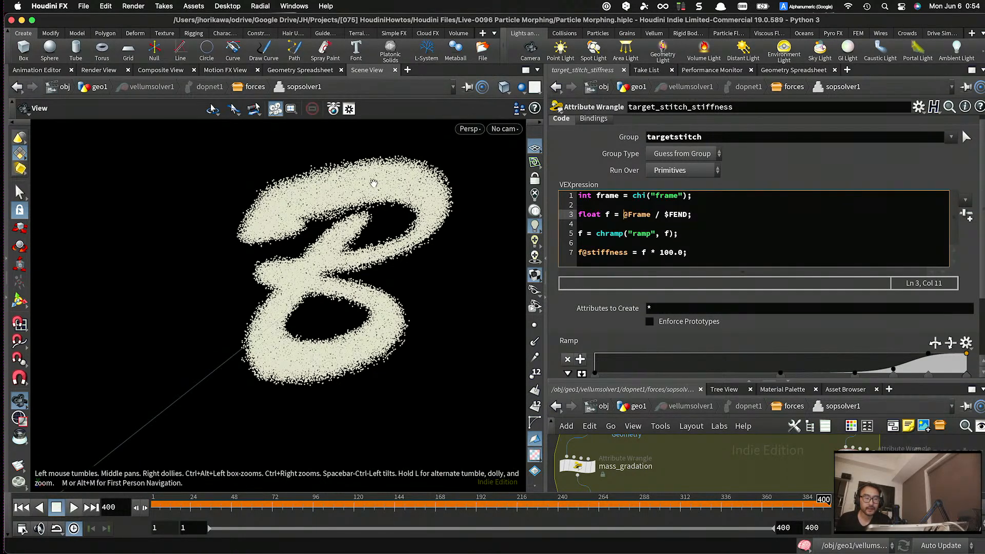
click(704, 199)
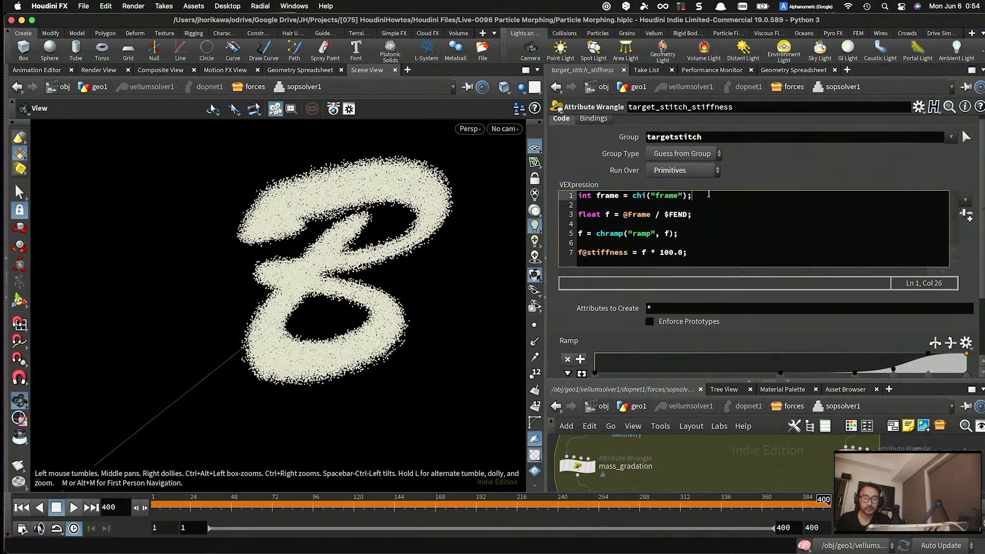
key(Return)
key(Return)
click(667, 206)
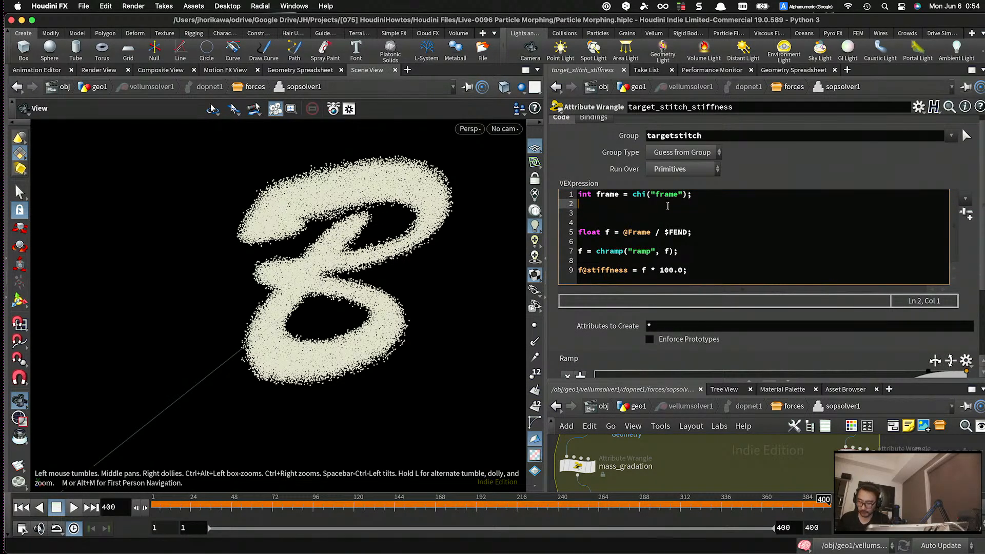
text(fl)
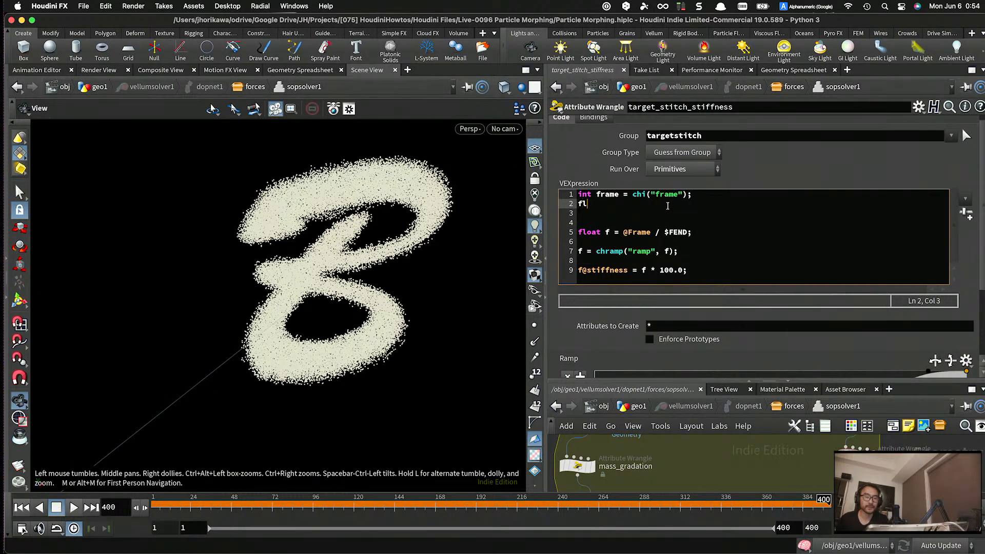
text(oat y = fit(@P)
text(.)
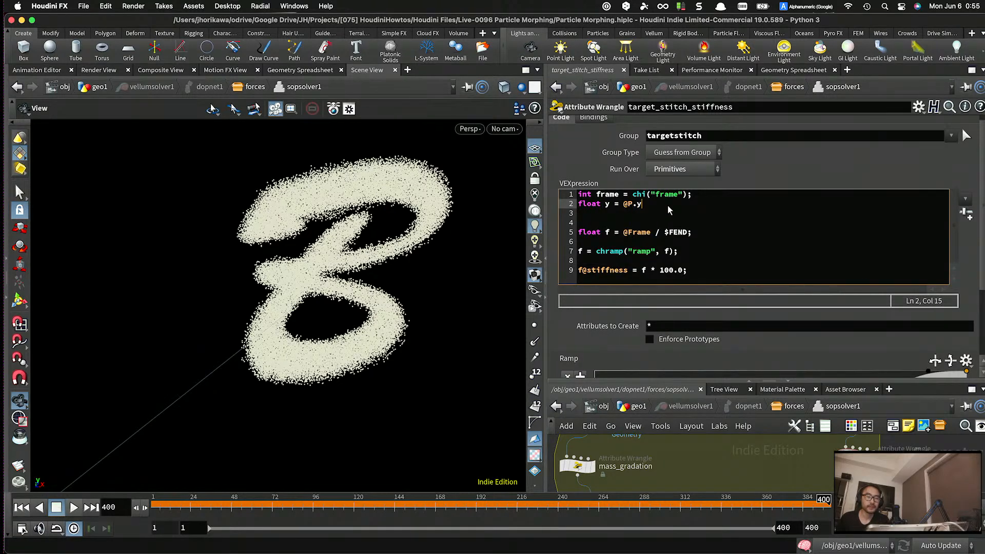
text(y)
key(Left)
key(Left)
key(Left)
key(Left)
text(fit()
key(Right)
key(Right)
key(Right)
text(, v@boundsmin.y, v@bounds)
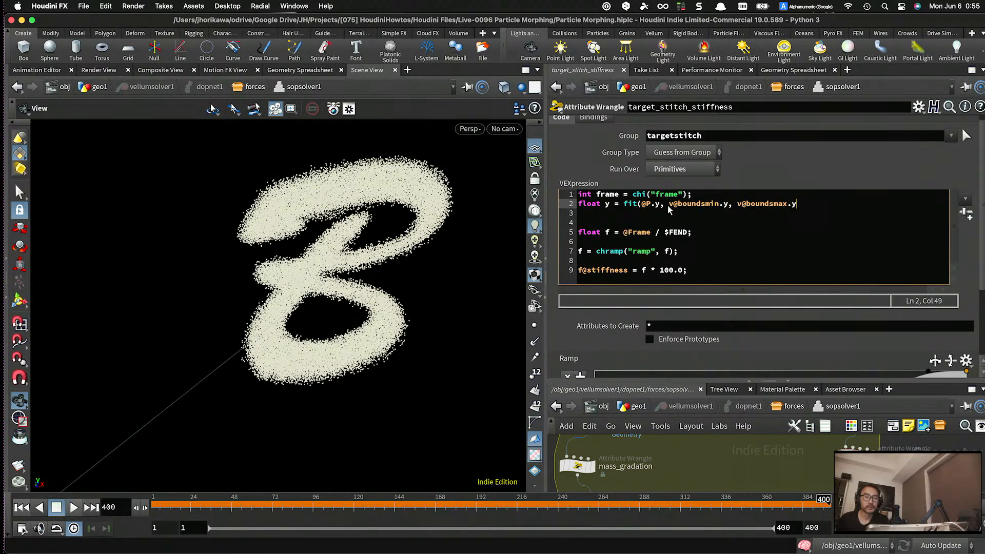
text(max.y, 0.0, )
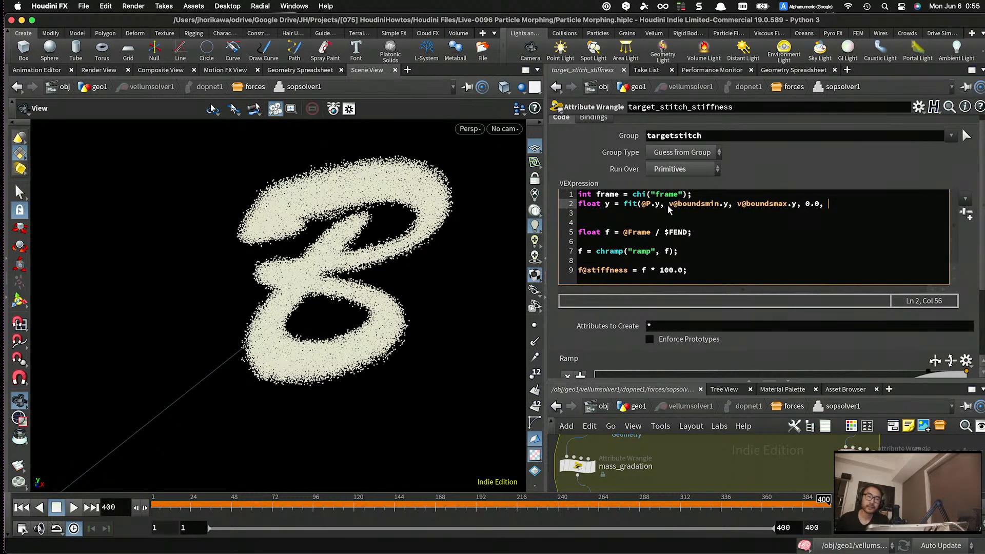
text(1.0);)
key(Return)
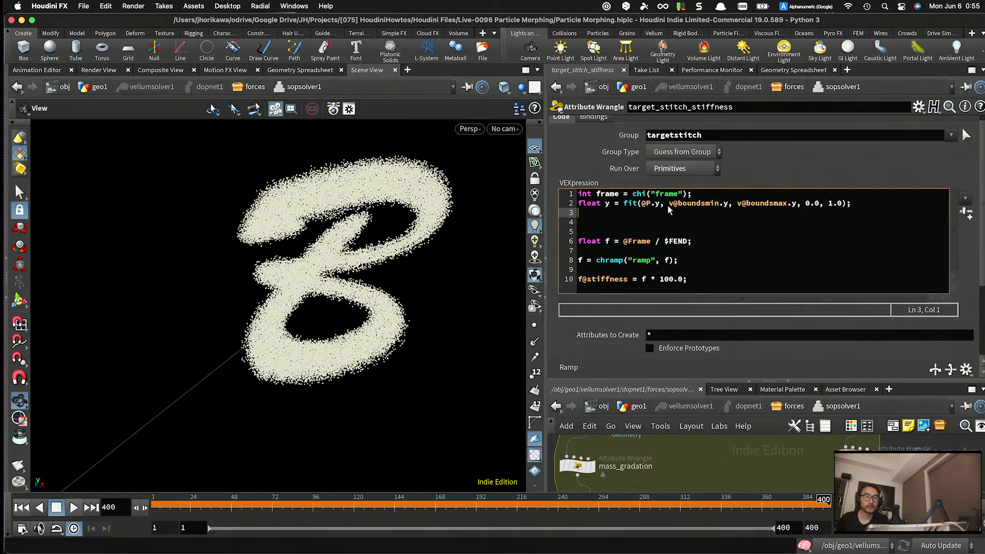
- Add float offset = frame * y; as the third line of the target_stitch_stiffness code
text(float f)
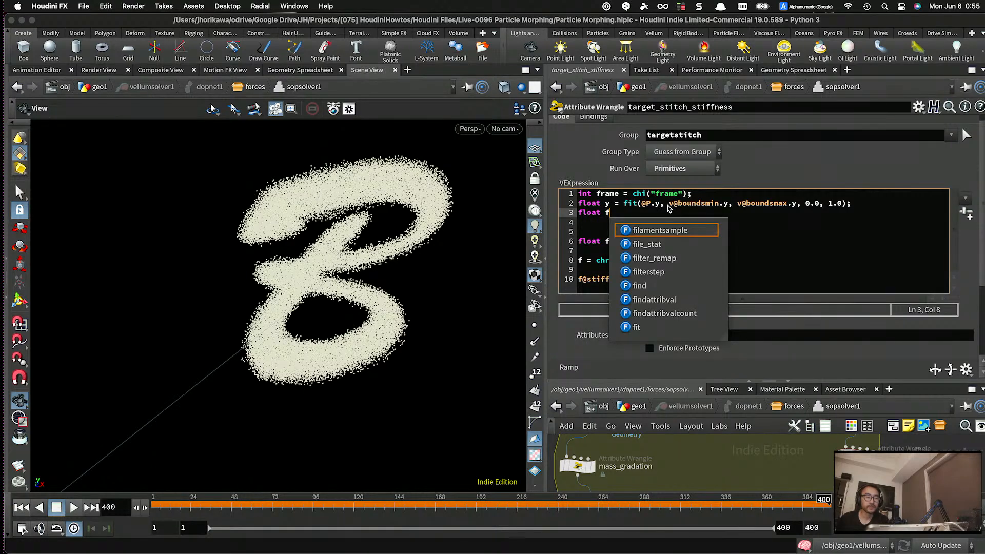
key(BackSpace)
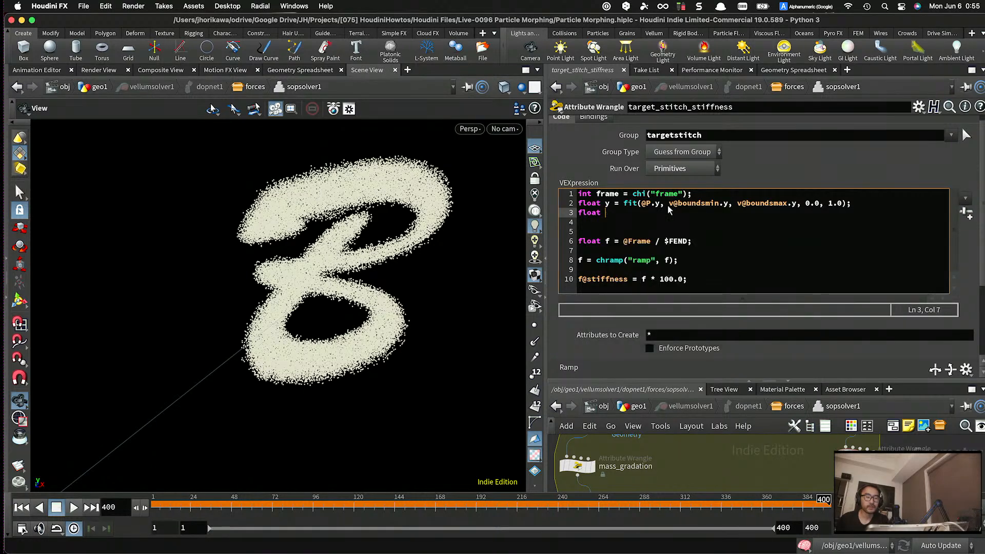
text(offset = frame * y;)
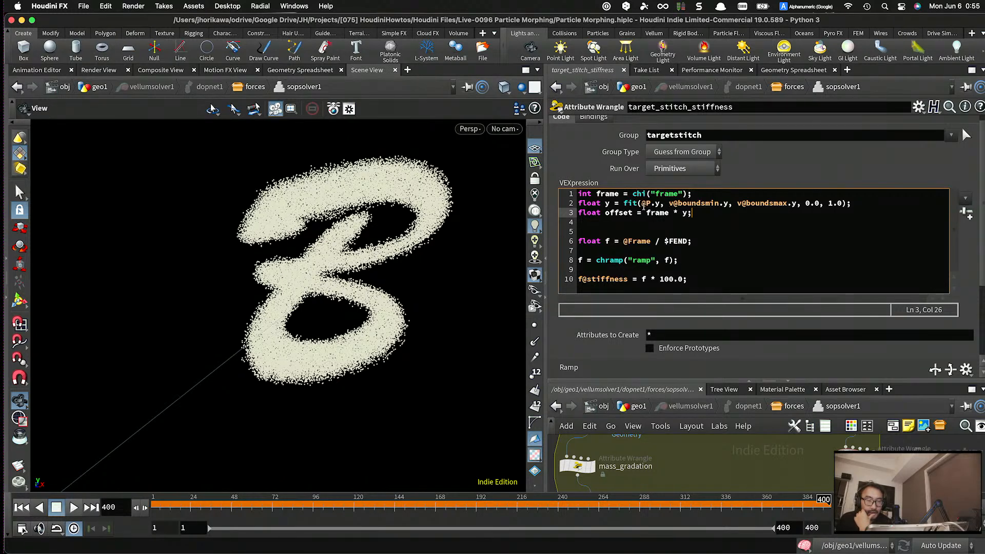
drag(687, 211, 601, 194)
scroll(657, 331, down, 3)
scroll(673, 326, up, 3)
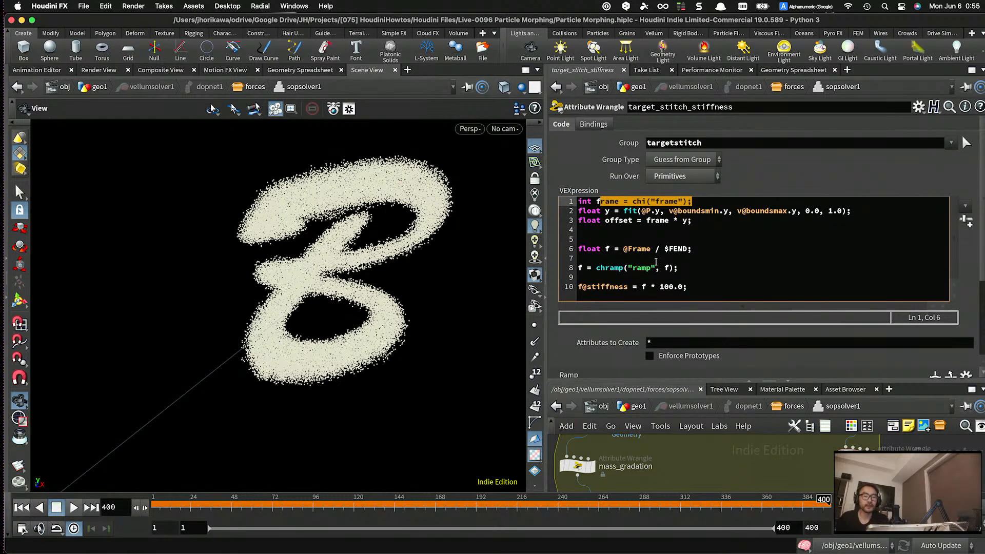
click(623, 249)
text(()
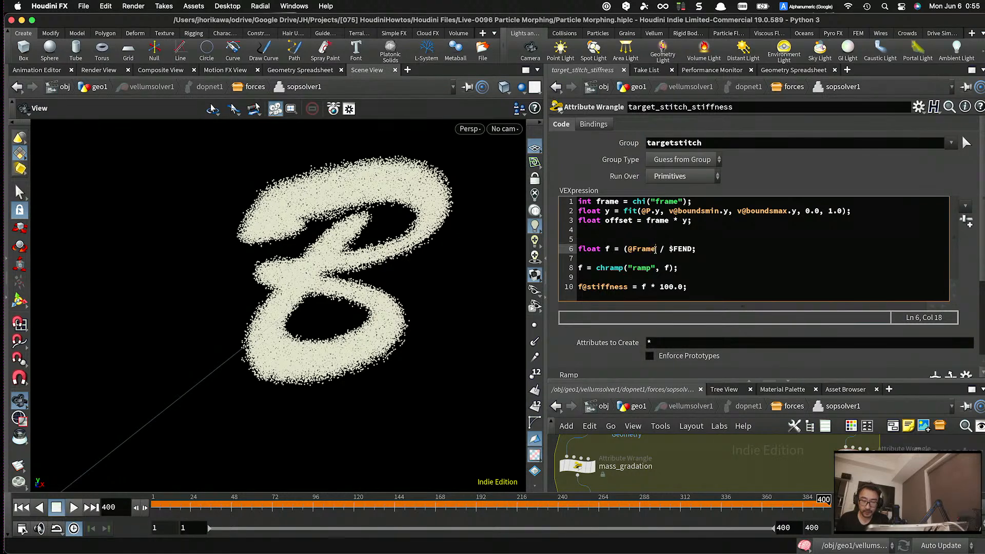
text( + offst)
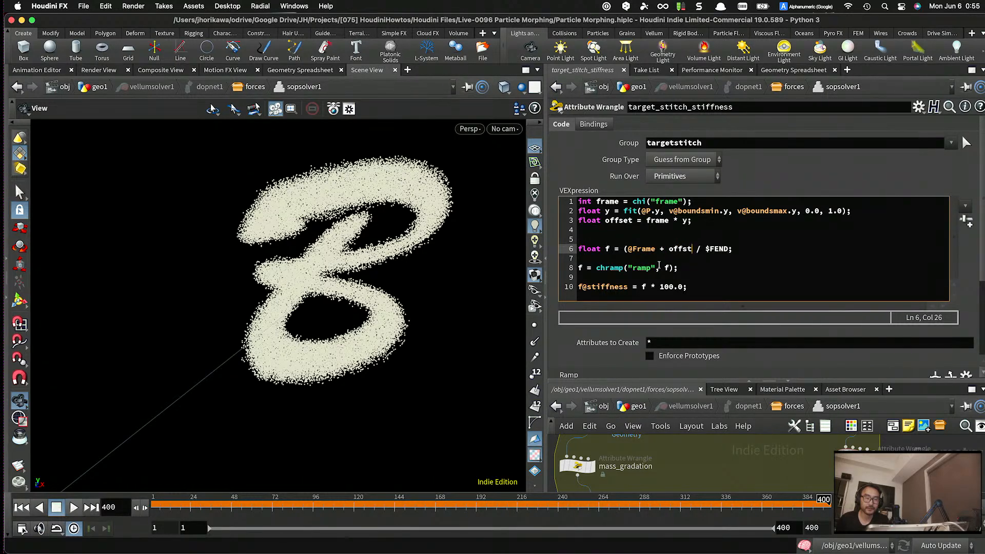
text(set))
text(clamp()
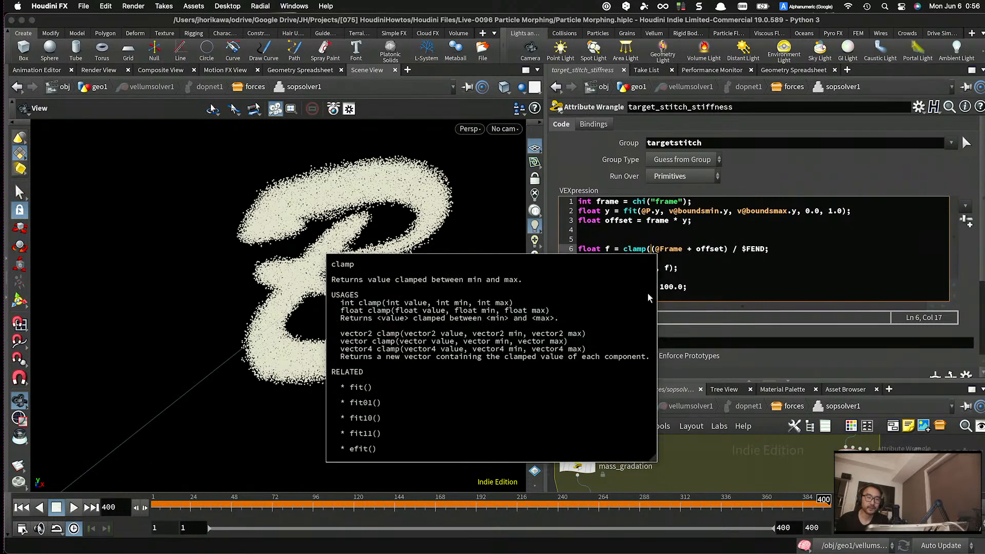
click(765, 249)
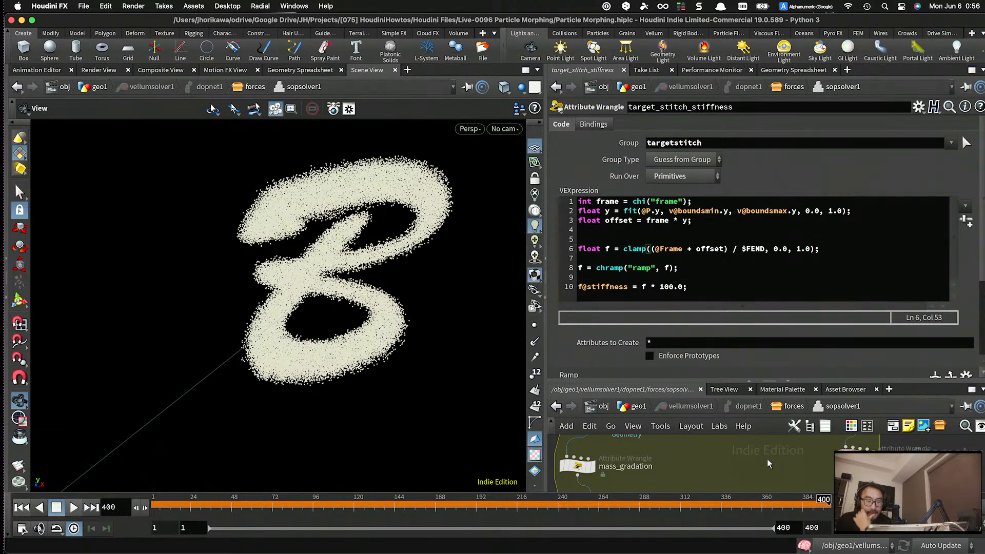
- Go back to geo1, replay the simulation to frame 400, and examine the morph from different angles and at frames back to 236
click(638, 407)
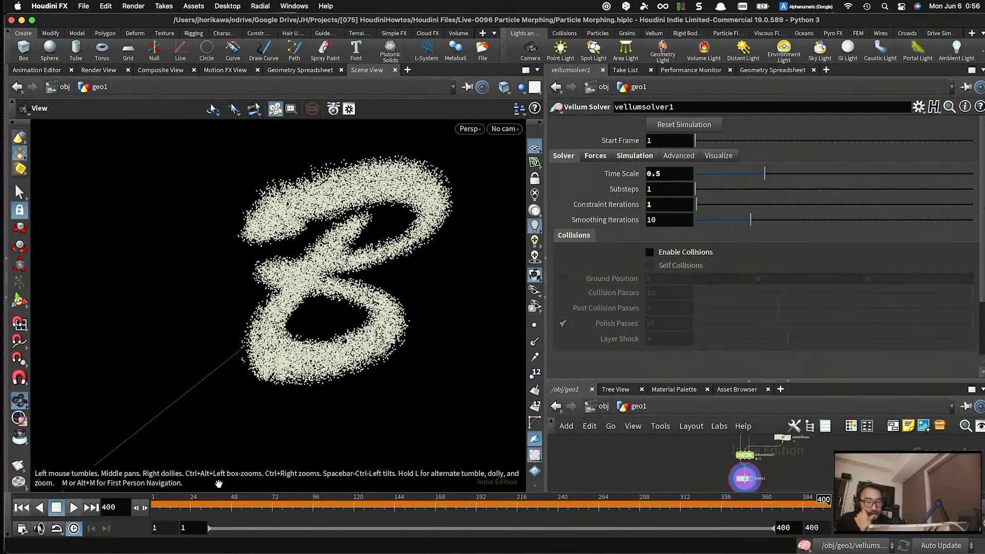
click(72, 508)
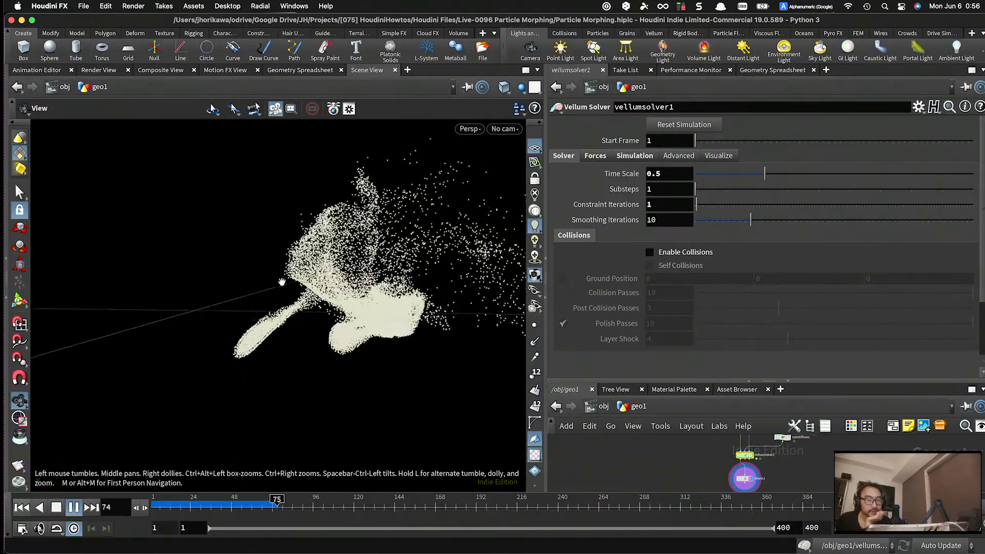
drag(354, 305, 301, 304)
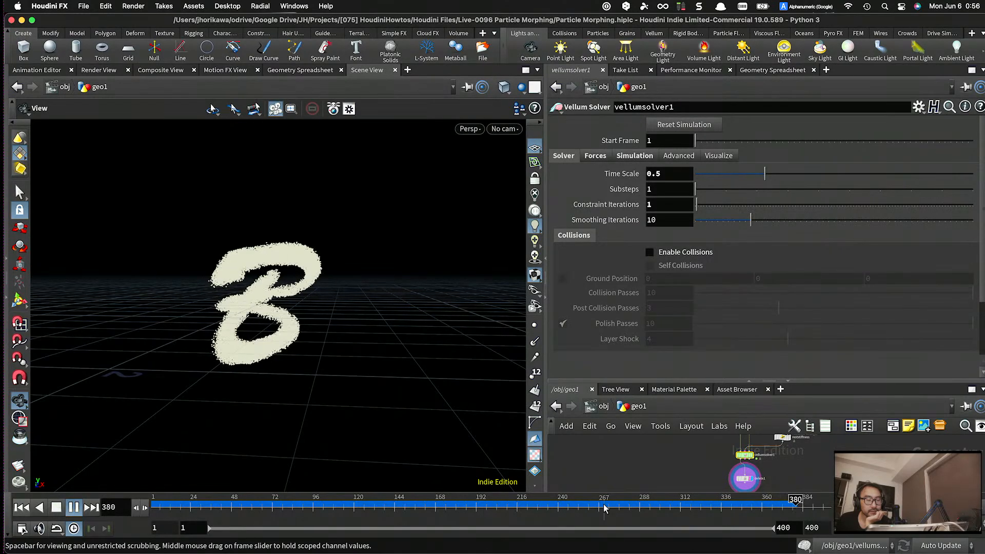
drag(329, 505, 825, 502)
drag(352, 325, 348, 377)
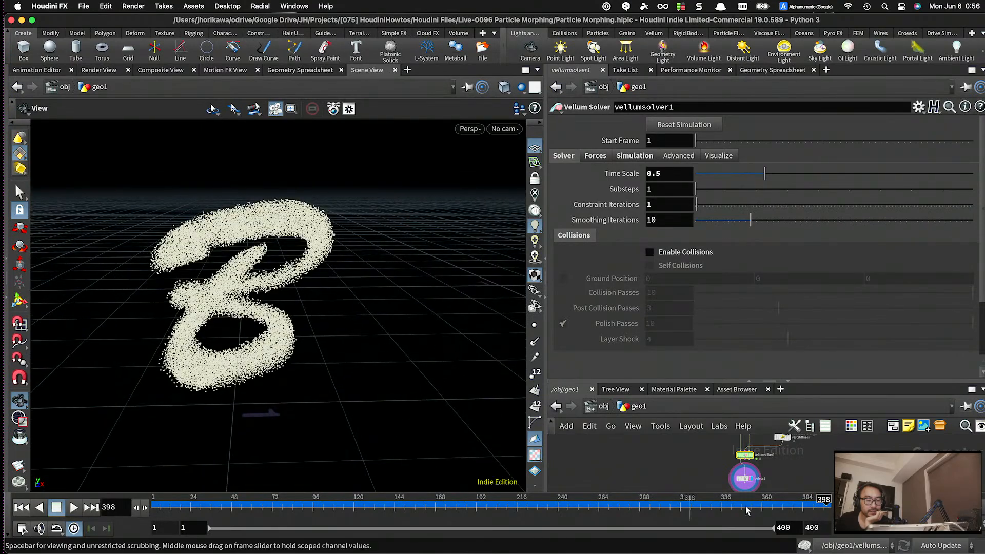
drag(749, 502, 824, 501)
drag(341, 328, 503, 403)
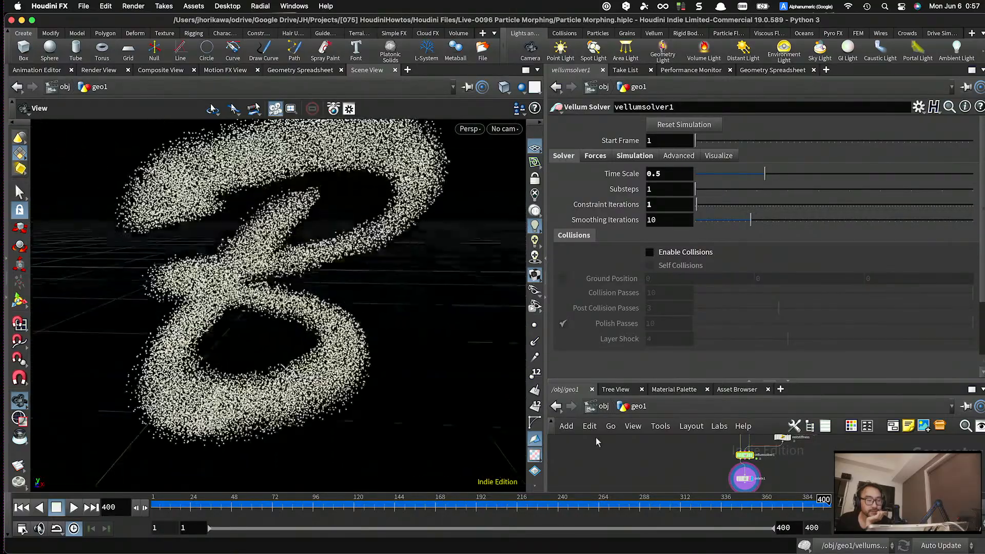
drag(745, 503, 551, 502)
- Enlarge the network area and go back inside vellumsolver1 to the target_stitch_stiffness wrangle in sopsolver1
drag(745, 384, 748, 297)
scroll(750, 427, up, 3)
scroll(741, 425, up, 3)
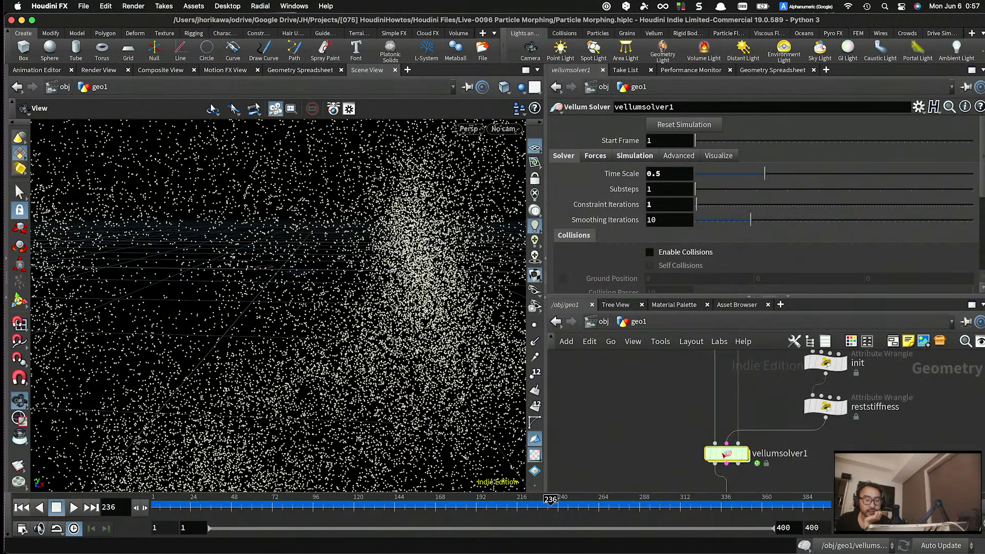
scroll(735, 426, up, 1)
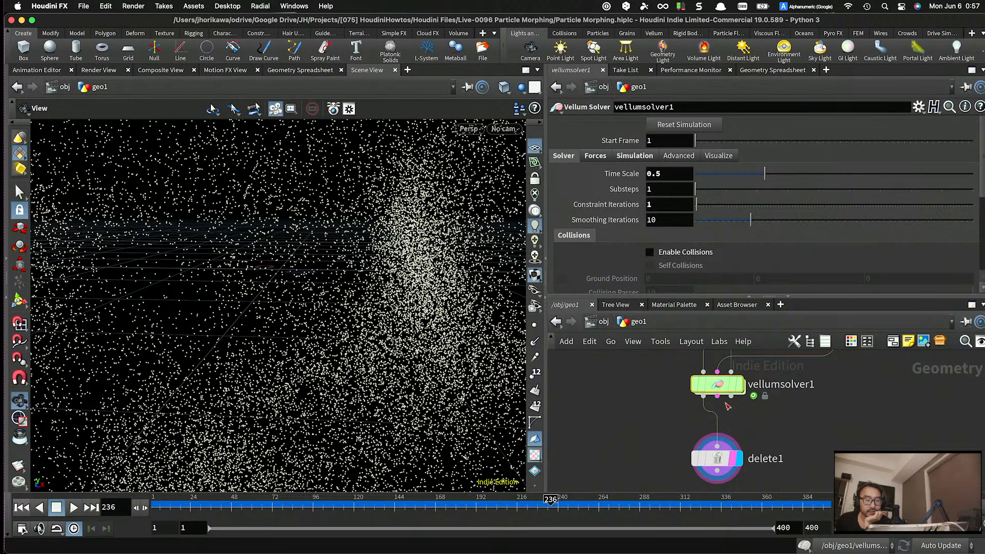
double_click(713, 382)
double_click(731, 389)
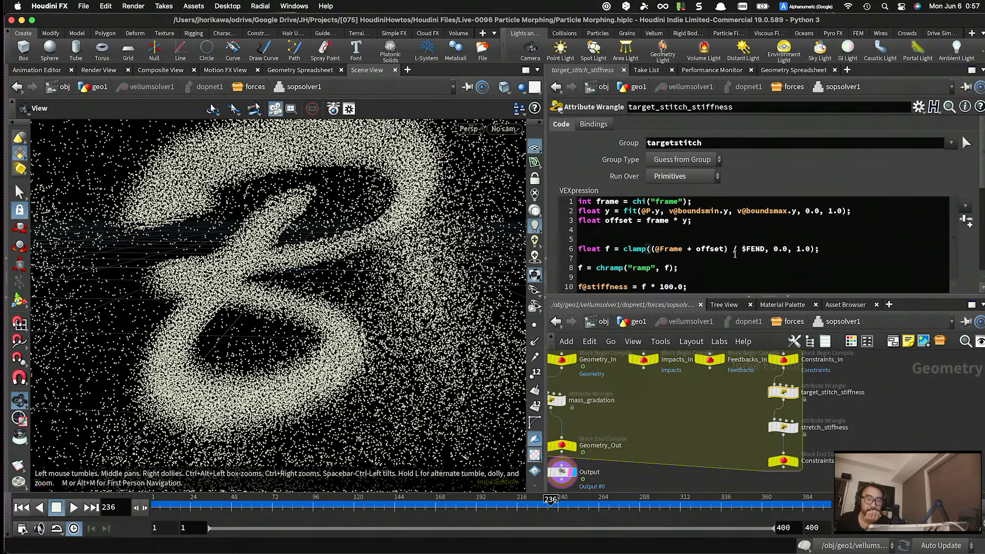
- Check the @P.y and bounds arguments of the fit call against the target_stitch_stiffness attributes in the geometry spreadsheet
drag(796, 211, 661, 213)
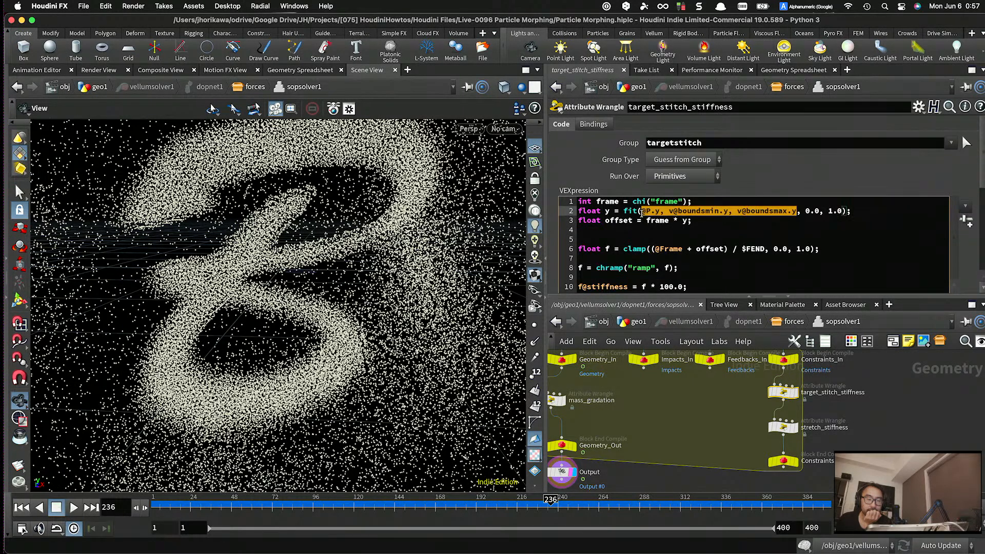
drag(787, 393, 787, 392)
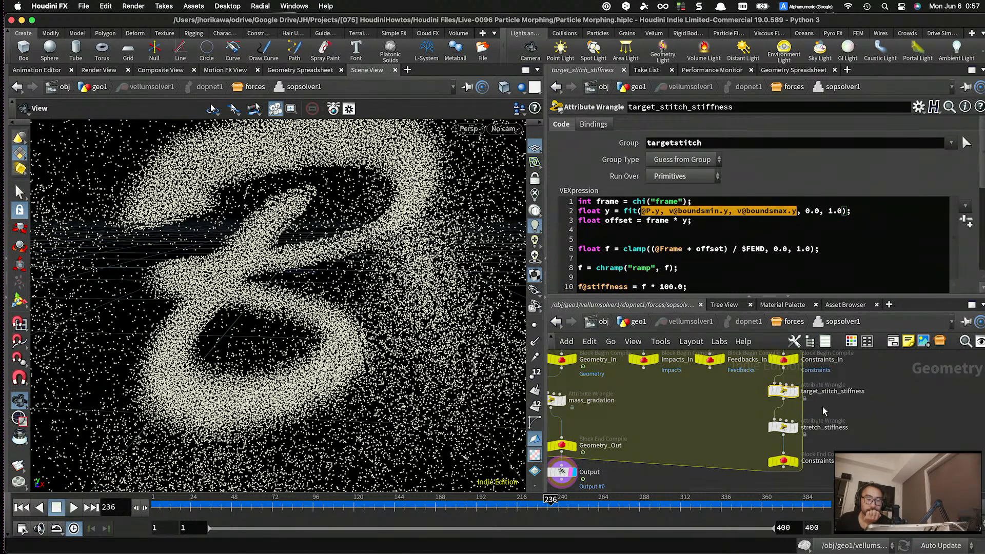
click(793, 70)
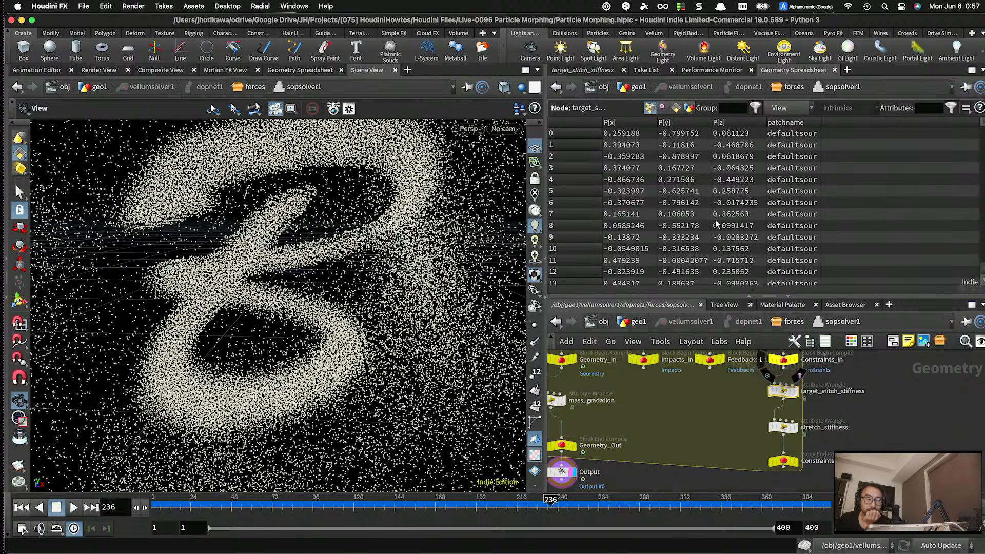
- Check the primitive attributes of target_stitch_stiffness for boundsmin and boundsmax values, returning to its VEX code
click(675, 110)
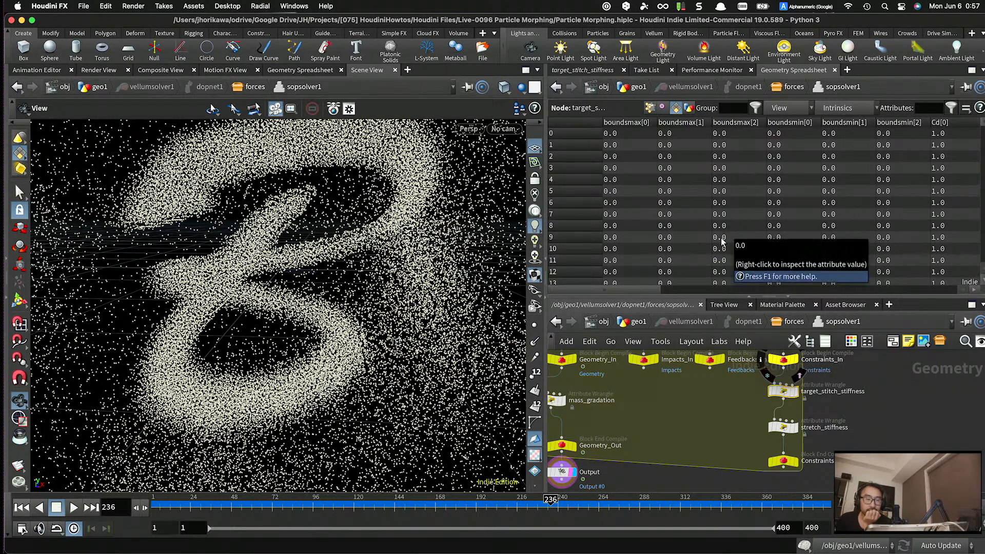
click(584, 70)
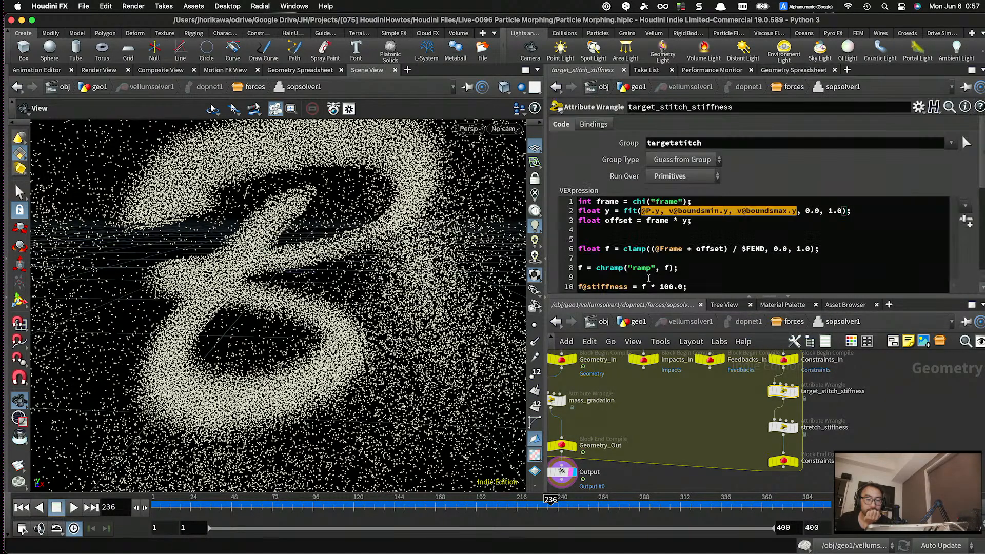
scroll(709, 379, down, 3)
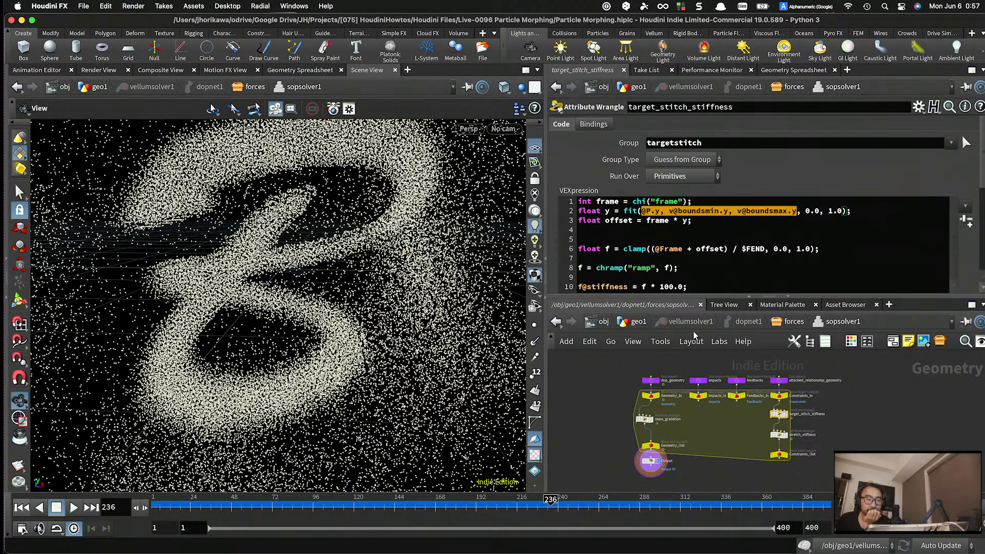
- Try to wire the Geometry_In output into the second input of target_stitch_stiffness
scroll(801, 432, up, 5)
middle_drag(805, 433, 807, 411)
scroll(806, 410, down, 3)
drag(807, 454, 778, 421)
scroll(777, 392, up, 3)
scroll(778, 392, up, 4)
scroll(777, 420, down, 5)
scroll(777, 420, up, 3)
click(646, 426)
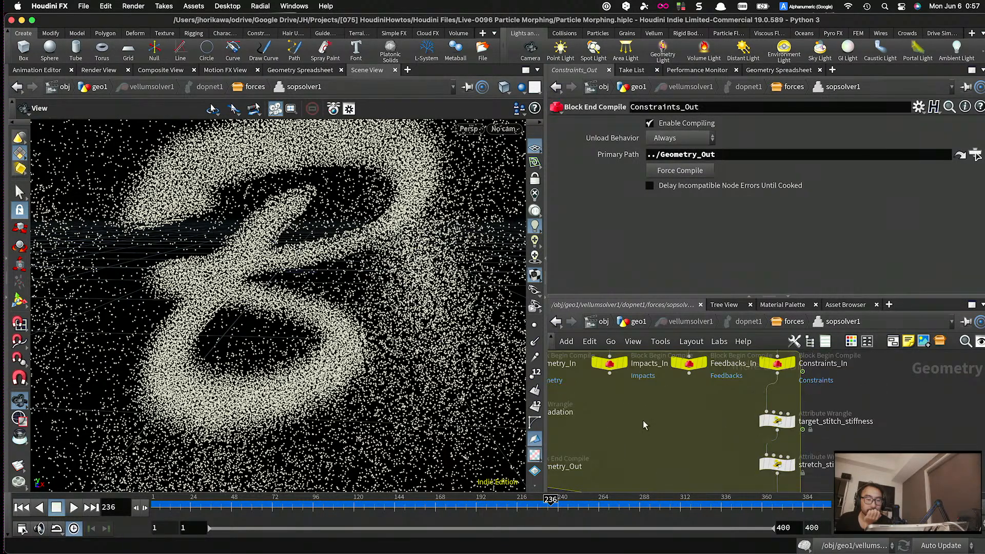
middle_drag(574, 425, 692, 422)
scroll(692, 422, up, 3)
scroll(647, 382, down, 6)
click(633, 363)
scroll(633, 364, up, 3)
click(629, 366)
scroll(685, 371, down, 5)
scroll(750, 399, up, 6)
scroll(774, 395, down, 4)
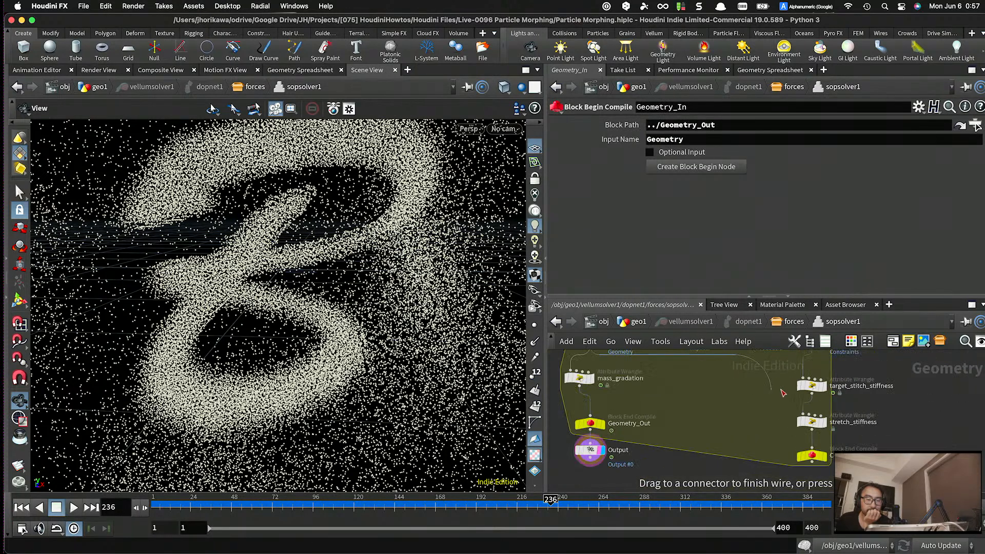
scroll(809, 386, up, 3)
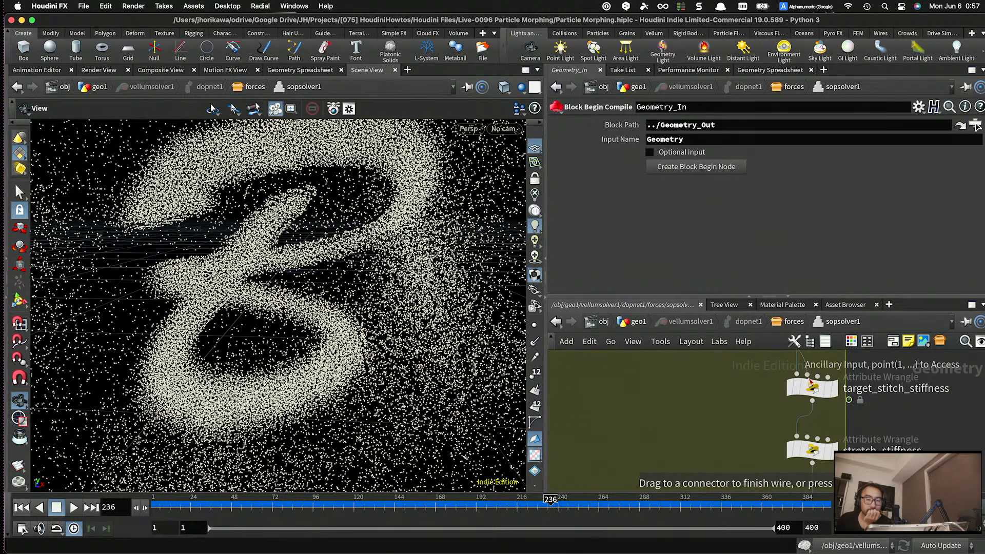
click(809, 380)
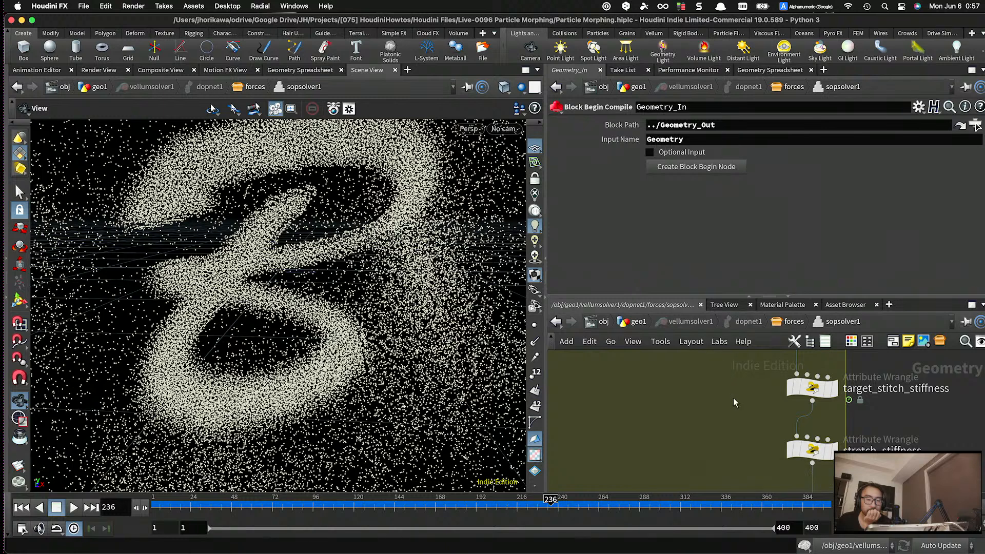
- Connect the output of Geometry_In to the second input of the target_stitch_stiffness wrangle
click(812, 393)
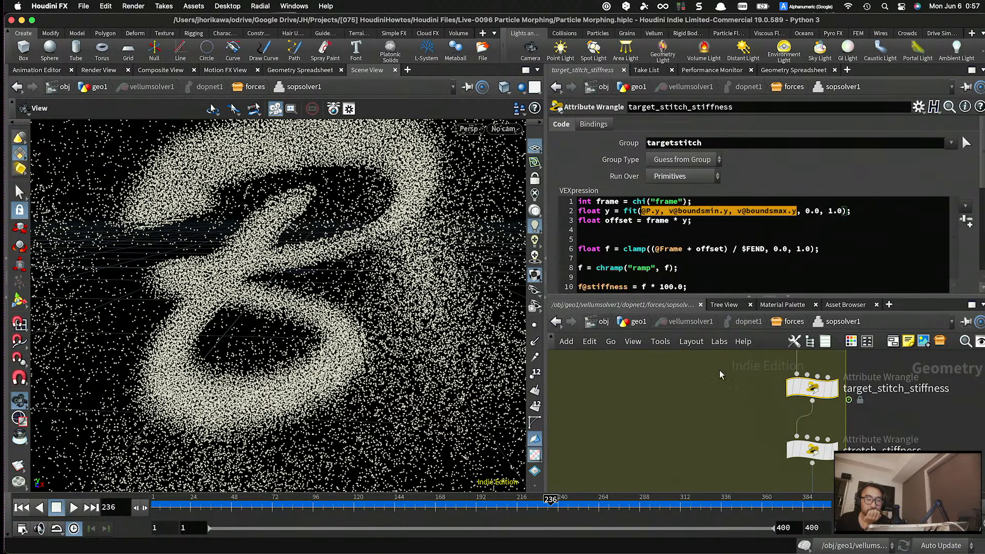
scroll(727, 403, down, 5)
middle_drag(681, 380, 684, 414)
scroll(658, 416, up, 4)
click(611, 402)
scroll(702, 419, down, 4)
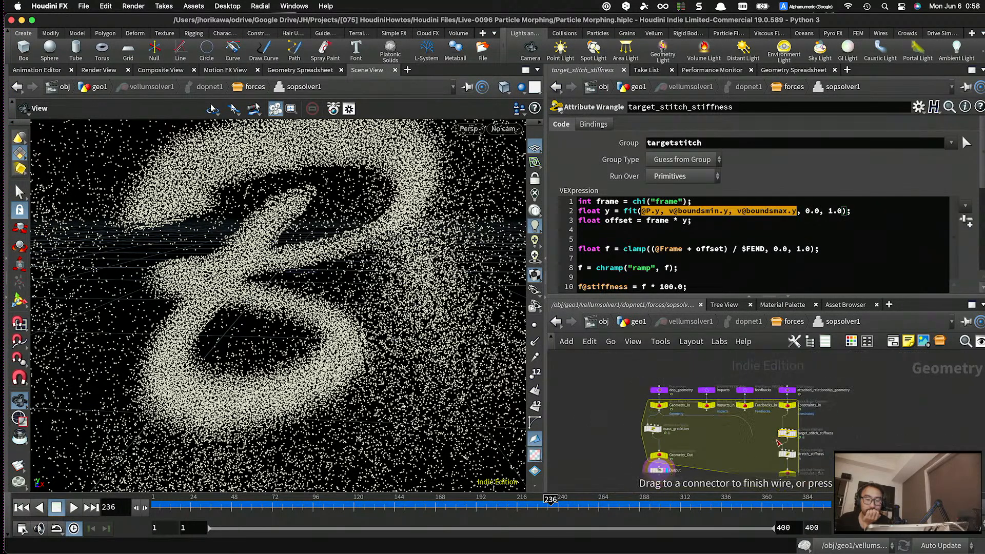
scroll(786, 435, up, 4)
click(784, 425)
scroll(646, 407, down, 3)
scroll(585, 391, up, 4)
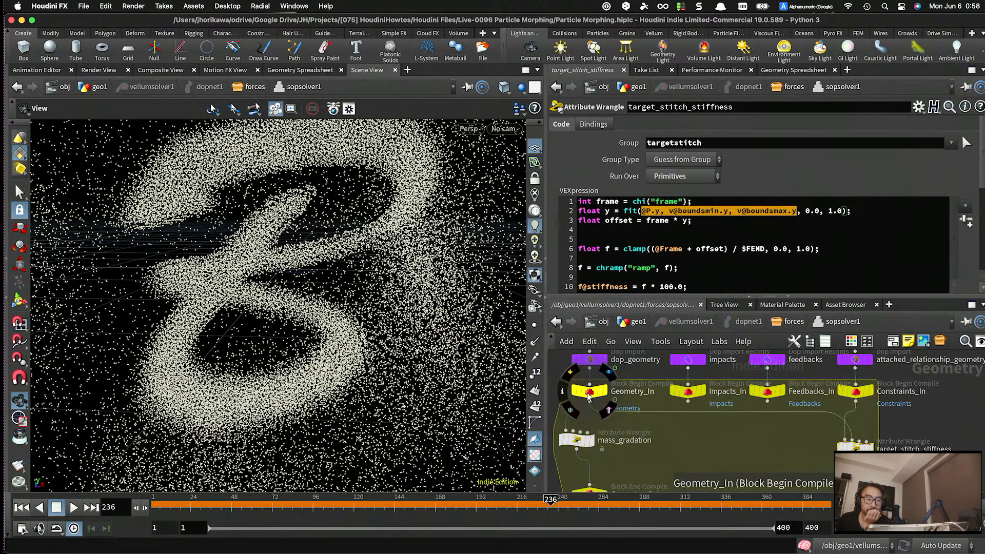
- Examine the point attributes of Geometry_In in the geometry spreadsheet, including the bounds values and the source and target groups
click(588, 392)
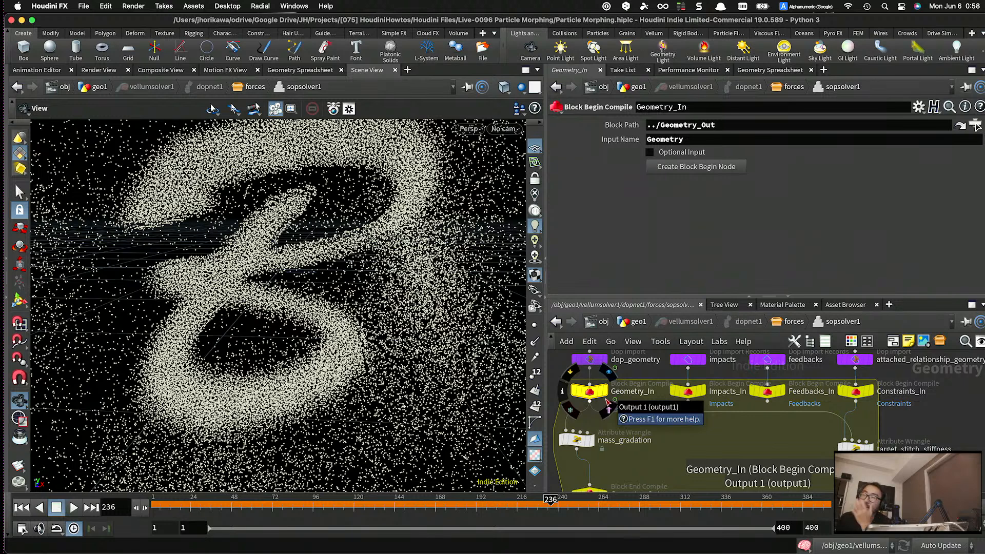
double_click(611, 437)
click(622, 430)
click(592, 392)
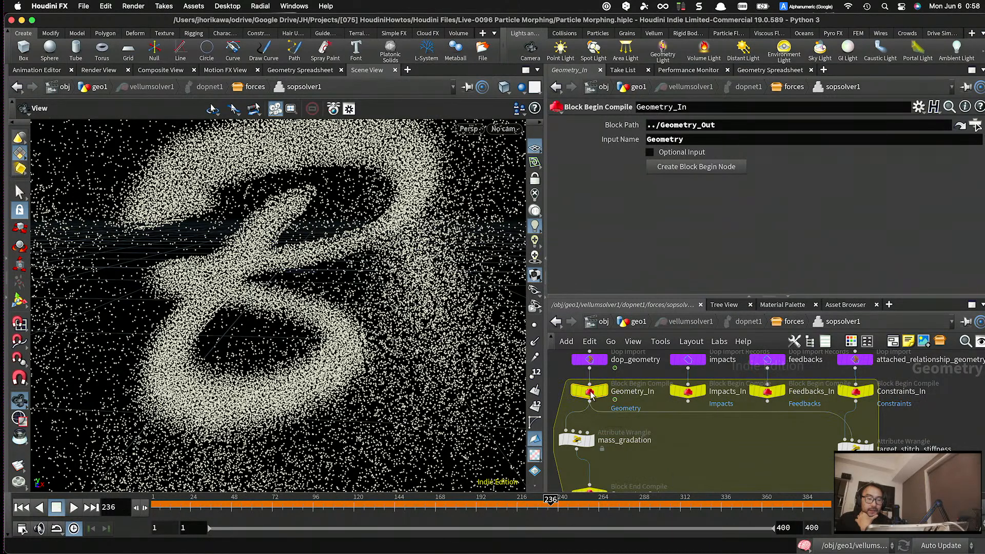
click(786, 72)
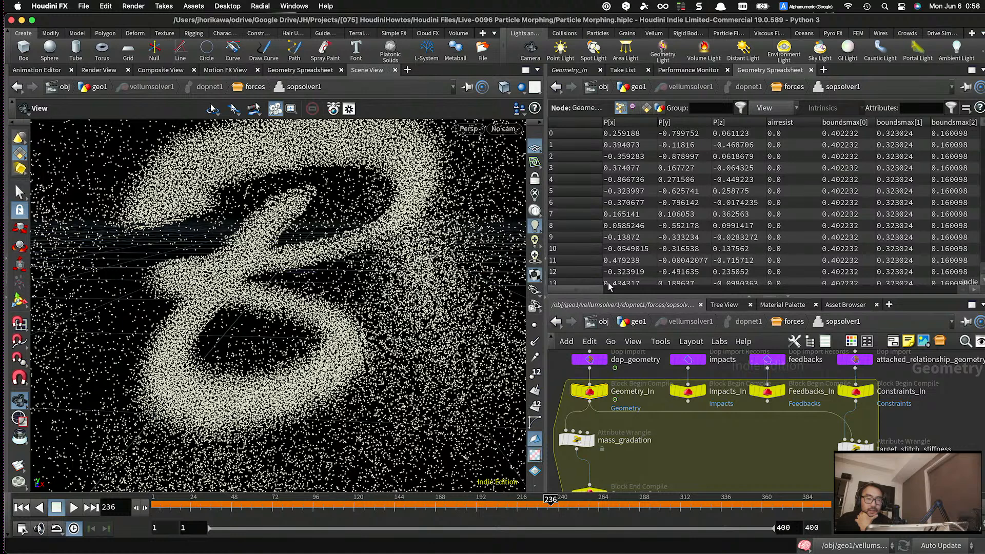
drag(589, 288, 961, 292)
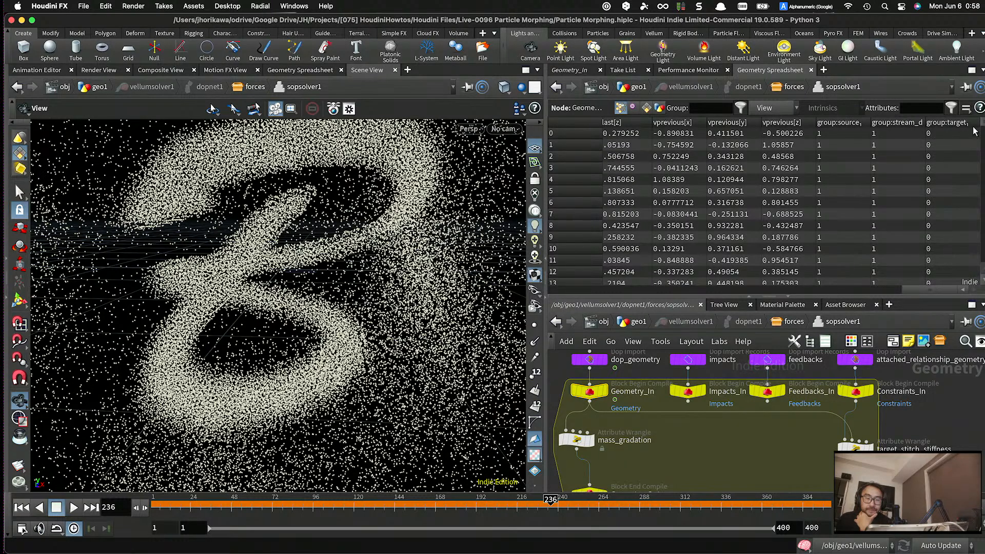
drag(982, 126, 981, 152)
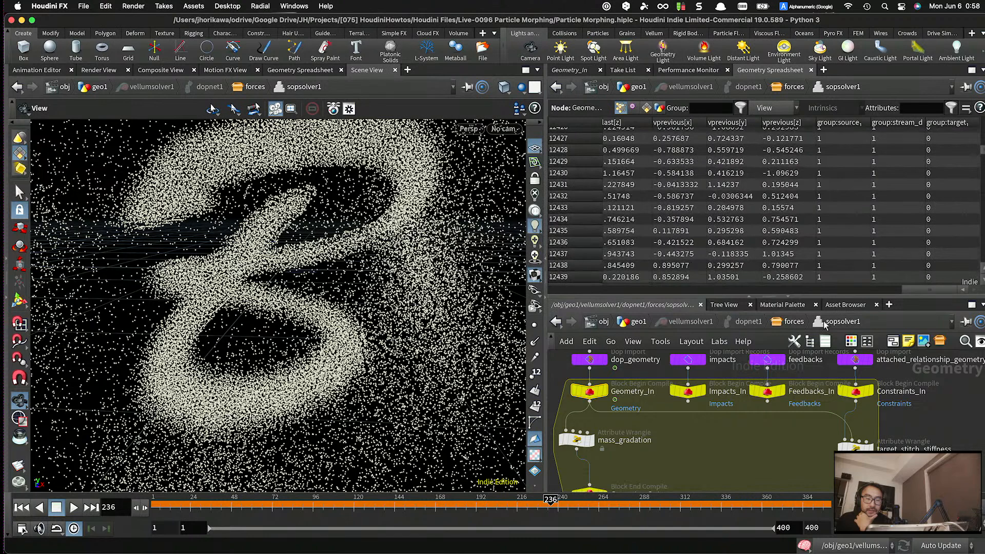
- Return to the target_stitch_stiffness code and insert an empty line below the frame declaration
click(844, 446)
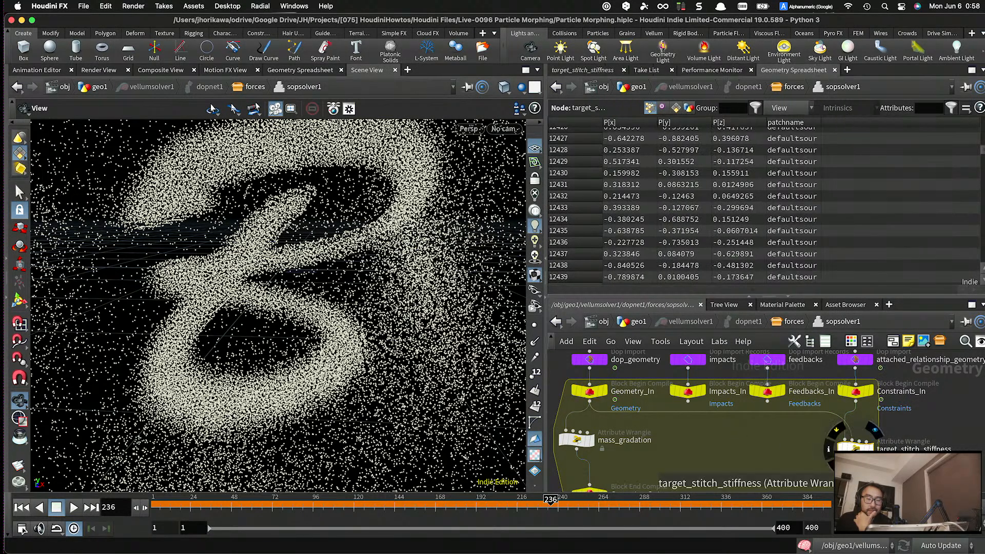
click(578, 69)
click(713, 201)
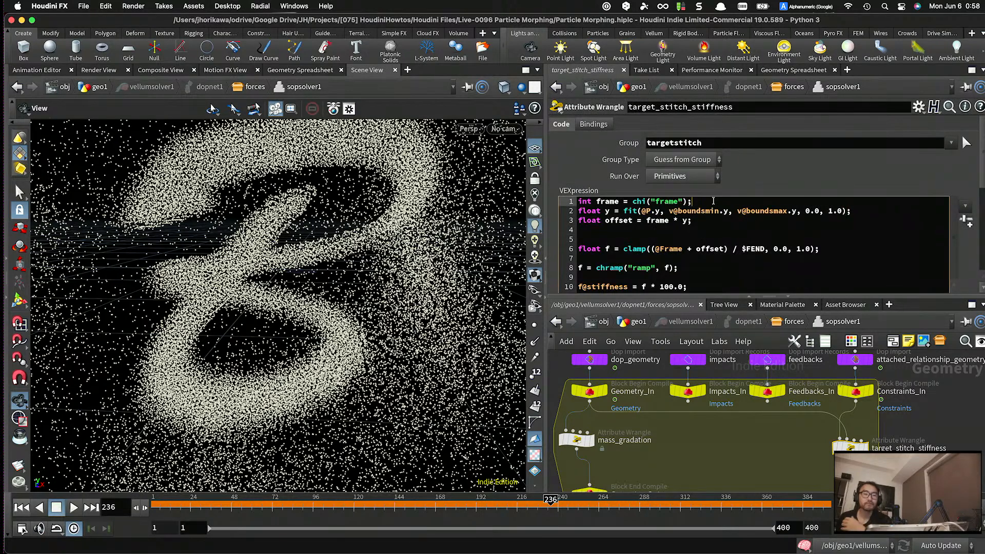
key(Return)
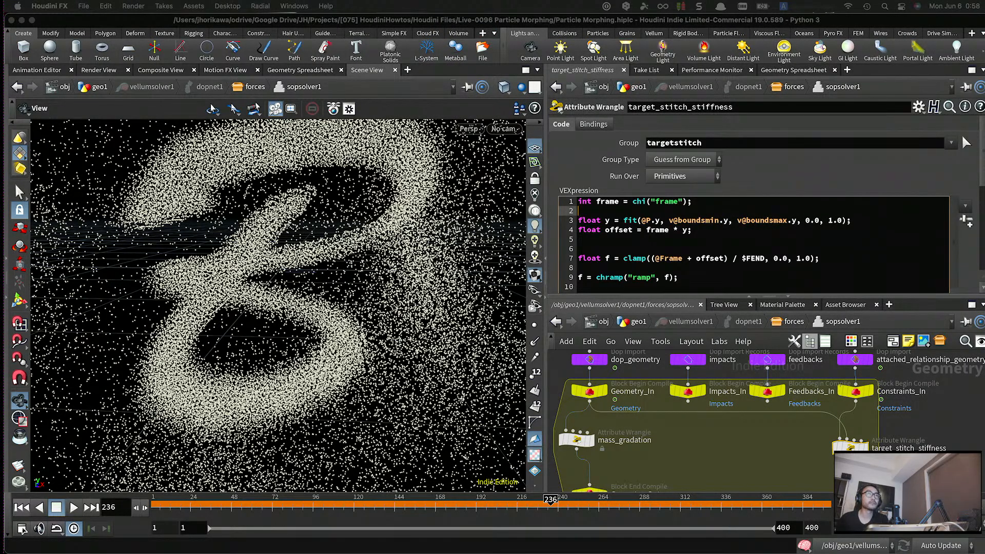
- Switch to Chrome, open the SideFX VEX Functions reference and look up the expandpointgroup function
drag(665, 0, 638, 59)
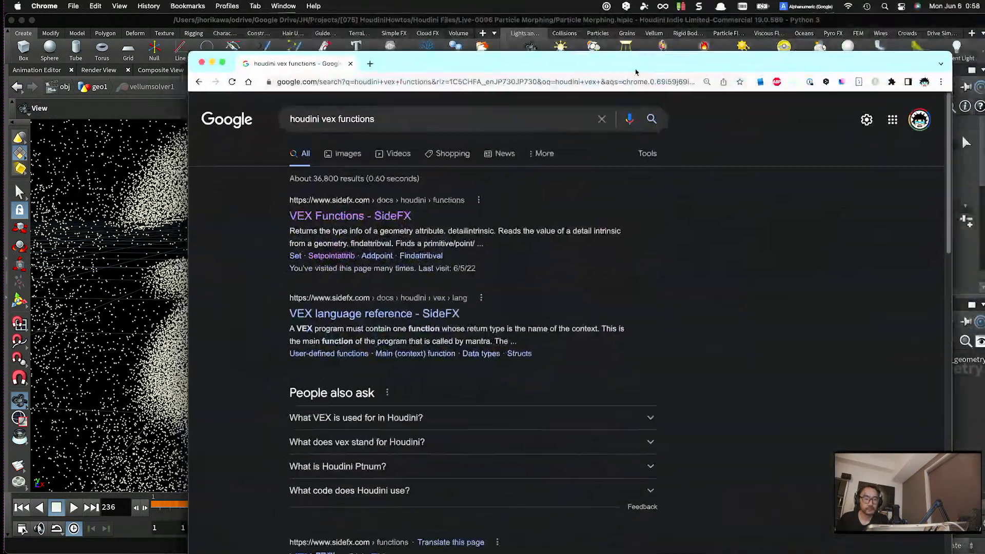
click(402, 215)
drag(496, 59, 519, 46)
key(super+f)
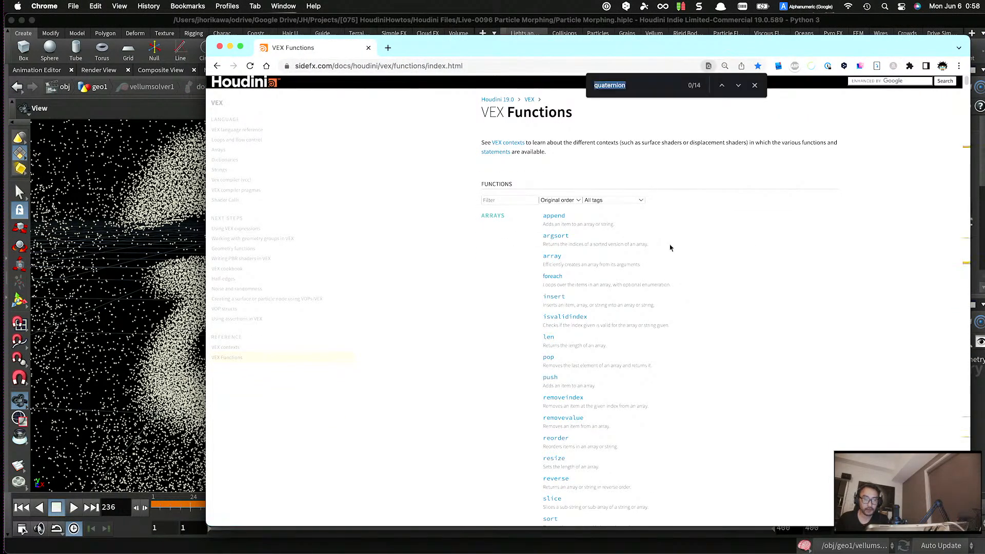
text(expa)
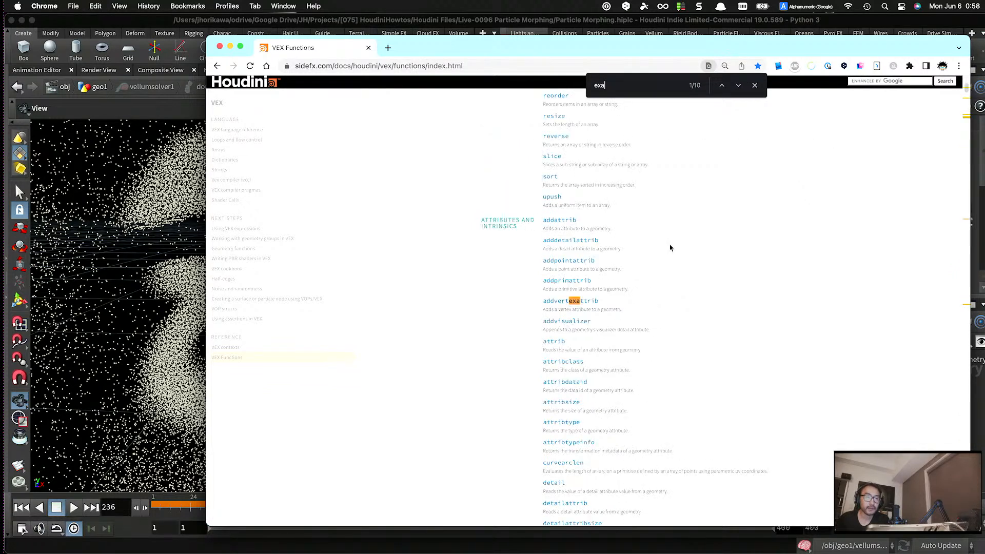
text(ndpointgroup)
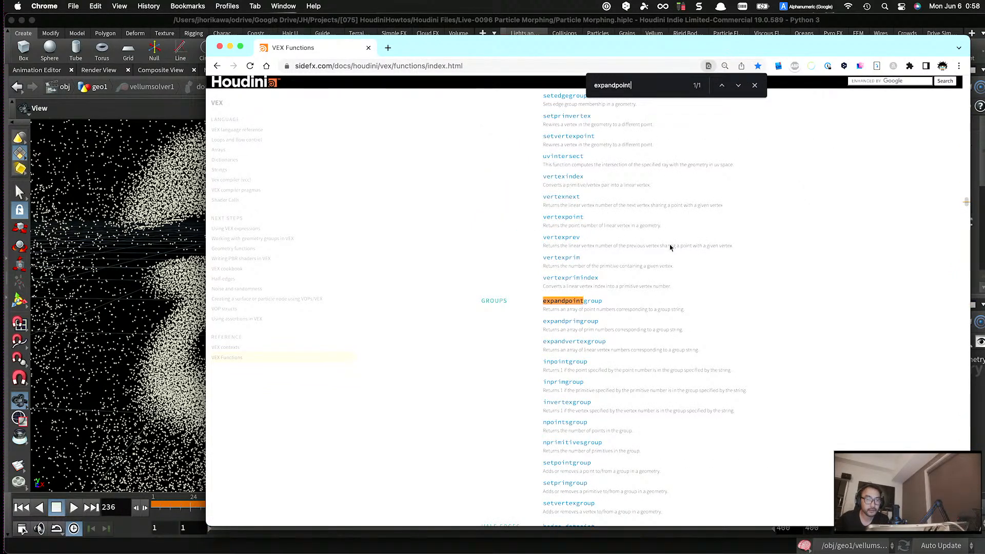
click(595, 303)
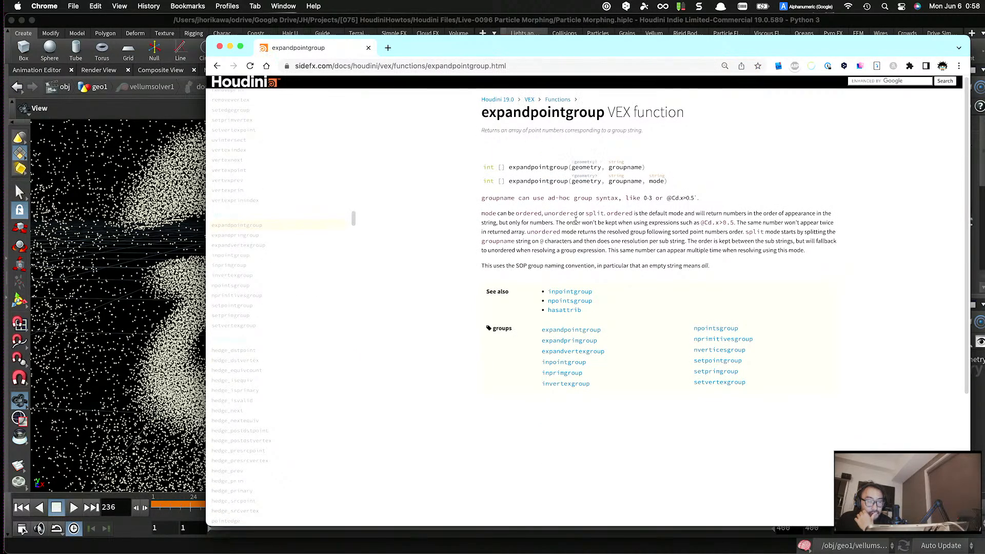
- Copy the expandpointgroup function name and, back in Houdini, add int tpts[] = expandpointgroup(1, "target"); below the frame declaration
drag(498, 167, 508, 166)
click(520, 165)
drag(635, 165, 477, 172)
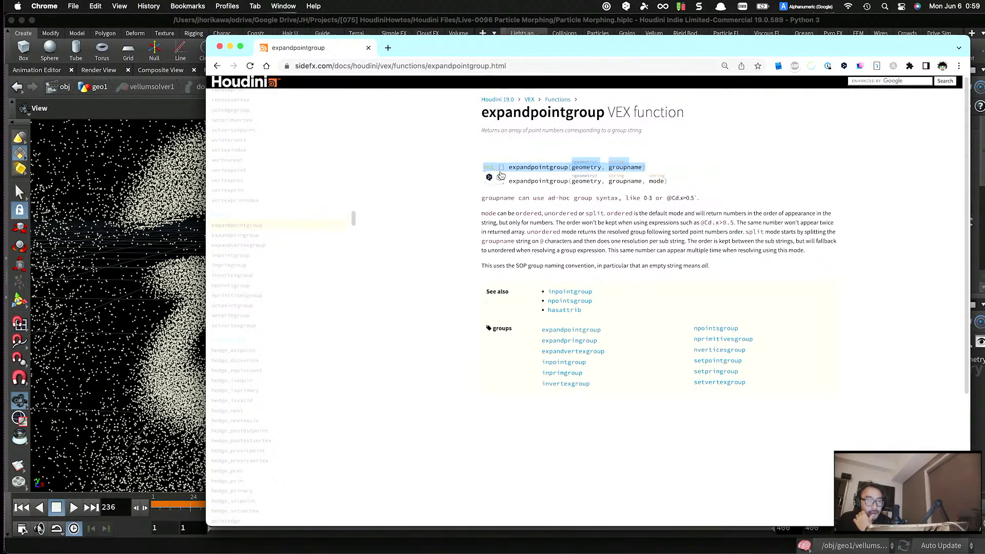
double_click(533, 168)
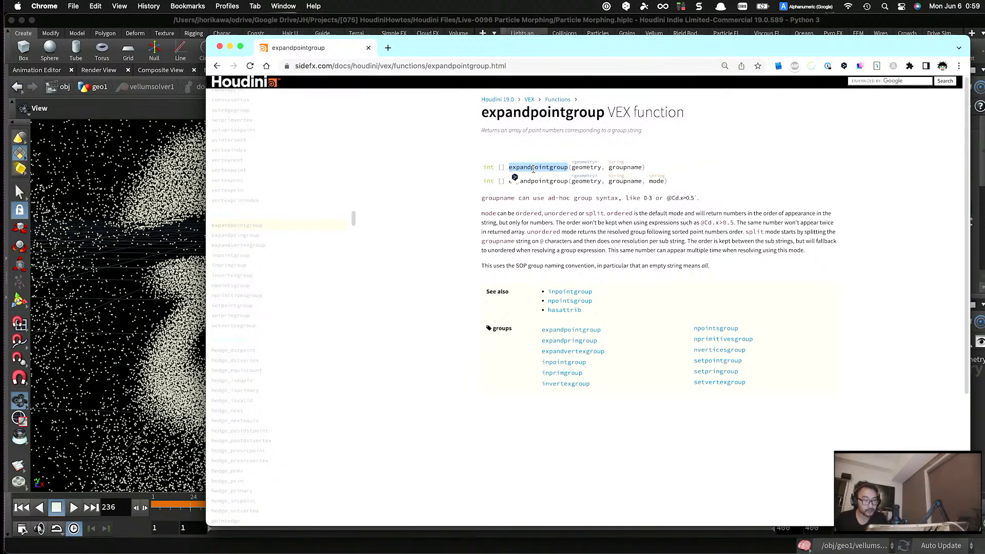
key(super+Tab)
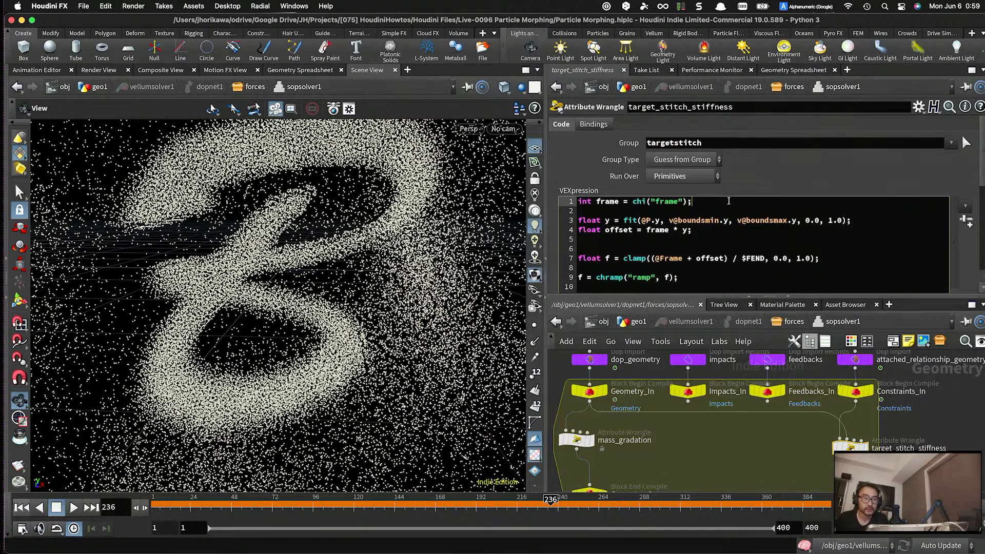
key(Return)
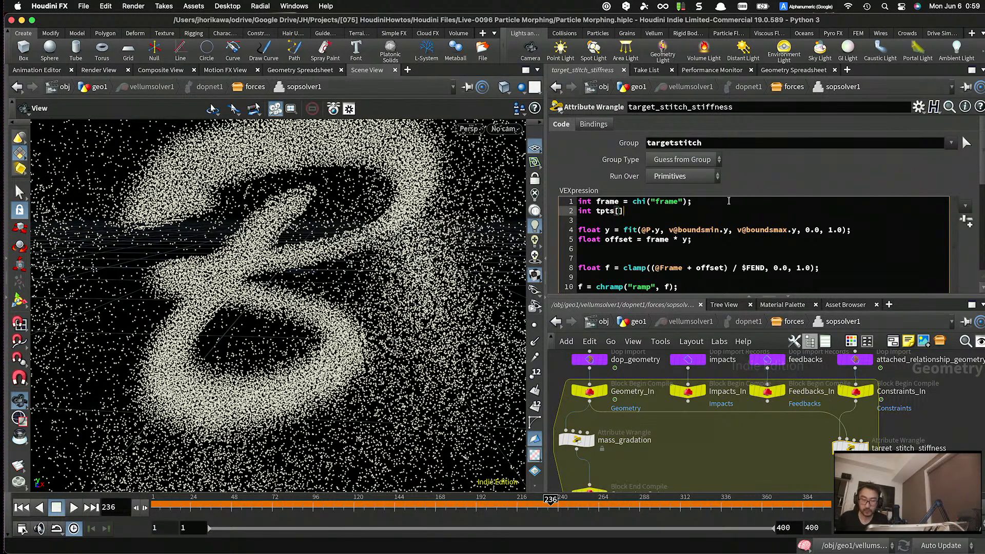
text(expandpointgroup()
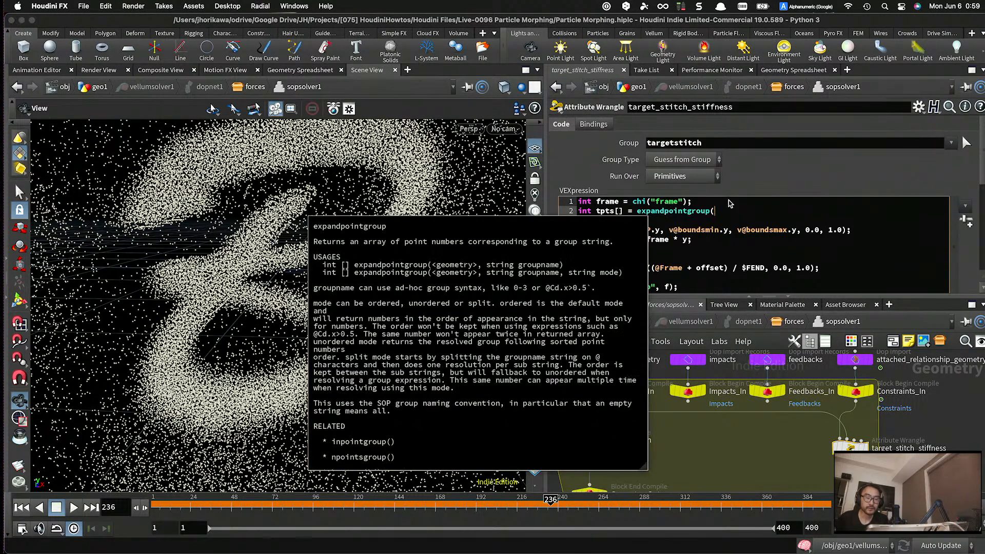
text(1, "target");)
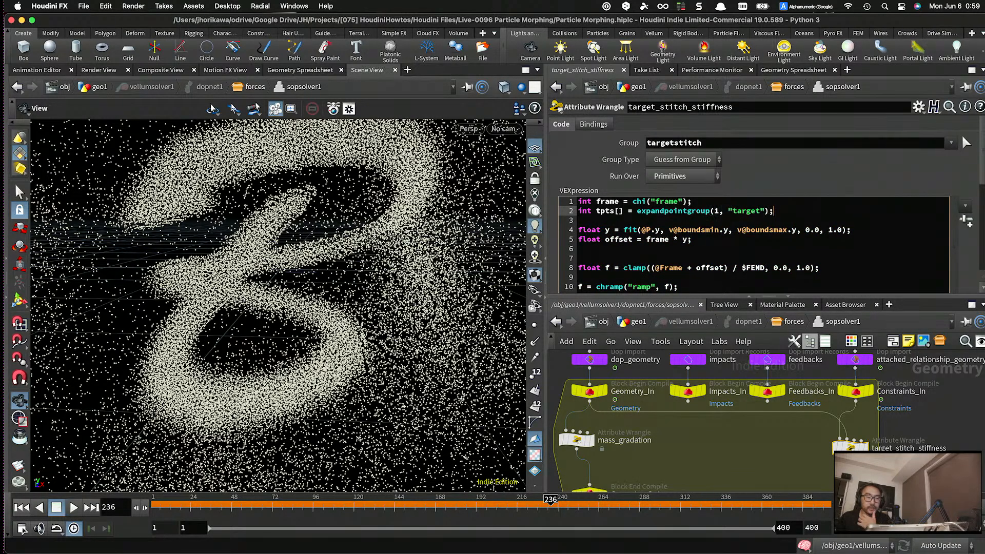
key(ctrl+Up)
click(602, 179)
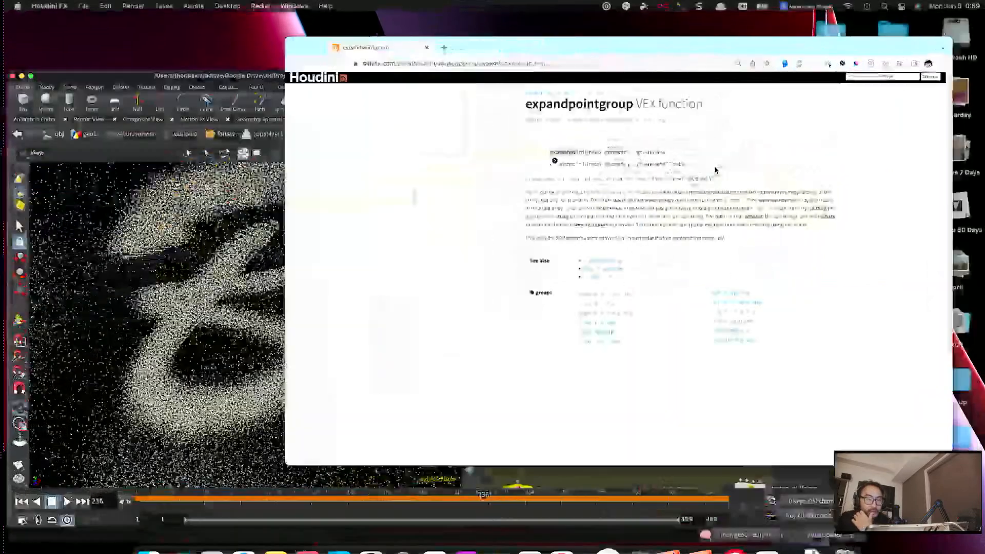
click(577, 23)
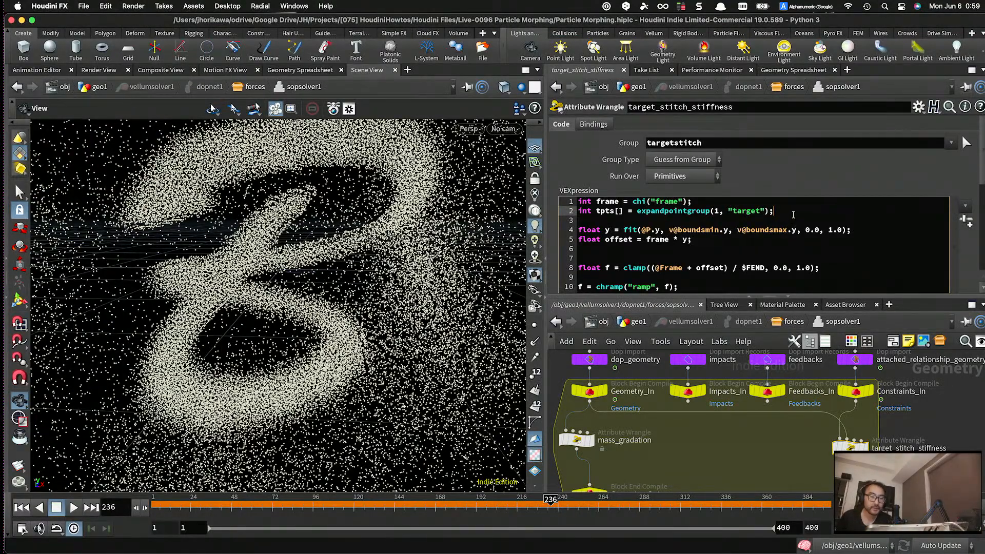
- Add the line int tpt = tpts[0]; below the tpts array in the target_stitch_stiffness code
key(Return)
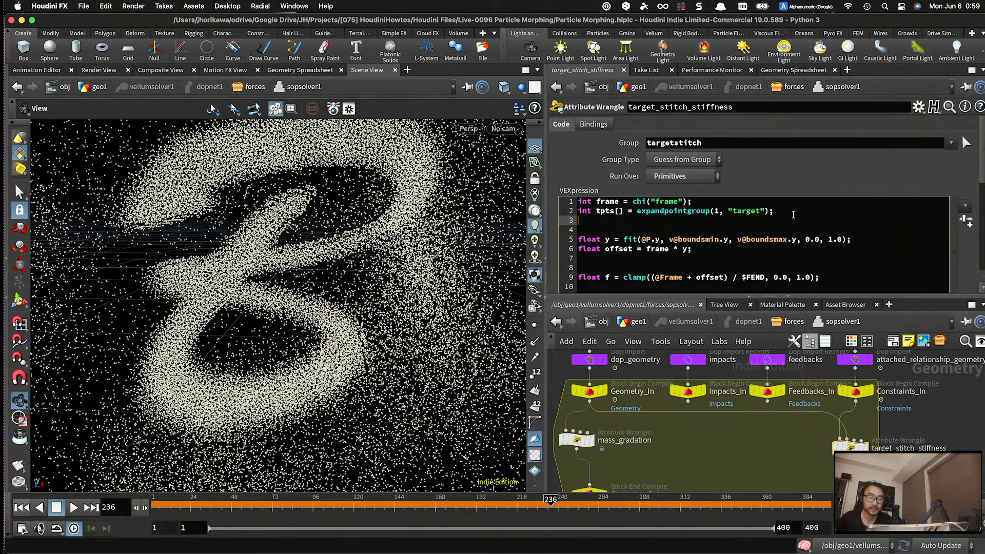
text(int)
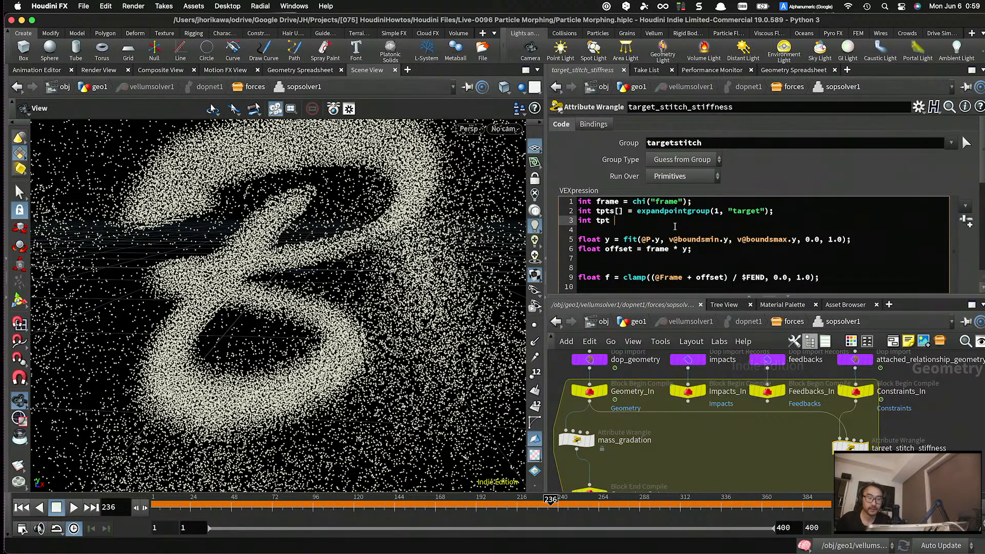
text(tpt = tpts[0];)
key(Return)
- Add the line vector boundsmin = point(1, "boundsmin", tpt); below the tpt declaration in the wrangle code
text(ve)
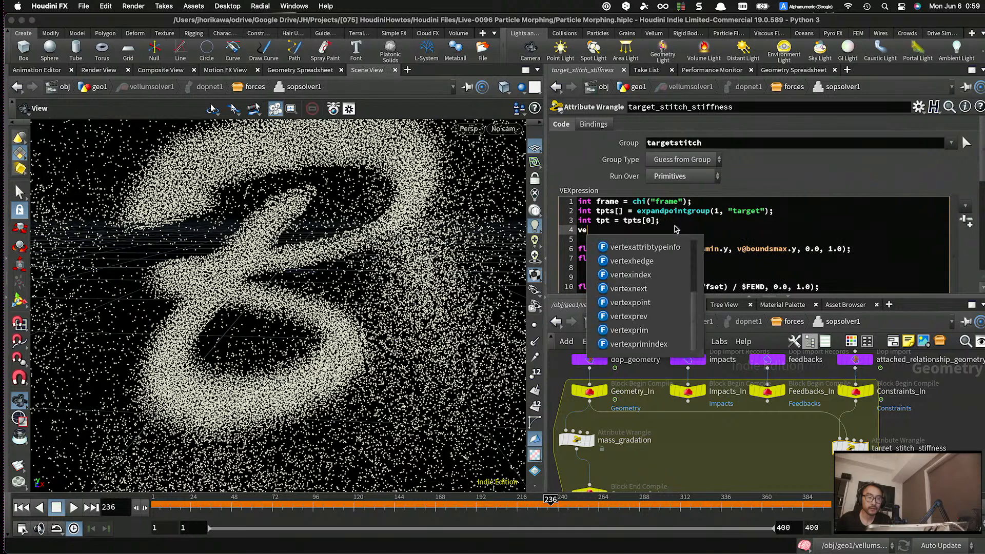
text(ctor boundsmi)
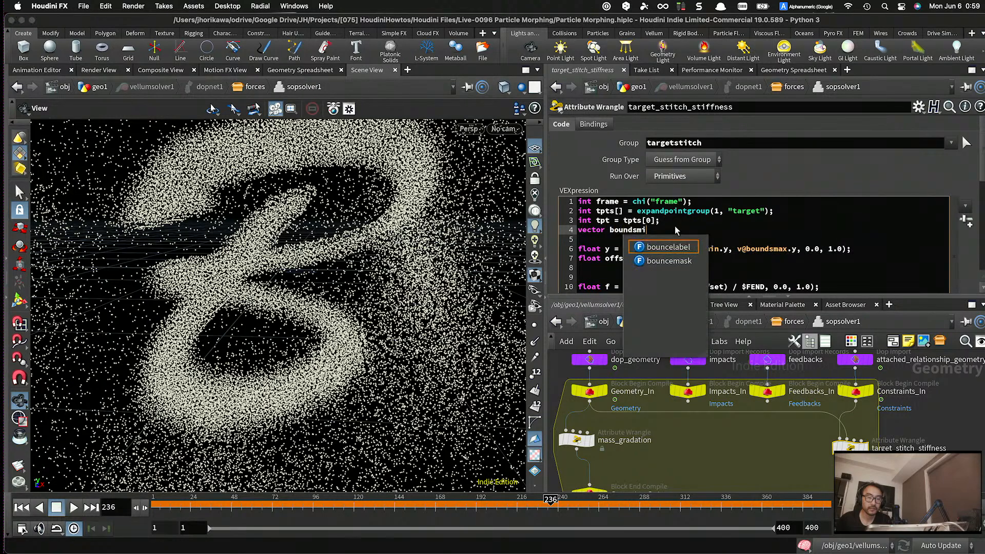
text(n = point)
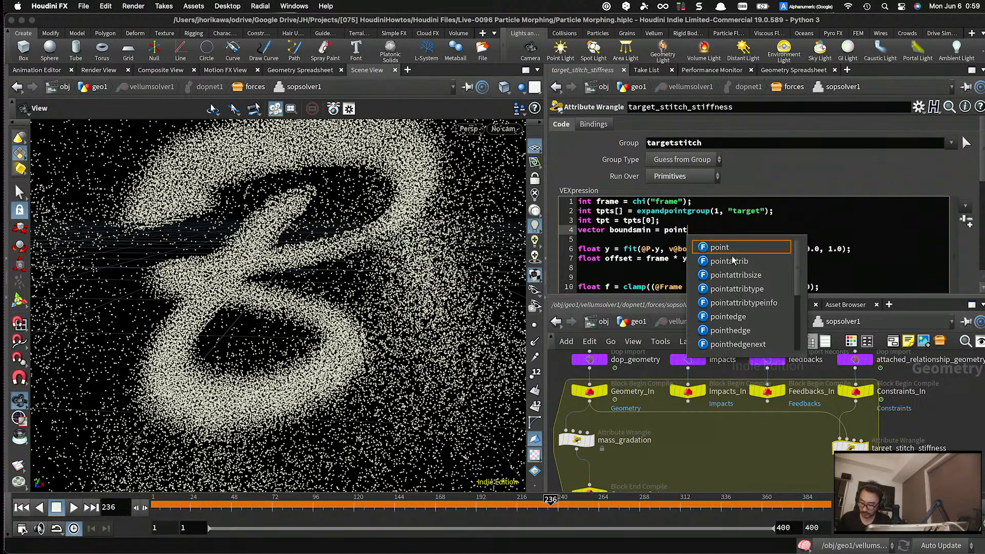
text((0,(1)
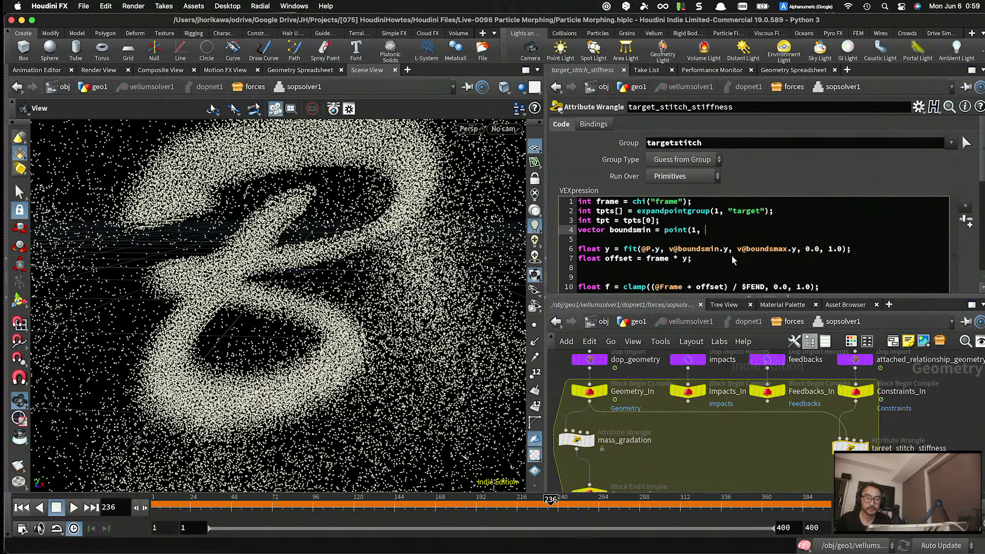
text(, @)
key(BackSpace)
text(")
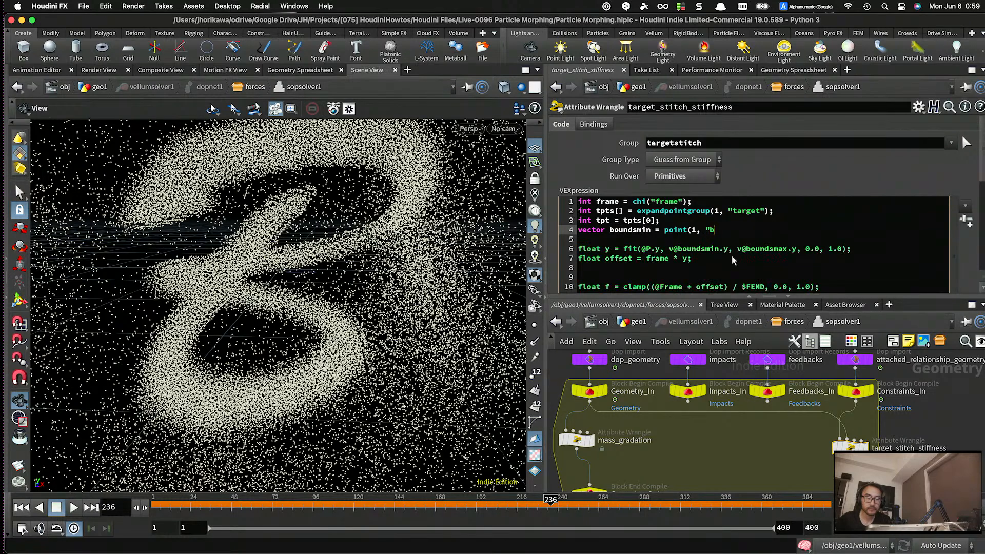
text(boundsmin", )
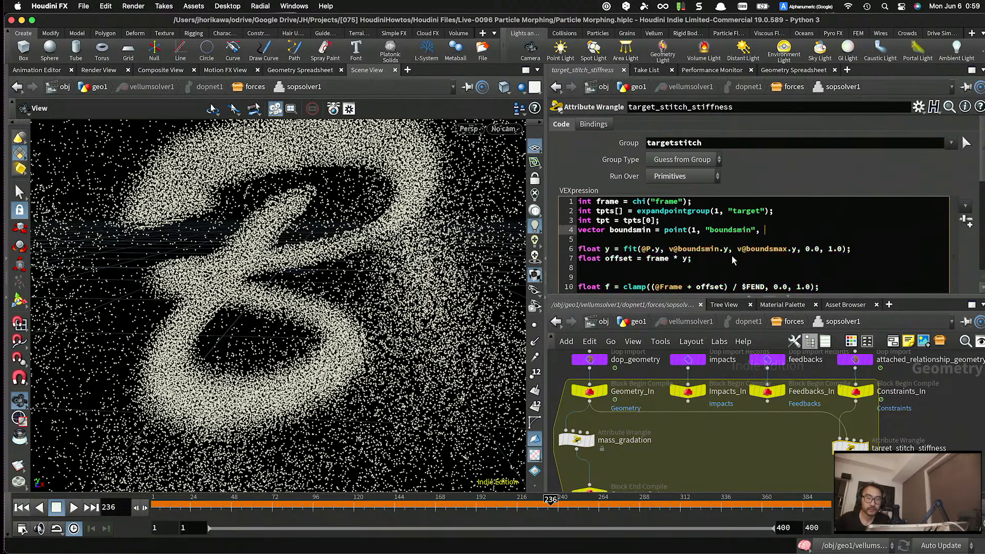
text(tpt);)
key(Return)
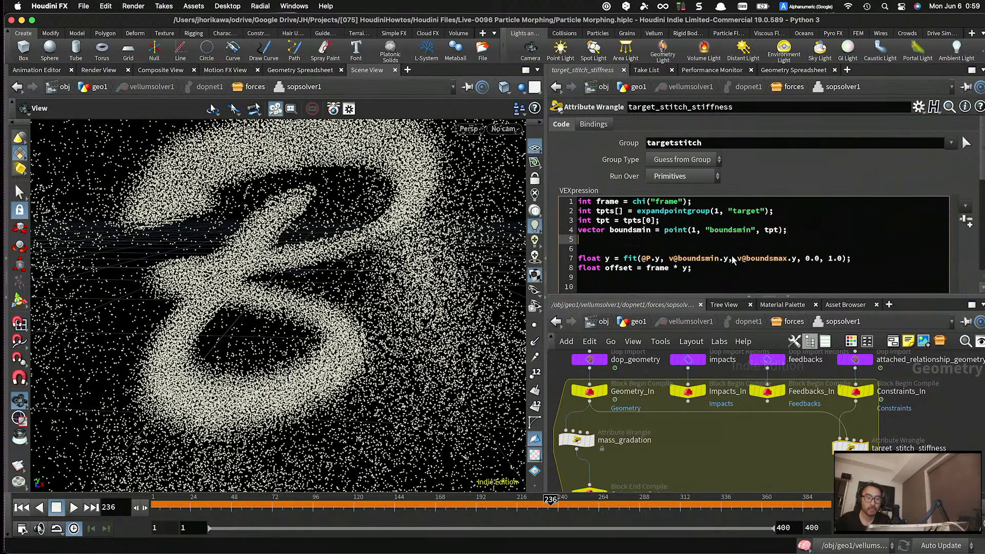
- Add the line vector boundsmax = point(1, "boundsmax", tpt); below the boundsmin declaration
text(vector boundsmax = point(1, ")
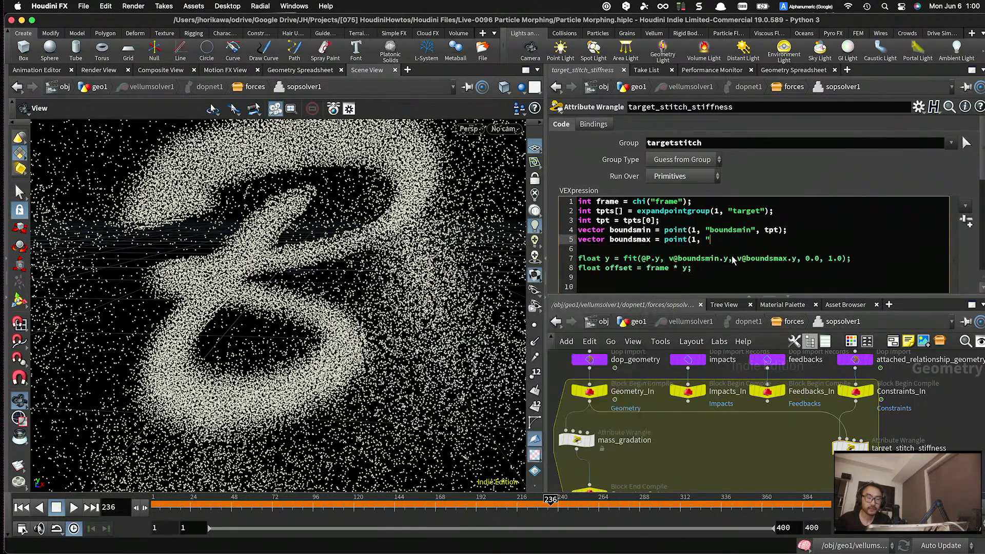
text(boundsmax"))
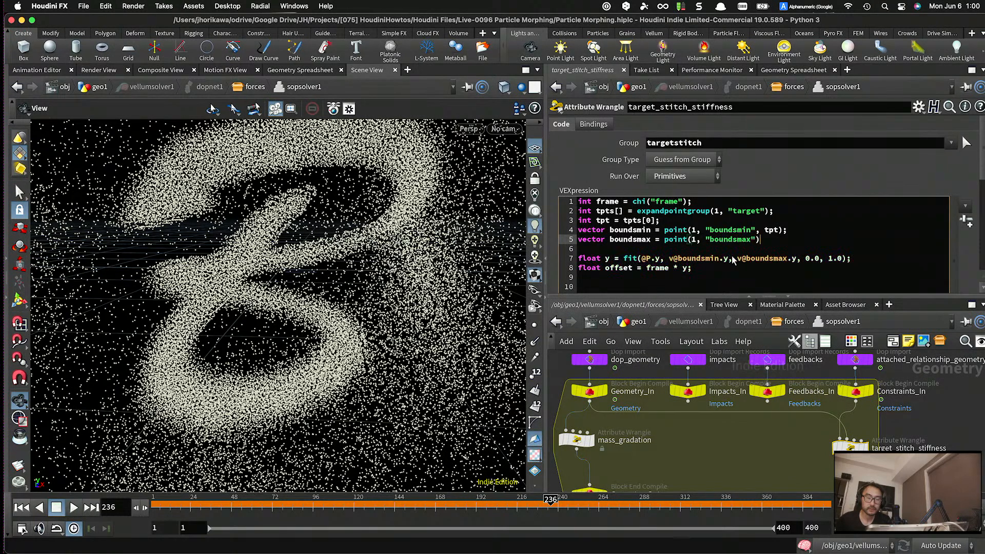
text(, tpt)
- In the fit expression for y, replace v@boundsmin and v@boundsmax with the local variables boundsmin and boundsmax
drag(669, 258, 721, 258)
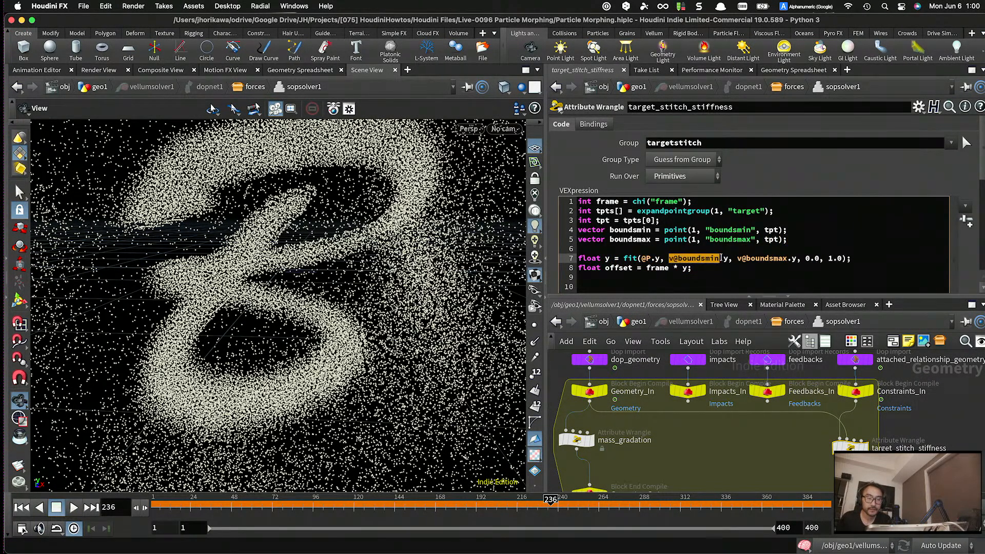
text(boundsmin)
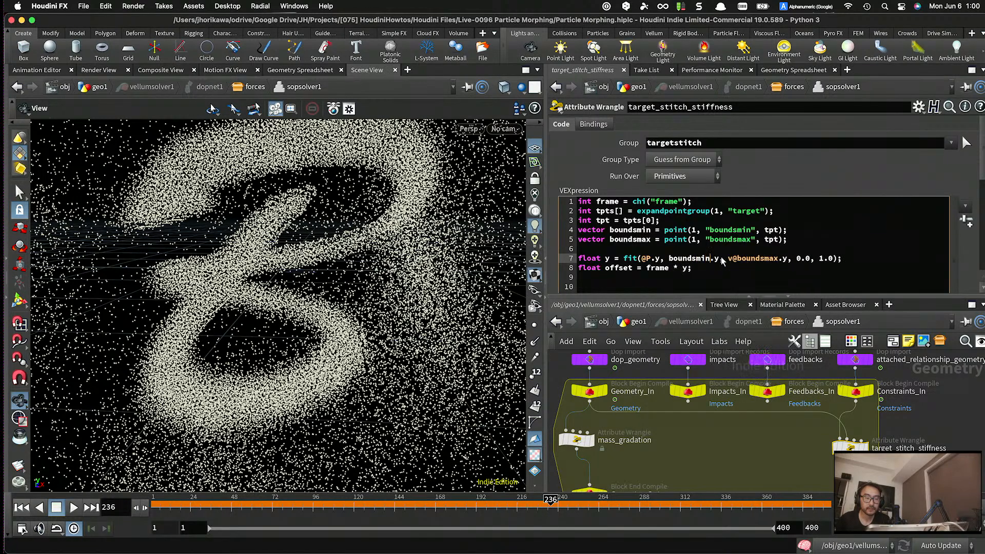
drag(729, 258, 776, 259)
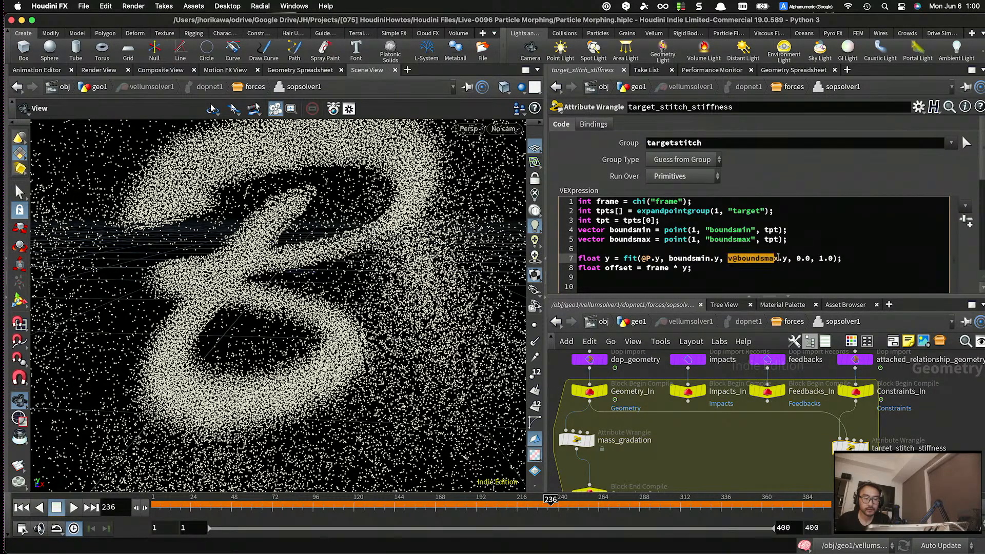
text(boundsmax)
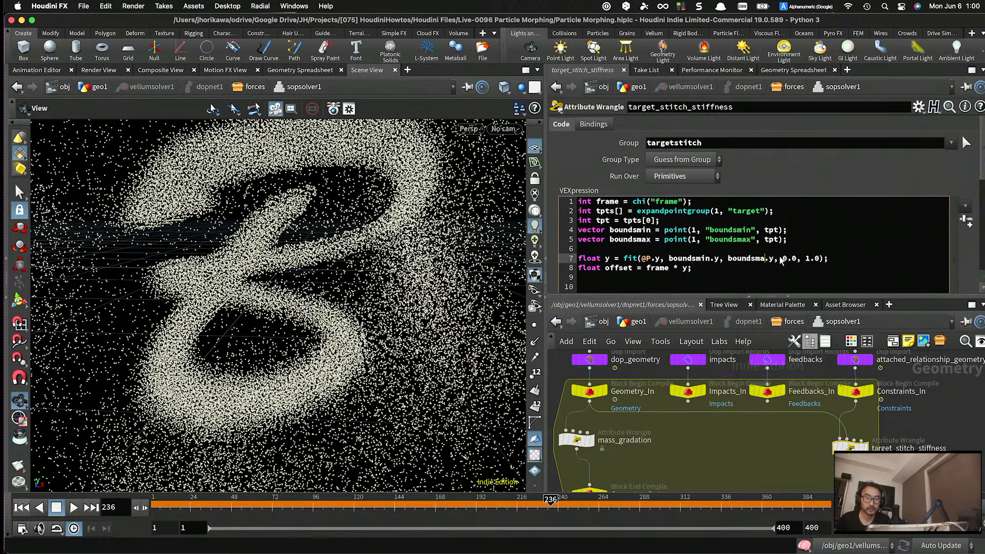
scroll(698, 246, down, 2)
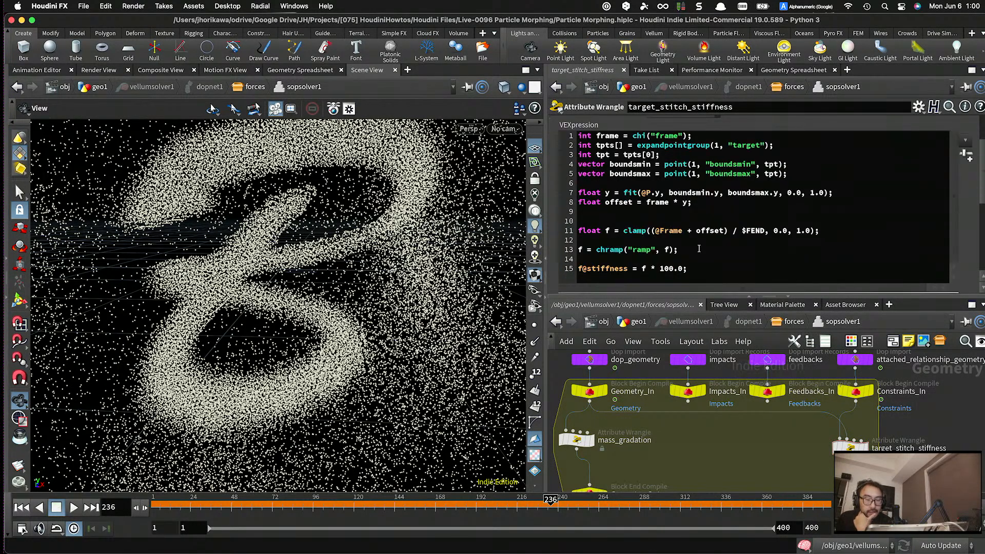
scroll(698, 248, down, 1)
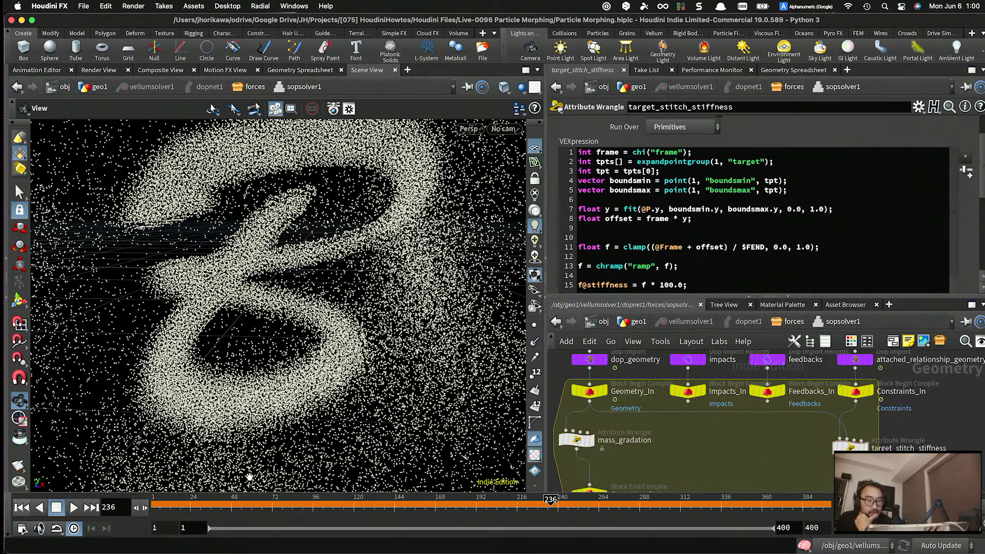
- Return to frame 1 and add the test line v@boundsmin = boundsmin; below the boundsmax declaration
click(21, 506)
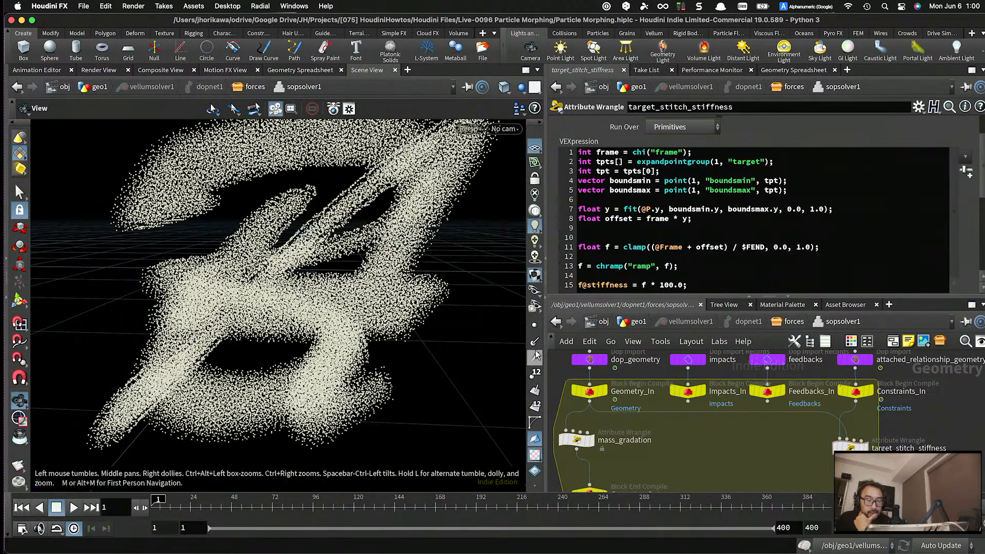
click(790, 190)
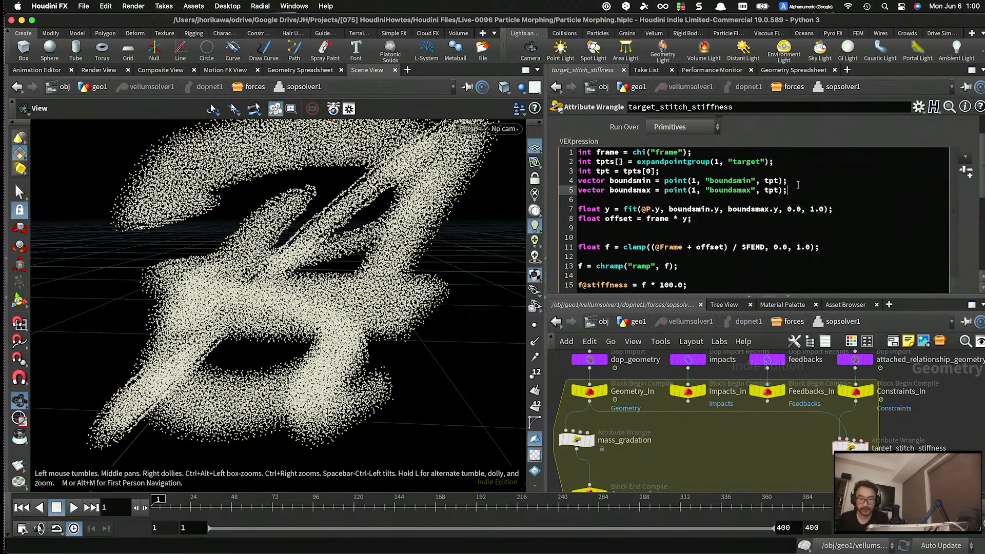
key(Return)
text(v@boun)
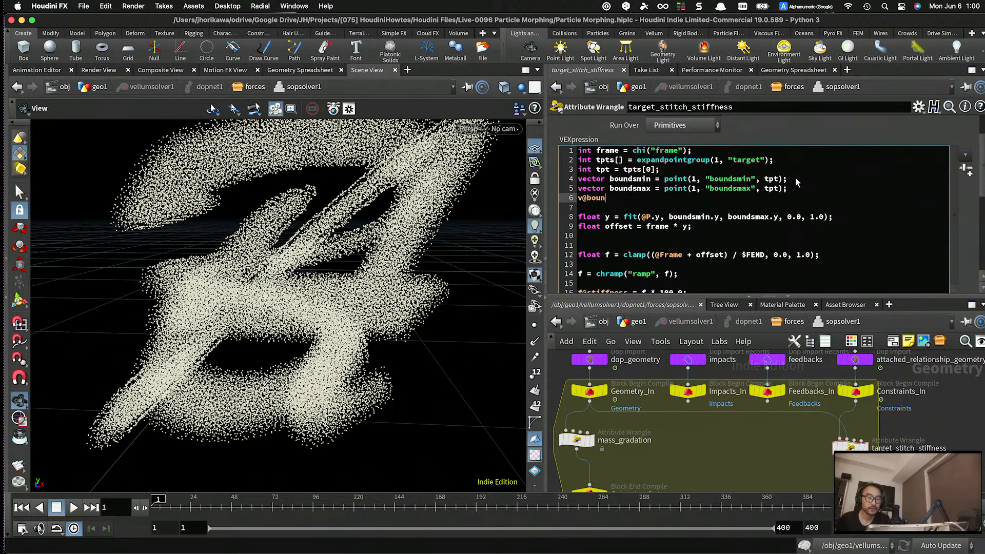
text(dsmin = boundsmin;)
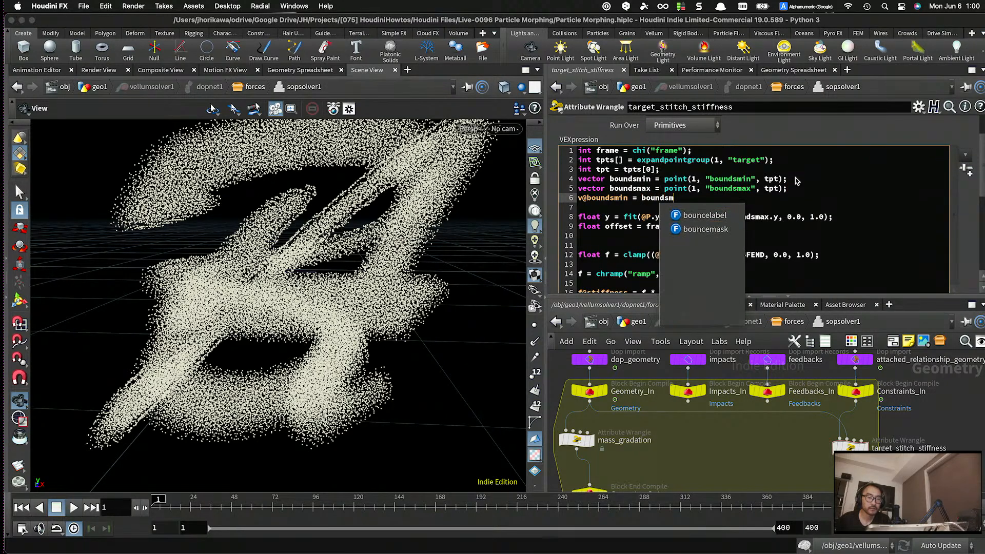
right_click(796, 182)
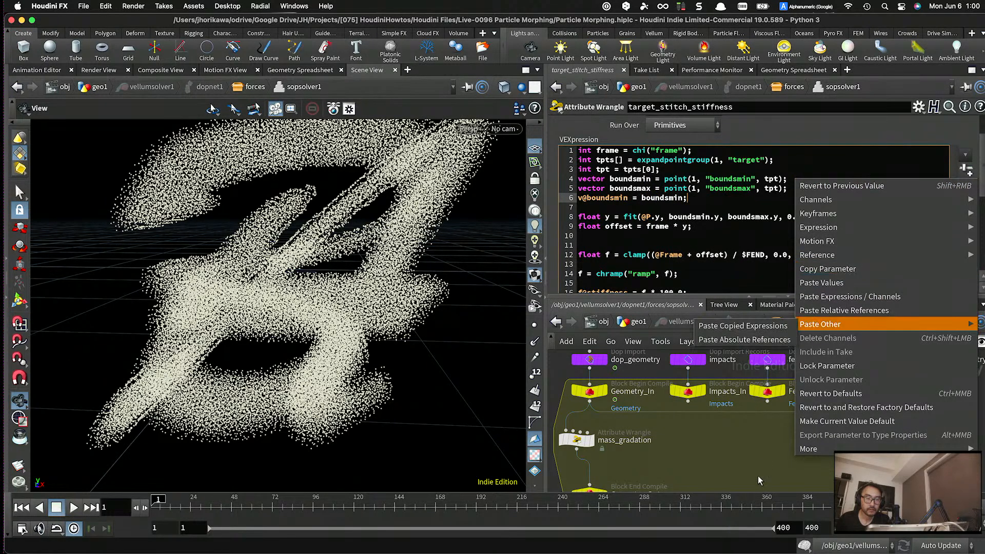
key(Escape)
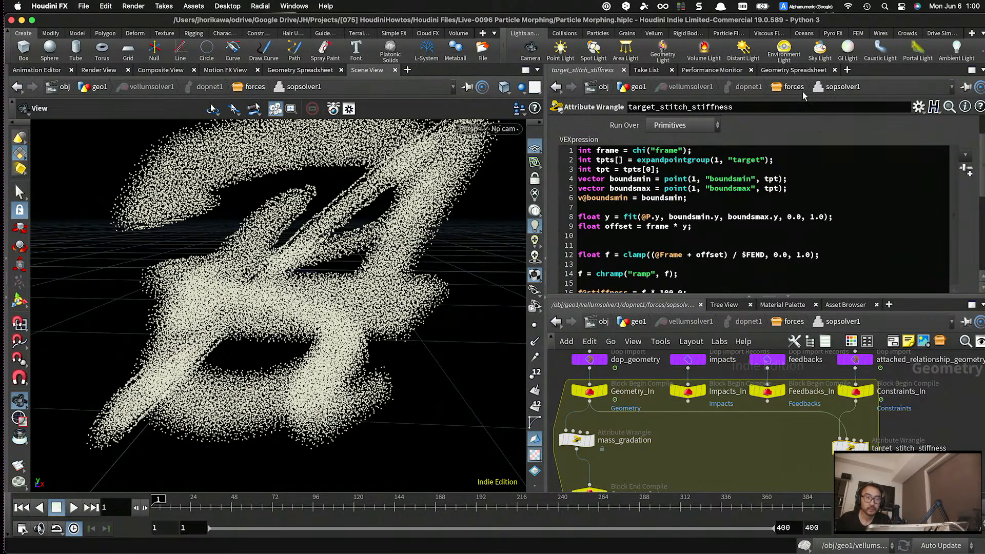
- Examine the boundsmin values of the wrangle's last primitives in the geometry spreadsheet
click(793, 71)
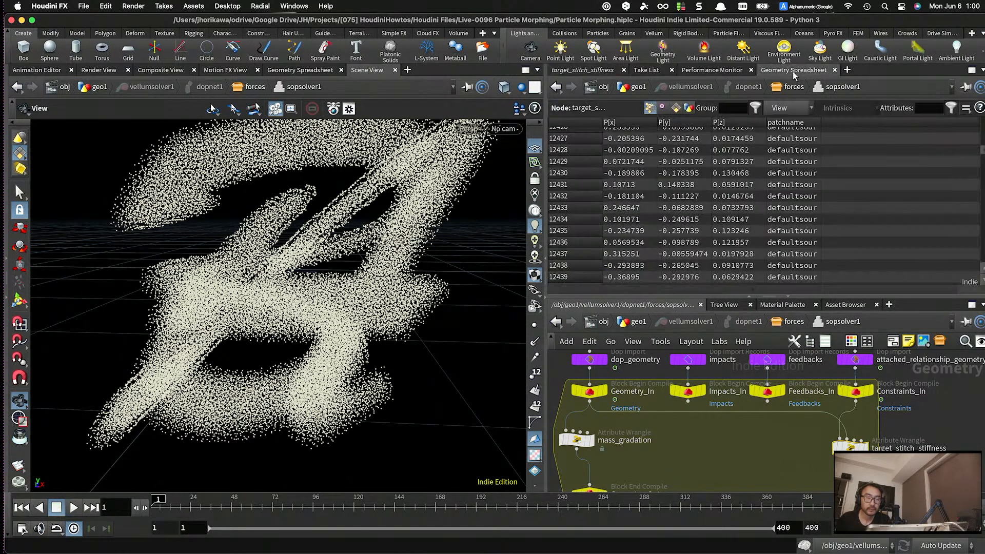
click(674, 109)
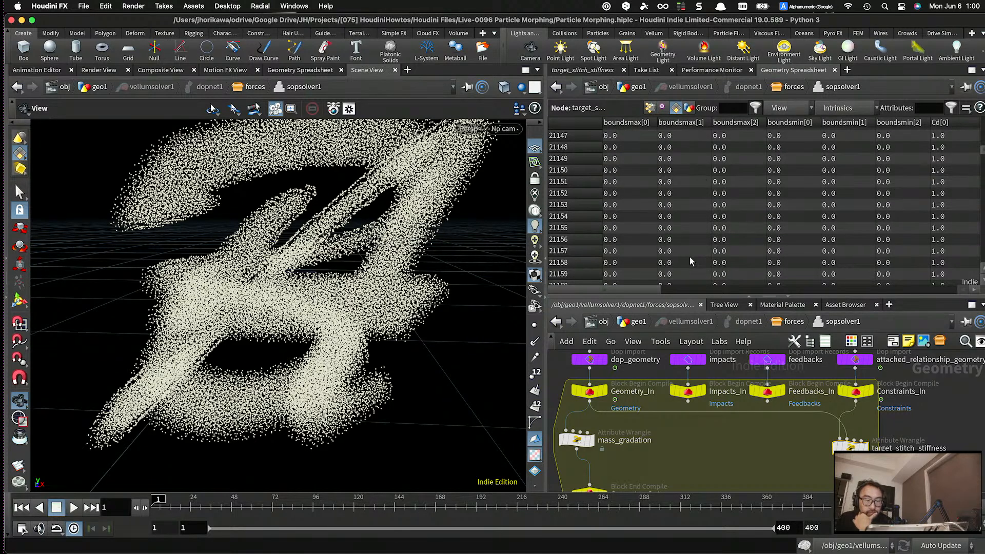
drag(672, 289, 618, 295)
drag(981, 150, 979, 283)
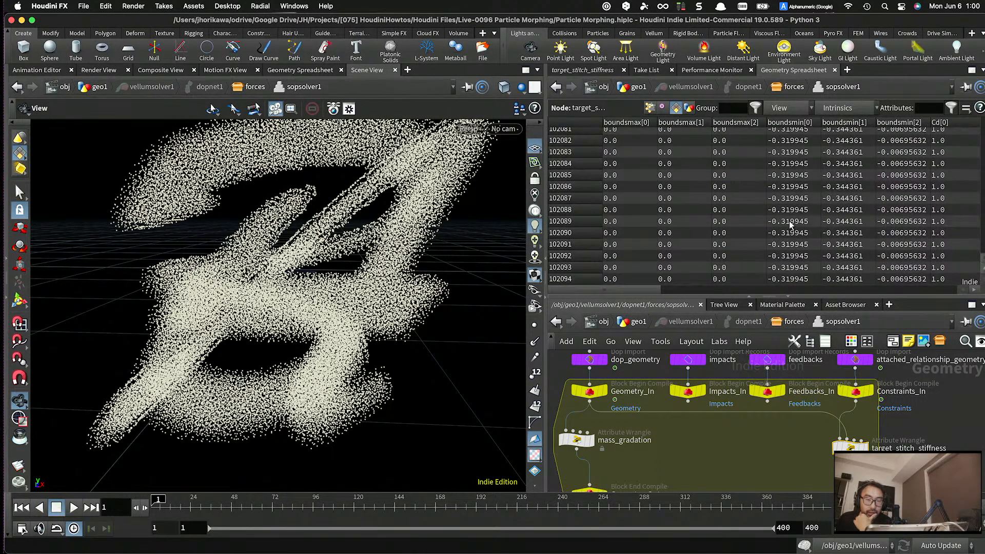
mouse_move(655, 286)
mouse_down()
mouse_move(980, 287)
mouse_move(662, 287)
mouse_up()
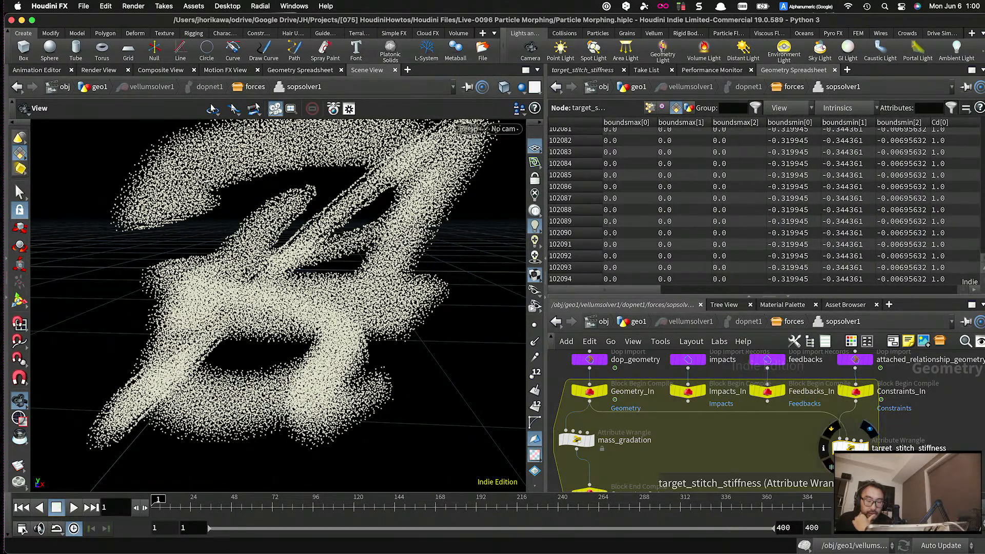
- Change the test line to v@boundsmax = boundsmax; and check the geometry spreadsheet
click(582, 70)
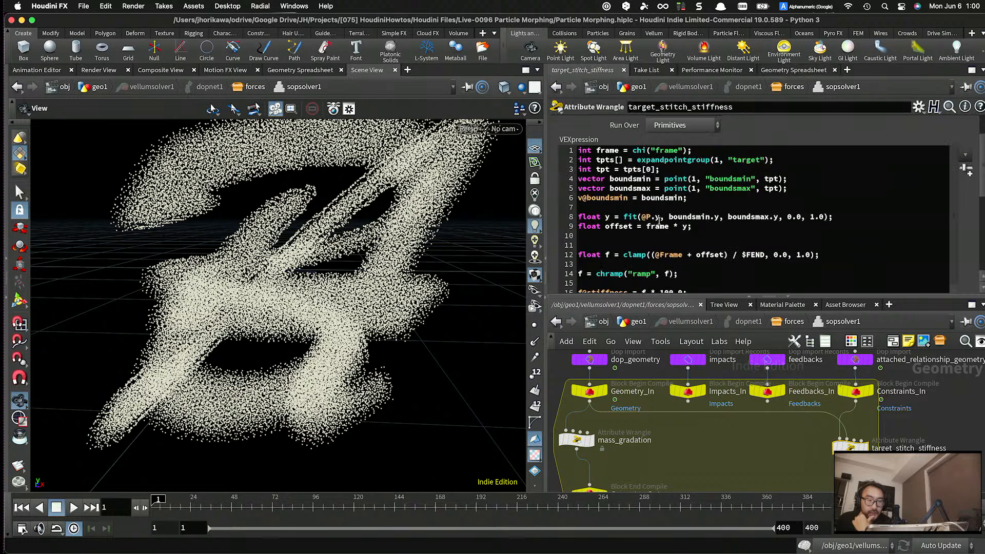
click(613, 198)
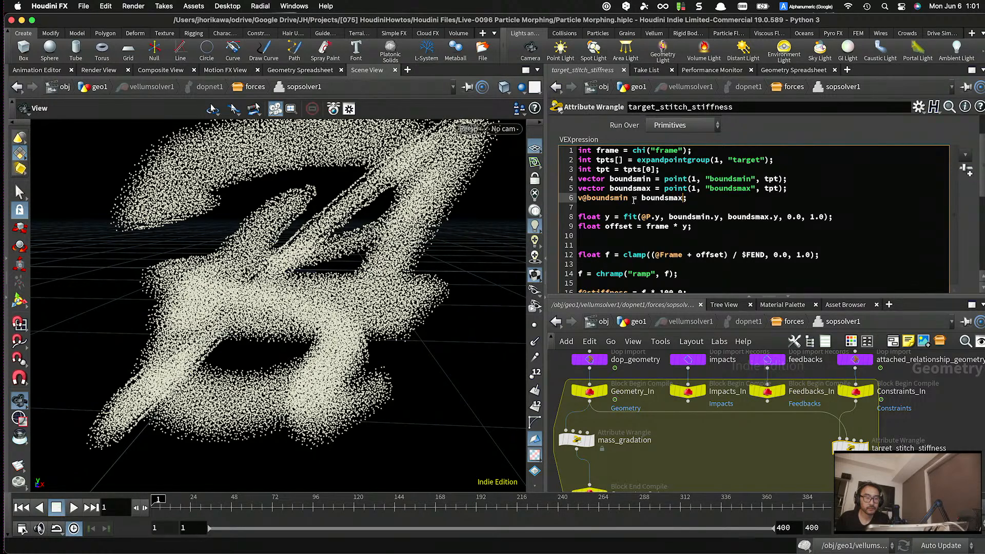
text(ax)
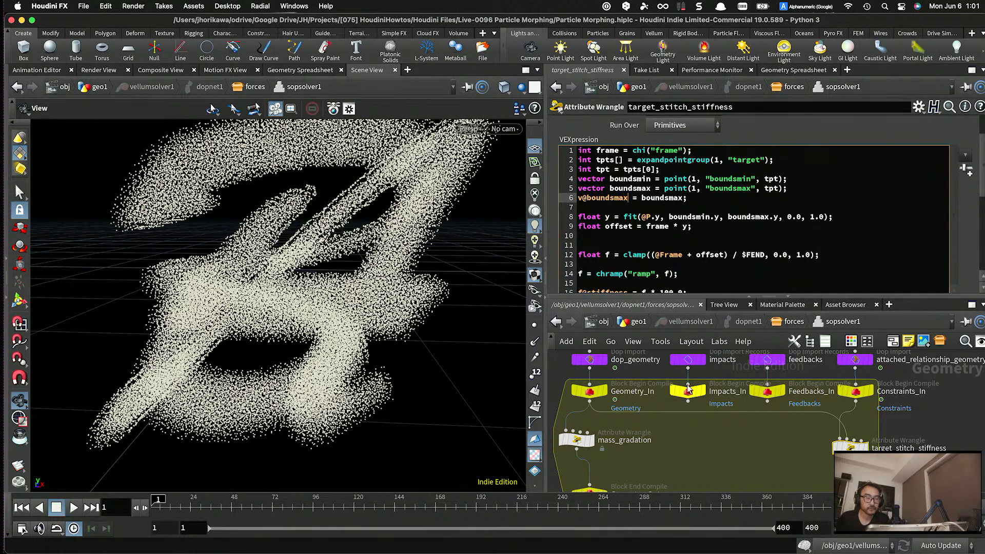
click(800, 70)
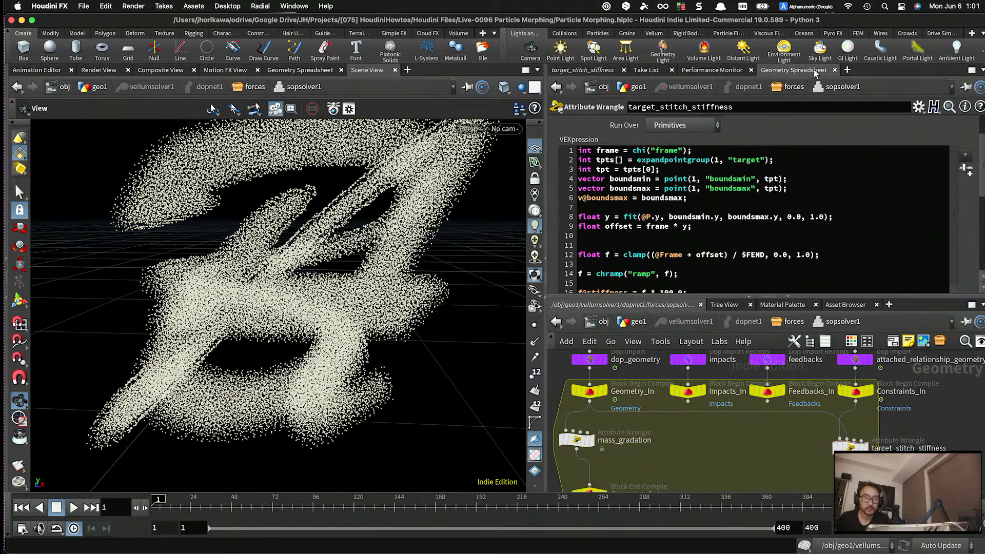
- Delete the v@boundsmax test line from the target_stitch_stiffness code and save the scene
click(580, 72)
drag(710, 200, 565, 200)
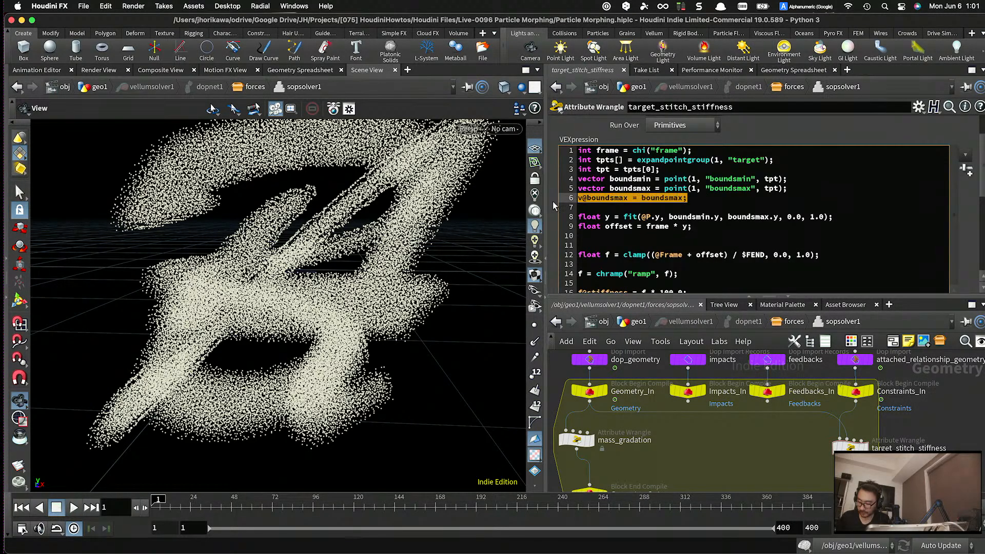
key(BackSpace)
key(BackSpace)
key(ctrl+s)
- Go up to the geo1 network, play the Vellum simulation and scrub the timeline to frame 371 to review the morph
scroll(722, 414, down, 5)
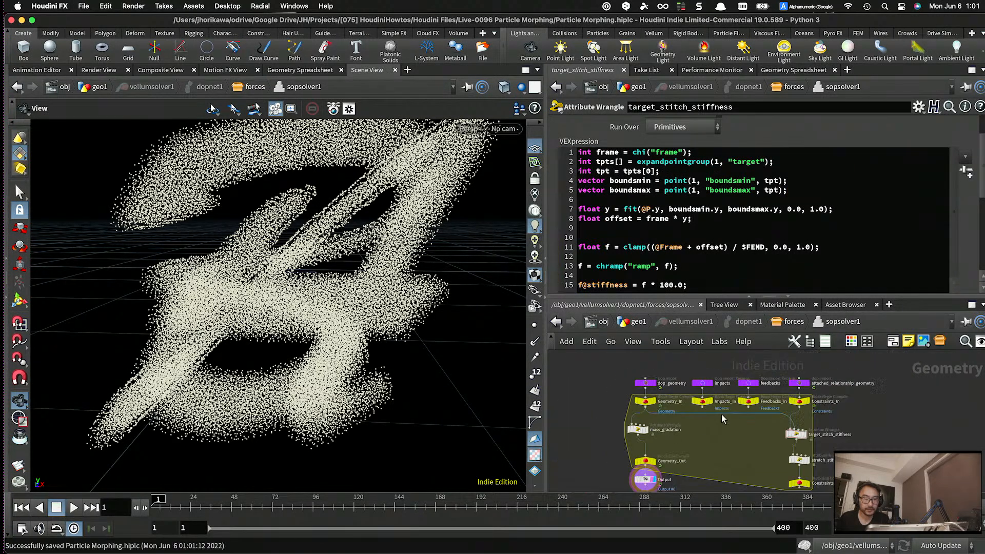
click(636, 322)
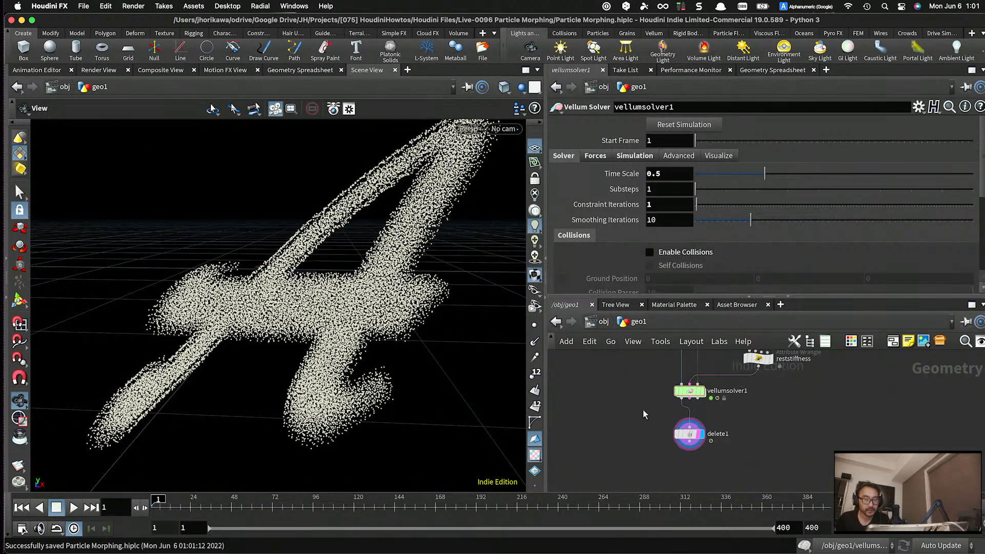
click(74, 507)
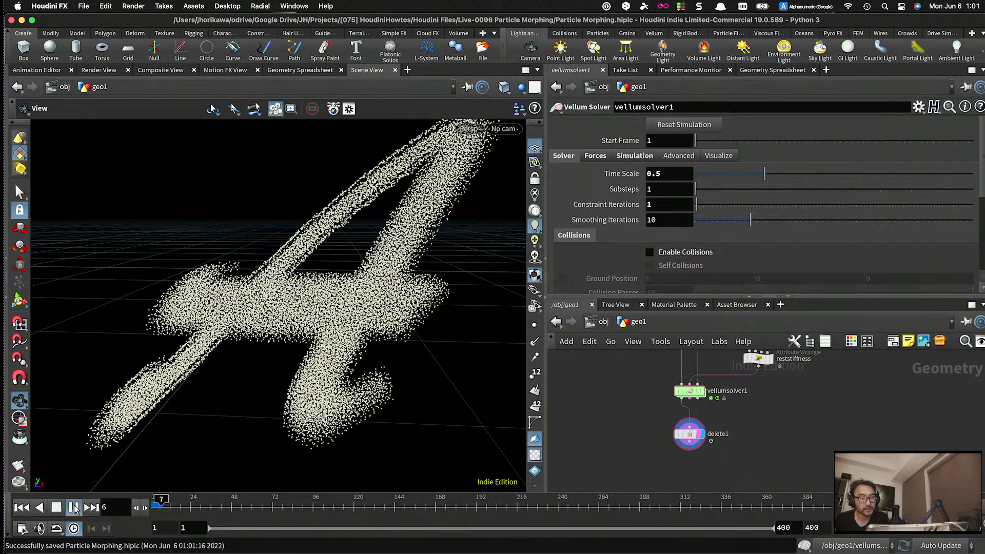
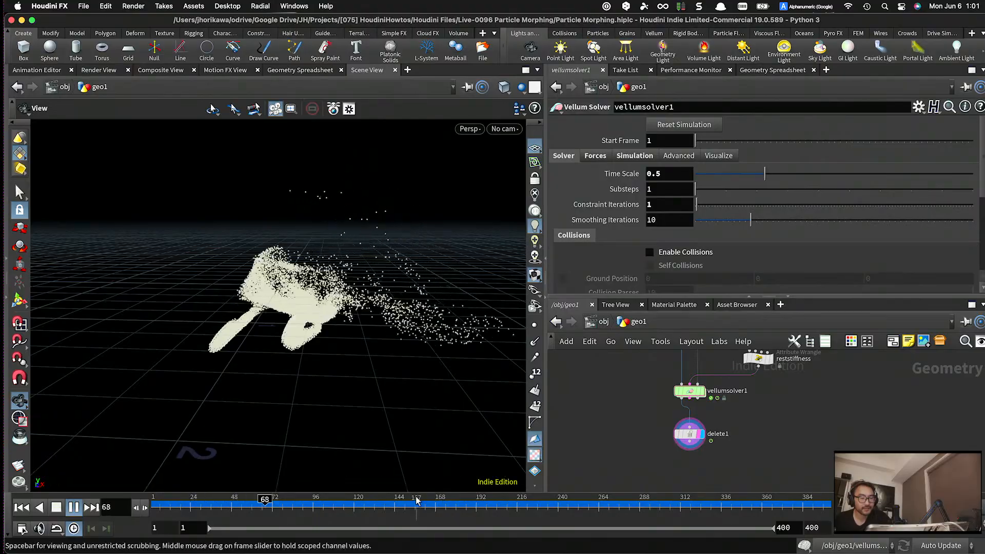
drag(415, 500, 777, 500)
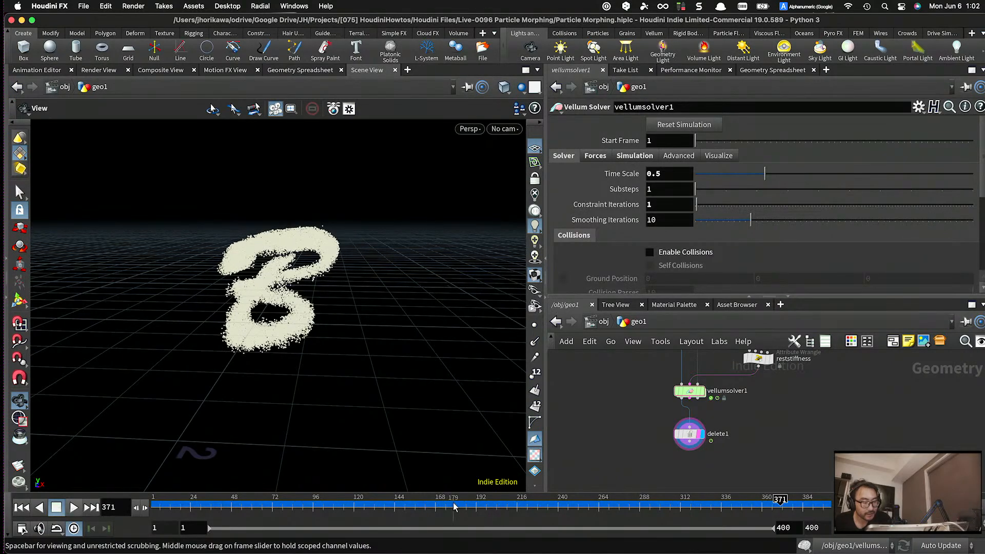
- Play the end of the simulation and scrub back to frame 364 to inspect the particles forming the letter B
click(72, 508)
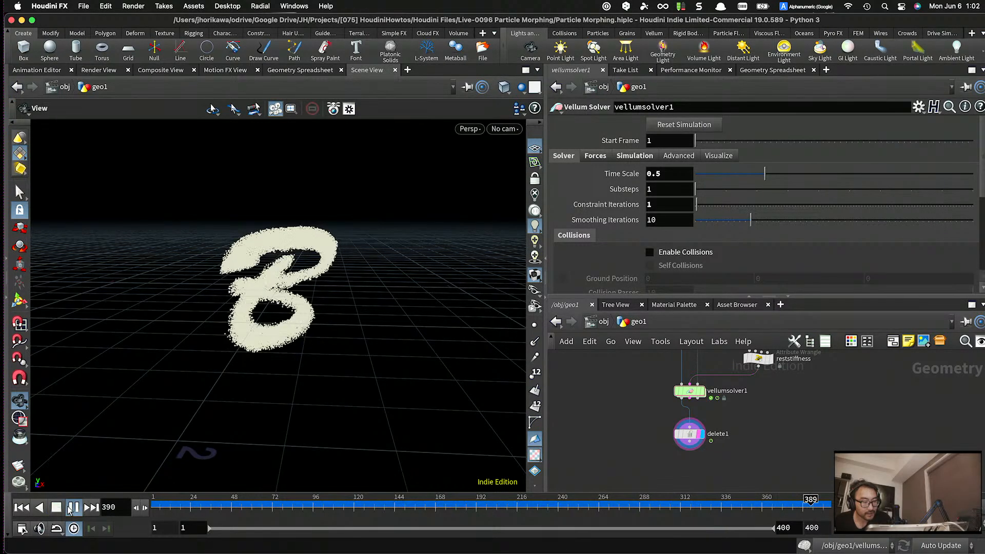
click(71, 507)
scroll(238, 292, up, 5)
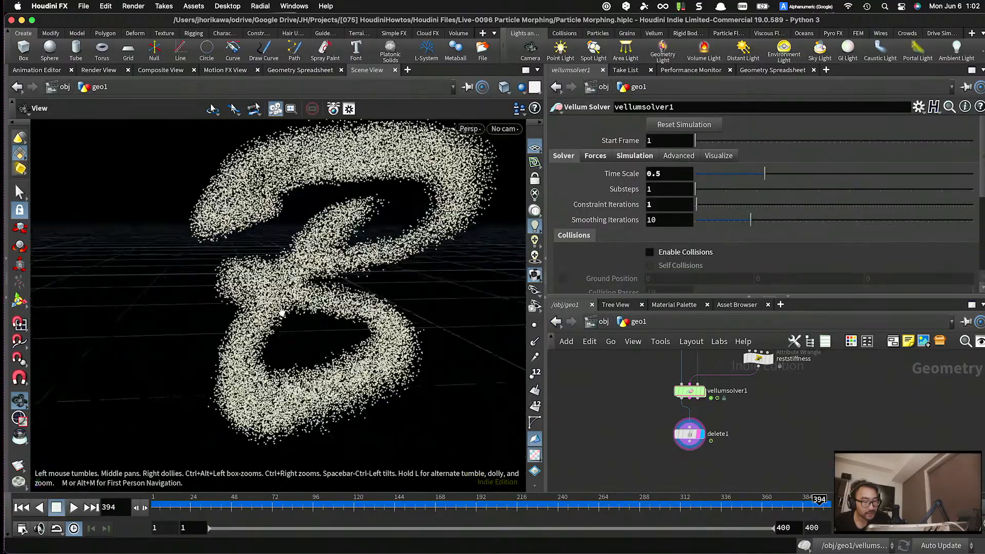
drag(827, 505, 768, 501)
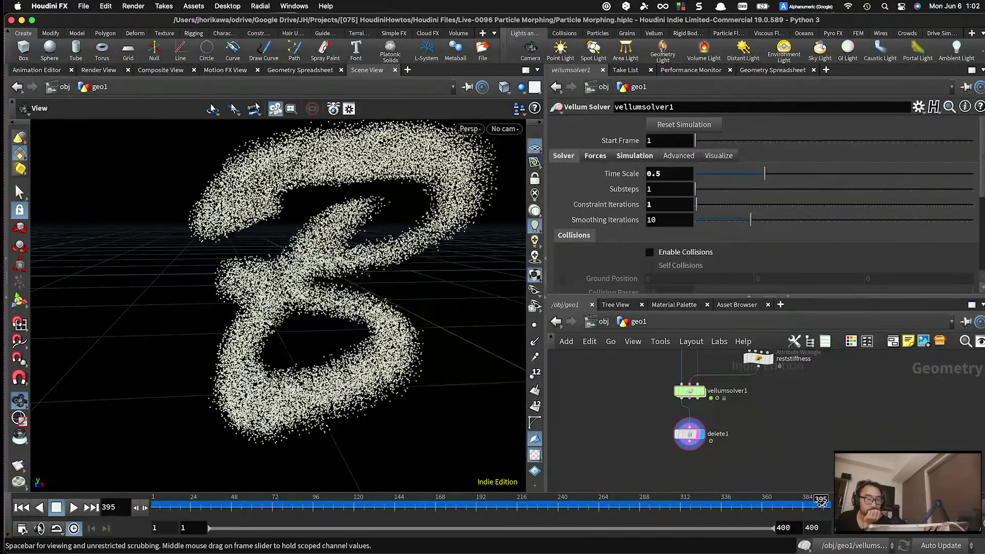
drag(830, 505, 768, 506)
- Open the target_stitch_stiffness wrangle inside vellumsolver1's sopsolver1 and change the stiffness line to f@stiffness = f * 500.0;
scroll(754, 477, down, 3)
scroll(764, 482, up, 2)
scroll(749, 444, down, 2)
scroll(726, 417, up, 2)
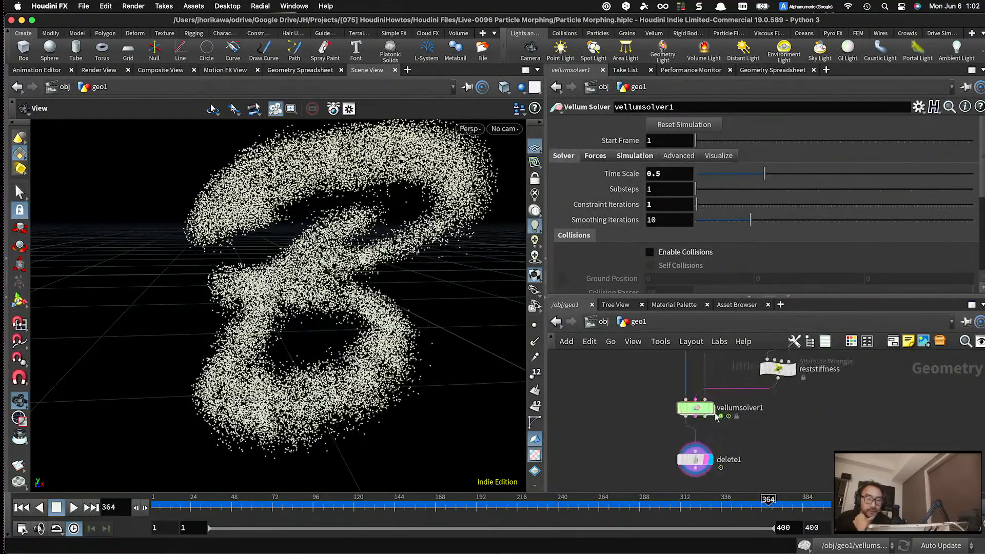
double_click(685, 406)
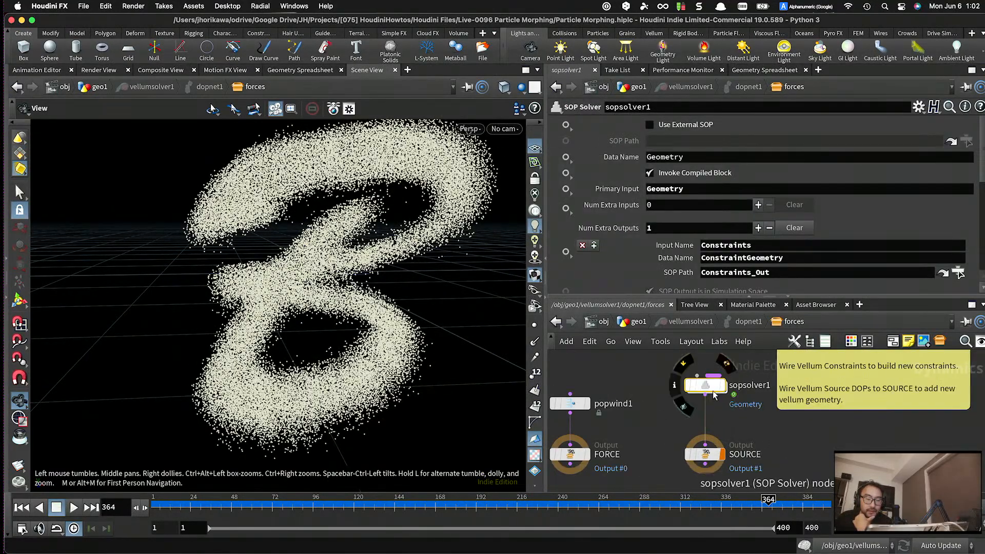
double_click(705, 384)
scroll(753, 409, up, 3)
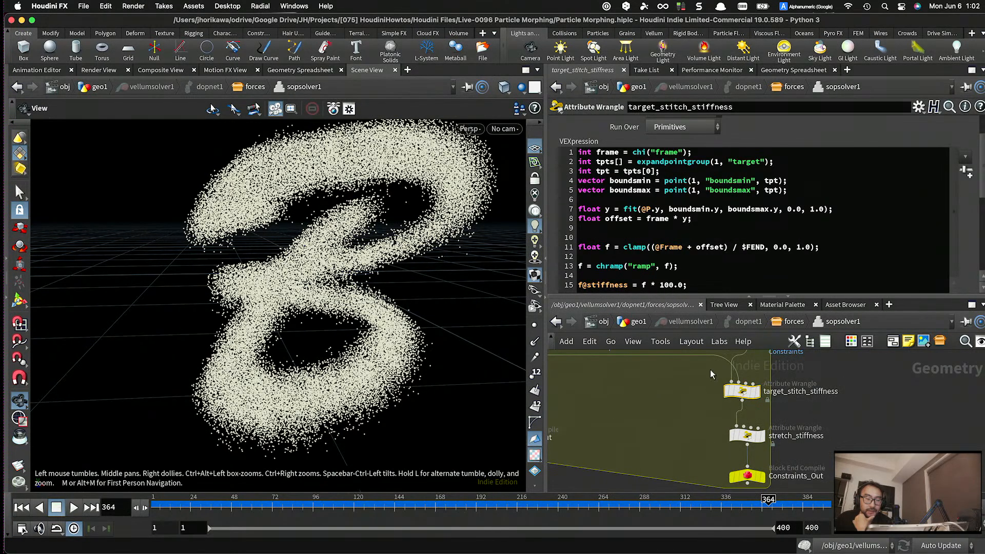
scroll(769, 259, down, 1)
click(673, 270)
drag(659, 270, 665, 268)
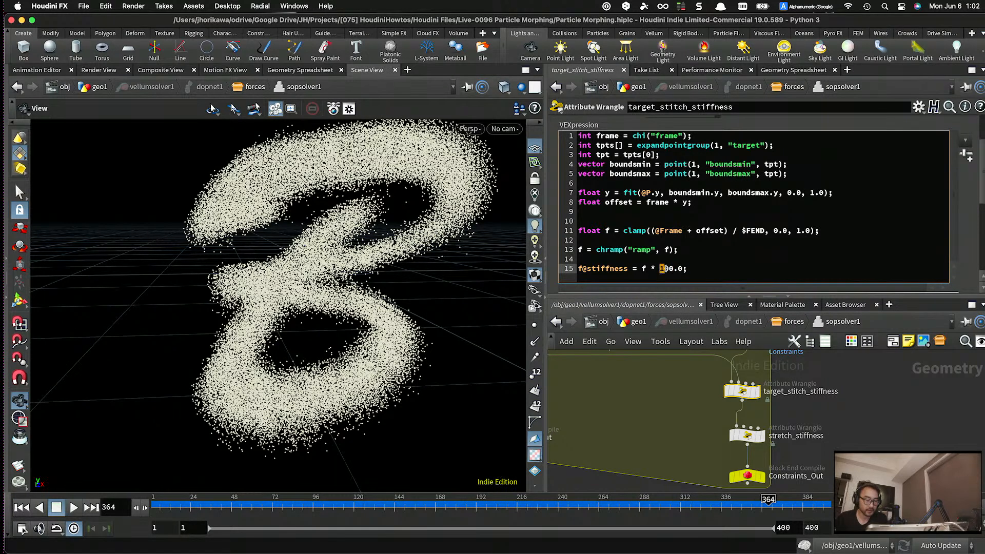
text(5)
- Return to the geo1 network and replay the simulation from frame 1 to review the morph from several view distances
click(635, 322)
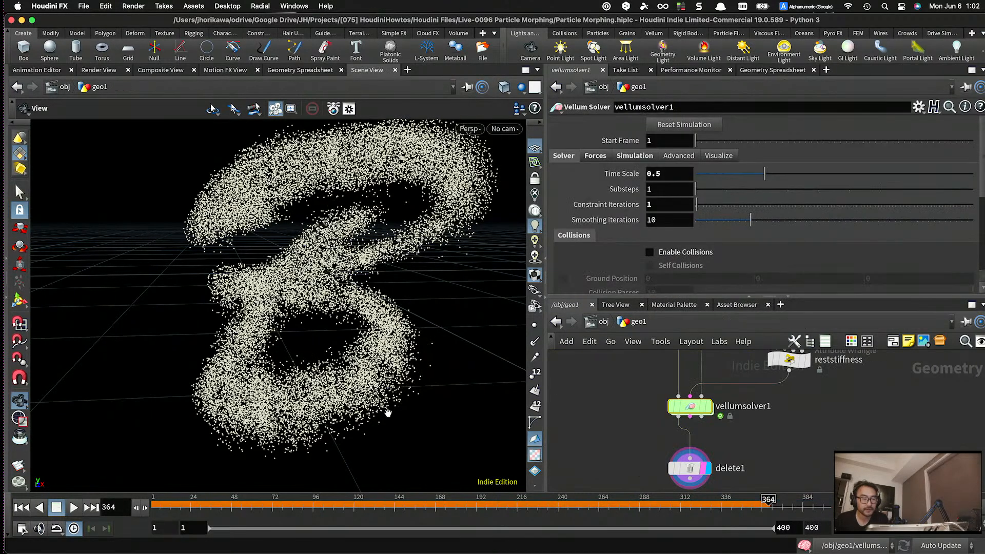
click(25, 508)
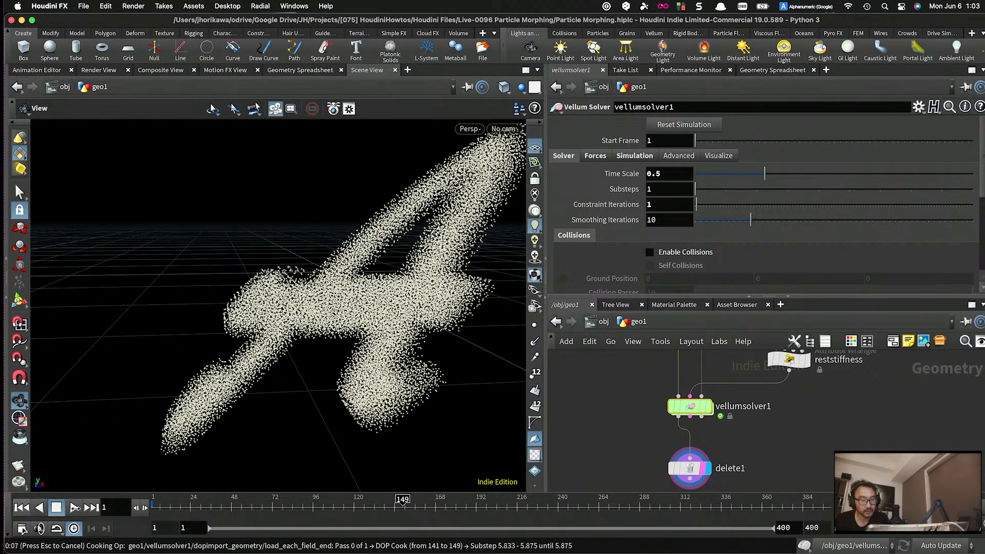
click(75, 507)
right_drag(205, 327, 238, 330)
middle_drag(237, 330, 240, 301)
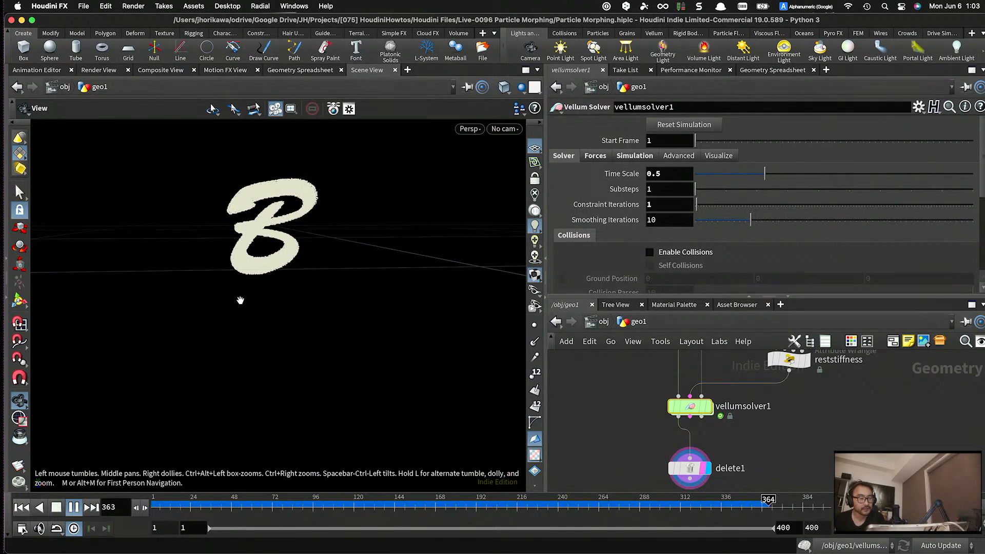
right_drag(243, 222, 374, 185)
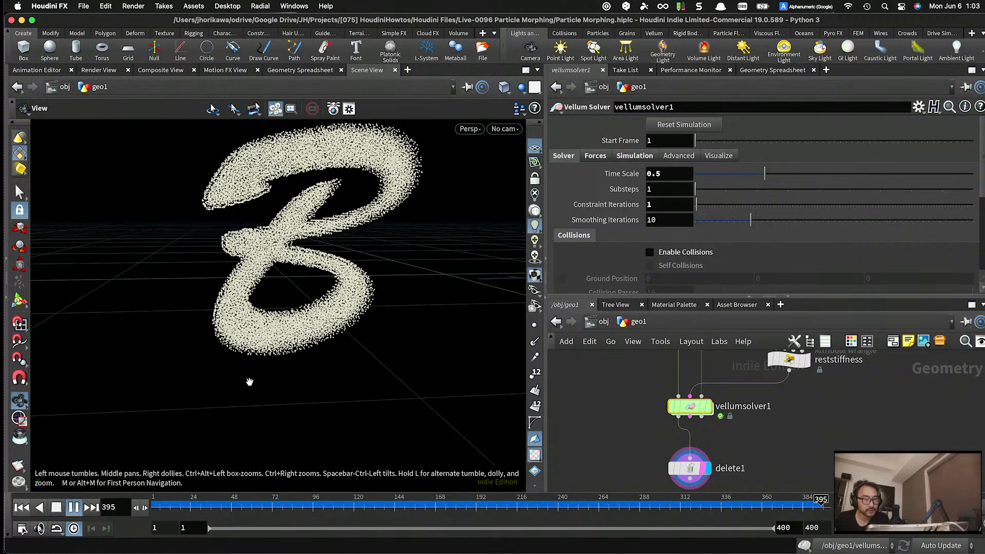
click(74, 508)
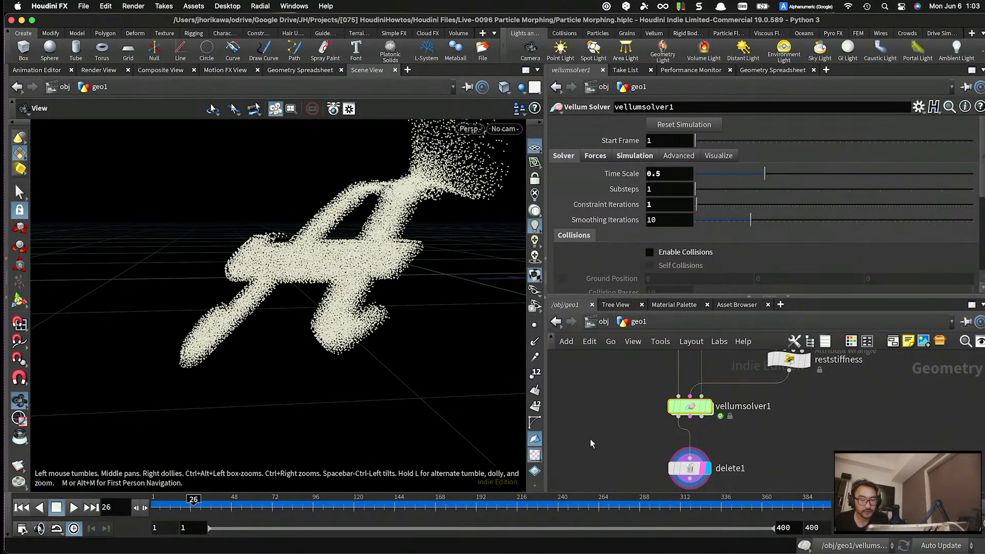
- Set the Frame parameter of the target_stitch_stiffness wrangle inside sopsolver1 to 180
double_click(693, 406)
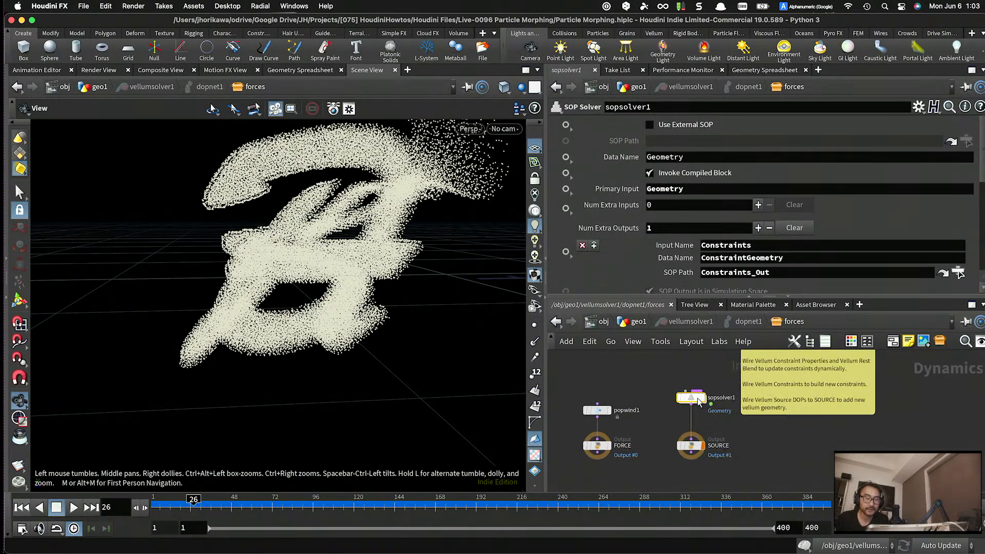
double_click(693, 399)
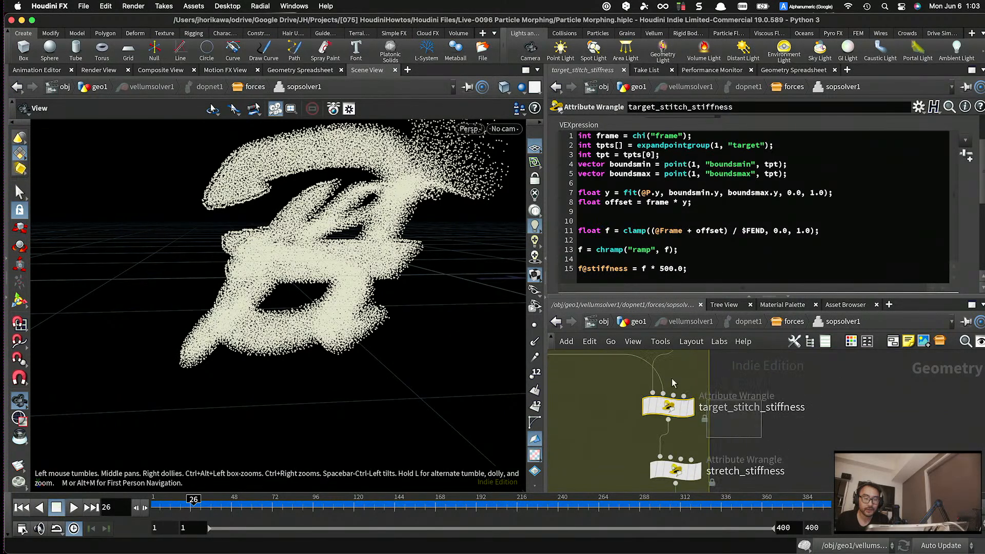
scroll(877, 254, down, 5)
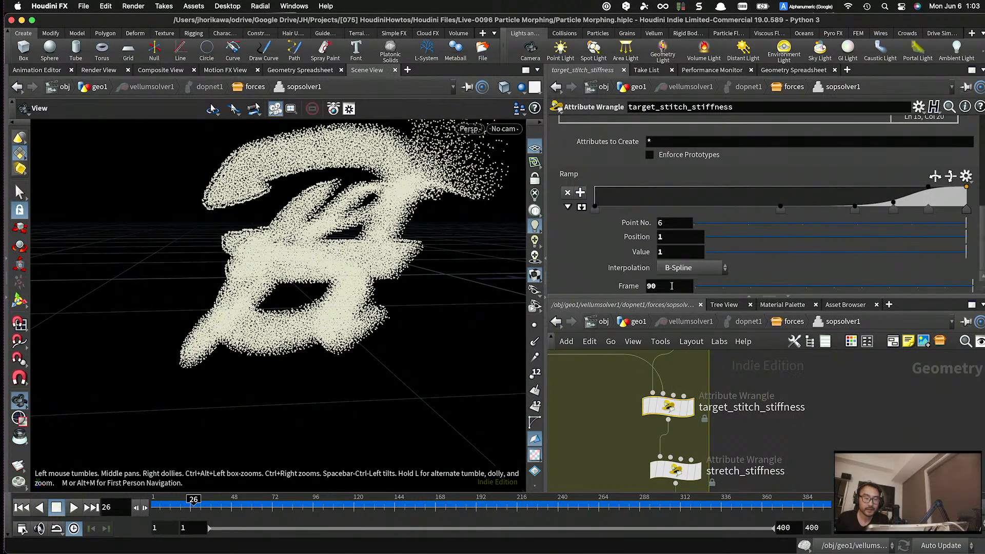
text(180)
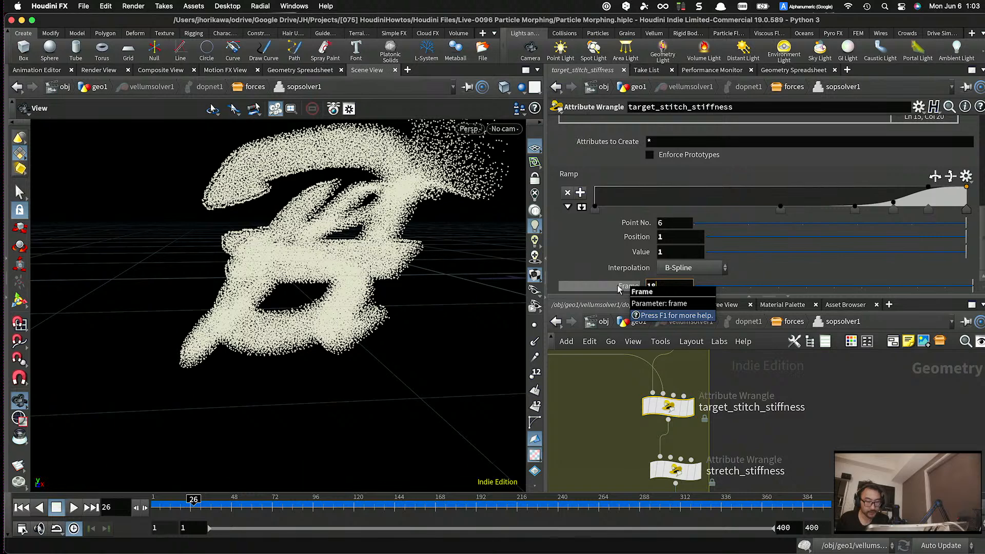
key(Return)
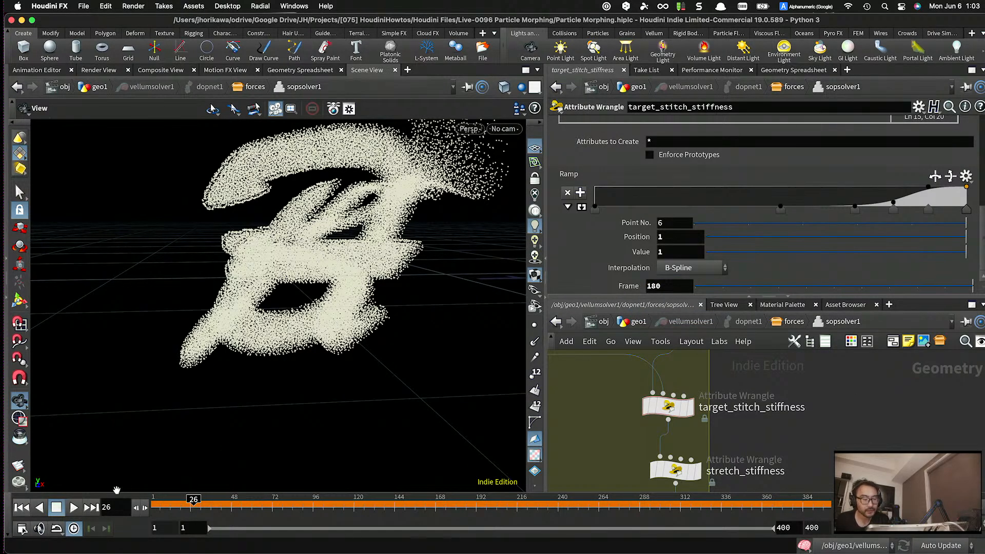
- Rewind to frame 1, go up to geo1 and play the recalculated simulation, stopping at frame 54
click(22, 507)
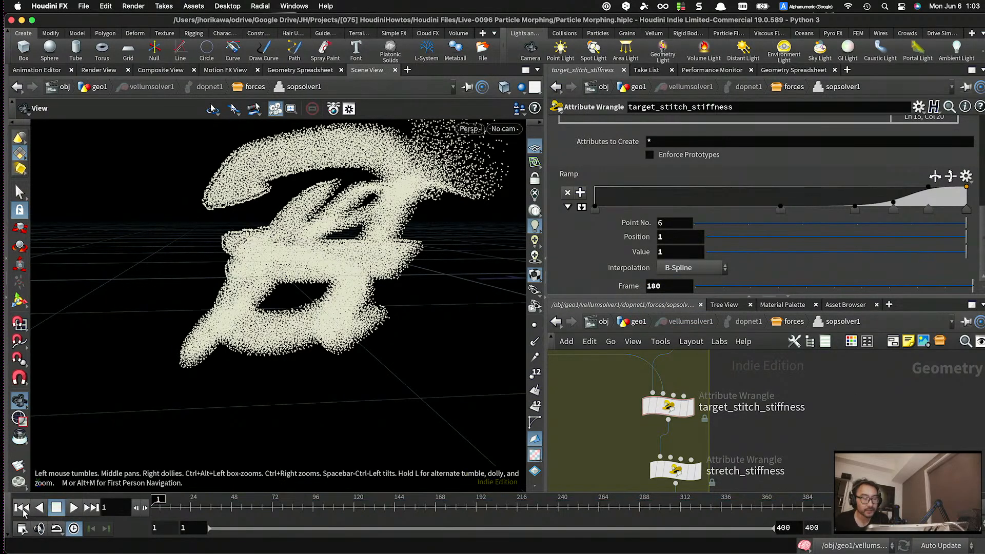
click(635, 322)
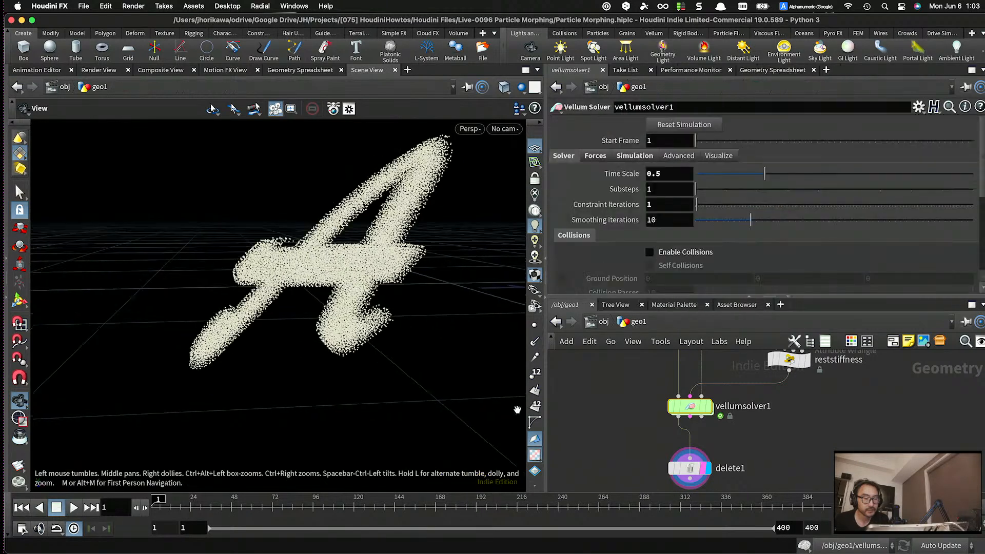
click(76, 507)
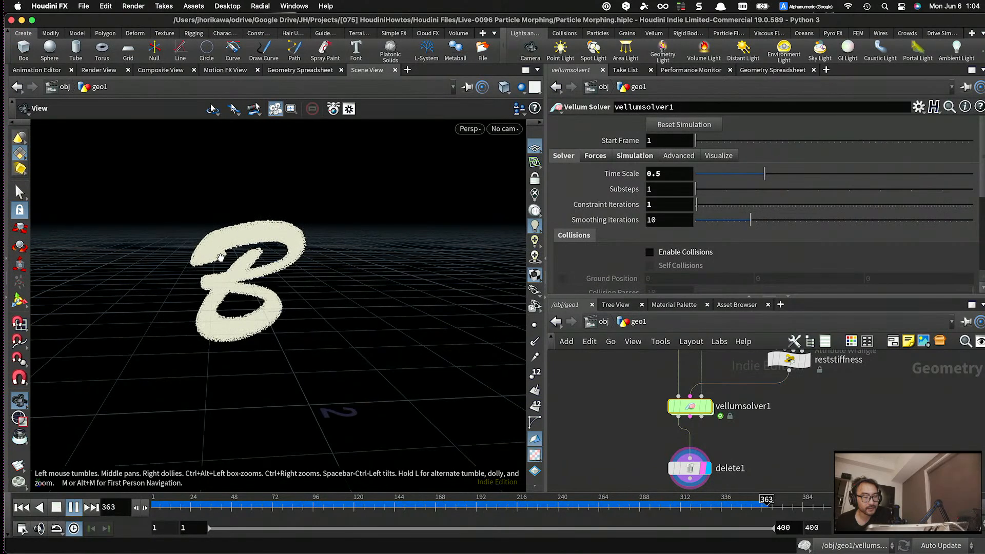
drag(220, 257, 240, 284)
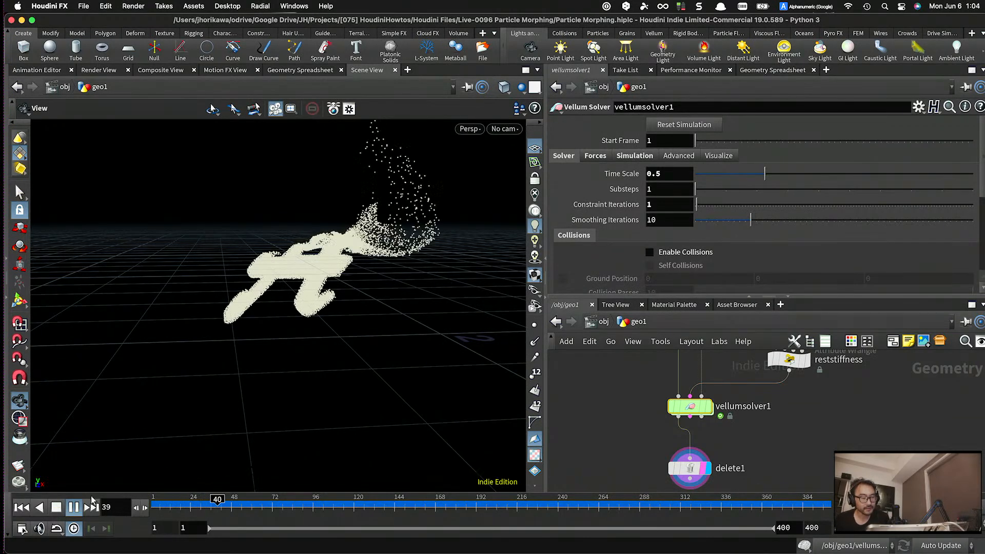
click(76, 507)
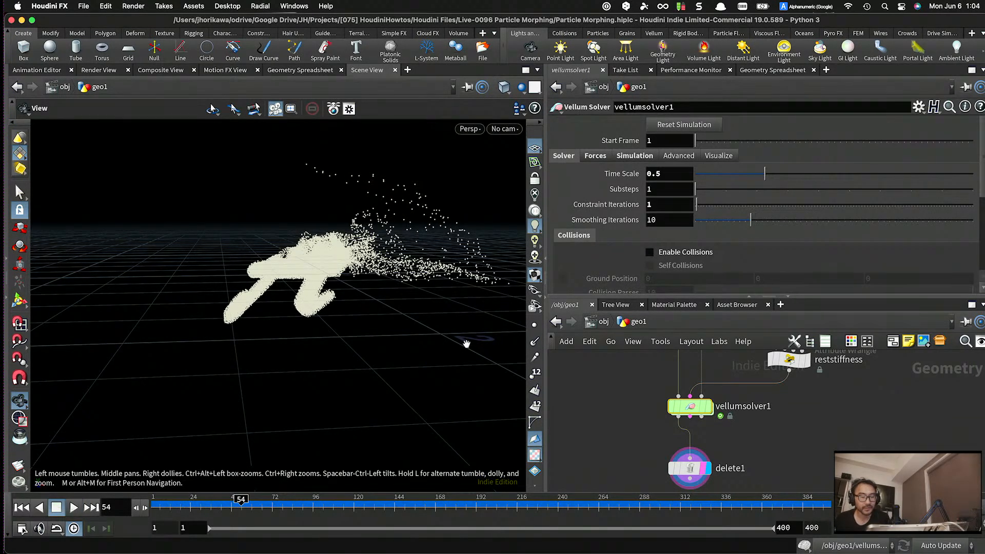
- Go back into sopsolver1 and compare the VEX code of the mass_gradation and target_stitch_stiffness wrangles
double_click(672, 407)
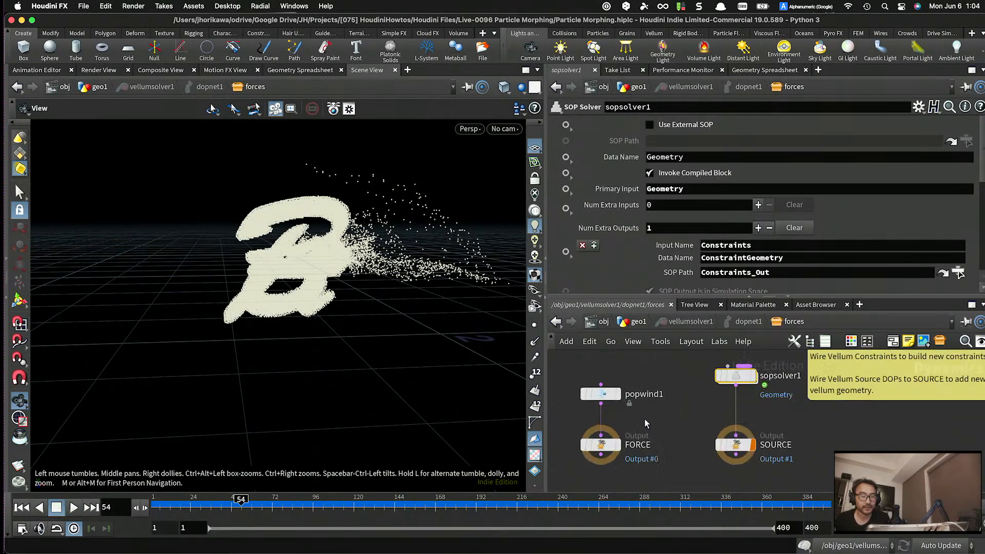
scroll(649, 404, down, 5)
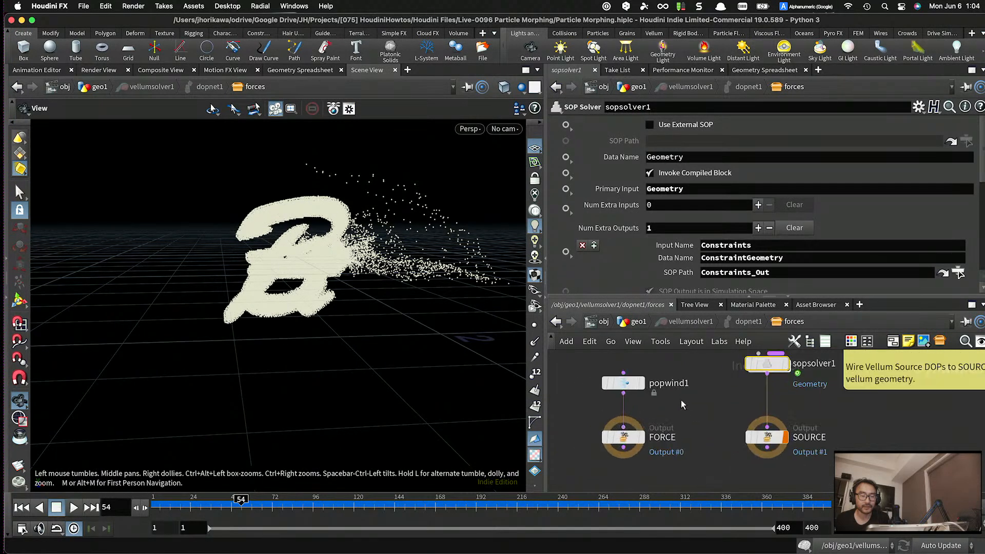
scroll(682, 397, up, 5)
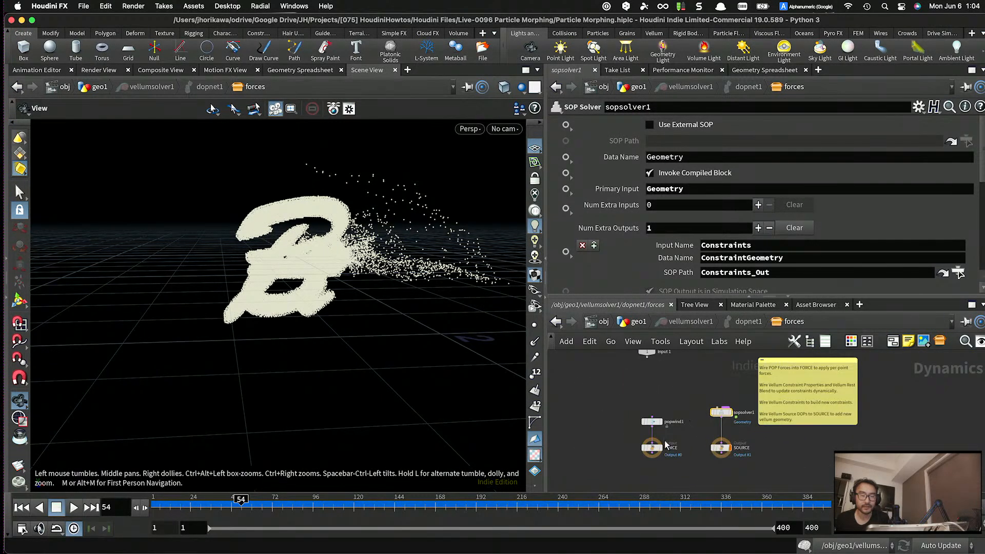
scroll(721, 417, down, 2)
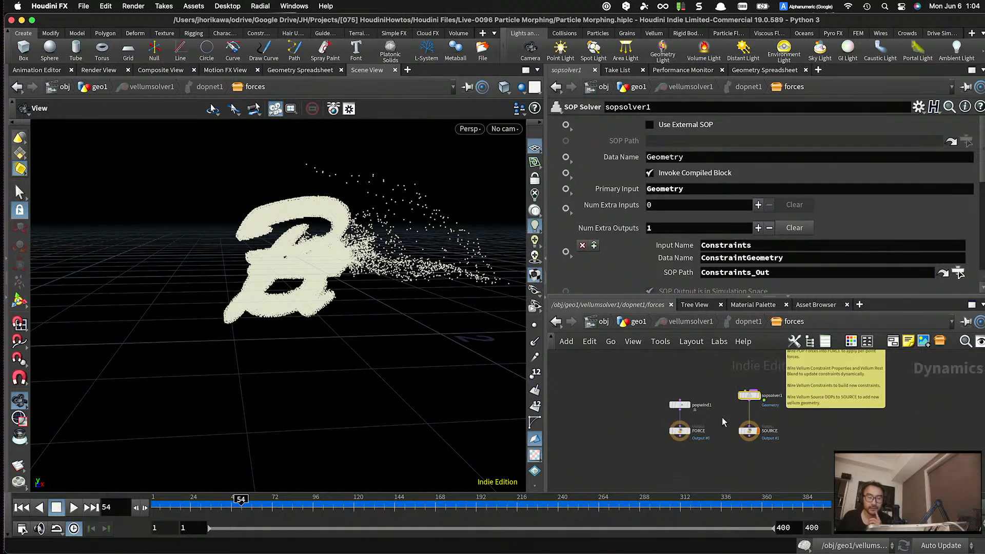
double_click(750, 395)
scroll(733, 401, down, 3)
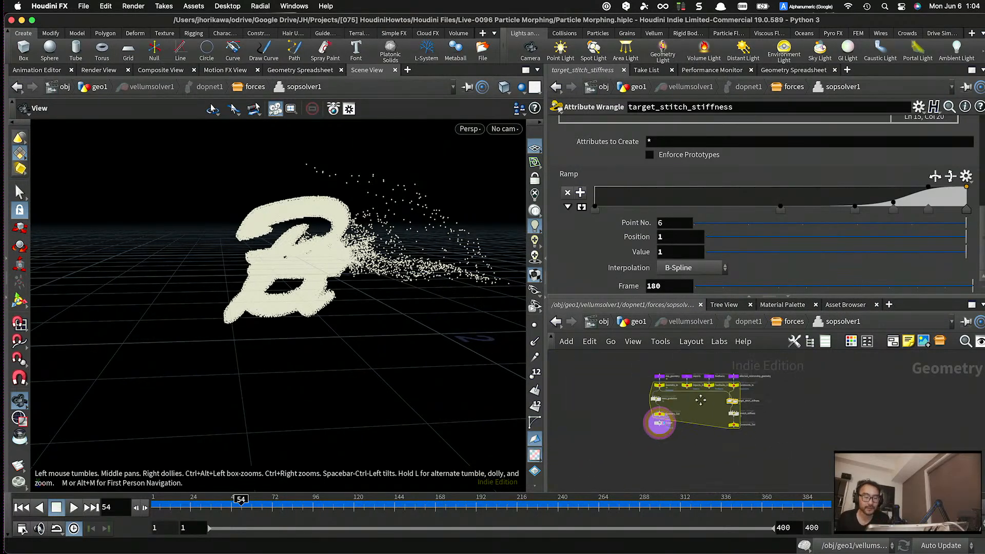
scroll(735, 400, up, 5)
drag(717, 377, 728, 385)
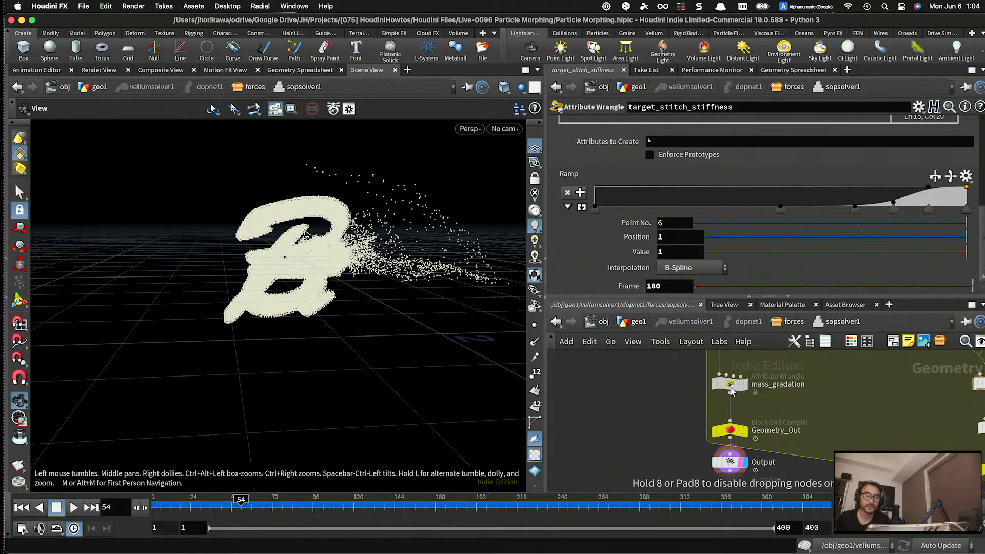
scroll(774, 414, down, 3)
scroll(775, 413, up, 2)
click(714, 410)
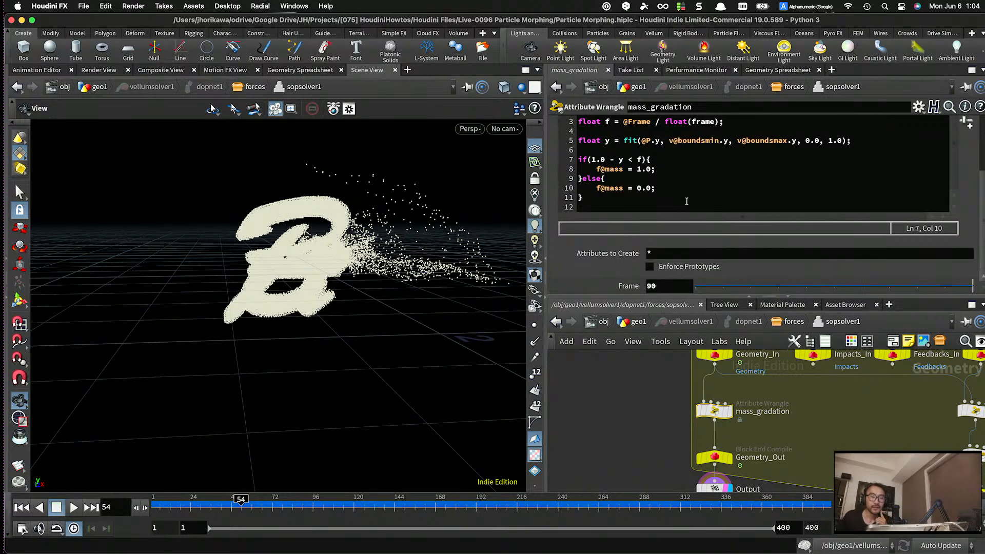
scroll(880, 434, down, 2)
click(863, 418)
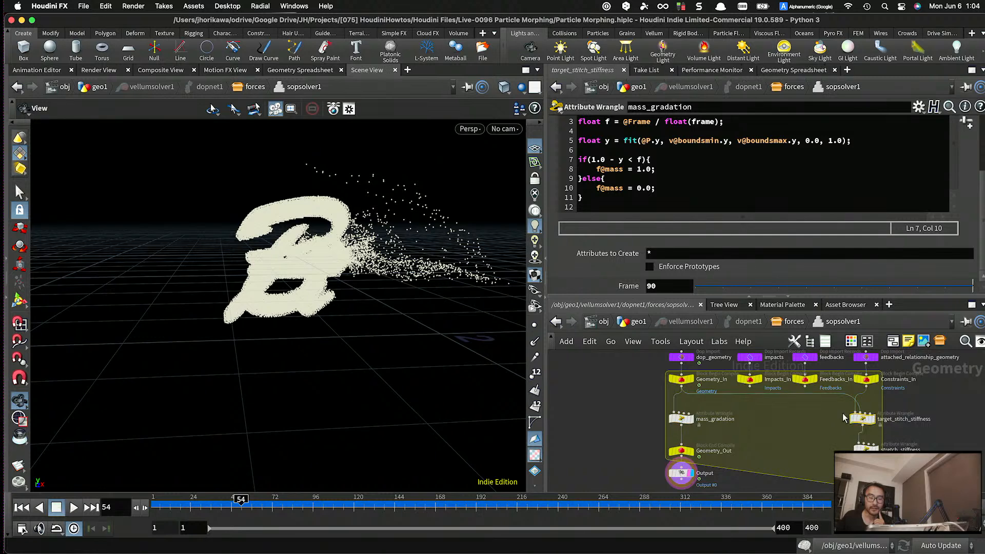
scroll(629, 228, up, 2)
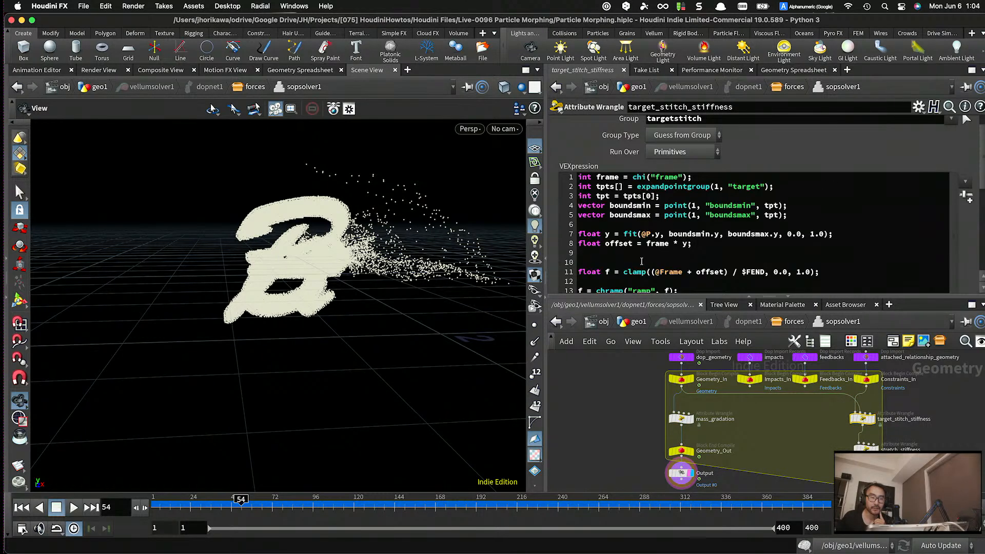
- Move the float y = fit(...) line in the mass_gradation code to directly below the int frame declaration, separated by a blank line
click(681, 419)
scroll(616, 215, up, 3)
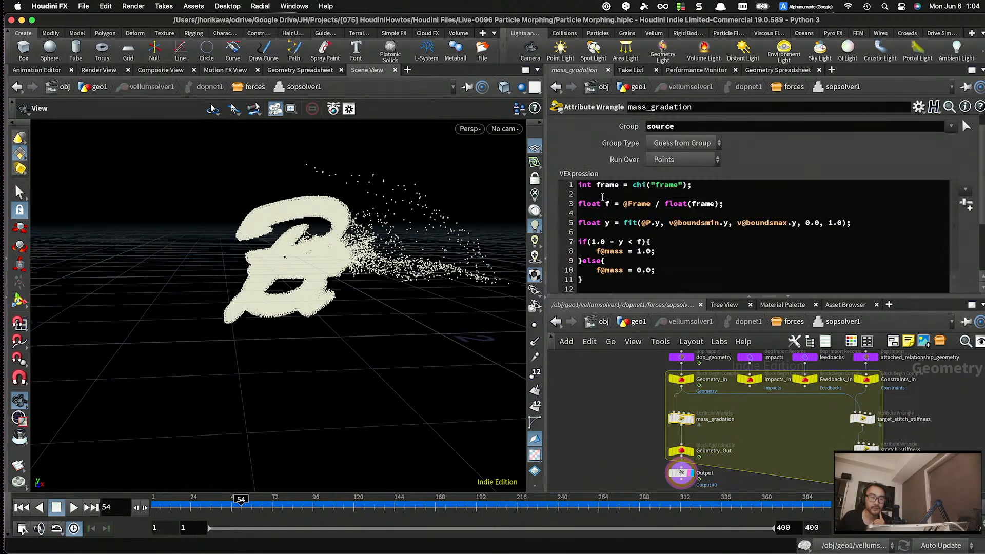
drag(854, 226, 588, 223)
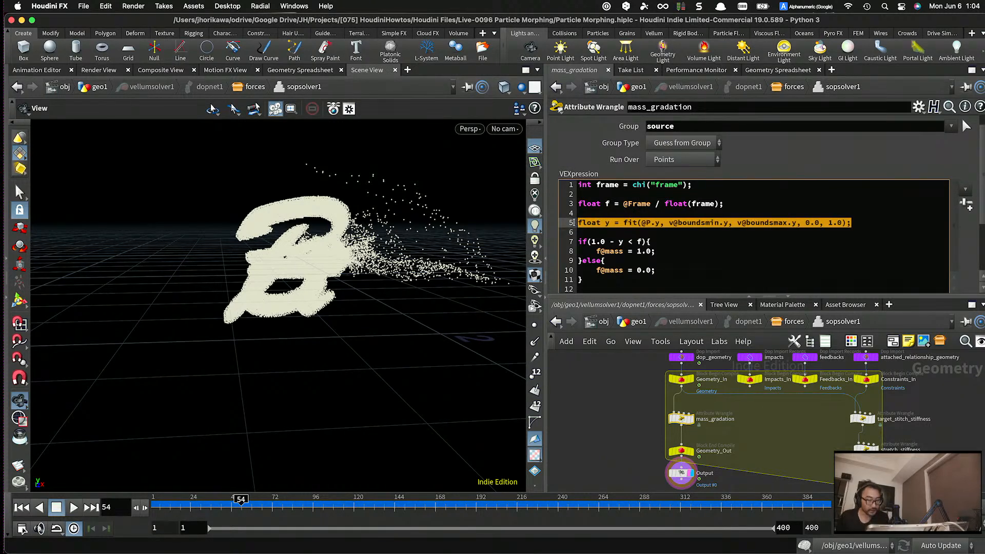
key(super+x)
click(737, 184)
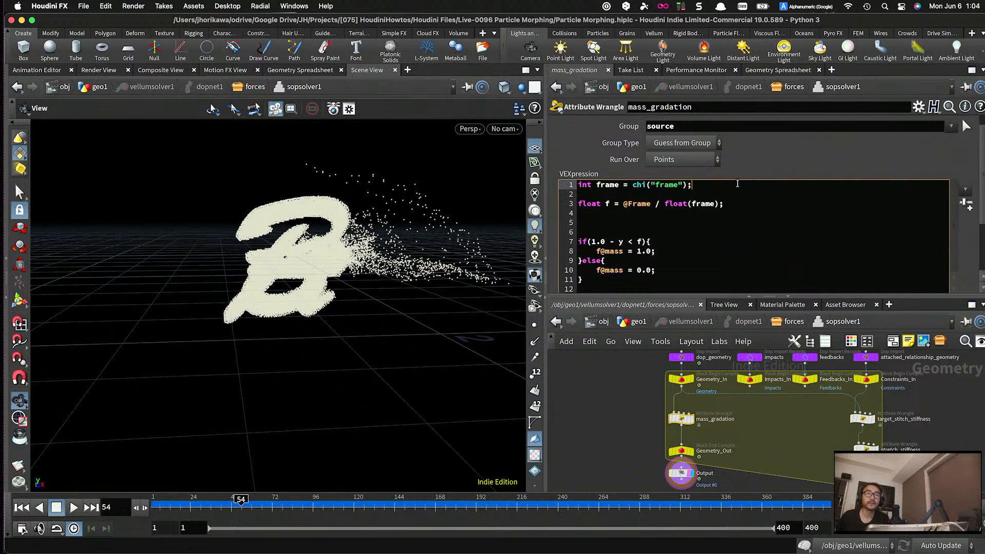
key(Return)
key(Return)
key(super+v)
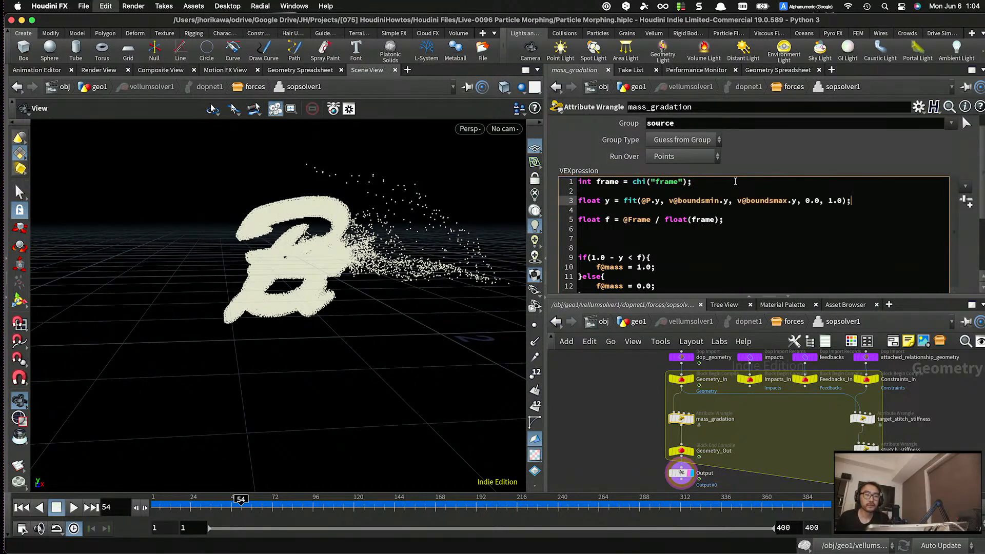
- Set the Frame parameter of the mass_gradation wrangle to 140
scroll(976, 241, down, 4)
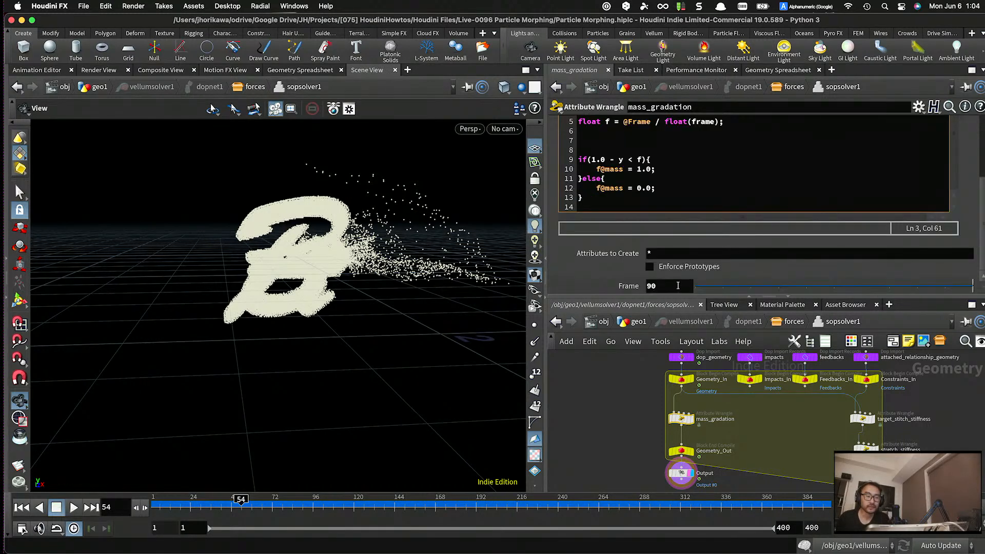
drag(672, 287, 604, 285)
text(1)
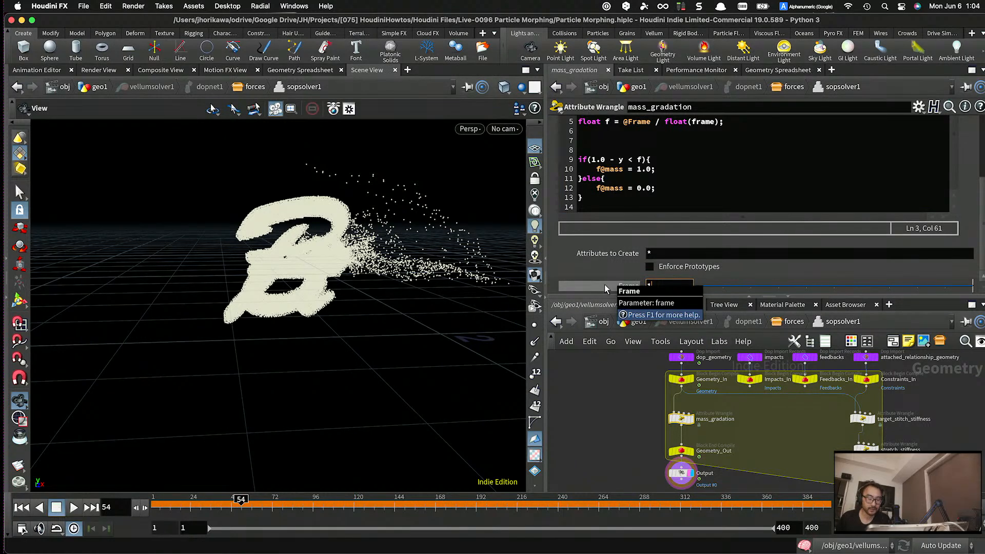
text(30)
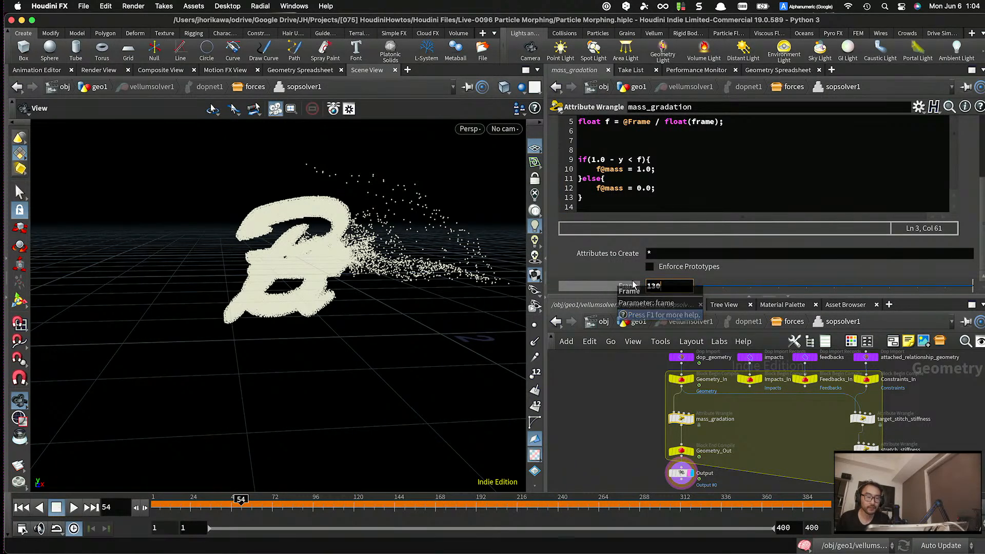
key(BackSpace)
text(4)
key(Return)
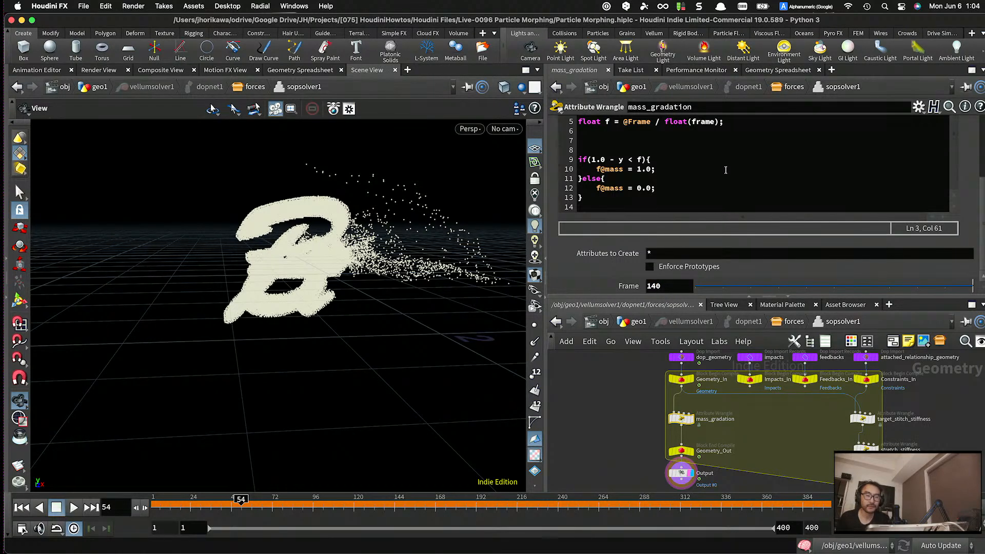
- Copy the line float offset = frame * y; from the target_stitch_stiffness code to directly below the float y line in mass_gradation
scroll(726, 174, up, 5)
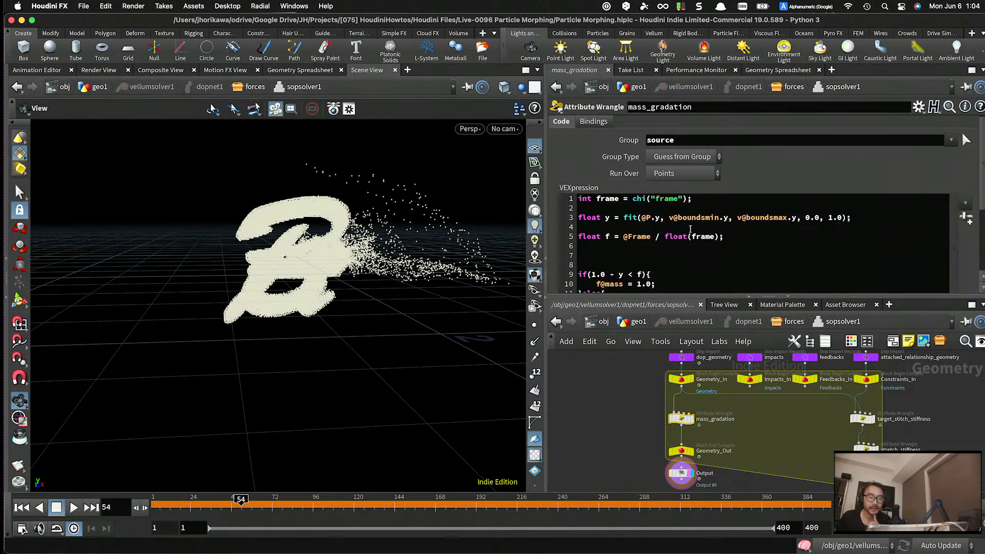
click(864, 217)
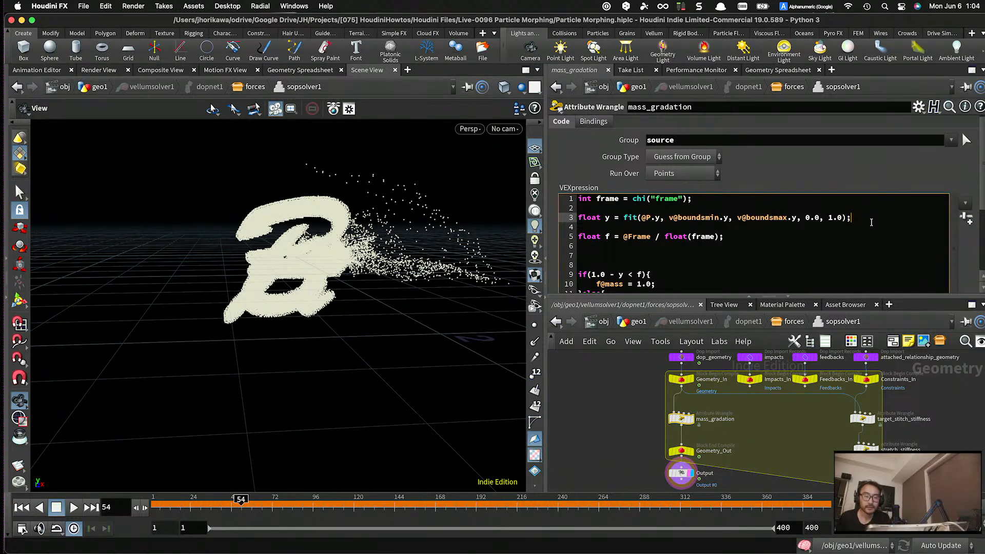
key(Return)
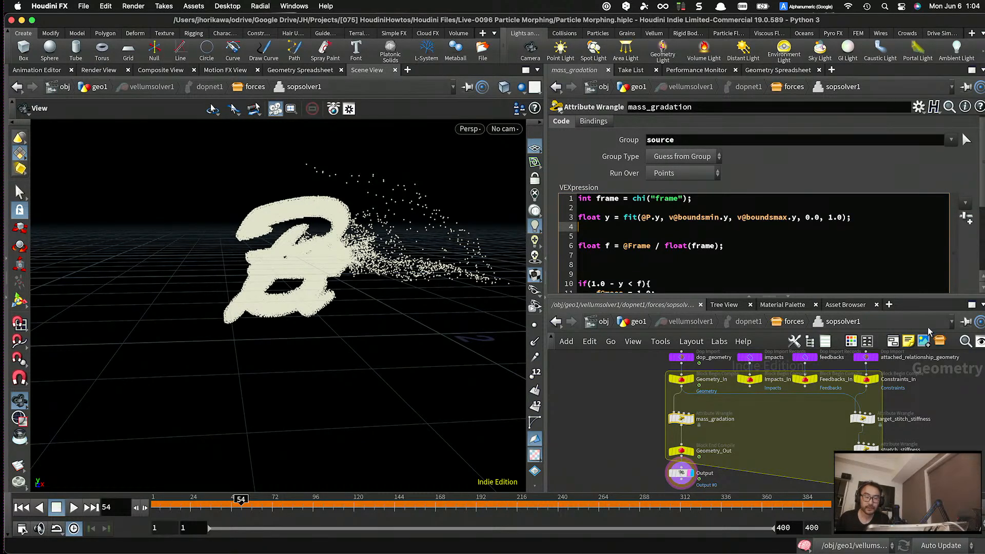
click(863, 418)
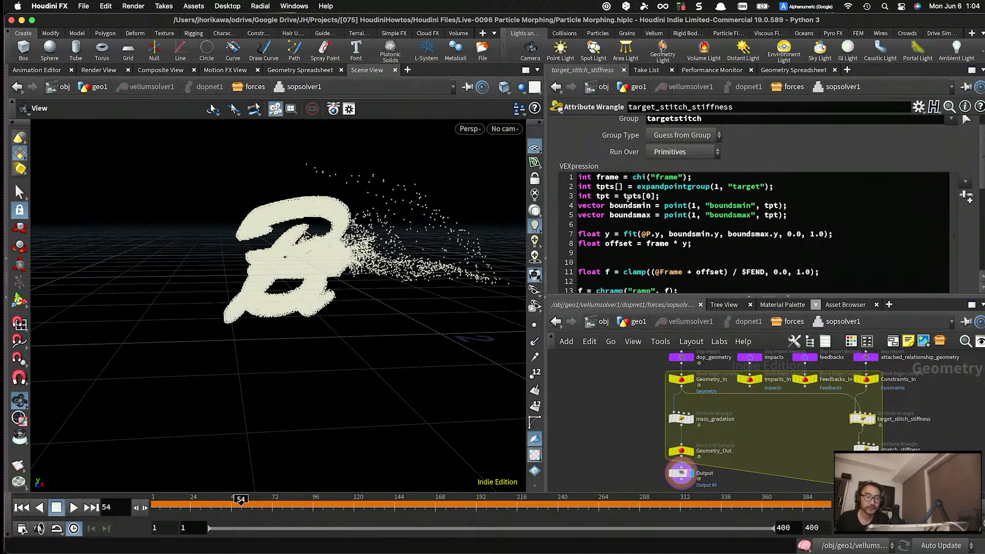
drag(690, 243, 575, 241)
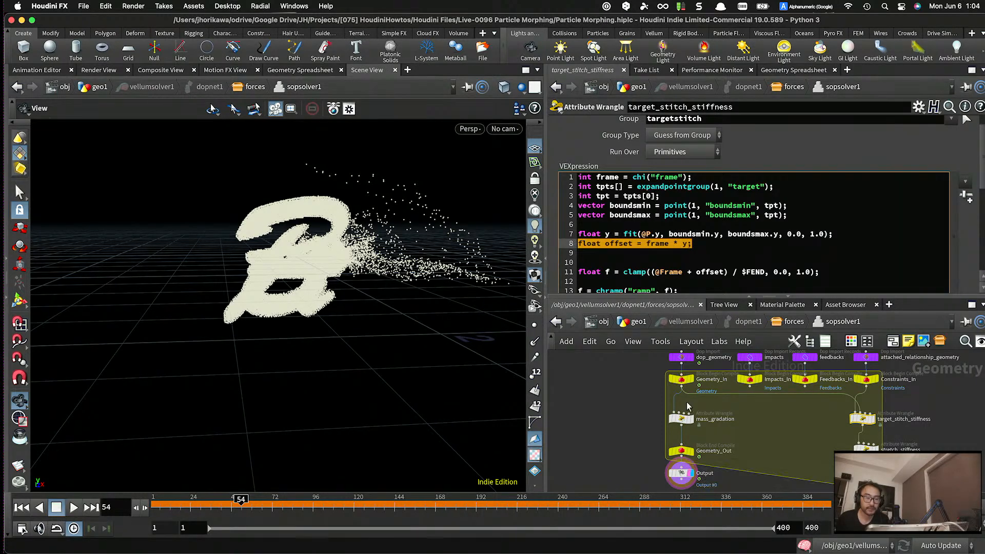
click(682, 419)
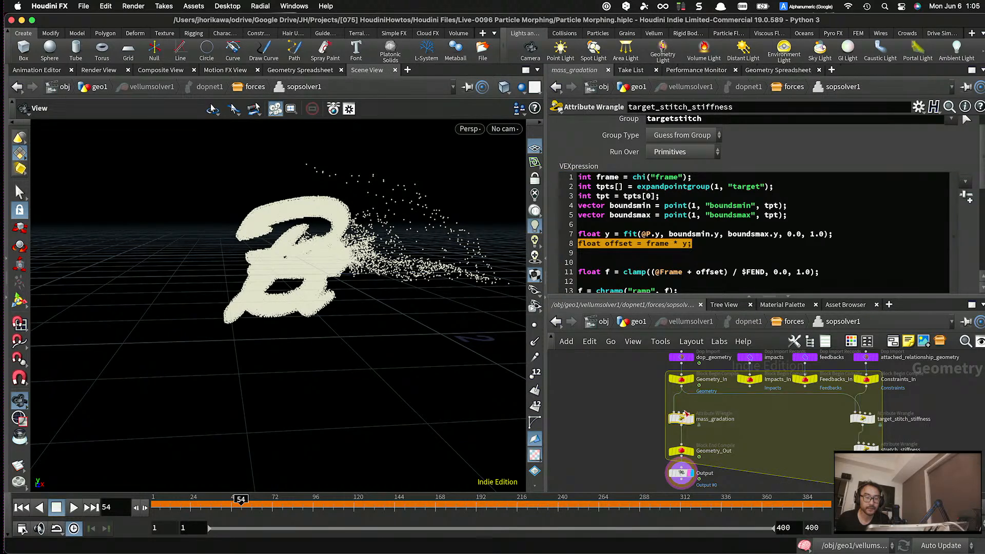
click(639, 226)
key(ctrl+v)
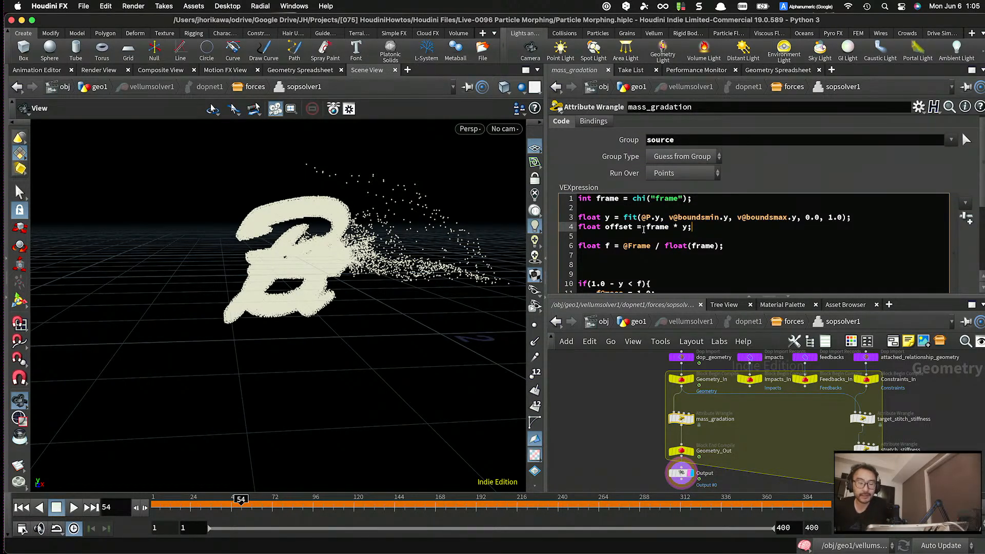
drag(623, 246, 647, 246)
click(651, 246)
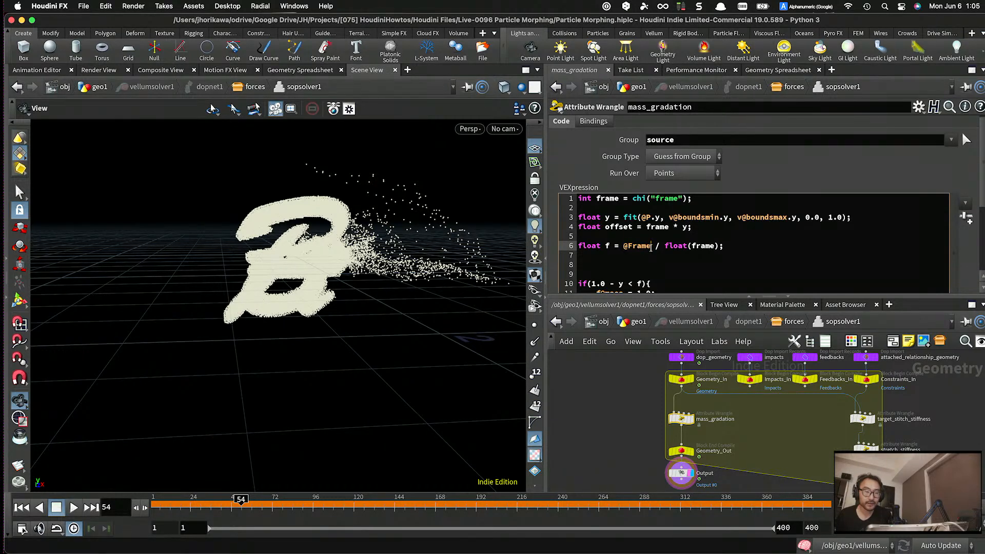
double_click(625, 246)
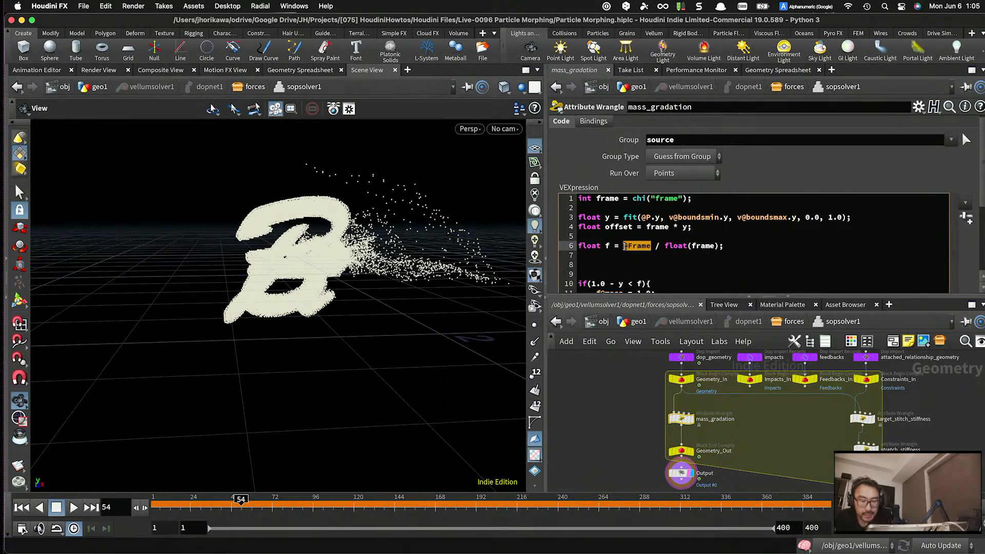
click(651, 246)
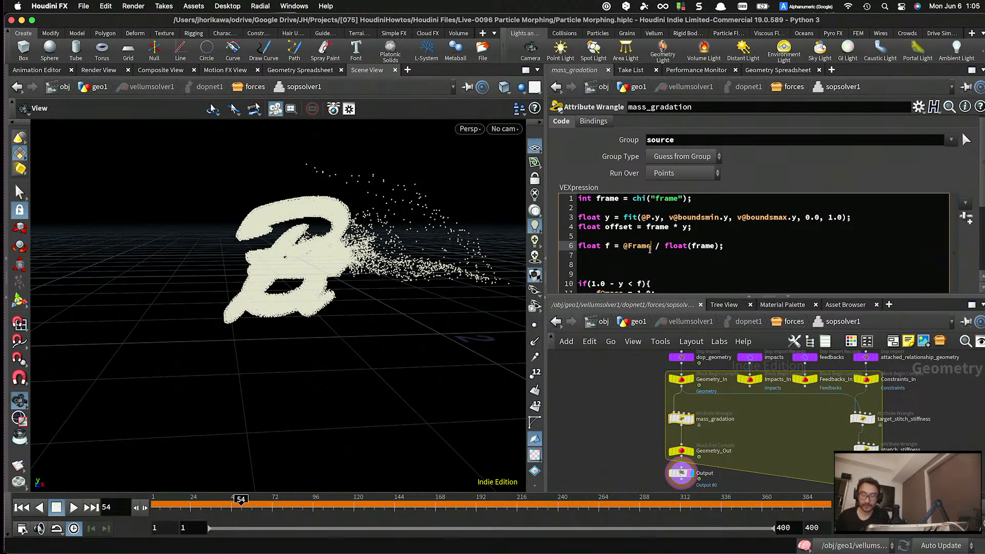
text(- offset )
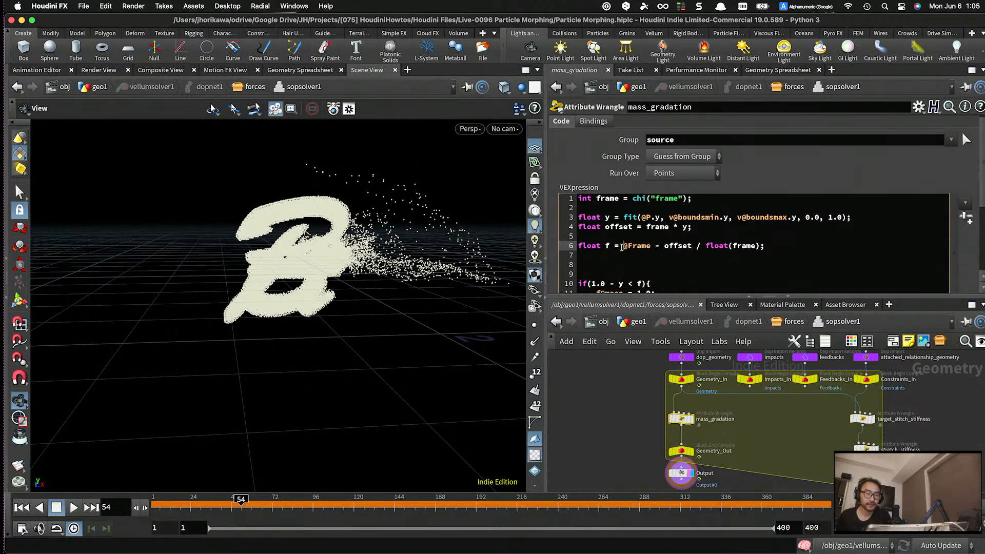
text(()
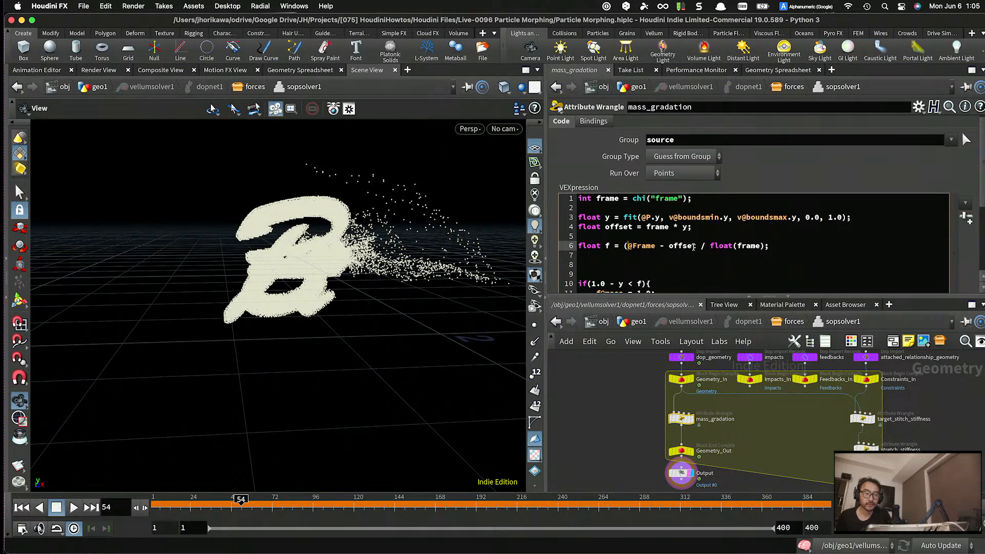
text())
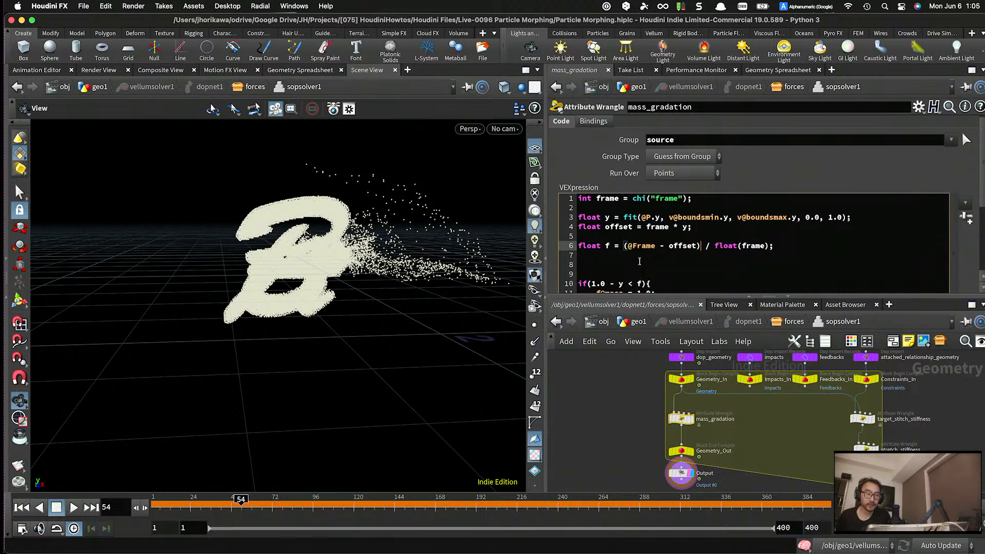
- Wrap the float f expression in a clamp function with limits 0.0 and 1.0
text(clamp)
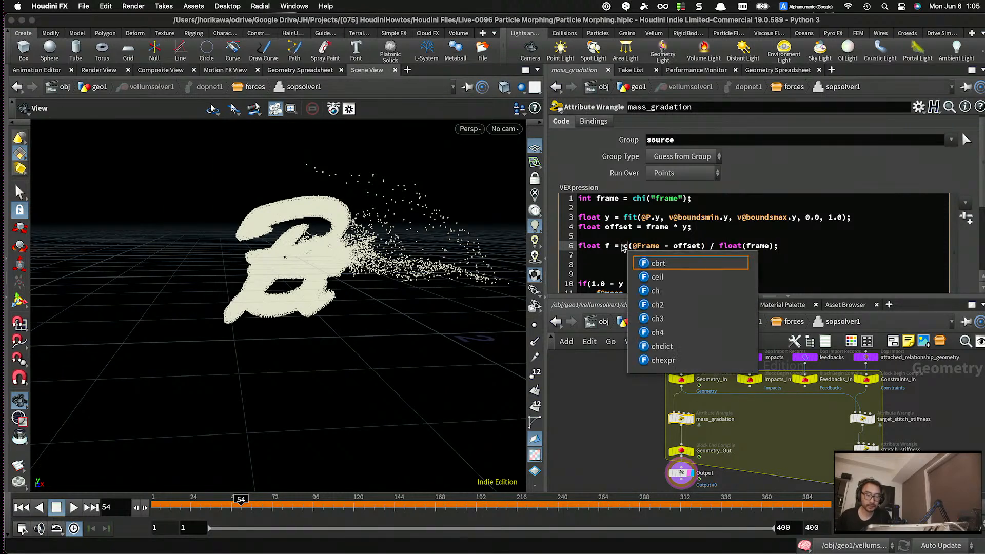
text(()
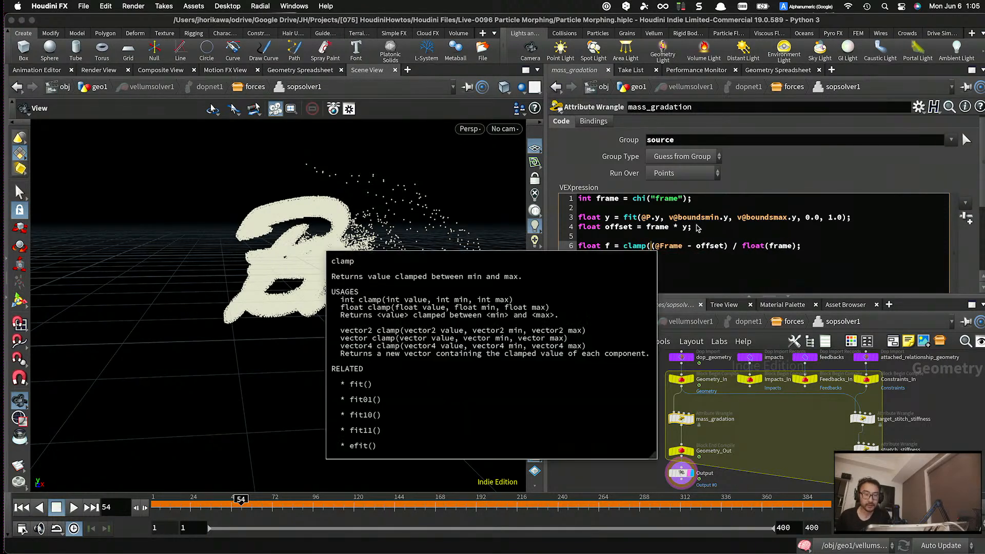
click(798, 246)
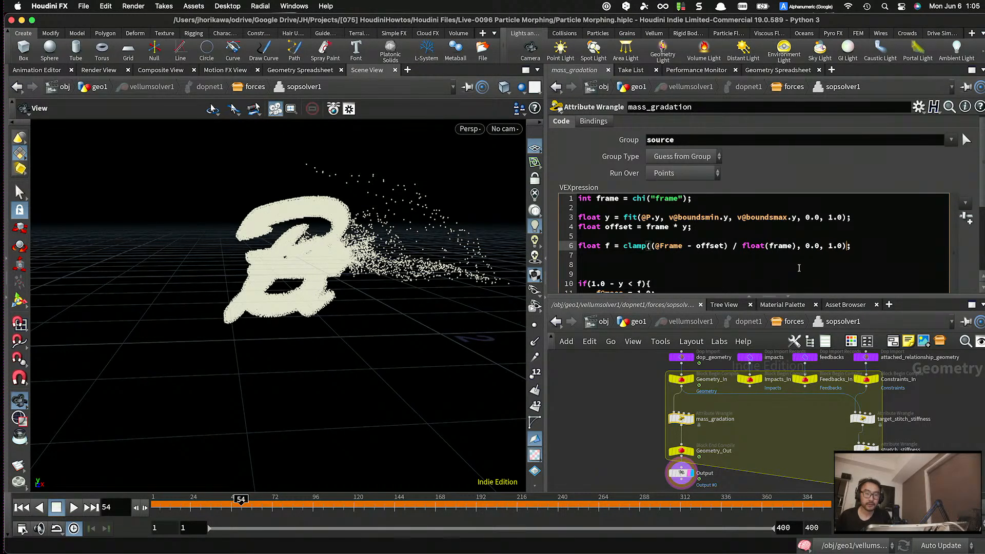
- Replace the if/else block at the end of the mass_gradation code with f@mass = fit01(f, 0.0, 1.0);
scroll(790, 265, down, 2)
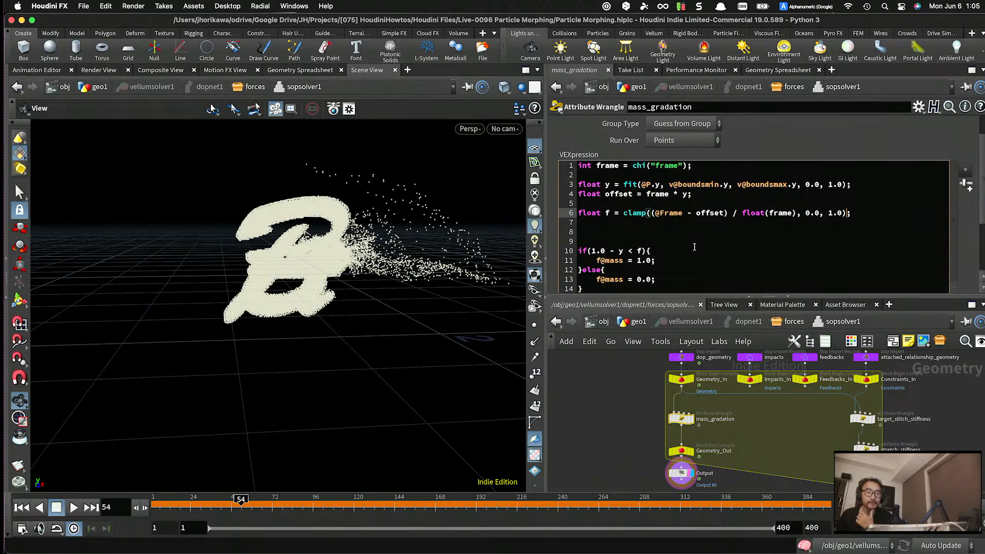
scroll(694, 247, down, 2)
drag(655, 264, 559, 203)
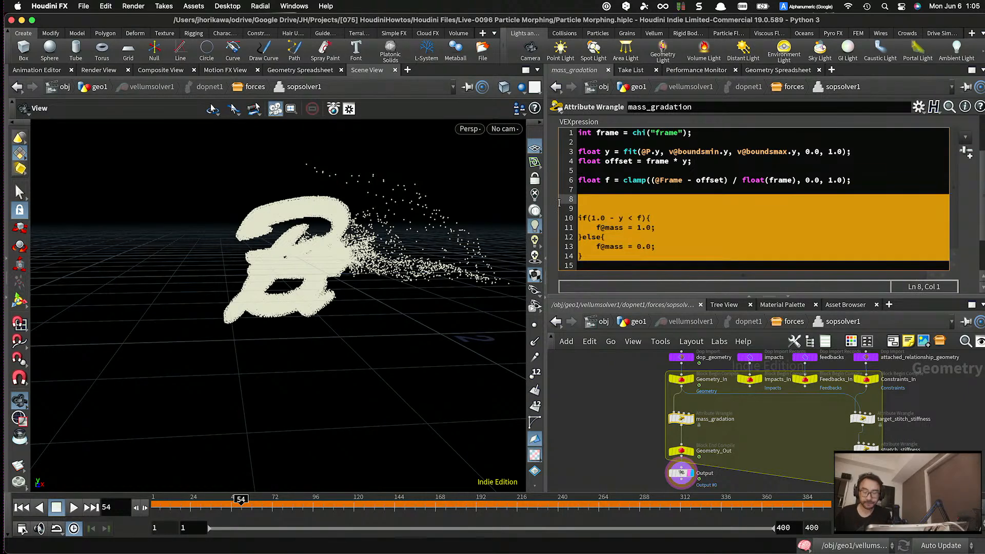
key(BackSpace)
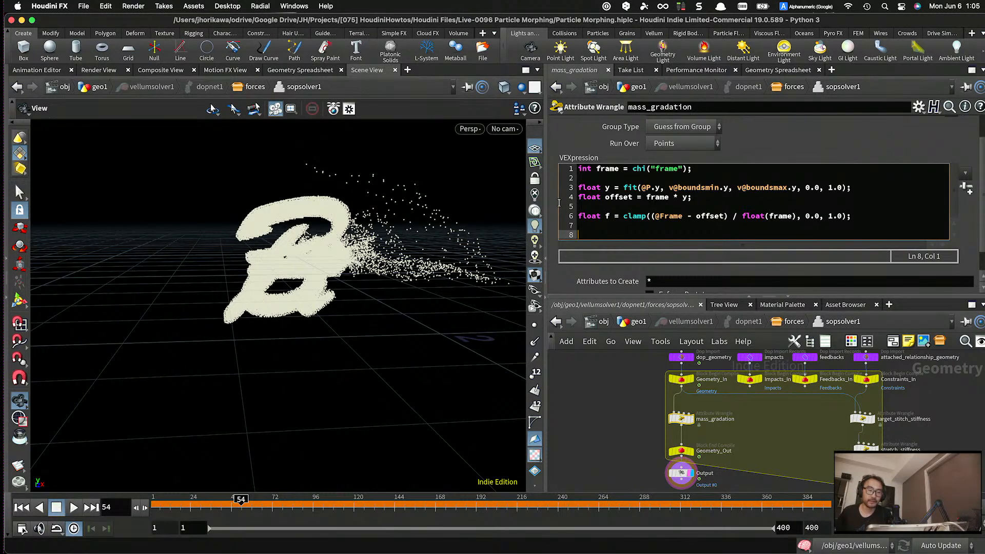
text(f@mass = f)
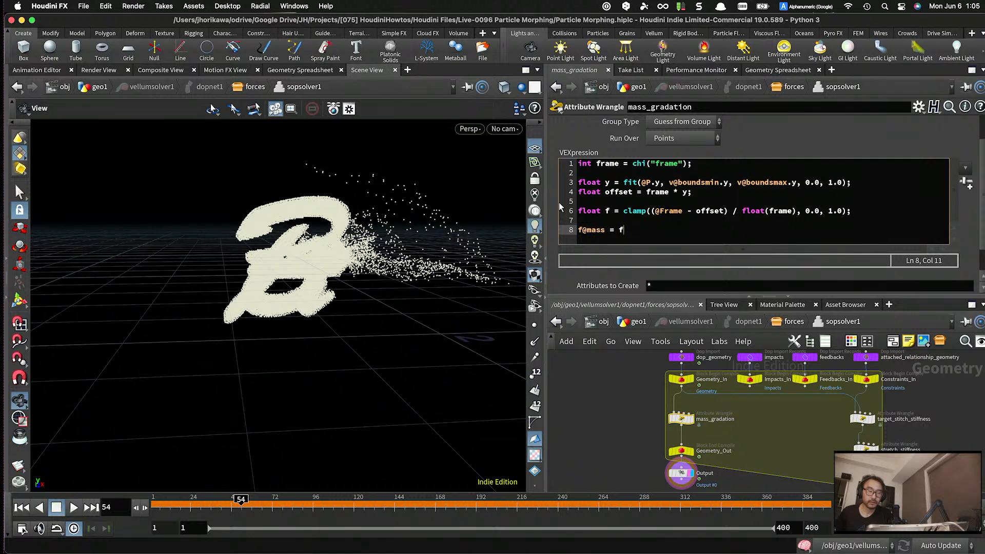
text(it01()
key(BackSpace)
text(f, )
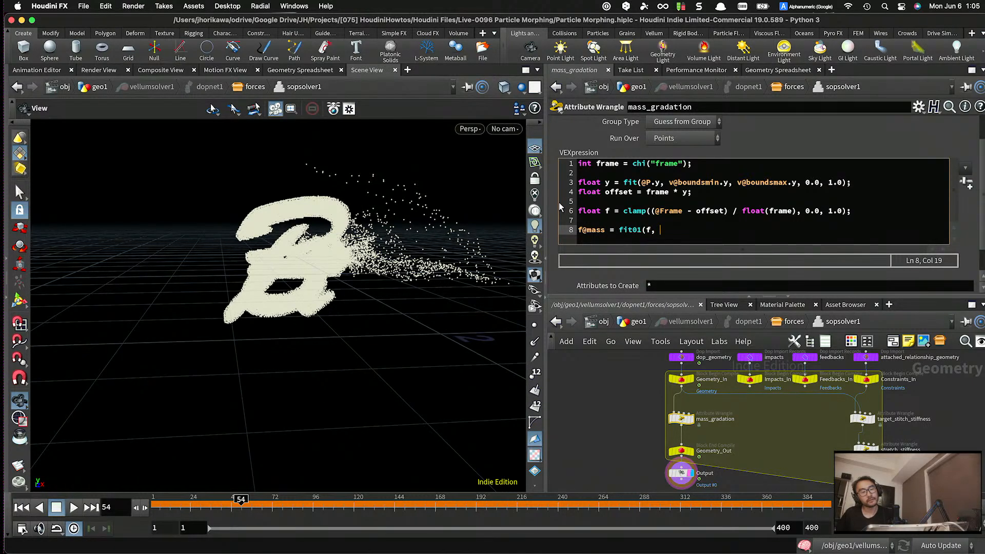
text(0.0, 1.0);)
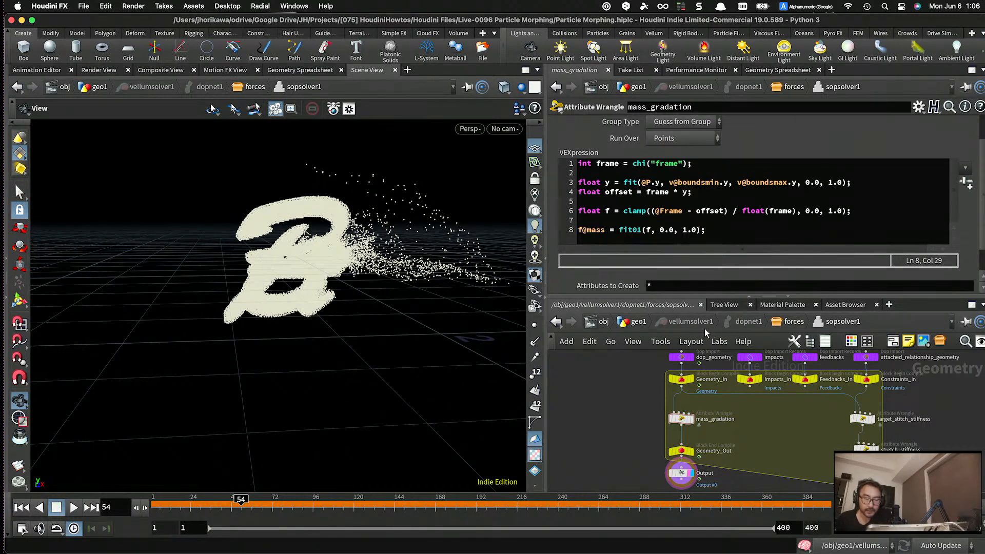
- Go up to geo1, rewind to frame 1 and play the recalculated simulation, stopping at frame 38
click(638, 322)
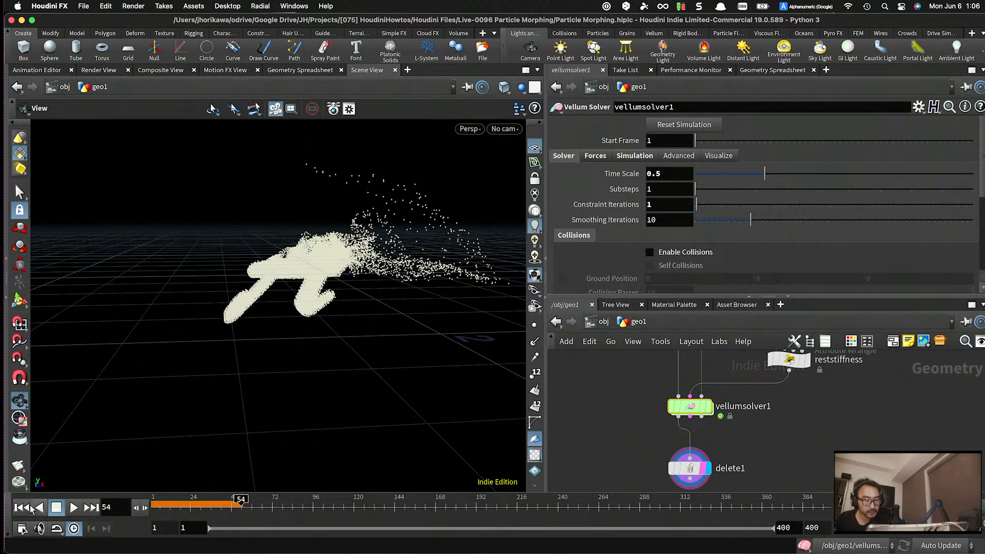
click(22, 508)
click(75, 508)
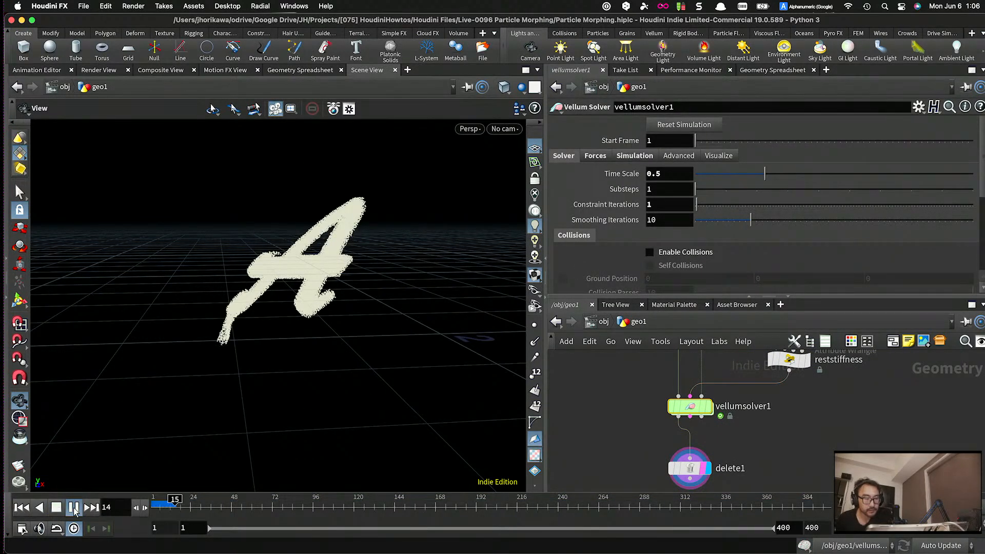
click(75, 508)
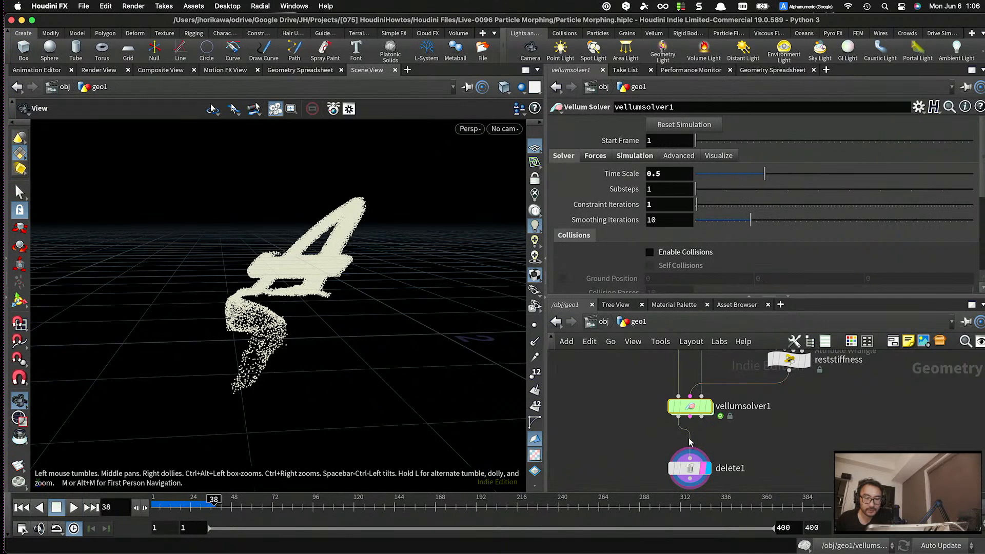
- Return to sopsolver1 and reverse the output range of the float y fit in mass_gradation to 1.0, 0.0
double_click(693, 407)
double_click(733, 403)
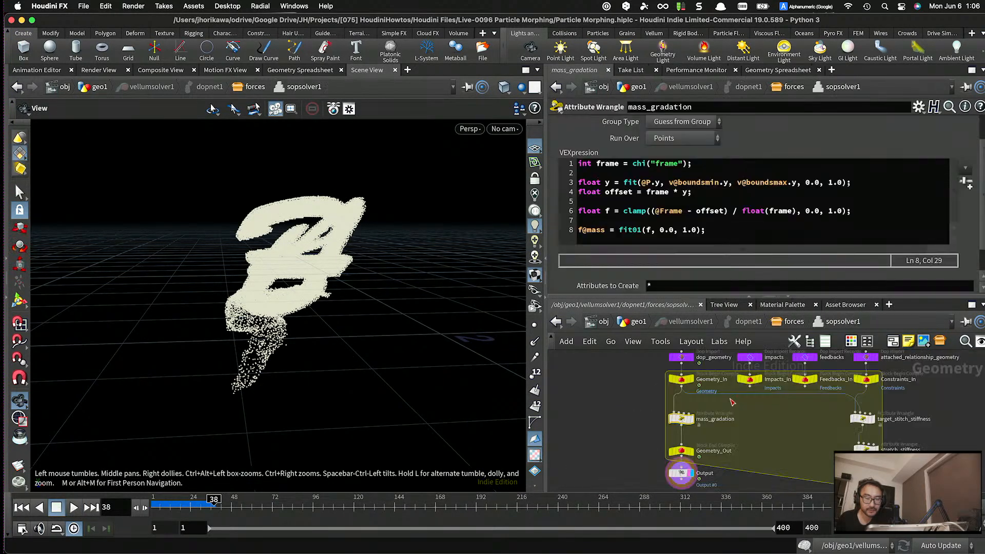
scroll(702, 423, up, 2)
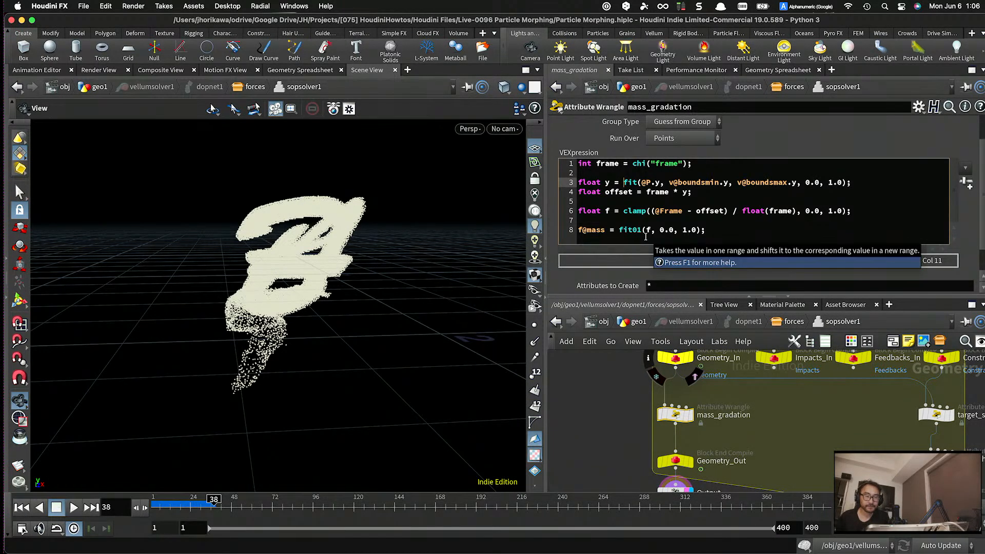
click(806, 183)
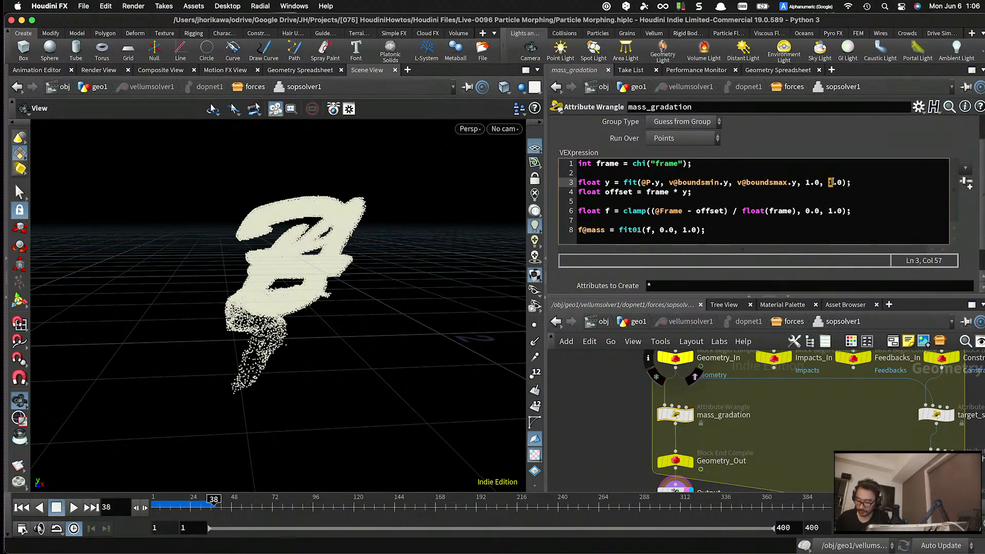
click(820, 439)
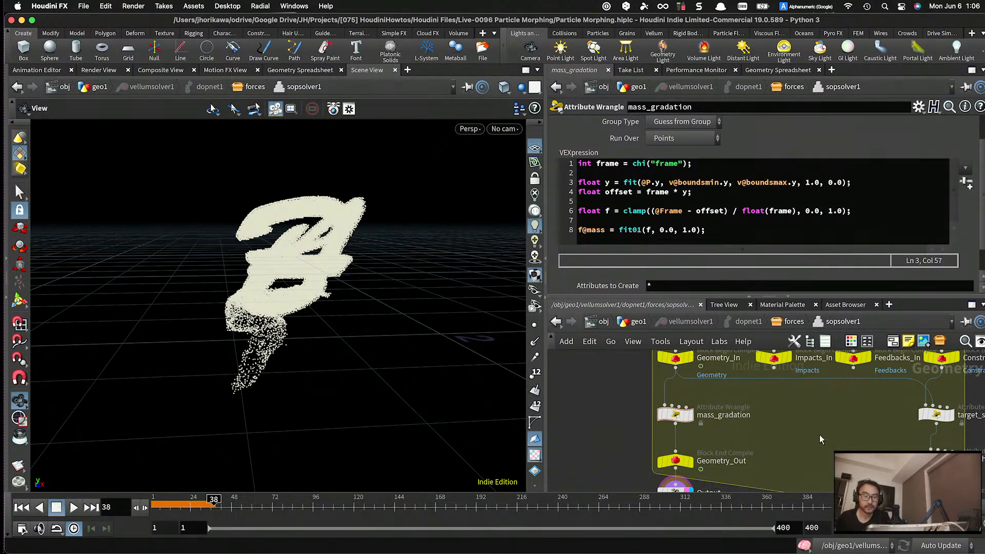
- Go back up to geo1, rewind to frame 1 and play the full morph, stopping at frame 376
click(648, 324)
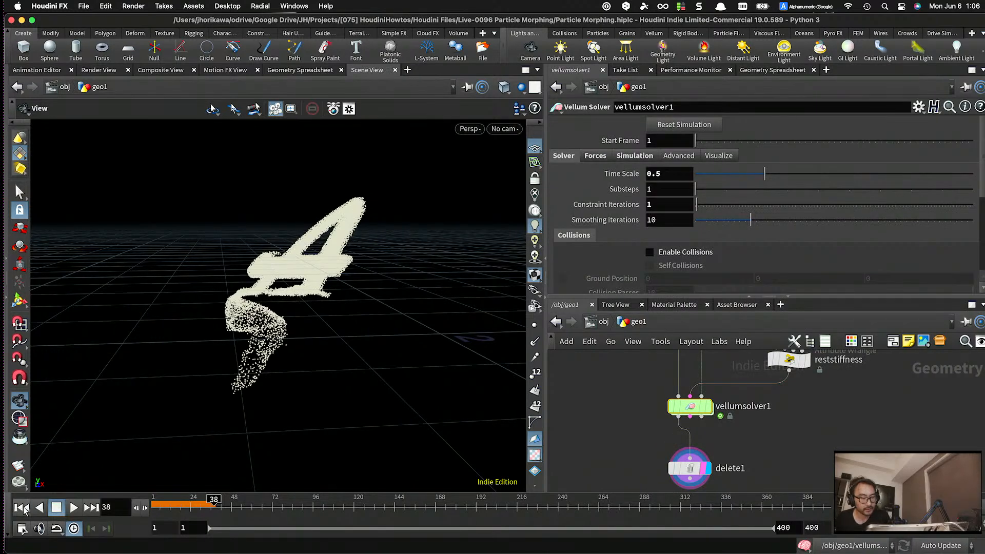
click(22, 508)
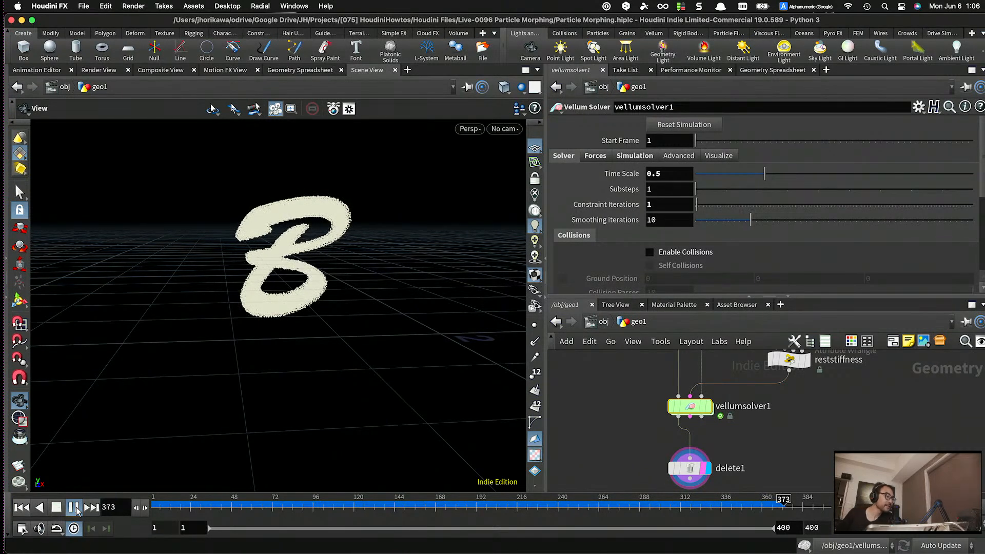
click(74, 507)
- Set the stretch stiffness of vellumglue1 to 4
scroll(787, 400, down, 5)
scroll(787, 400, down, 5)
scroll(779, 405, up, 3)
scroll(765, 413, up, 5)
middle_drag(775, 482, 773, 444)
scroll(759, 414, down, 5)
middle_drag(771, 370, 770, 400)
scroll(770, 401, up, 5)
click(735, 379)
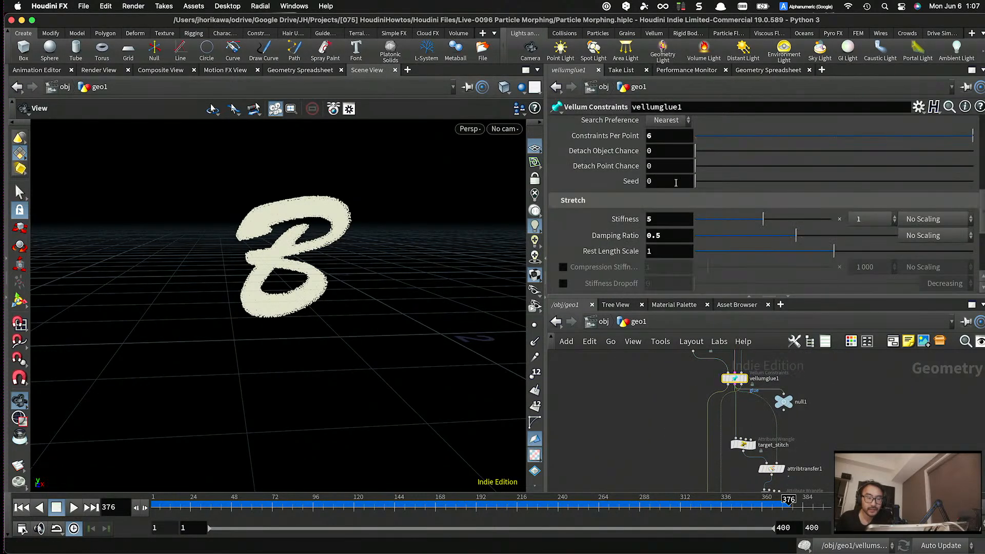
mouse_move(634, 221)
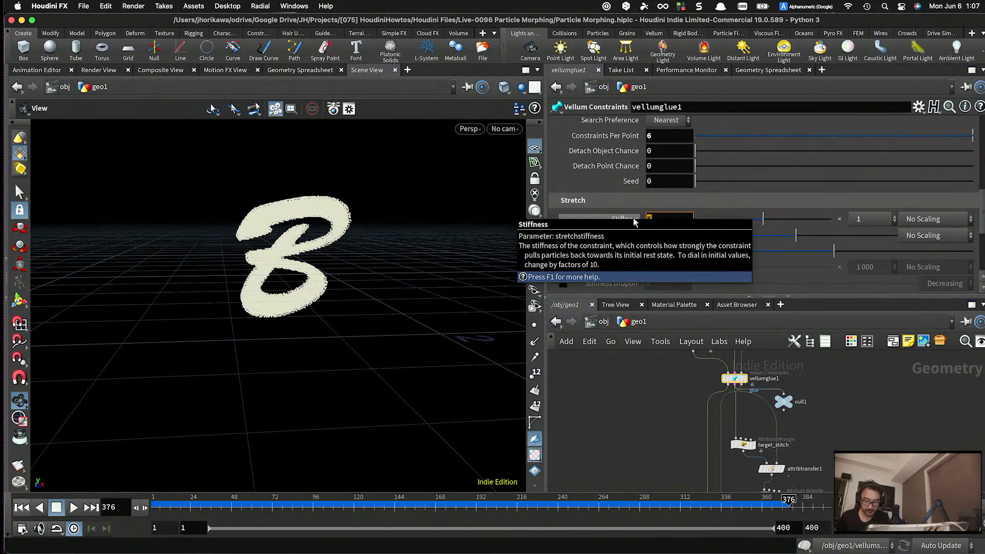
middle_drag(635, 378, 564, 337)
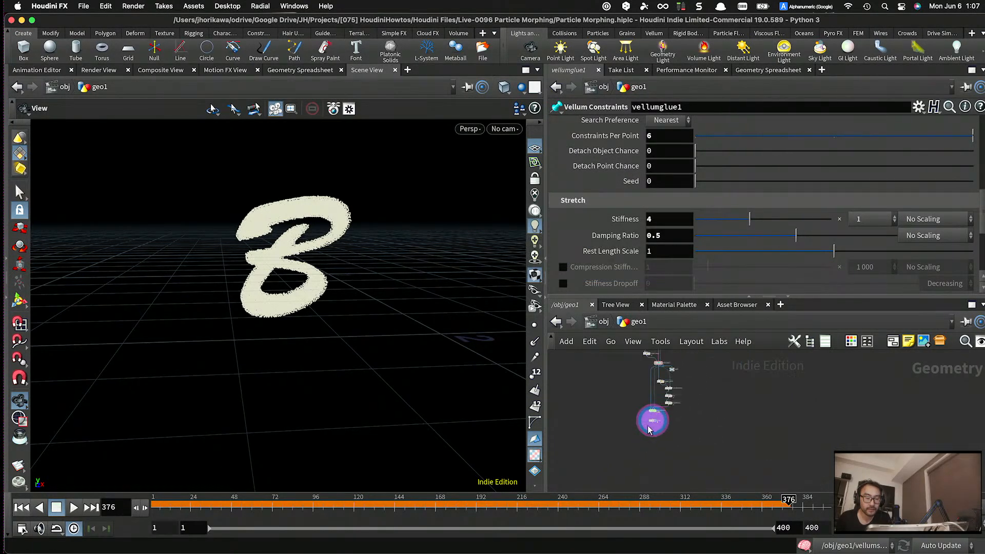
- Lower the vellumglue1 stretch stiffness to 3
middle_drag(728, 391, 732, 432)
click(683, 400)
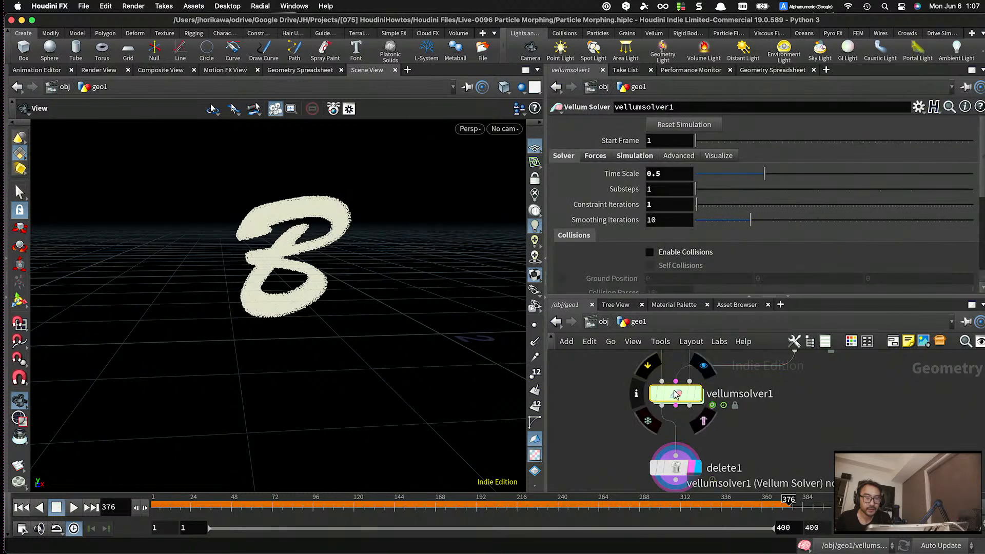
scroll(733, 422, down, 5)
middle_drag(747, 359, 748, 418)
scroll(748, 413, up, 3)
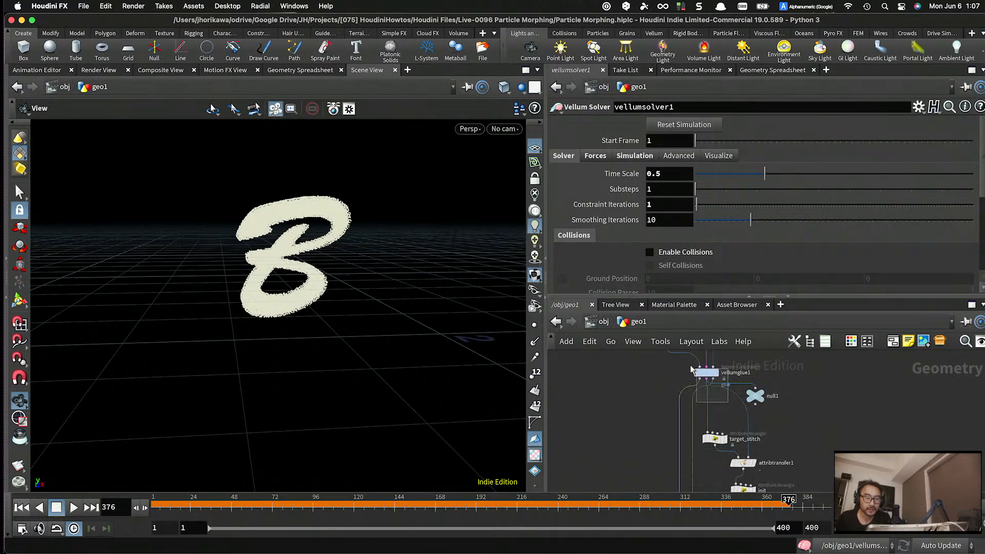
click(709, 374)
drag(660, 216, 633, 218)
text(3)
key(Return)
- Go into sopsolver1 inside vellumsolver1 and set the Frame parameter of target_stitch_stiffness to 150
scroll(636, 383, down, 6)
scroll(639, 435, up, 4)
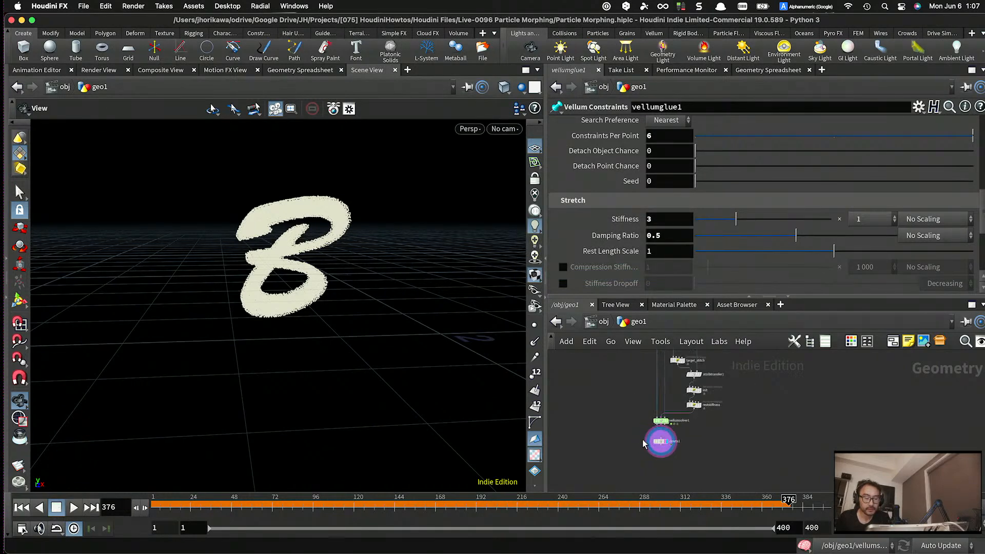
scroll(667, 450, up, 2)
double_click(657, 408)
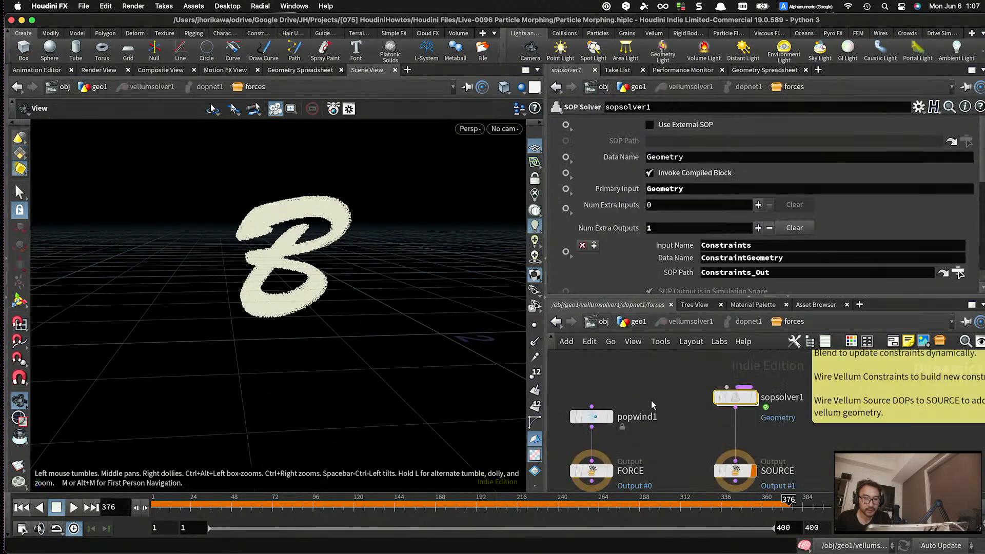
scroll(710, 389, up, 5)
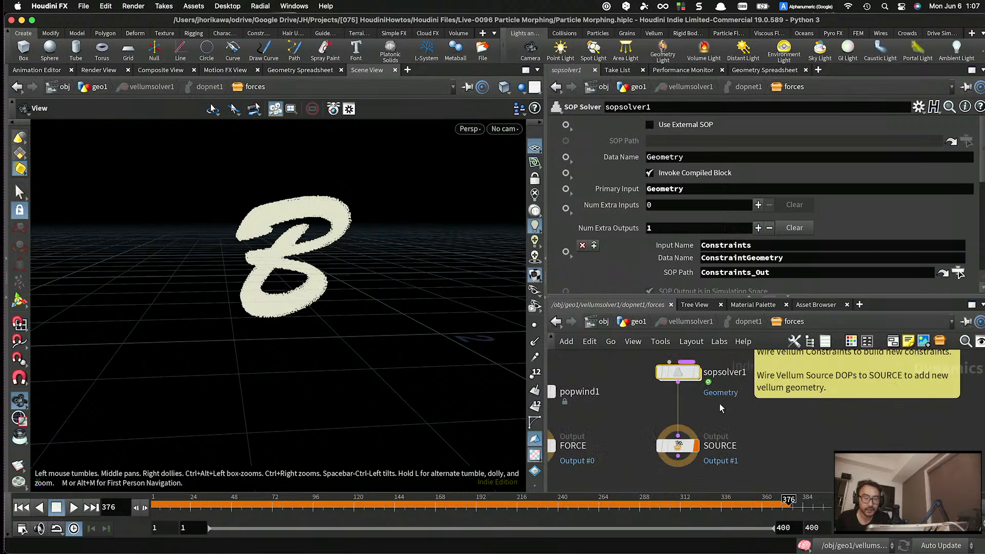
double_click(678, 372)
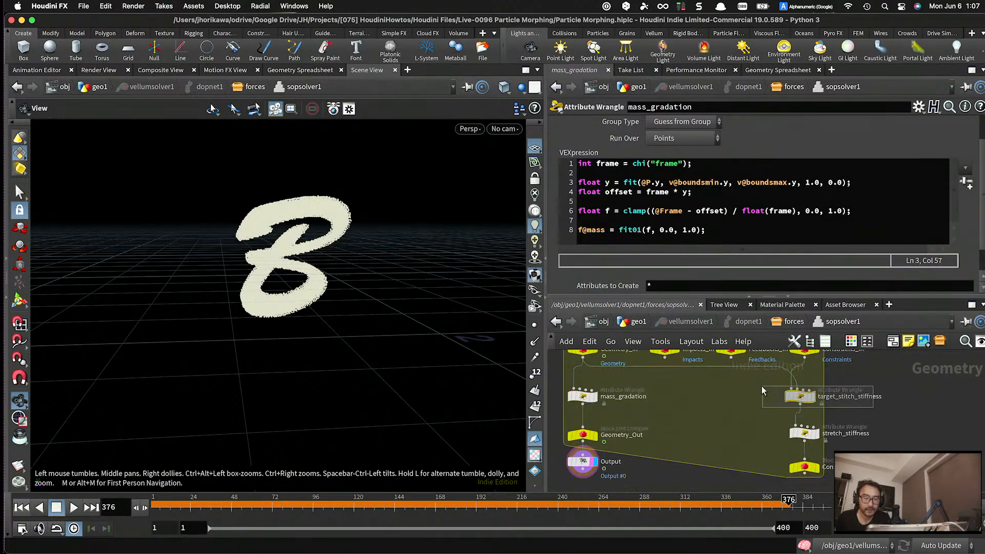
click(799, 396)
scroll(961, 224, down, 5)
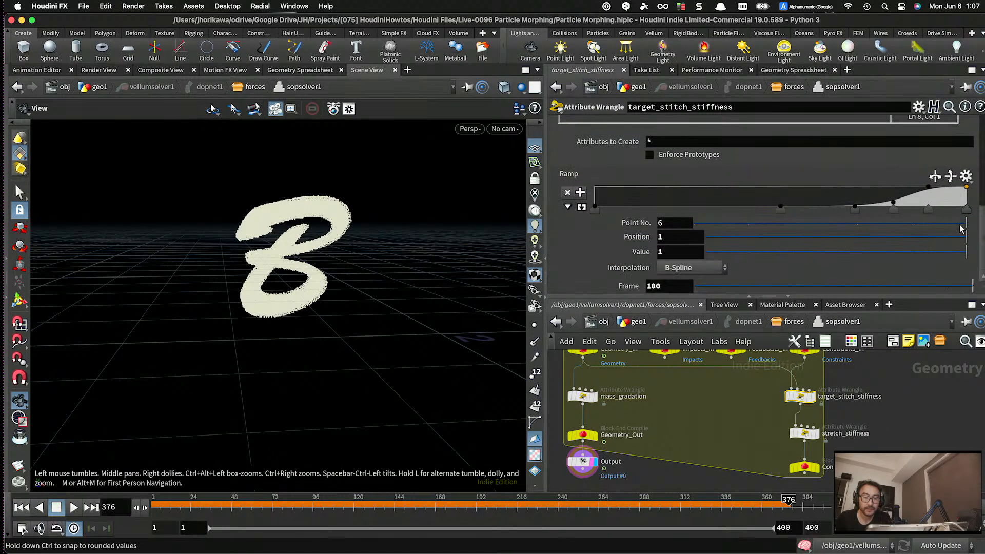
double_click(683, 285)
text(1)
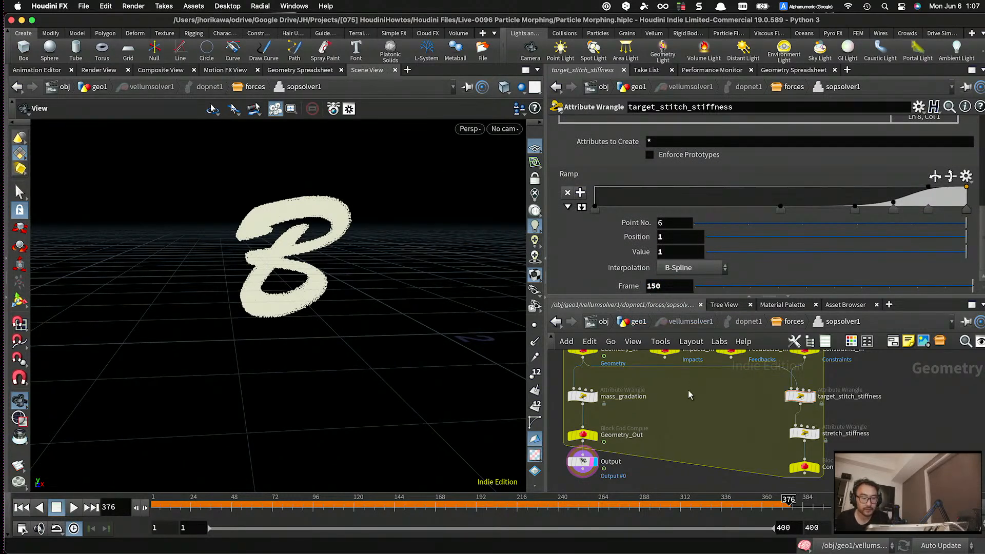
- Set the Frame parameter of mass_gradation to 150 and rewind to frame 1
scroll(687, 391, down, 3)
scroll(658, 398, up, 3)
click(607, 392)
scroll(628, 287, down, 2)
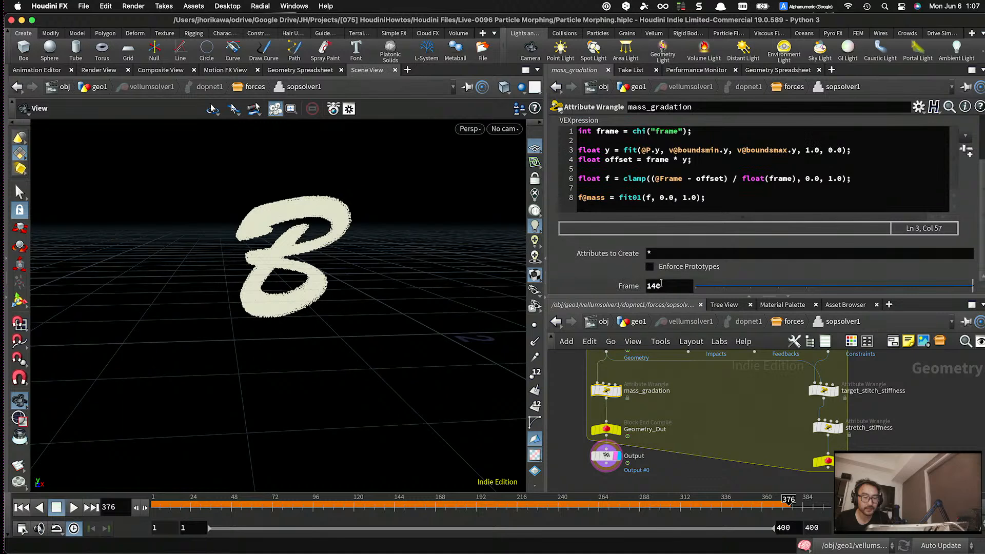
text(150)
key(Return)
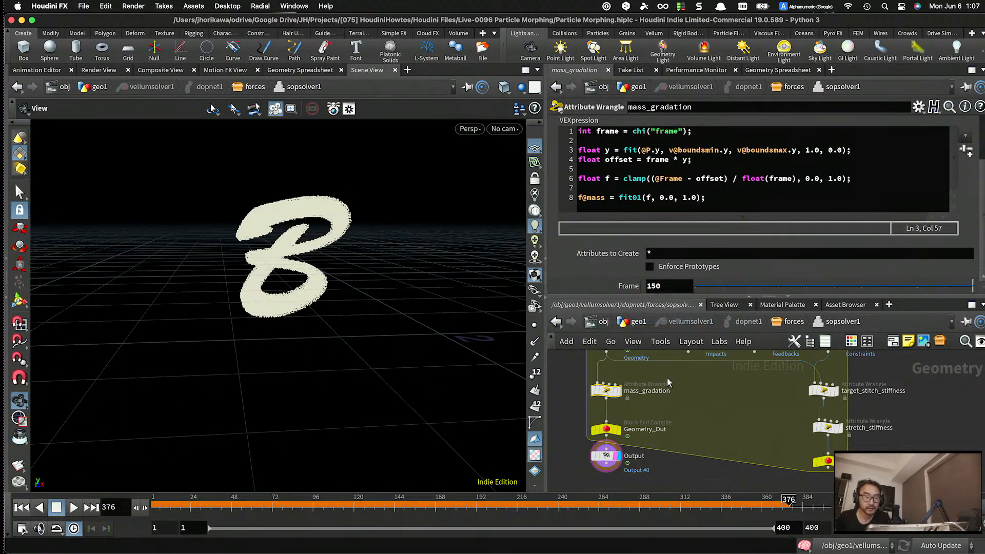
click(17, 508)
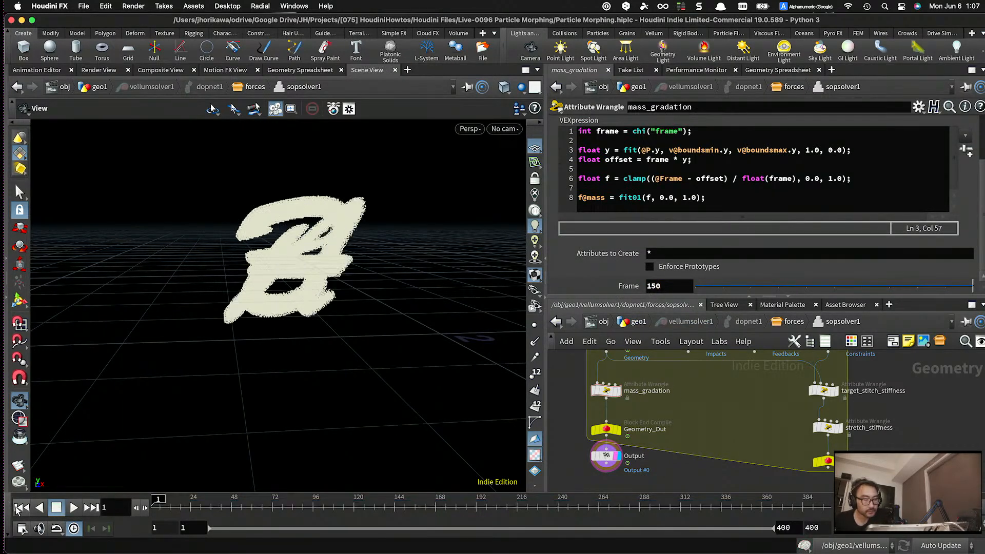
- Enlarge the target_stitch_stiffness ramp and shift its inner points to positions of about 0.6, 0.75, 0.84 and 0.93
scroll(619, 244, up, 3)
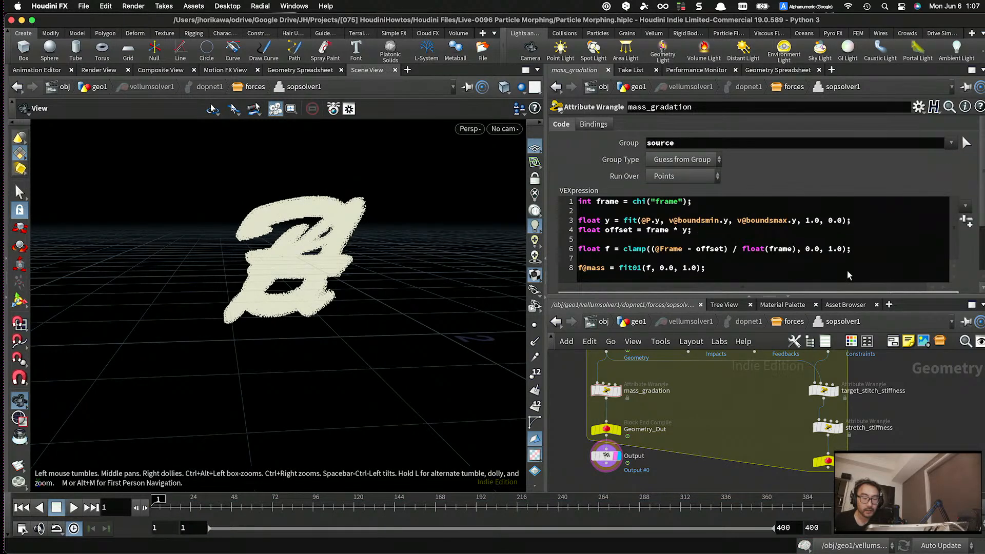
scroll(769, 371, down, 5)
scroll(831, 387, up, 10)
click(752, 388)
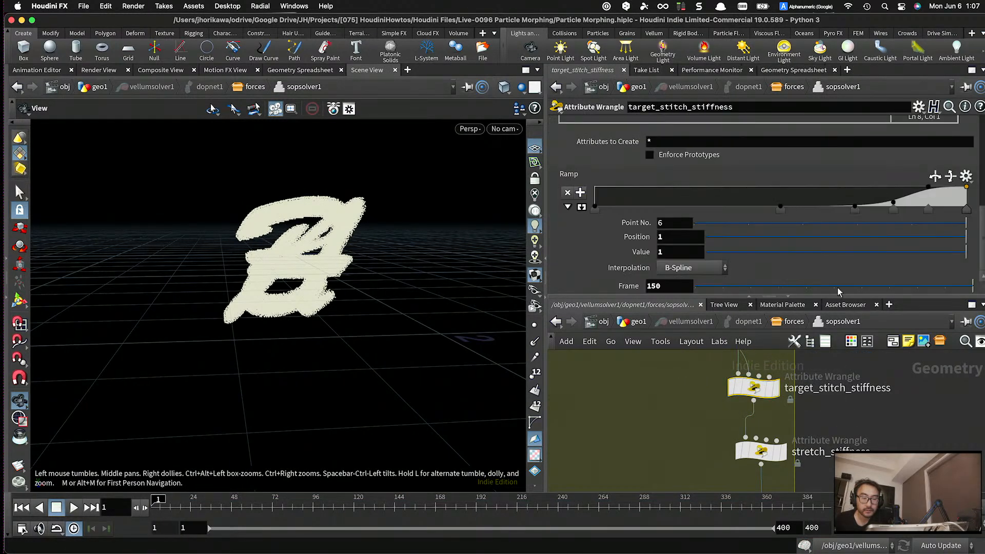
scroll(918, 248, up, 4)
scroll(919, 248, down, 3)
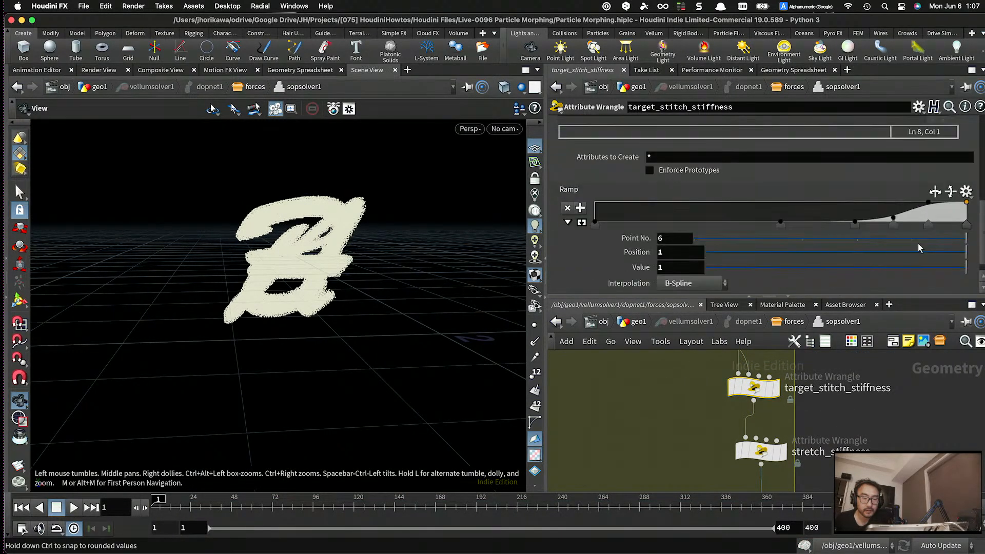
click(581, 222)
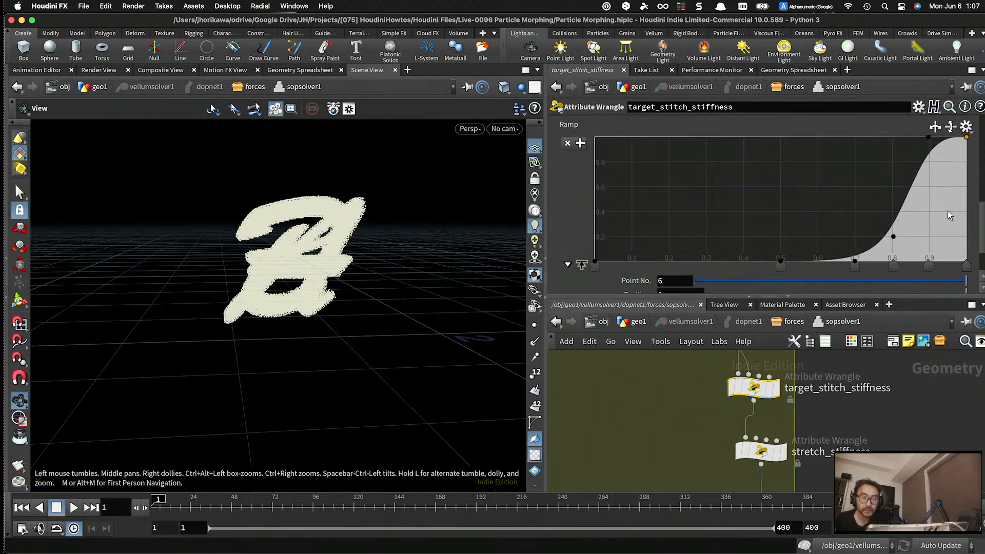
drag(929, 268, 904, 268)
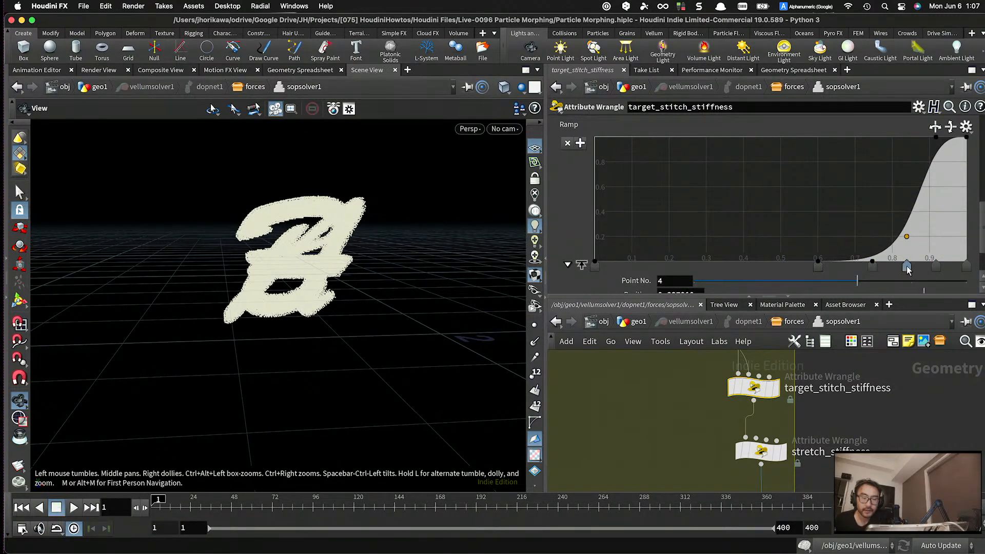
drag(935, 264, 938, 265)
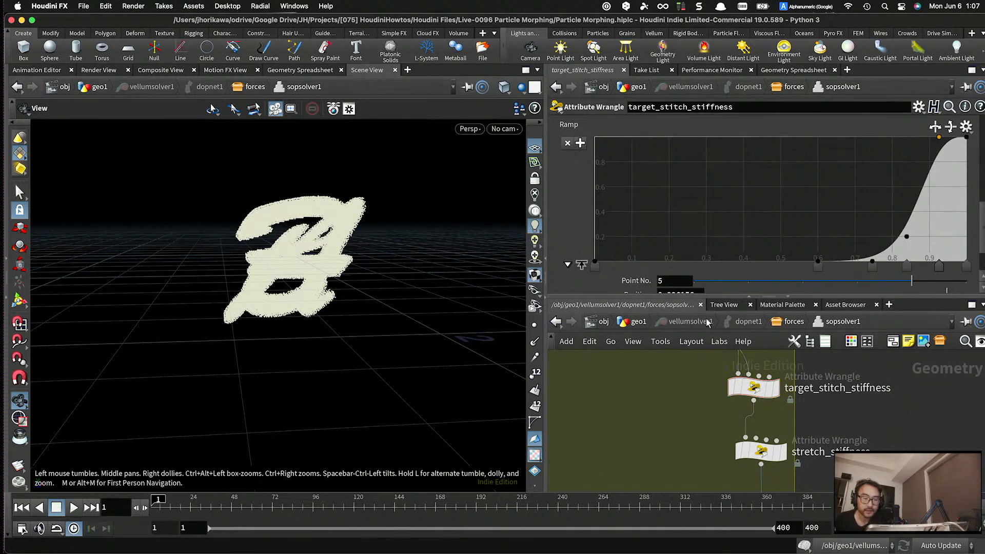
- Go up to geo1, save the scene and play the simulation from frame 1
click(638, 322)
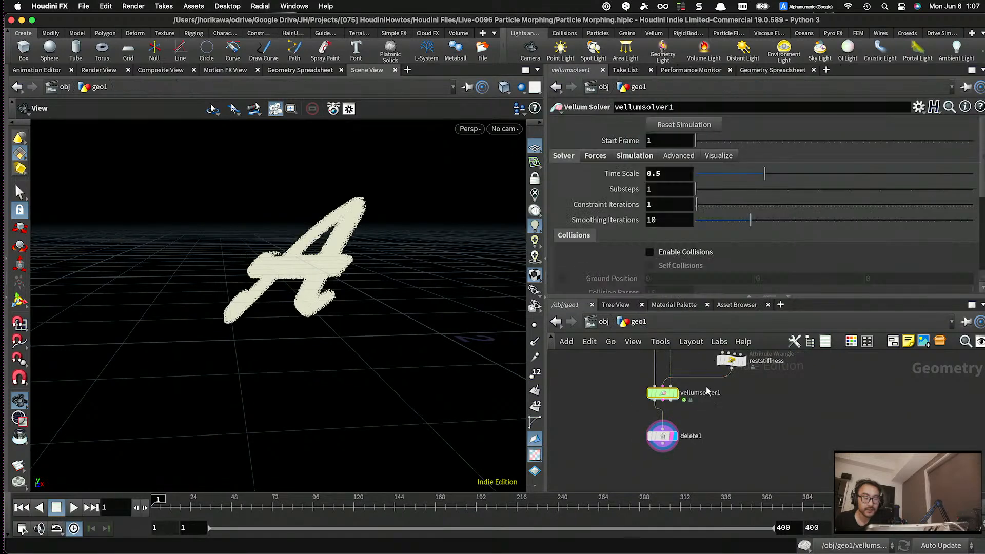
key(ctrl+s)
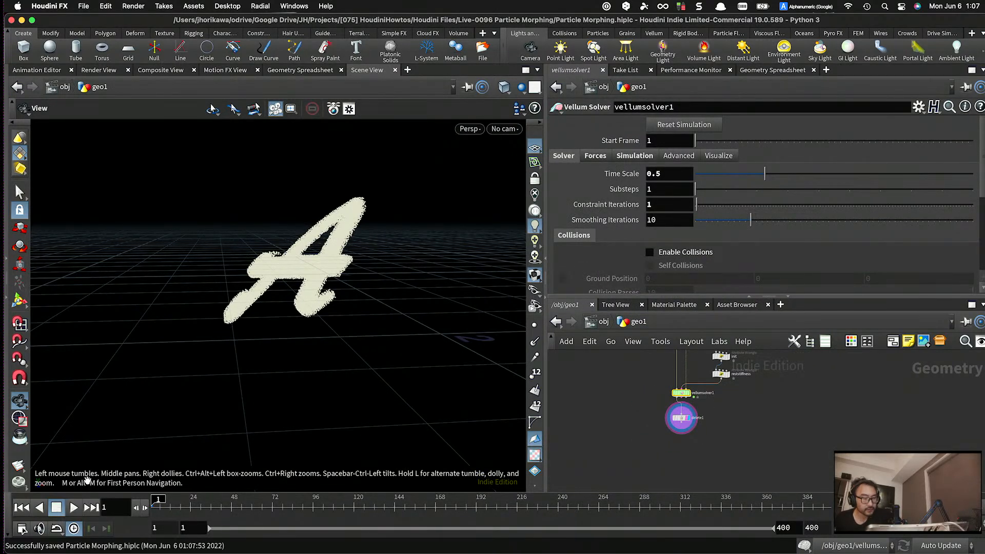
click(75, 508)
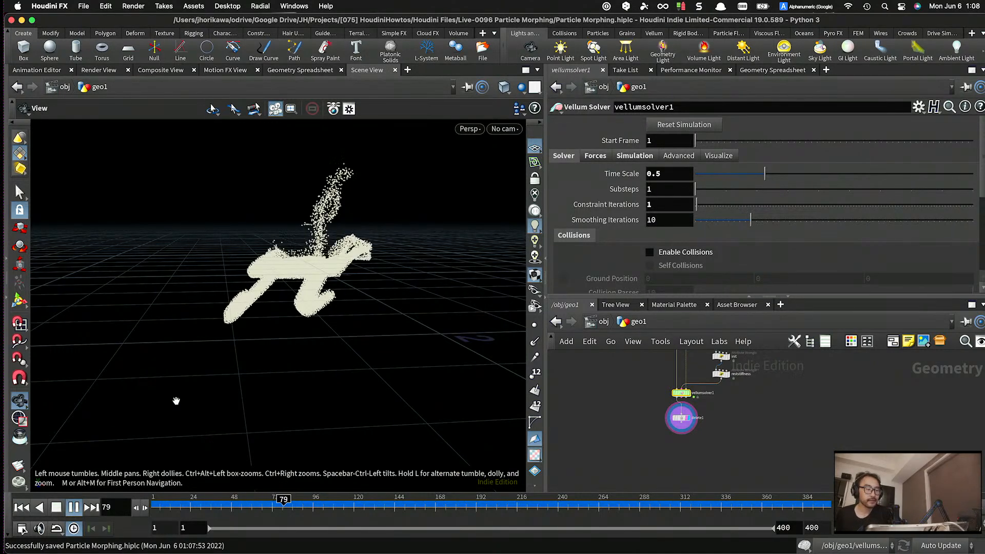
- Scrub the cached simulation back to frame 43 and examine the particles close up from different angles
drag(308, 500, 280, 499)
scroll(354, 307, up, 5)
drag(329, 252, 309, 390)
drag(253, 502, 222, 500)
drag(340, 348, 411, 336)
scroll(736, 446, up, 5)
- Set the stretch stiffness of vellumglue1 to 1
scroll(736, 447, down, 3)
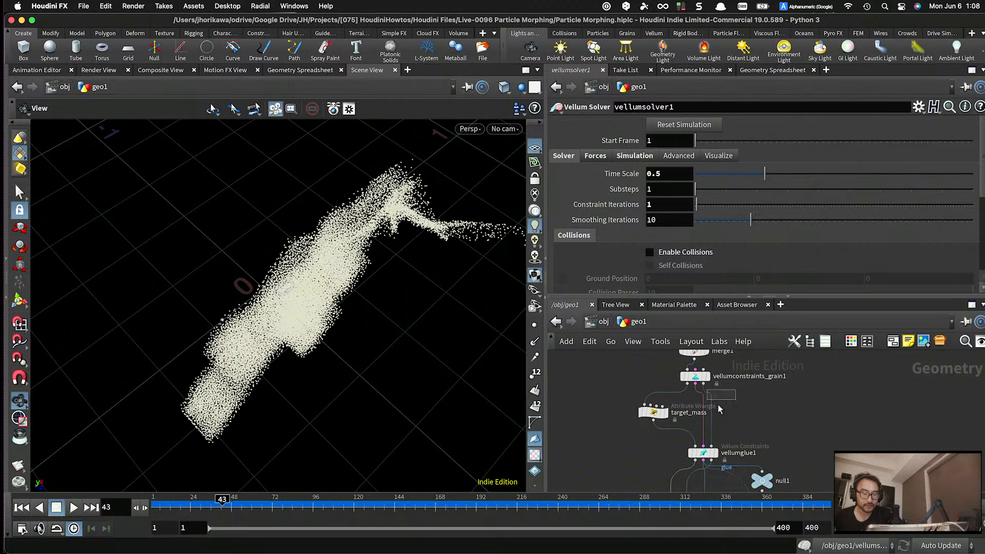
scroll(707, 394, down, 3)
drag(737, 395, 666, 415)
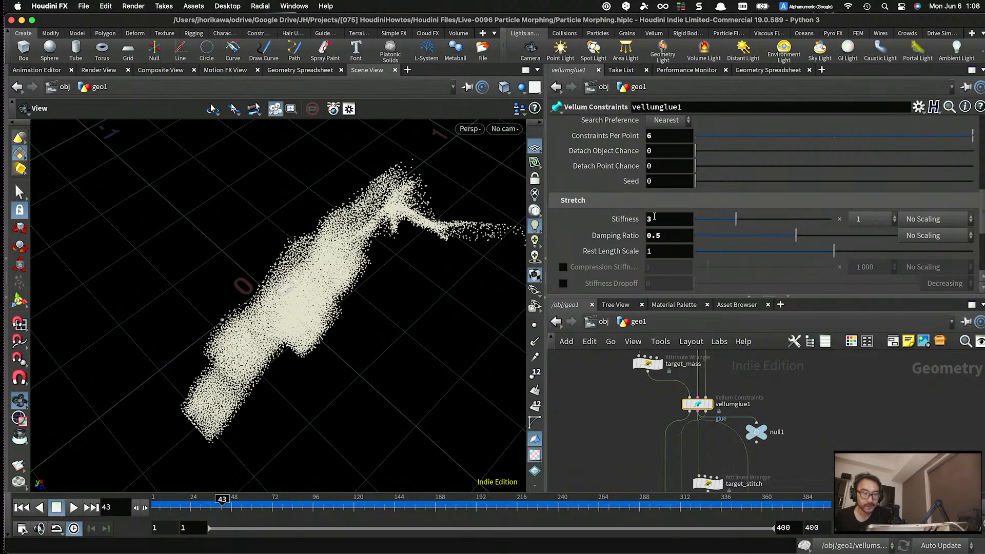
key(Return)
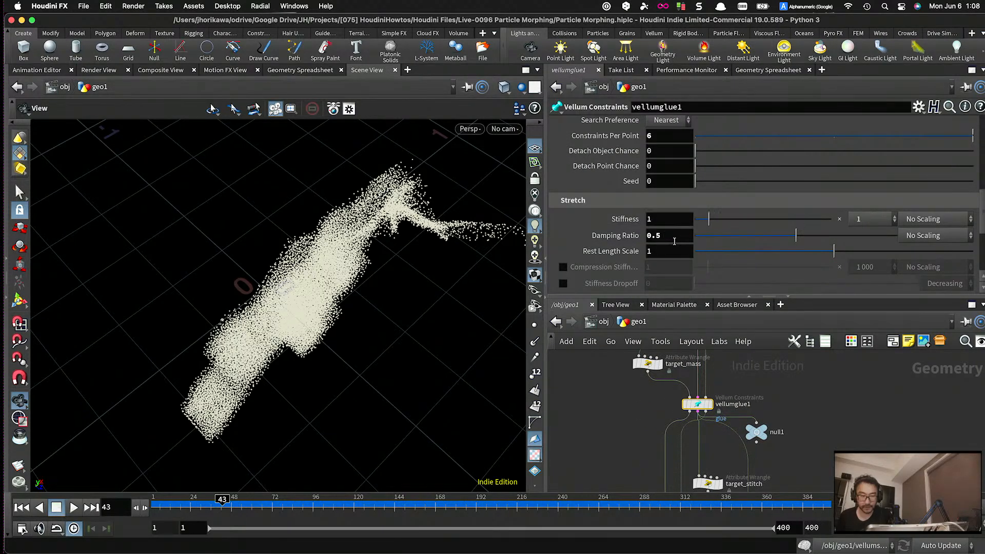
- Replay the recalculated simulation from frame 1, stop it and rewind to the start
click(25, 509)
click(73, 507)
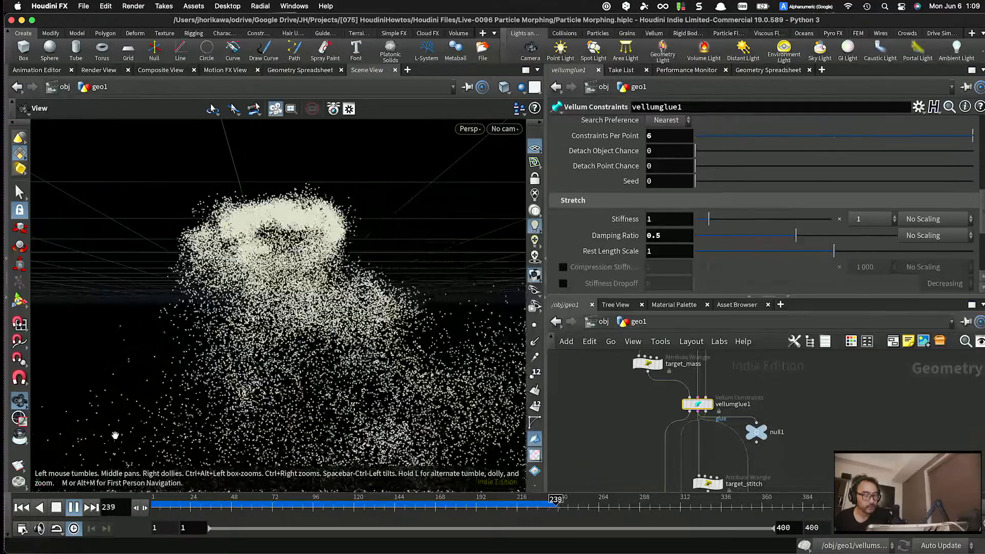
click(46, 508)
click(21, 507)
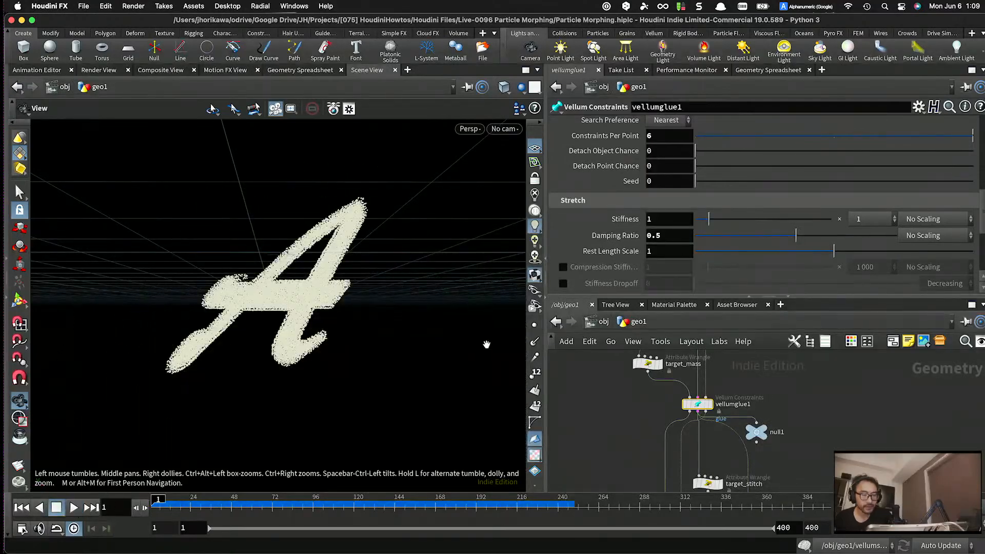
- Restore the vellumglue1 stretch stiffness to 3
drag(655, 220, 608, 221)
text(3)
key(Return)
- Return to sopsolver1 and examine the @P.y fit and offset lines in the mass_gradation code
scroll(593, 386, down, 5)
scroll(634, 422, up, 3)
middle_click(641, 432)
scroll(646, 418, down, 3)
click(669, 440)
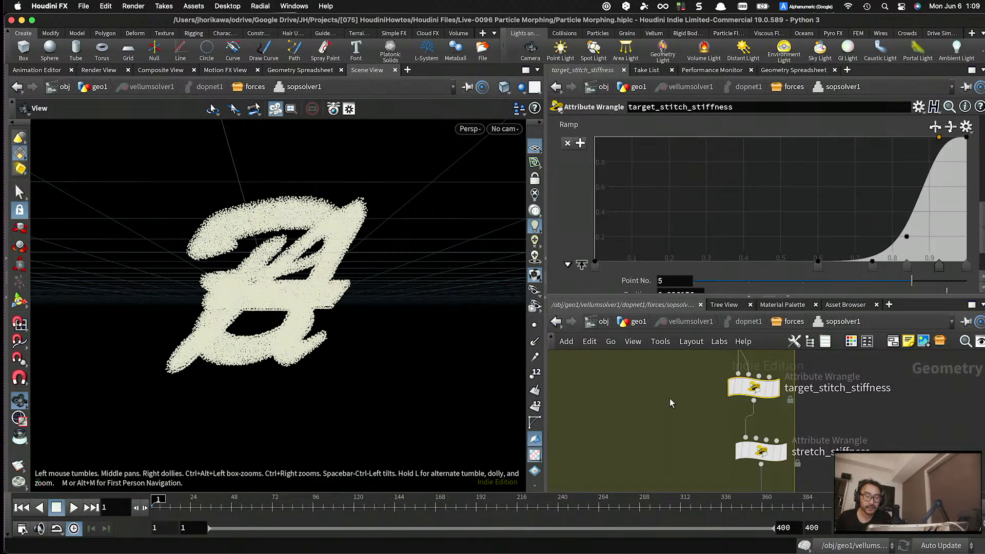
scroll(669, 398, down, 5)
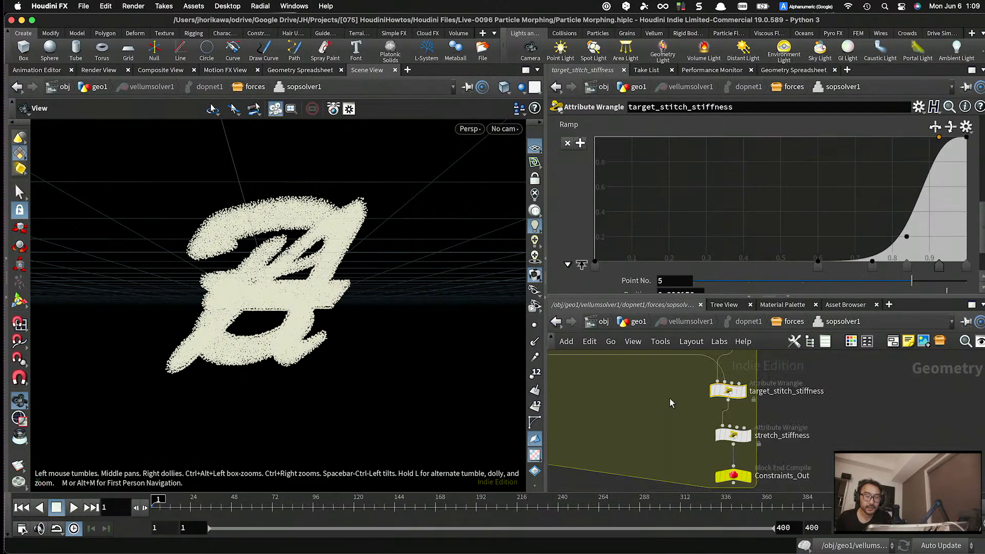
click(655, 397)
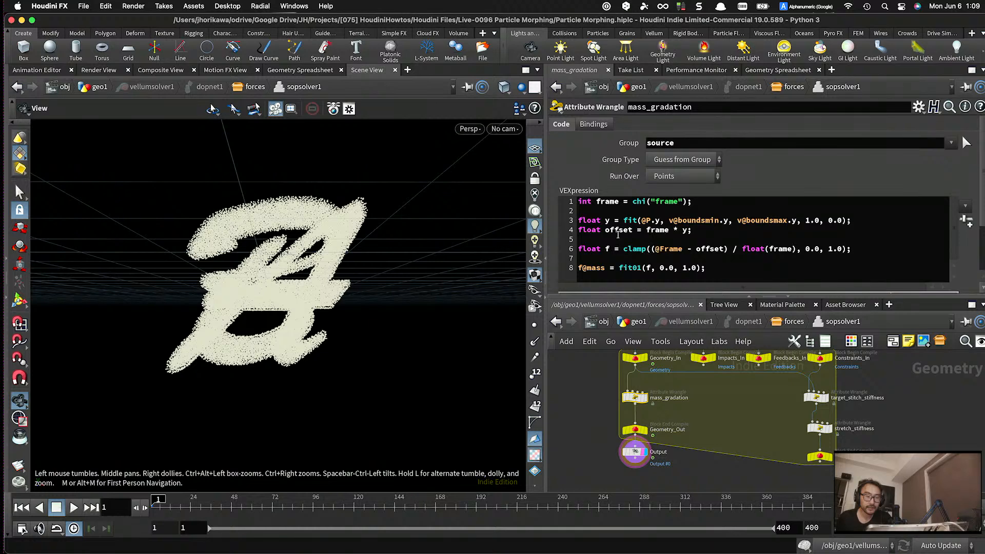
double_click(649, 221)
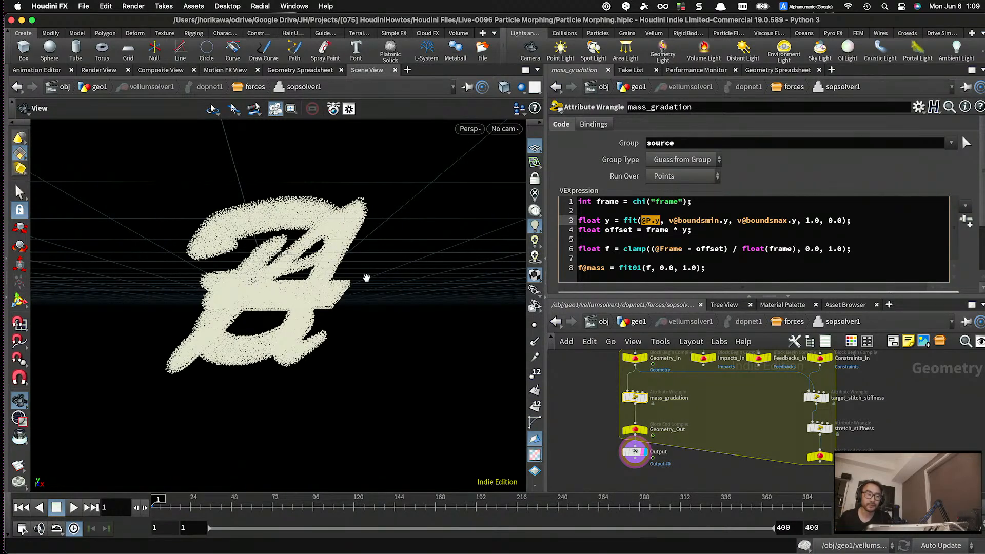
click(658, 231)
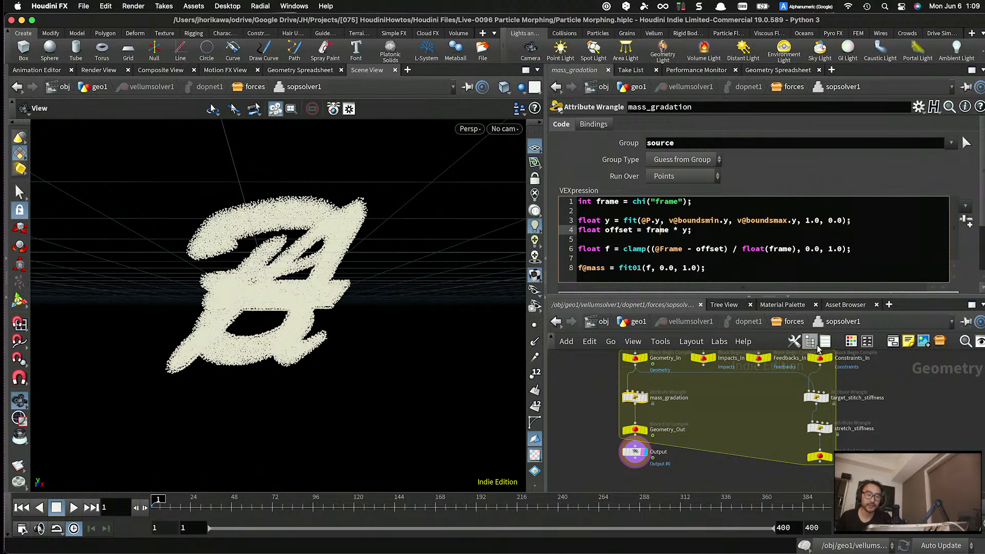
- Return to the geo1 network and add a Rest Position node
click(845, 384)
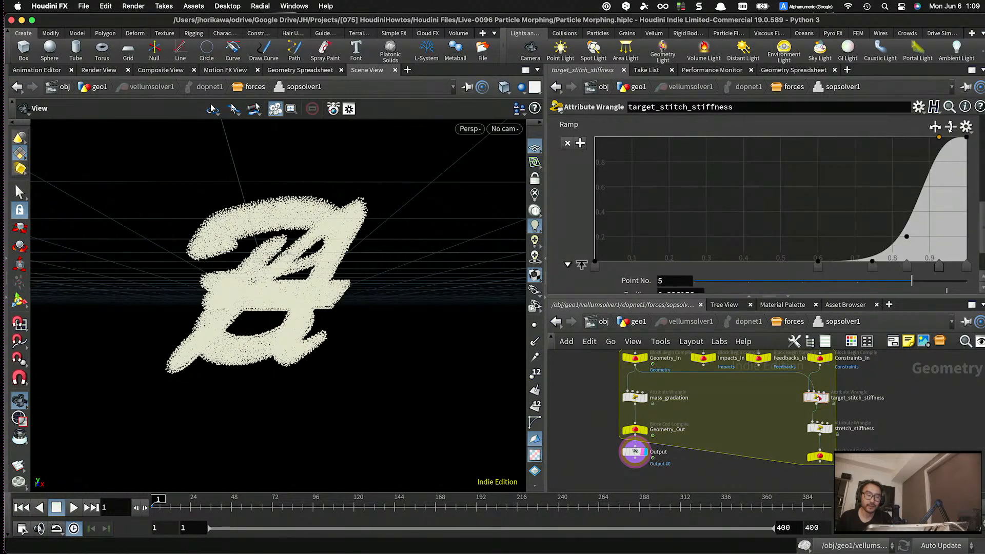
scroll(773, 404, down, 3)
click(638, 321)
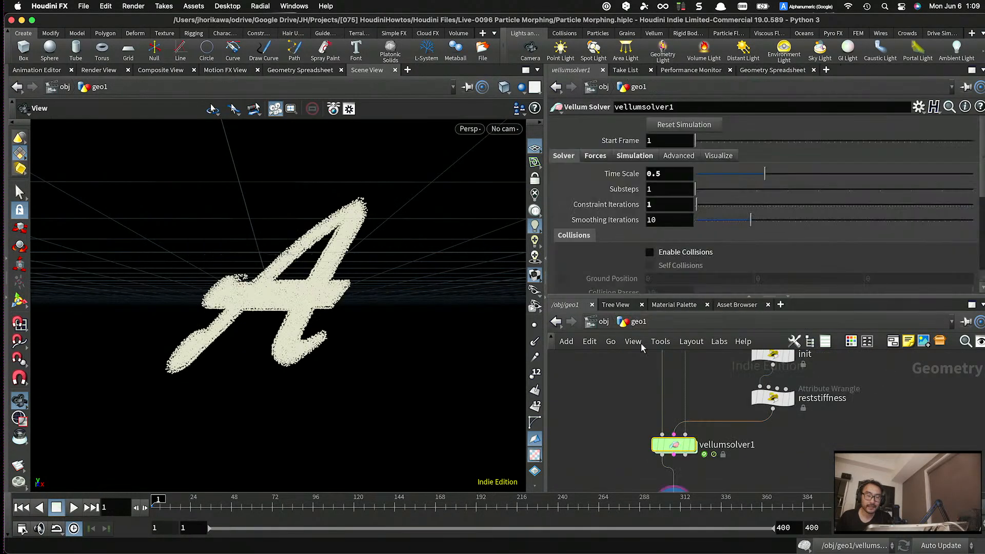
key(Tab)
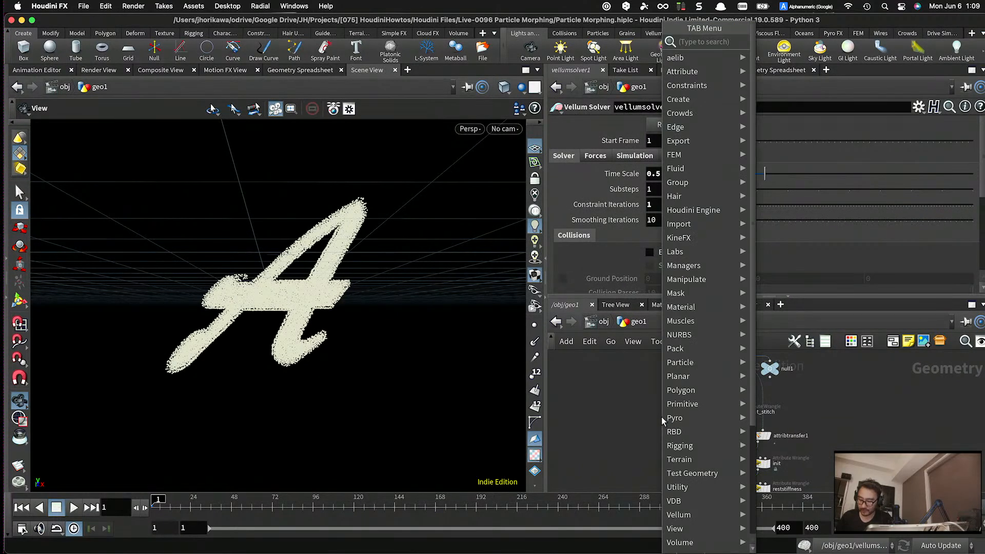
text(rest)
key(Return)
click(661, 416)
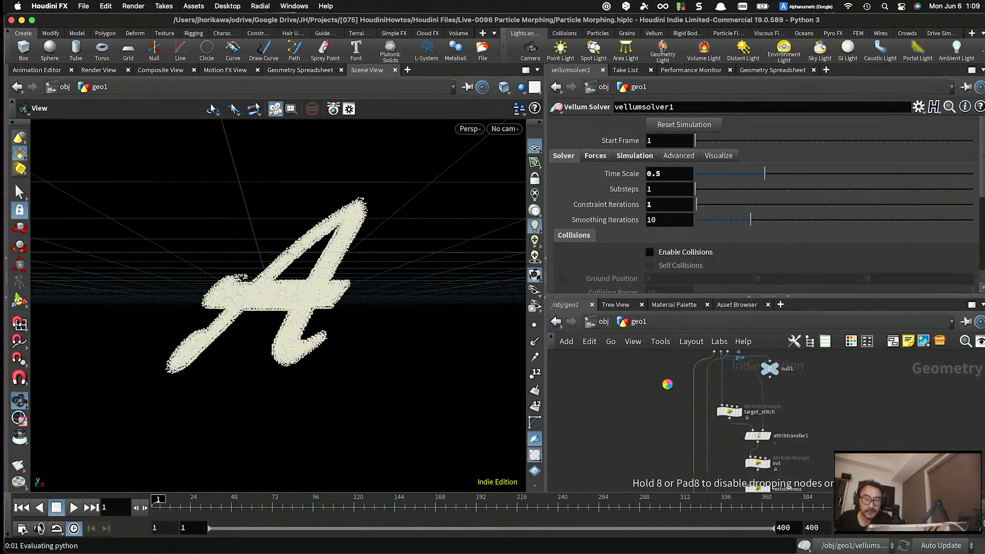
scroll(669, 399, up, 2)
scroll(668, 398, down, 5)
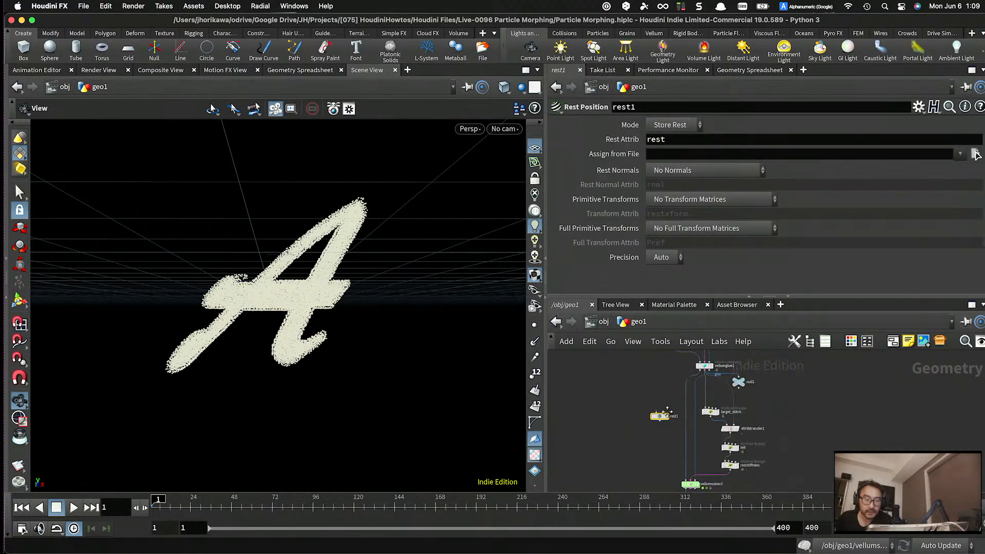
- Insert the rest1 node into the connection between merge1 and vellumconstraints_grain1
middle_drag(666, 403, 661, 454)
scroll(661, 455, up, 2)
drag(660, 456, 664, 380)
scroll(686, 401, up, 2)
scroll(682, 397, down, 3)
scroll(676, 416, down, 2)
scroll(699, 373, up, 6)
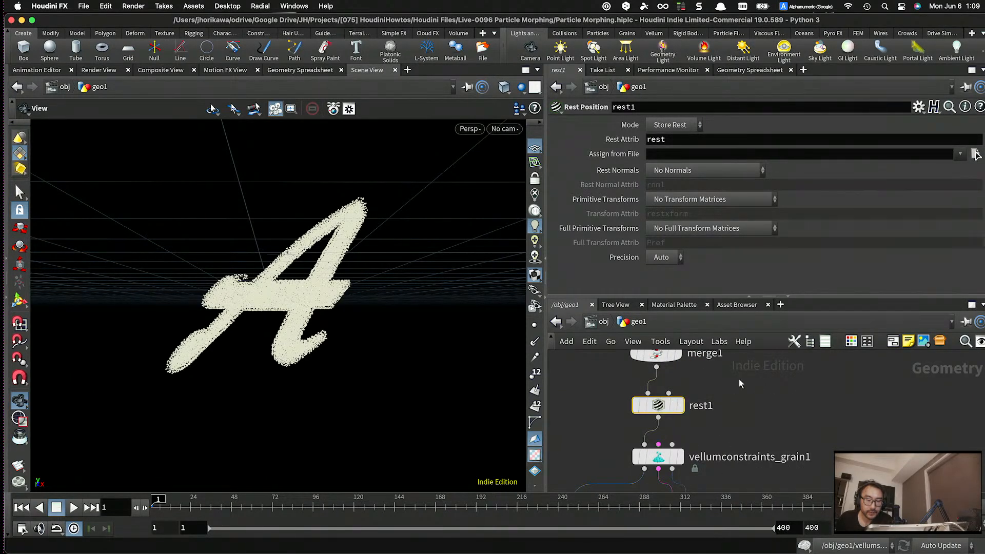
scroll(732, 390, down, 3)
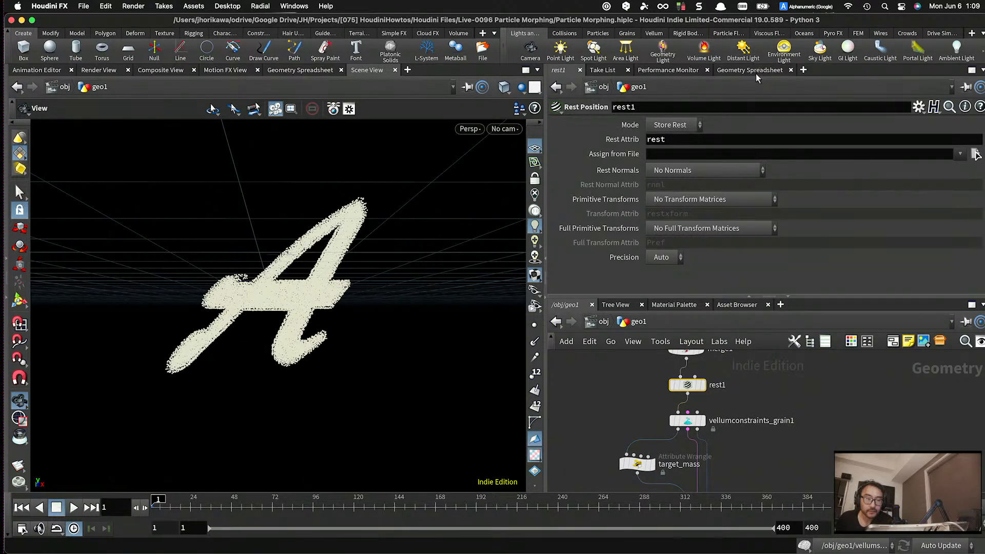
- Check the rest attribute columns of rest1 in the geometry spreadsheet
click(755, 72)
click(594, 108)
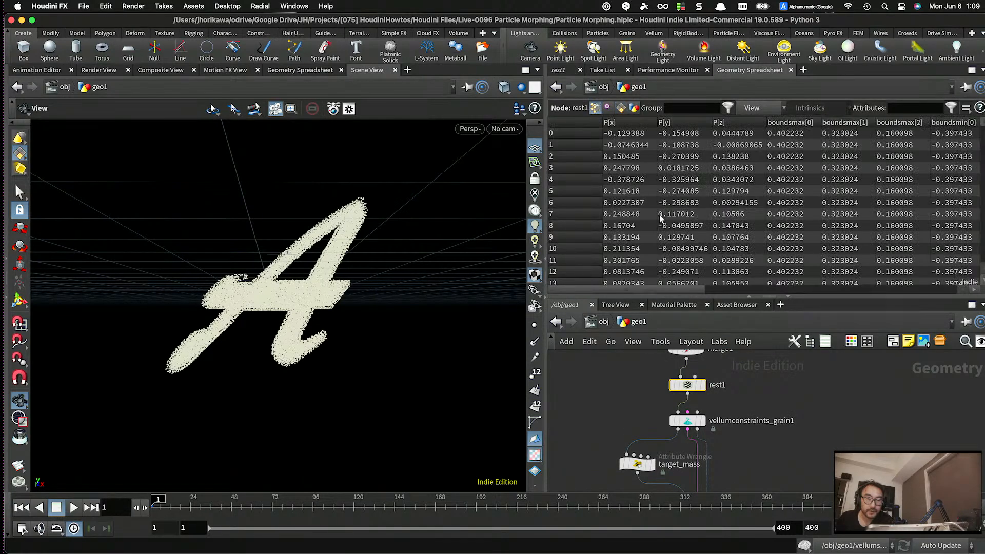
drag(676, 288, 901, 289)
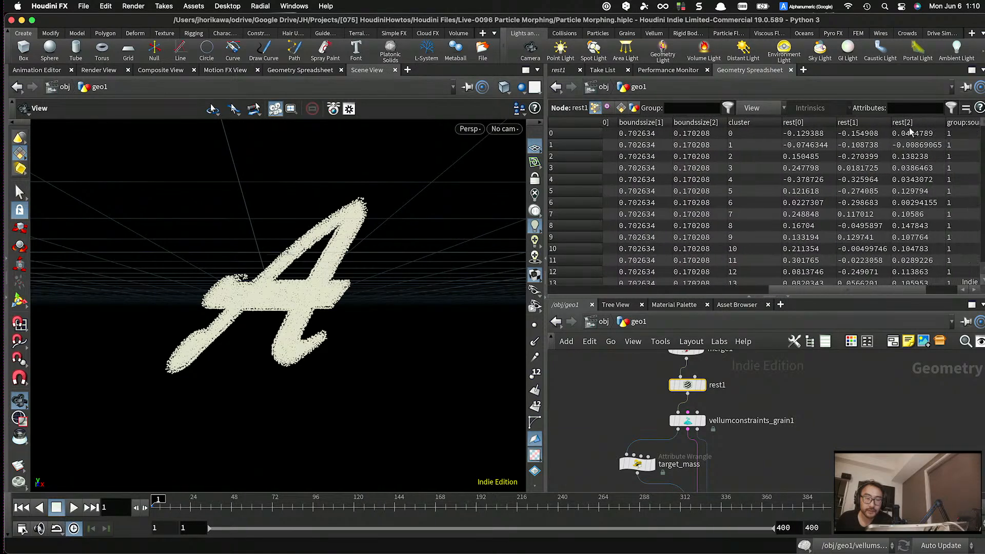
scroll(820, 378, down, 5)
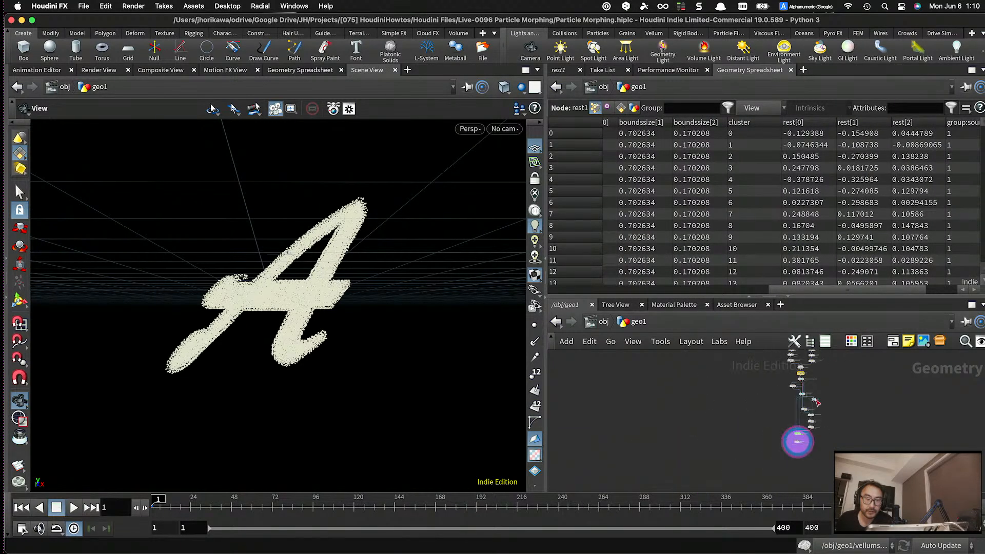
middle_drag(837, 389, 816, 467)
scroll(805, 414, up, 3)
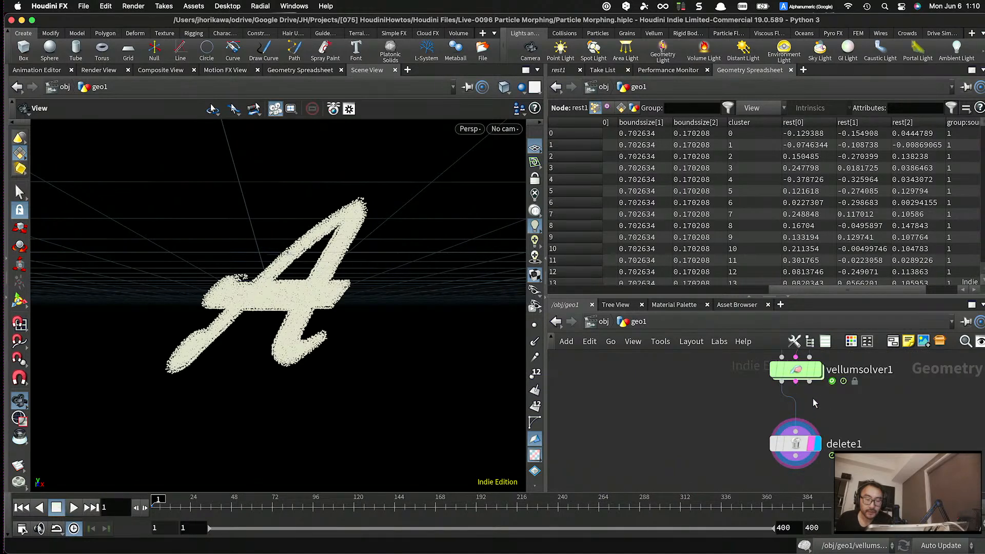
middle_drag(812, 399, 807, 432)
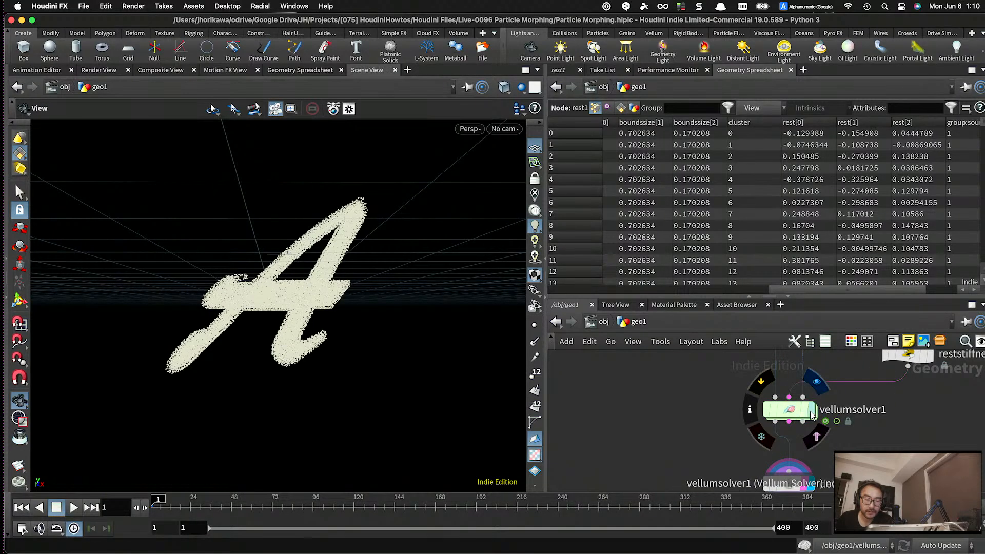
double_click(791, 413)
double_click(713, 404)
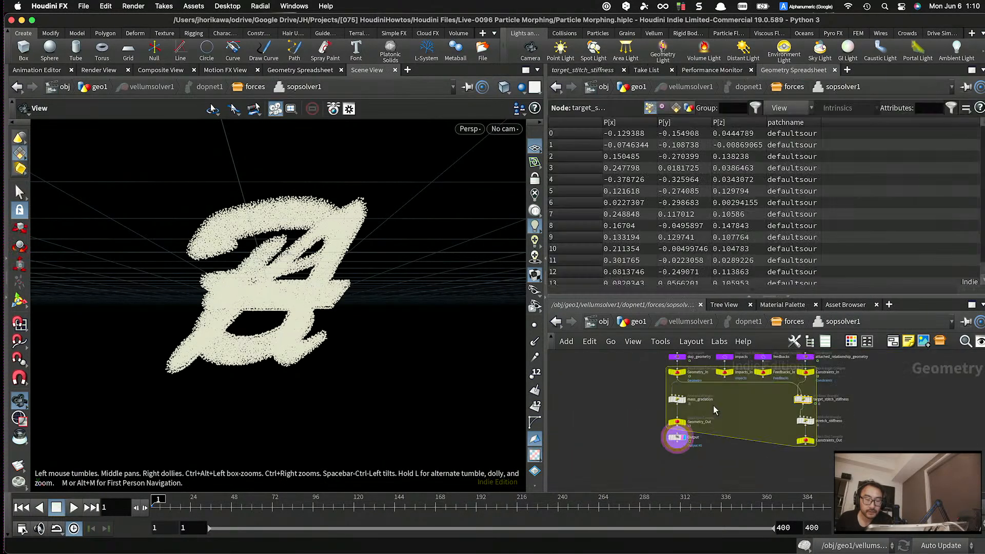
click(574, 72)
click(649, 221)
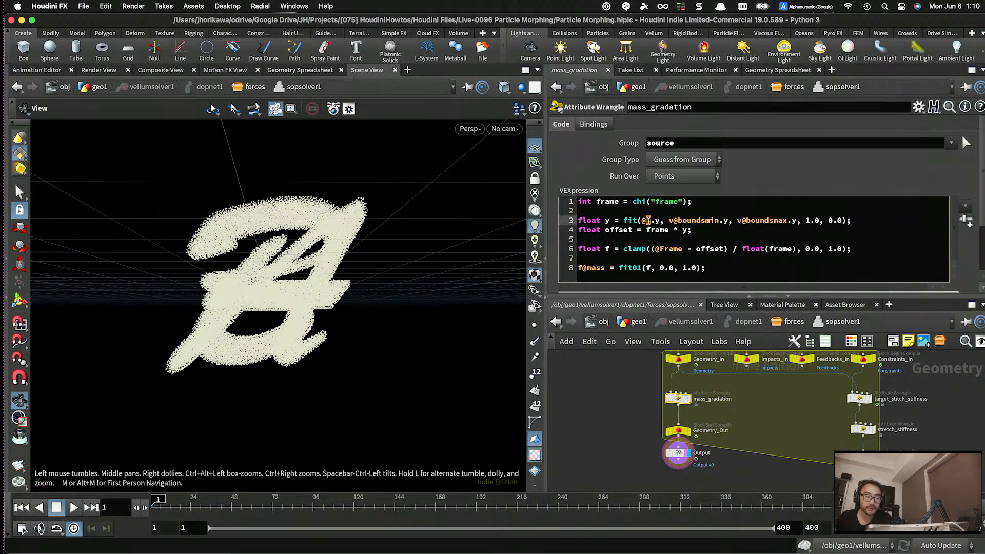
key(BackSpace)
key(BackSpace)
text(v@)
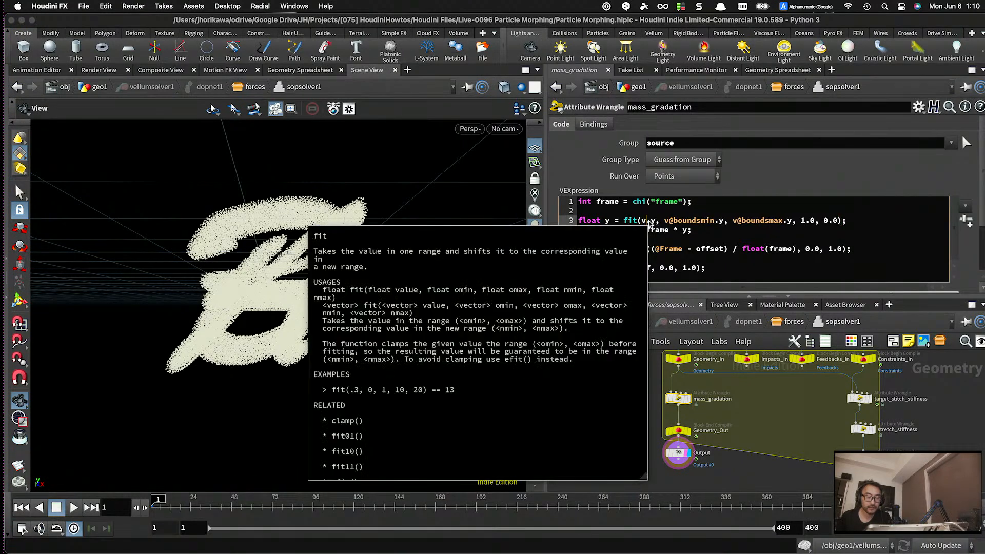
text(rest)
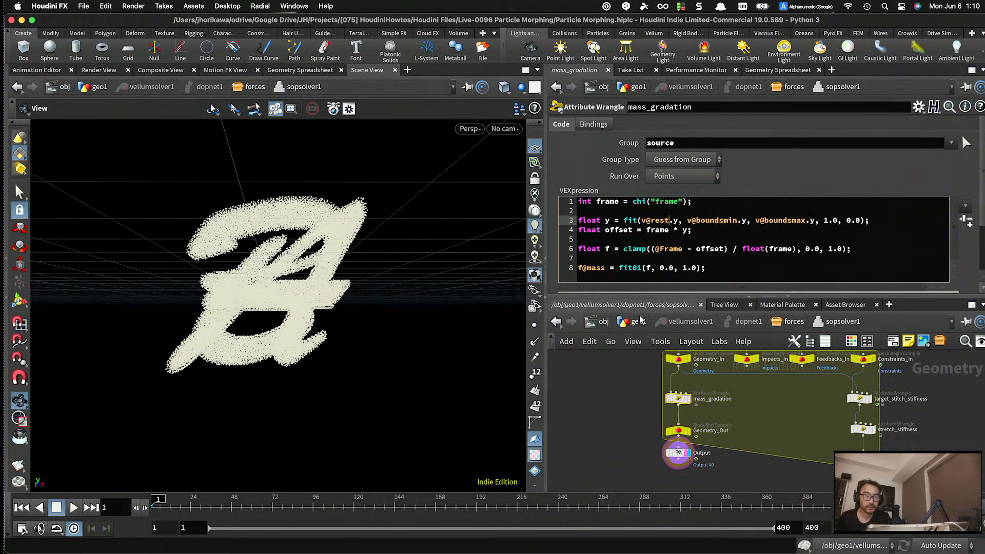
- Examine the target stitch stiffness wrangle's code and point attributes, and inspect the Geometry_In and Constraints_In nodes feeding it
scroll(867, 400, up, 3)
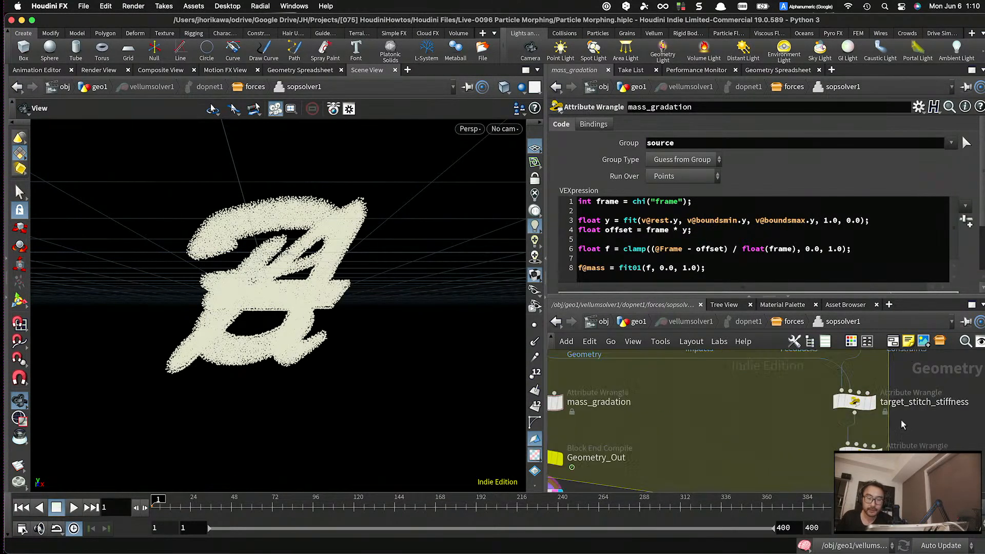
click(855, 402)
scroll(802, 156, up, 8)
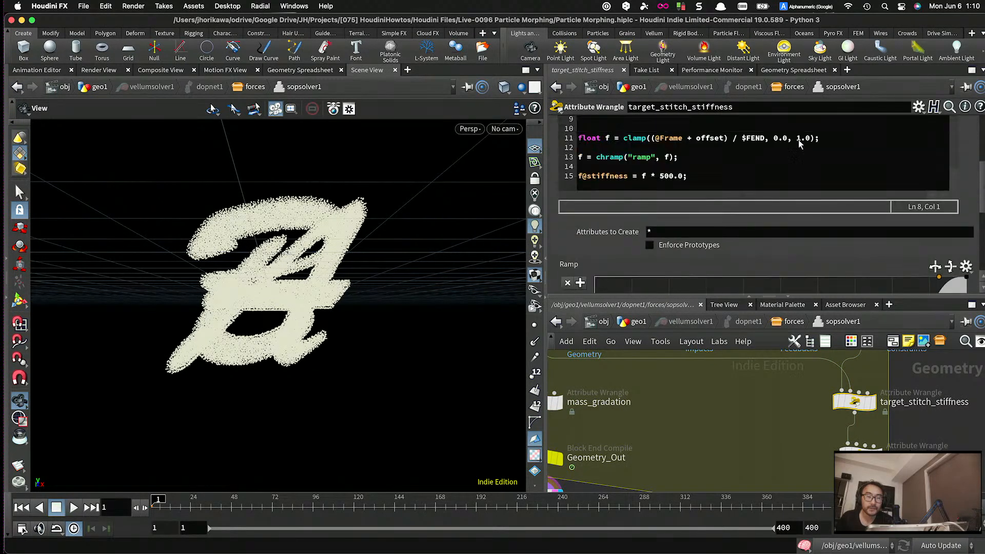
click(794, 71)
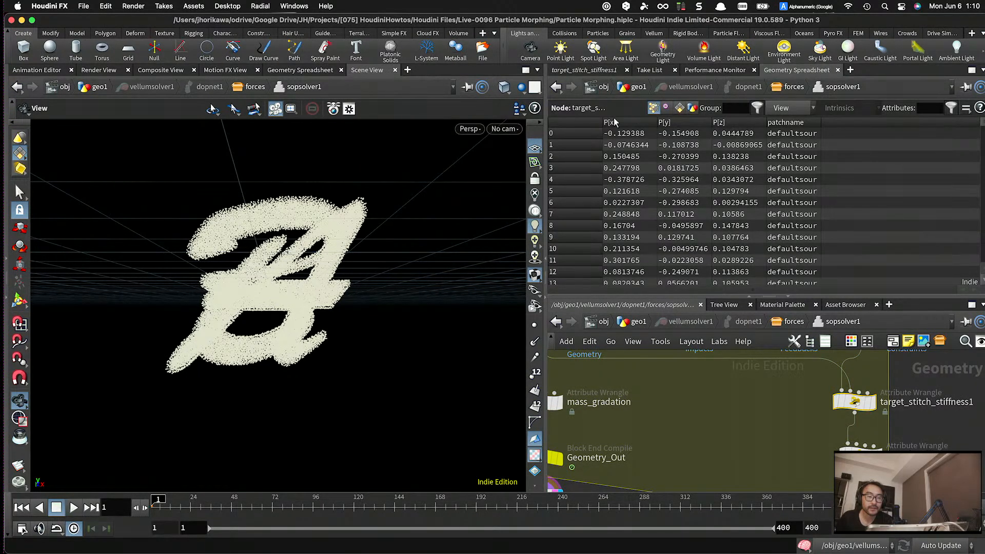
scroll(849, 402, down, 5)
scroll(786, 408, up, 4)
middle_drag(786, 409, 757, 445)
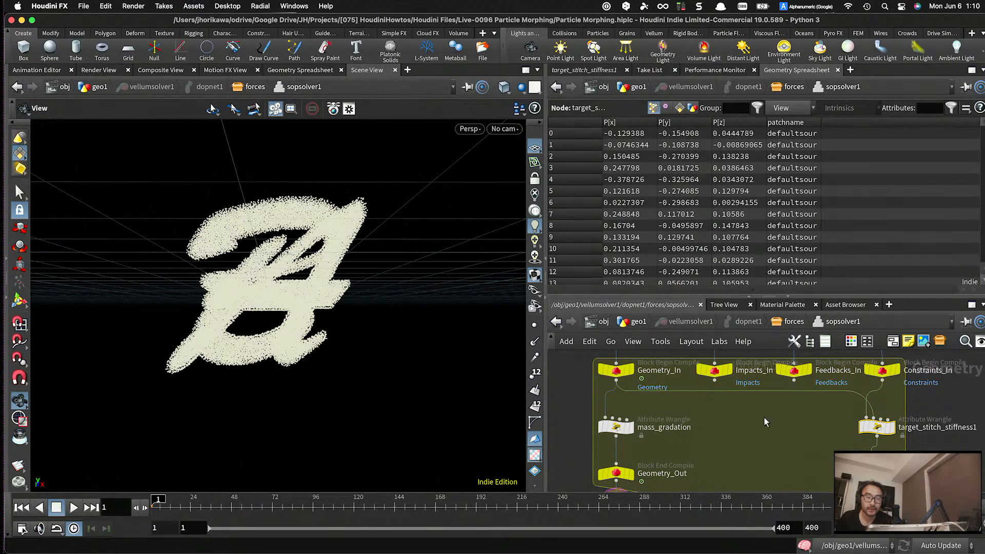
drag(624, 374, 620, 373)
click(883, 371)
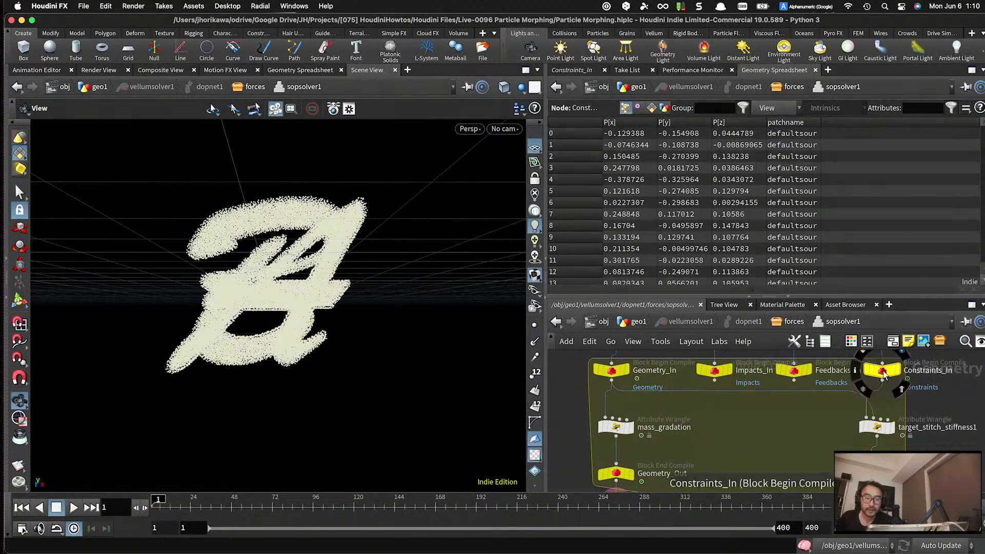
middle_click(884, 373)
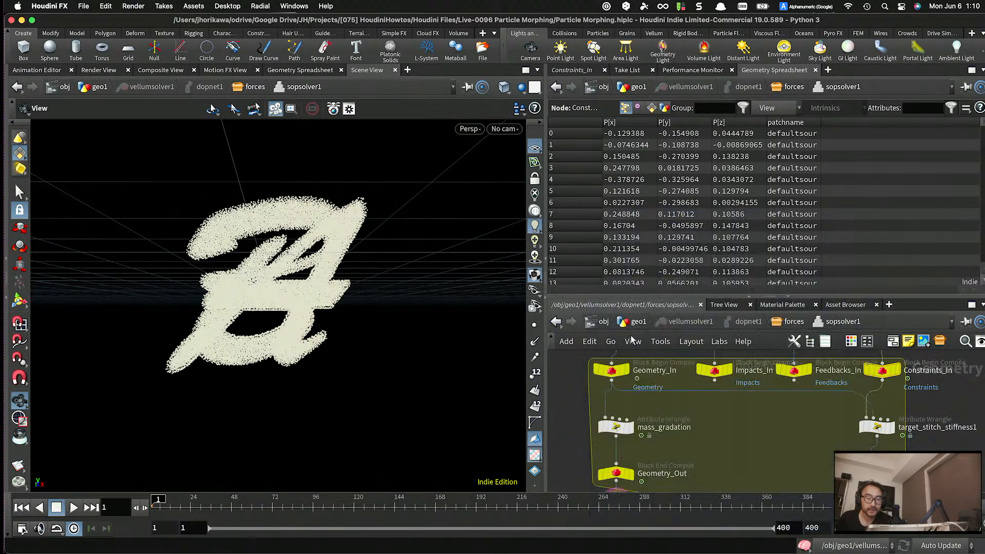
middle_click(616, 370)
click(877, 426)
click(589, 71)
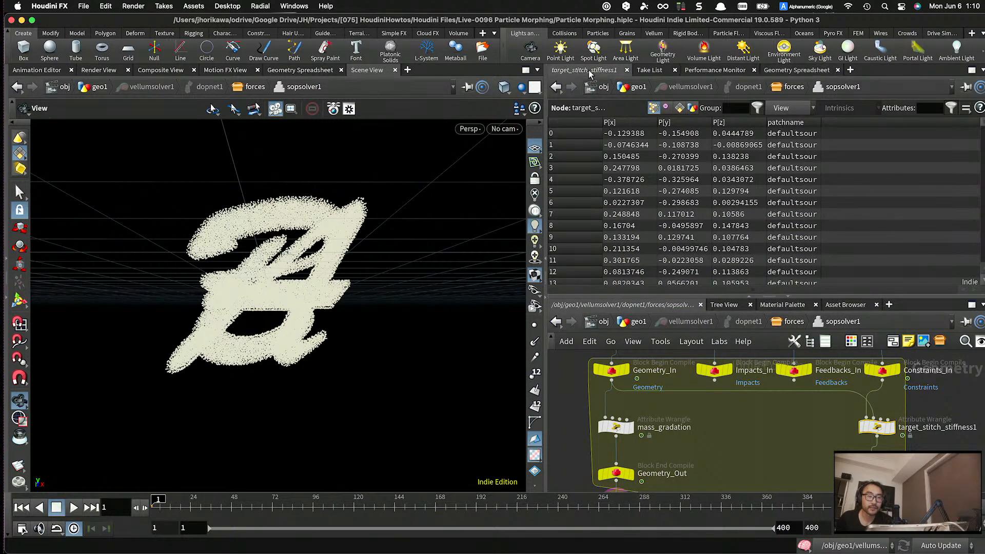
click(676, 170)
click(804, 131)
key(Return)
key(Return)
text(vec)
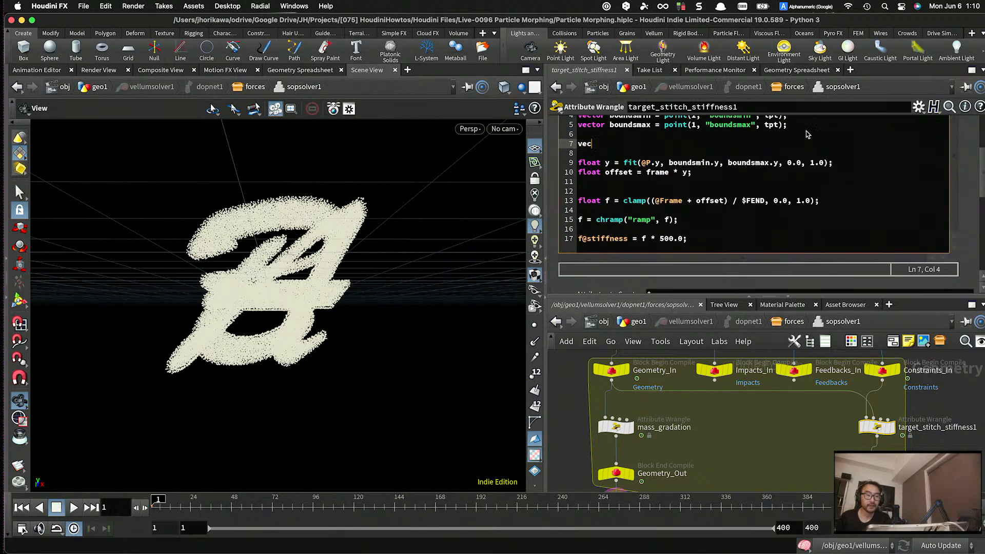
text(tor rest = point()
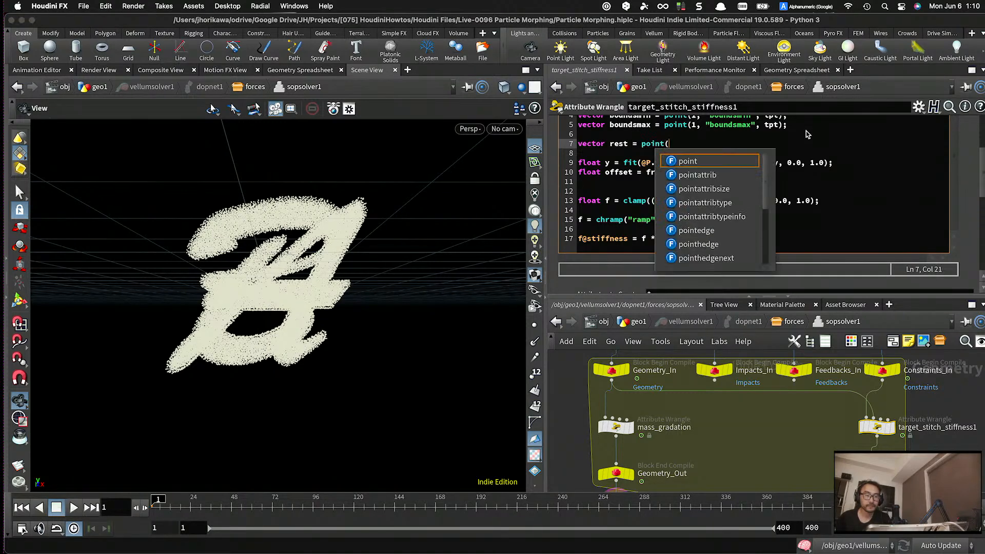
text(1, "rest)
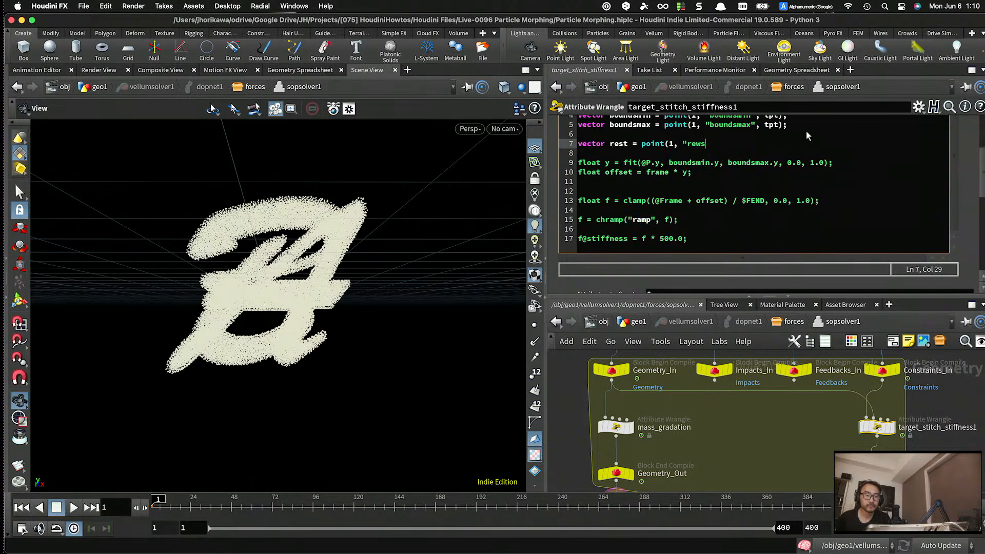
text(", @)
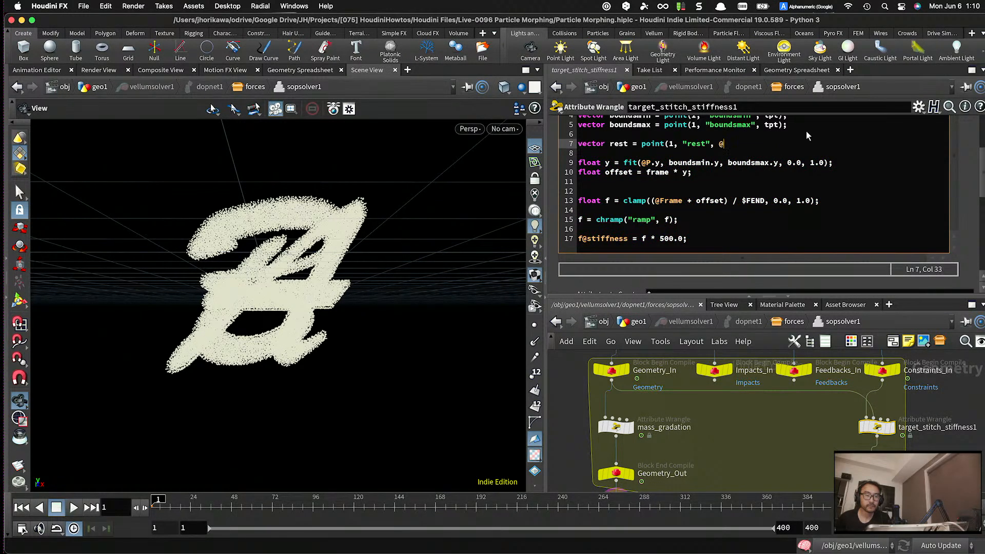
text(ptnum);)
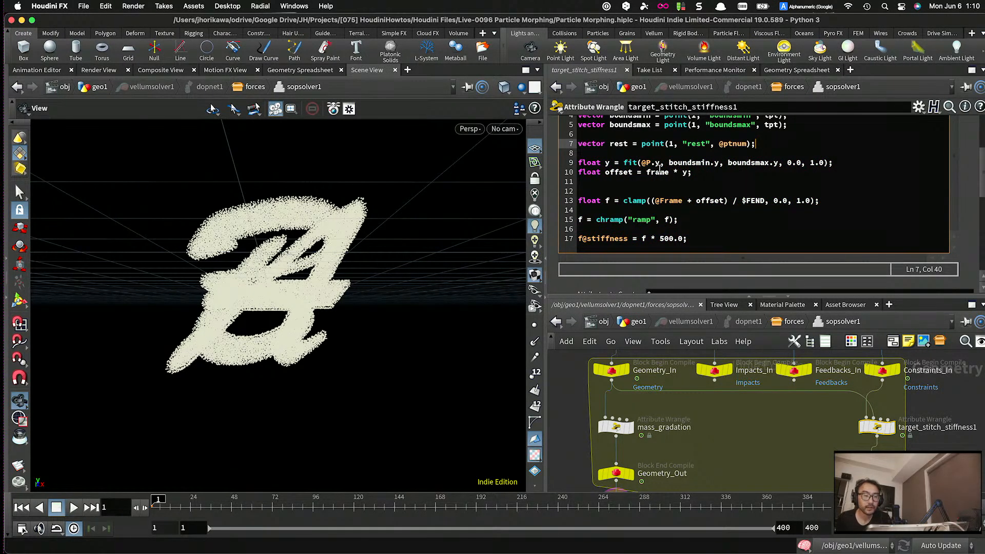
click(649, 163)
text(rest)
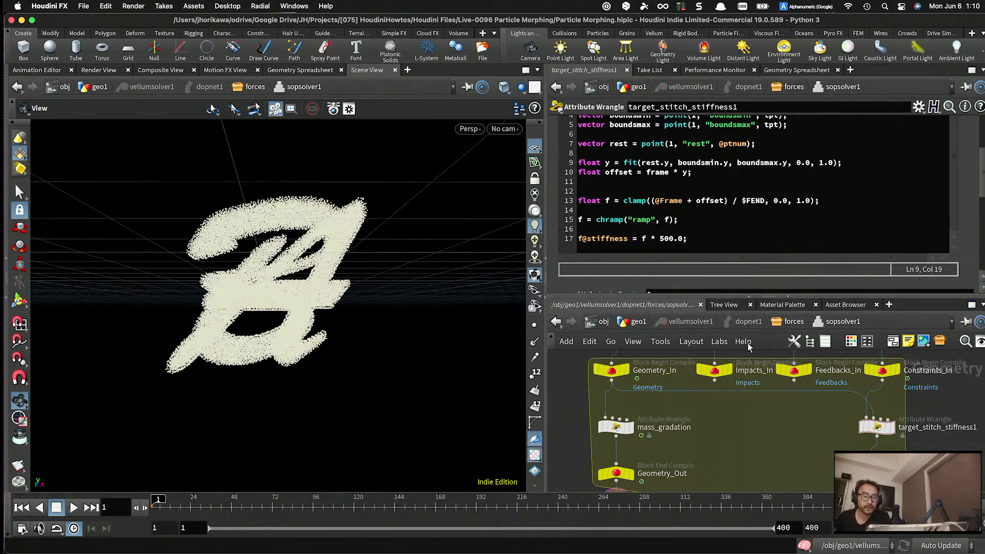
- Return to geo1, play the recalculated morph simulation while viewing it from different angles, and rewind to frame 1
click(639, 321)
scroll(667, 377, down, 5)
scroll(675, 411, up, 4)
click(73, 507)
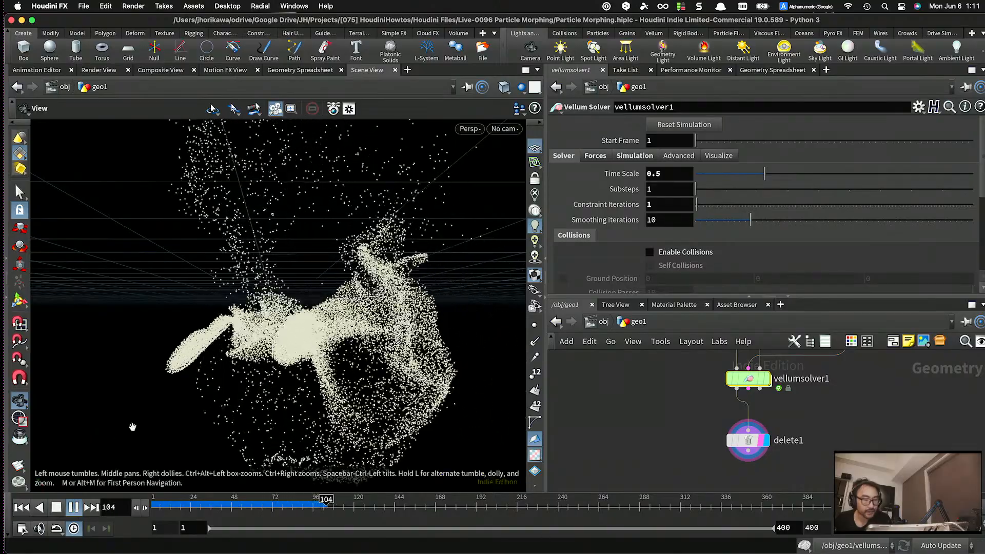
drag(309, 298, 326, 312)
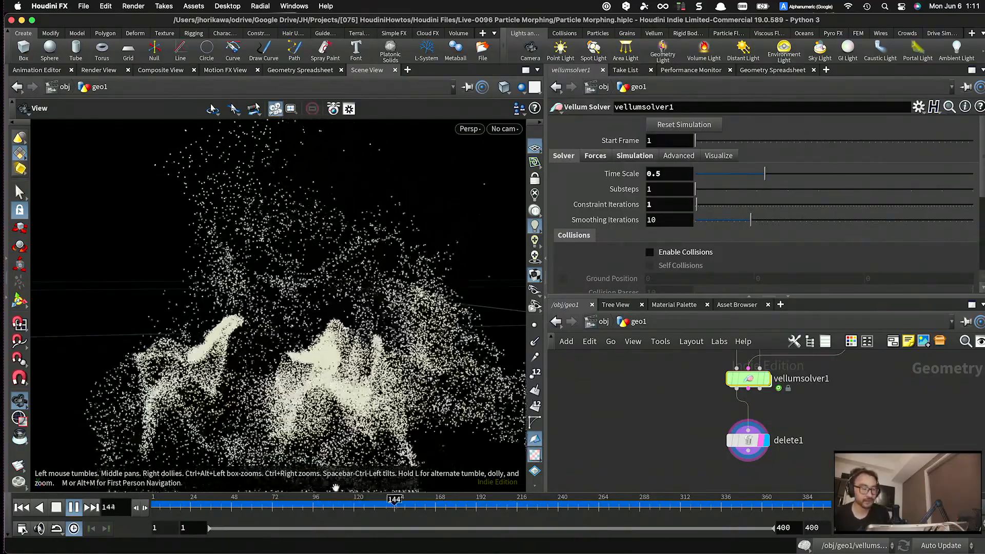
drag(371, 500, 131, 387)
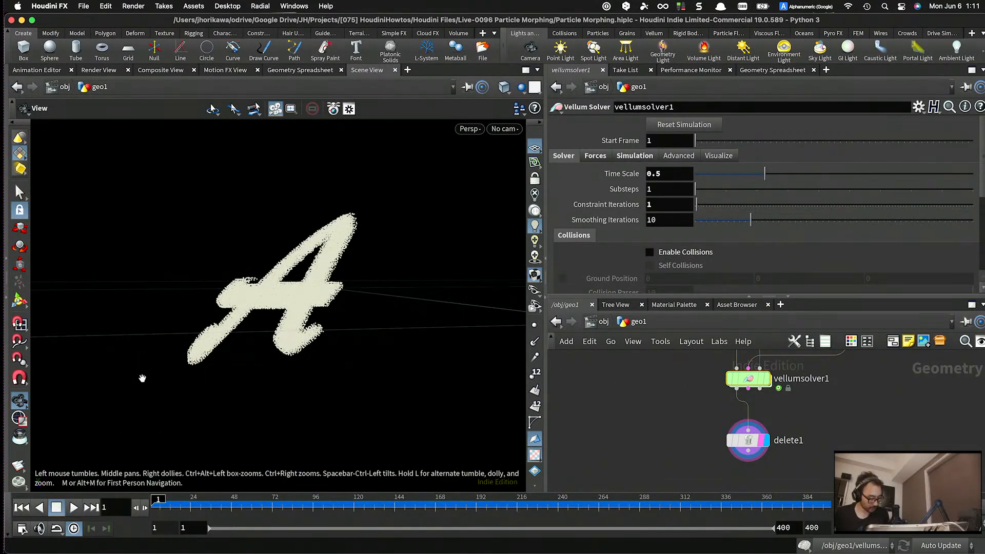
- Save the Particle Morphing scene file
drag(304, 268, 318, 288)
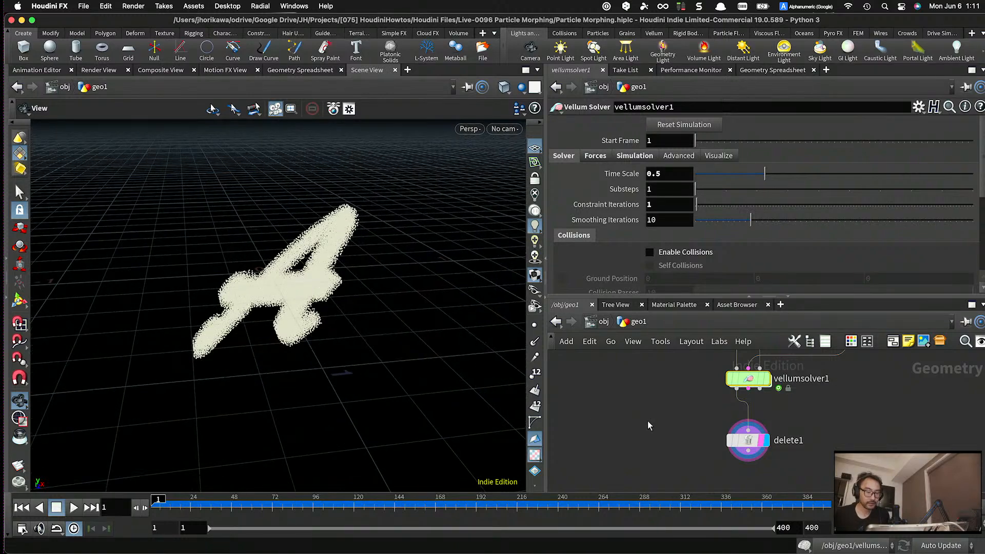
scroll(649, 425, down, 3)
key(super+s)
- Add a Switch node above font1 at the start of the geo1 network
scroll(680, 399, down, 6)
middle_drag(706, 395, 702, 464)
scroll(670, 425, up, 4)
scroll(669, 425, up, 3)
key(Tab)
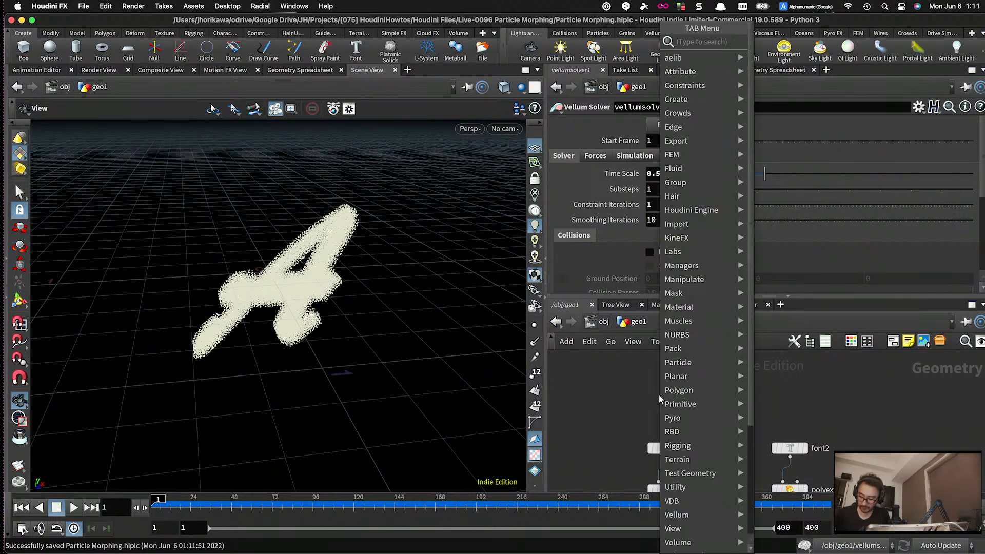
text(swit)
key(Return)
click(673, 406)
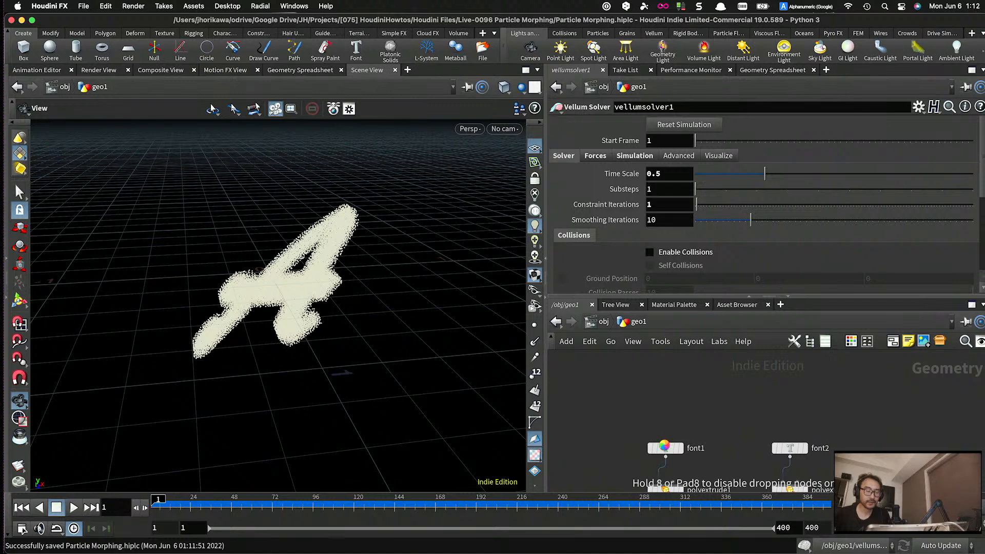
- Insert switch1 between font1 and polyextrude1, moving font1 above it
drag(666, 445, 632, 412)
click(648, 432)
drag(692, 408, 671, 455)
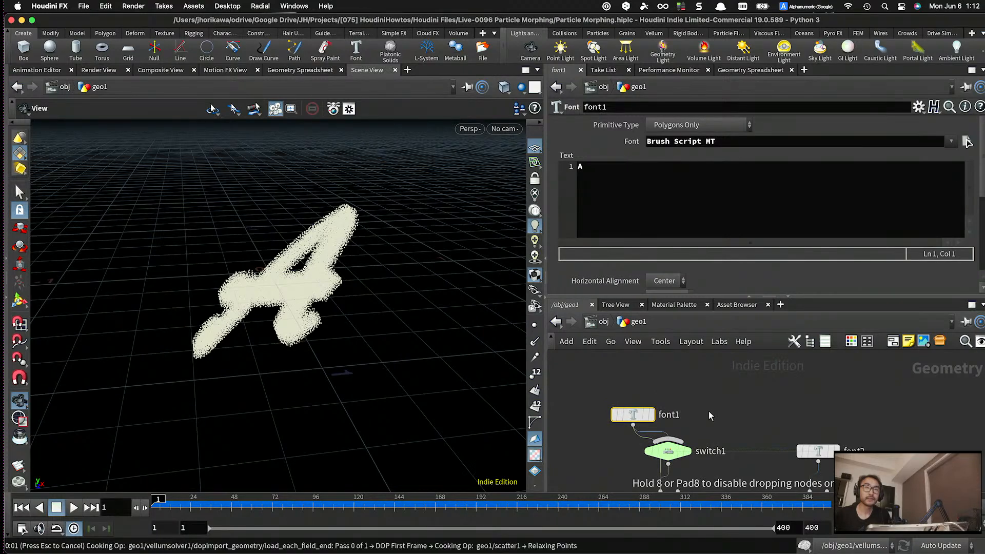
- Add a Test Geometry: Pig Head node beside font1 and wire it into switch1 as the second input
scroll(707, 412, down, 2)
middle_drag(706, 414, 706, 394)
scroll(707, 394, up, 1)
click(706, 393)
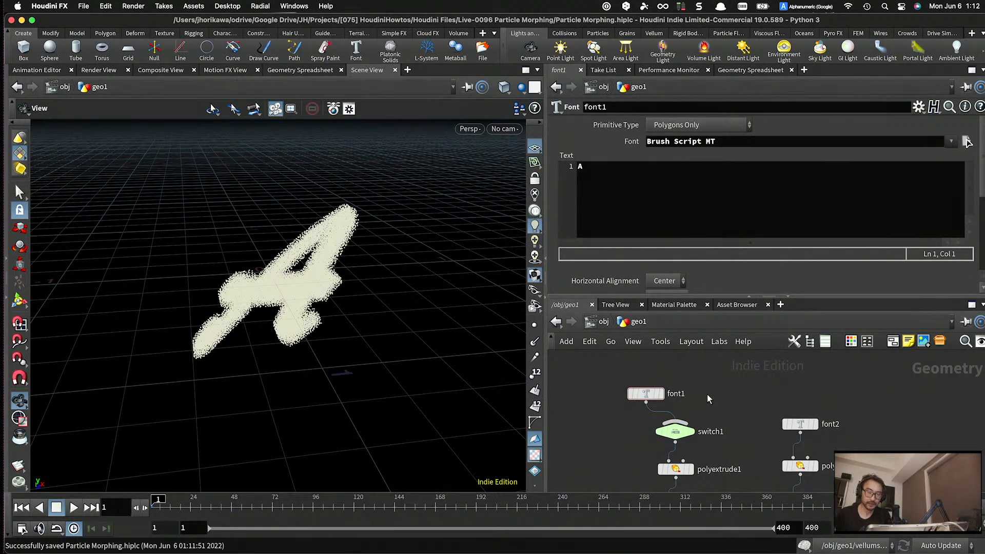
key(Tab)
text(pi)
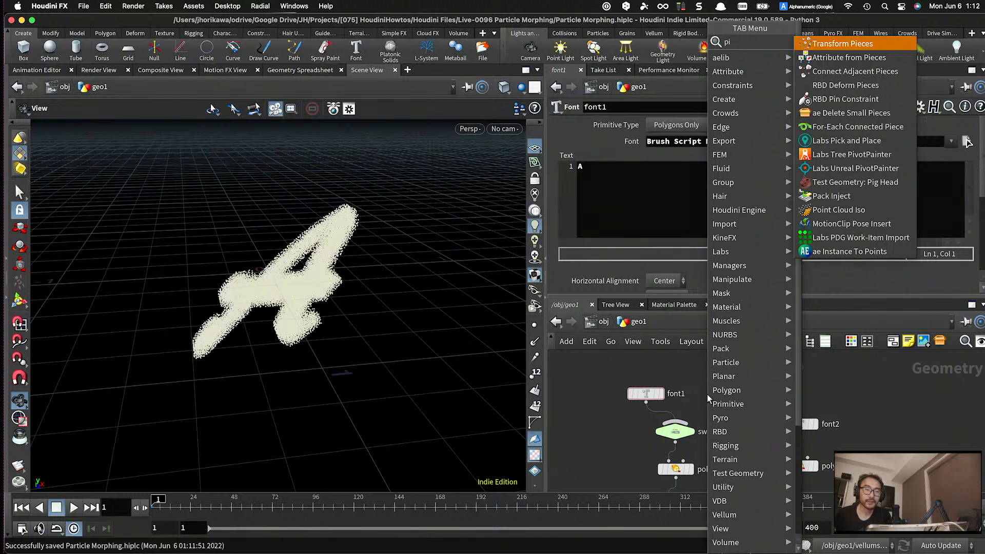
text(g)
key(Return)
click(711, 392)
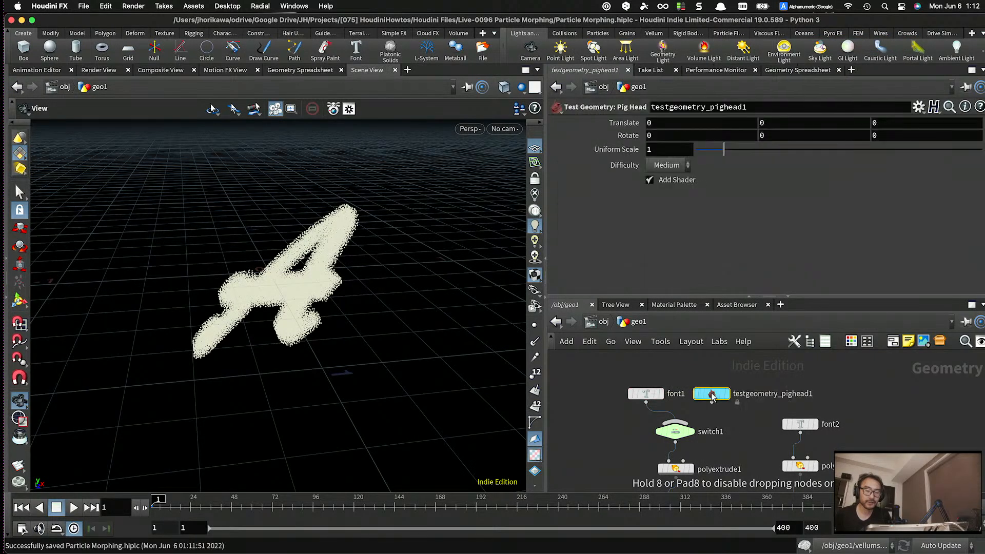
drag(717, 402, 686, 421)
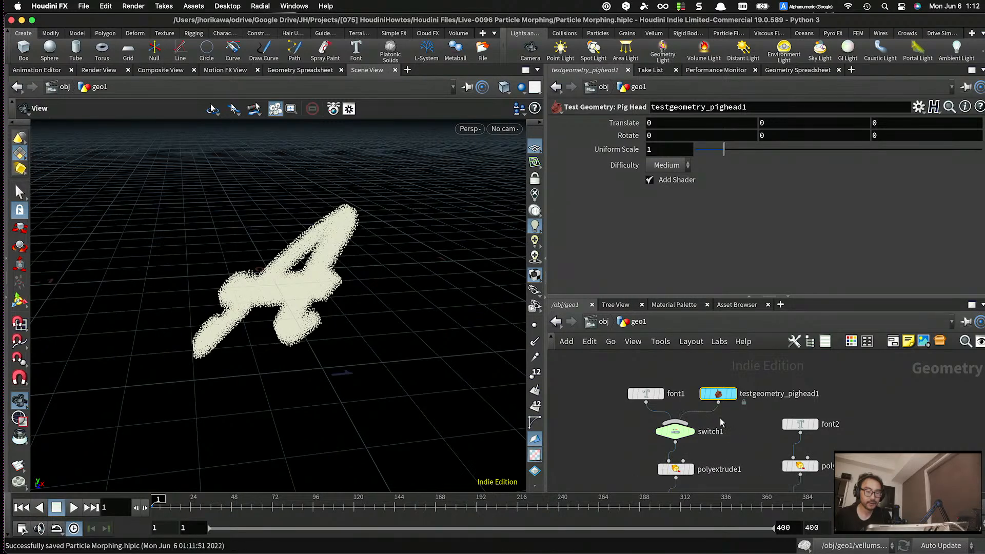
- Duplicate the switch between font2 and polyextrude2, and wire a new Test Geometry: Rubber Toy into it as the second input
drag(793, 425, 793, 399)
alt+drag(676, 434, 804, 437)
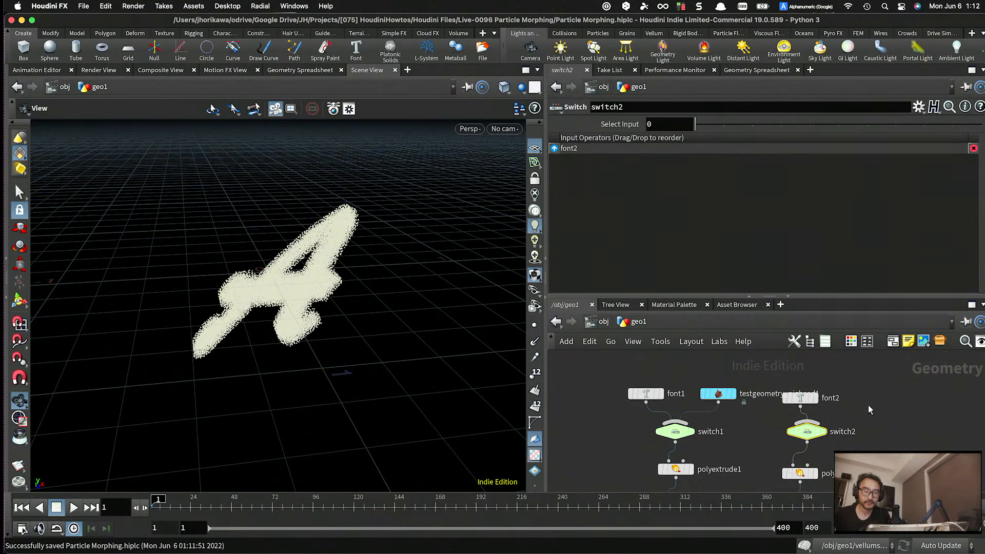
key(Tab)
text(rubbe)
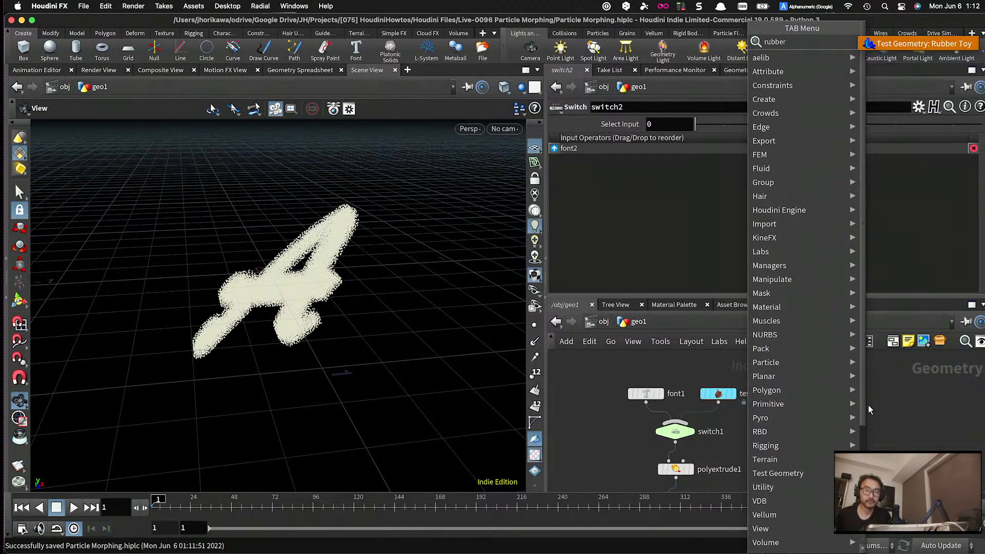
key(Return)
click(892, 399)
drag(891, 399, 868, 399)
drag(868, 406, 824, 428)
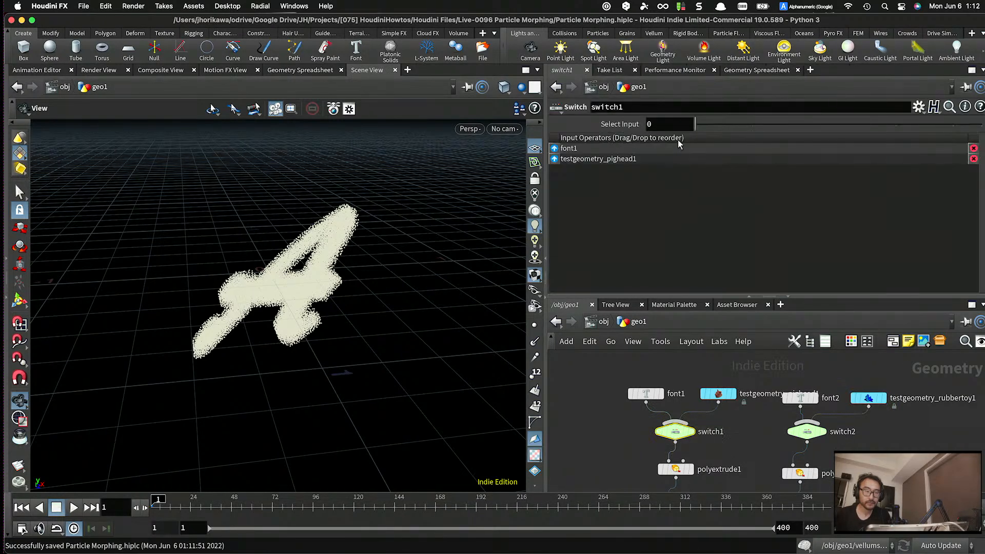
- Link switch2's Select Input to switch1's with the relative reference ch("../switch1/input")
right_click(672, 125)
click(696, 222)
click(807, 430)
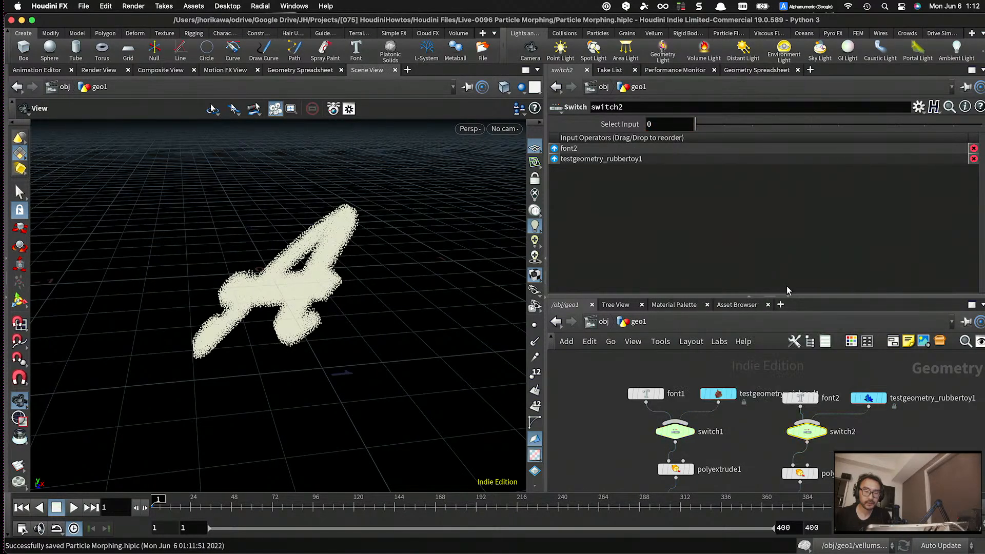
right_click(673, 124)
click(724, 259)
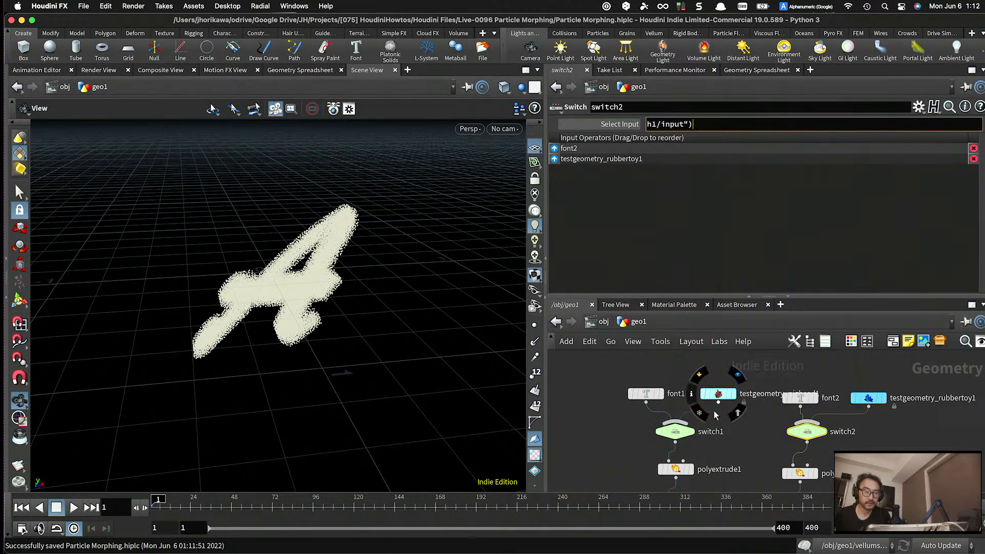
click(745, 441)
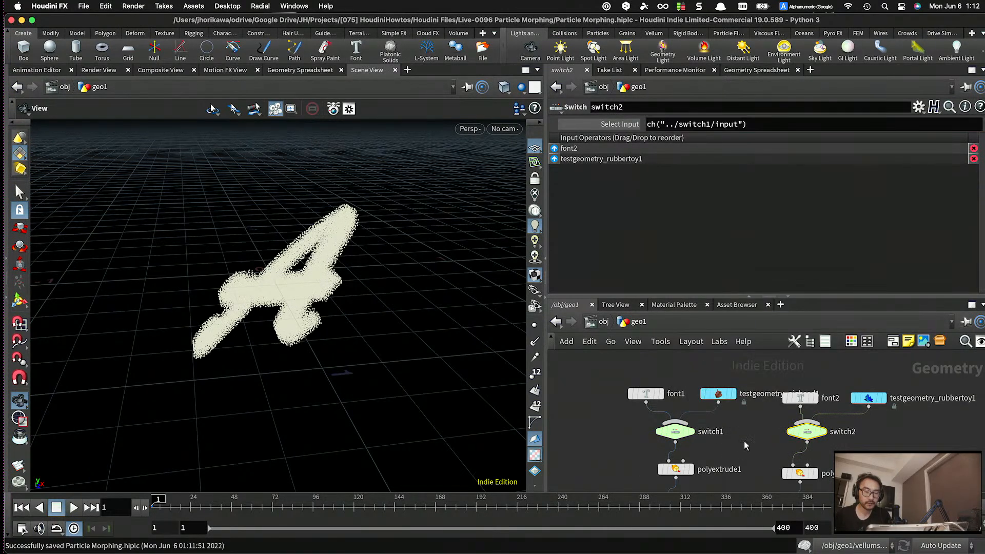
- Set switch1's Select Input to 1 and inspect the resulting pig head particles
click(678, 430)
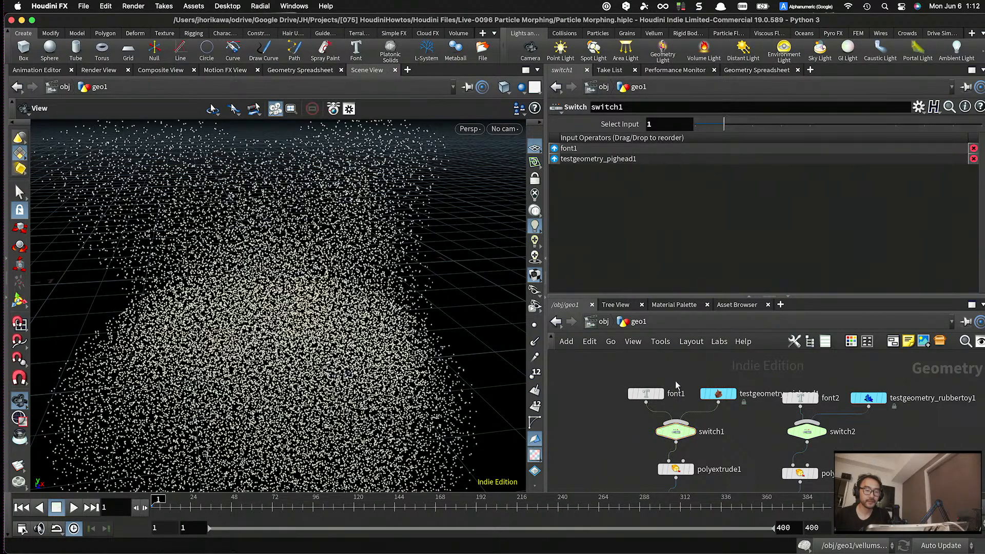
scroll(677, 400, down, 8)
scroll(712, 412, up, 5)
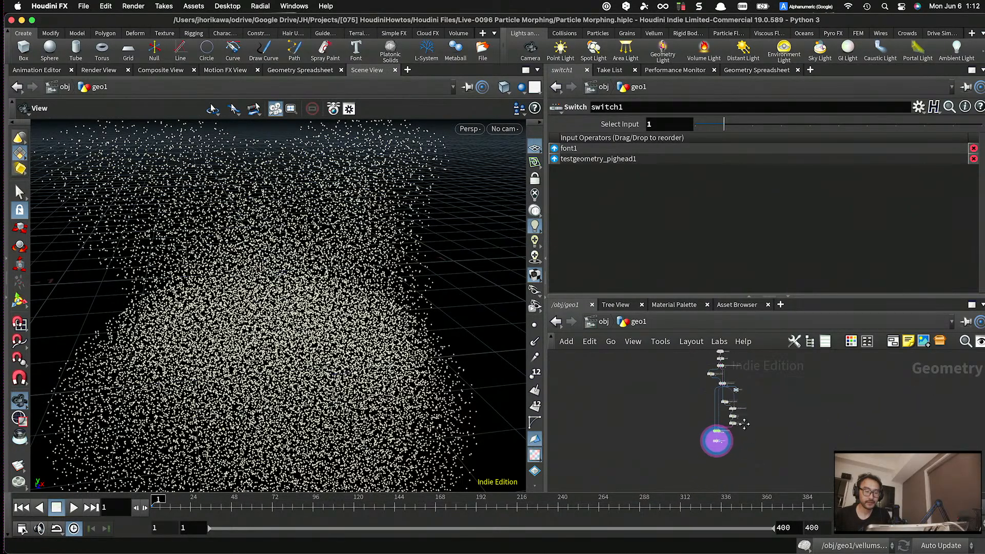
drag(268, 380, 194, 418)
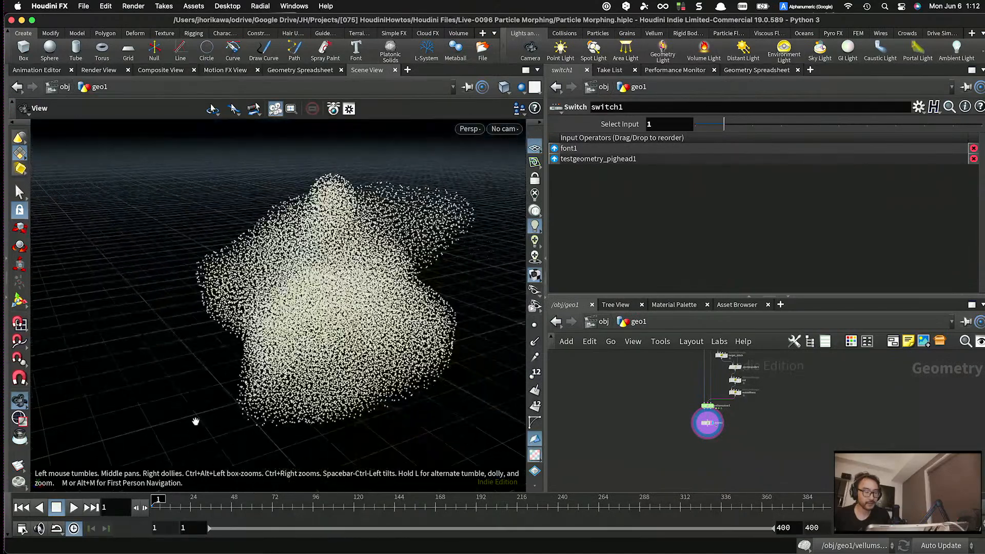
scroll(677, 423, up, 8)
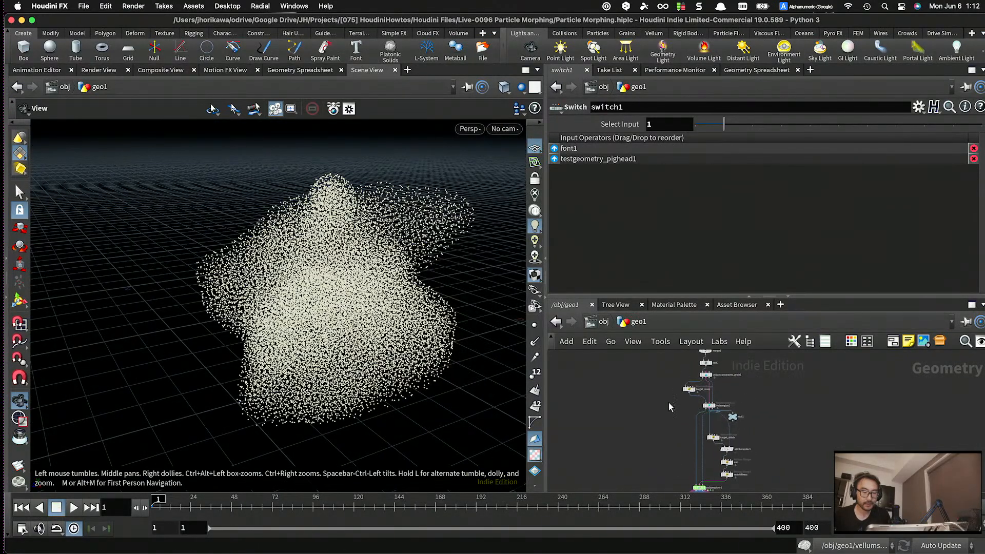
- Set scatter1's Force Total Count to 50000
scroll(718, 409, down, 4)
middle_drag(697, 398, 700, 455)
scroll(713, 401, up, 3)
scroll(743, 381, up, 2)
scroll(742, 381, down, 2)
middle_drag(751, 385, 747, 438)
scroll(728, 385, up, 2)
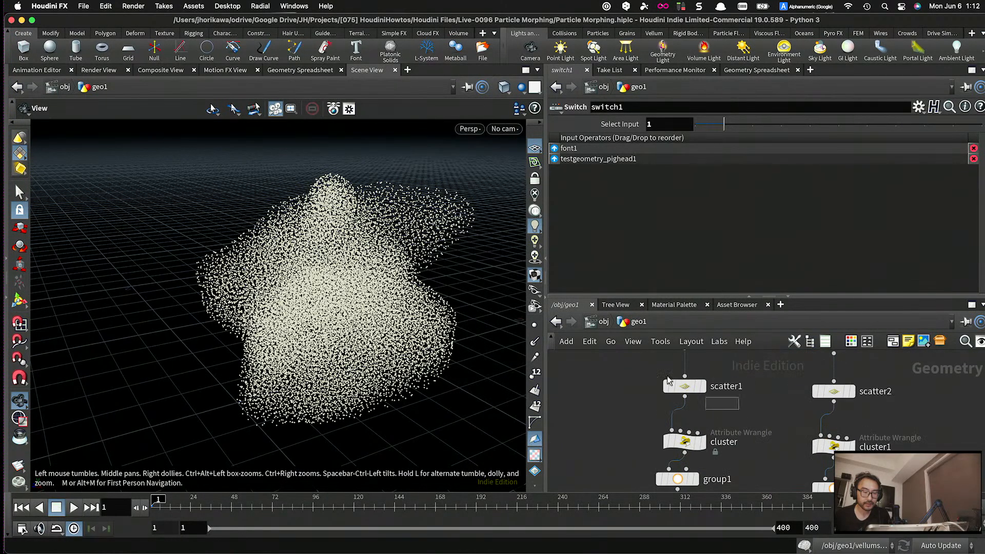
click(685, 385)
click(650, 232)
key(BackSpace)
text(50000)
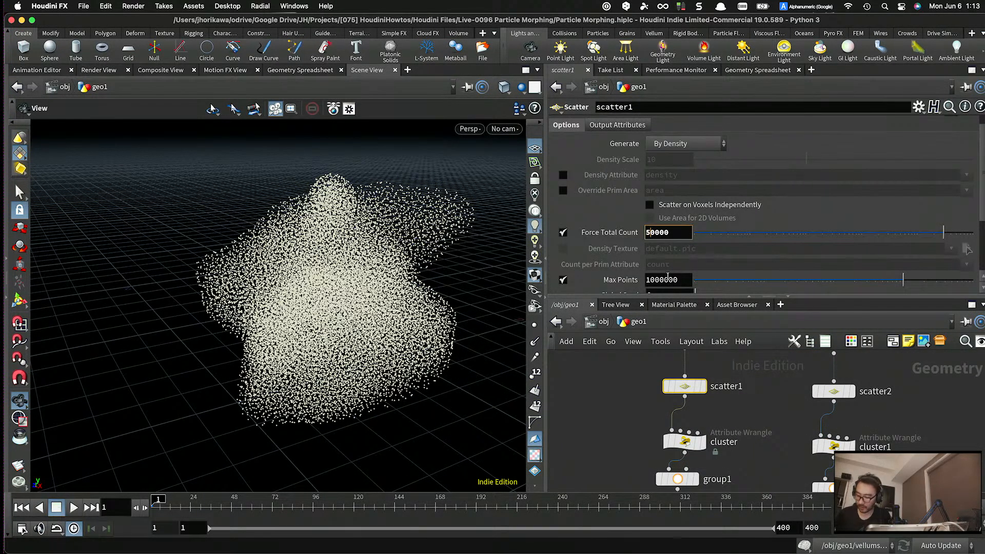
key(Return)
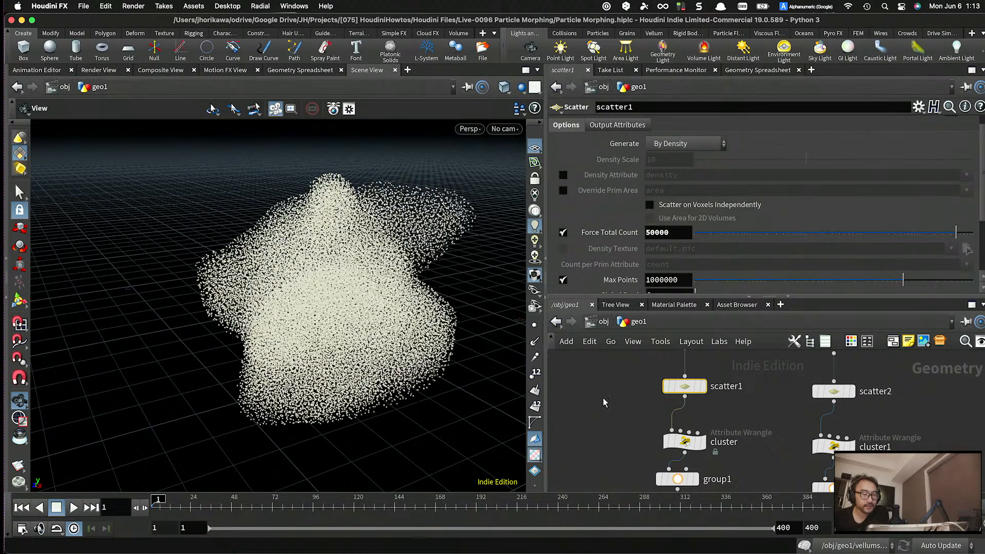
- Play the pig head to rubber toy morph while viewing it from several angles, and stop at frame 40
drag(424, 418, 313, 418)
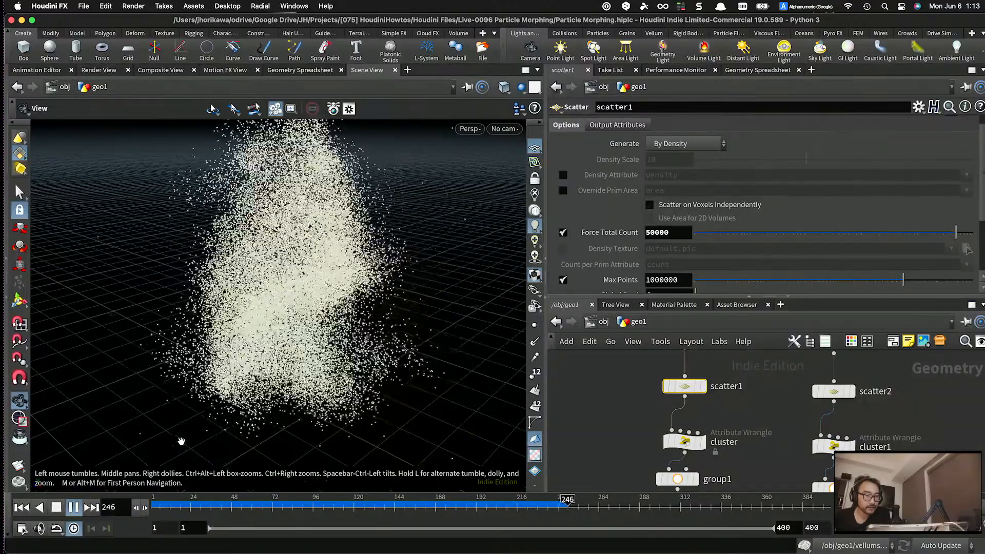
drag(289, 316, 369, 275)
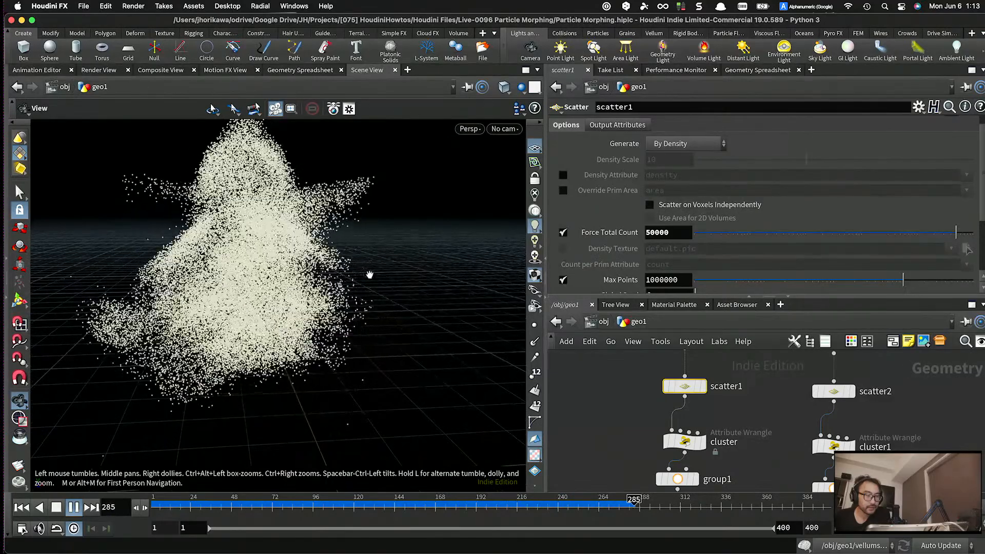
drag(382, 270, 240, 275)
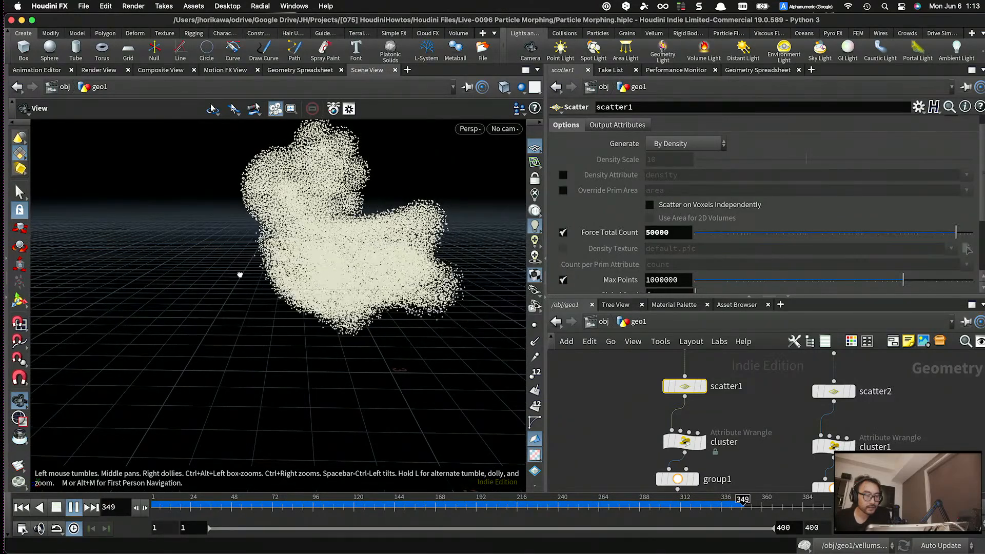
drag(266, 273, 381, 296)
drag(455, 481, 363, 488)
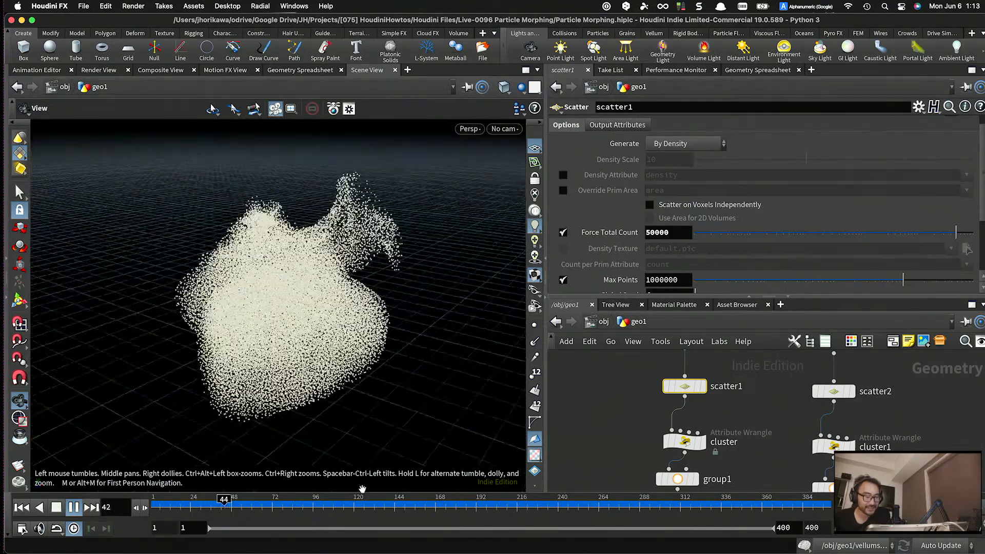
drag(244, 505, 217, 506)
- Set switch1's Select Input to 0 to return to the font shapes, and go back to frame 1
scroll(670, 441, down, 10)
scroll(713, 408, up, 10)
drag(746, 445, 728, 432)
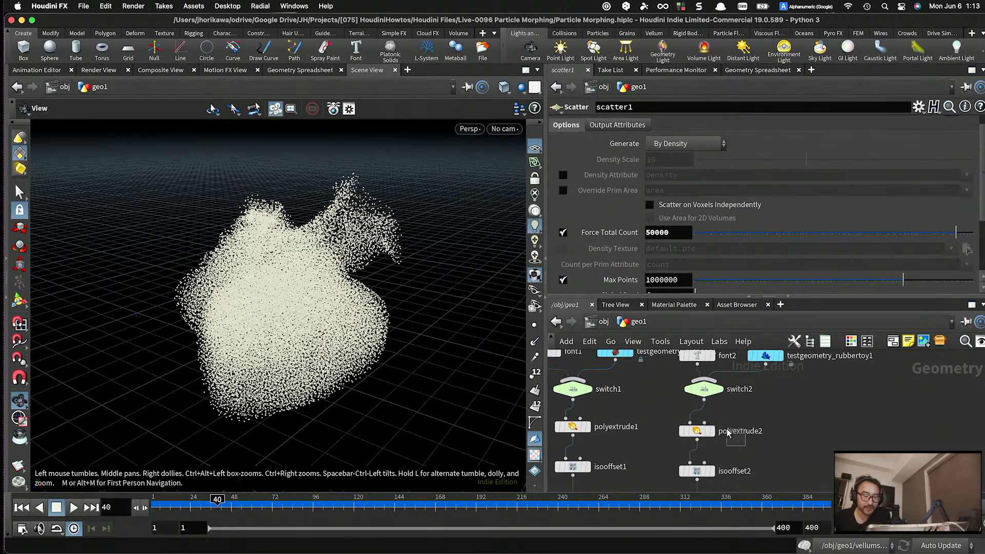
scroll(764, 413, down, 5)
scroll(759, 417, up, 5)
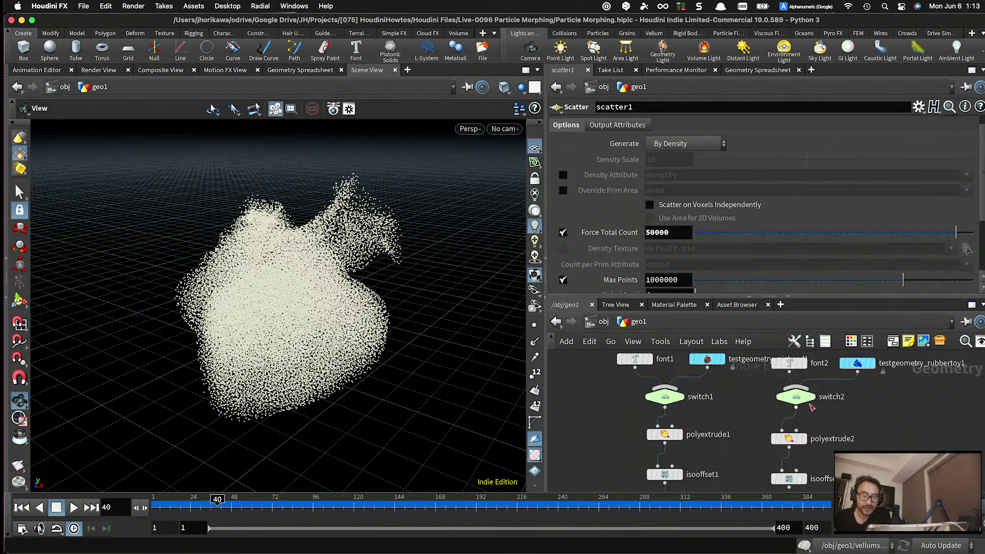
middle_drag(872, 385, 874, 401)
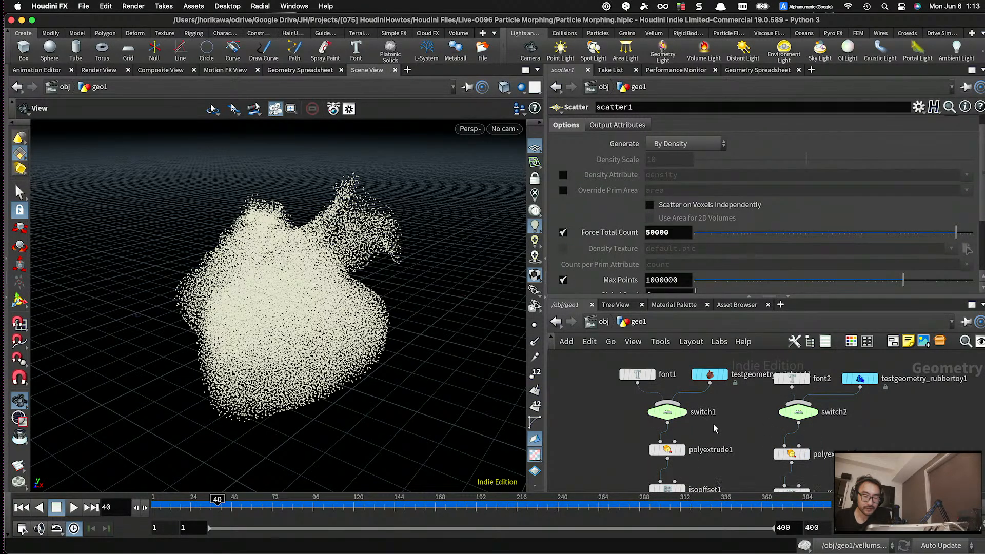
click(650, 411)
click(699, 124)
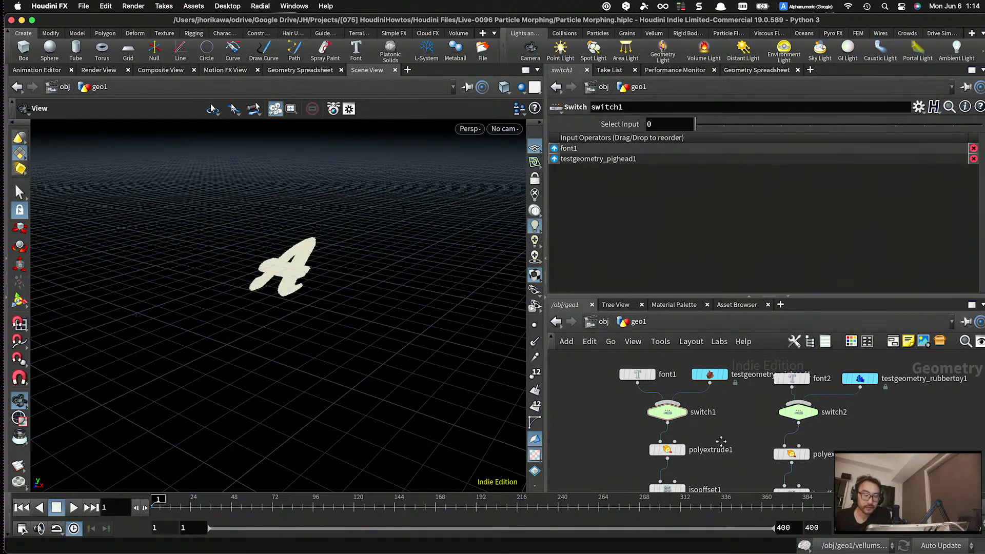
- Wire font1 directly into polyextrude1 and font2 into polyextrude2, moving switch1 and switch2 off the two chains
middle_drag(722, 447, 678, 420)
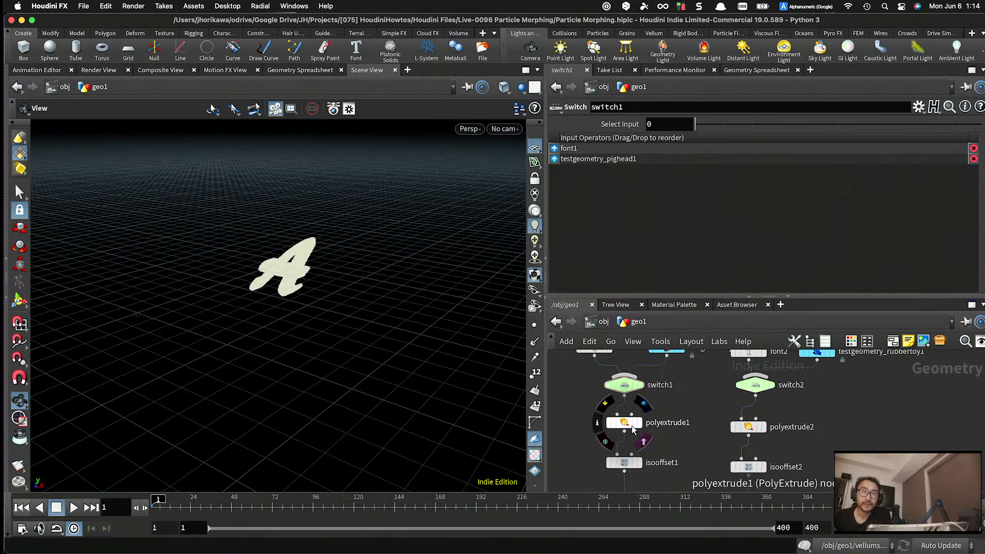
scroll(636, 430, up, 3)
drag(627, 427, 606, 414)
scroll(608, 408, down, 5)
middle_drag(650, 400, 665, 424)
scroll(615, 400, up, 2)
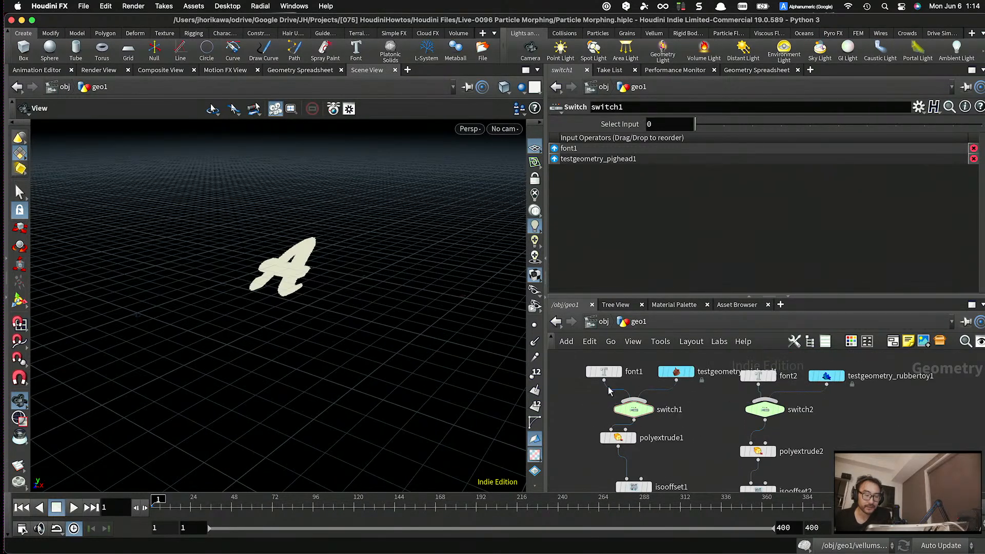
drag(613, 400, 626, 419)
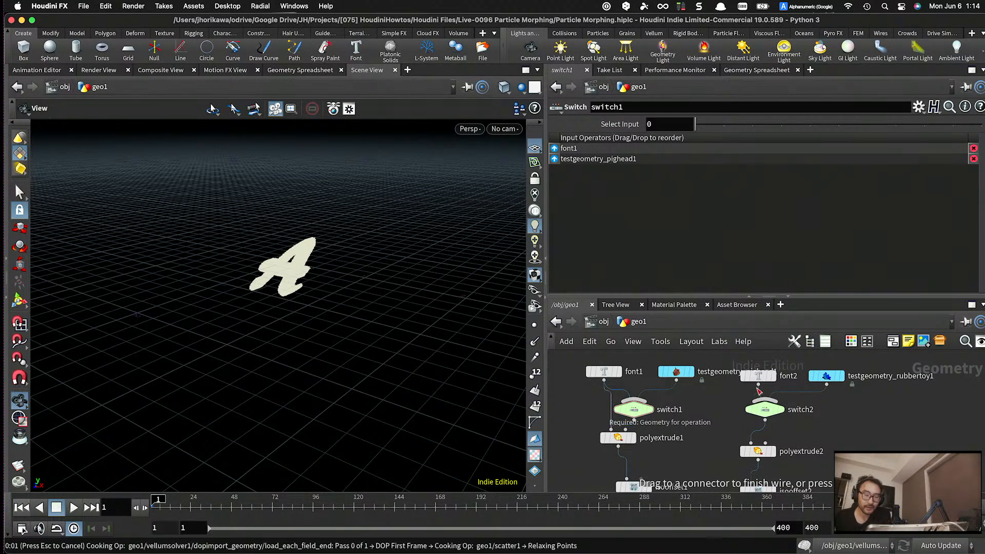
drag(745, 427, 814, 417)
drag(610, 439, 657, 416)
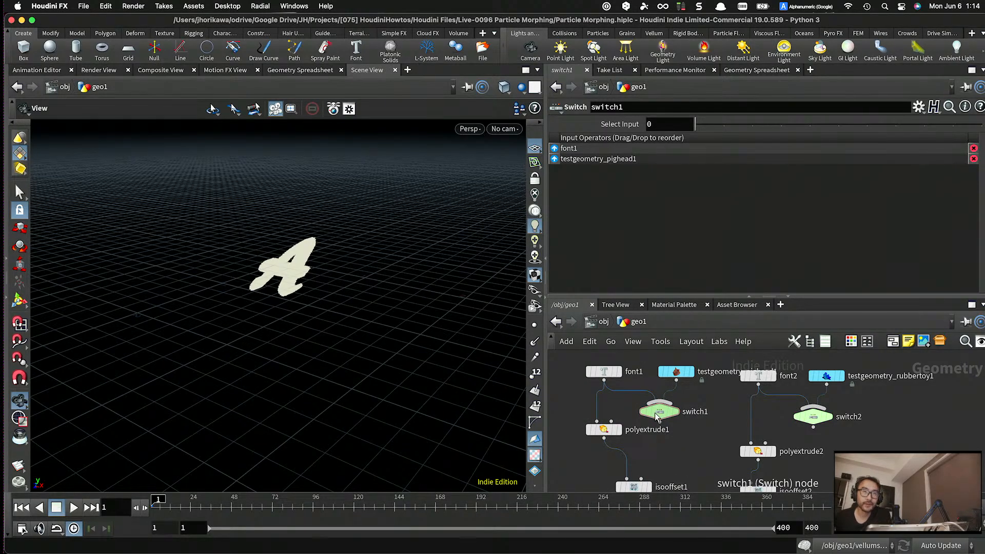
- Replace switch1's font1 input with polyextrude1 and order it before testgeometry_pighead1
drag(655, 414, 662, 444)
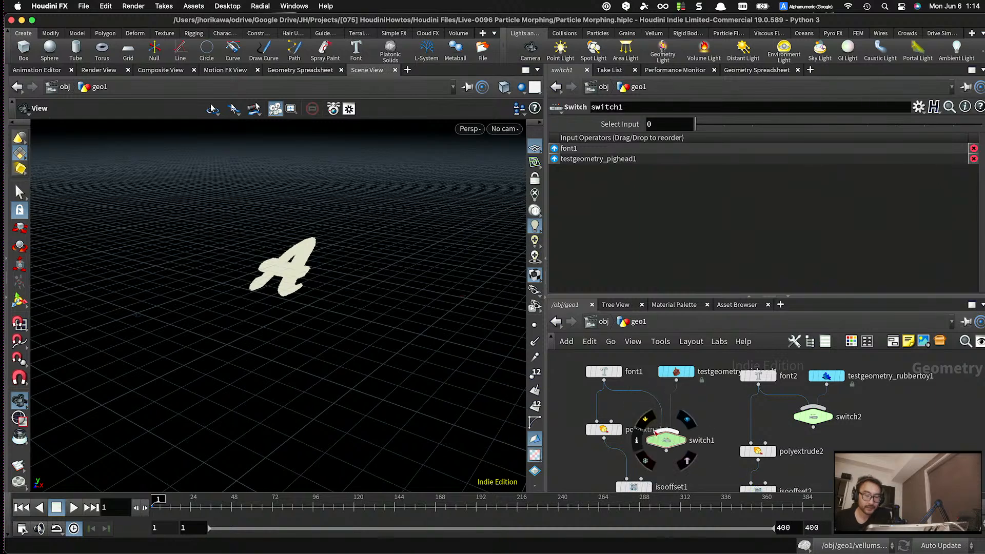
click(656, 403)
key(Delete)
drag(604, 438, 666, 433)
drag(607, 159, 607, 148)
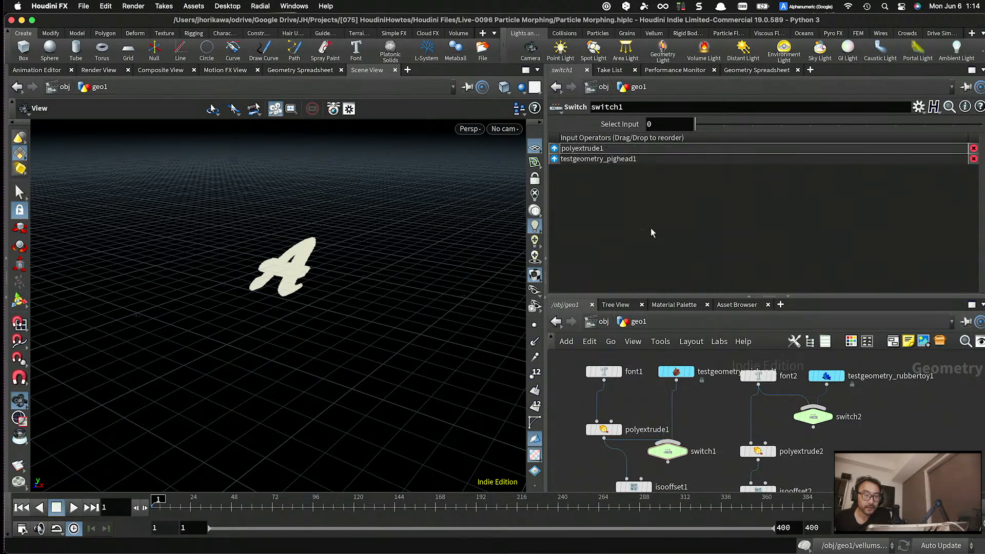
- Place switch1 below polyextrude1 and wire its output into isooffset1
drag(666, 454, 645, 432)
scroll(650, 445, up, 2)
drag(622, 484, 642, 444)
scroll(688, 432, down, 3)
scroll(755, 427, up, 2)
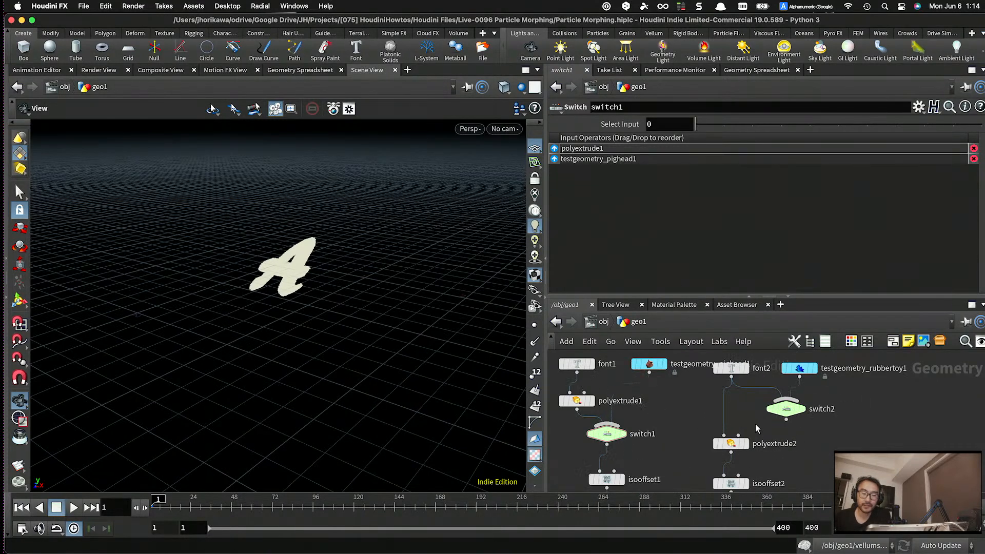
- Place switch2 between polyextrude2 and isooffset2, with polyextrude2 as its first input and testgeometry_rubbertoy1 as its second
drag(732, 445, 725, 410)
drag(790, 415, 770, 448)
drag(799, 378, 766, 421)
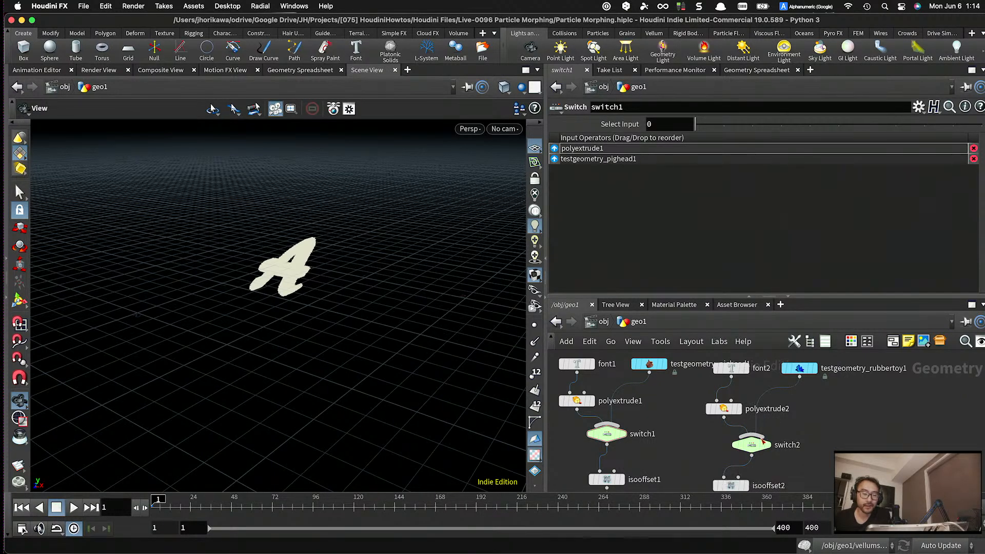
scroll(629, 418, down, 2)
scroll(597, 442, up, 2)
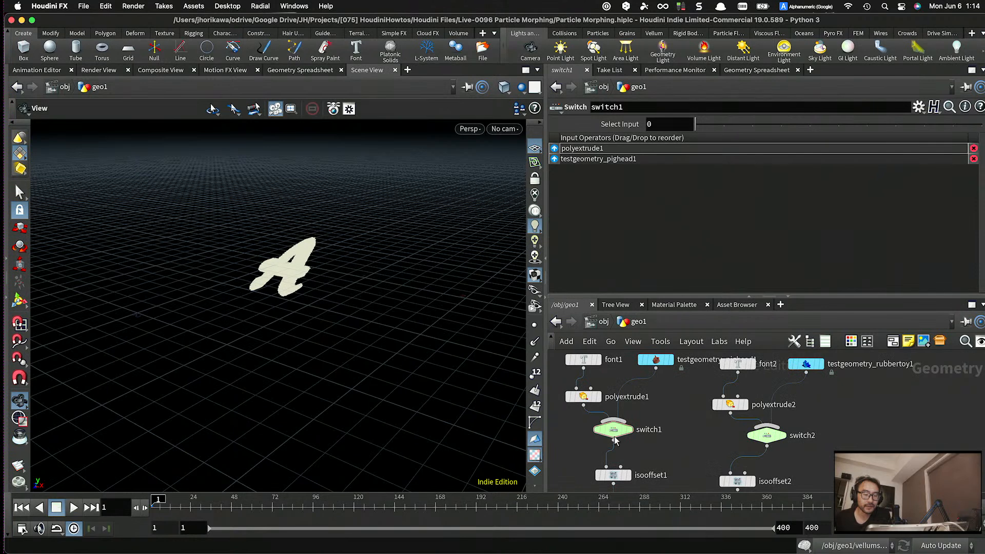
- Tidy the second node chain by aligning polyextrude2, isooffset2 and scatter2 level with their counterparts in the first chain
drag(741, 401, 748, 393)
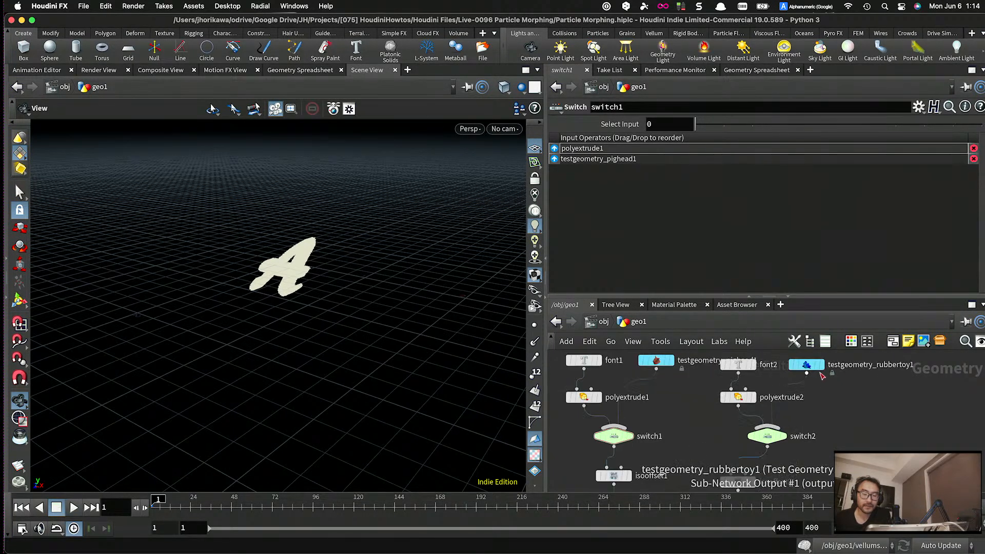
scroll(818, 418, down, 2)
scroll(818, 417, up, 3)
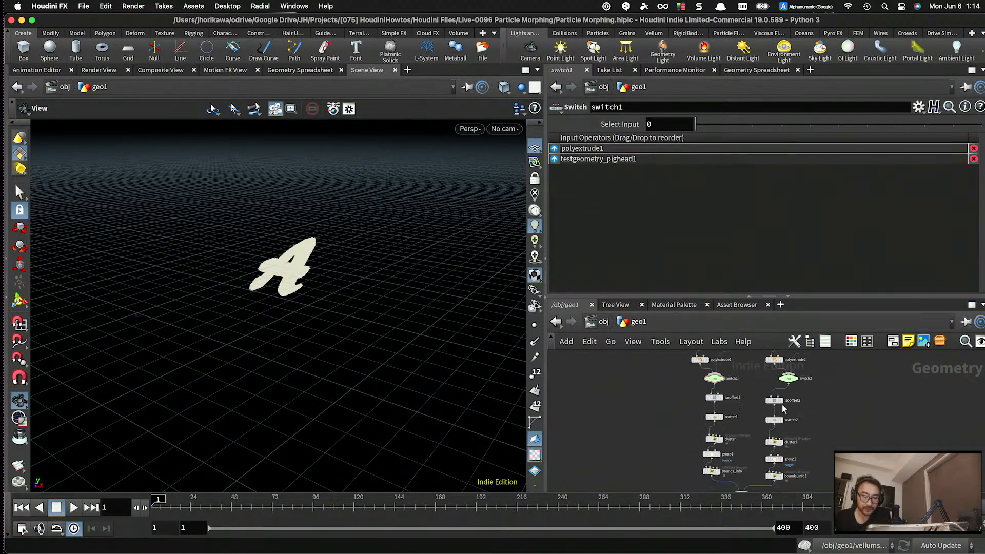
drag(791, 391, 796, 386)
drag(785, 434, 790, 433)
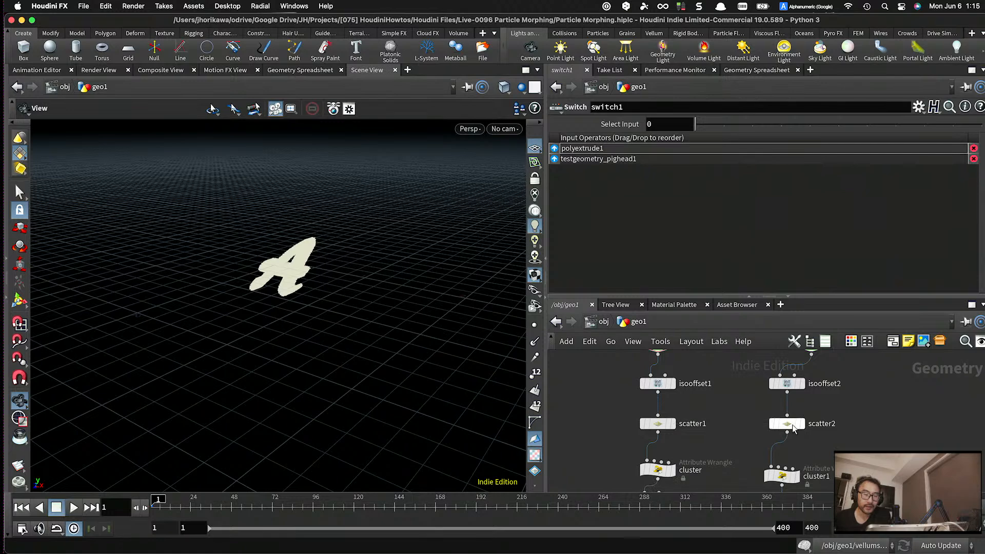
- Play the particle simulation from frame 1 to check the letter morph, stop it, and scrub the cached result from frame 1 to frame 314
scroll(793, 441, down, 5)
scroll(800, 445, up, 5)
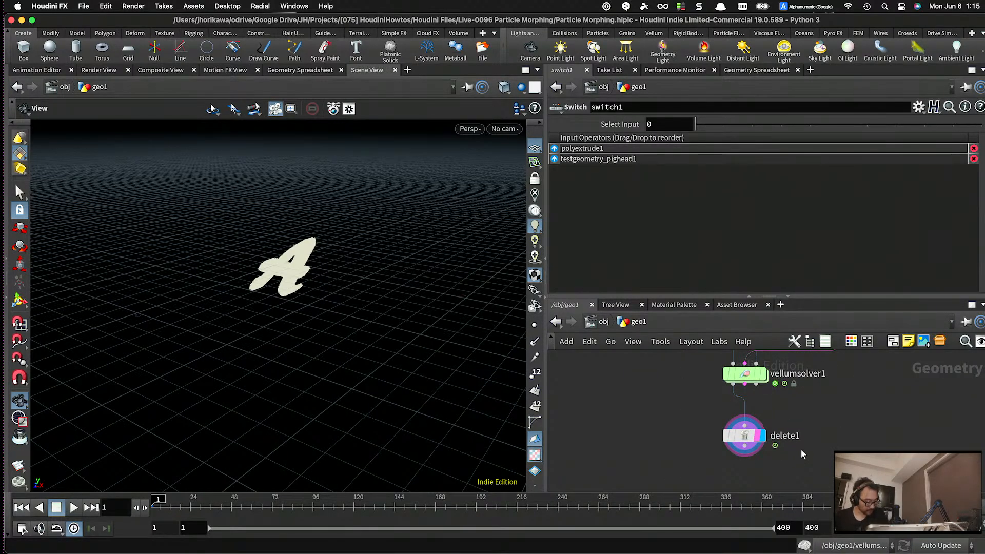
right_drag(281, 255, 411, 289)
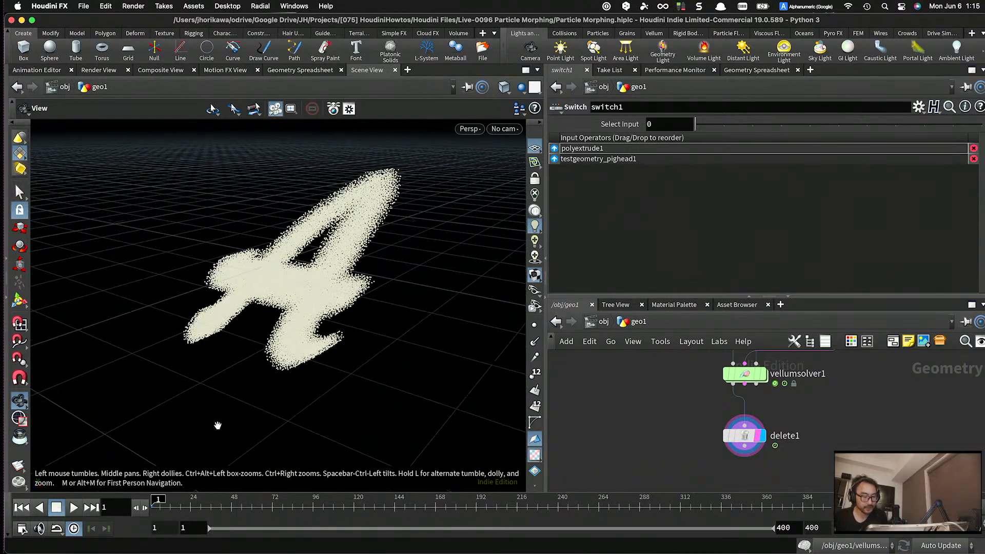
click(75, 508)
drag(229, 341, 346, 318)
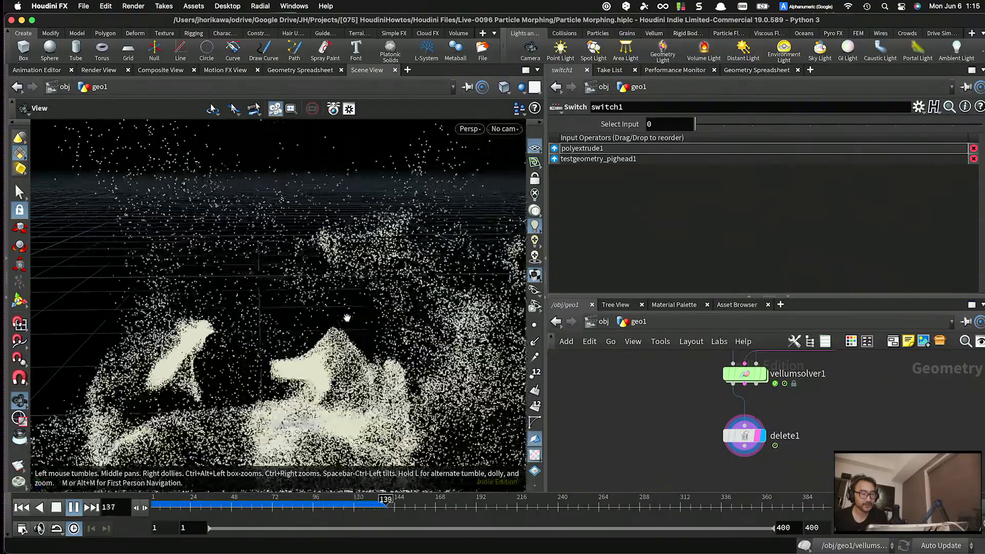
drag(315, 308, 281, 289)
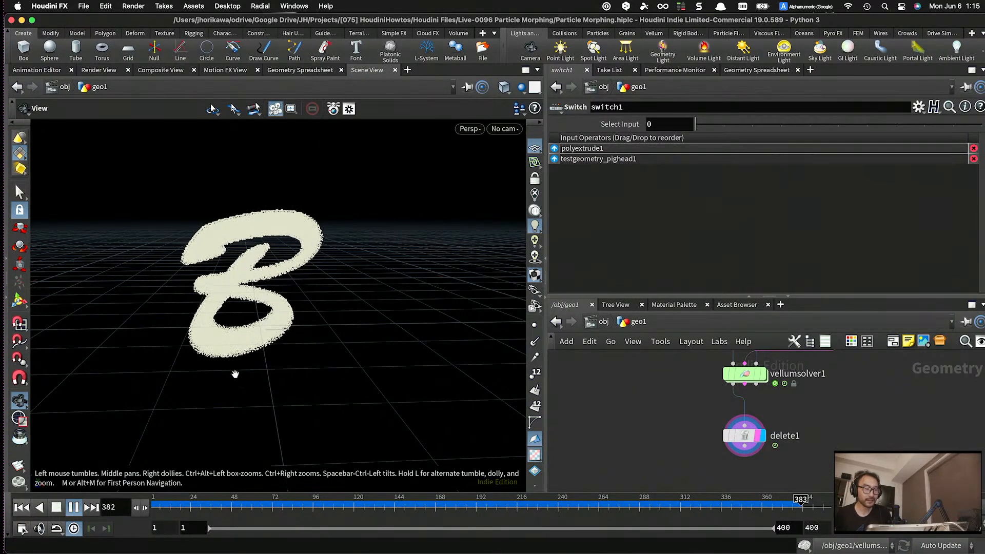
click(74, 508)
drag(244, 504, 144, 508)
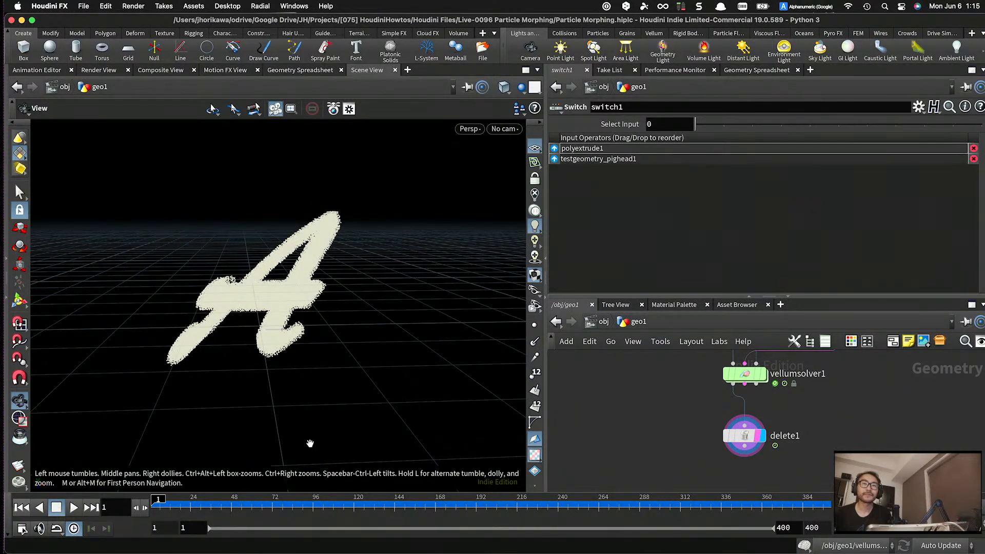
drag(420, 486, 684, 452)
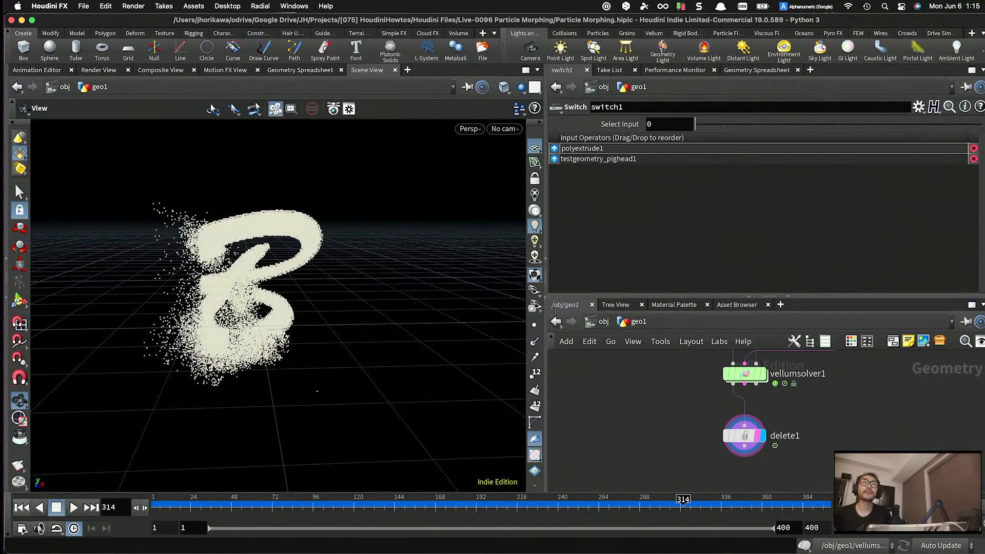